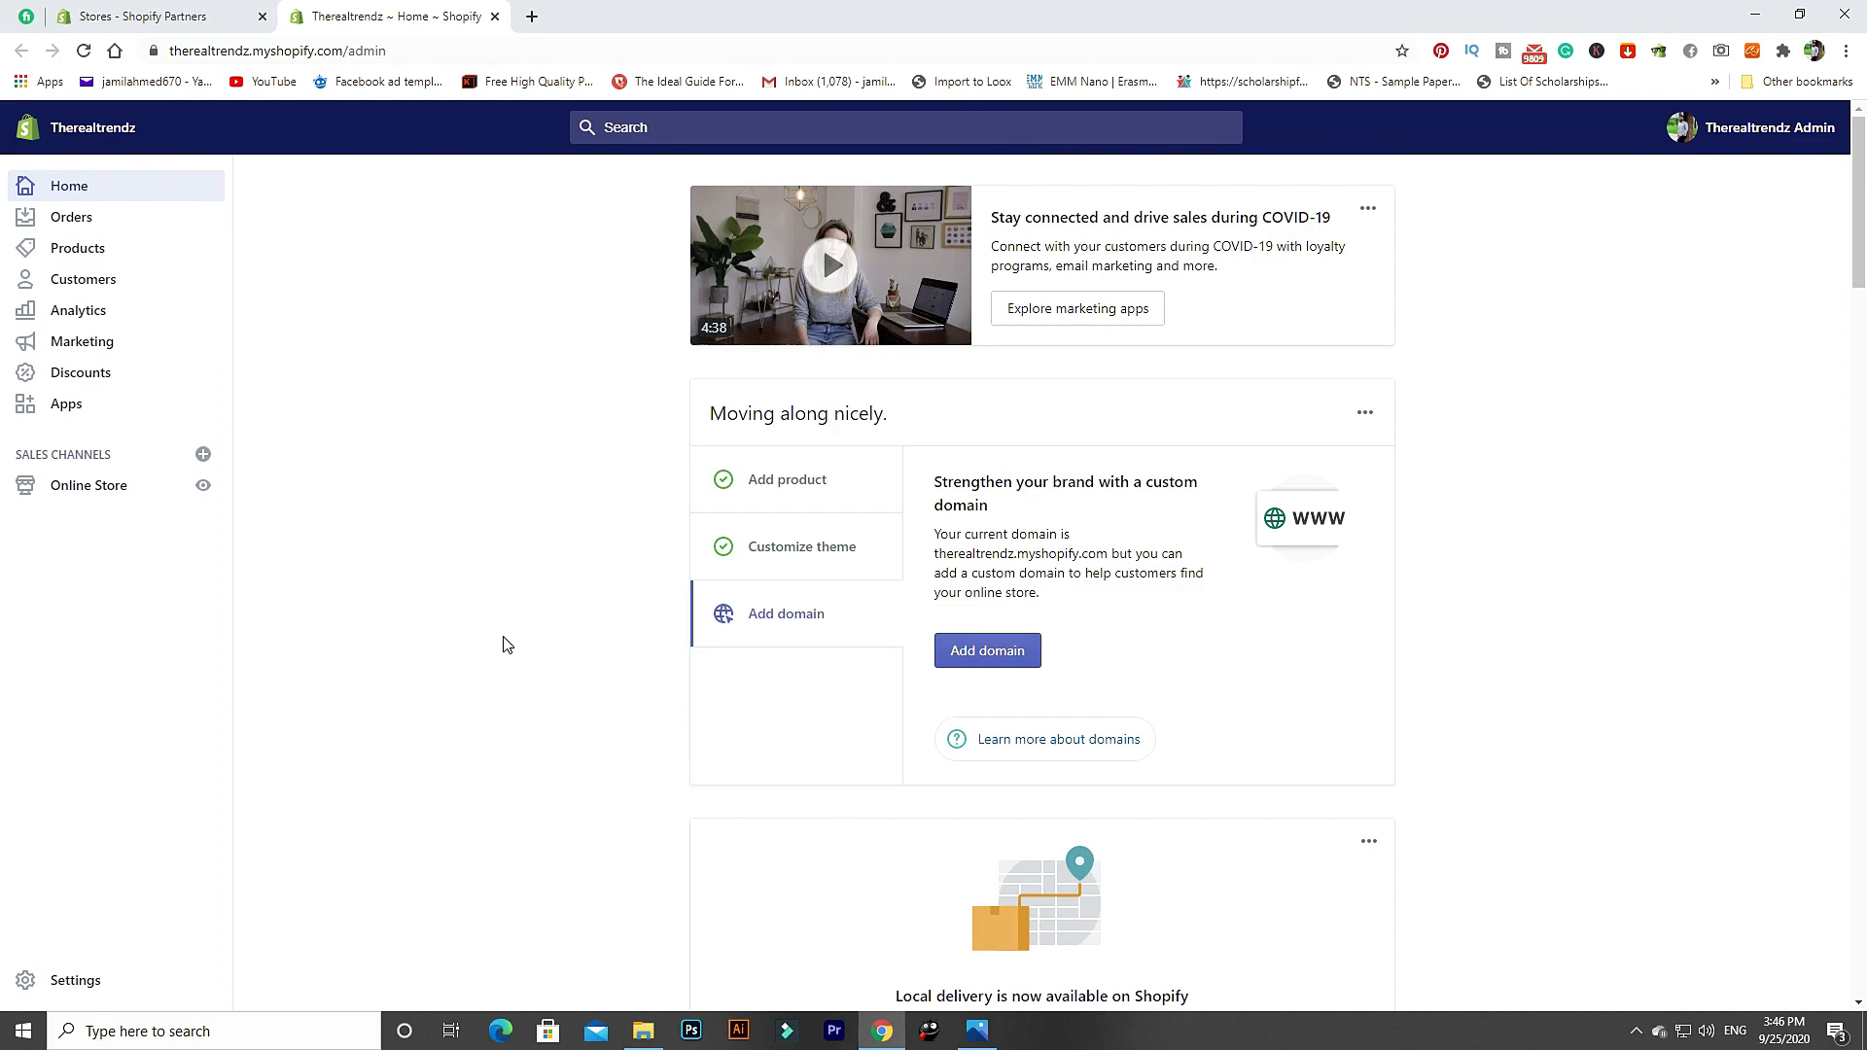
Open the store settings and load General, Payments, Checkout, Shipping and delivery, and Taxes each in its own browser tab.
{"action": "left_click", "coordinate": [90, 984]}
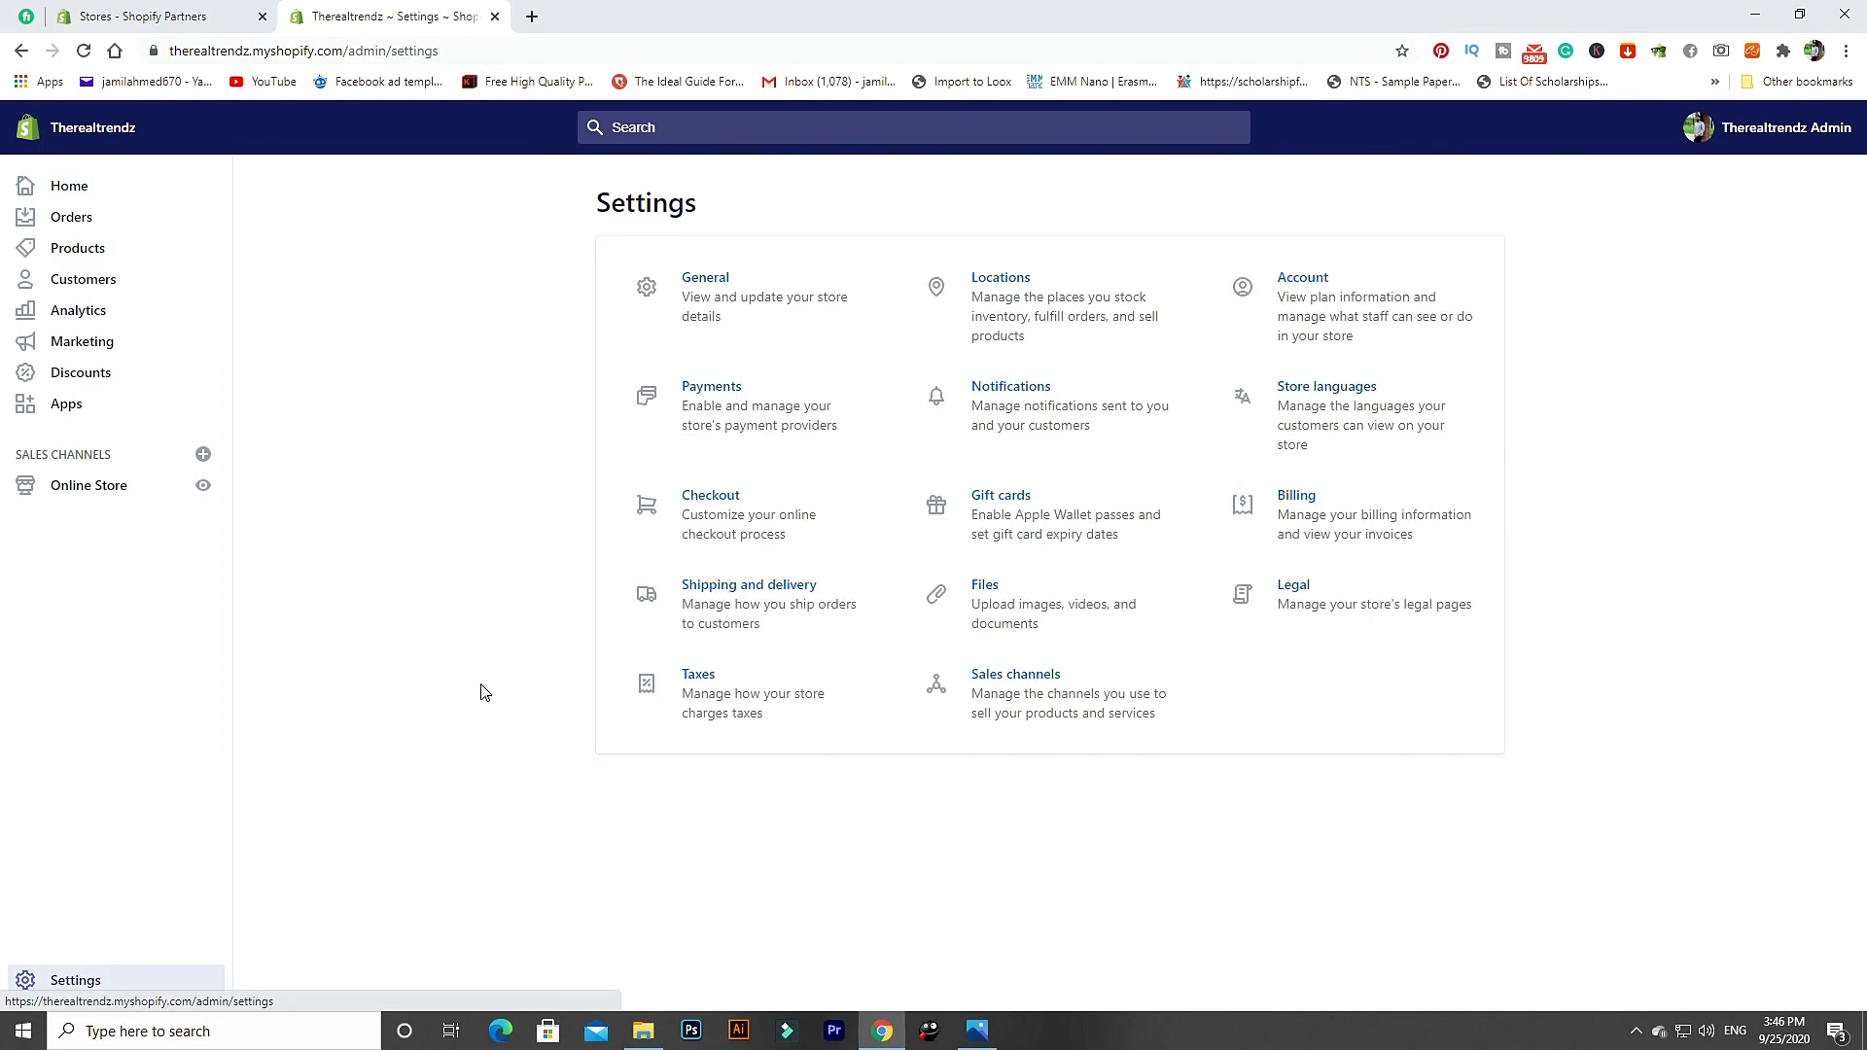
{"action": "right_click", "coordinate": [713, 282]}
{"action": "left_click", "coordinate": [729, 294]}
{"action": "right_click", "coordinate": [722, 382]}
{"action": "left_click", "coordinate": [737, 394]}
{"action": "right_click", "coordinate": [721, 496]}
{"action": "left_click", "coordinate": [739, 509]}
{"action": "right_click", "coordinate": [720, 584]}
{"action": "left_click", "coordinate": [806, 597]}
{"action": "right_click", "coordinate": [695, 678]}
{"action": "left_click", "coordinate": [744, 691]}
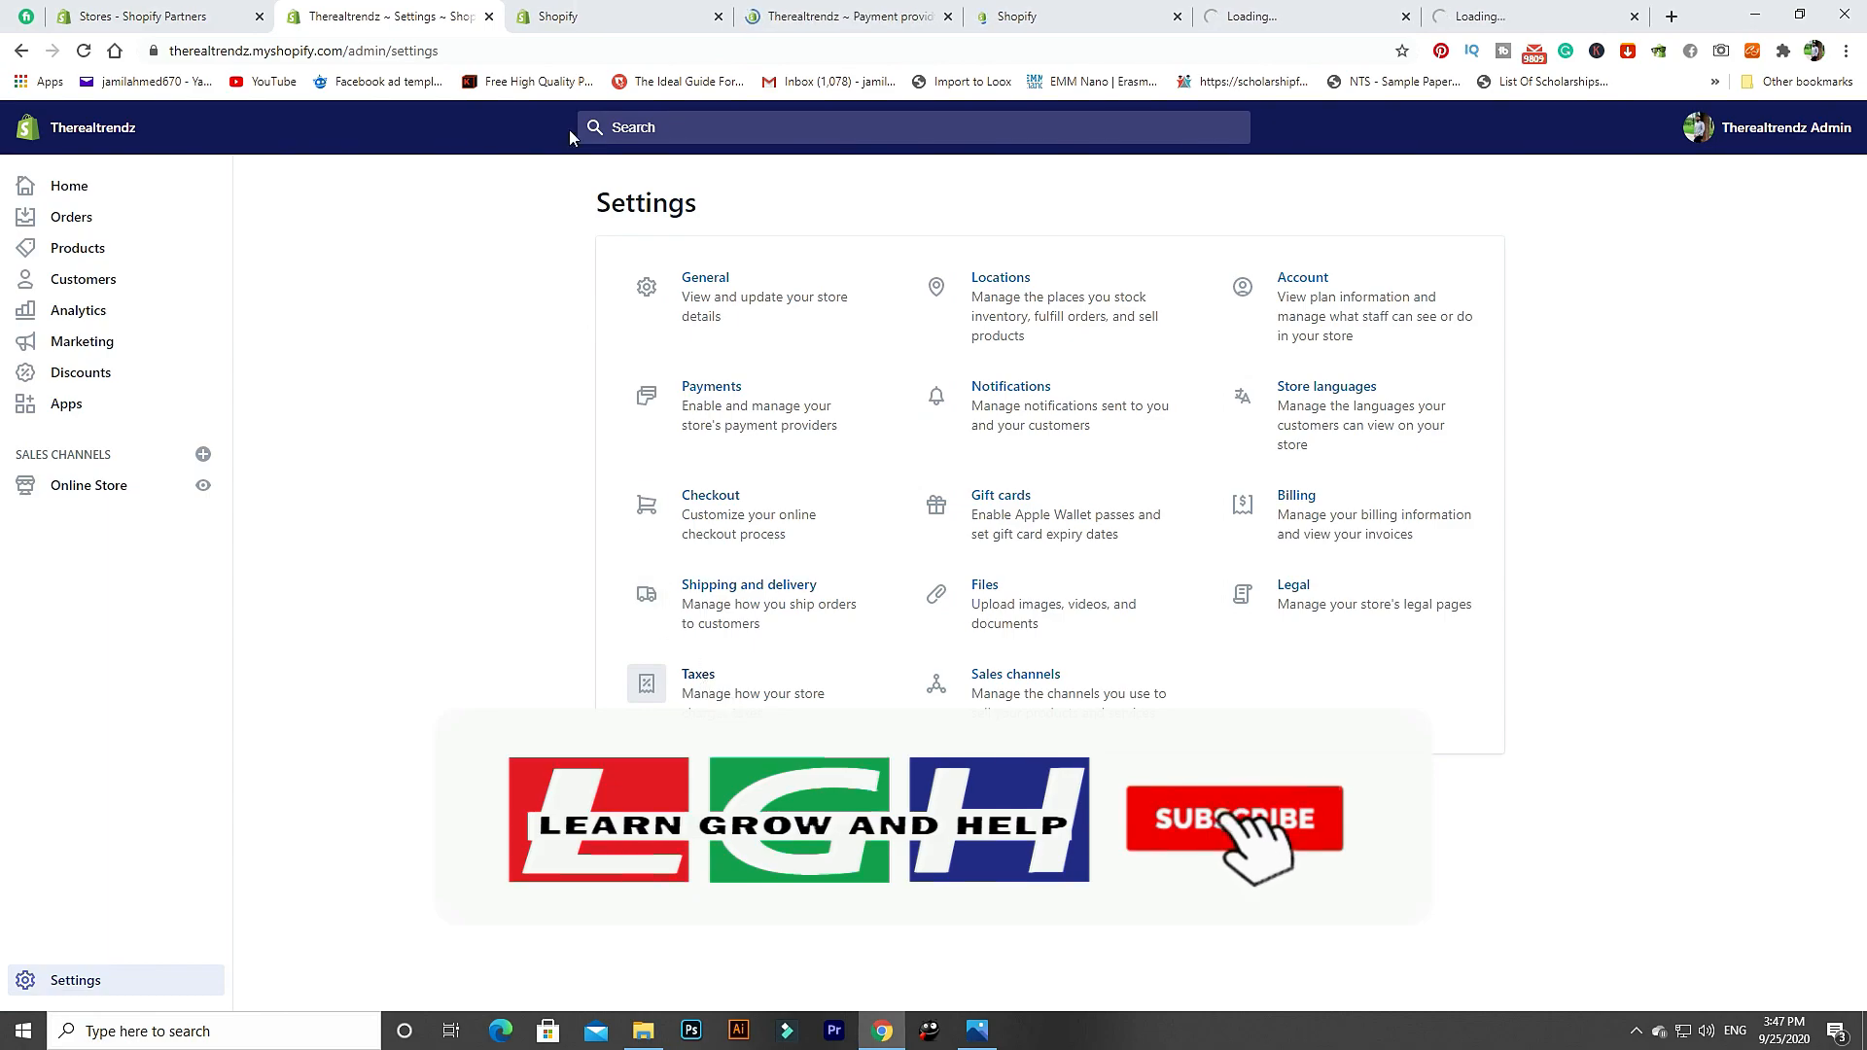
Review the store details and store address fields on the General settings page, including store industry, phone, street and apartment.
{"action": "left_click", "coordinate": [611, 11]}
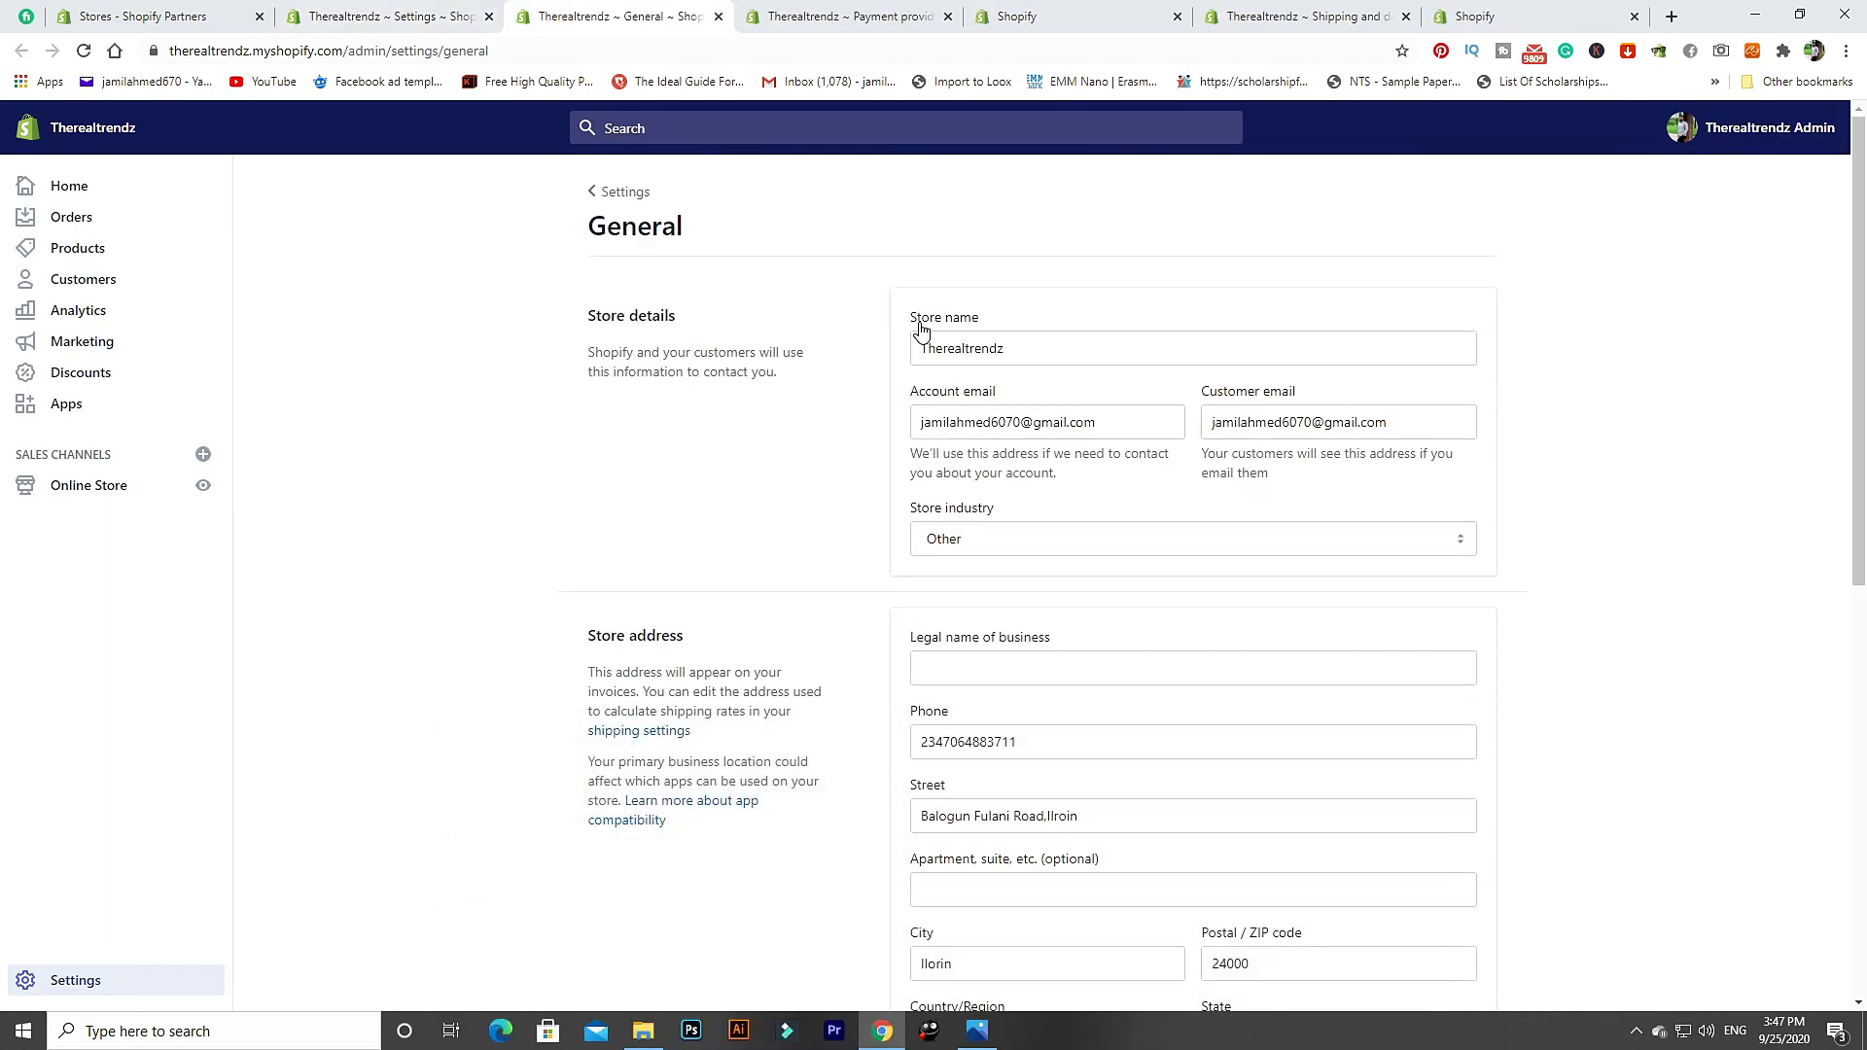
{"action": "left_click", "coordinate": [1061, 547]}
{"action": "left_click", "coordinate": [1061, 548]}
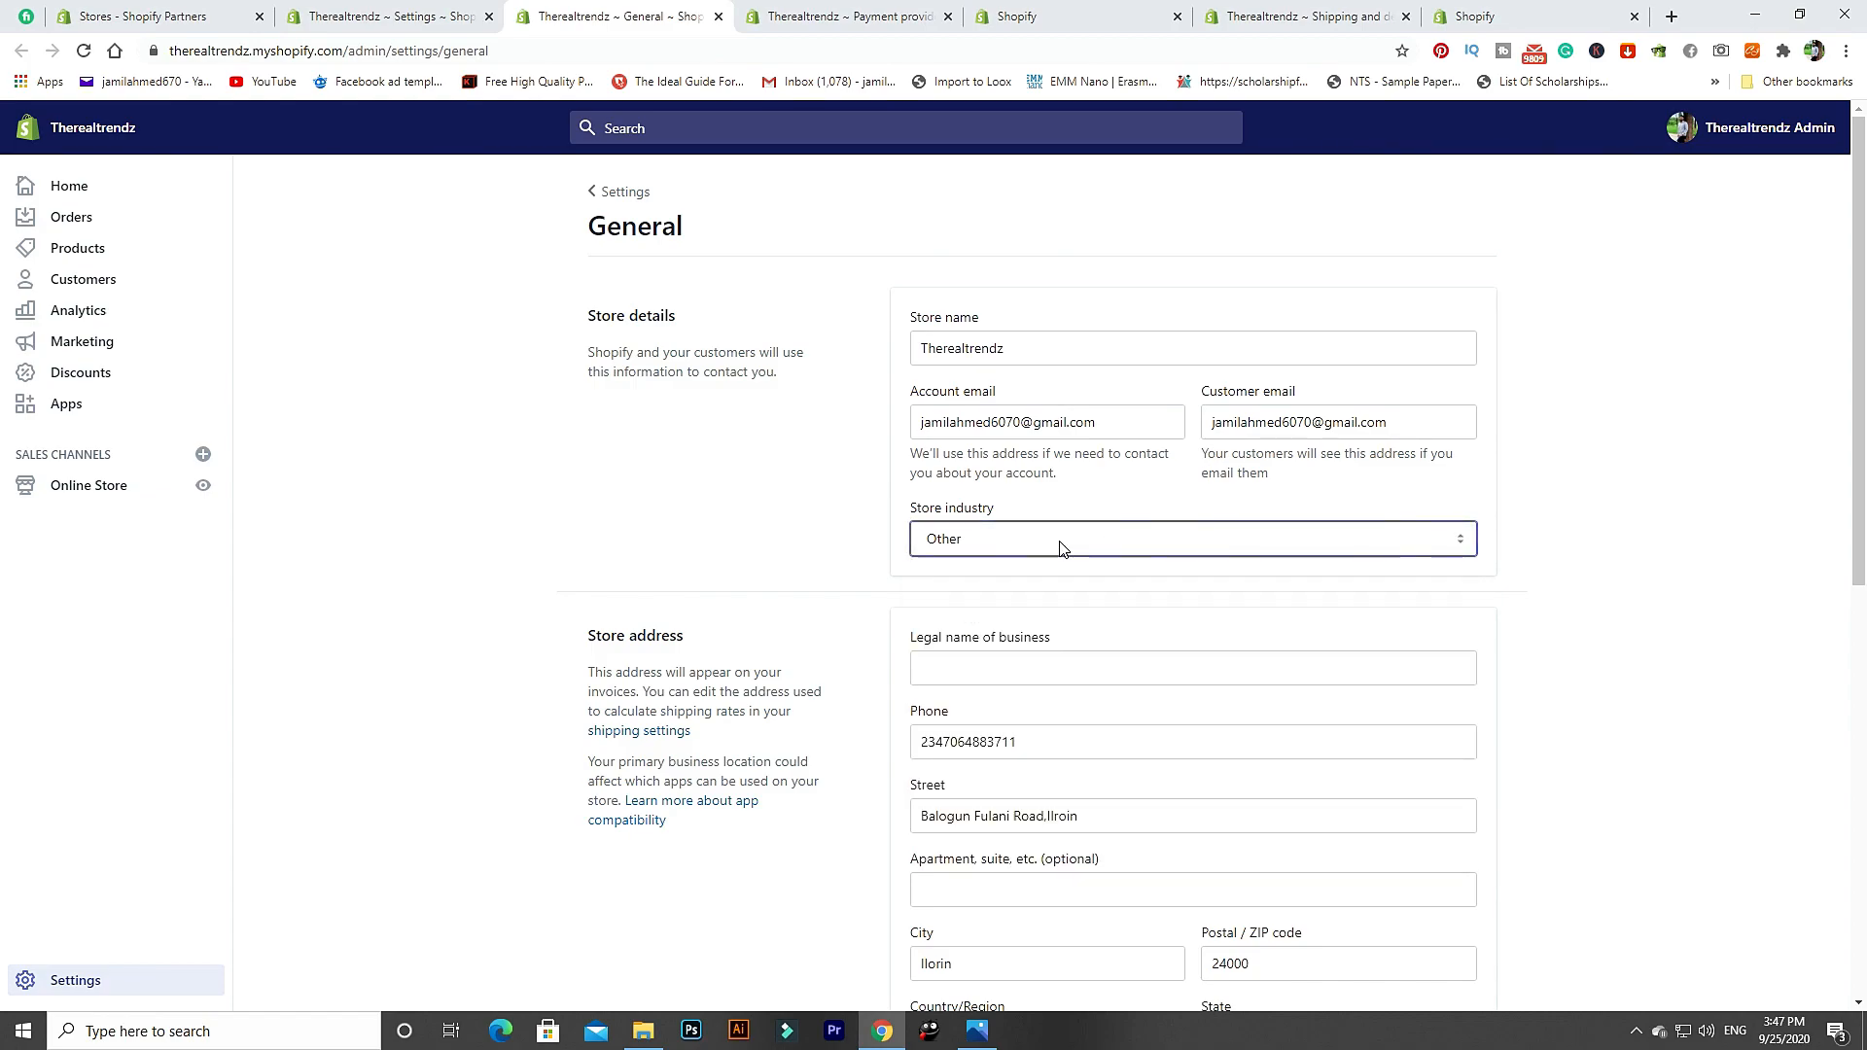
{"action": "scroll", "coordinate": [680, 516], "scroll_direction": "down", "scroll_amount": 2}
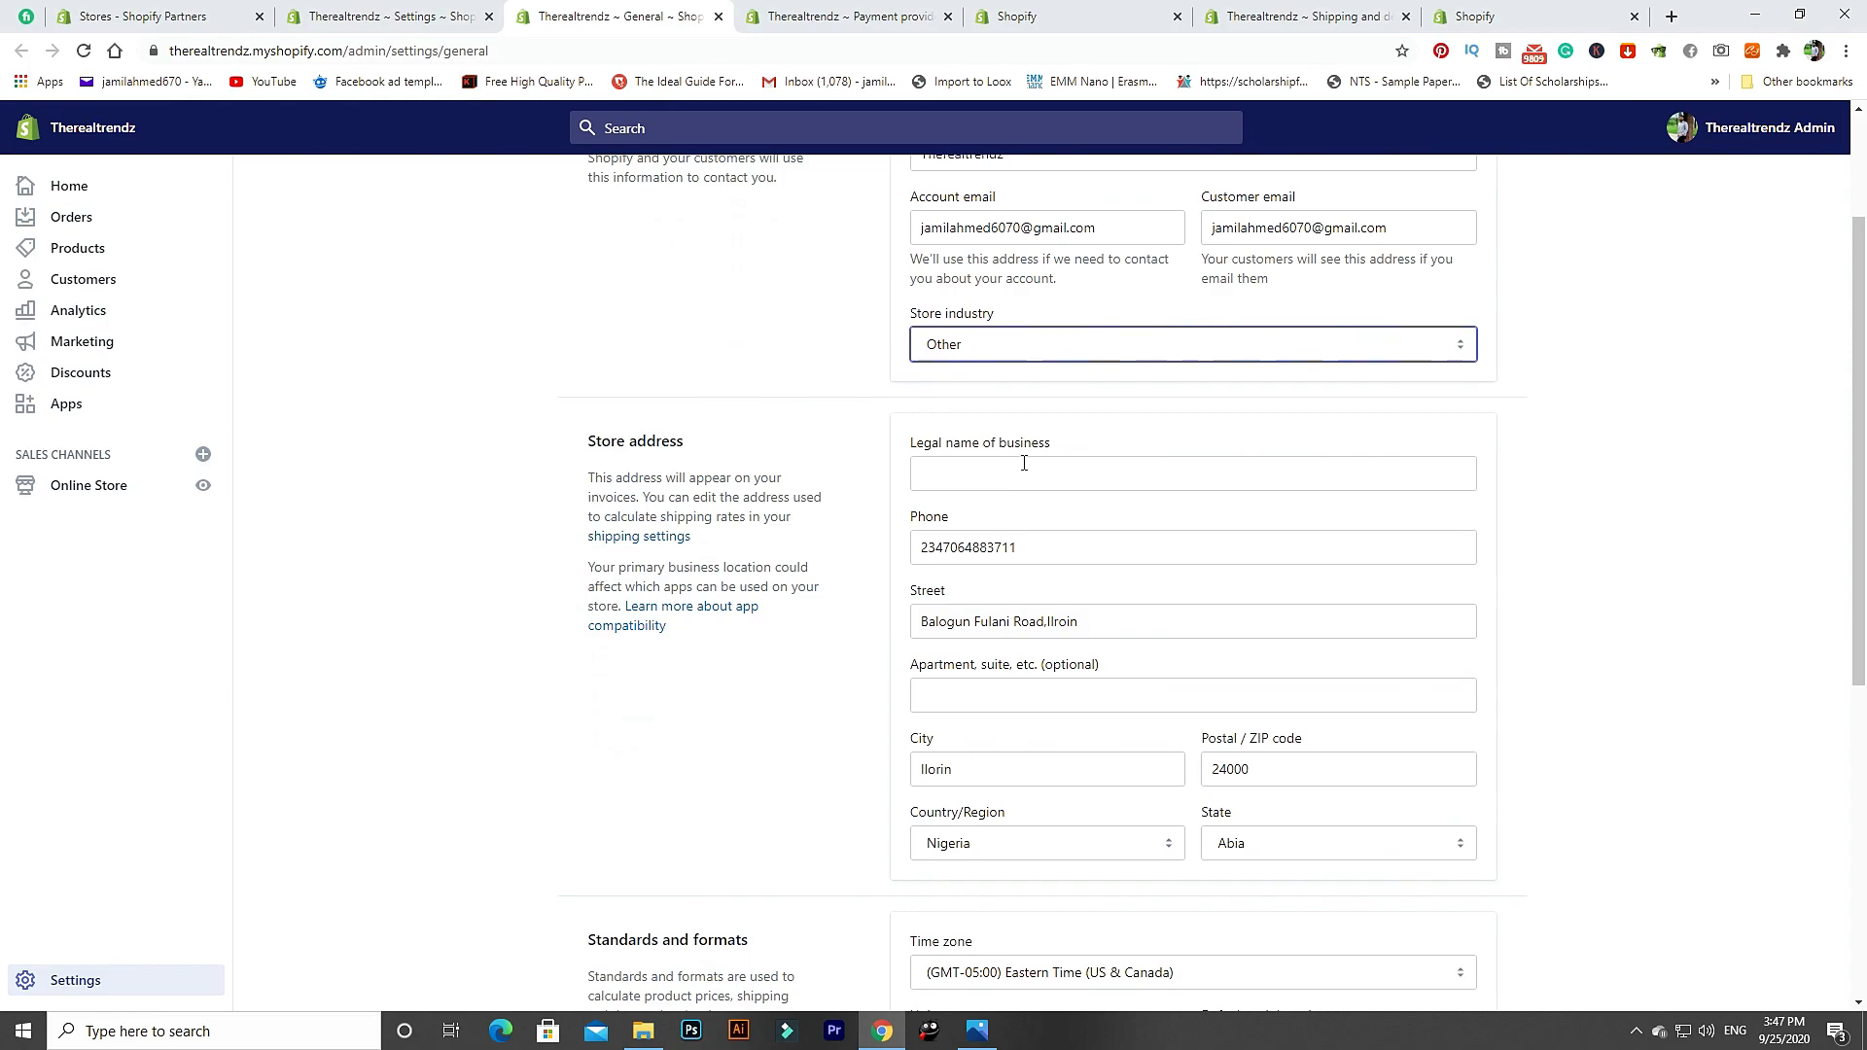
{"action": "left_click", "coordinate": [1011, 471]}
{"action": "left_click", "coordinate": [1016, 549]}
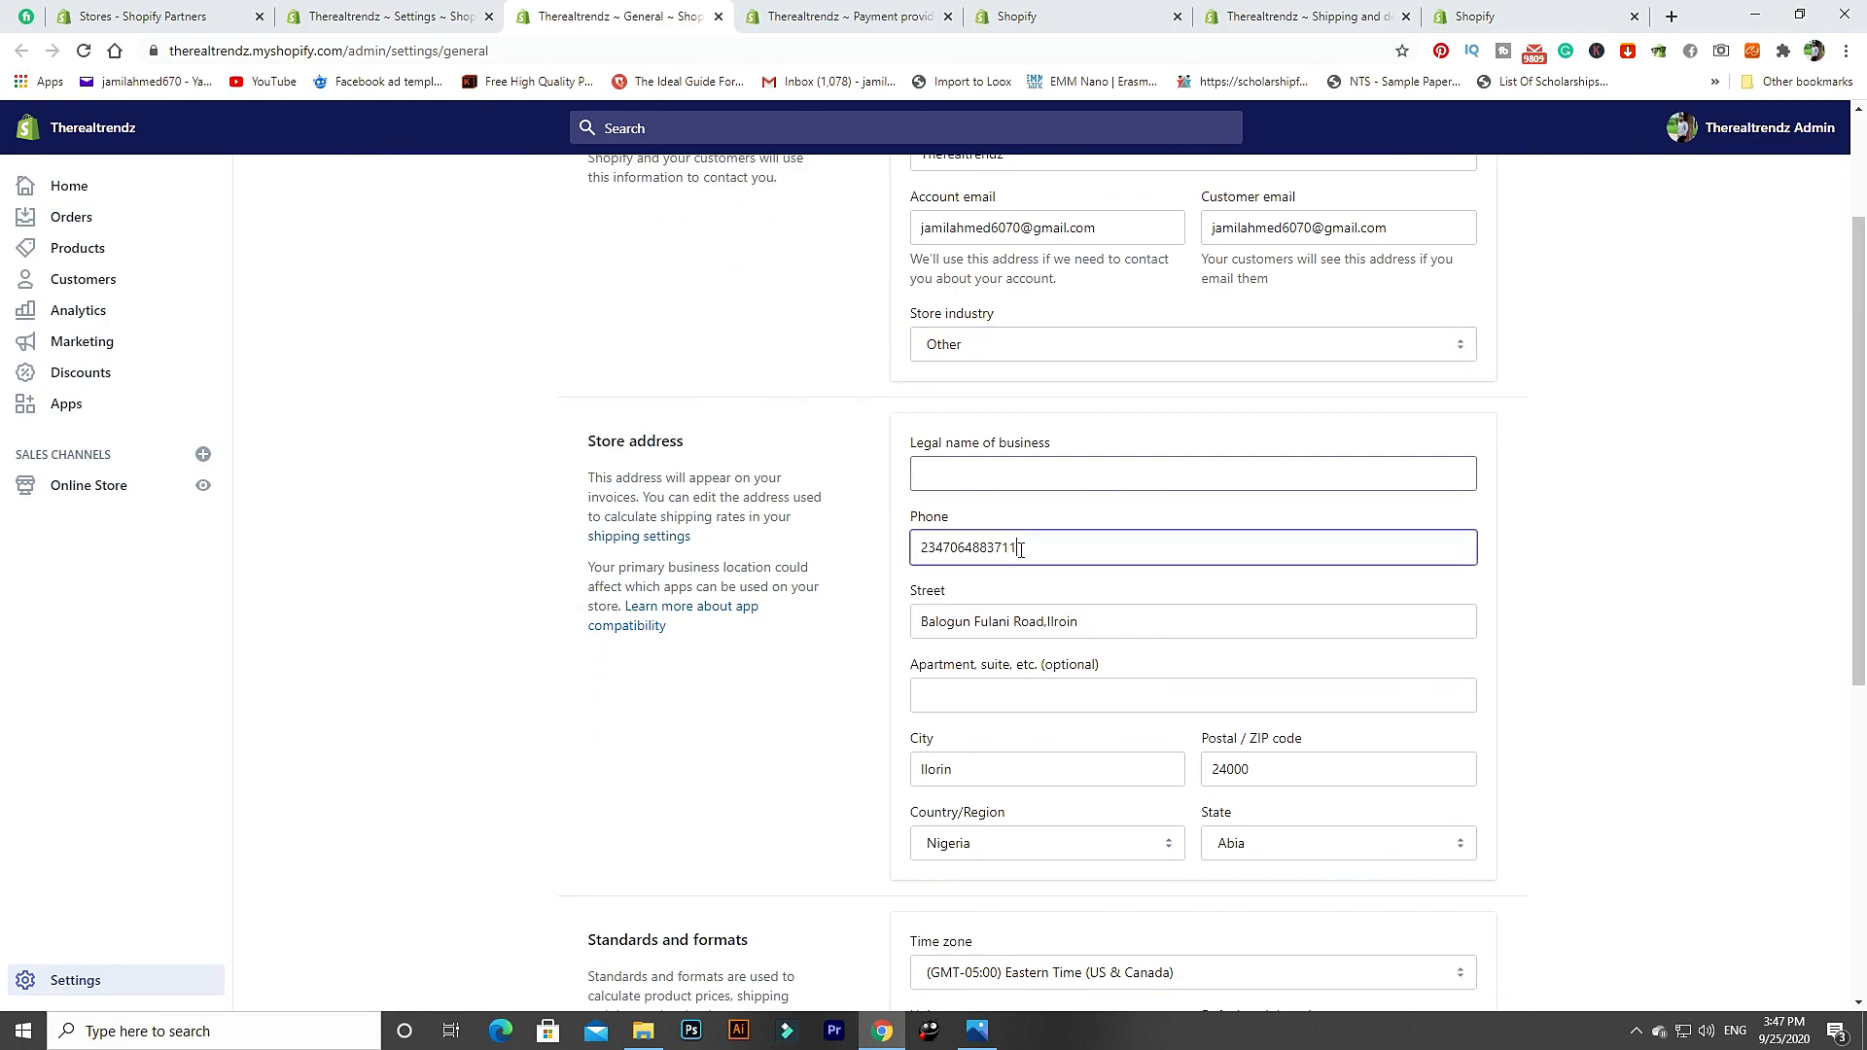
{"action": "left_click", "coordinate": [1067, 620]}
{"action": "left_click", "coordinate": [1021, 545]}
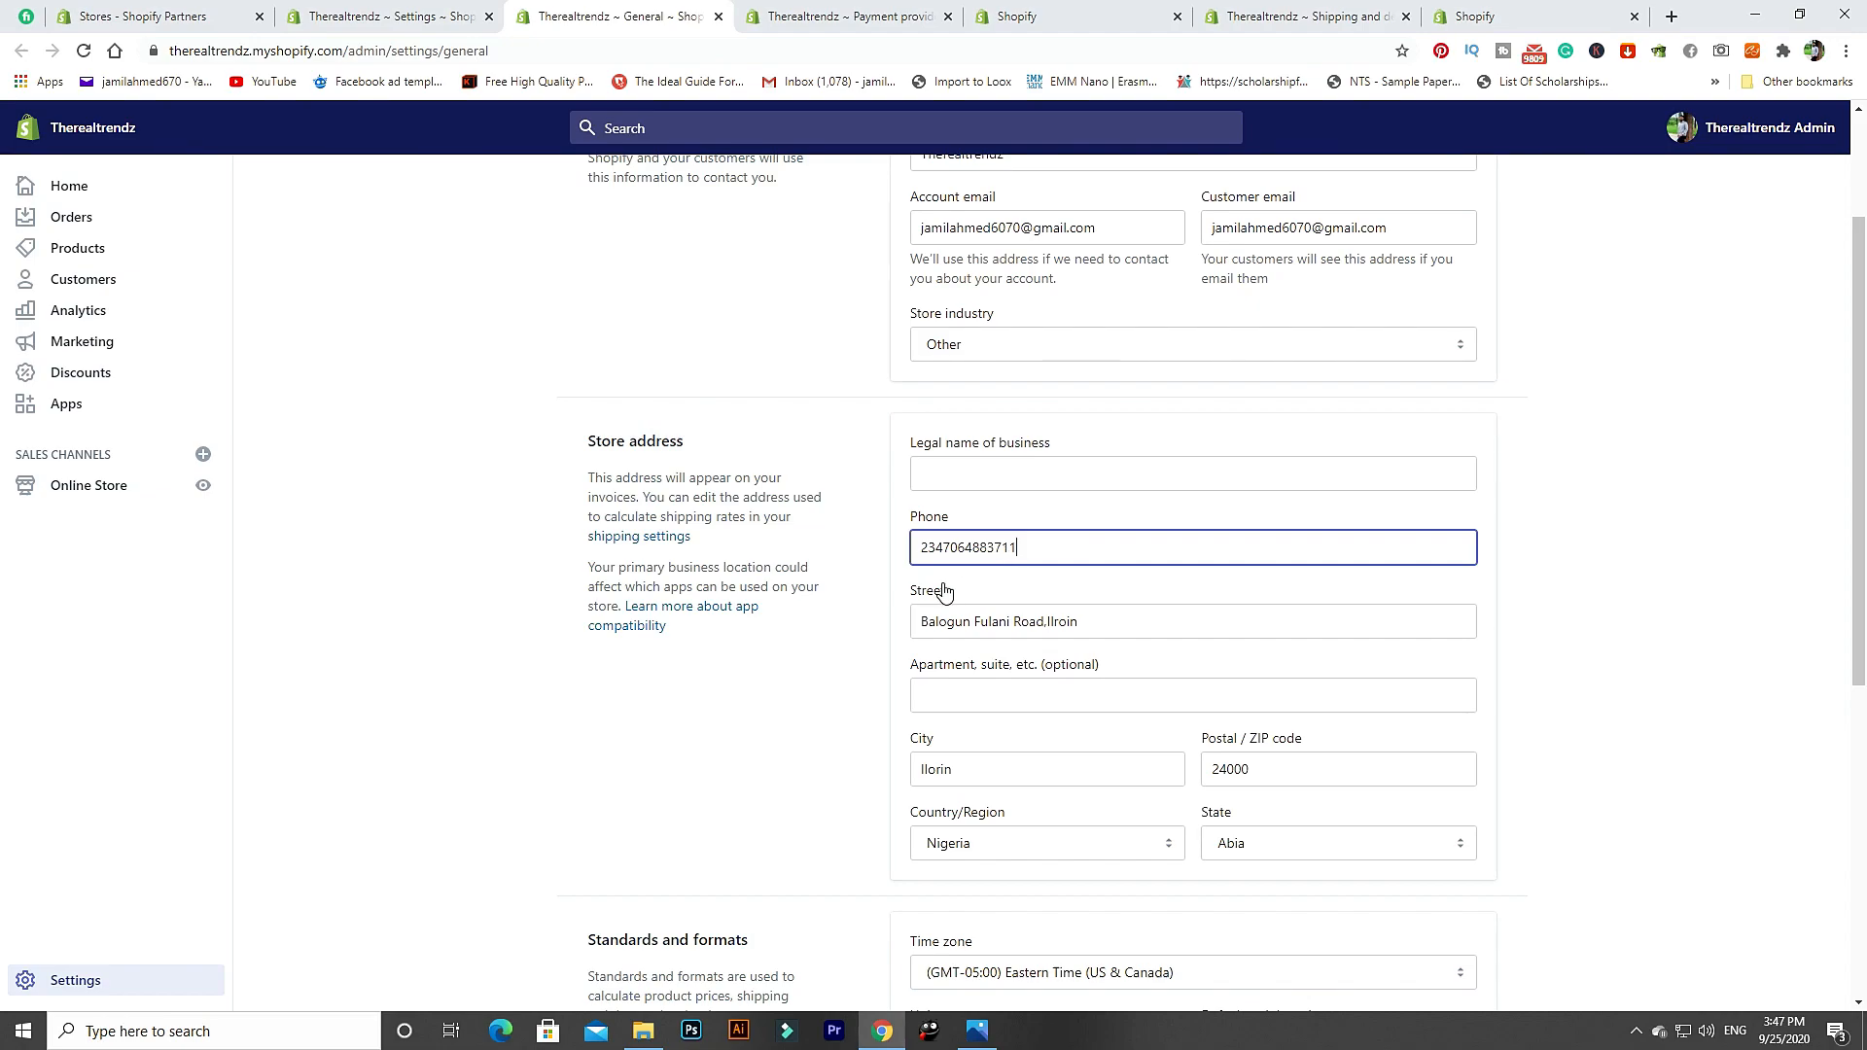
{"action": "scroll", "coordinate": [940, 592], "scroll_direction": "down", "scroll_amount": 1}
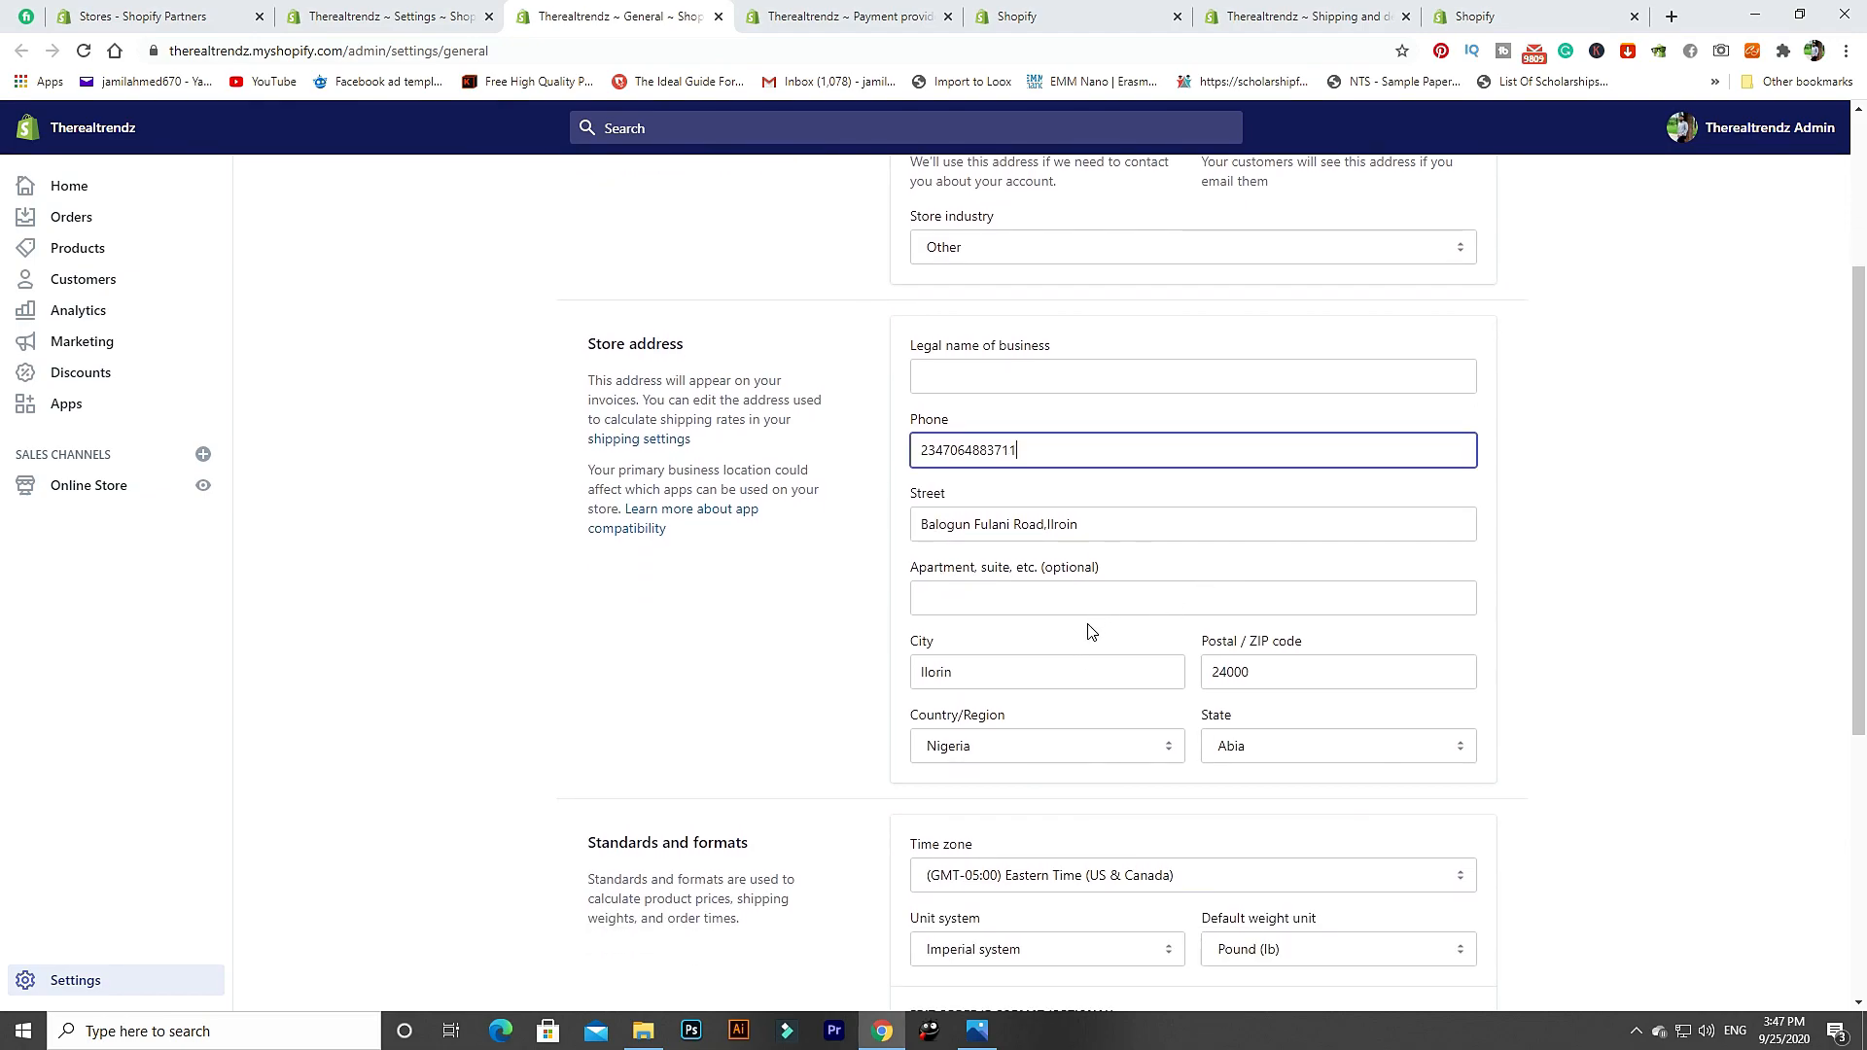
{"action": "left_click", "coordinate": [992, 601]}
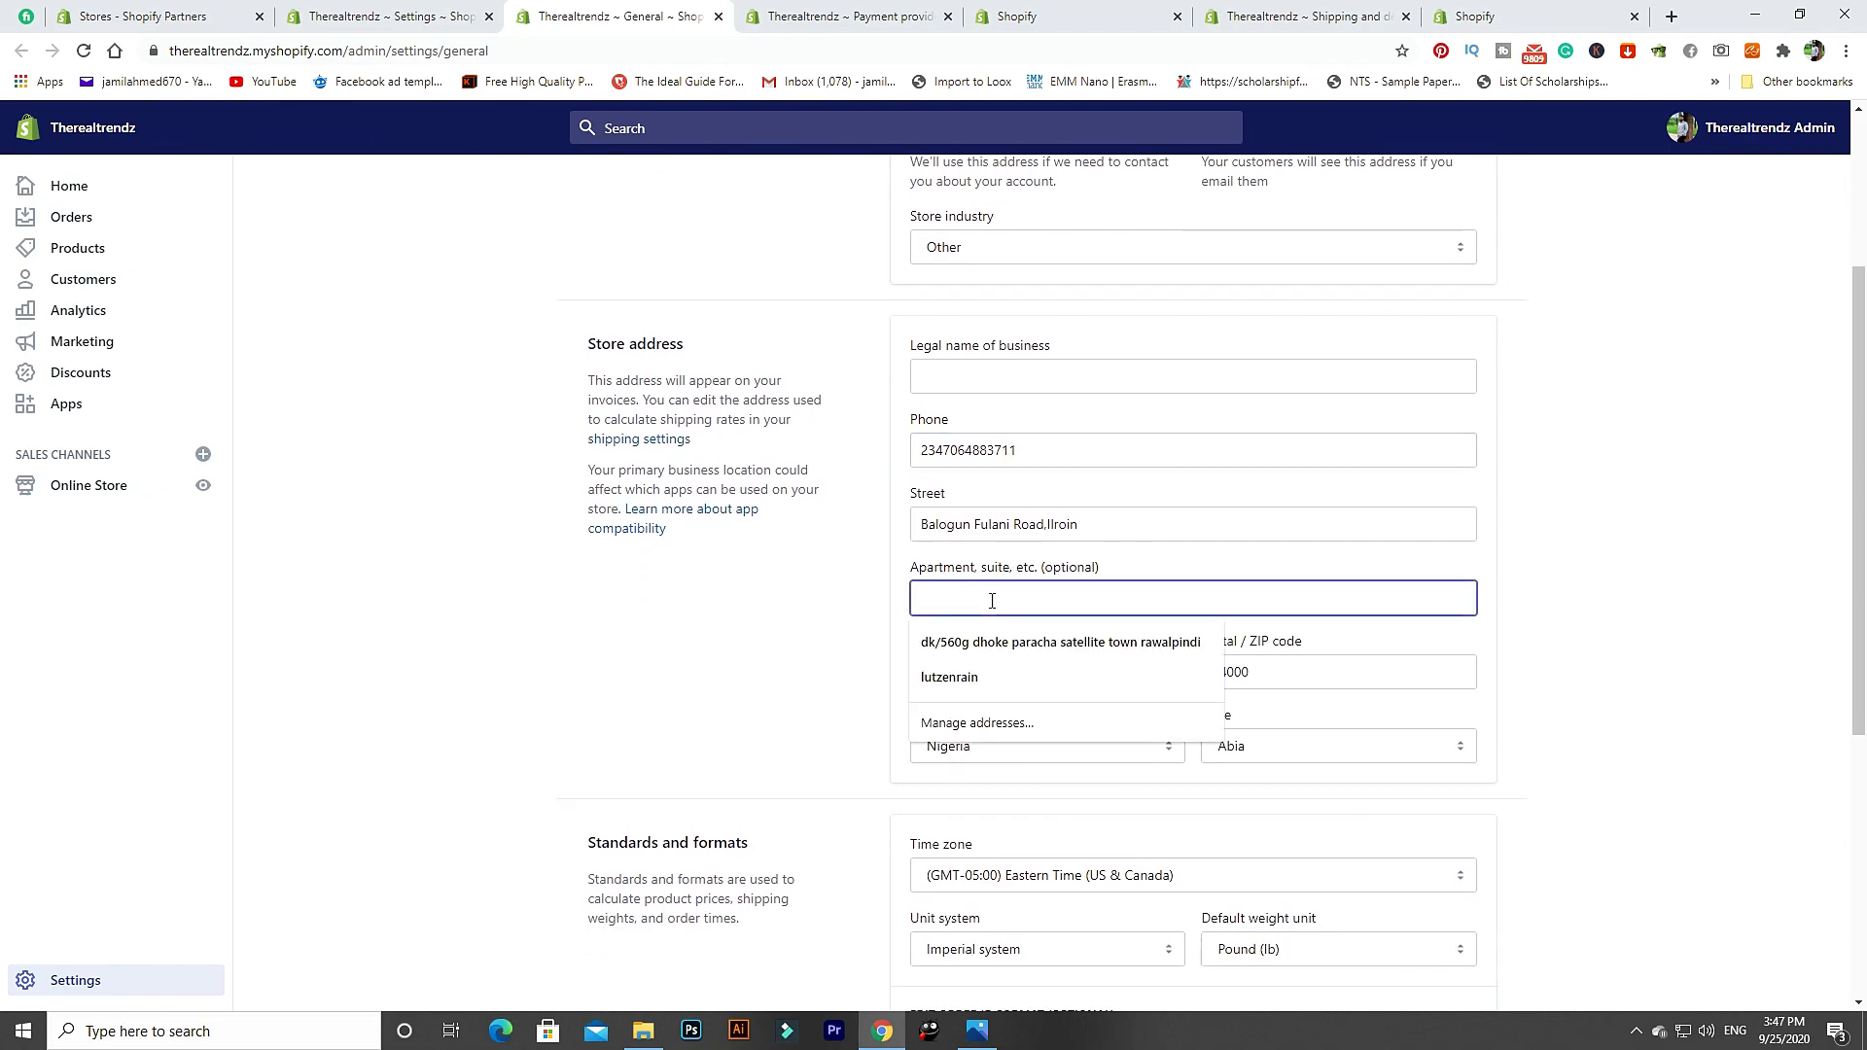
{"action": "left_click", "coordinate": [783, 604]}
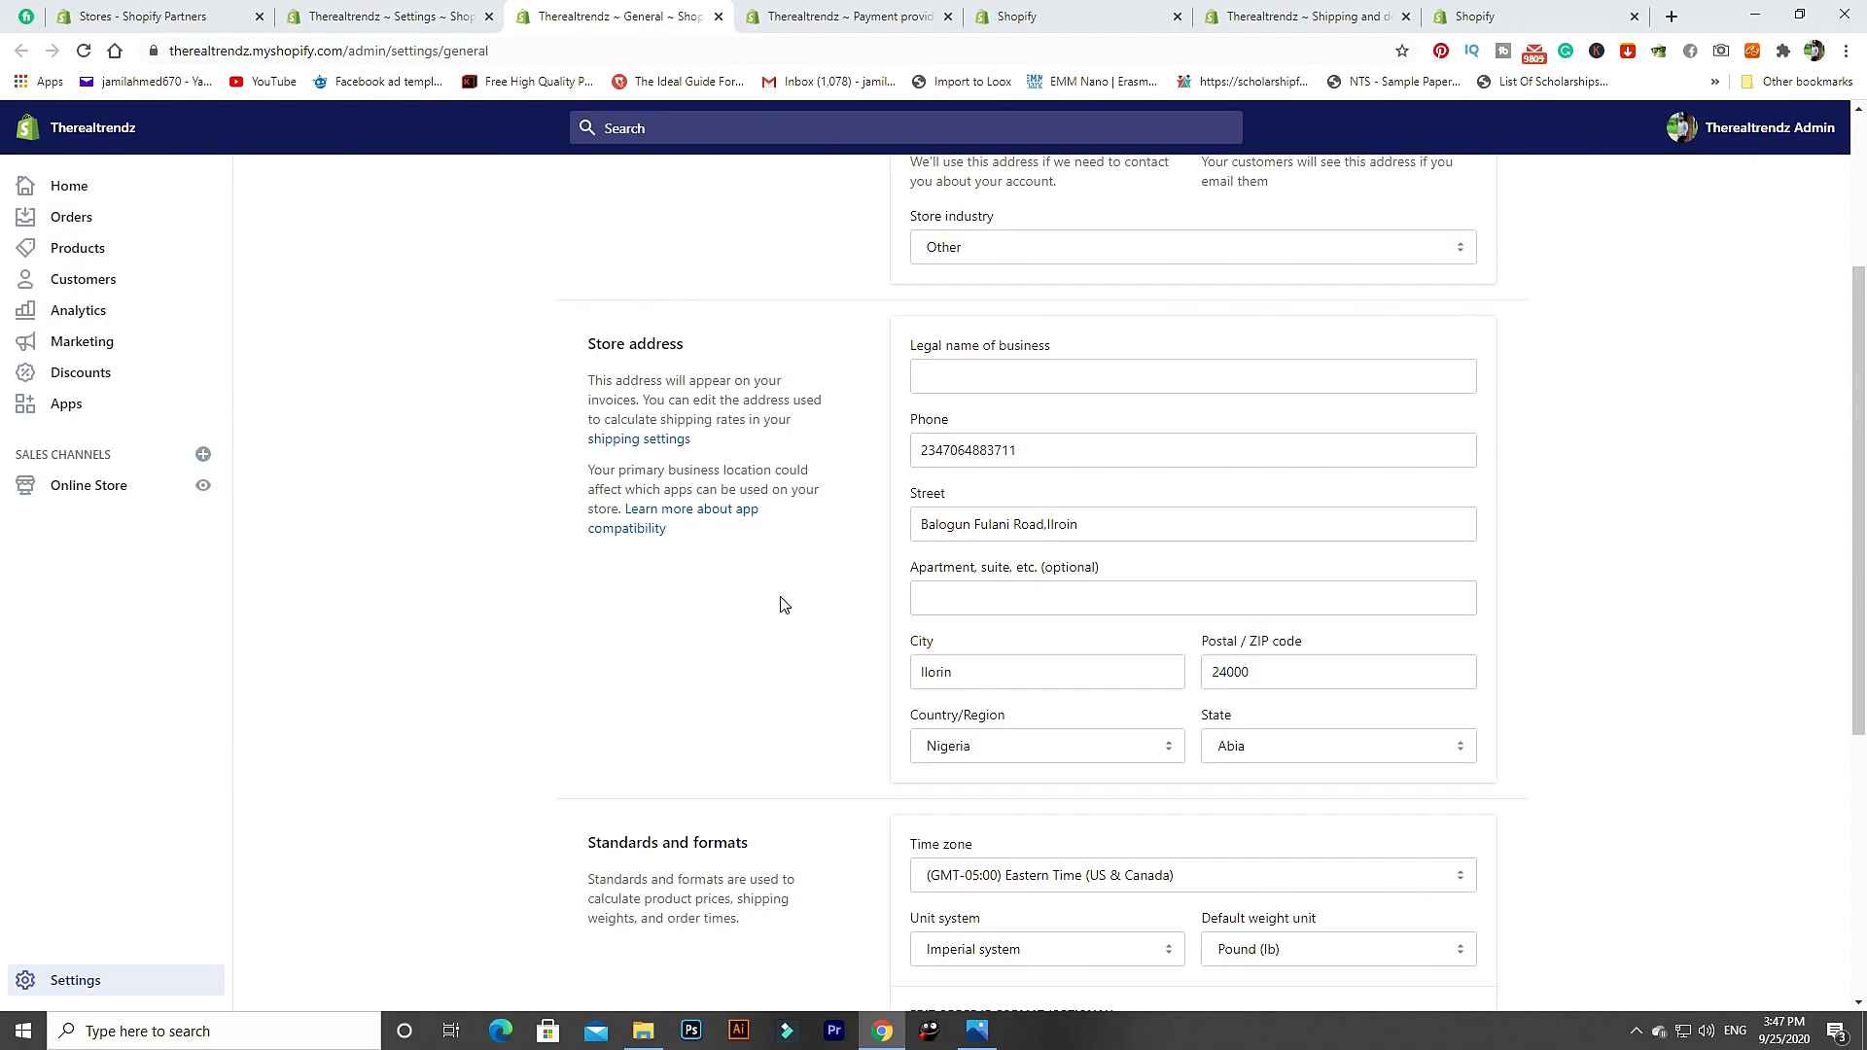
Examine the standards and formats section, checking the available unit system and default weight unit options.
{"action": "scroll", "coordinate": [784, 605], "scroll_direction": "down", "scroll_amount": 2}
{"action": "scroll", "coordinate": [784, 605], "scroll_direction": "down", "scroll_amount": 2}
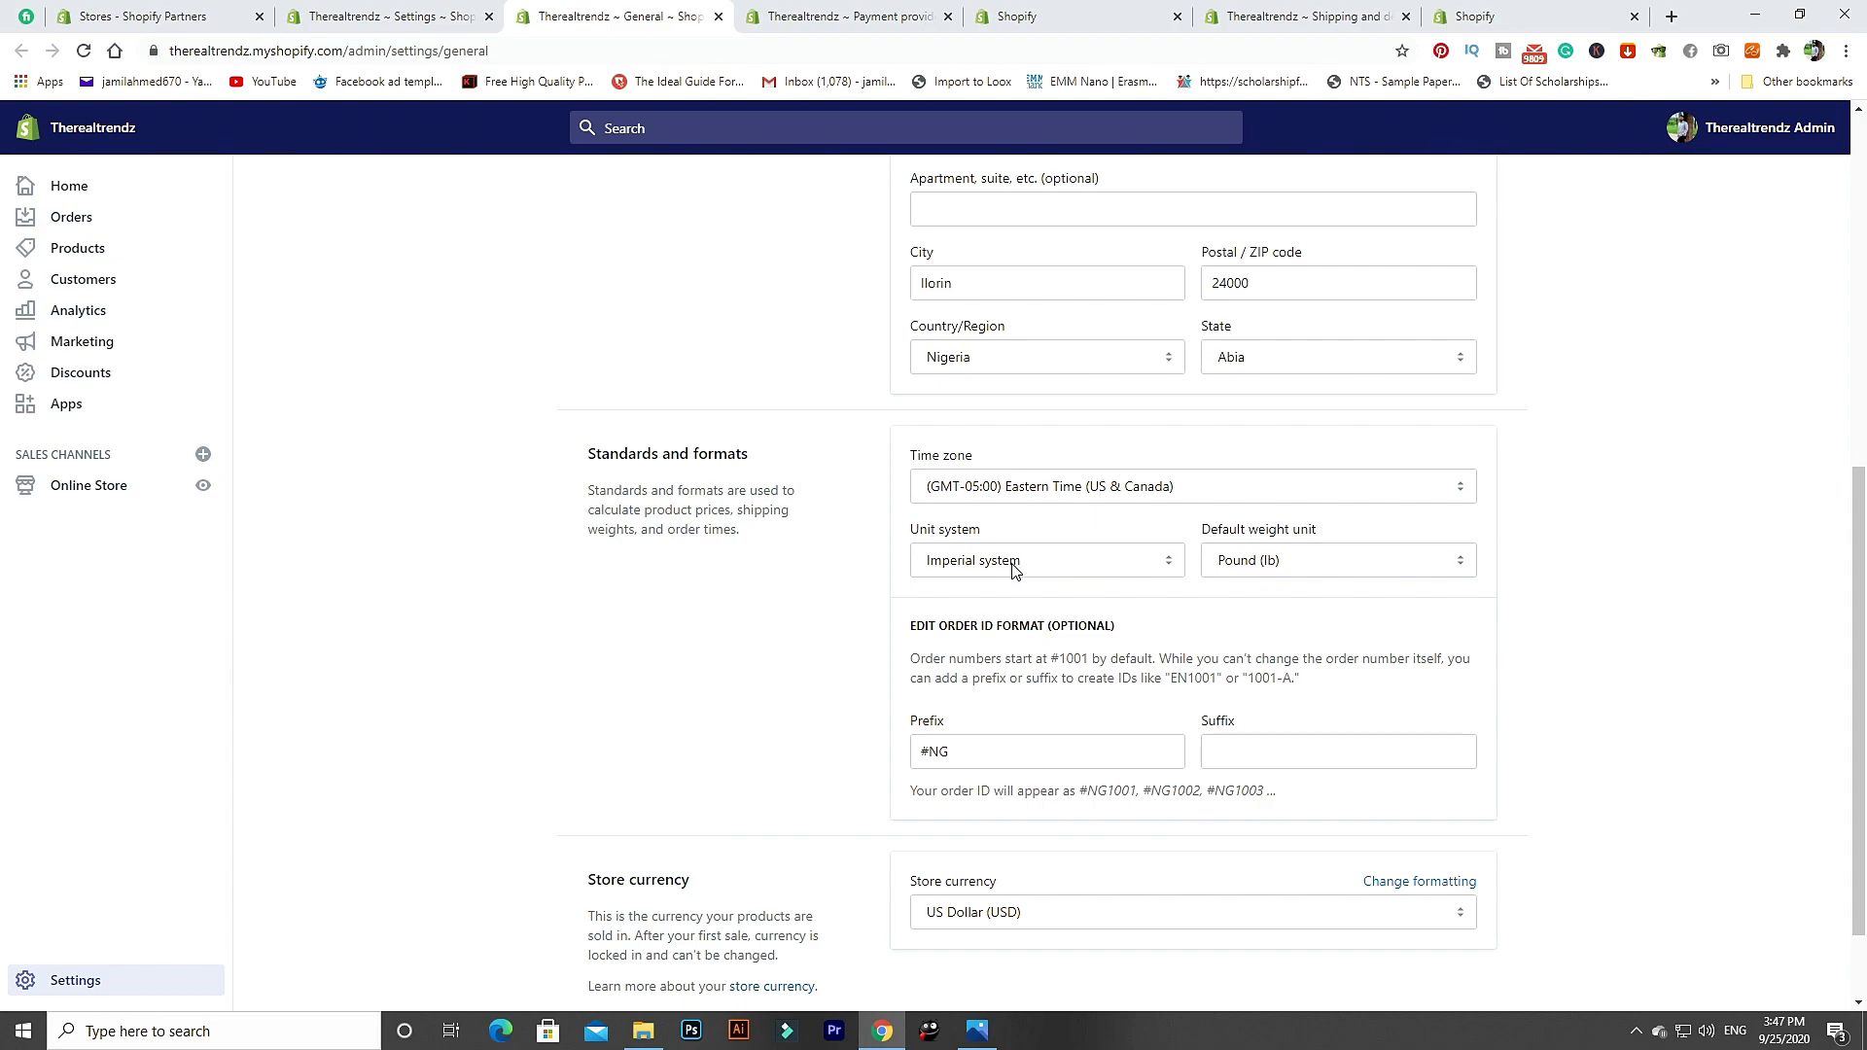
{"action": "left_click", "coordinate": [1275, 563]}
{"action": "left_click", "coordinate": [1272, 564]}
{"action": "left_click", "coordinate": [1078, 564]}
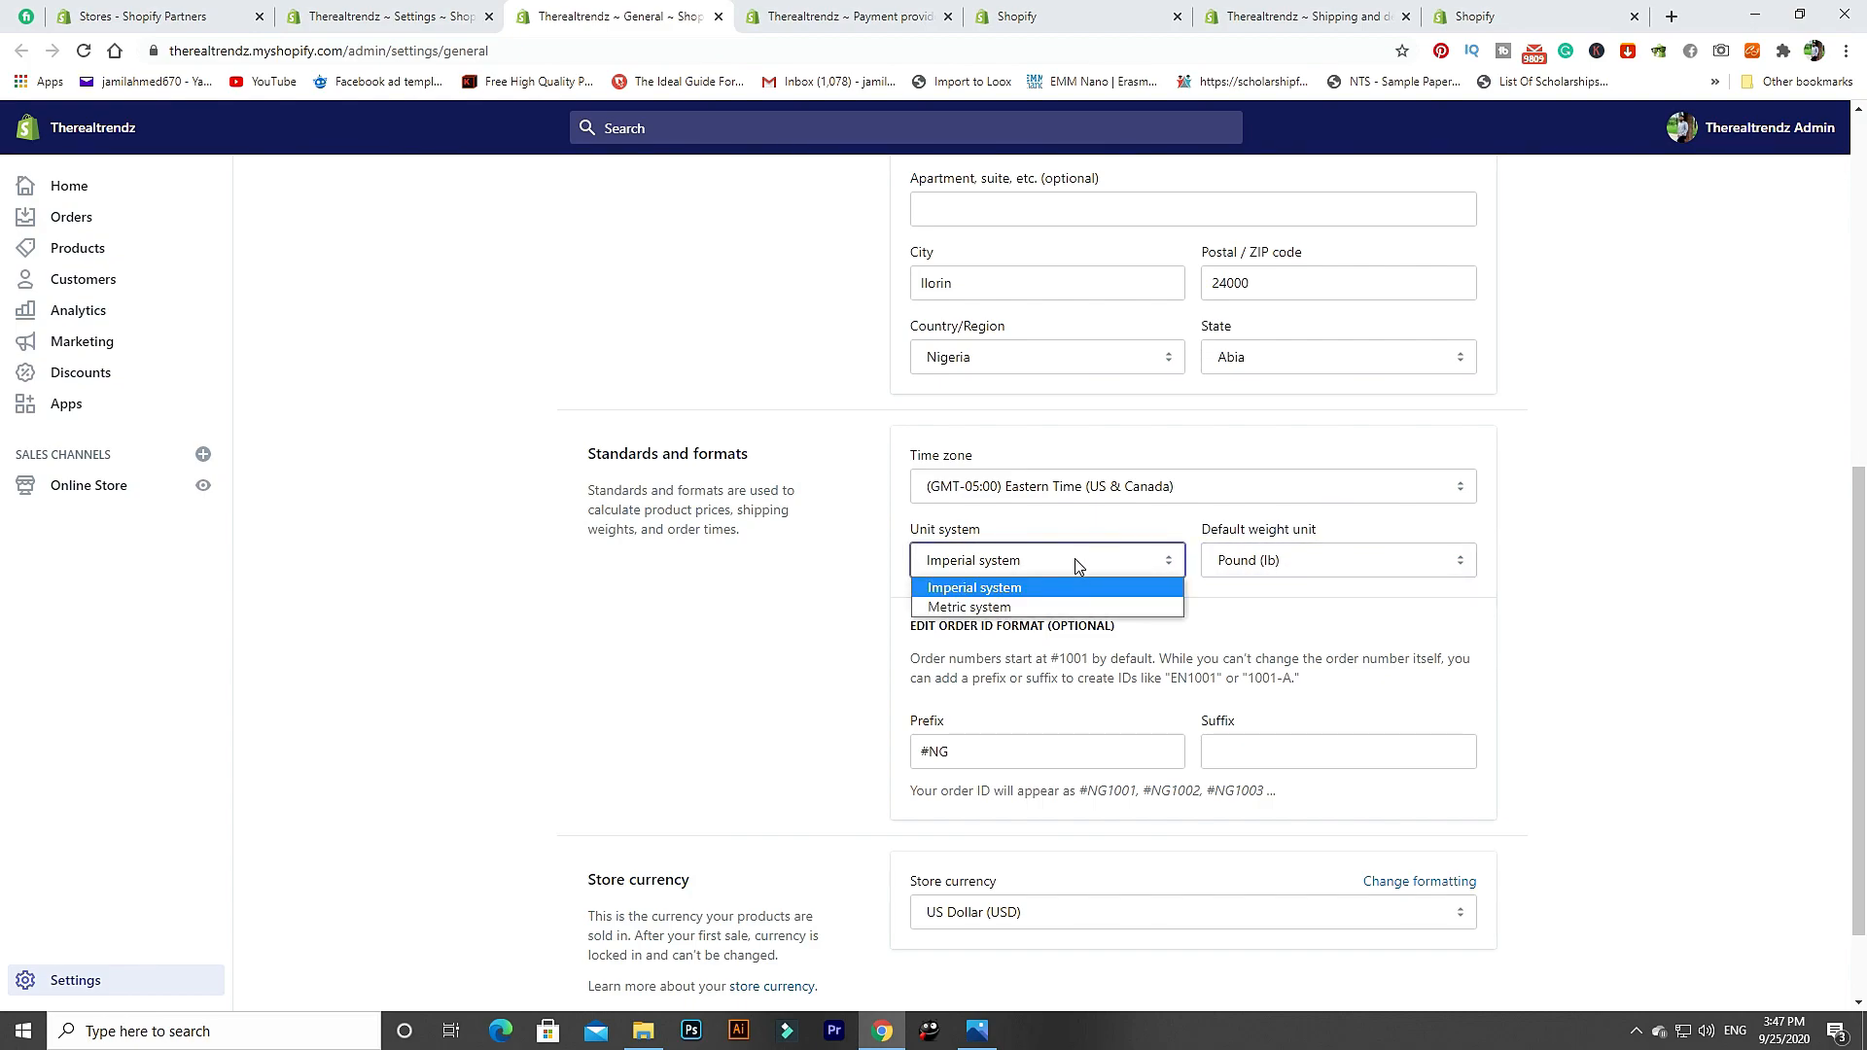
{"action": "left_click", "coordinate": [1078, 564]}
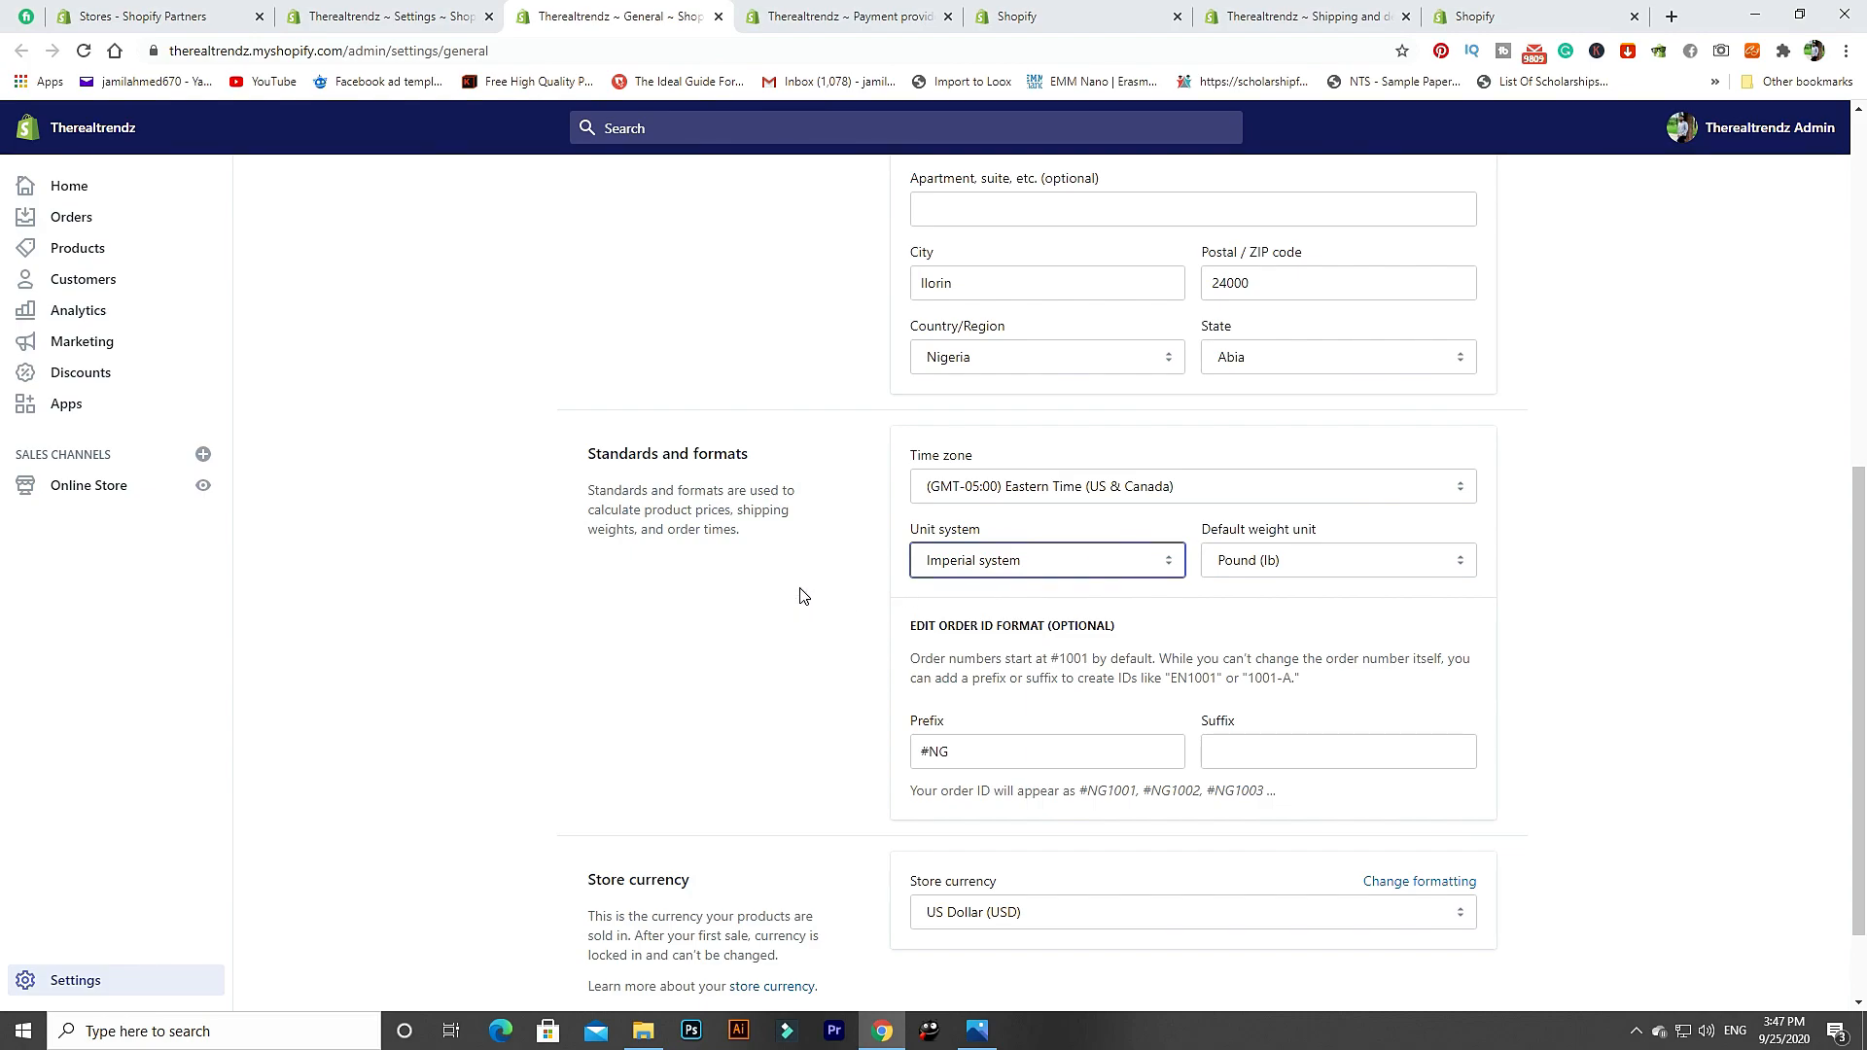
{"action": "scroll", "coordinate": [800, 595], "scroll_direction": "down", "scroll_amount": 2}
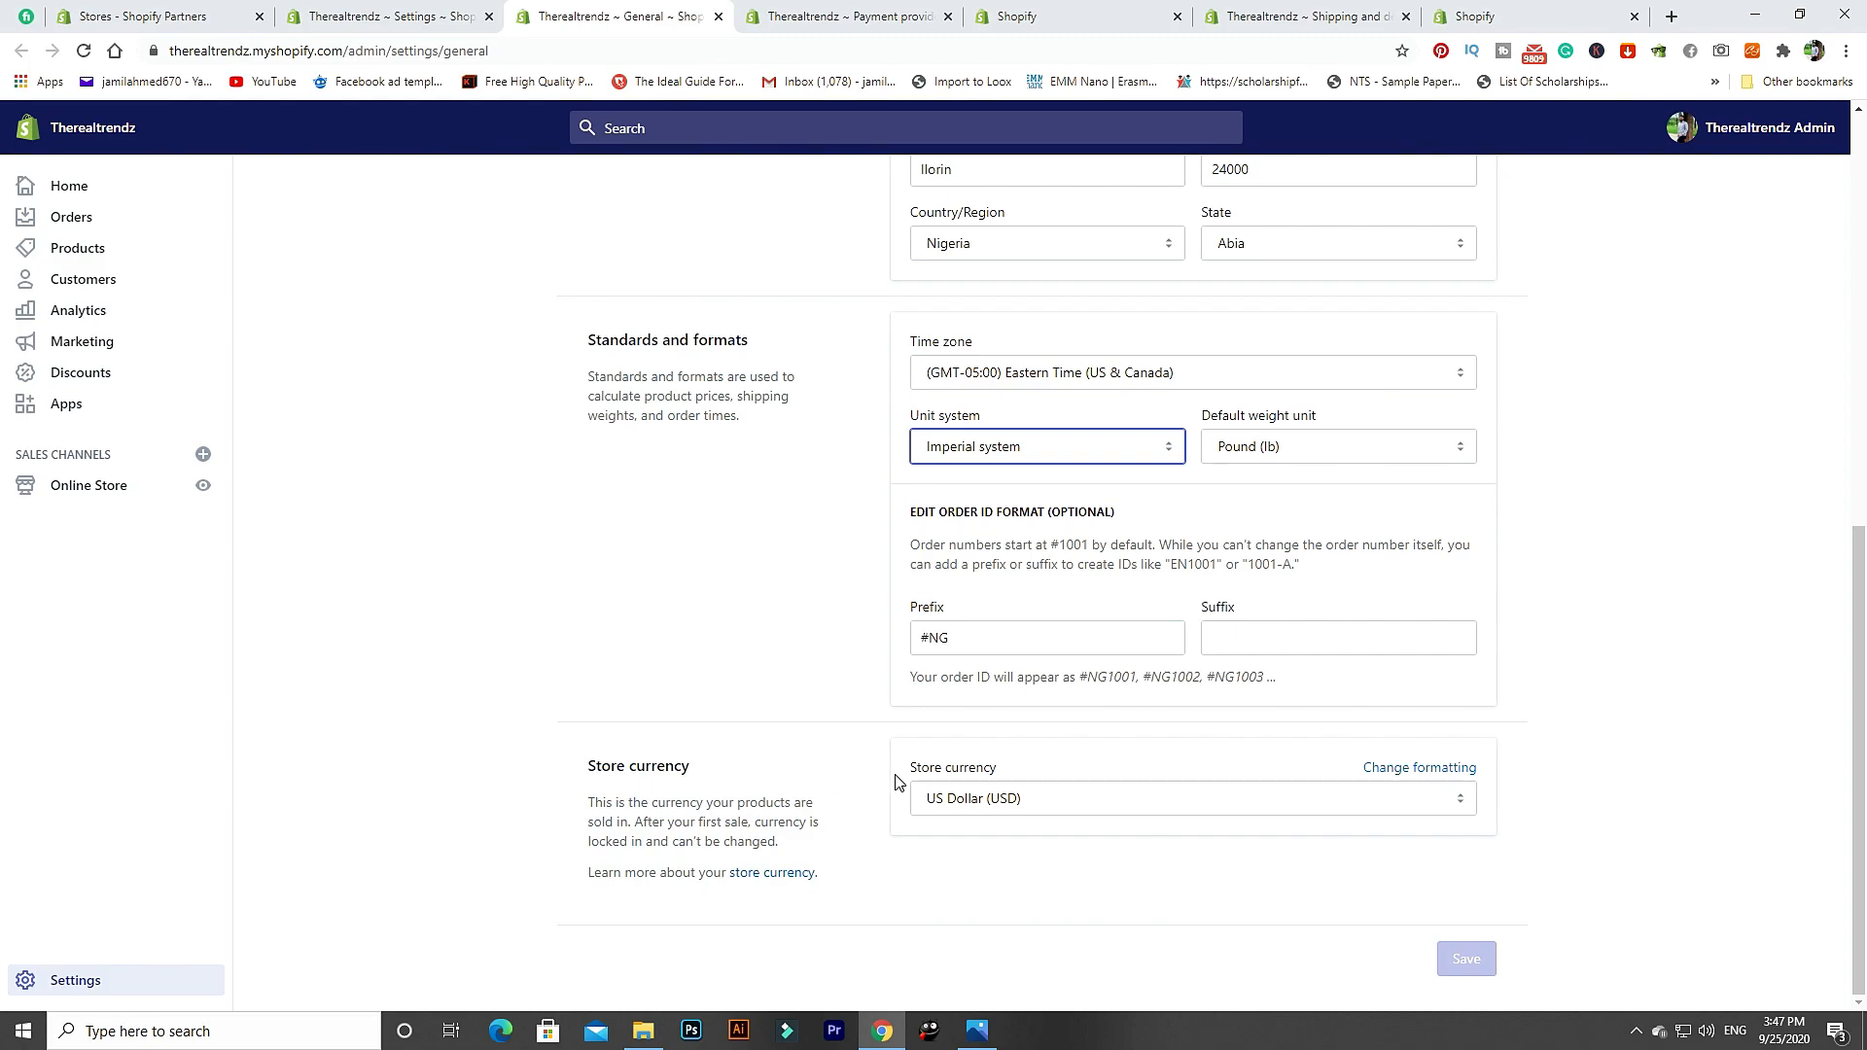
Try out several store currencies and choose Romanian Leu (RON).
{"action": "left_click", "coordinate": [1042, 810]}
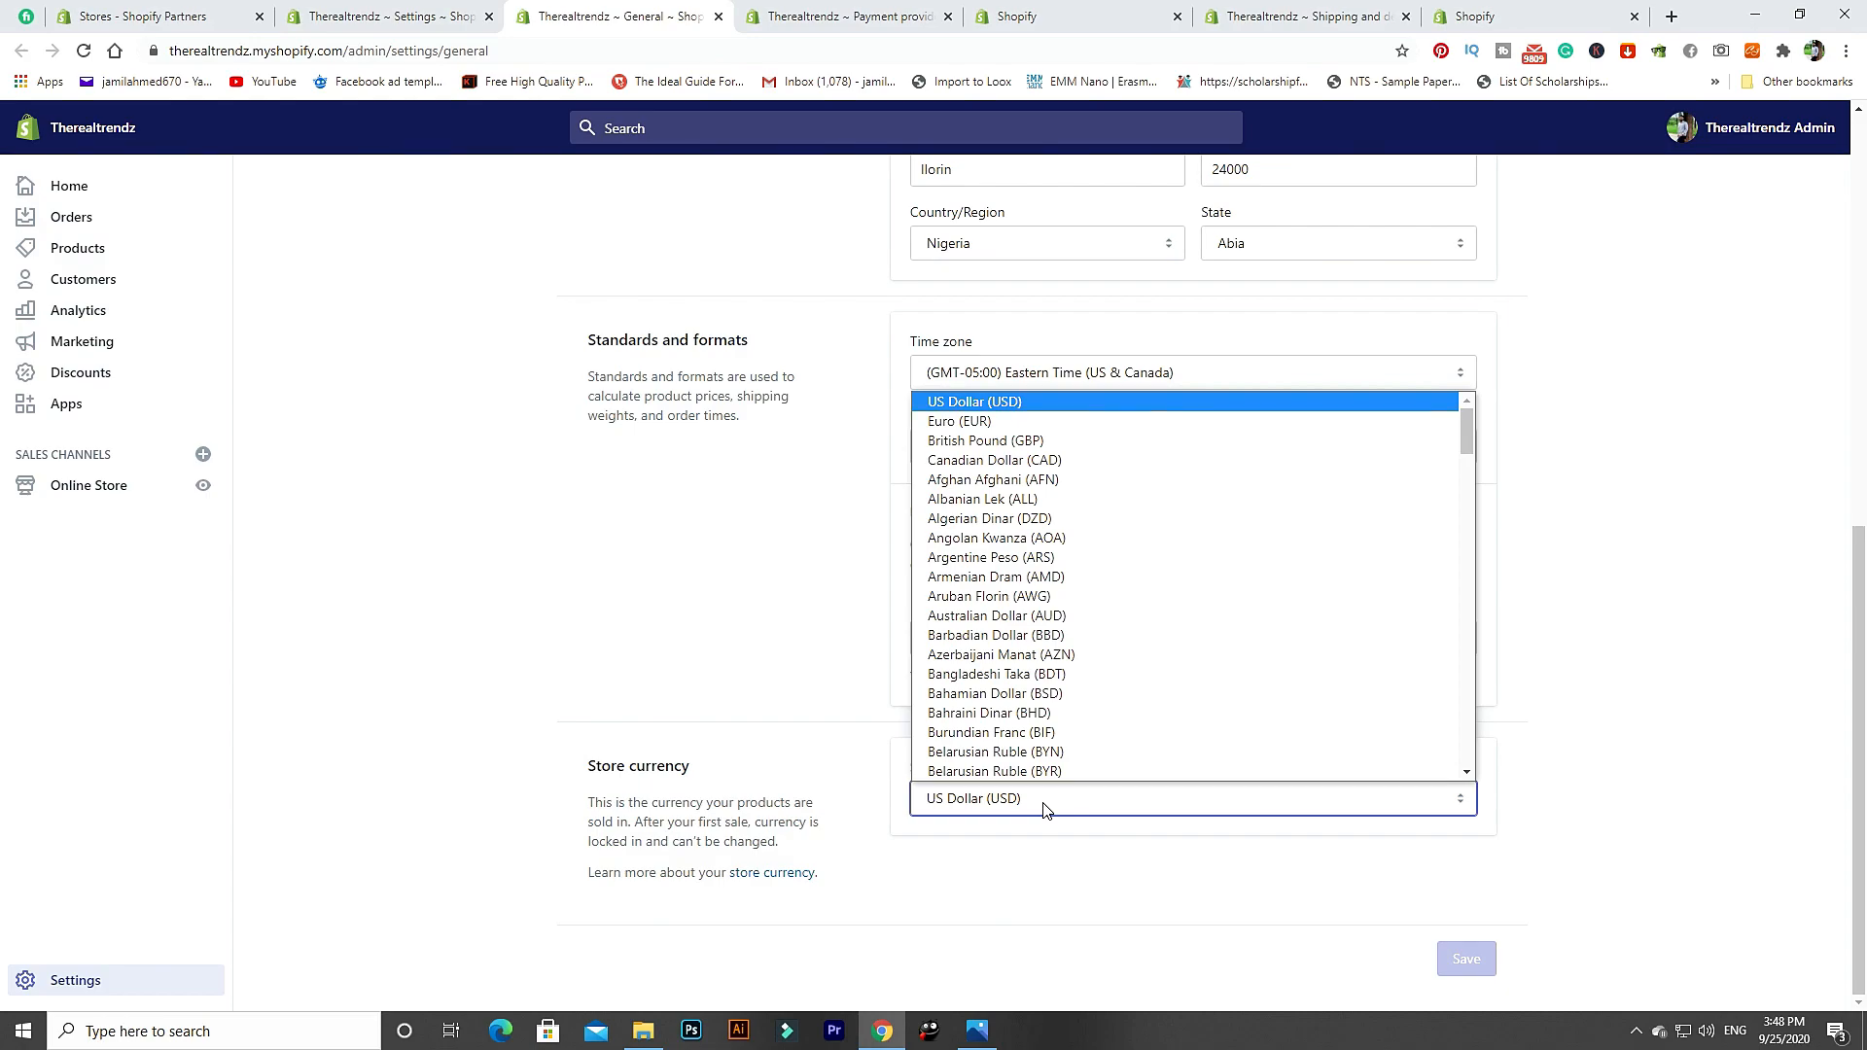
{"action": "scroll", "coordinate": [984, 714], "scroll_direction": "down", "scroll_amount": 1}
{"action": "key", "text": "p"}
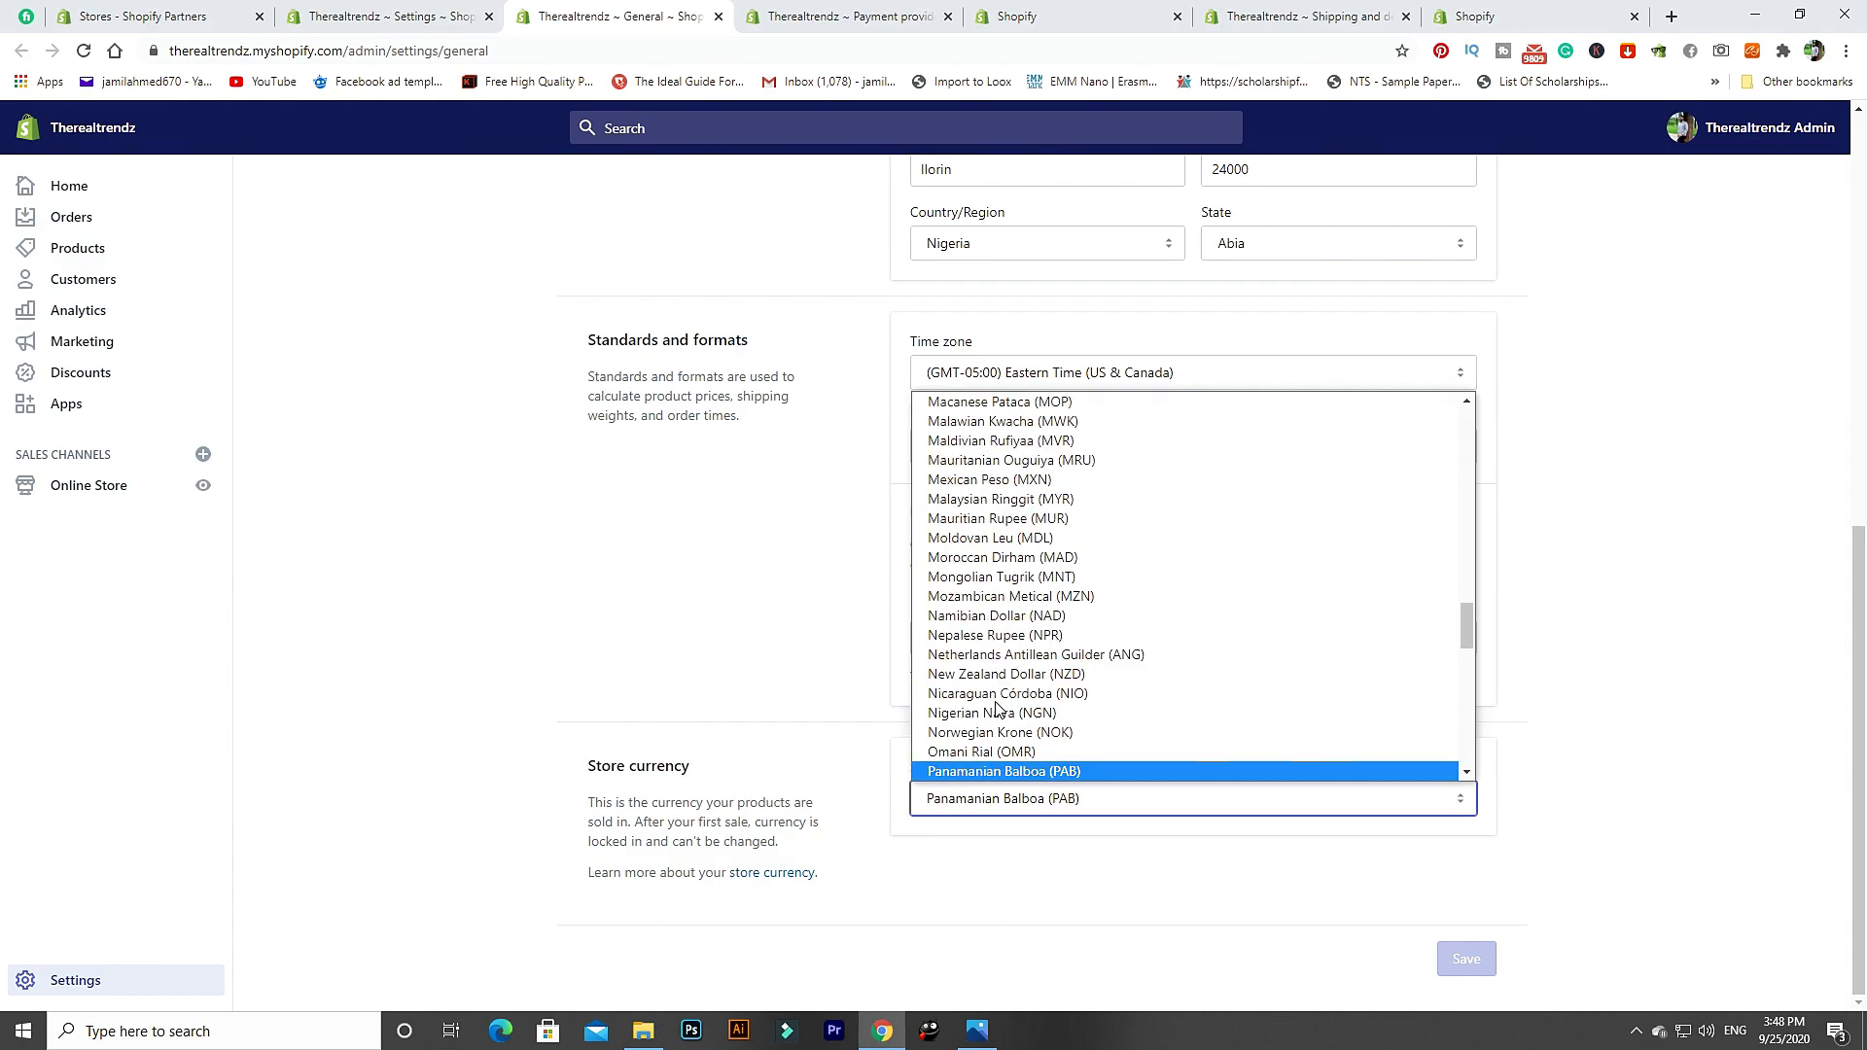
{"action": "key", "text": "Down"}
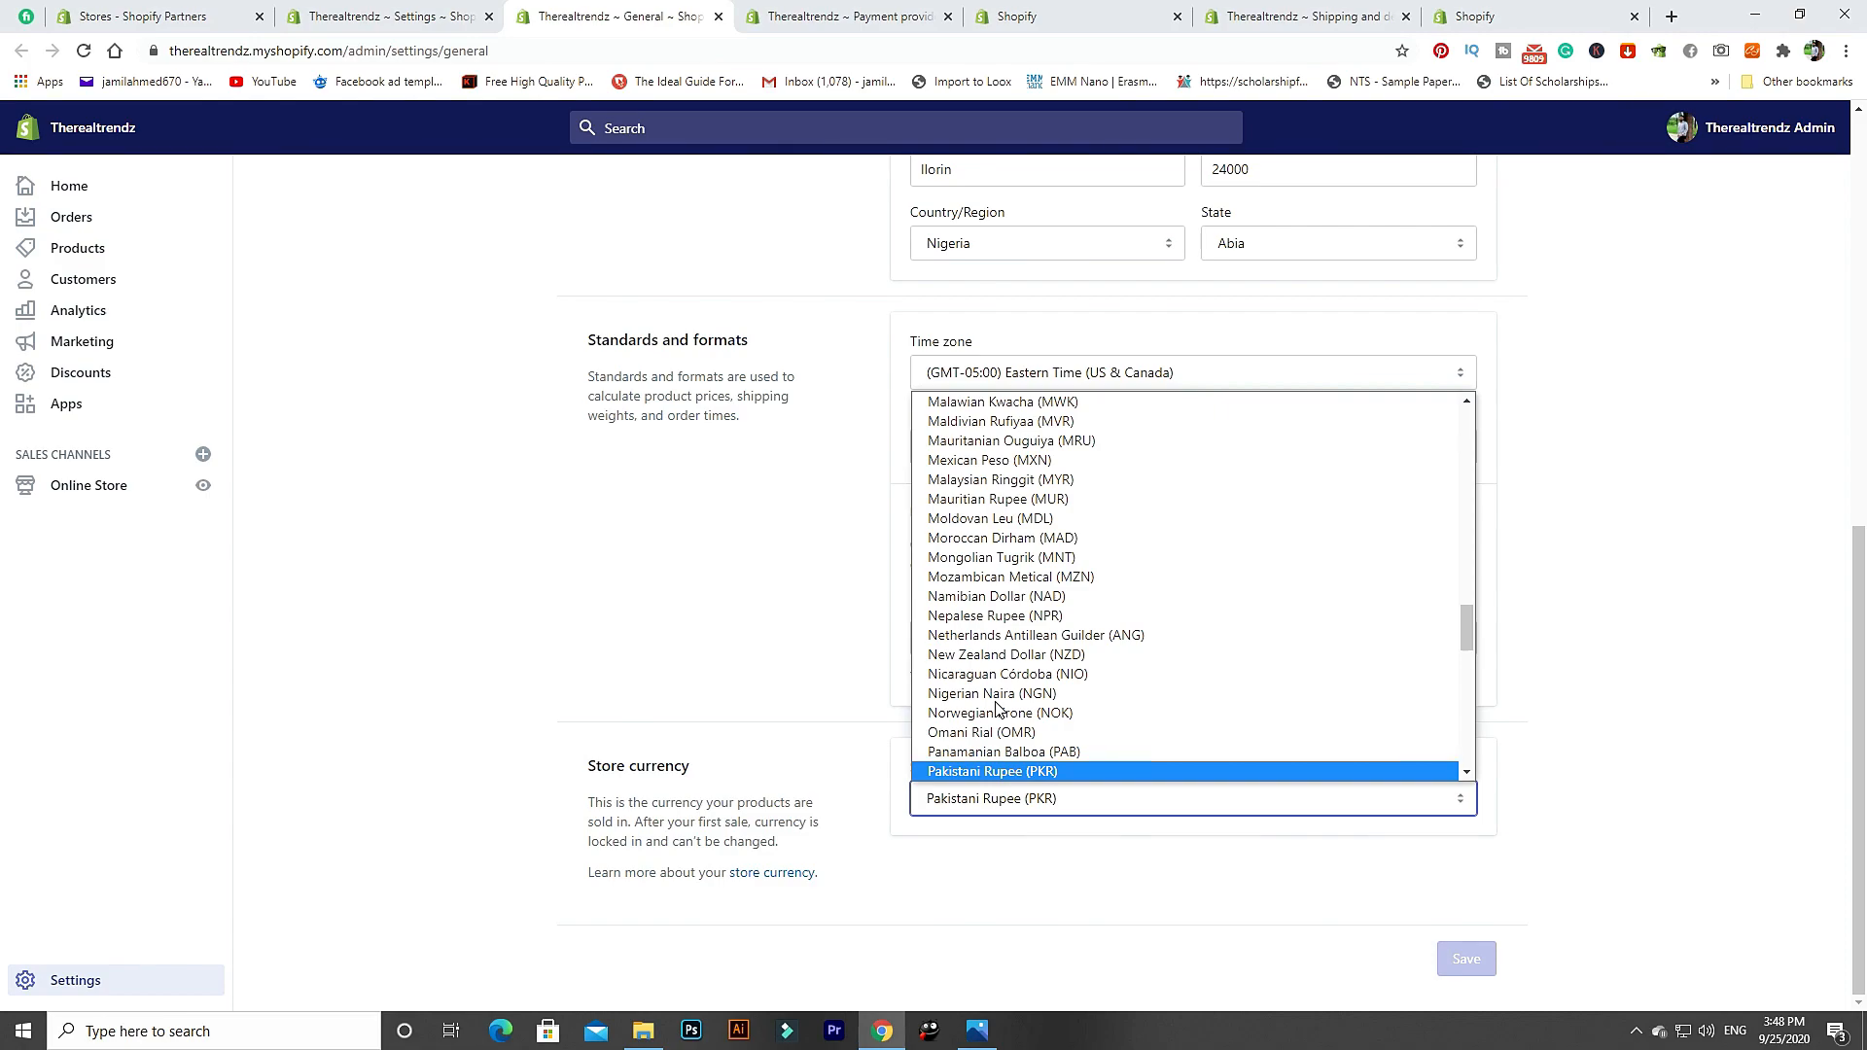
{"action": "type", "text": "in"}
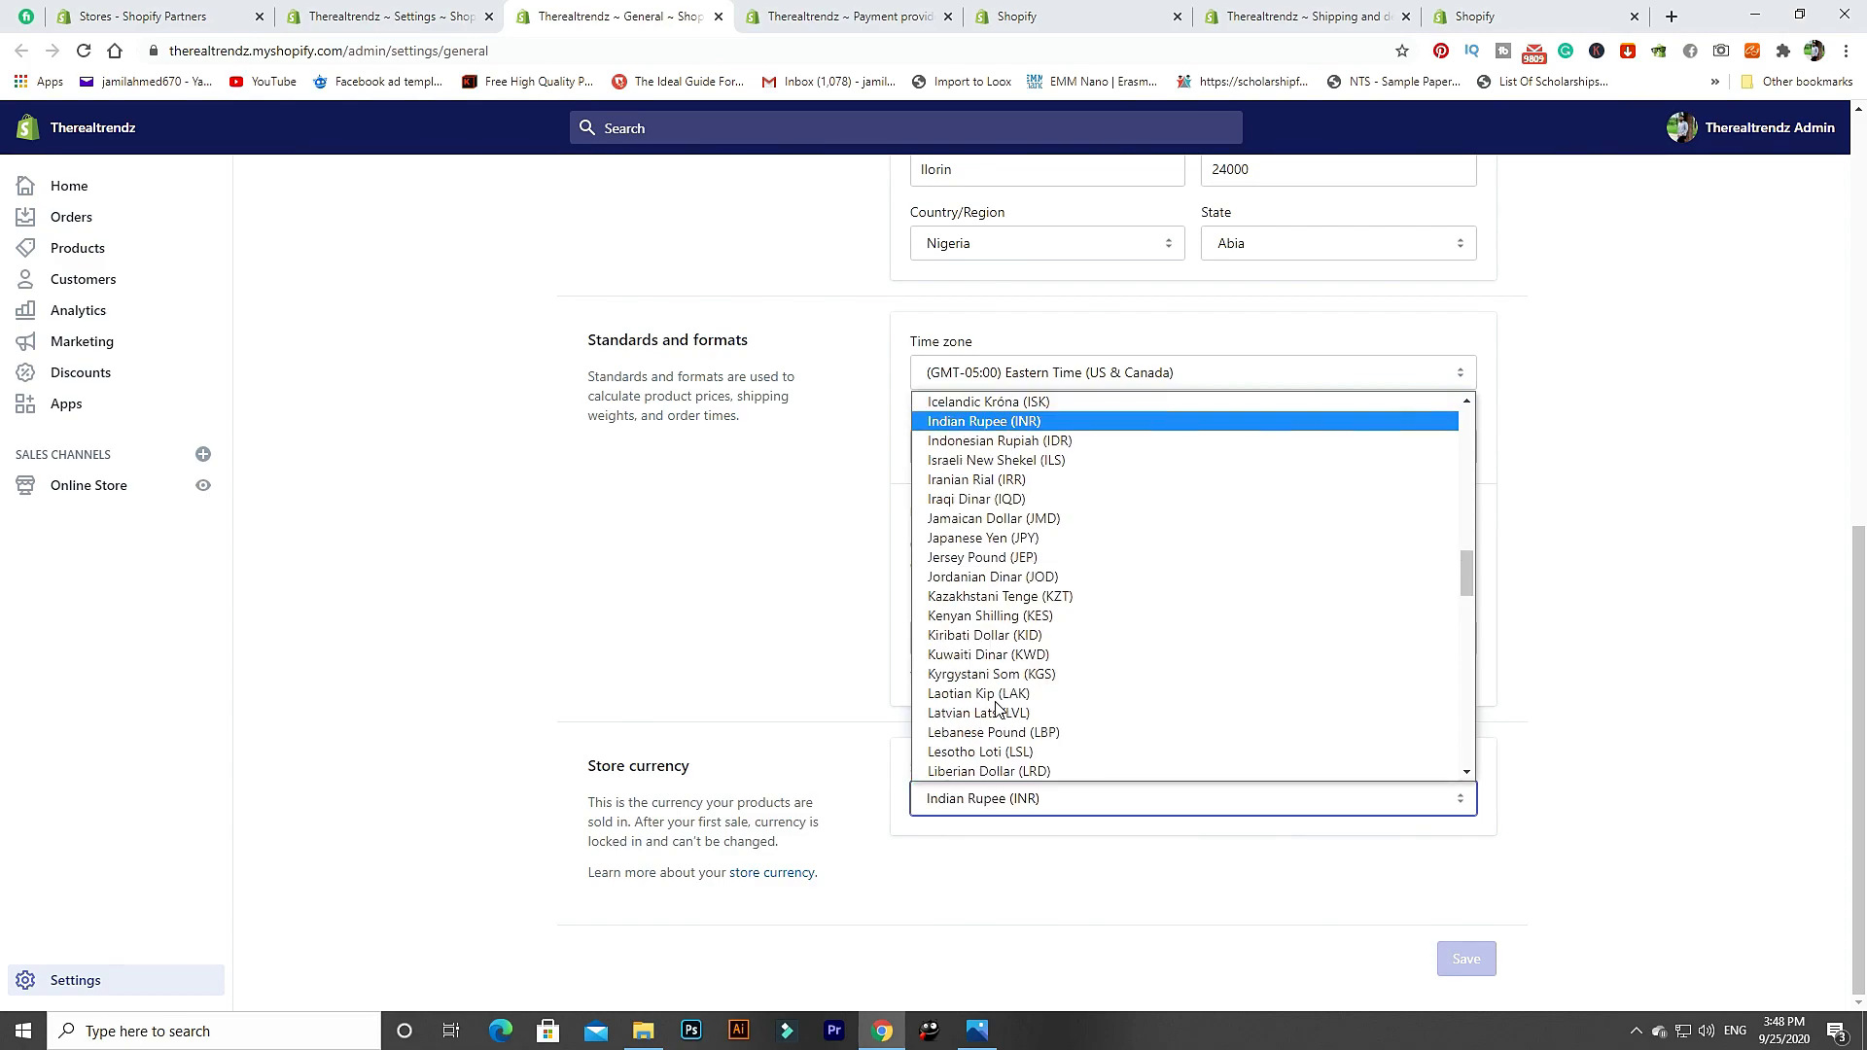
{"action": "key", "text": "Down"}
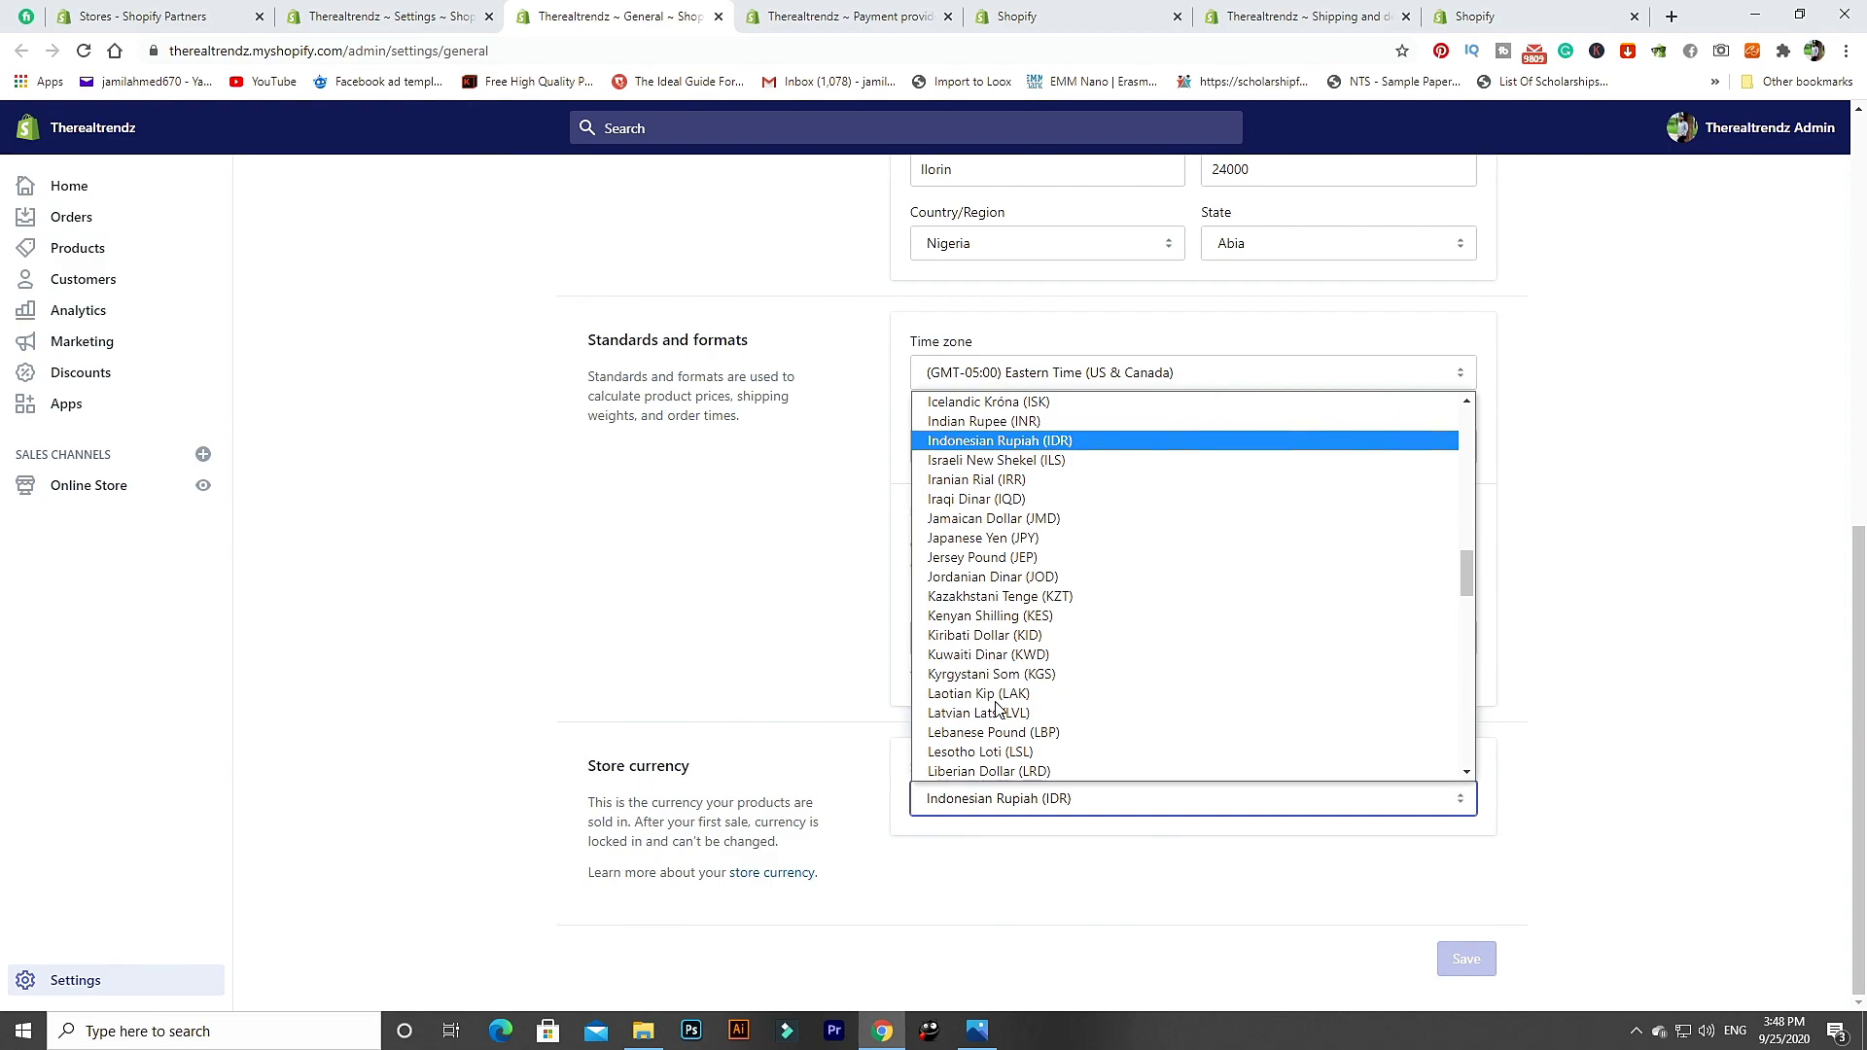
{"action": "type", "text": "r"}
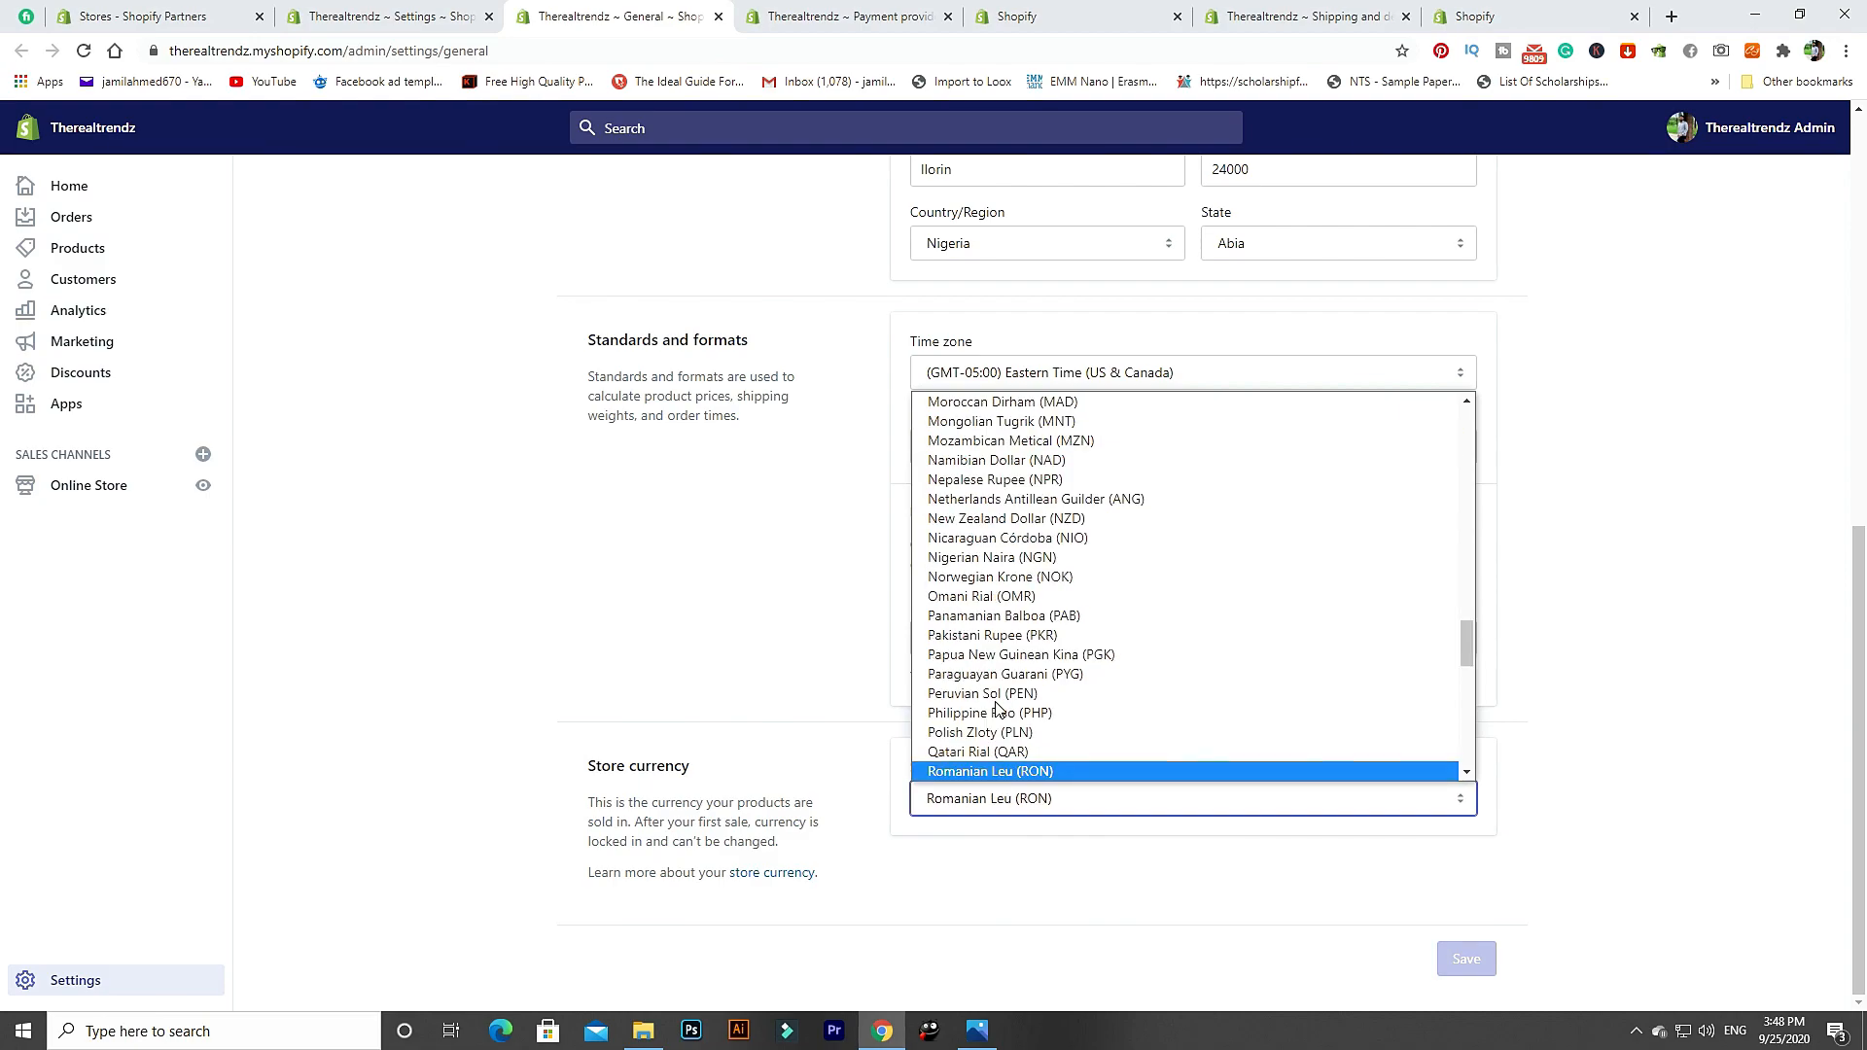
{"action": "type", "text": "rrrrrrrr"}
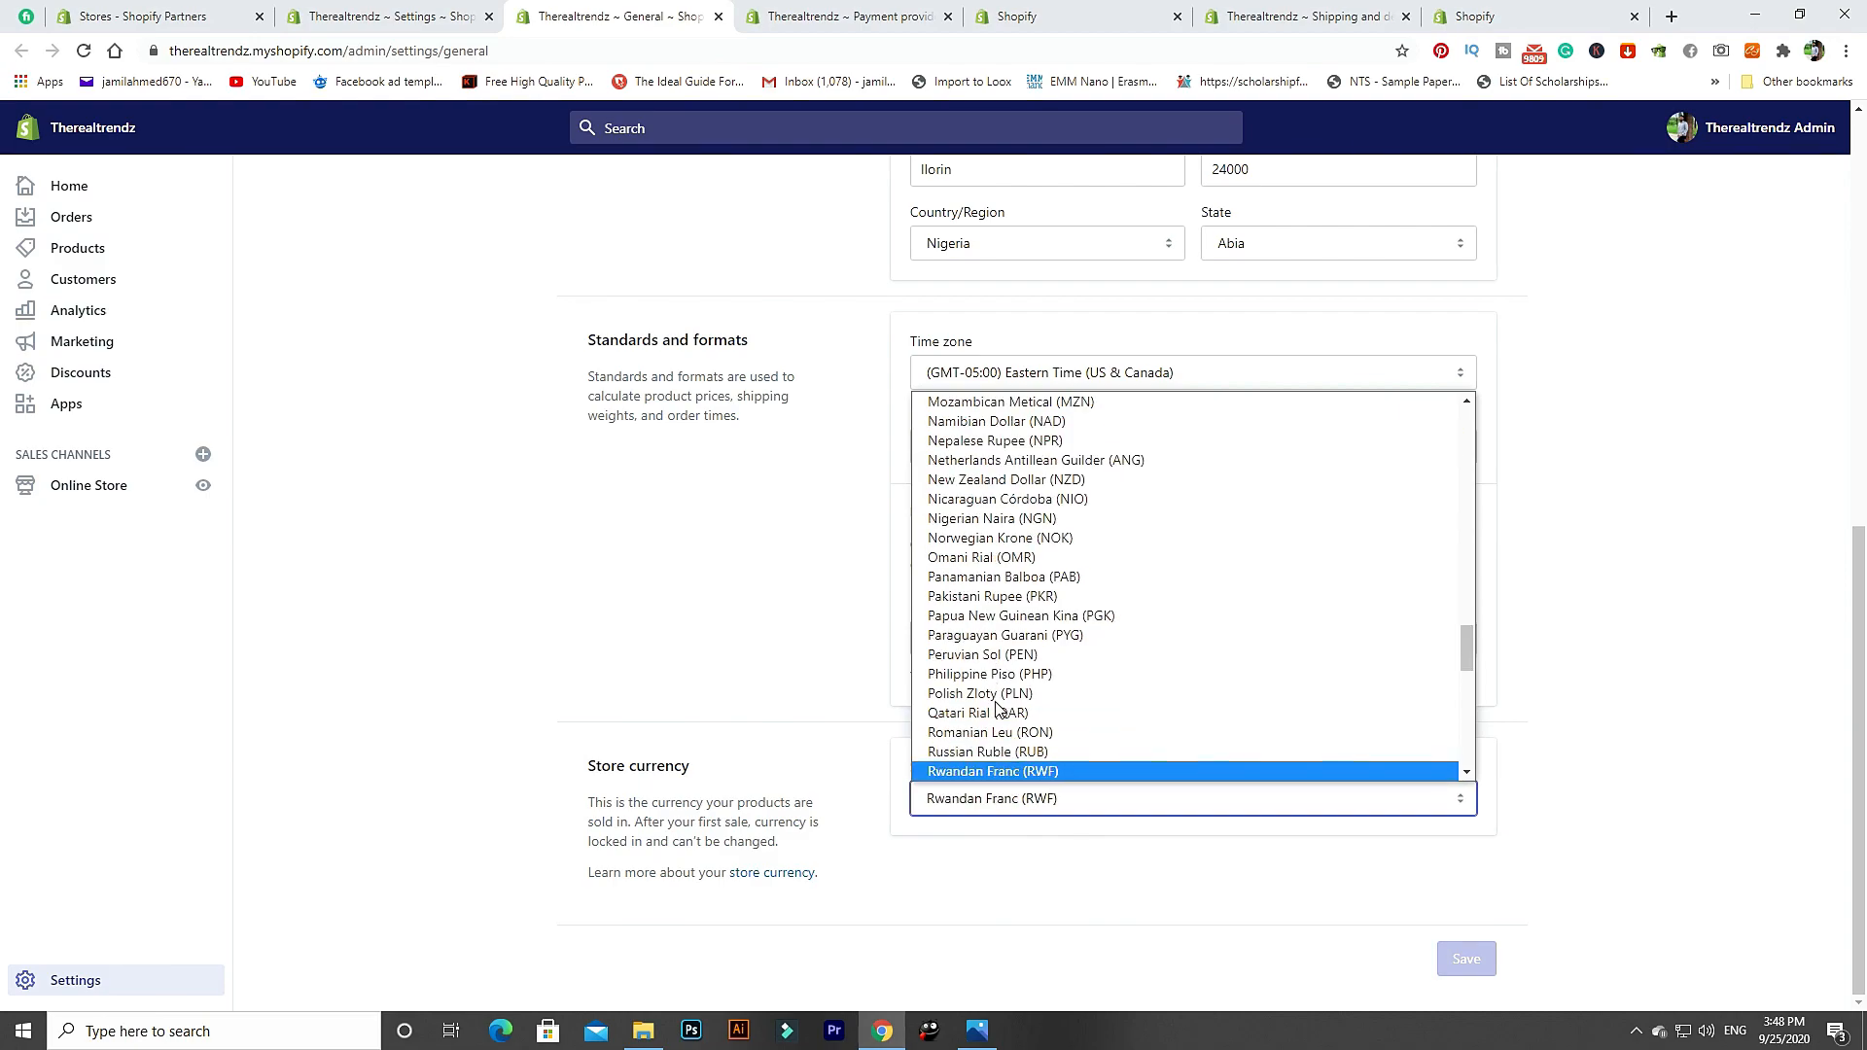
{"action": "type", "text": "rrrr"}
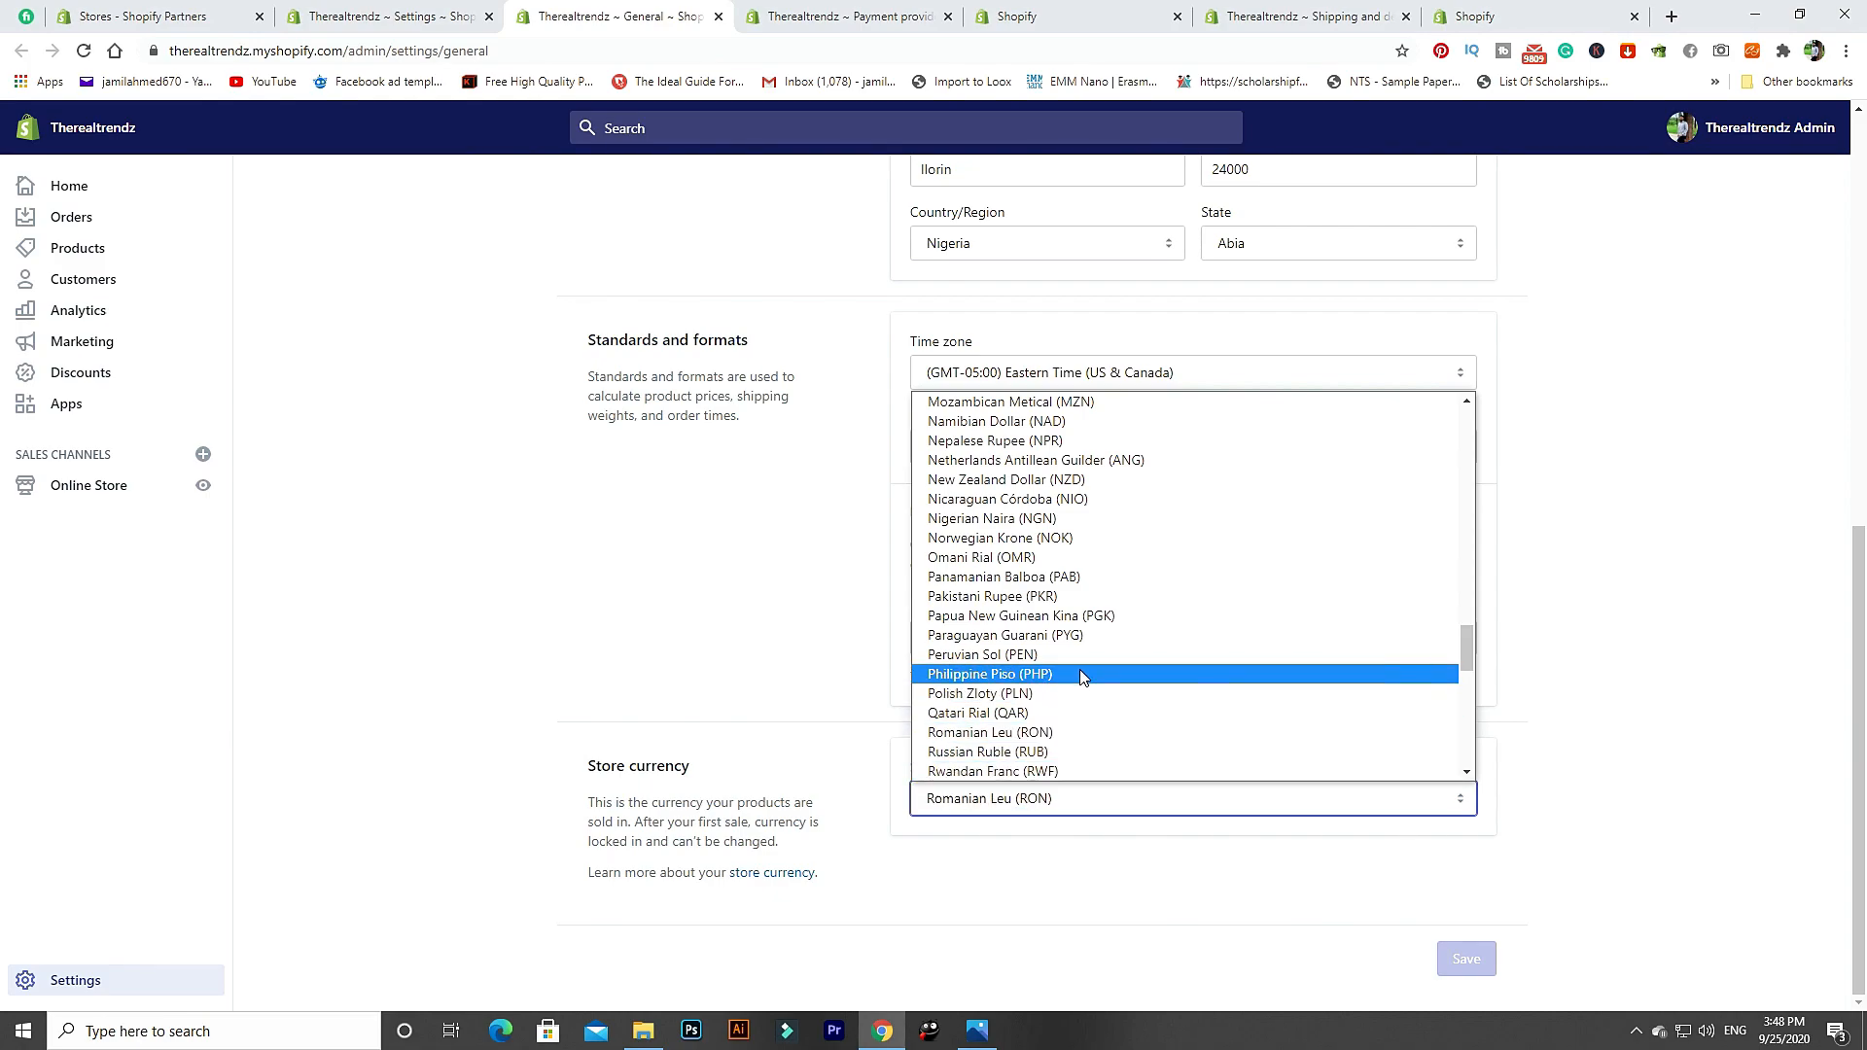
{"action": "scroll", "coordinate": [1078, 662], "scroll_direction": "up", "scroll_amount": 6}
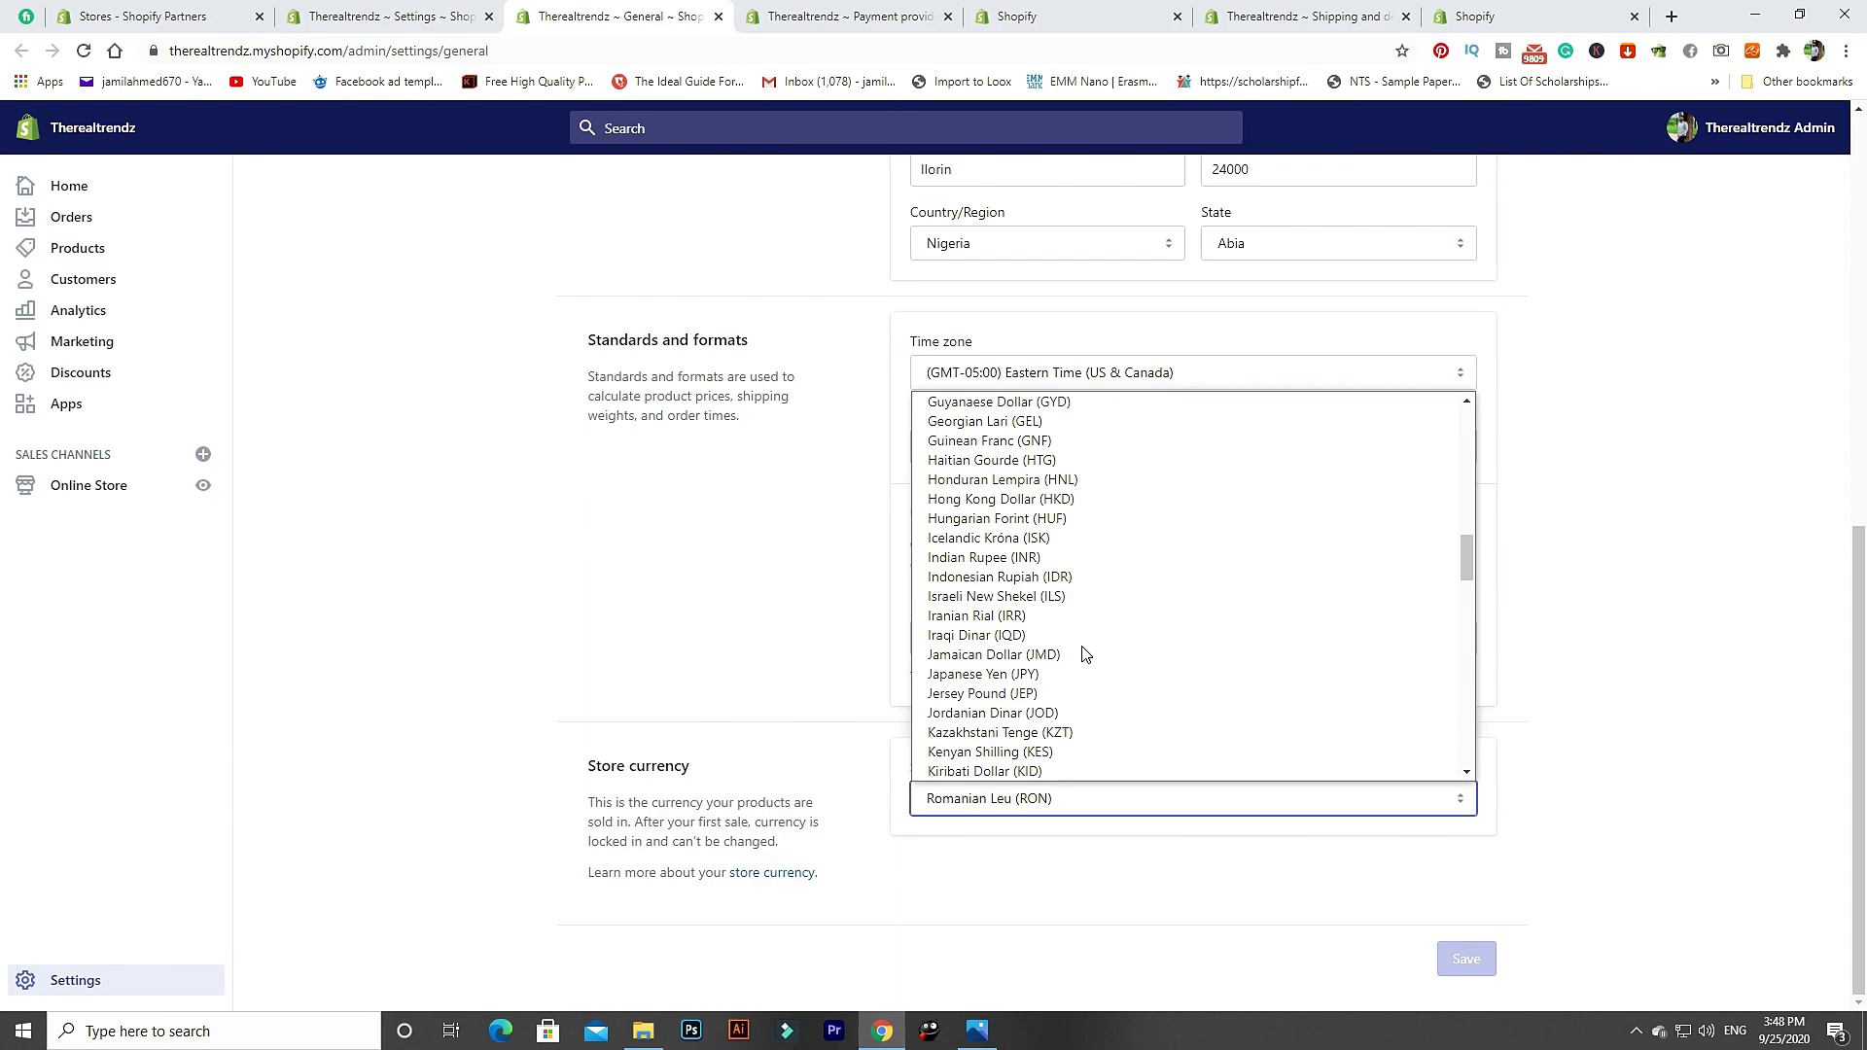
{"action": "left_click", "coordinate": [1147, 901]}
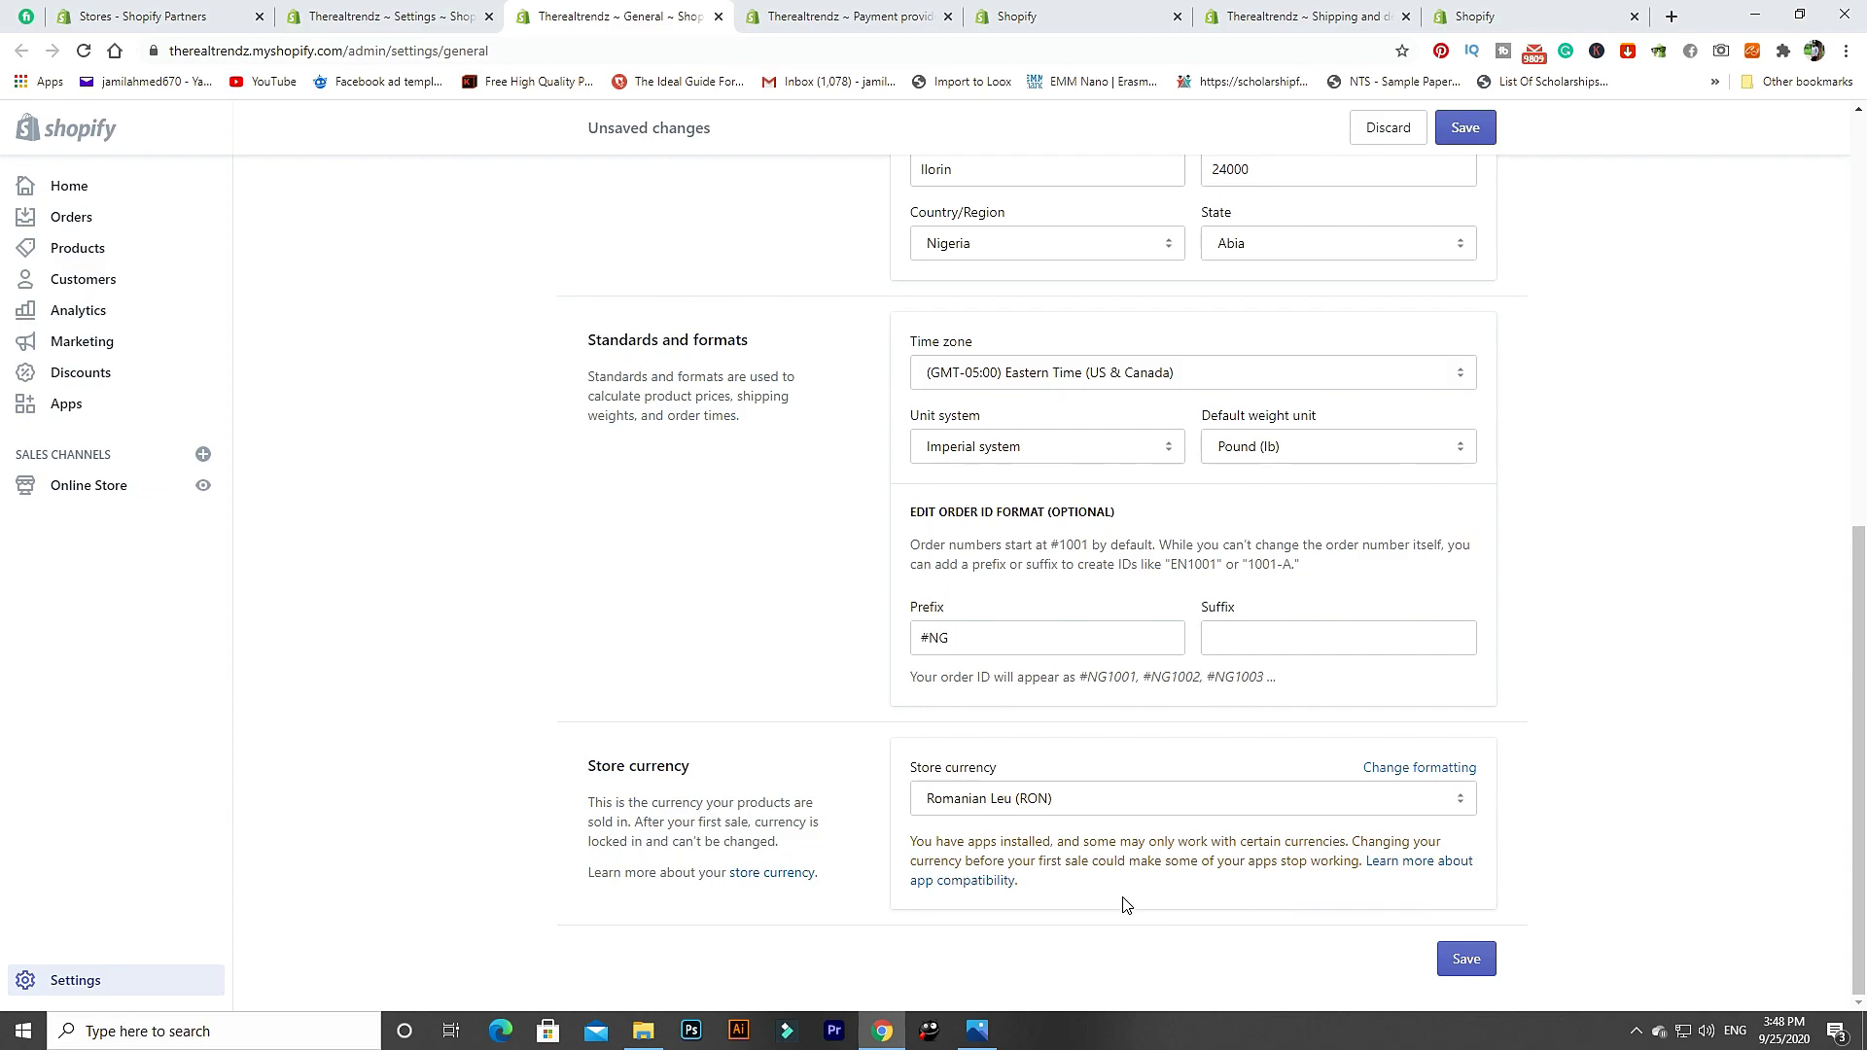
Set the store currency back to US Dollar (USD).
{"action": "left_click", "coordinate": [1037, 799]}
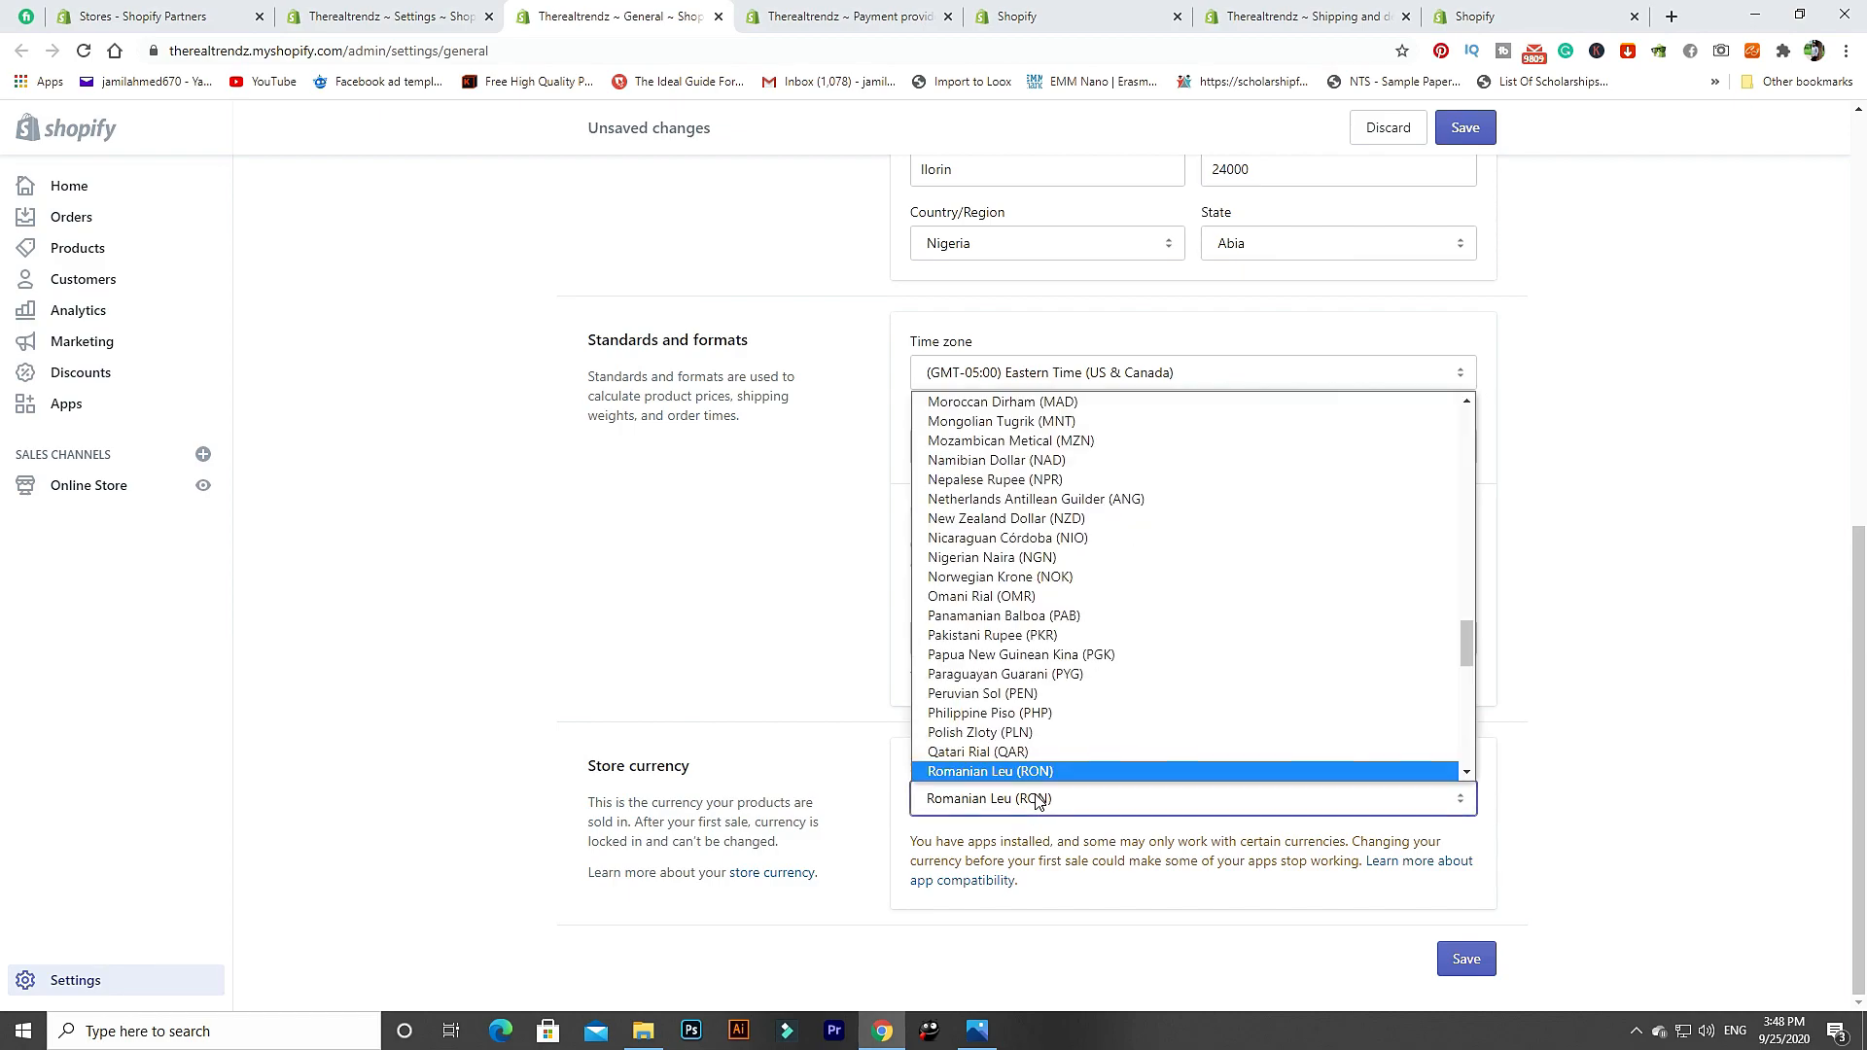
{"action": "type", "text": "un"}
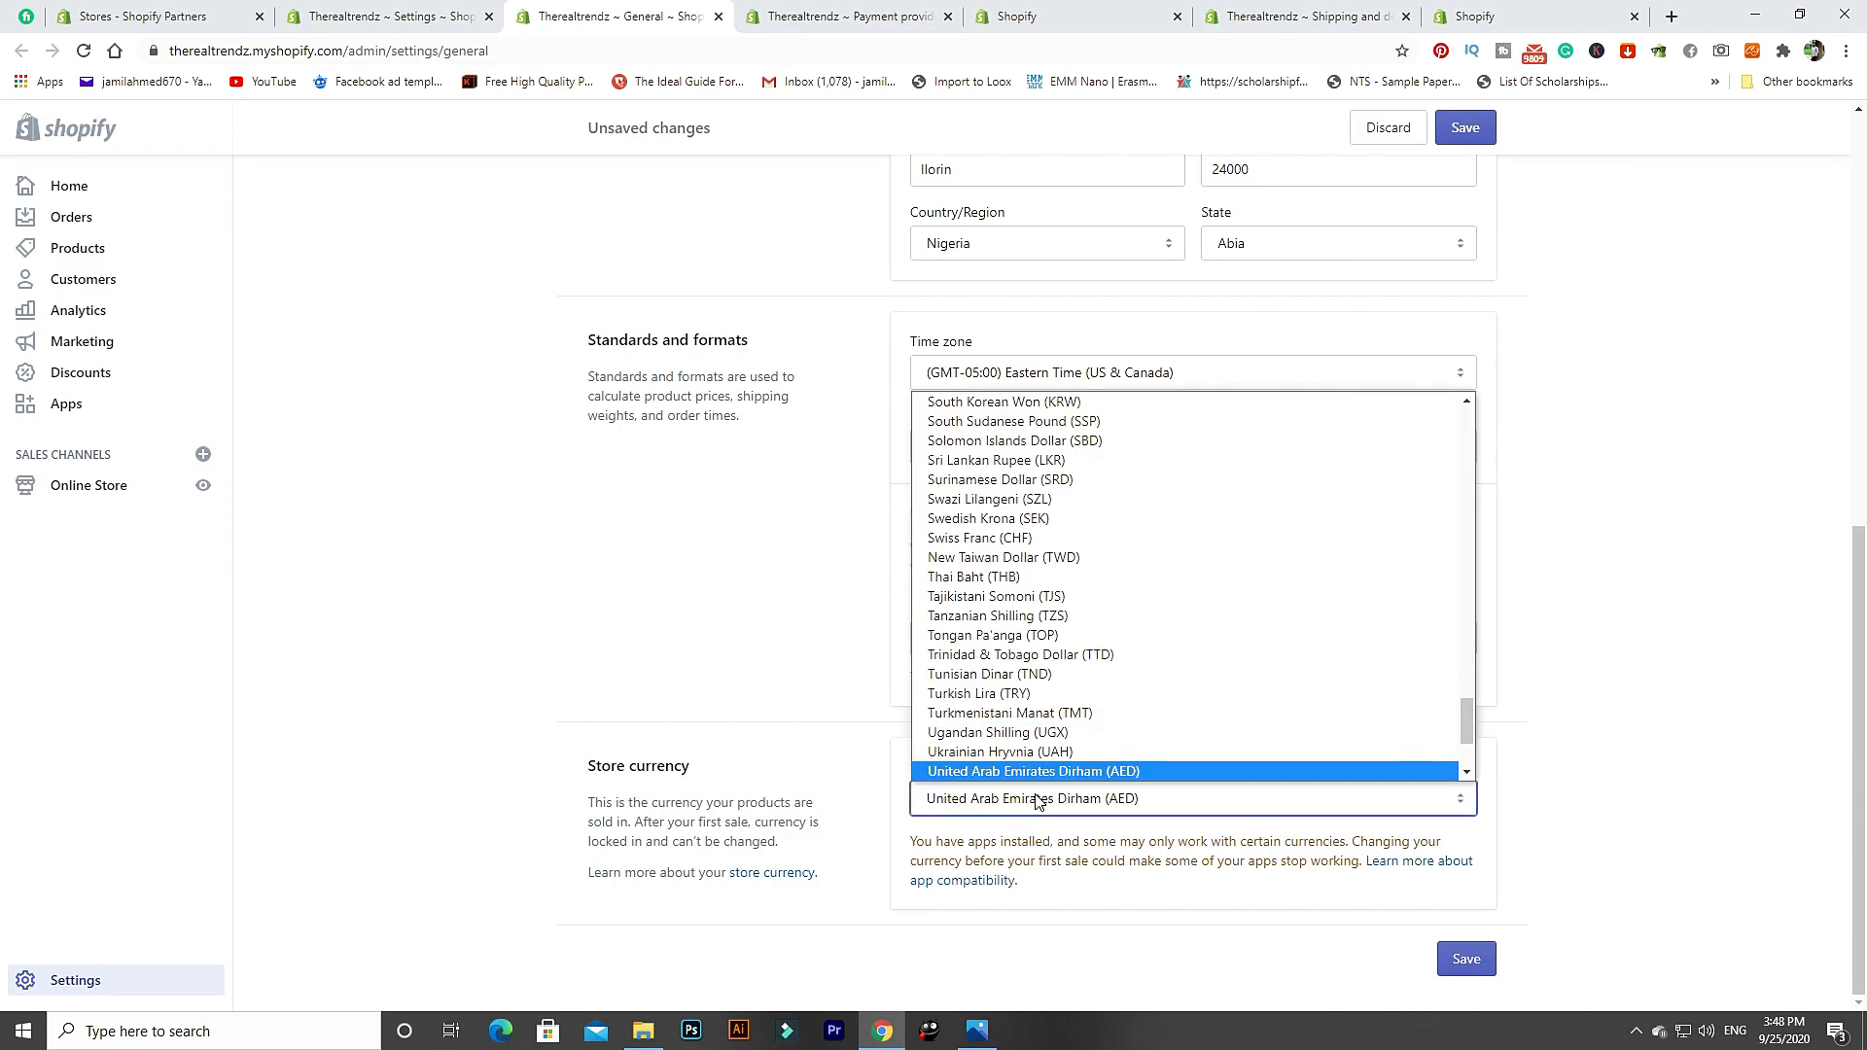
{"action": "key", "text": "Down"}
{"action": "key", "text": "Down"}
{"action": "key", "text": "Down"}
{"action": "key", "text": "Down"}
{"action": "key", "text": "Down"}
{"action": "key", "text": "Down"}
{"action": "key", "text": "Down"}
{"action": "key", "text": "Down"}
{"action": "key", "text": "Down"}
{"action": "key", "text": "u"}
{"action": "key", "text": "u"}
{"action": "key", "text": "u"}
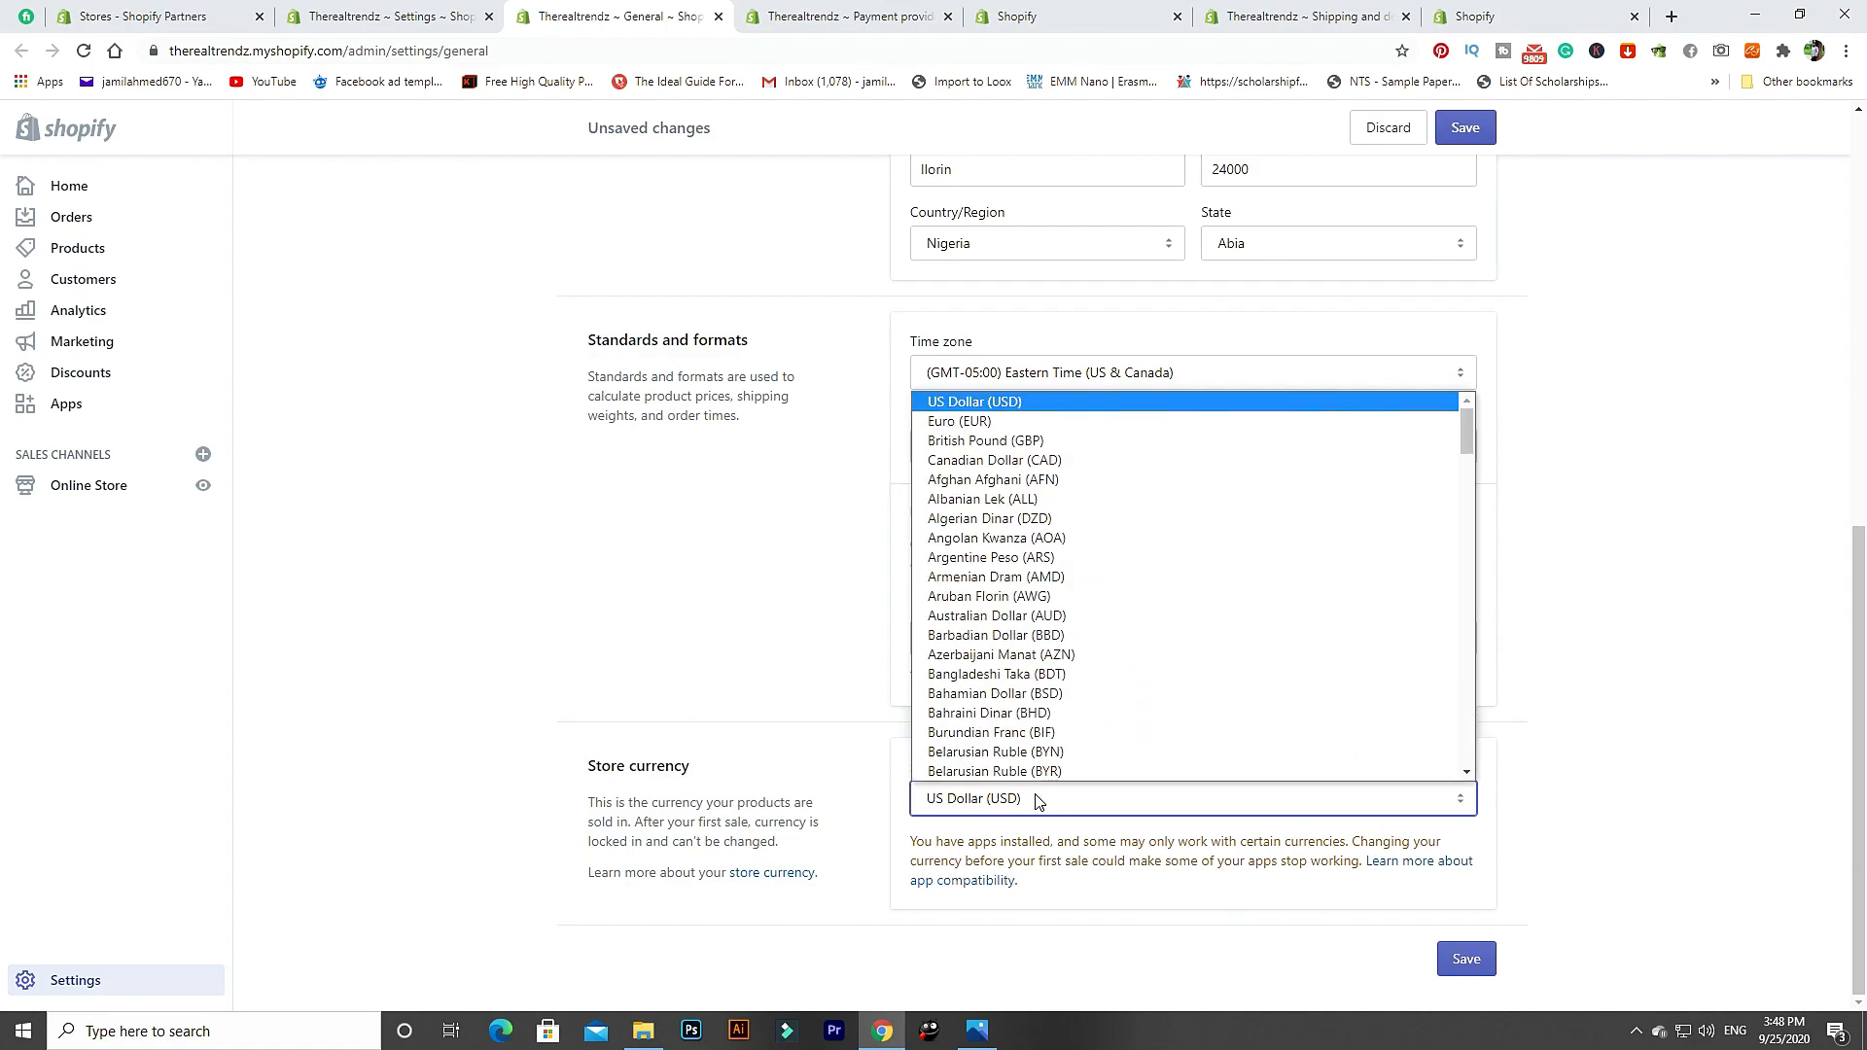
{"action": "key", "text": "u"}
{"action": "key", "text": "u"}
{"action": "key", "text": "u"}
{"action": "key", "text": "u"}
{"action": "key", "text": "Return"}
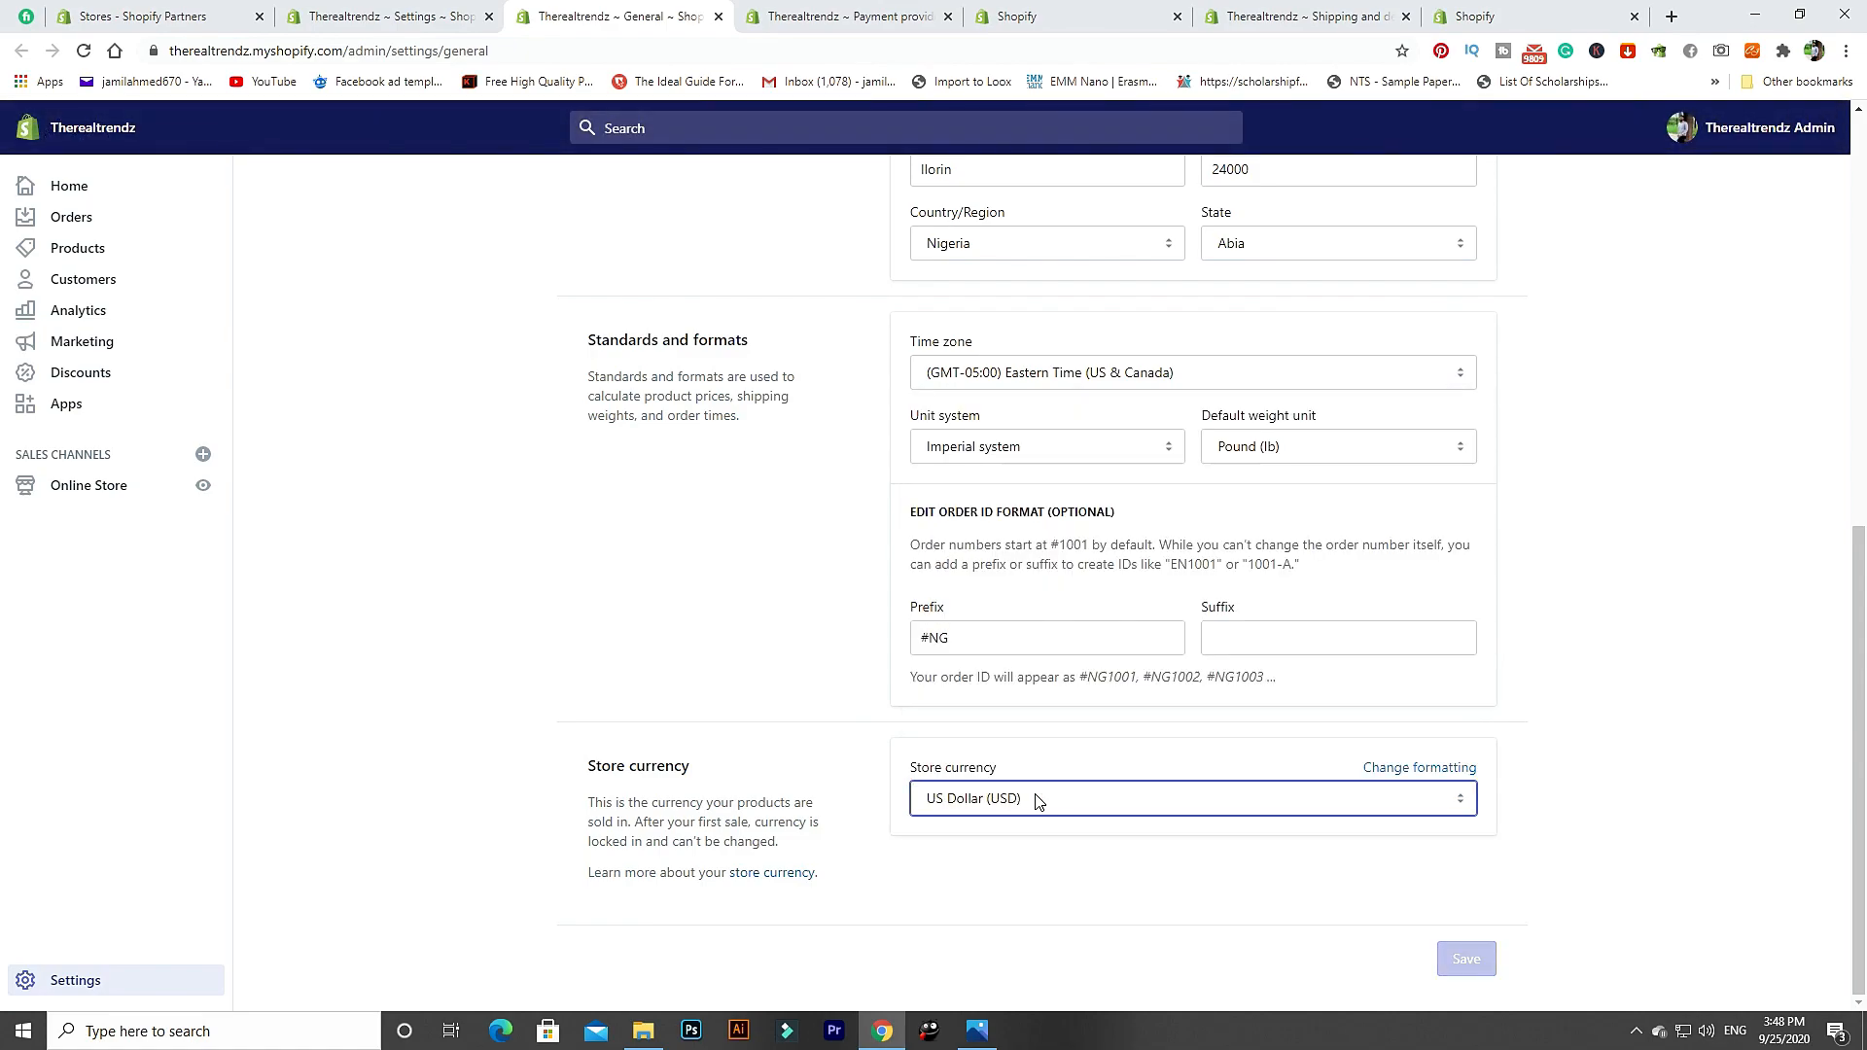
Close the General settings page, examine the third-party payment providers and the 2Checkout setup instructions, and close the payments page.
{"action": "left_click", "coordinate": [719, 17]}
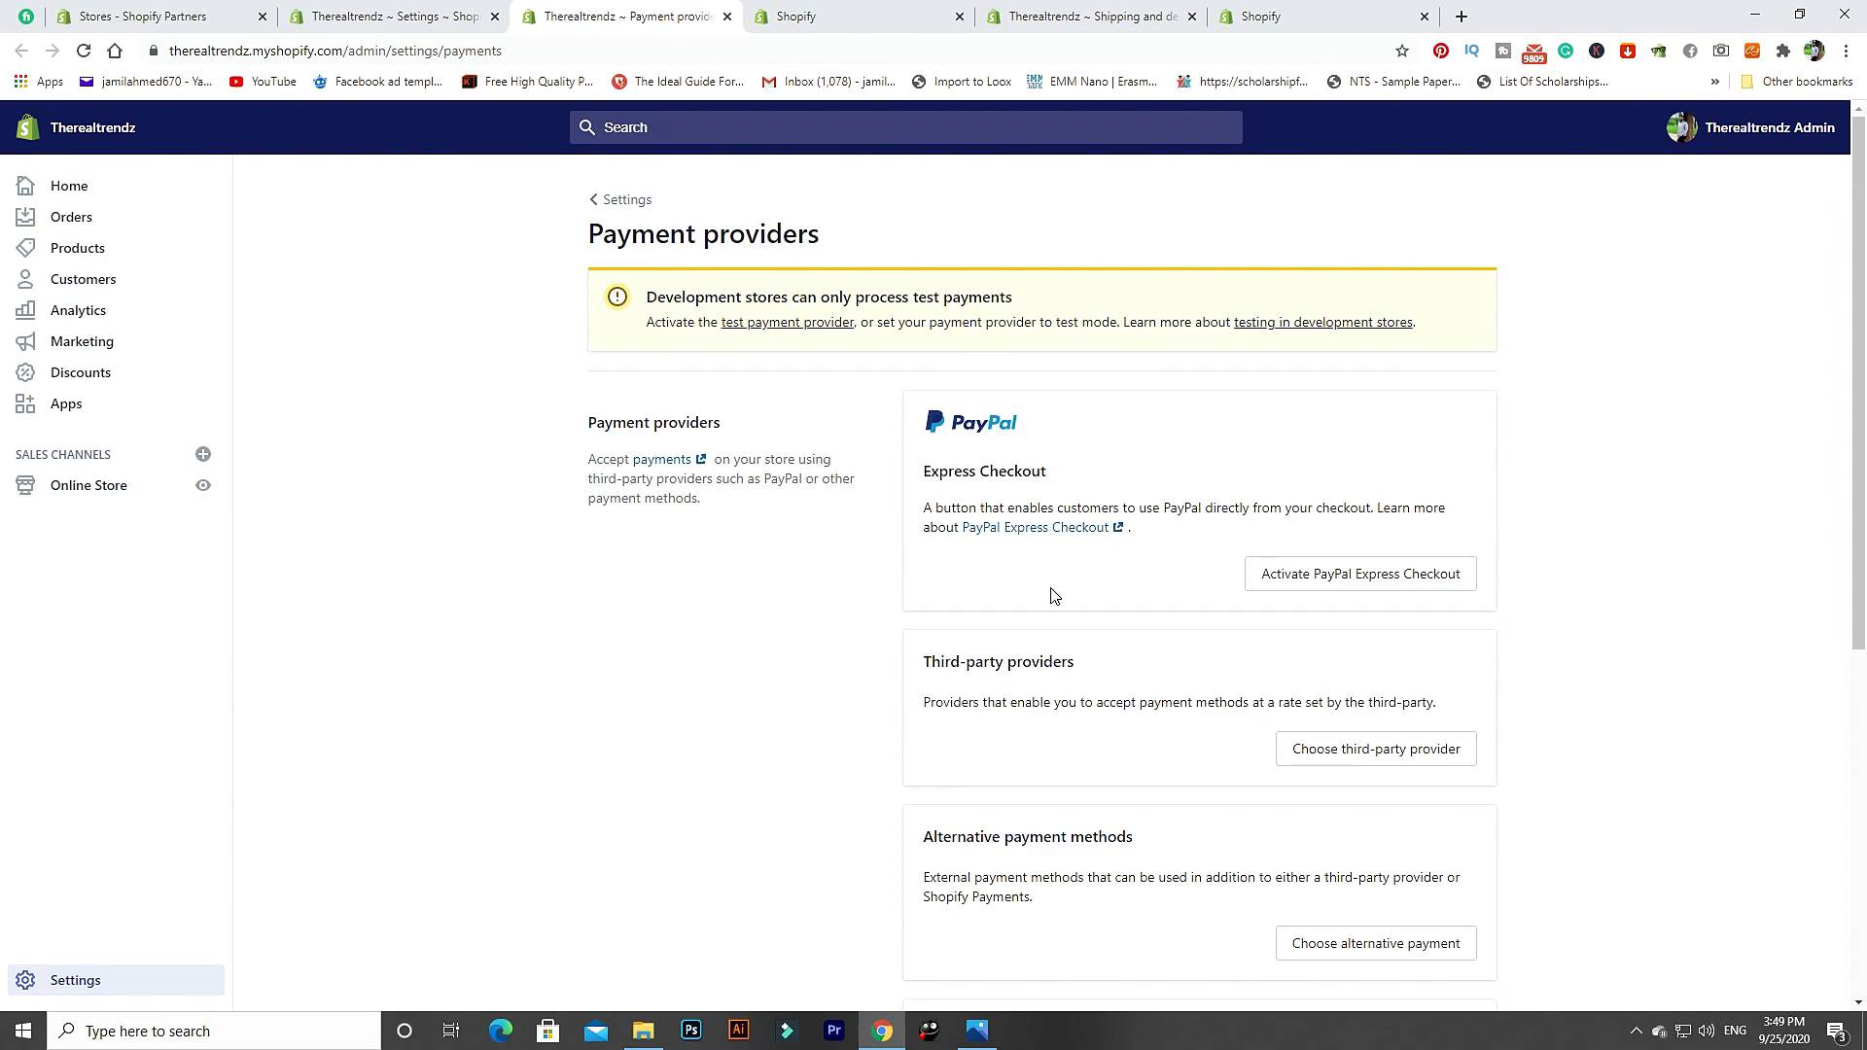
{"action": "scroll", "coordinate": [1264, 681], "scroll_direction": "down", "scroll_amount": 1}
{"action": "left_click", "coordinate": [1340, 664]}
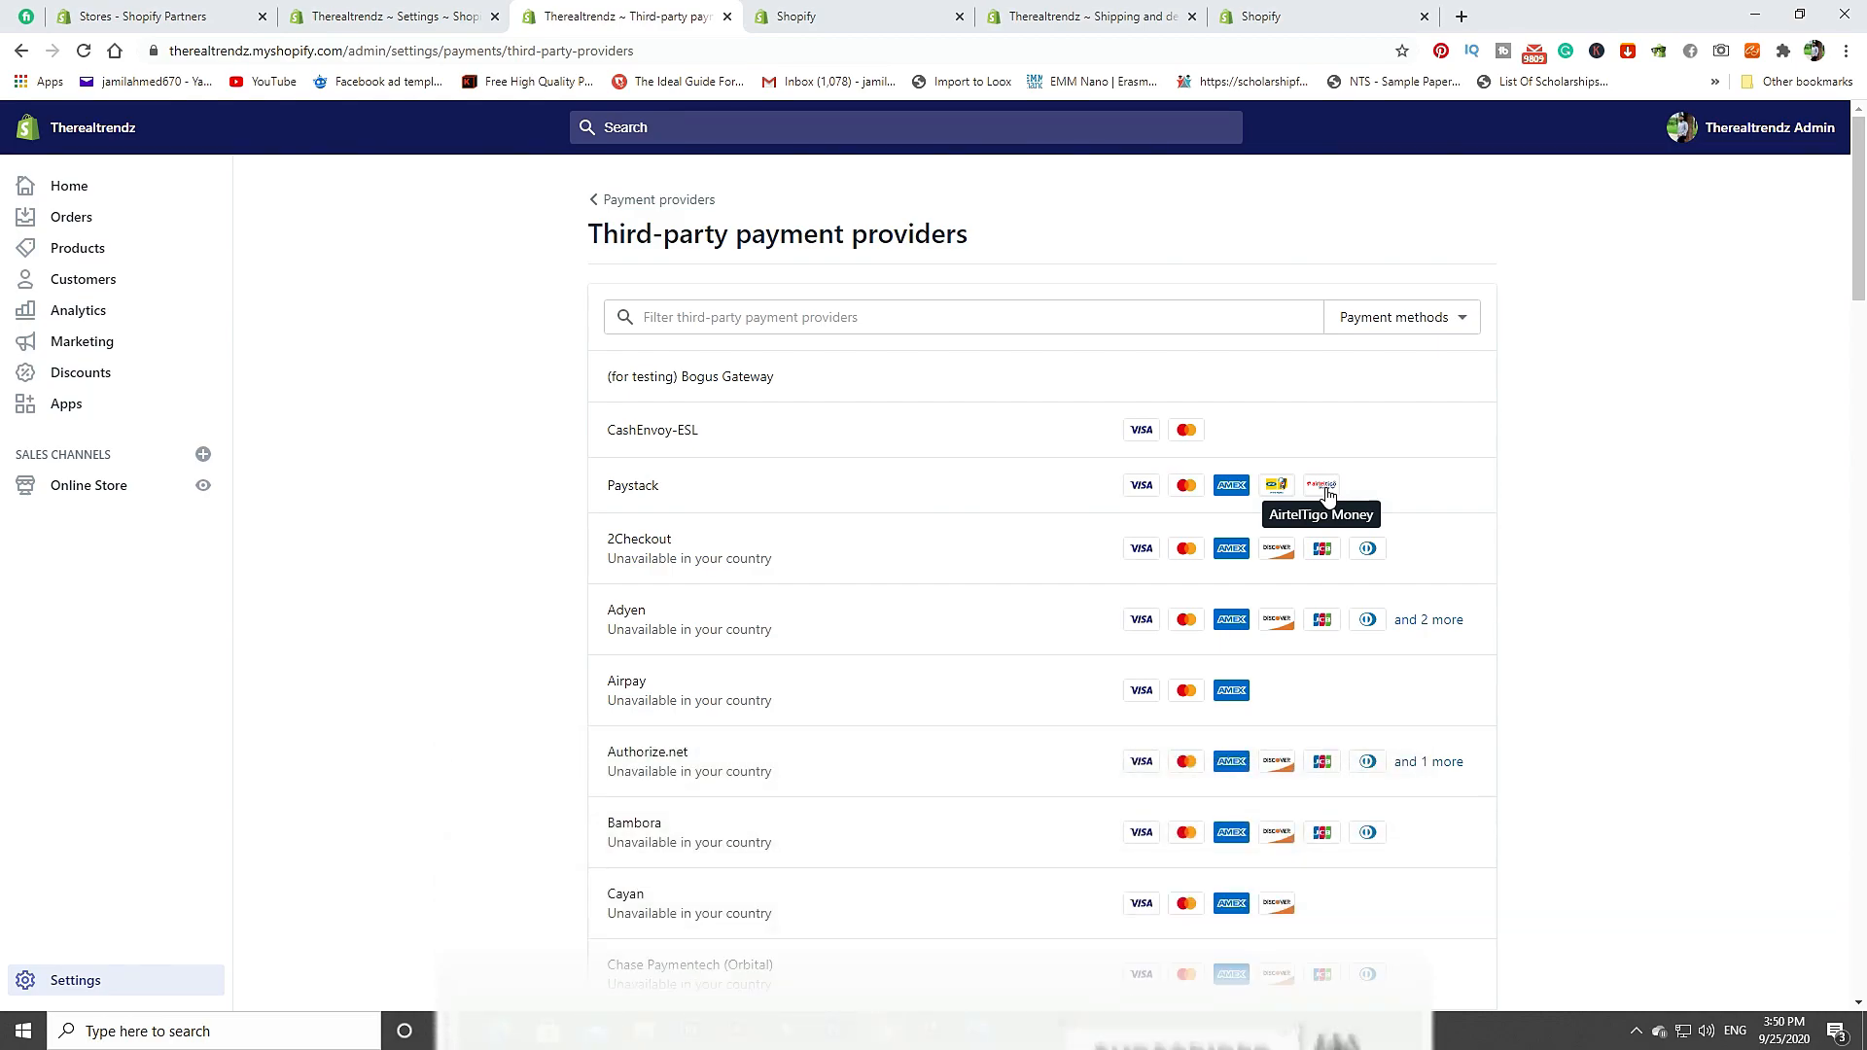
{"action": "left_click", "coordinate": [651, 551]}
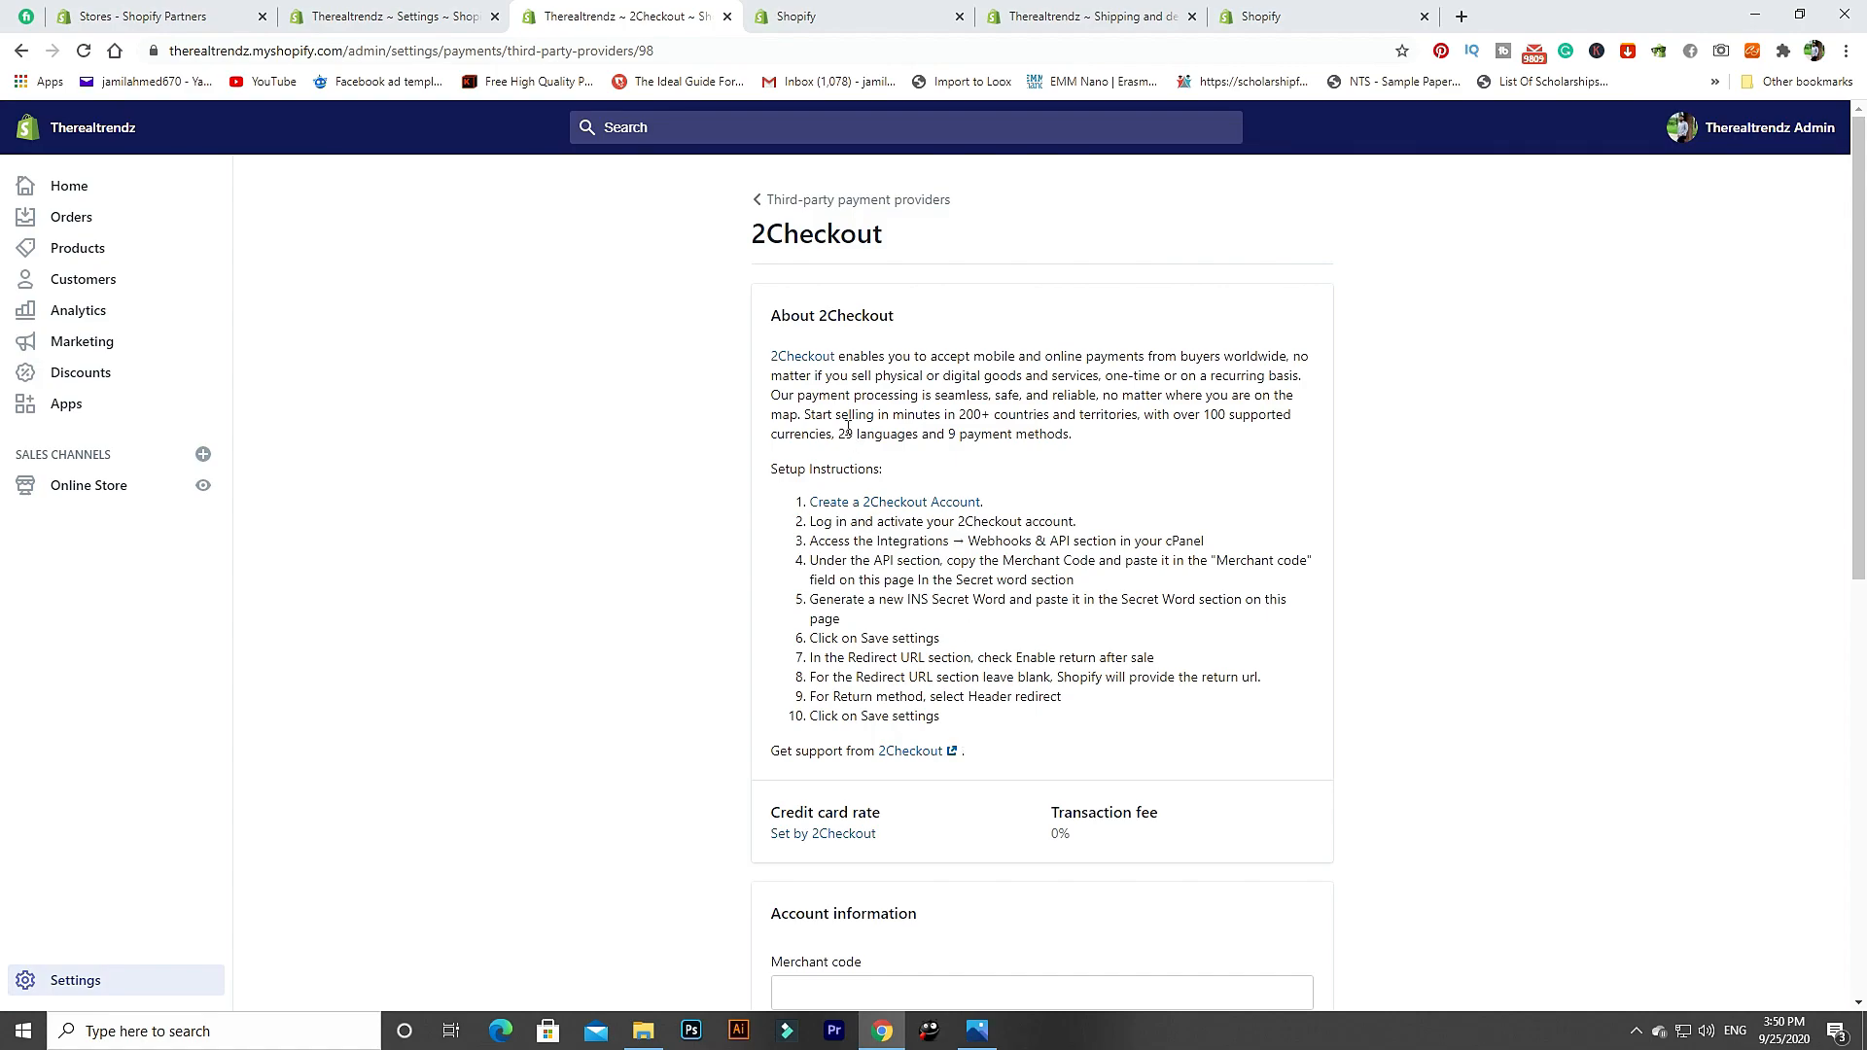
{"action": "left_click", "coordinate": [22, 50]}
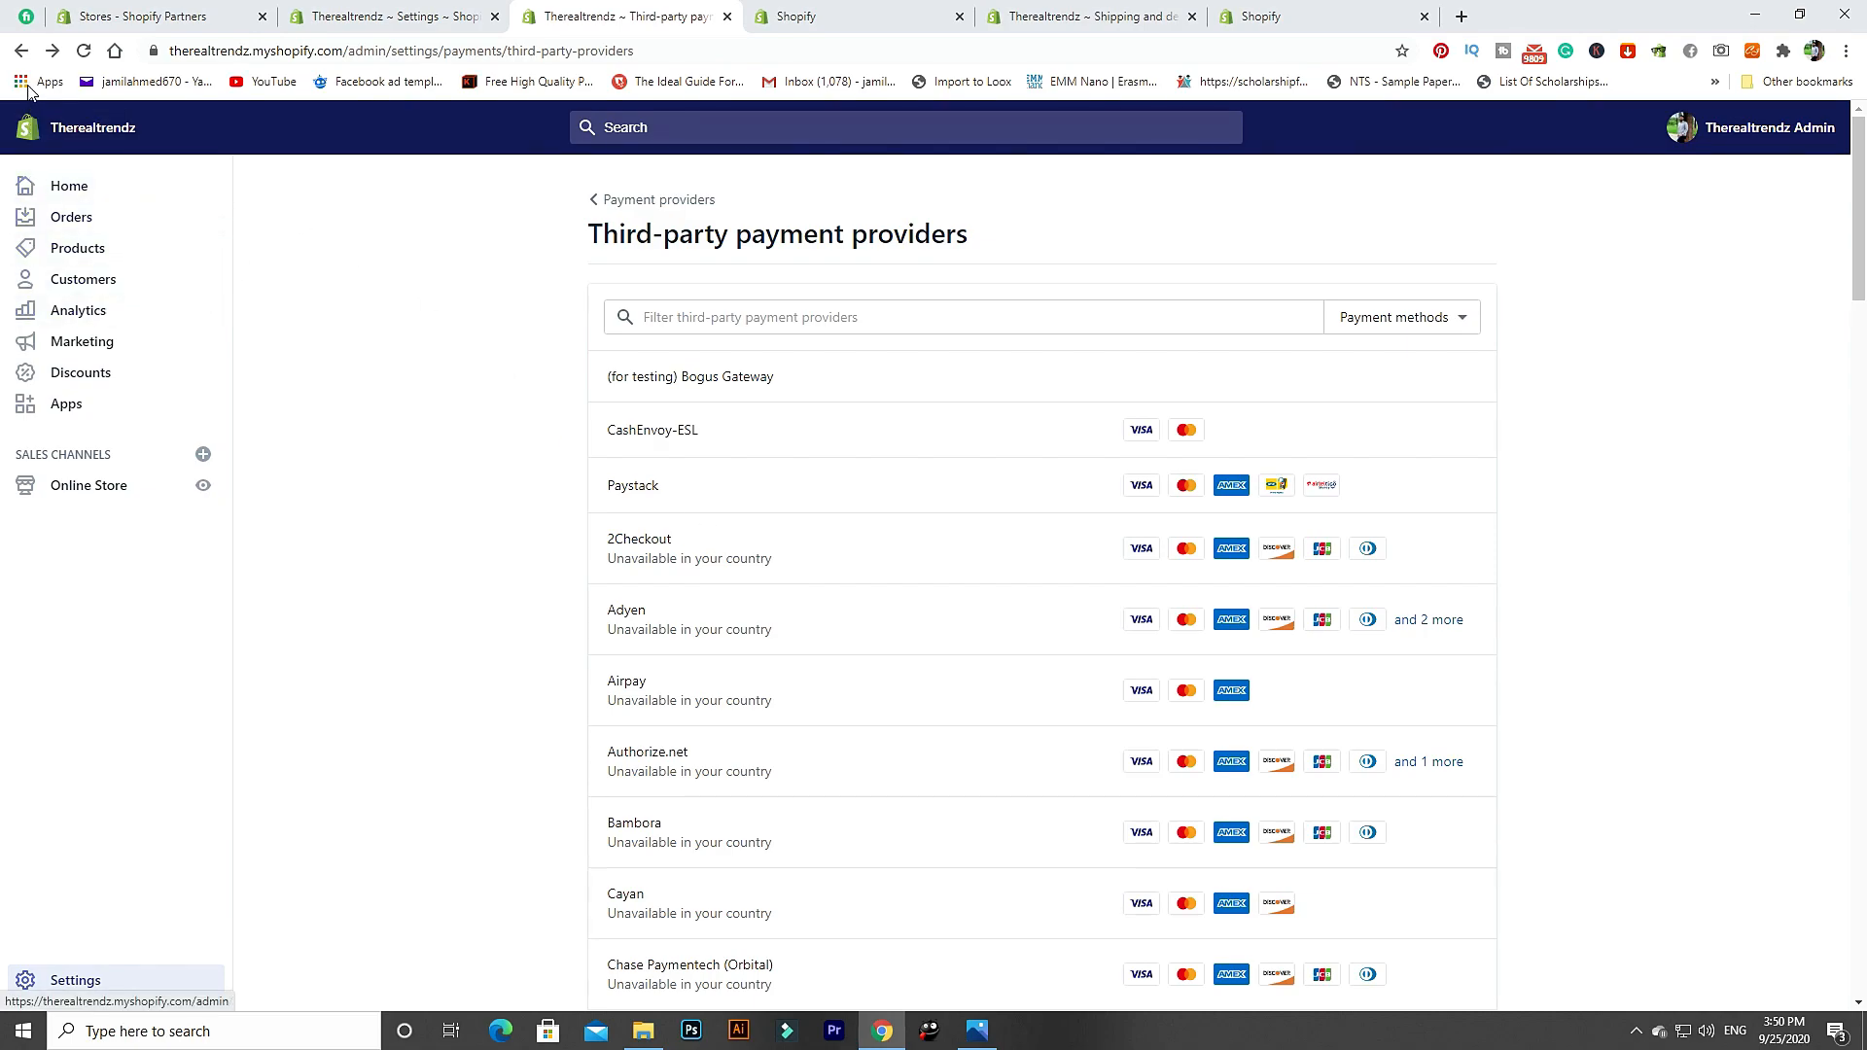
{"action": "left_click", "coordinate": [727, 16]}
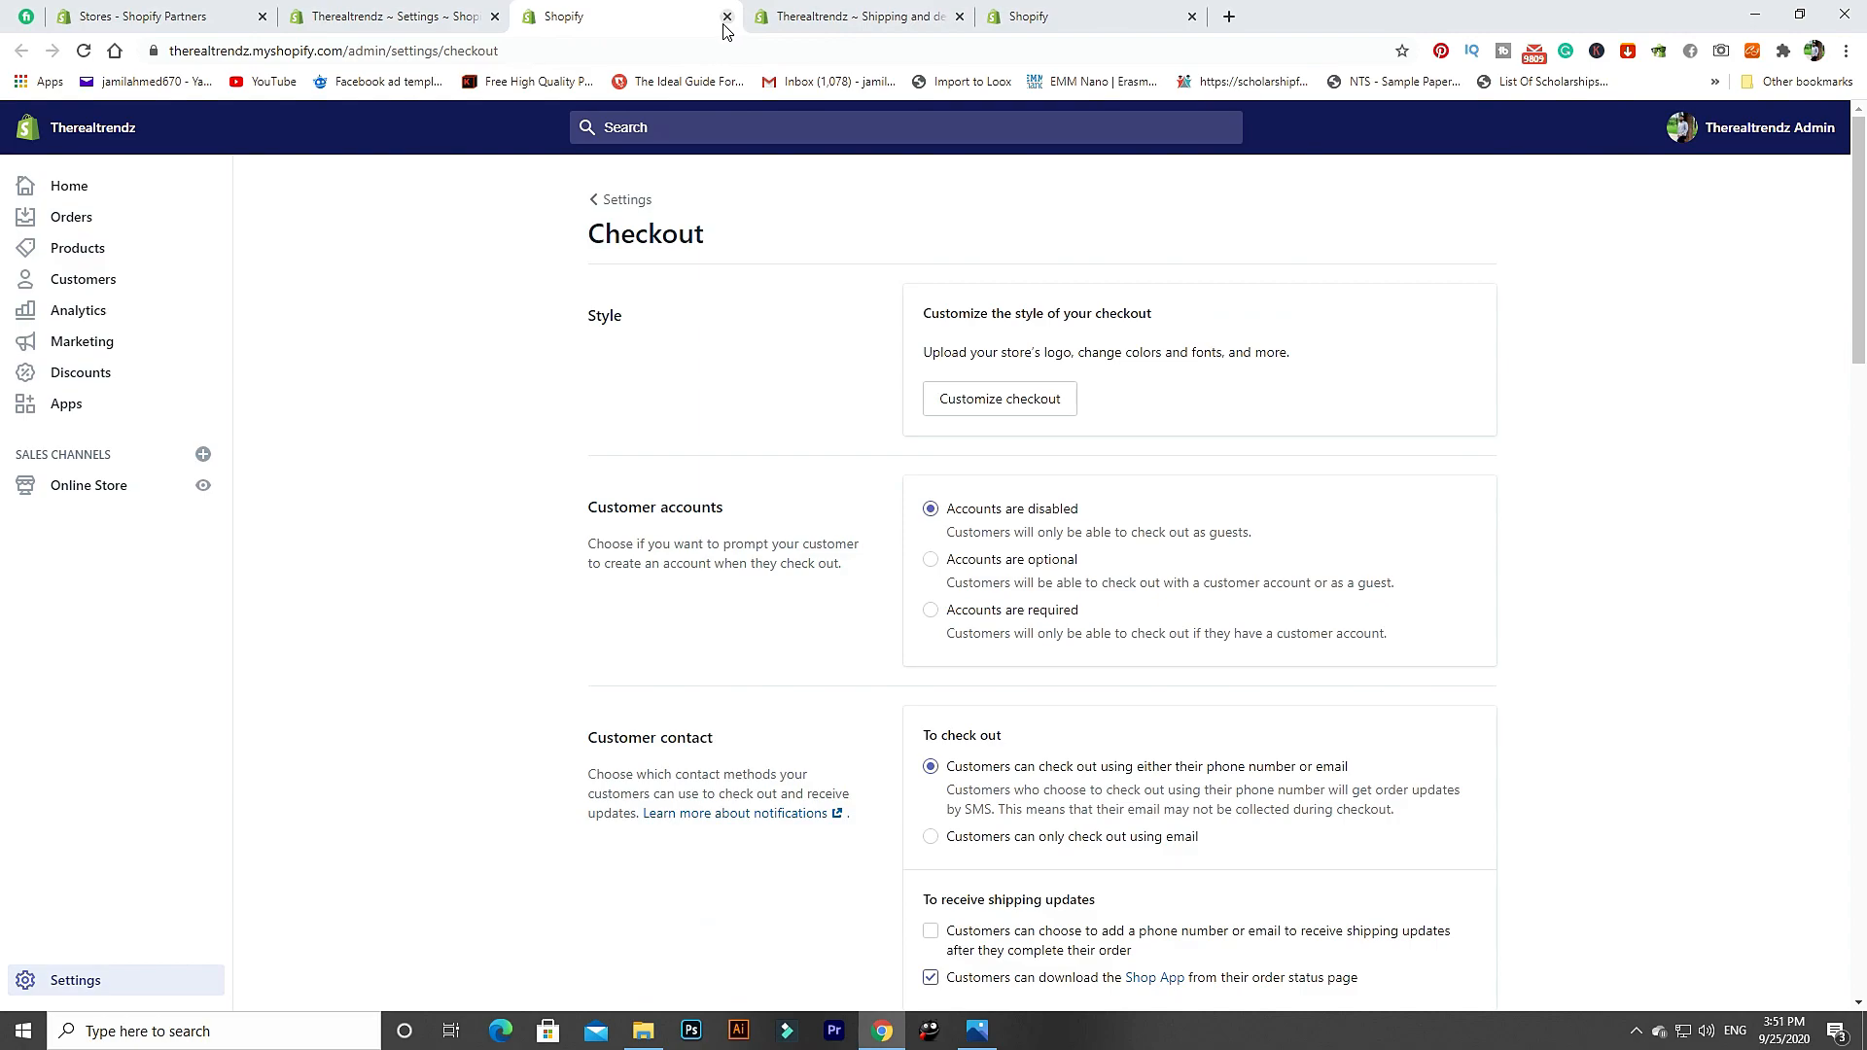
Open the checkout style editor from the checkout settings page.
{"action": "left_click", "coordinate": [967, 406]}
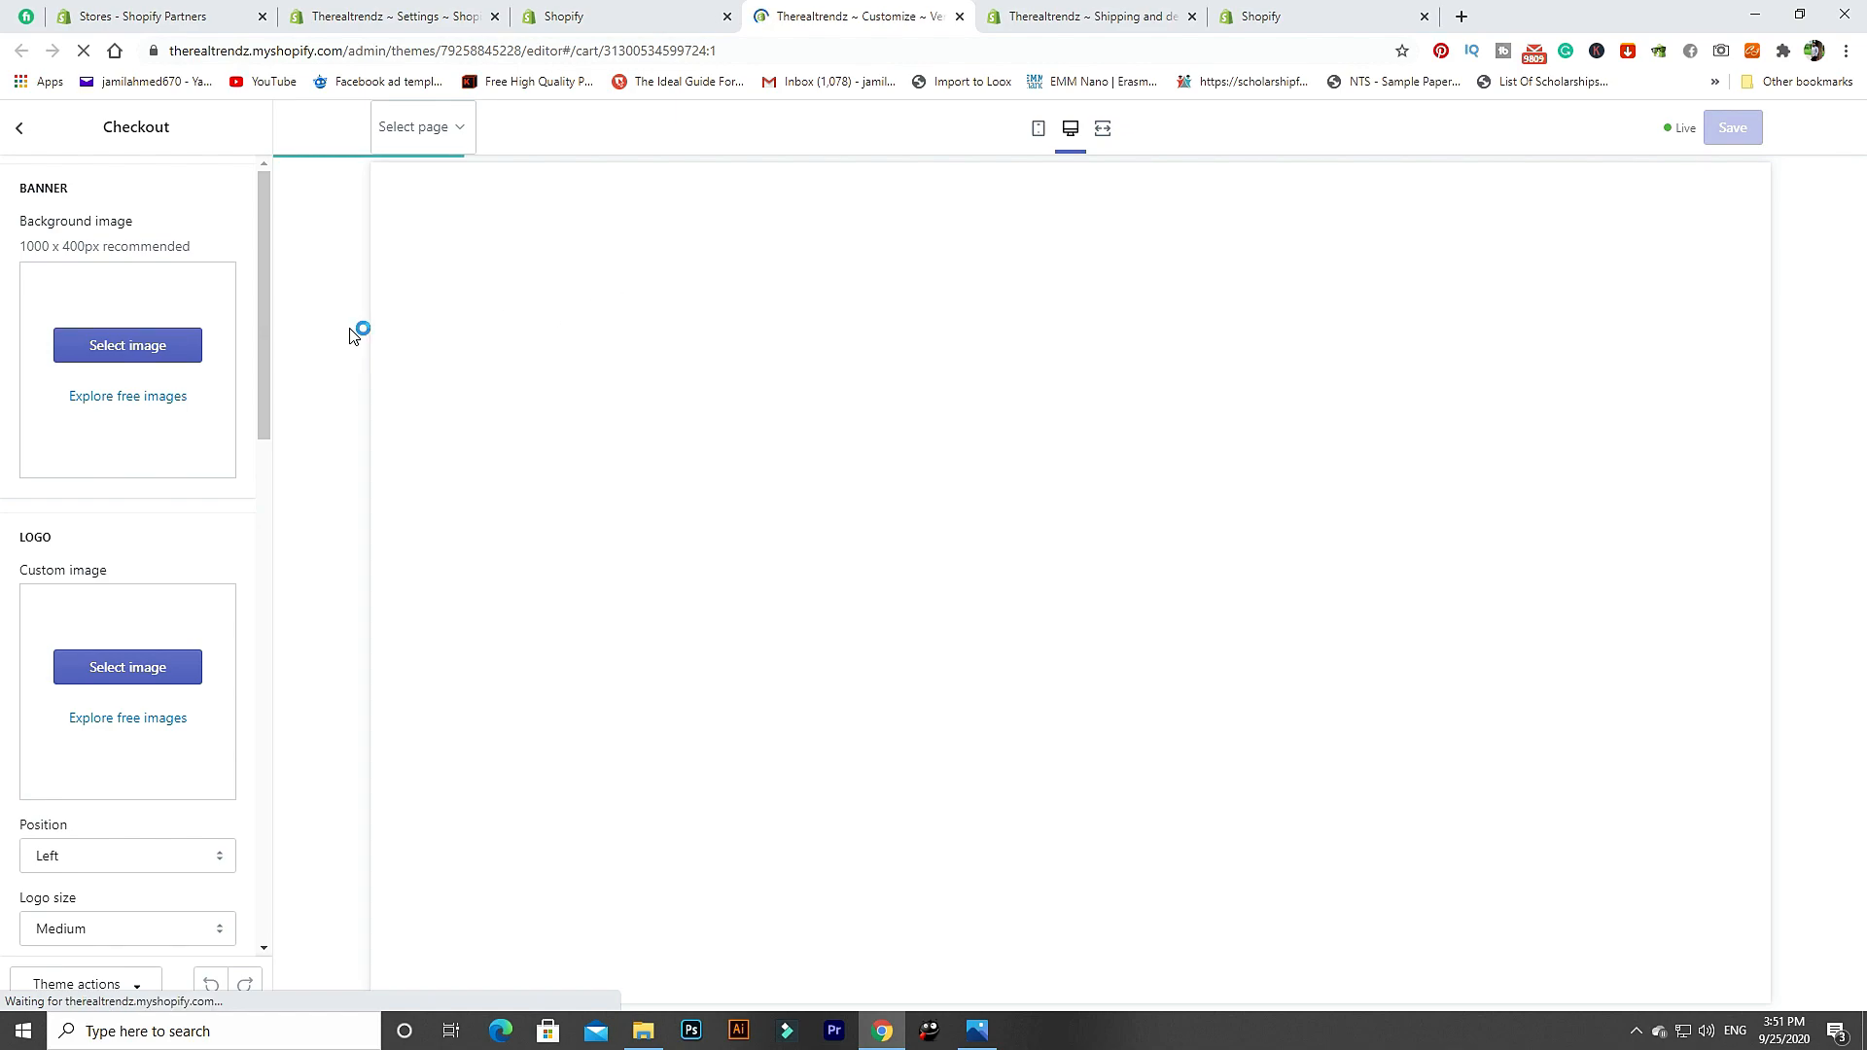
Try the Santa figurines image as the checkout banner background, check the preview, and reload the editor without saving.
{"action": "left_click", "coordinate": [164, 350]}
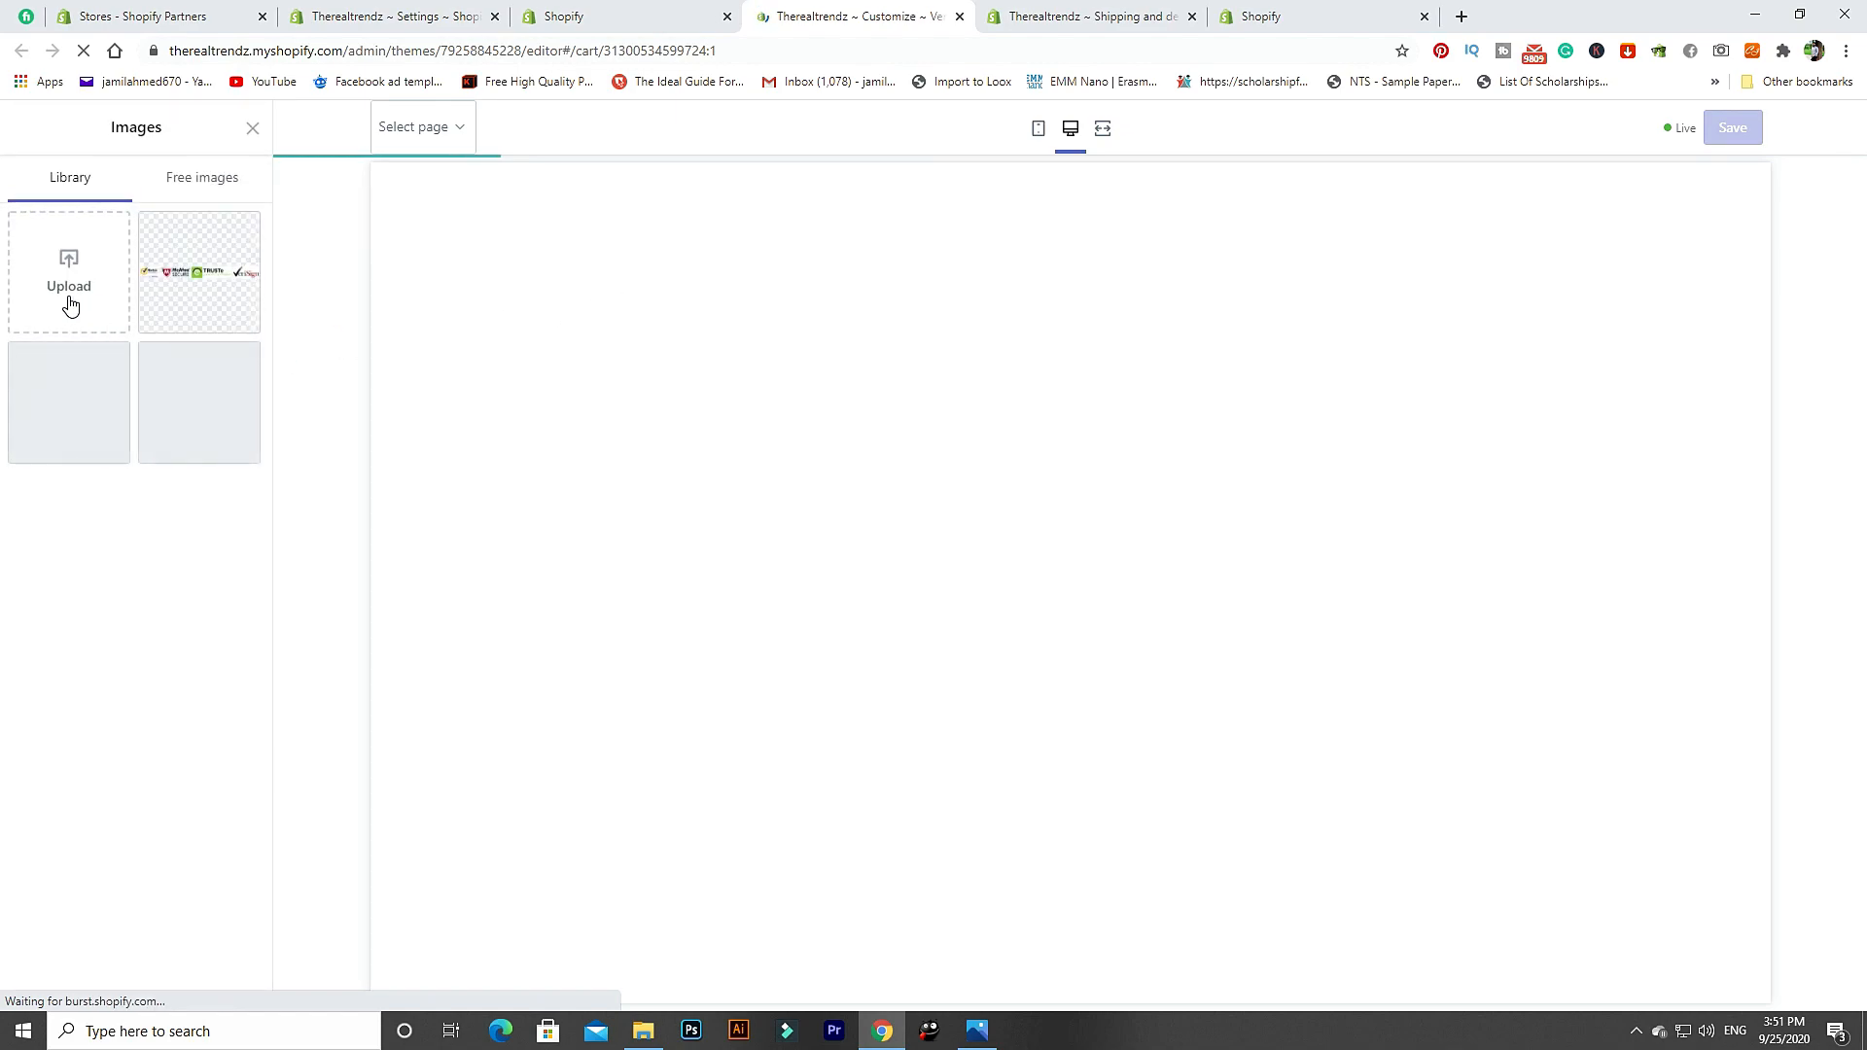
{"action": "left_click", "coordinate": [163, 407]}
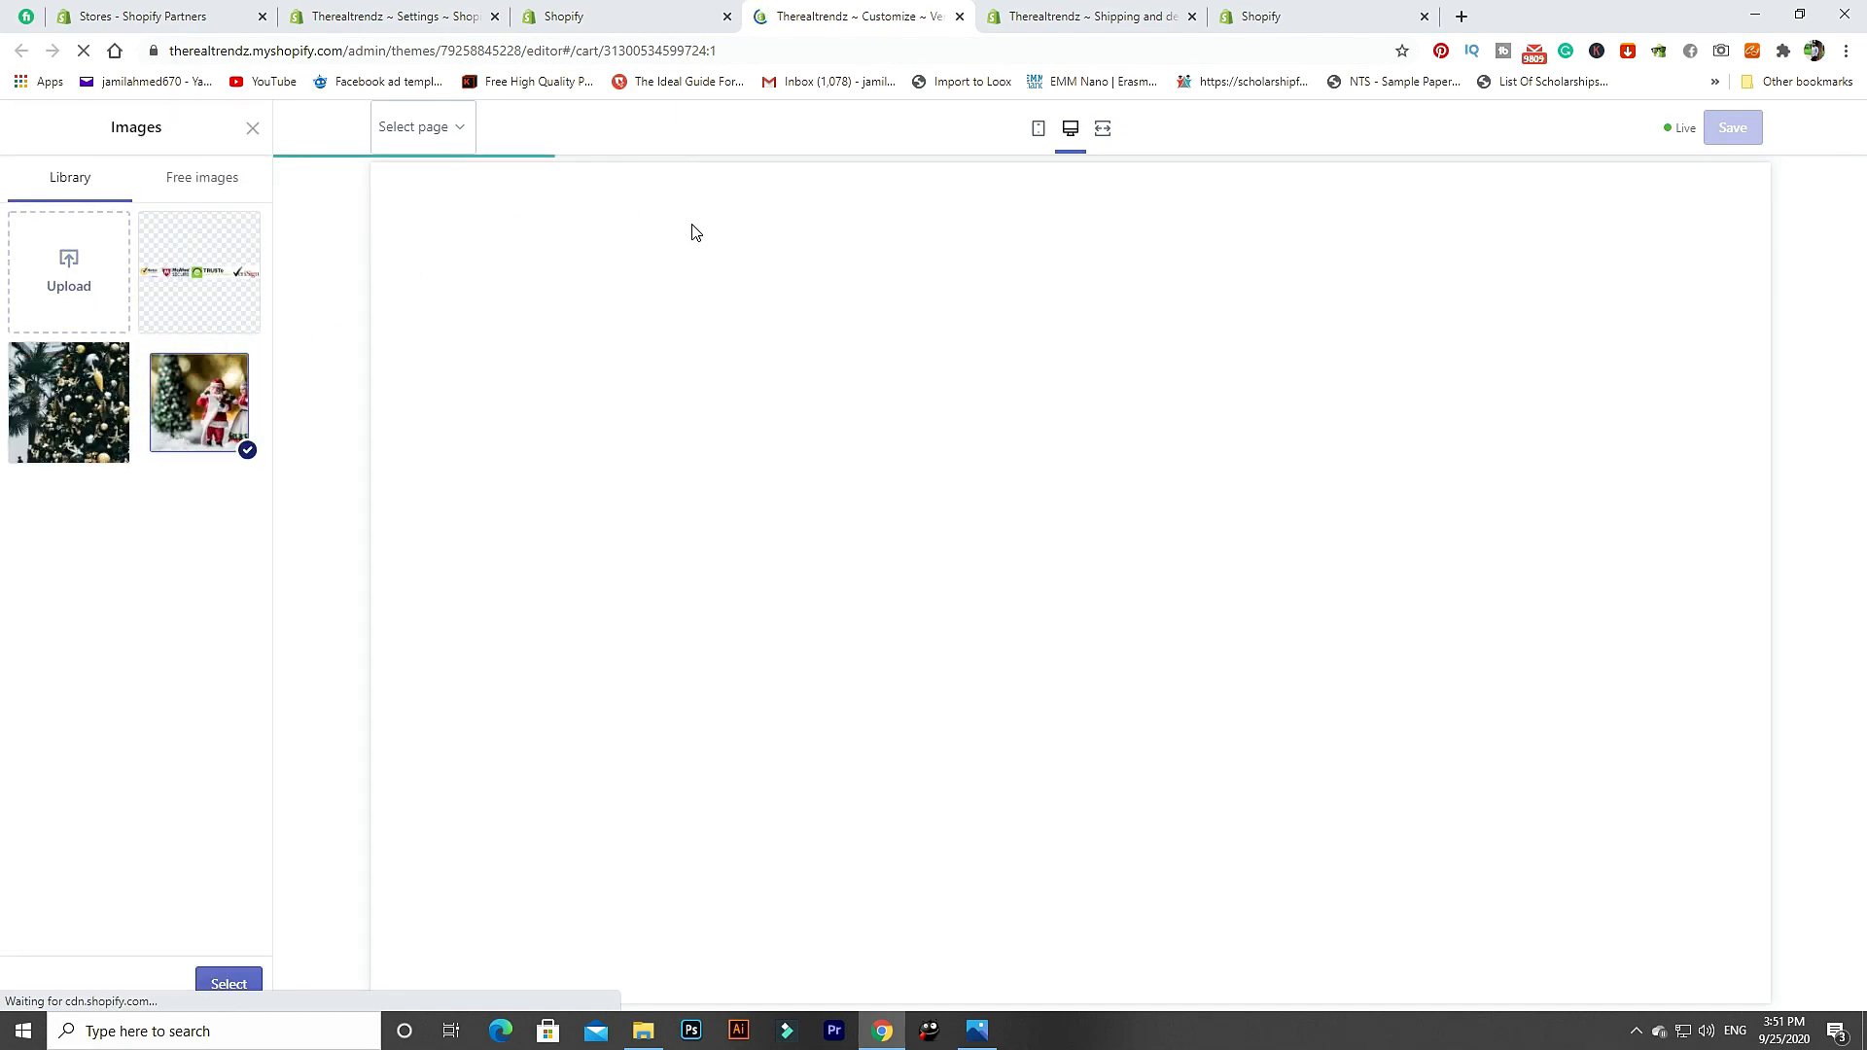
{"action": "left_click", "coordinate": [228, 983]}
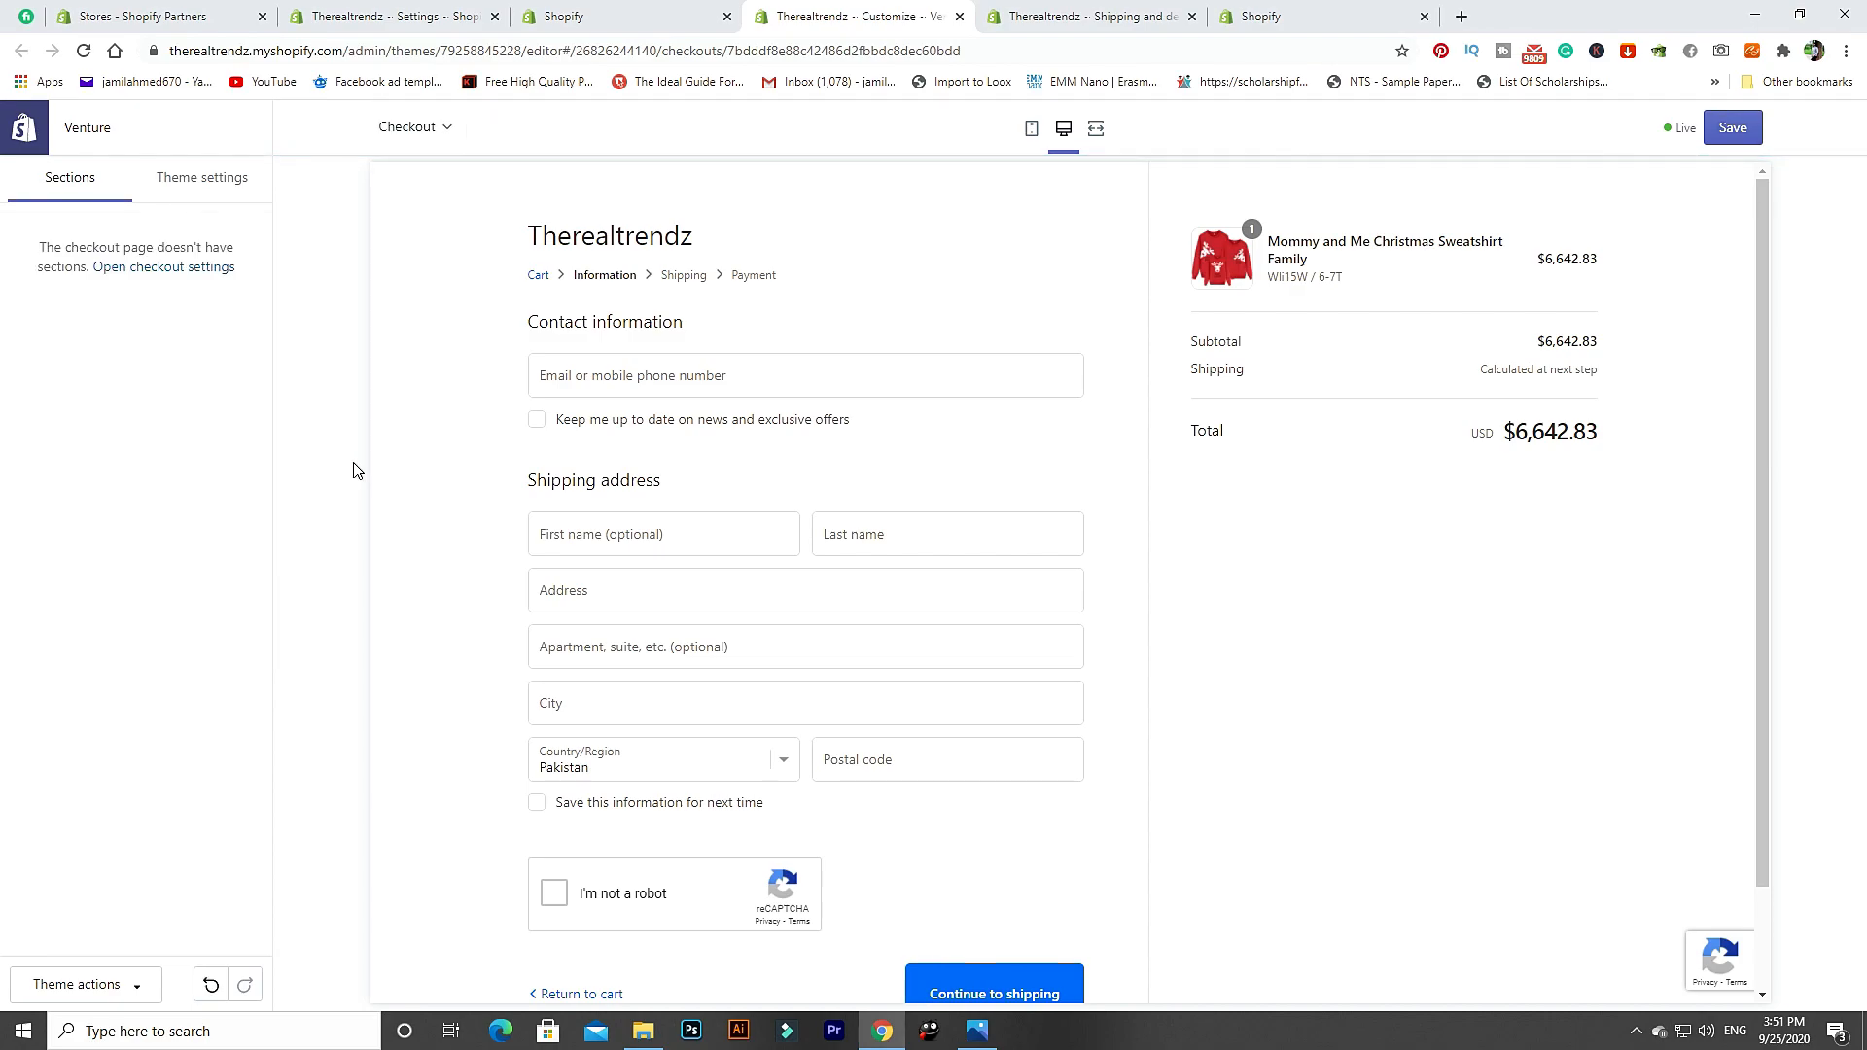
{"action": "scroll", "coordinate": [486, 595], "scroll_direction": "down", "scroll_amount": 2}
{"action": "scroll", "coordinate": [496, 588], "scroll_direction": "up", "scroll_amount": 1}
{"action": "left_click_drag", "start_coordinate": [1609, 428], "coordinate": [1449, 432]}
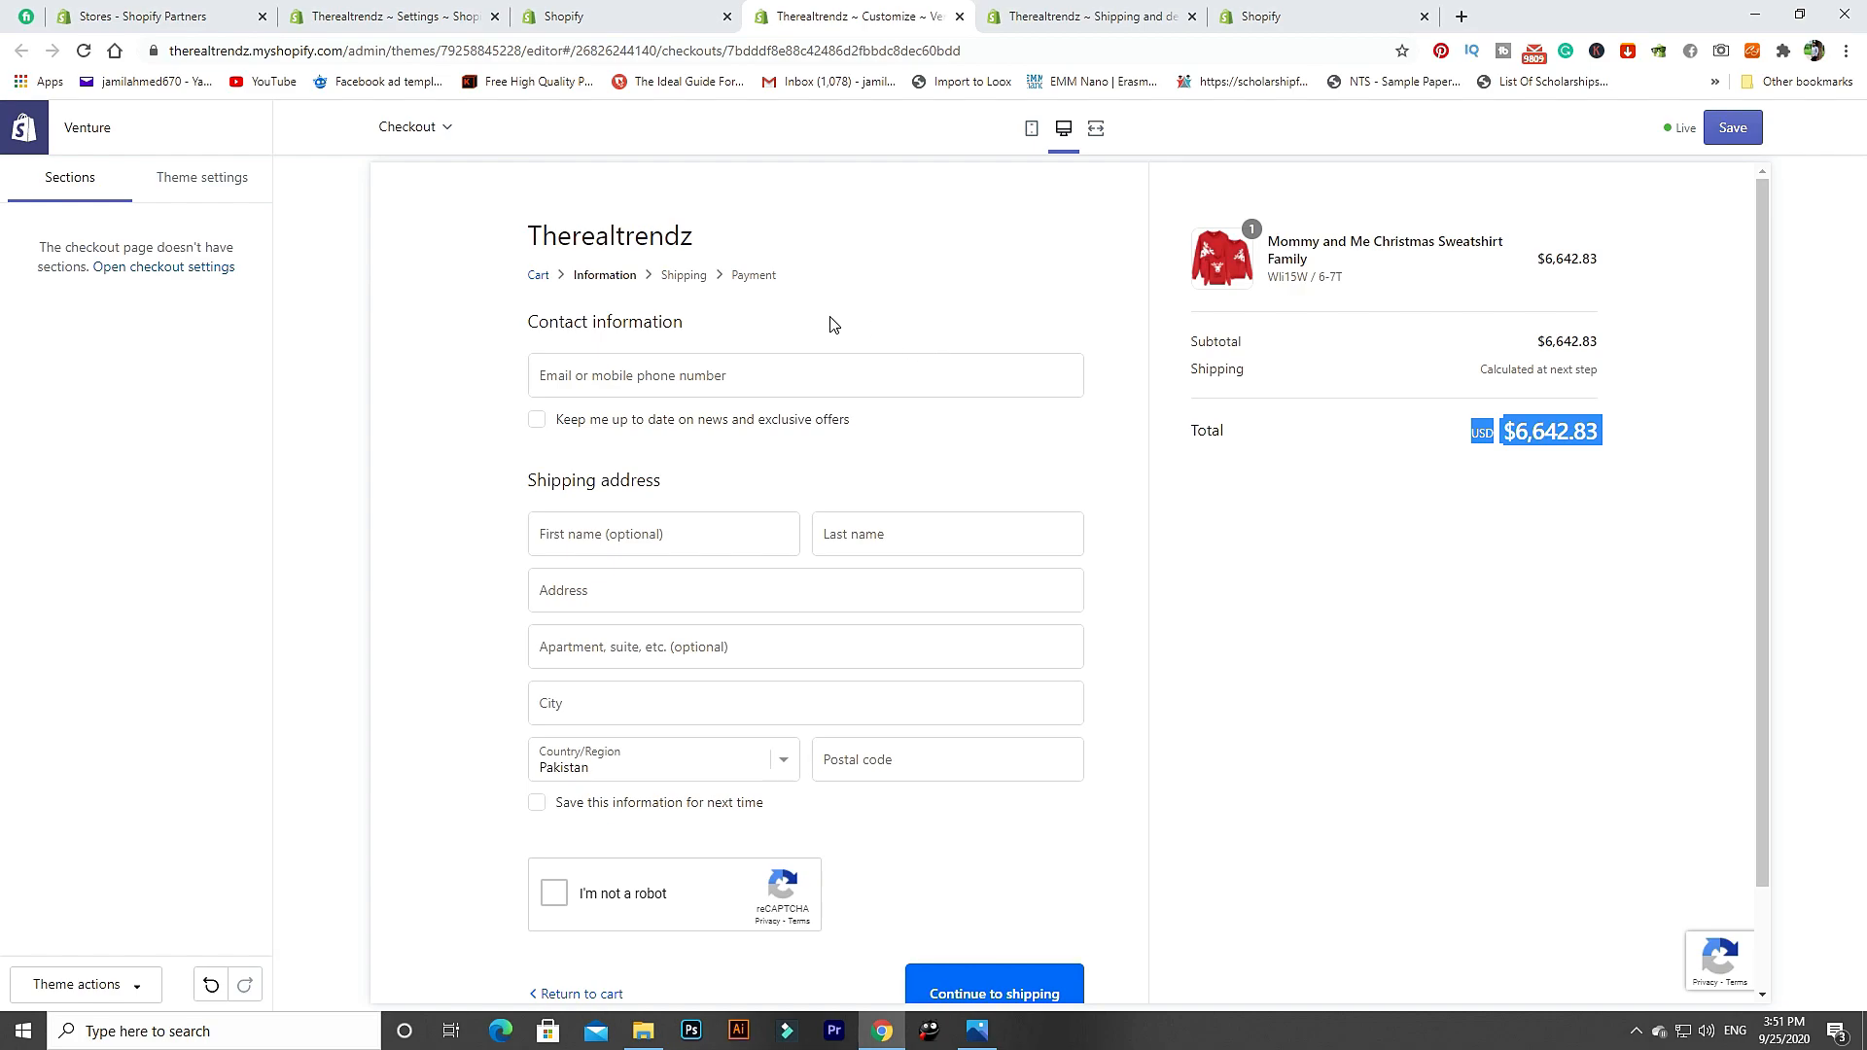
{"action": "left_click", "coordinate": [238, 189]}
{"action": "left_click", "coordinate": [68, 187]}
{"action": "left_click", "coordinate": [83, 51]}
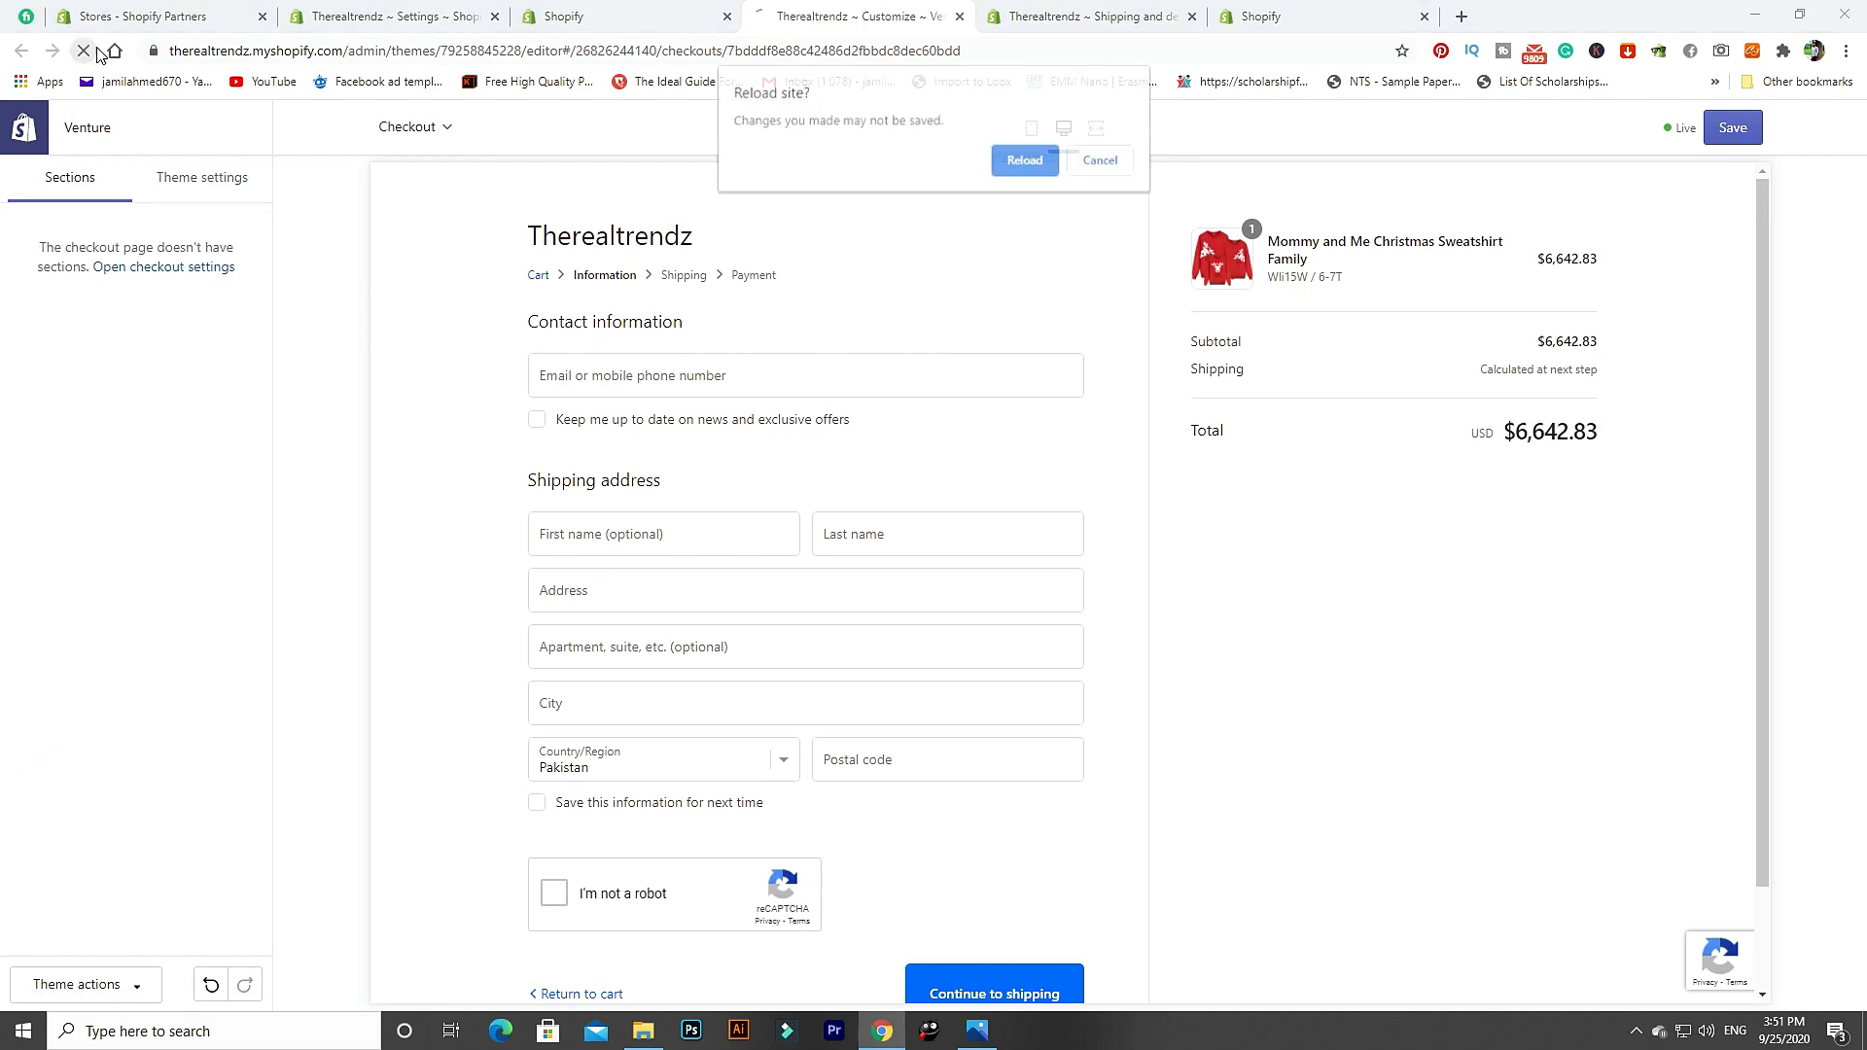
{"action": "left_click", "coordinate": [1028, 159]}
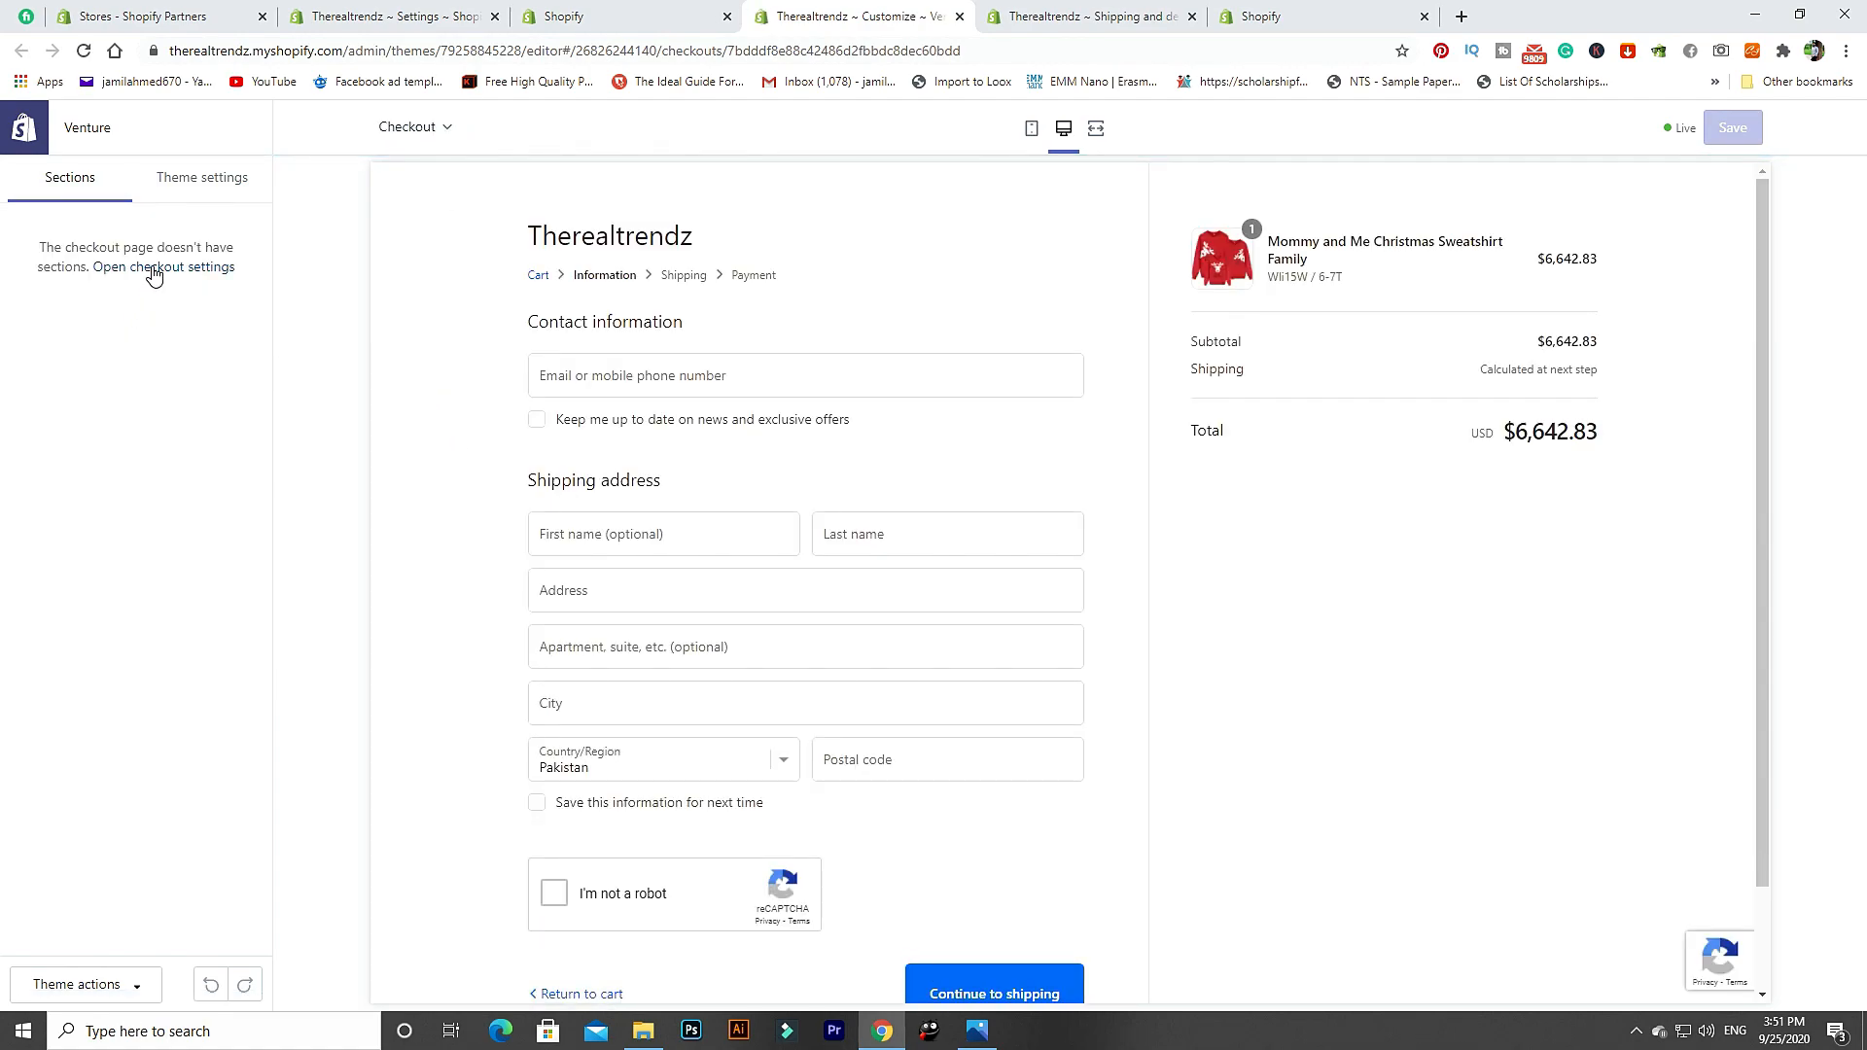
Open the checkout style settings, set the Santa figurines image from the library as the banner background, and save.
{"action": "left_click", "coordinate": [144, 267]}
{"action": "left_click", "coordinate": [188, 359]}
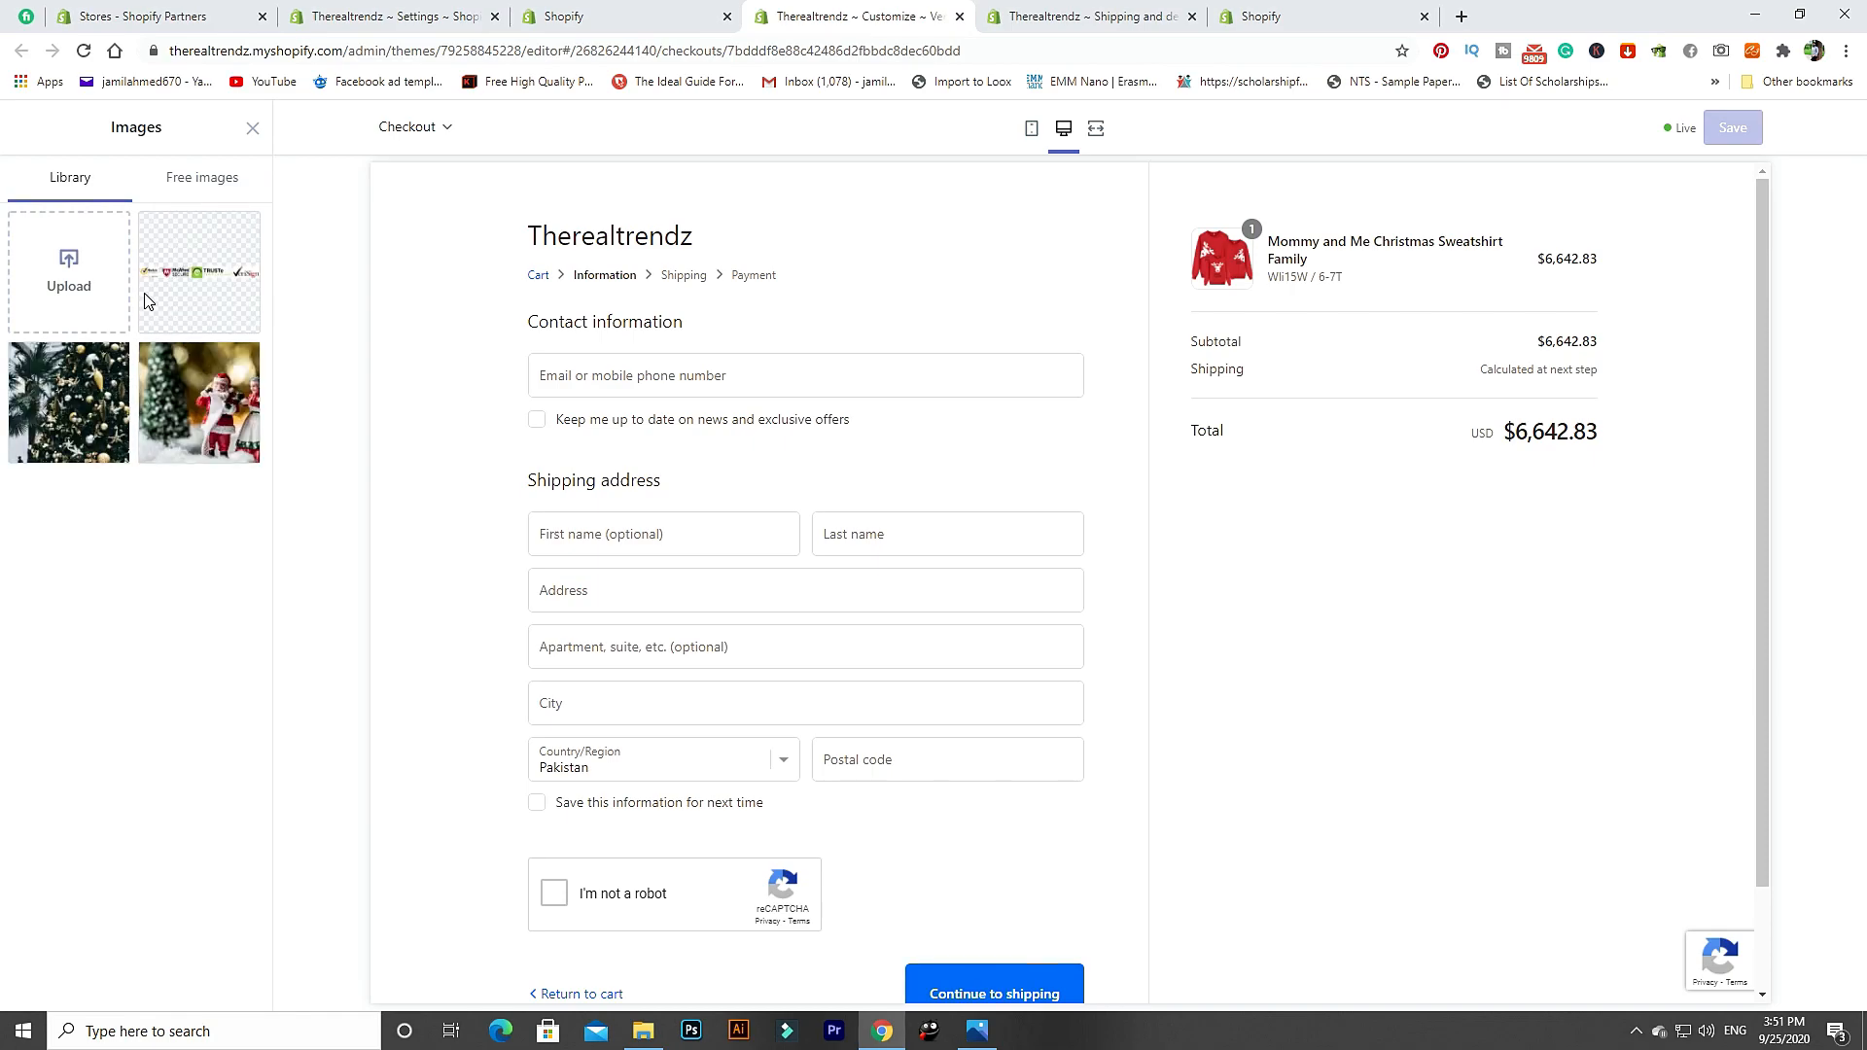
{"action": "left_click", "coordinate": [194, 389]}
{"action": "left_click", "coordinate": [237, 984]}
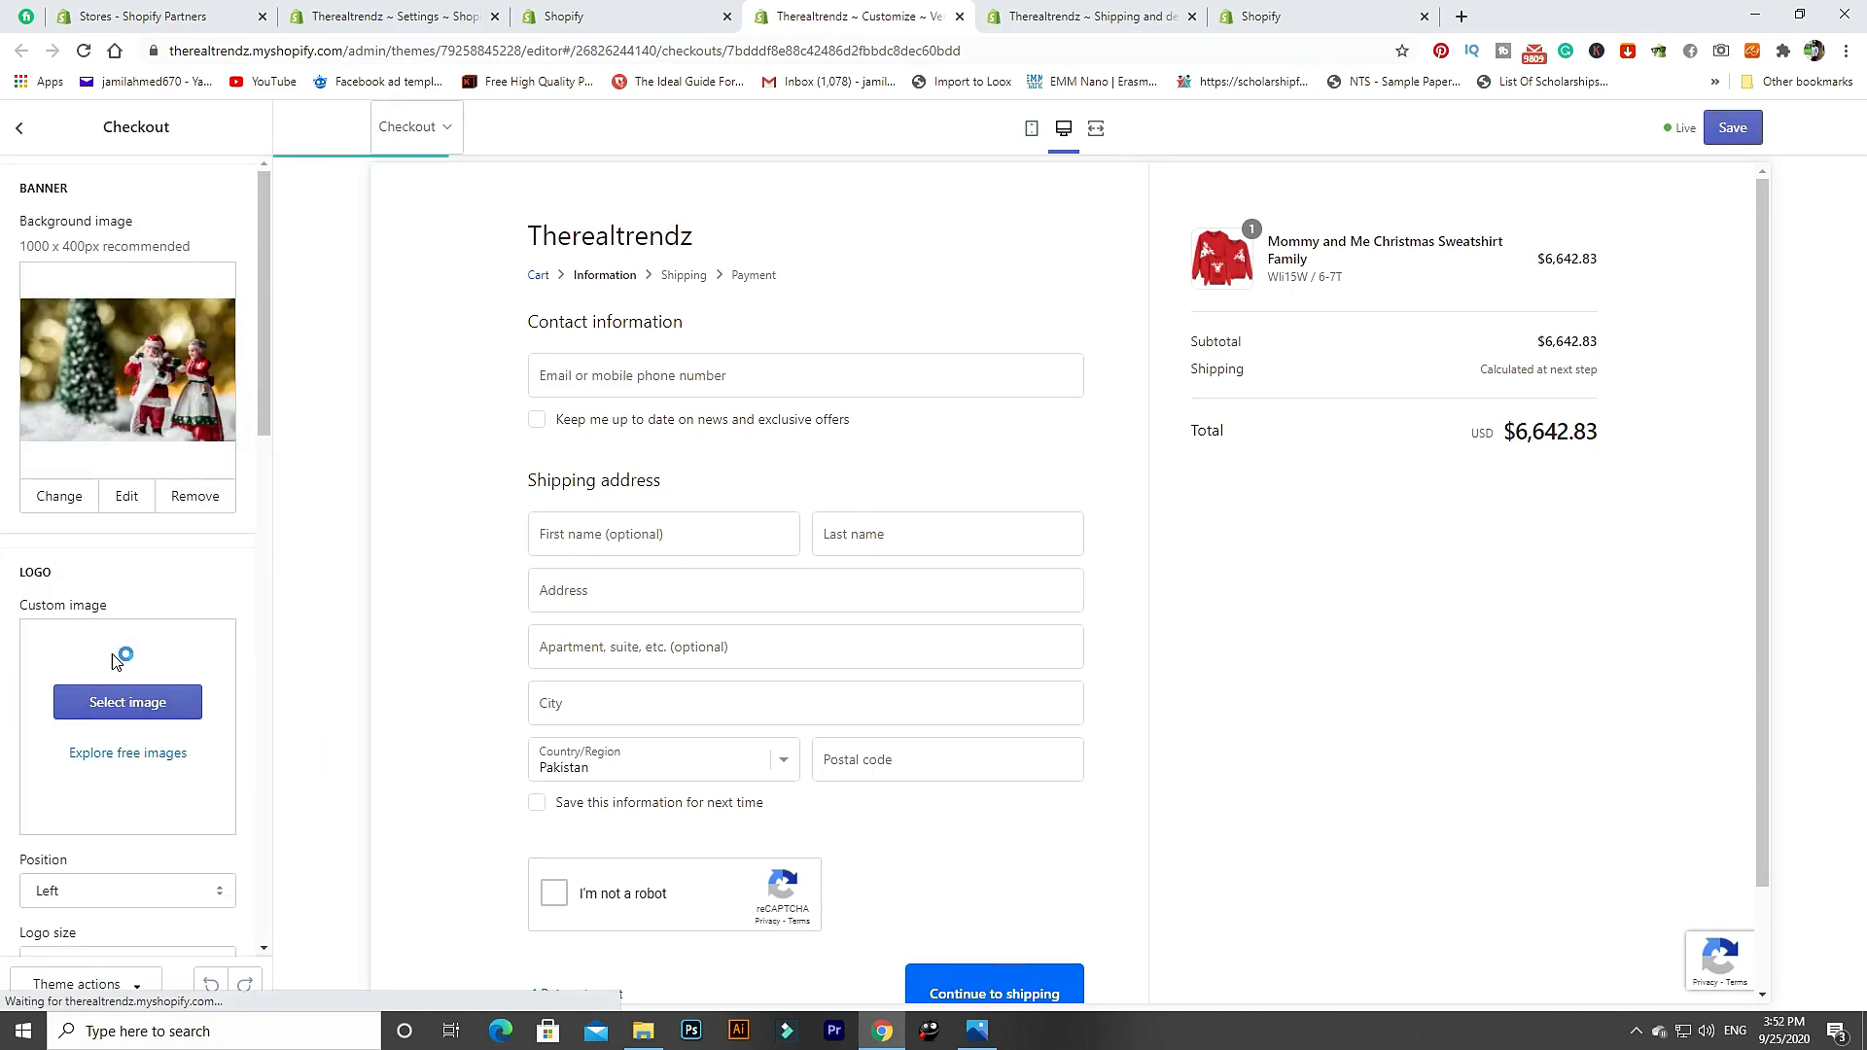
{"action": "left_click", "coordinate": [1734, 130]}
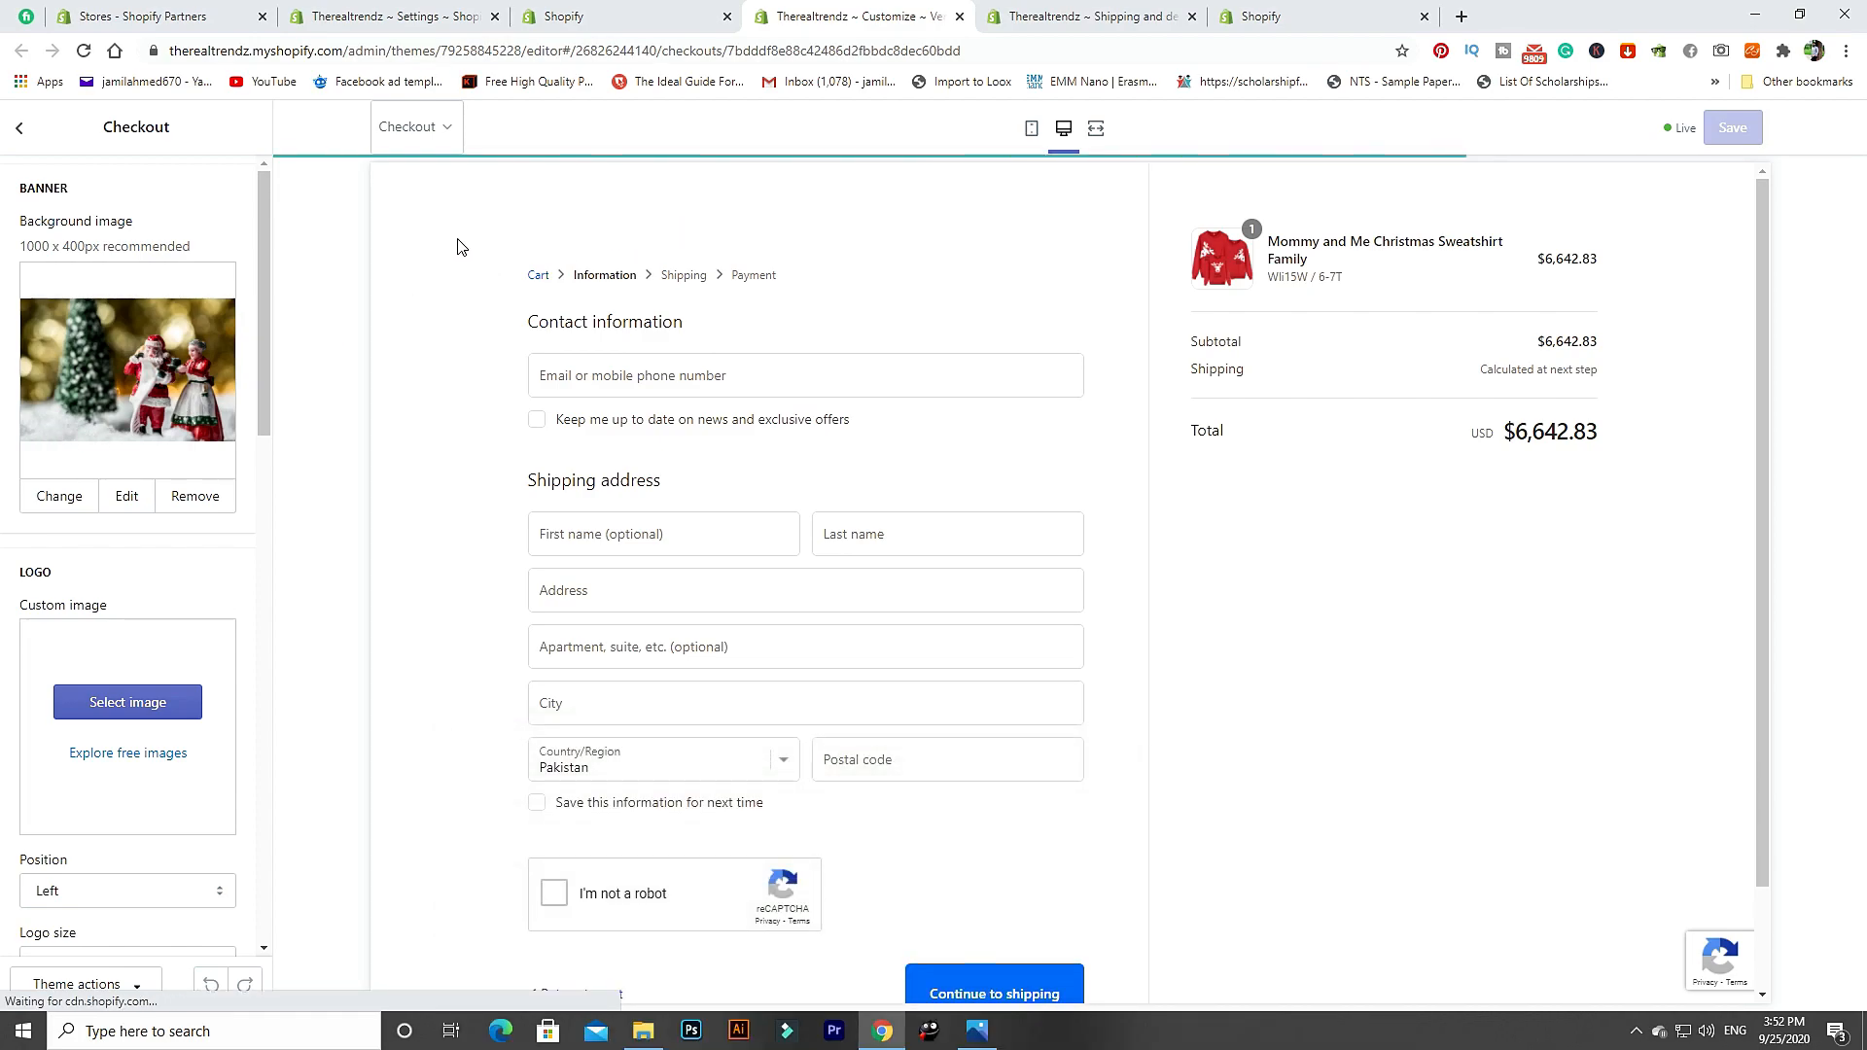
Set the background color of the checkout's main content area to red (#FF0000) and save.
{"action": "scroll", "coordinate": [146, 511], "scroll_direction": "down", "scroll_amount": 4}
{"action": "scroll", "coordinate": [126, 623], "scroll_direction": "down", "scroll_amount": 3}
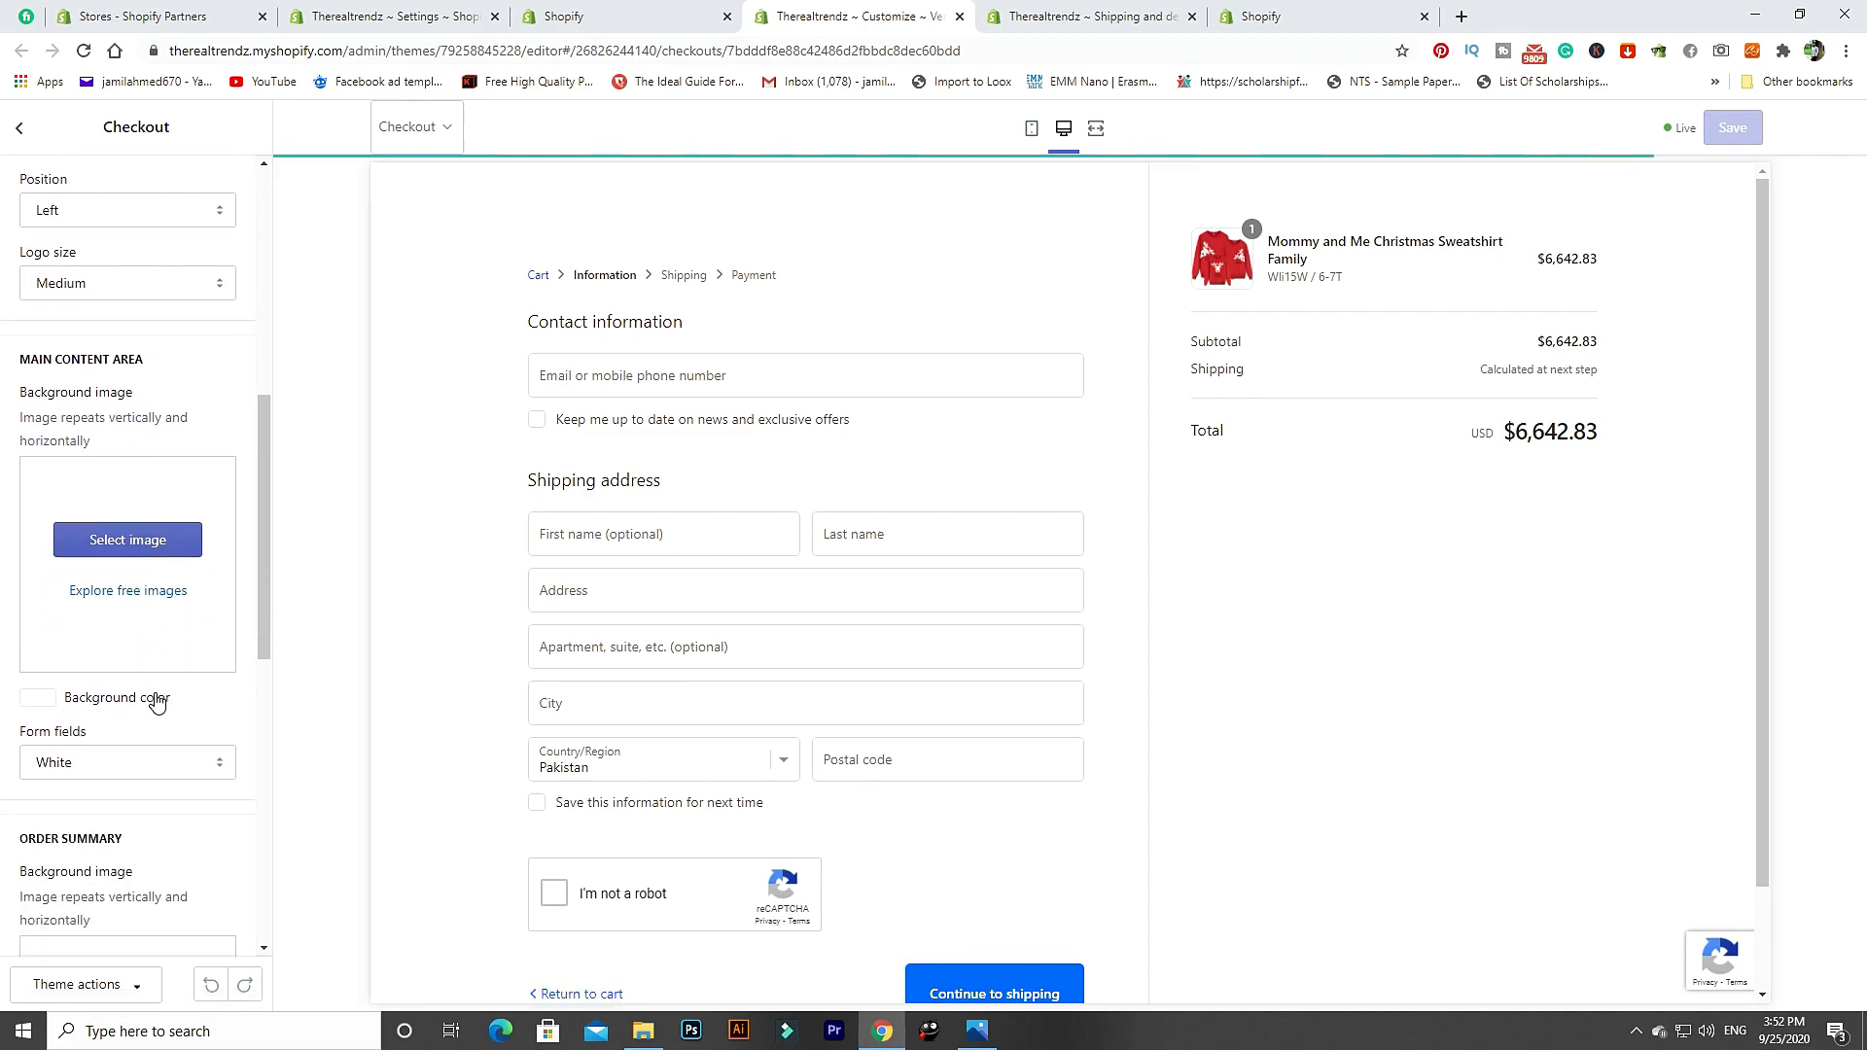
{"action": "left_click", "coordinate": [155, 701]}
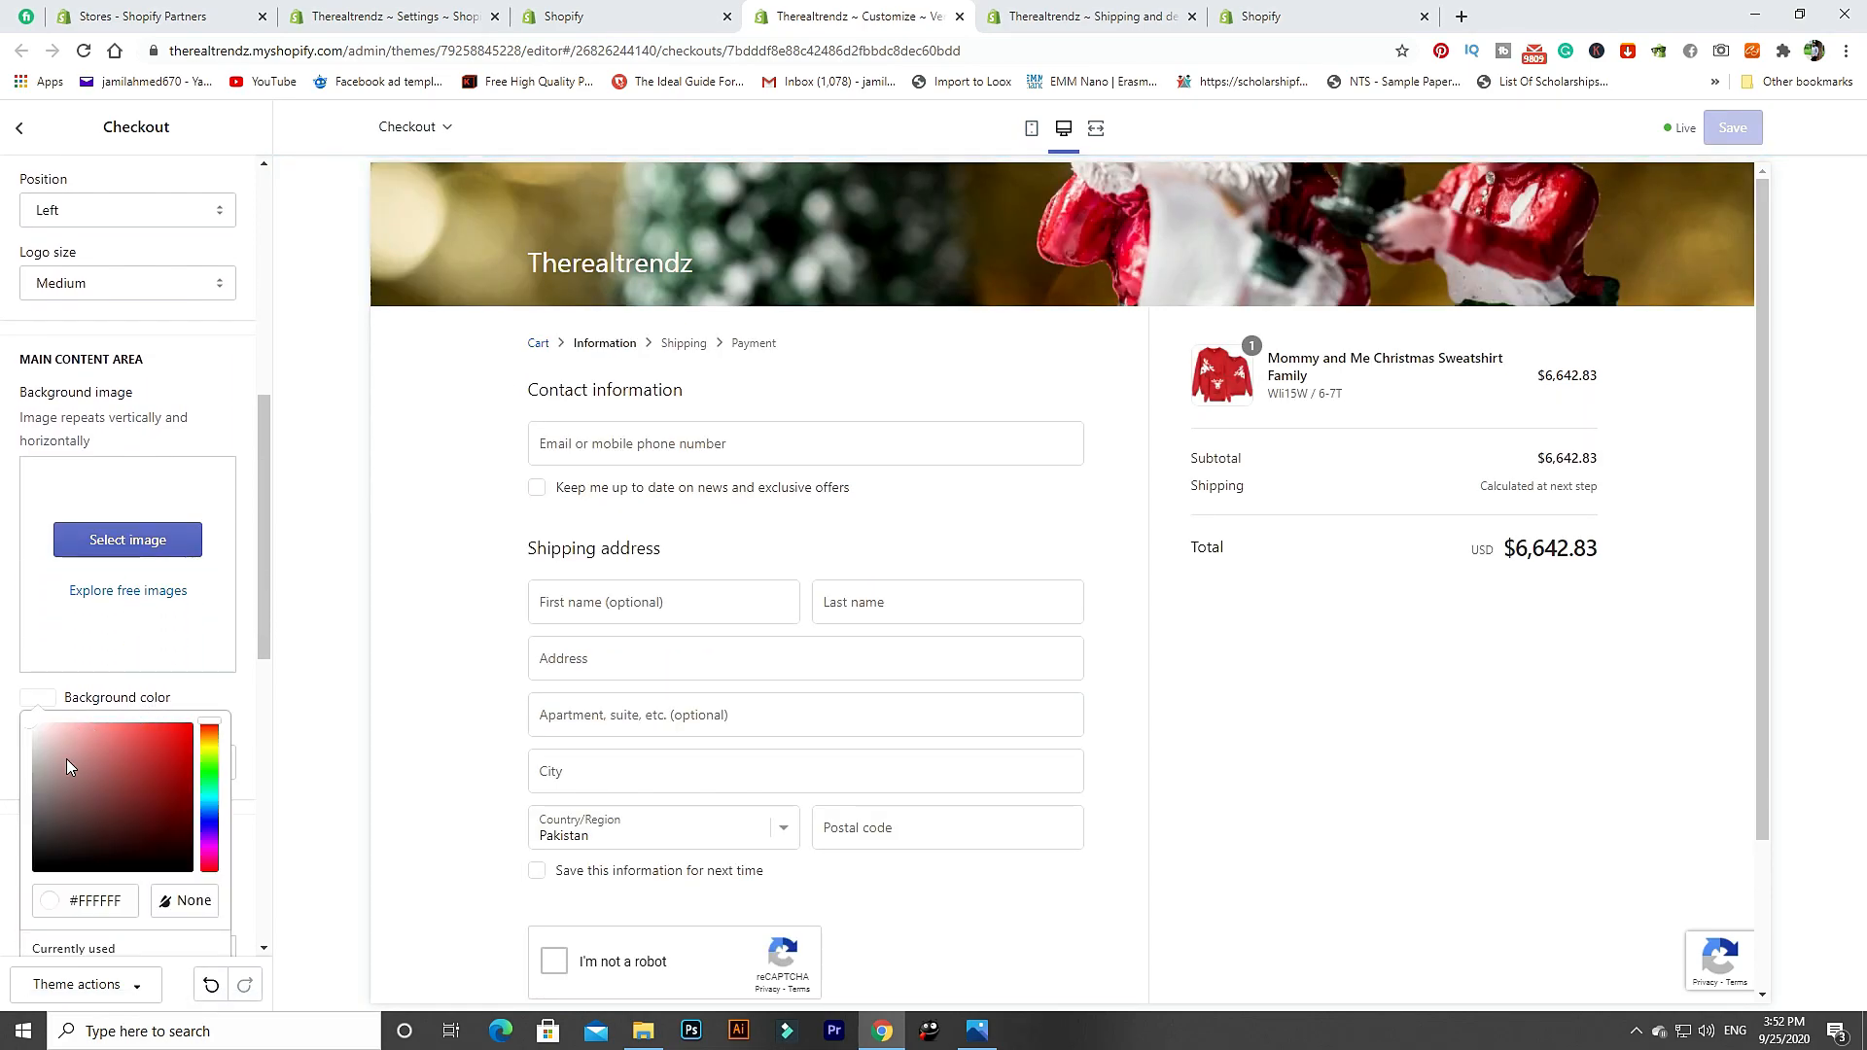
{"action": "left_click", "coordinate": [191, 723]}
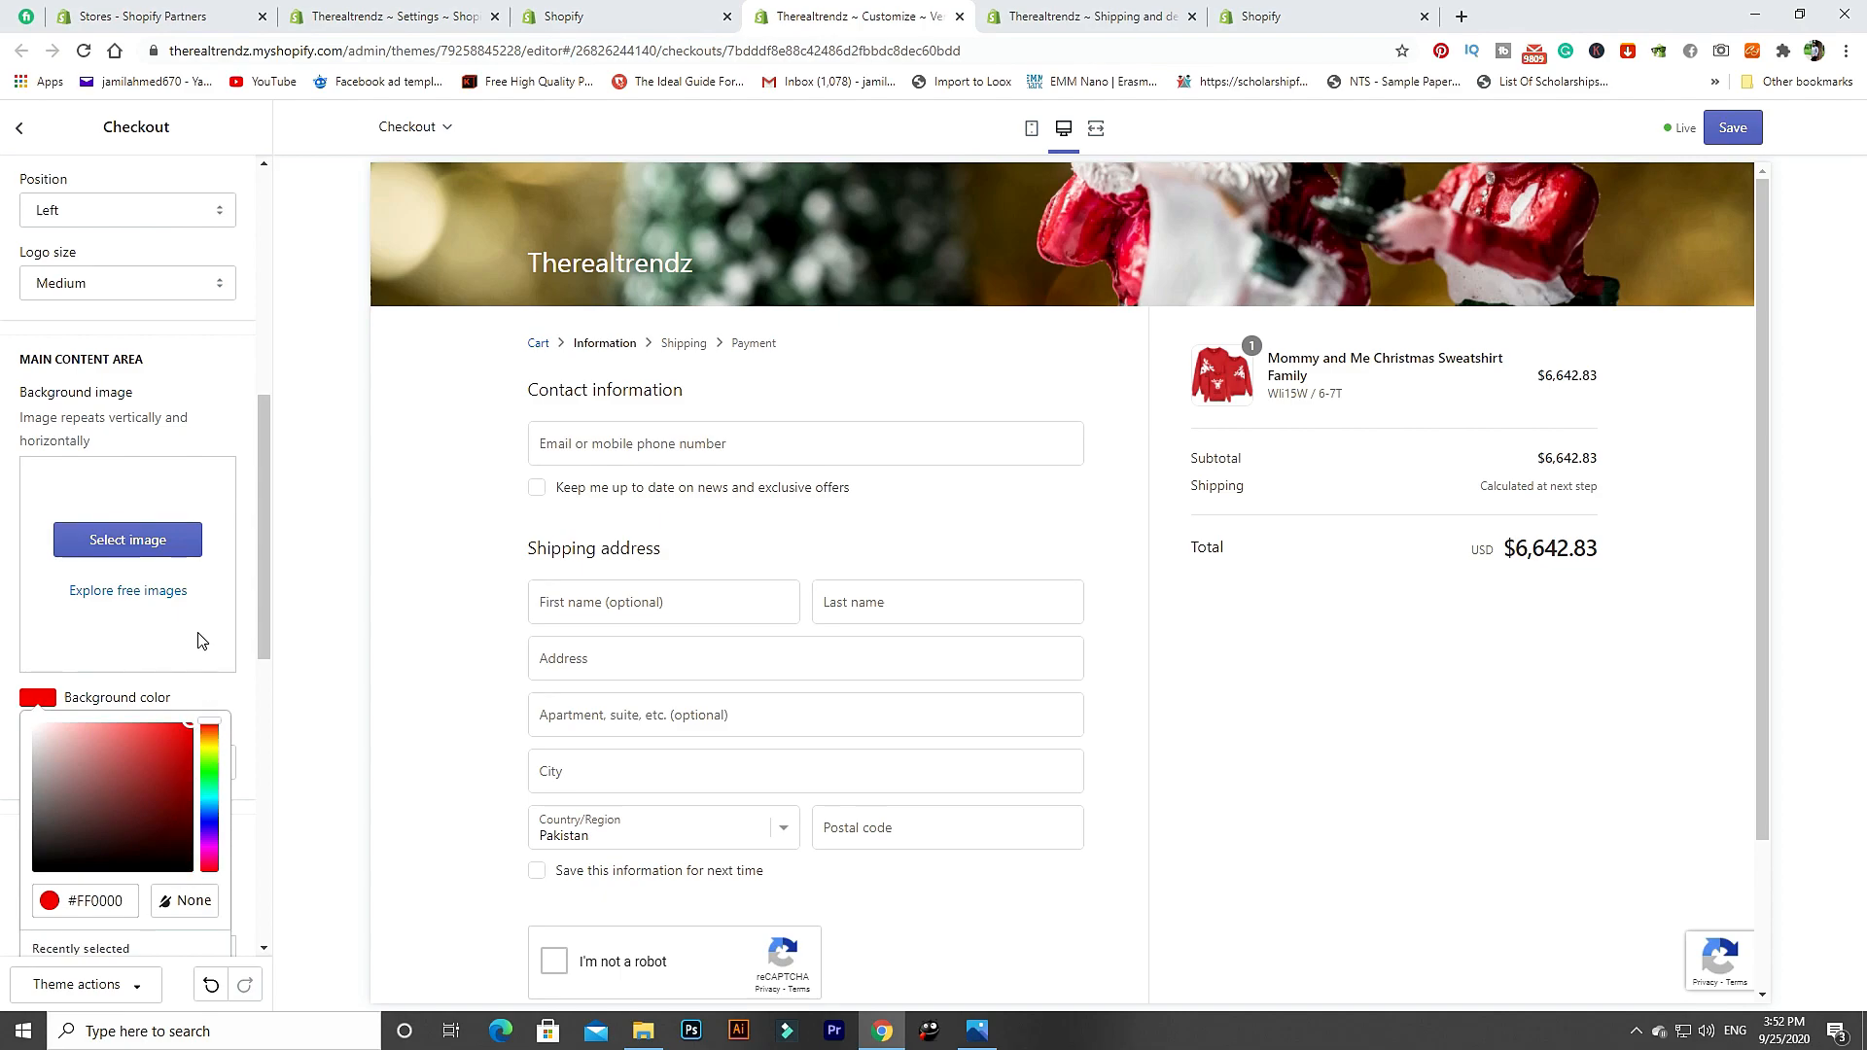
{"action": "left_click", "coordinate": [264, 720]}
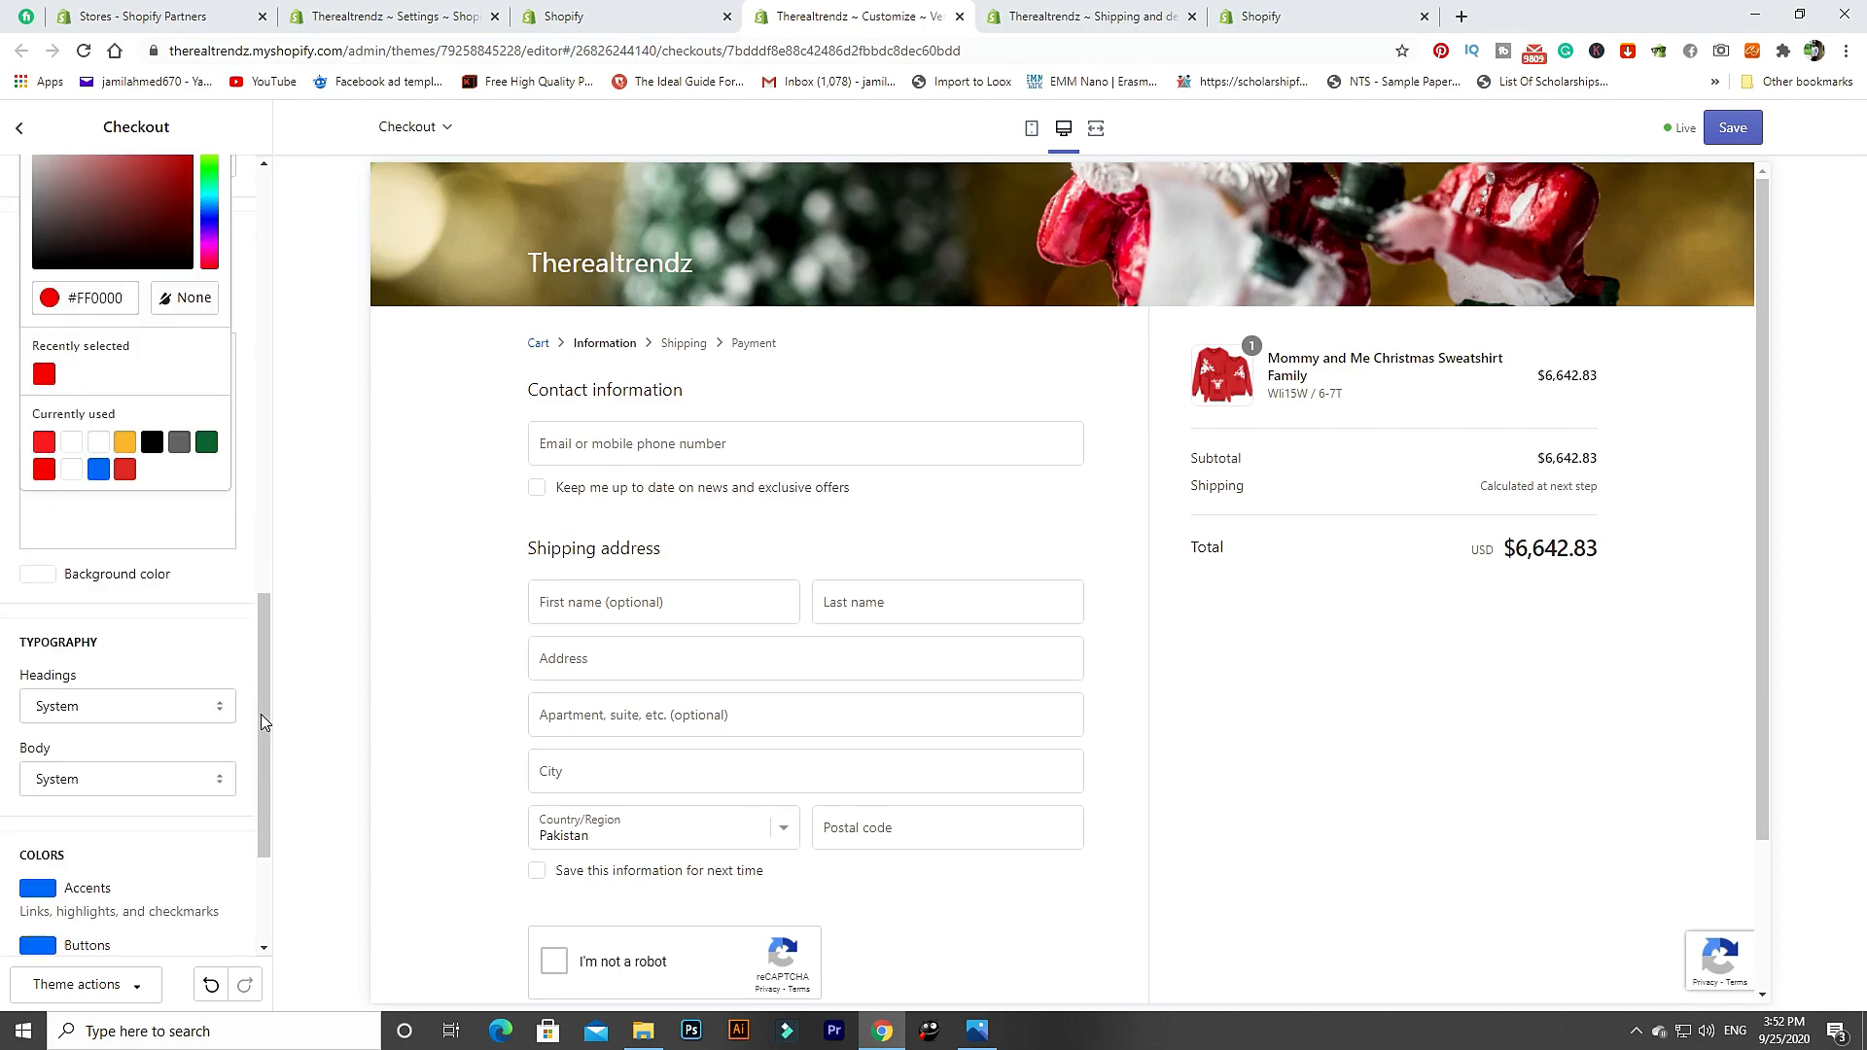
{"action": "left_click", "coordinate": [1730, 137]}
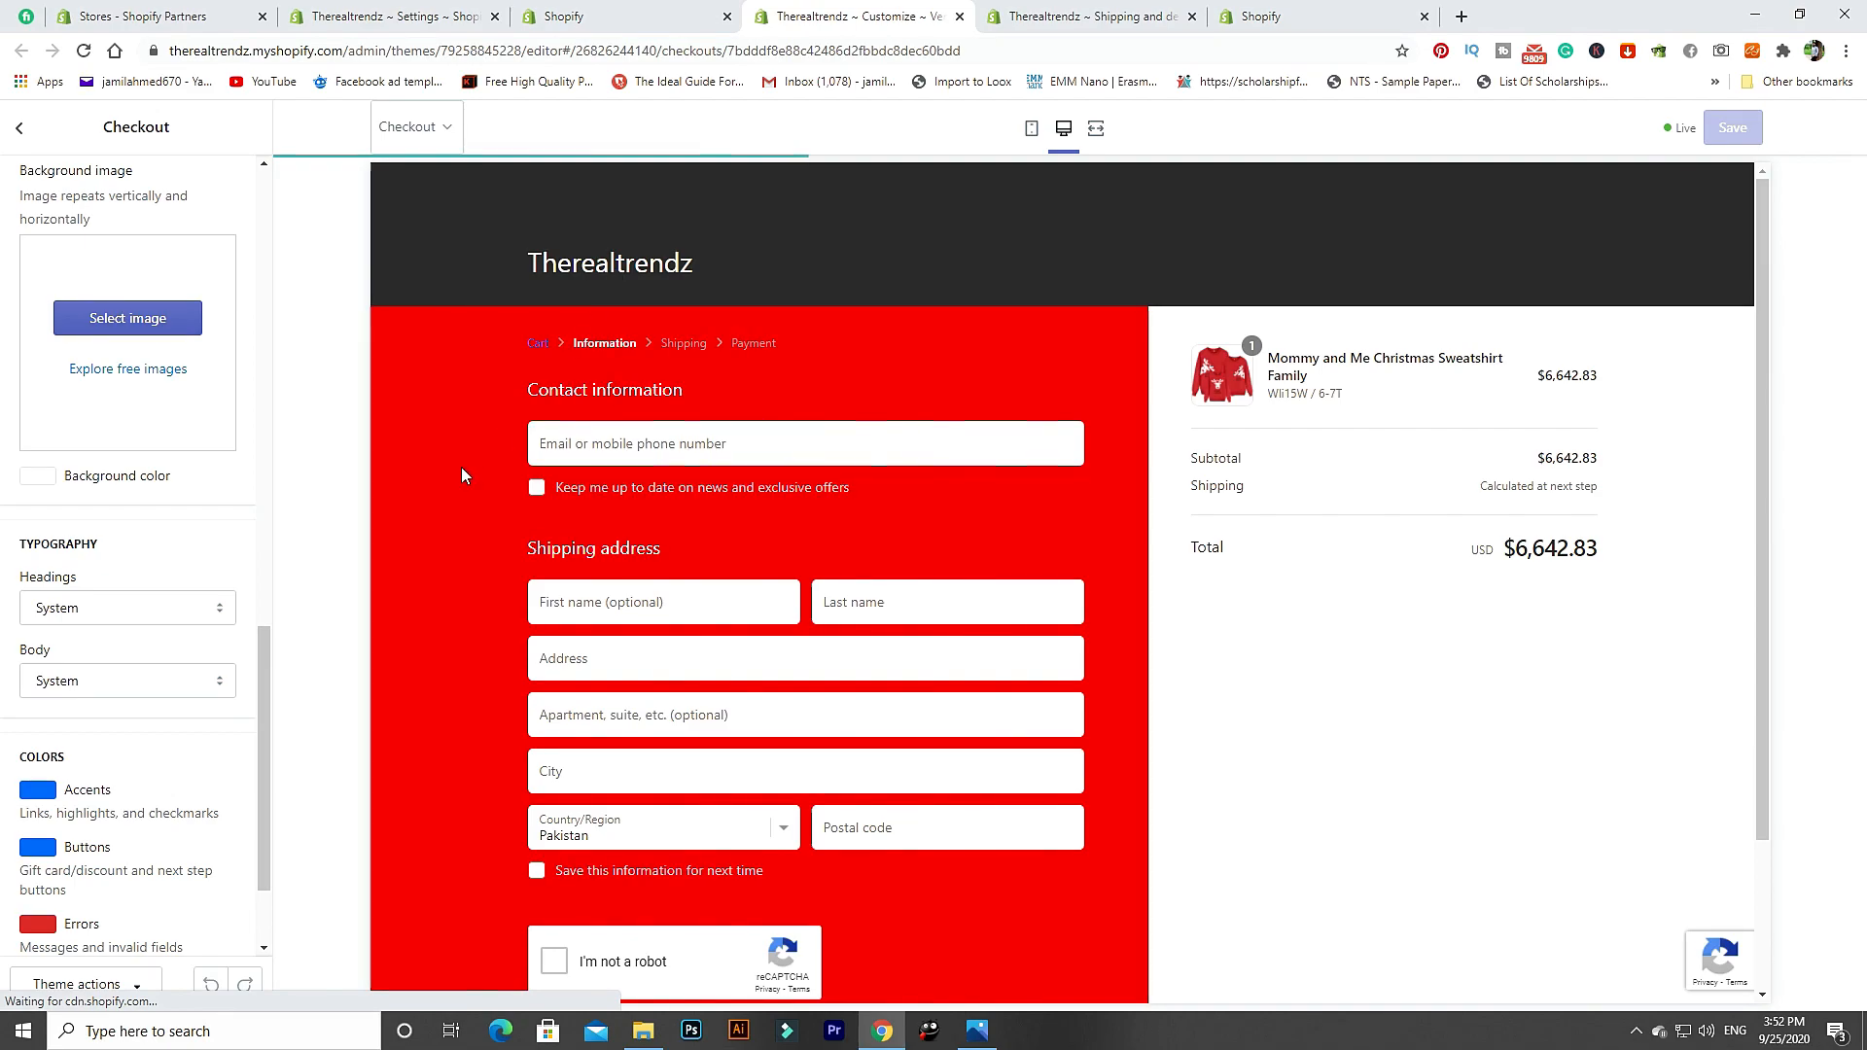
Set the main content area's background color back to white and save the checkout style.
{"action": "scroll", "coordinate": [455, 465], "scroll_direction": "down", "scroll_amount": 2}
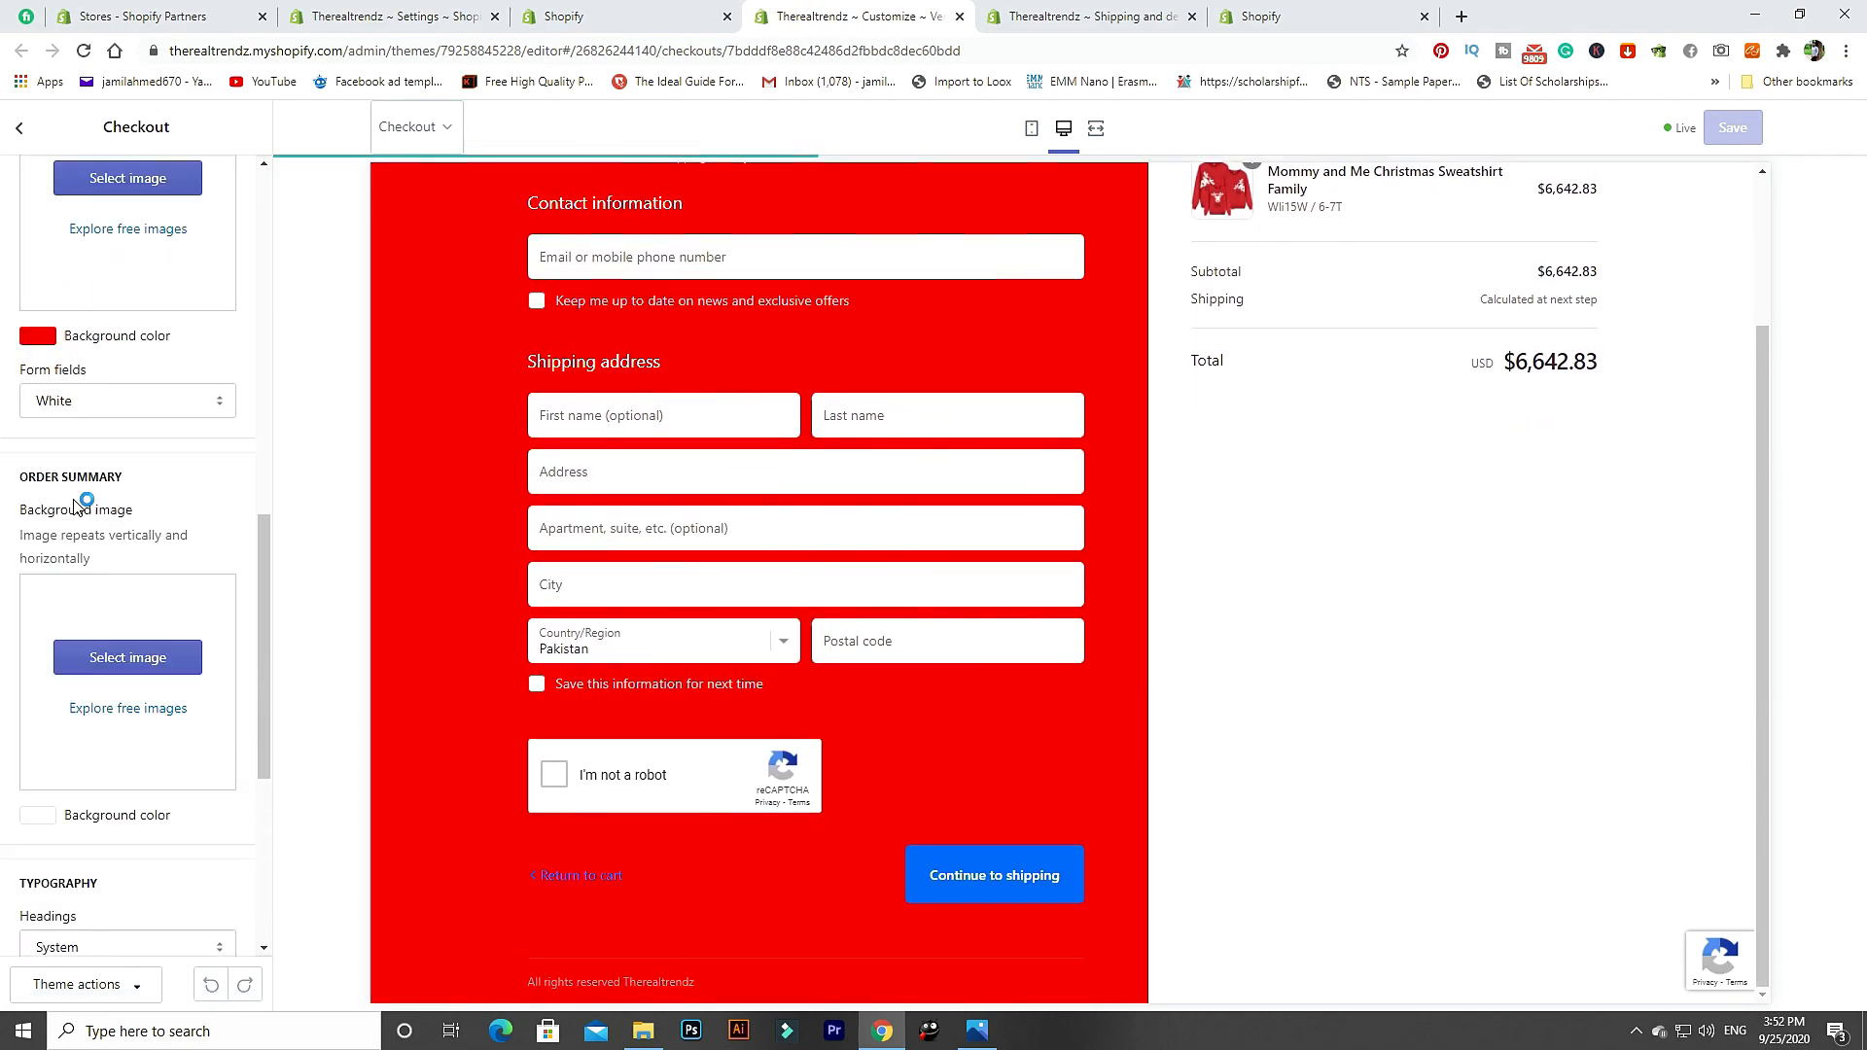
{"action": "left_click", "coordinate": [45, 485]}
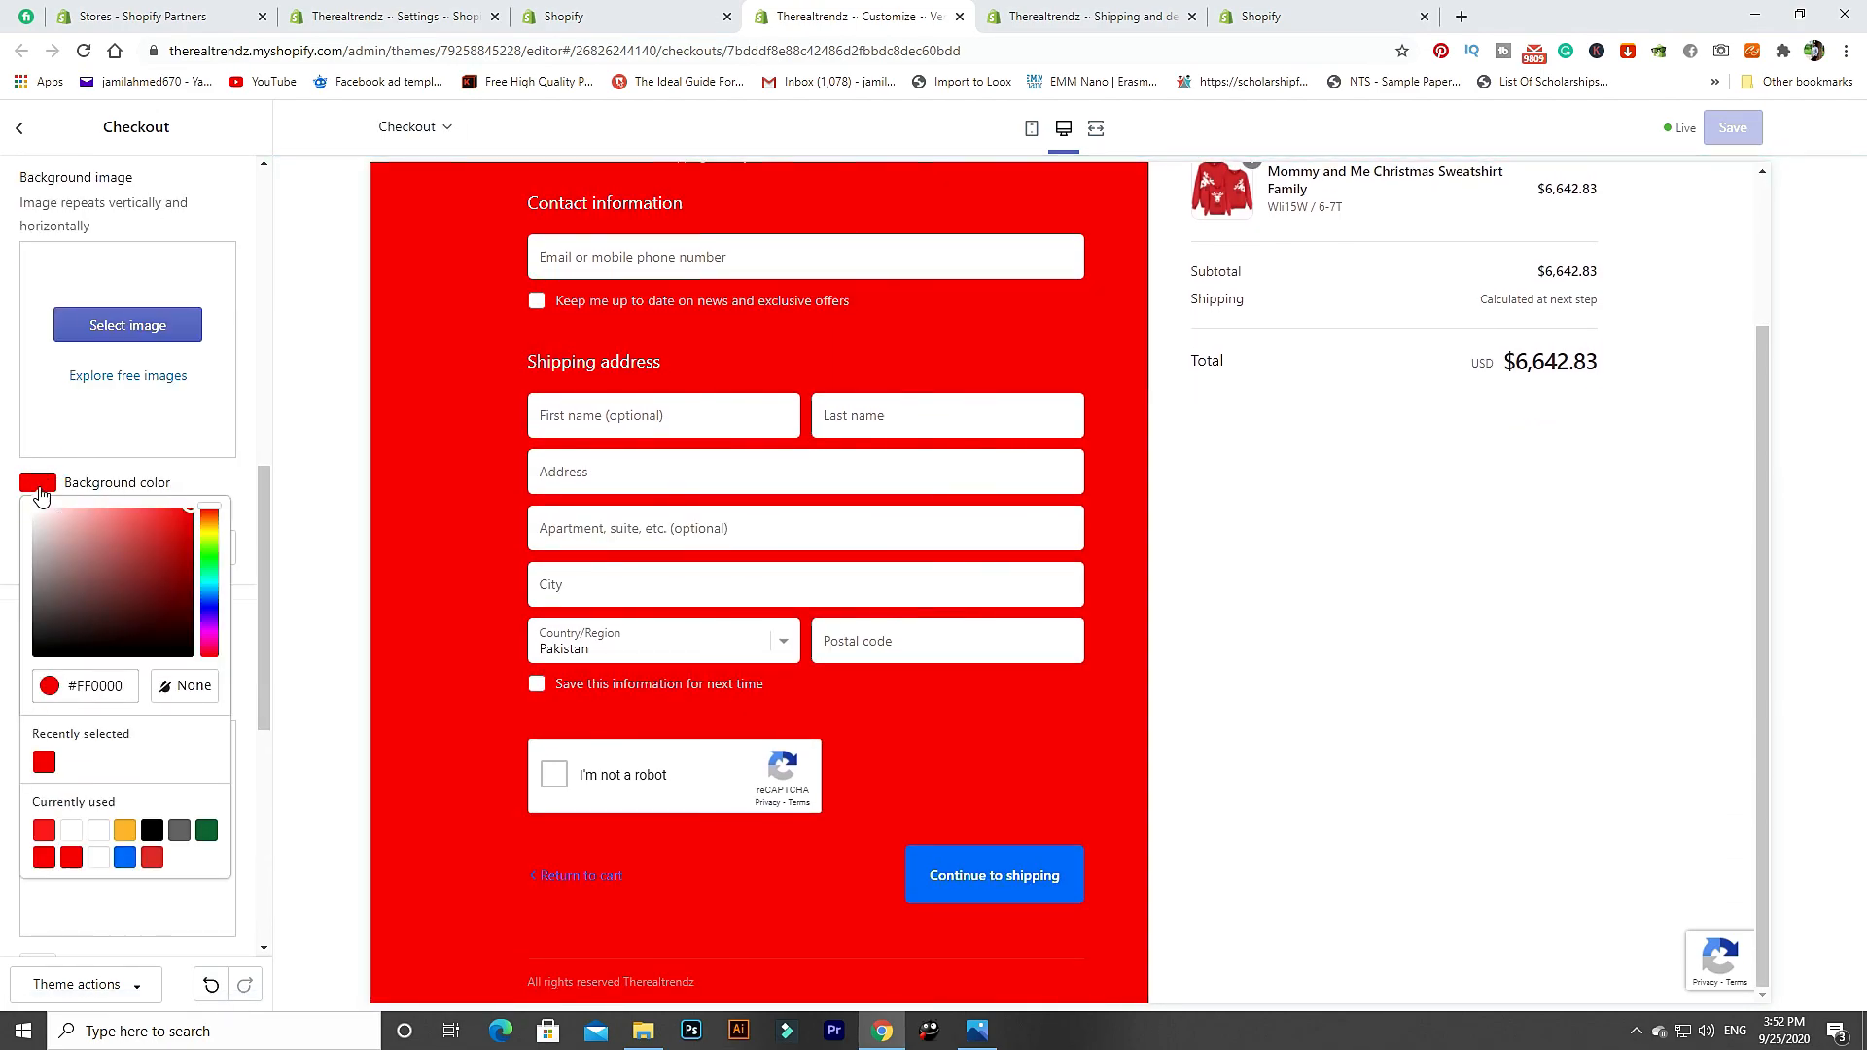
{"action": "left_click_drag", "start_coordinate": [44, 597], "coordinate": [16, 489]}
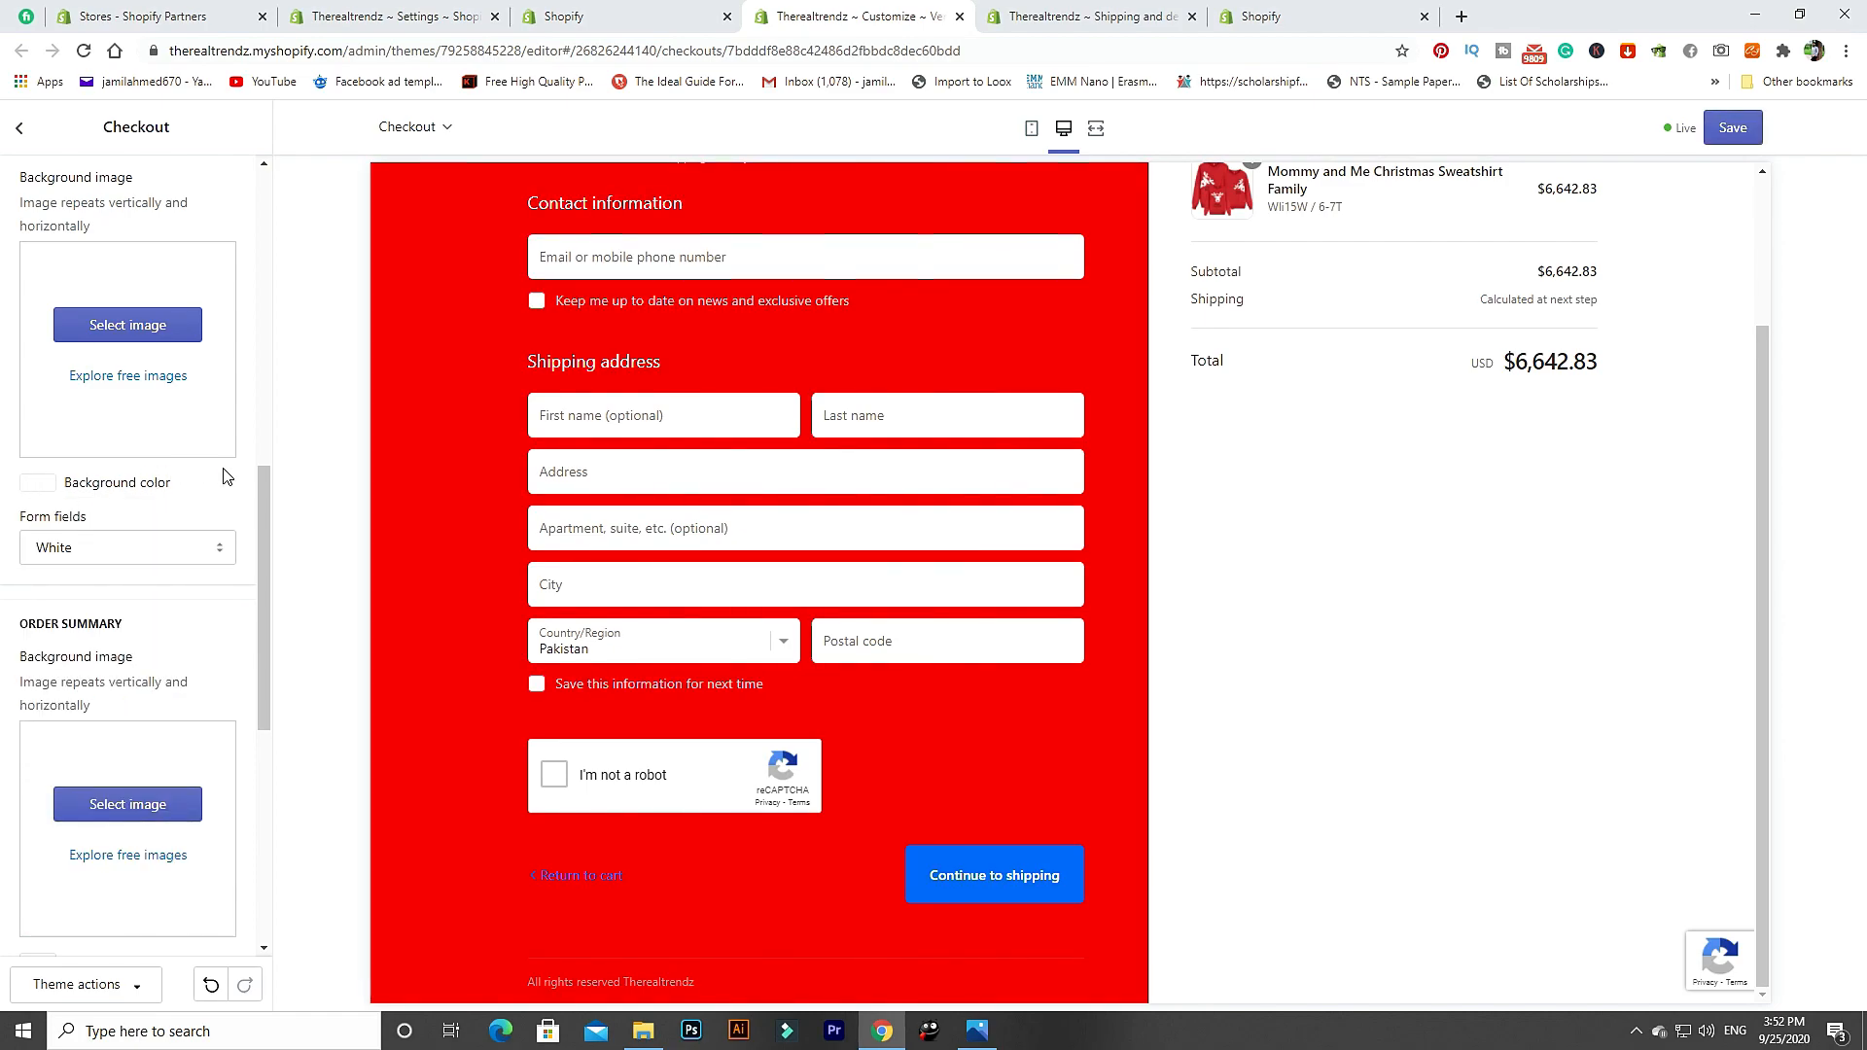
{"action": "left_click", "coordinate": [1733, 127]}
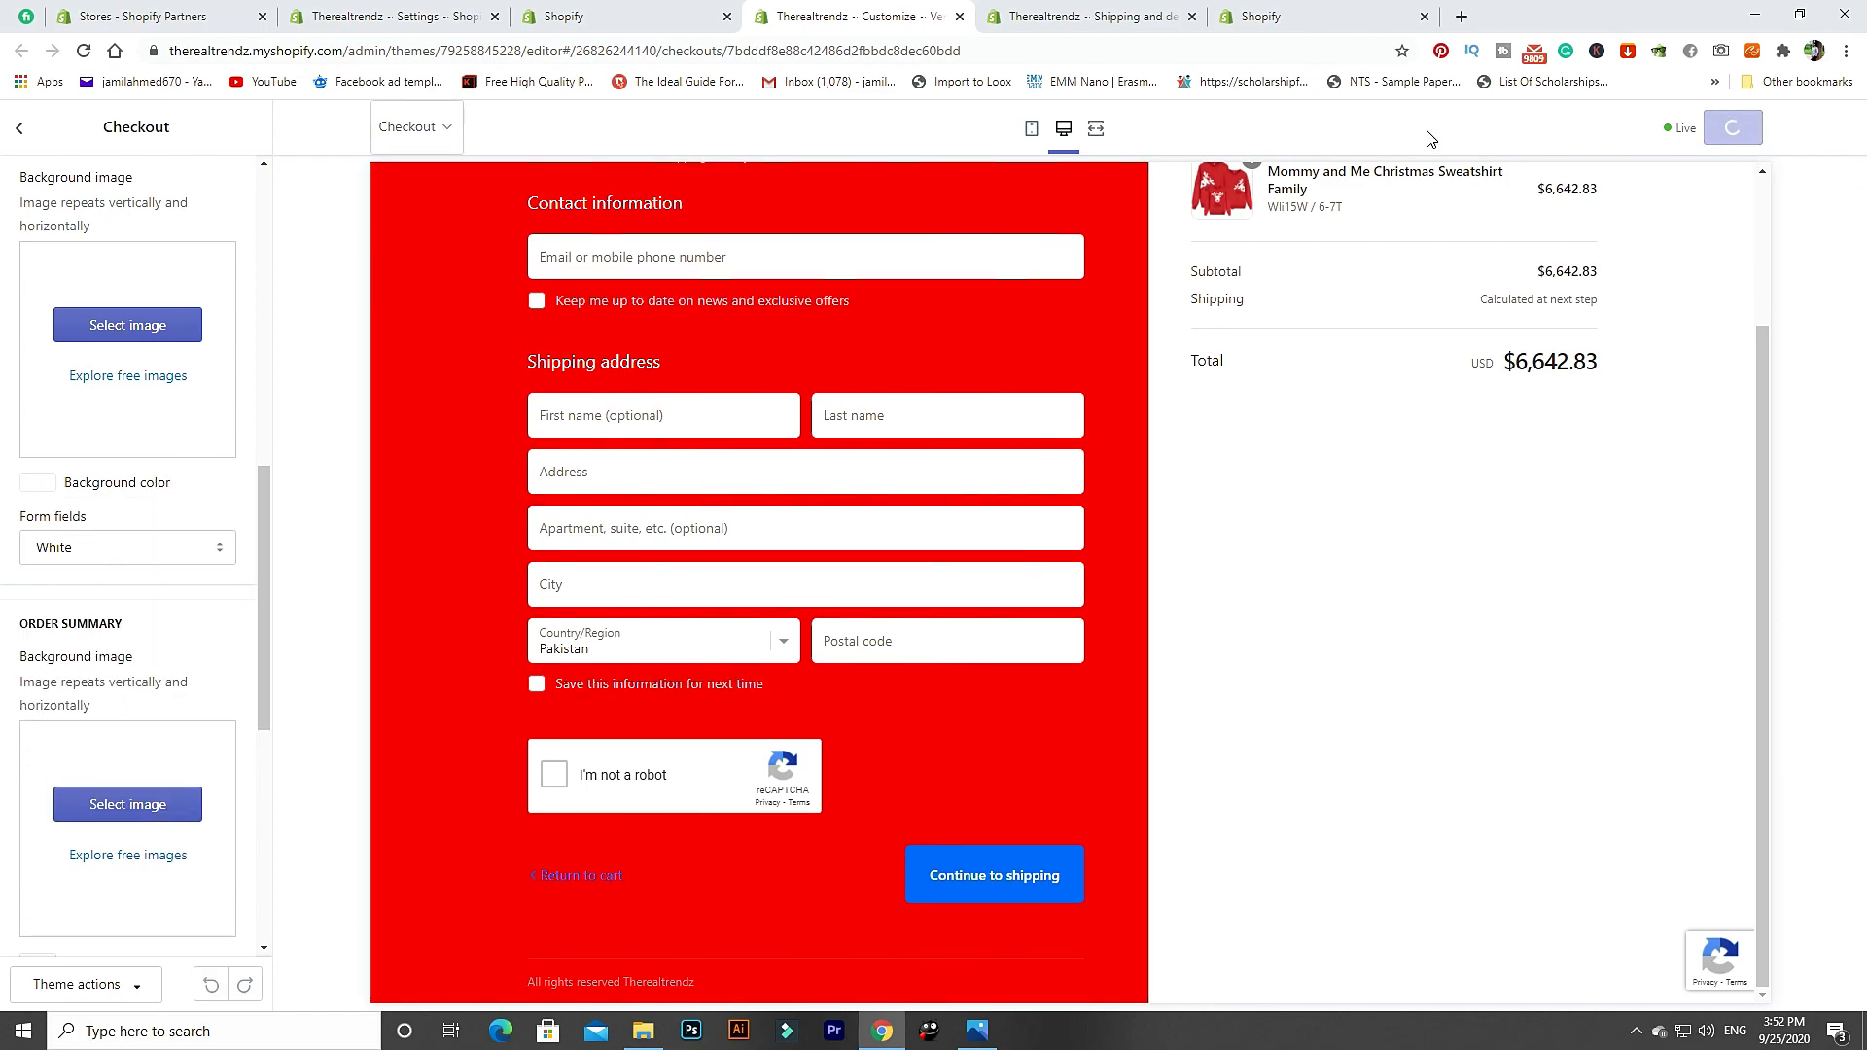
Return to the checkout settings page and examine the customer accounts options.
{"action": "left_click", "coordinate": [642, 14]}
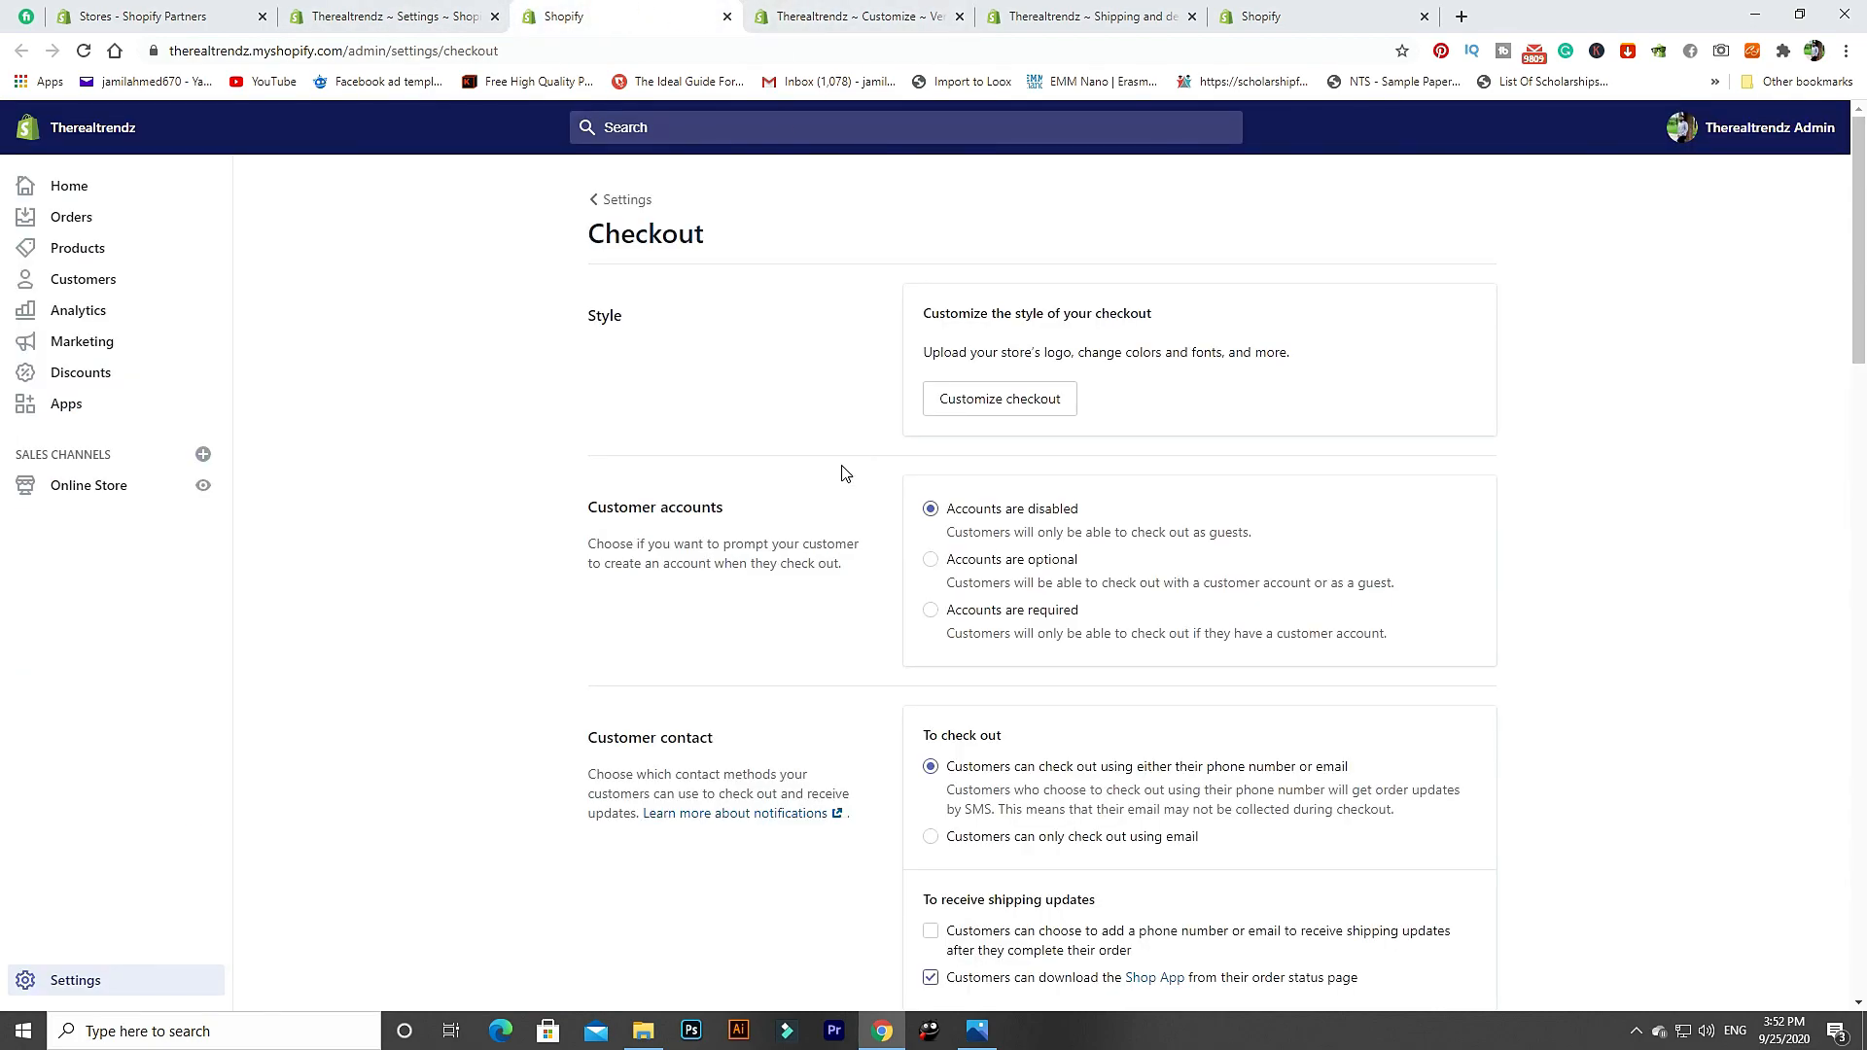
{"action": "left_click_drag", "start_coordinate": [581, 507], "coordinate": [683, 508]}
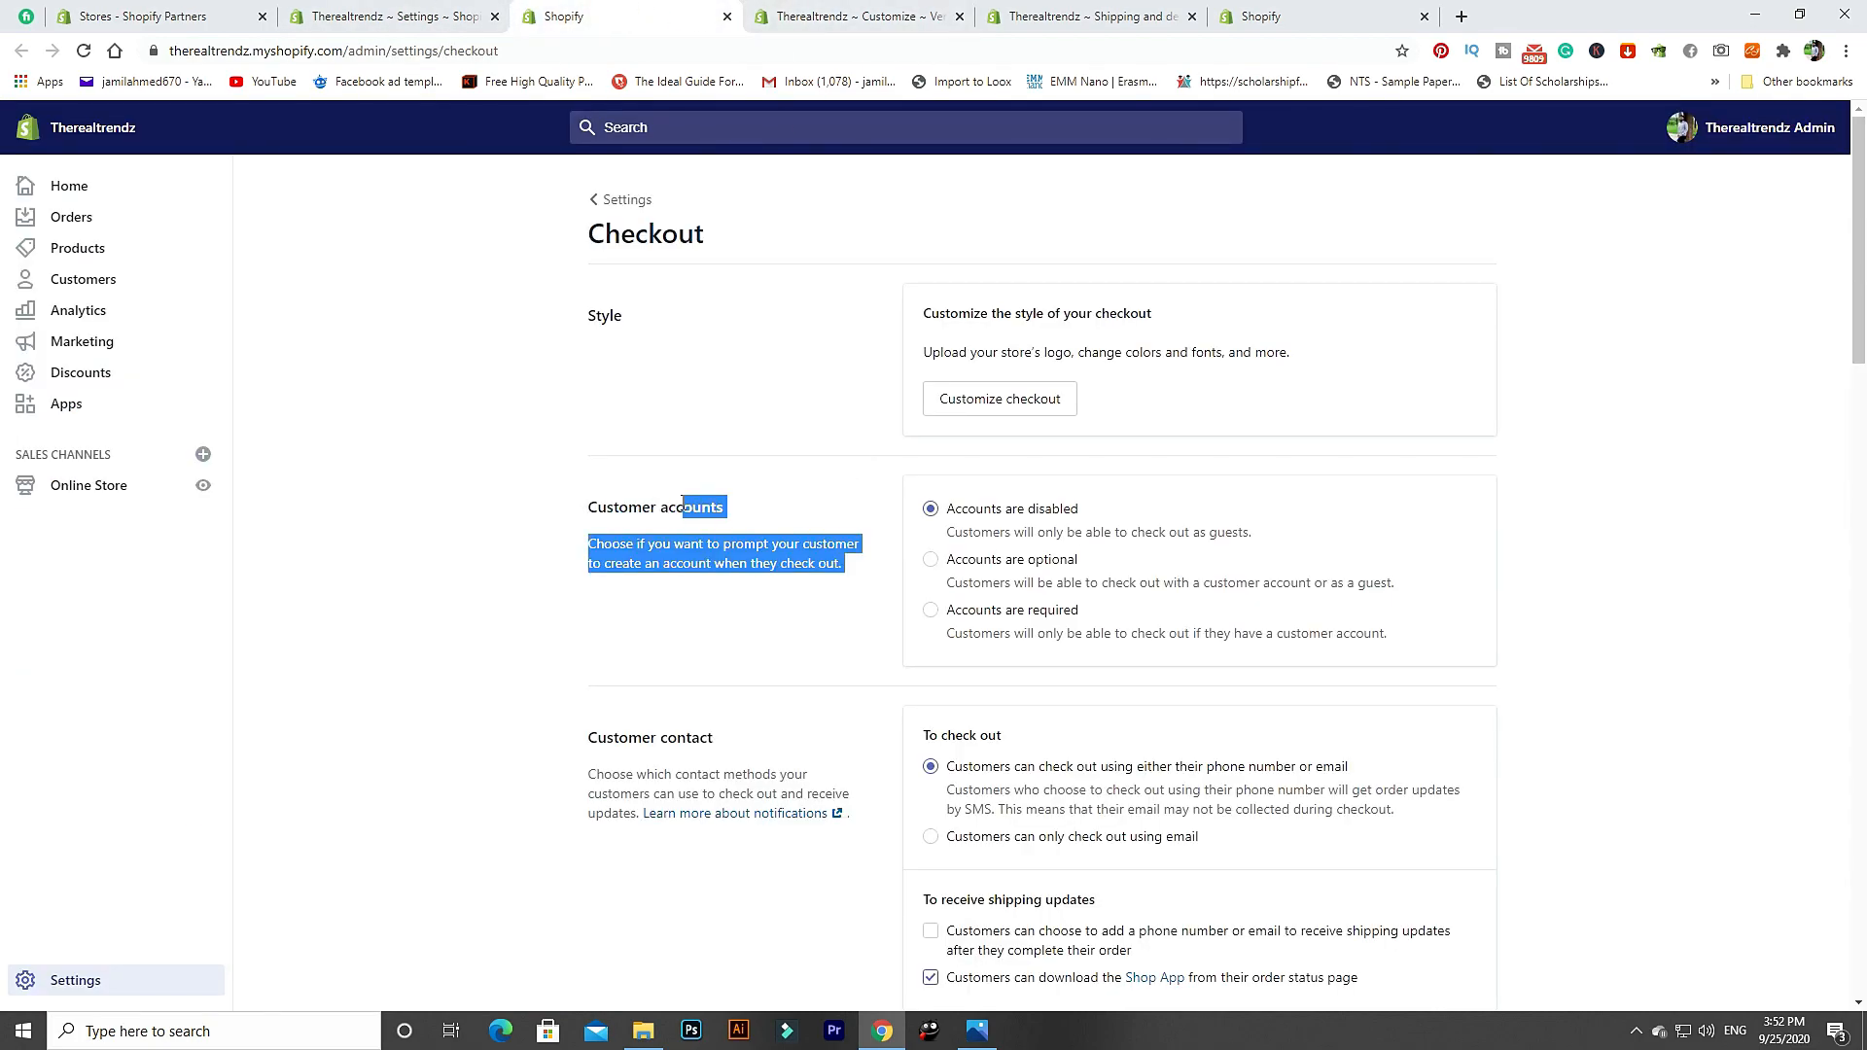
{"action": "left_click", "coordinate": [775, 501]}
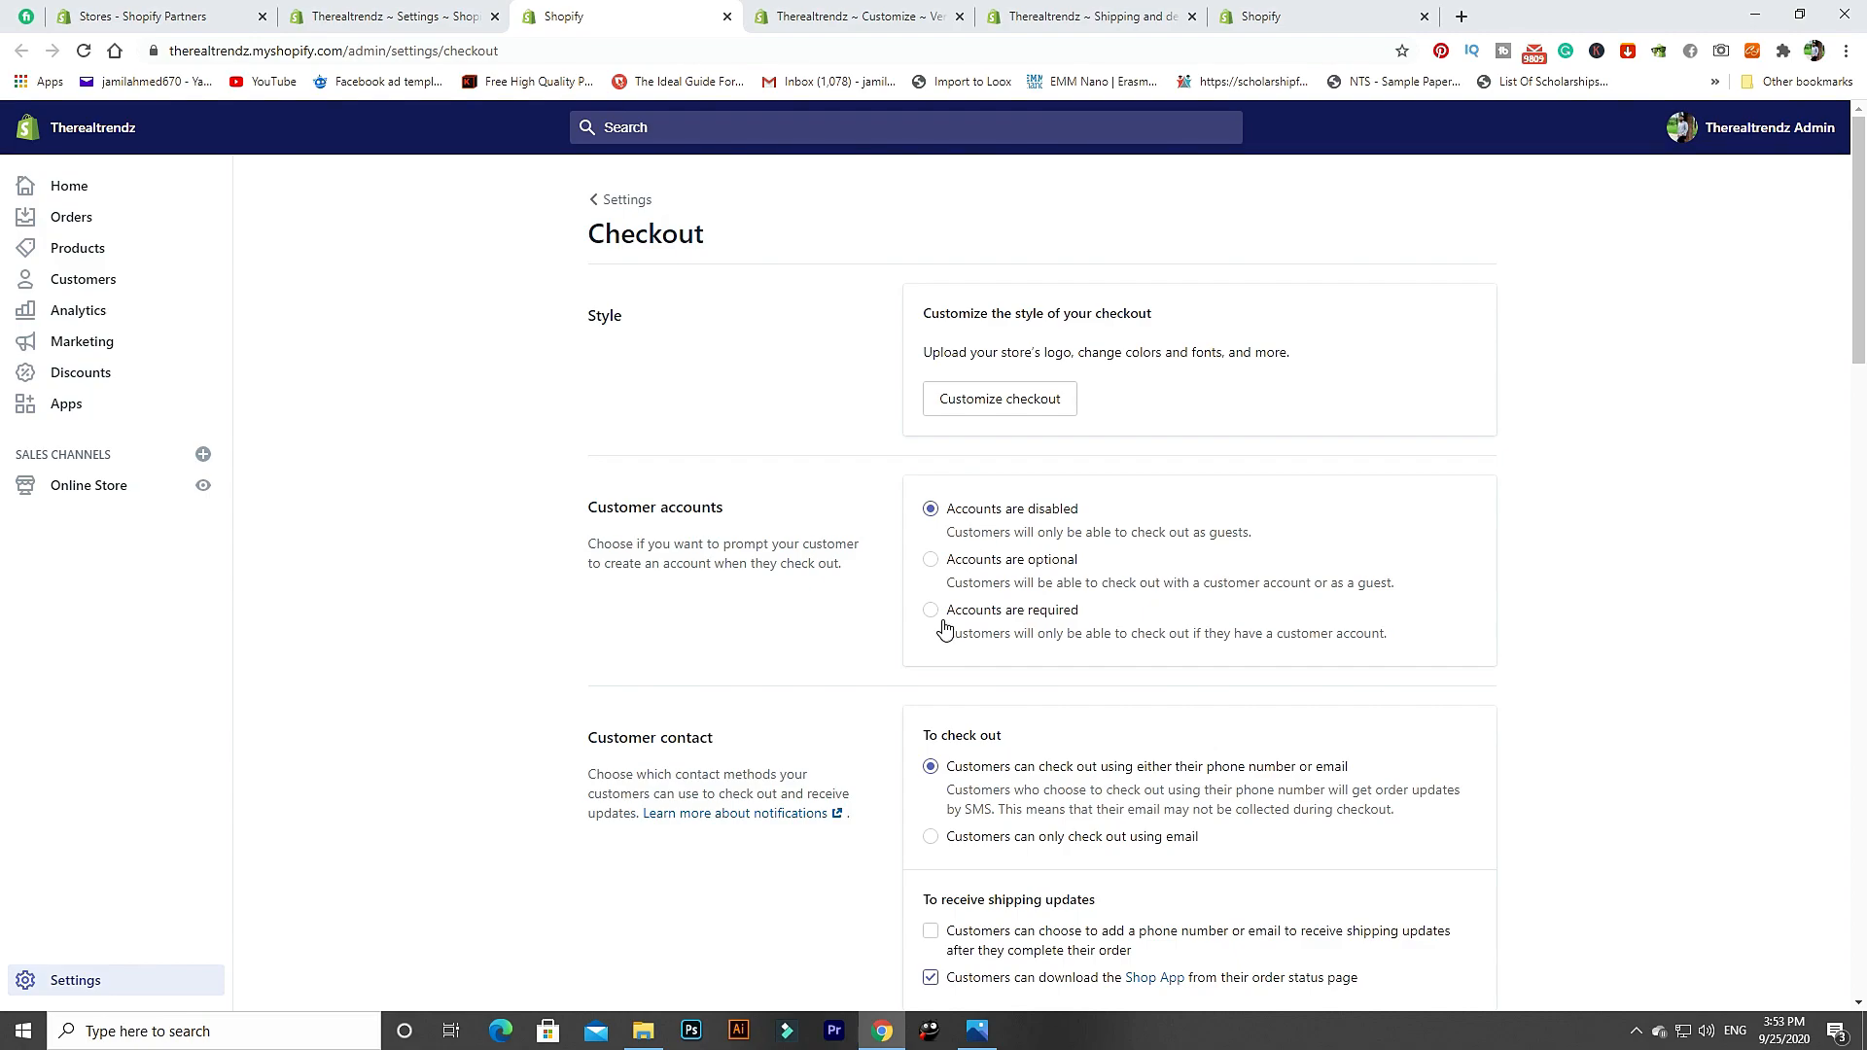
Try limiting customer checkout to email only, and switch back to allowing either phone number or email.
{"action": "scroll", "coordinate": [817, 728], "scroll_direction": "down", "scroll_amount": 1}
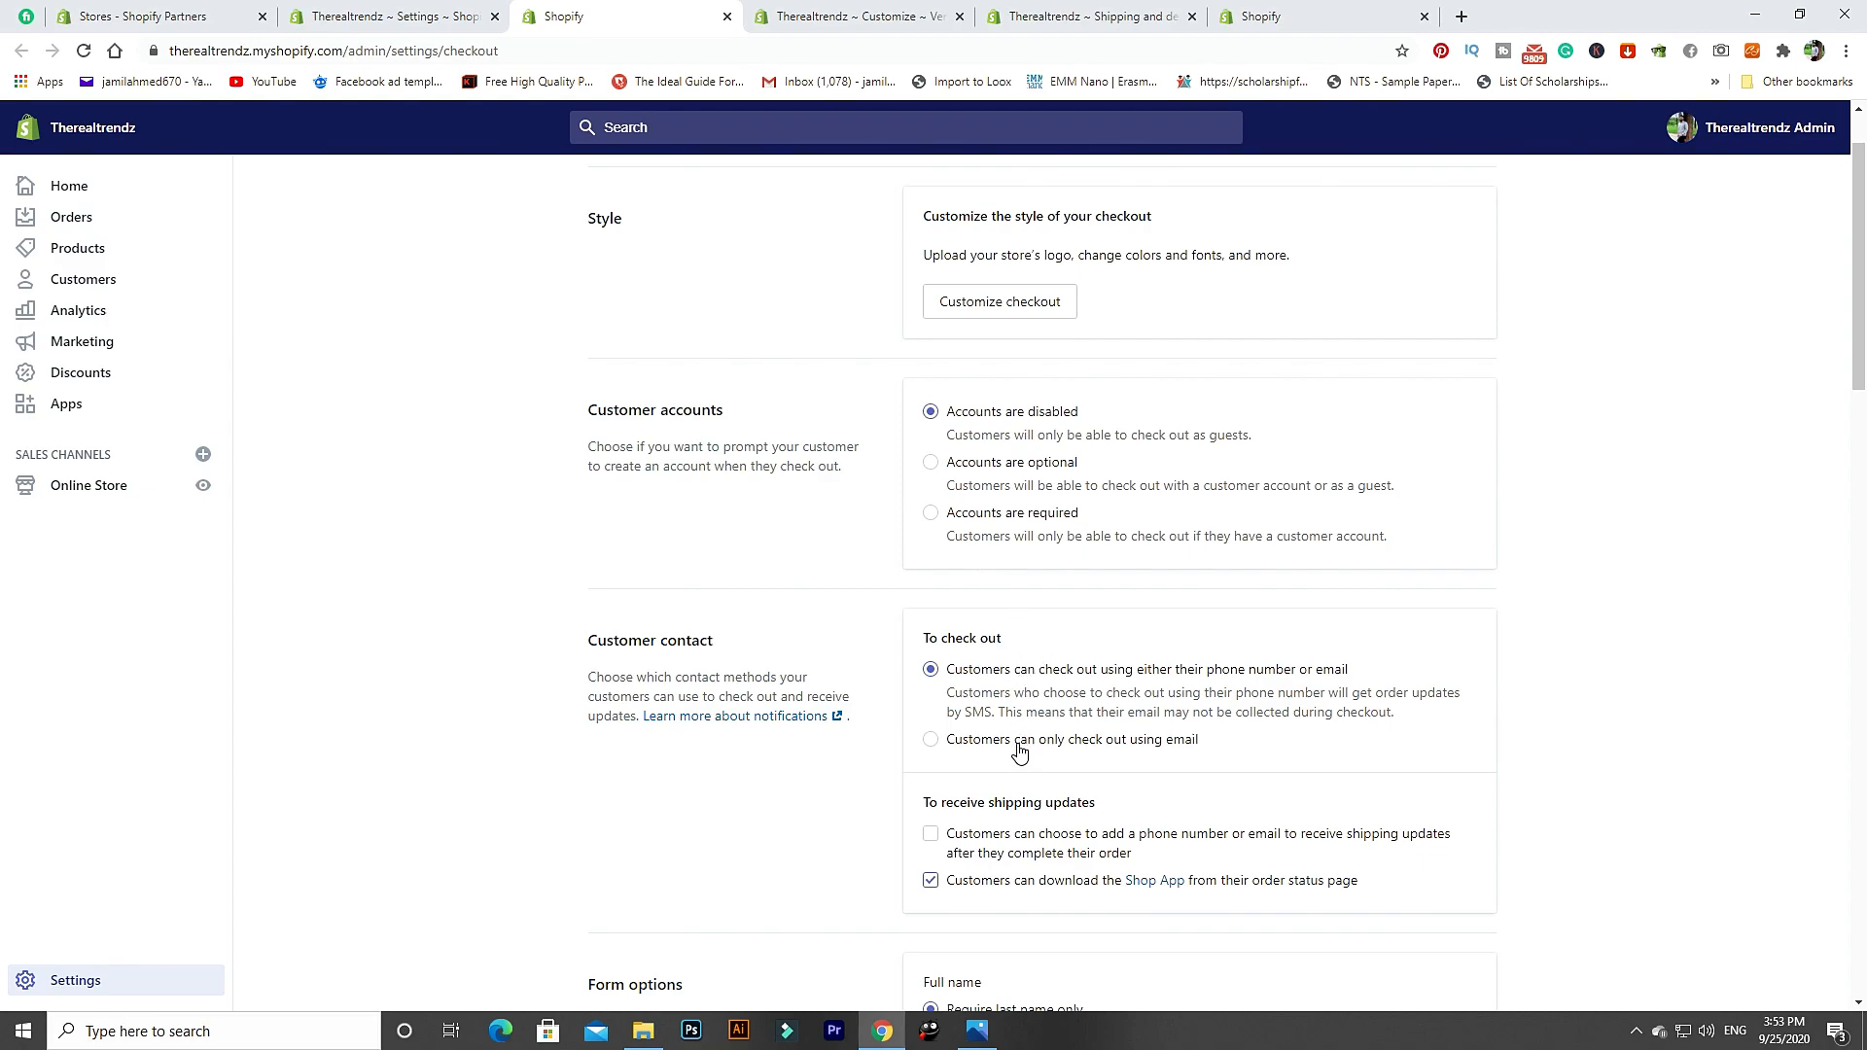
{"action": "left_click", "coordinate": [1100, 747]}
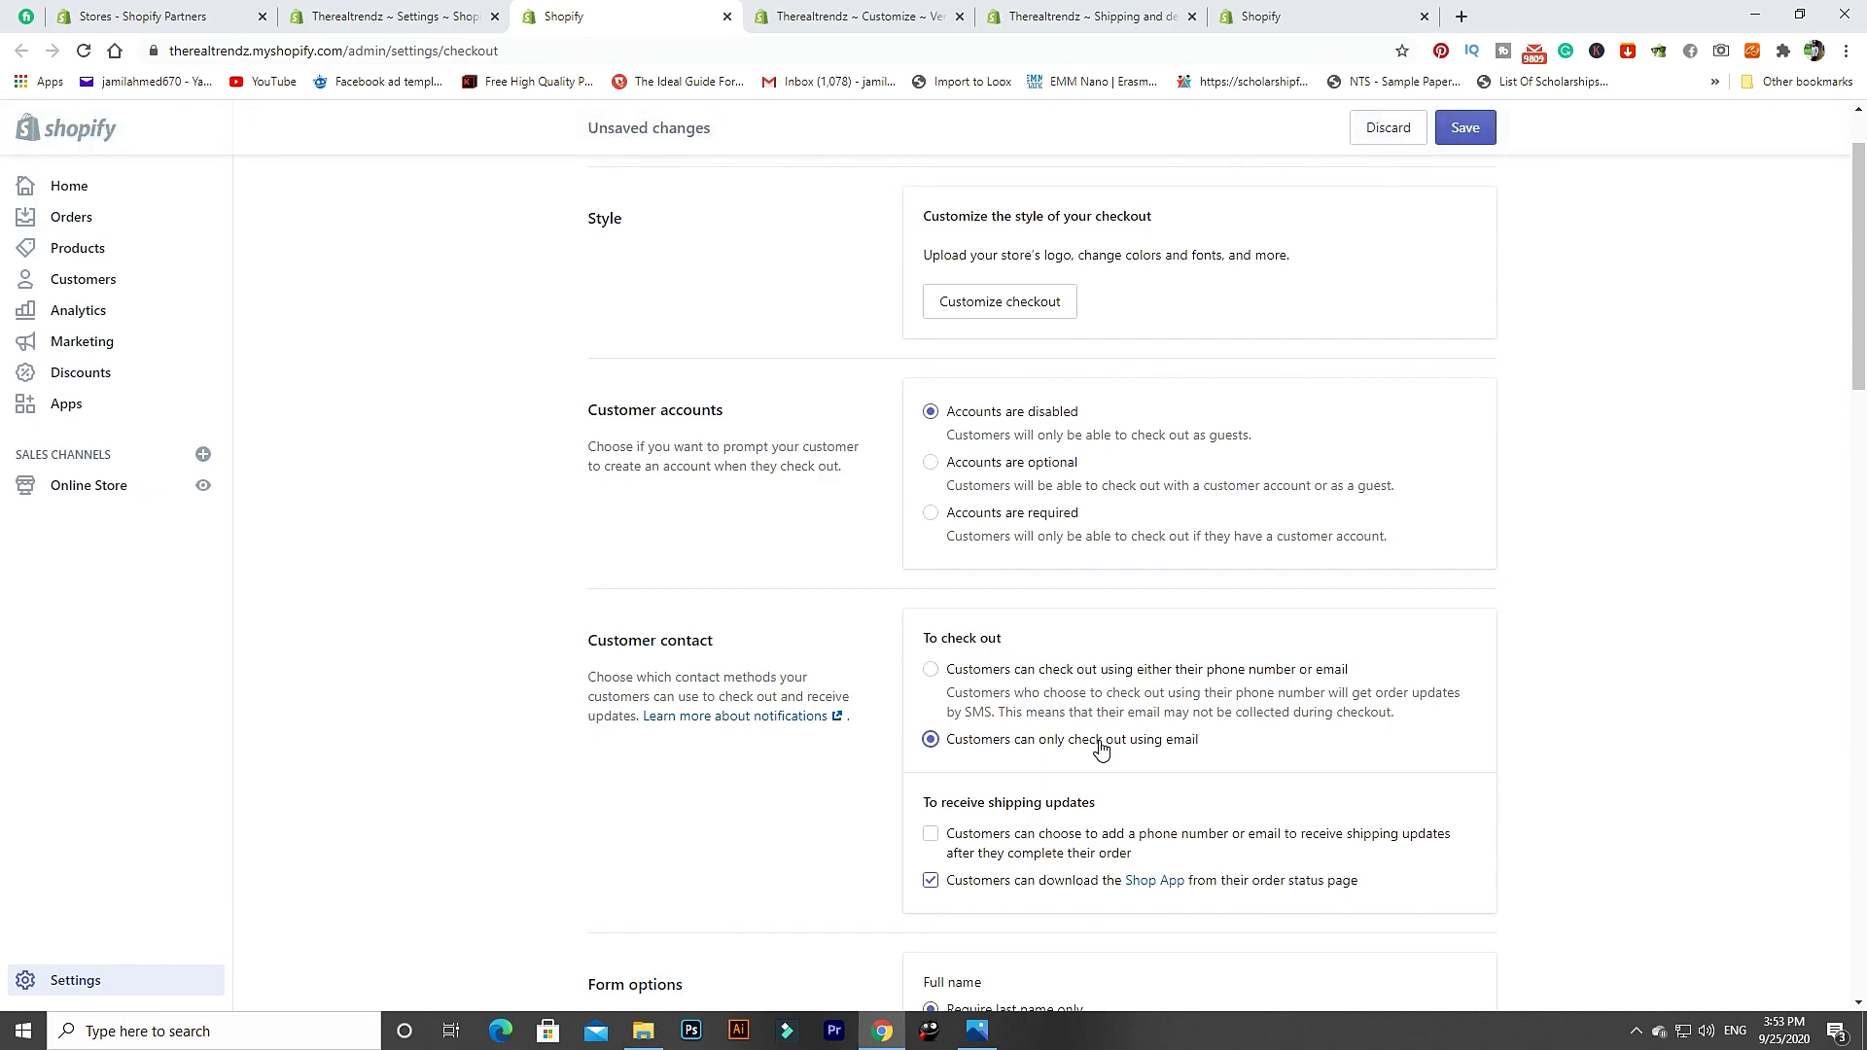
{"action": "left_click", "coordinate": [937, 678]}
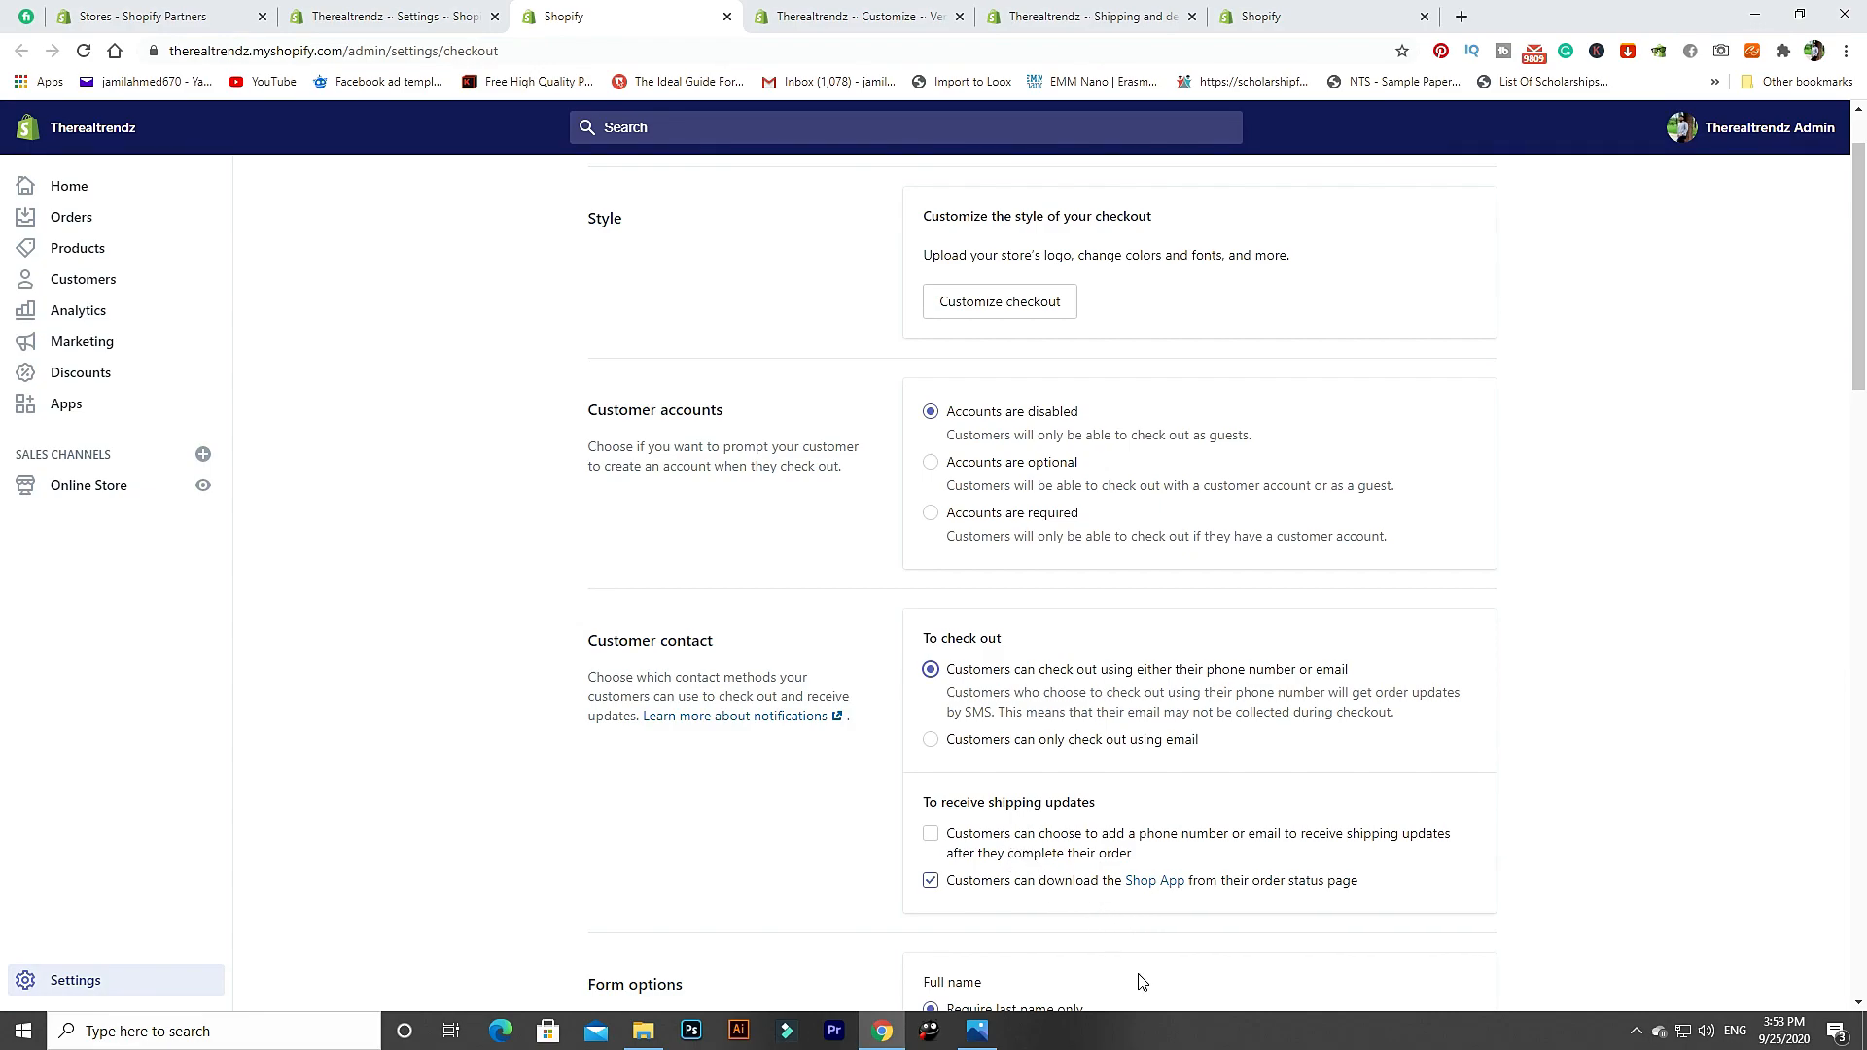
Set the checkout form's full name option to require first and last name.
{"action": "scroll", "coordinate": [1118, 931], "scroll_direction": "down", "scroll_amount": 1}
{"action": "scroll", "coordinate": [1118, 930], "scroll_direction": "down", "scroll_amount": 2}
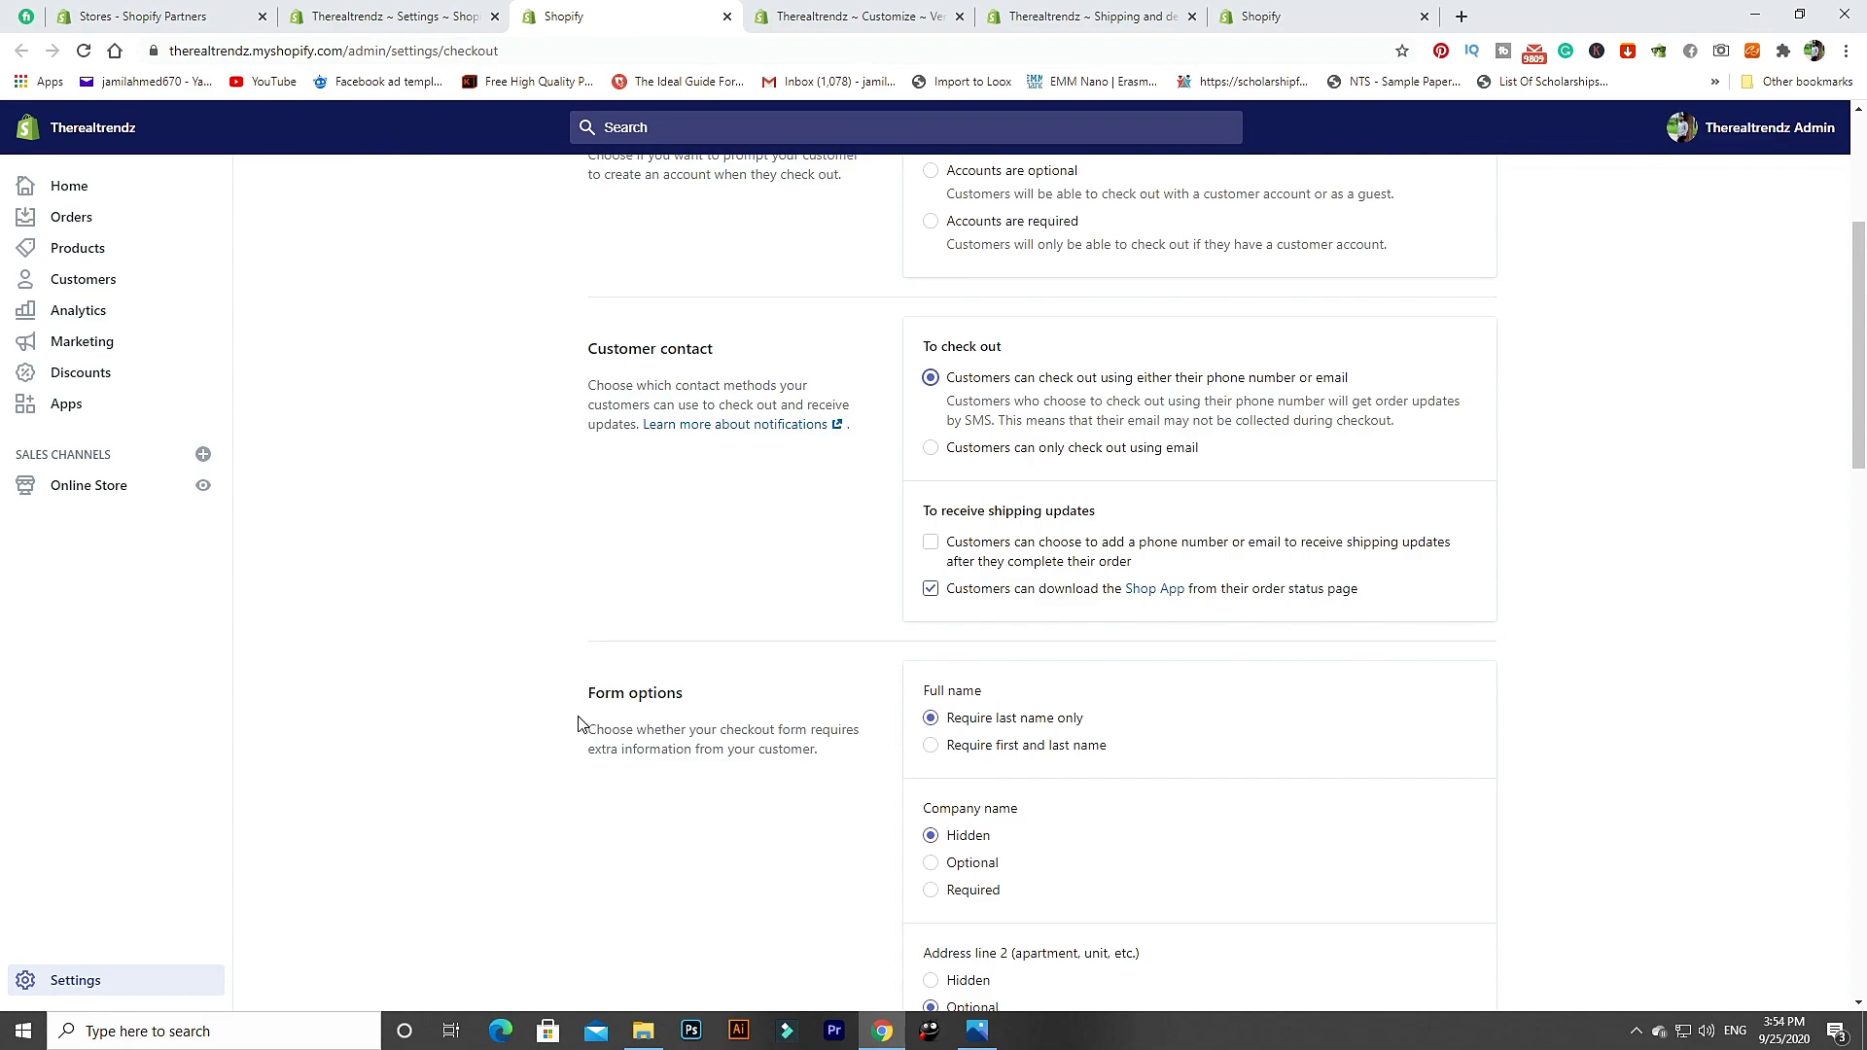
{"action": "left_click", "coordinate": [931, 746]}
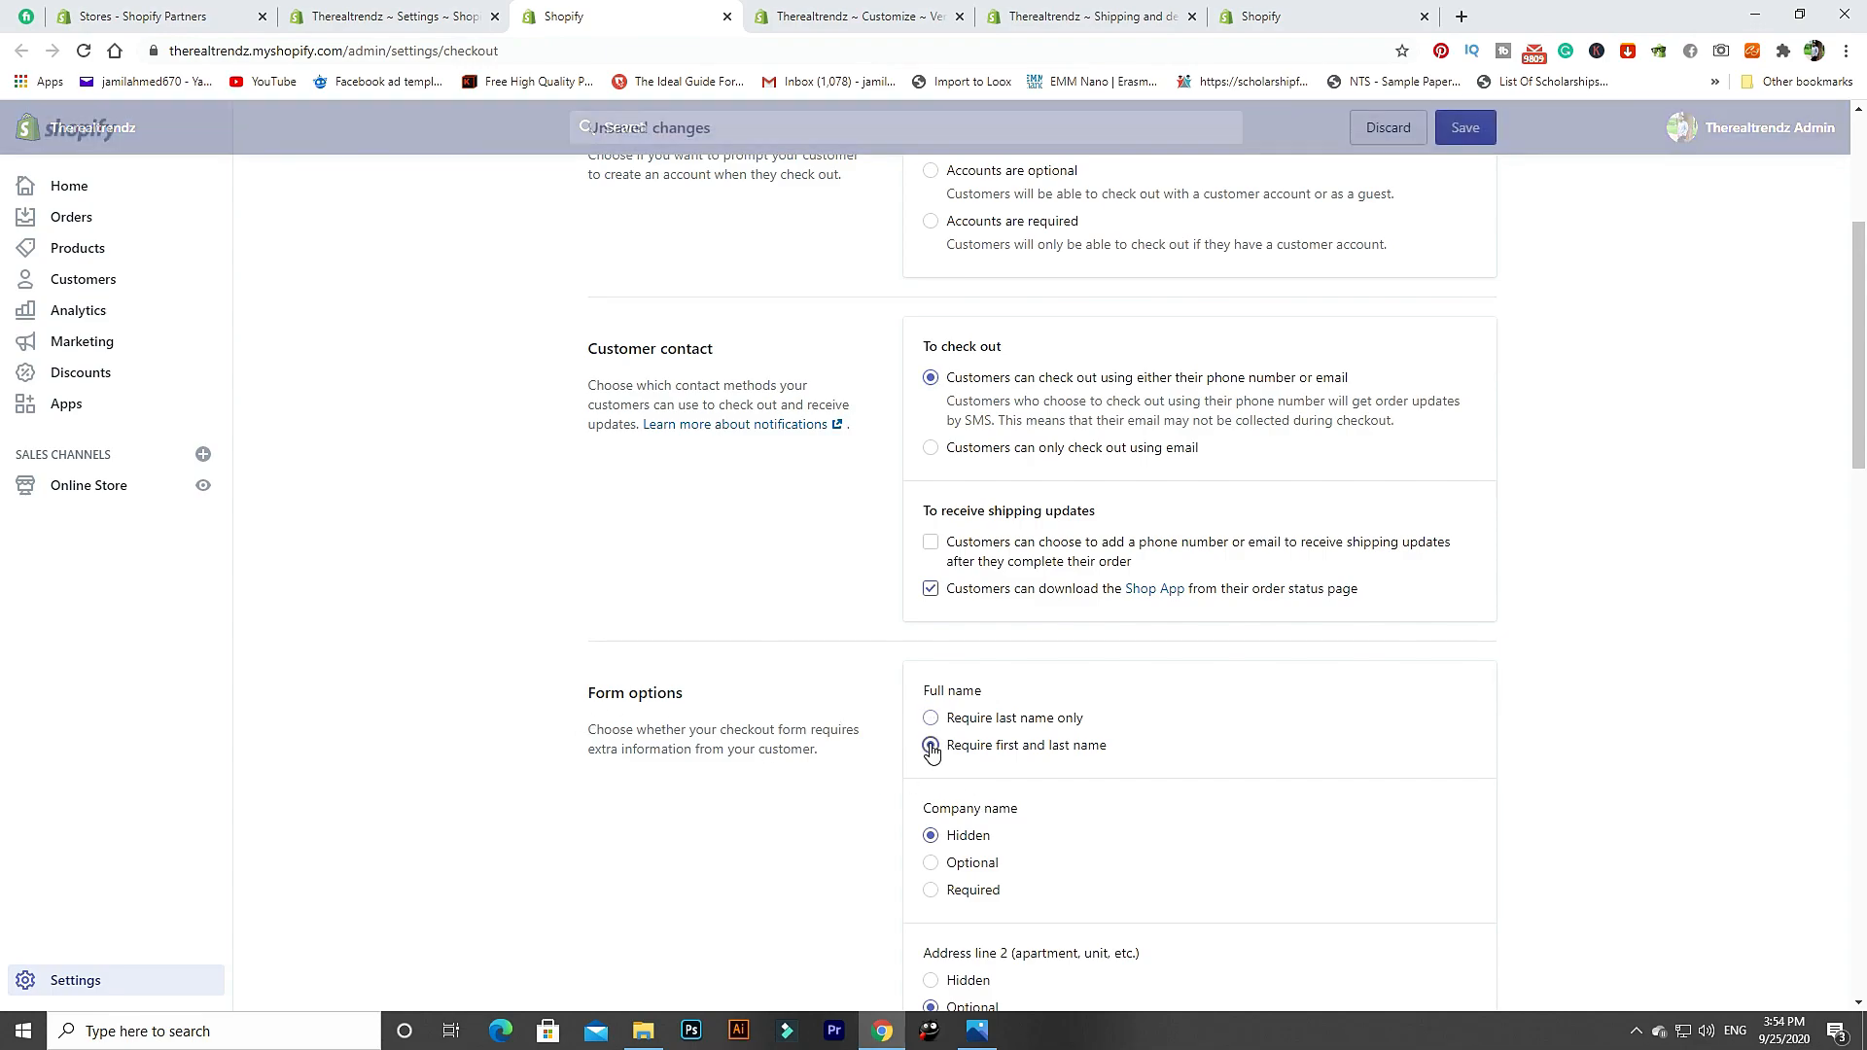
{"action": "left_click", "coordinate": [933, 719]}
{"action": "left_click", "coordinate": [933, 747]}
Examine the remaining form options and the tipping, order processing, additional scripts, email marketing and abandoned checkout settings.
{"action": "scroll", "coordinate": [859, 809], "scroll_direction": "down", "scroll_amount": 2}
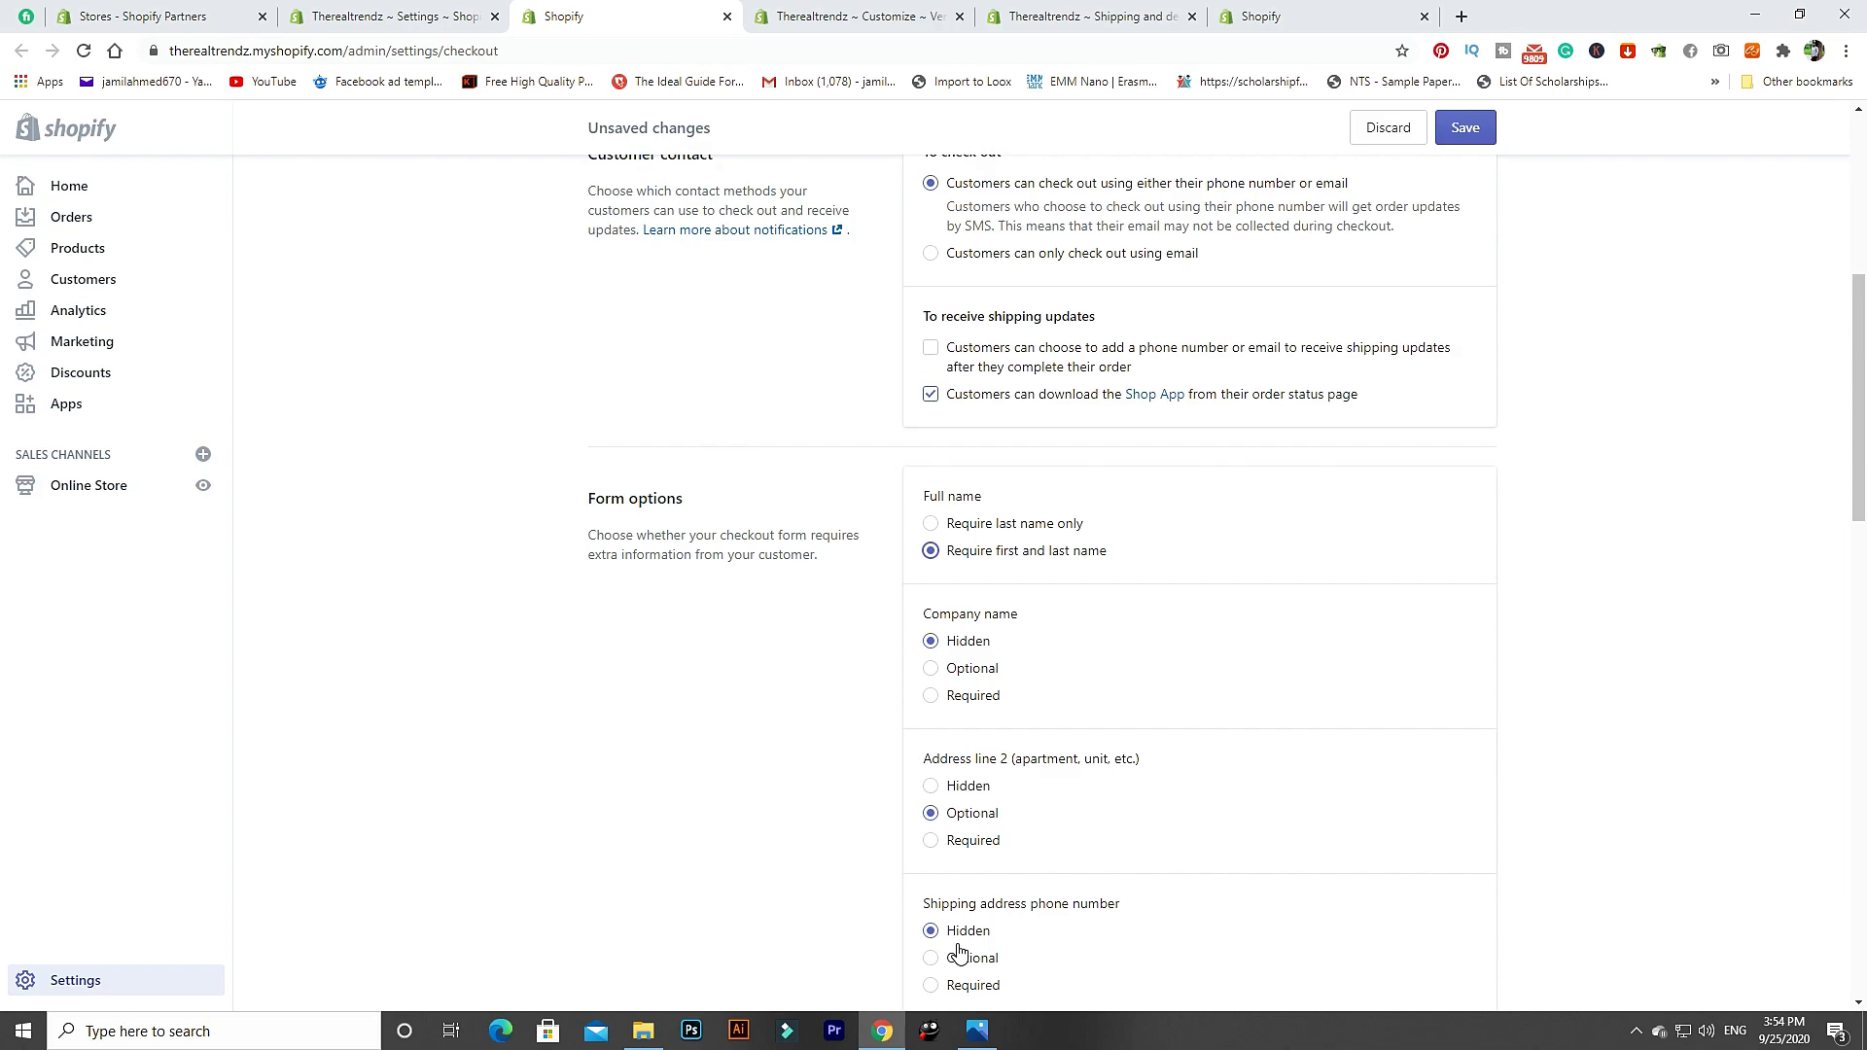
{"action": "scroll", "coordinate": [970, 950], "scroll_direction": "down", "scroll_amount": 3}
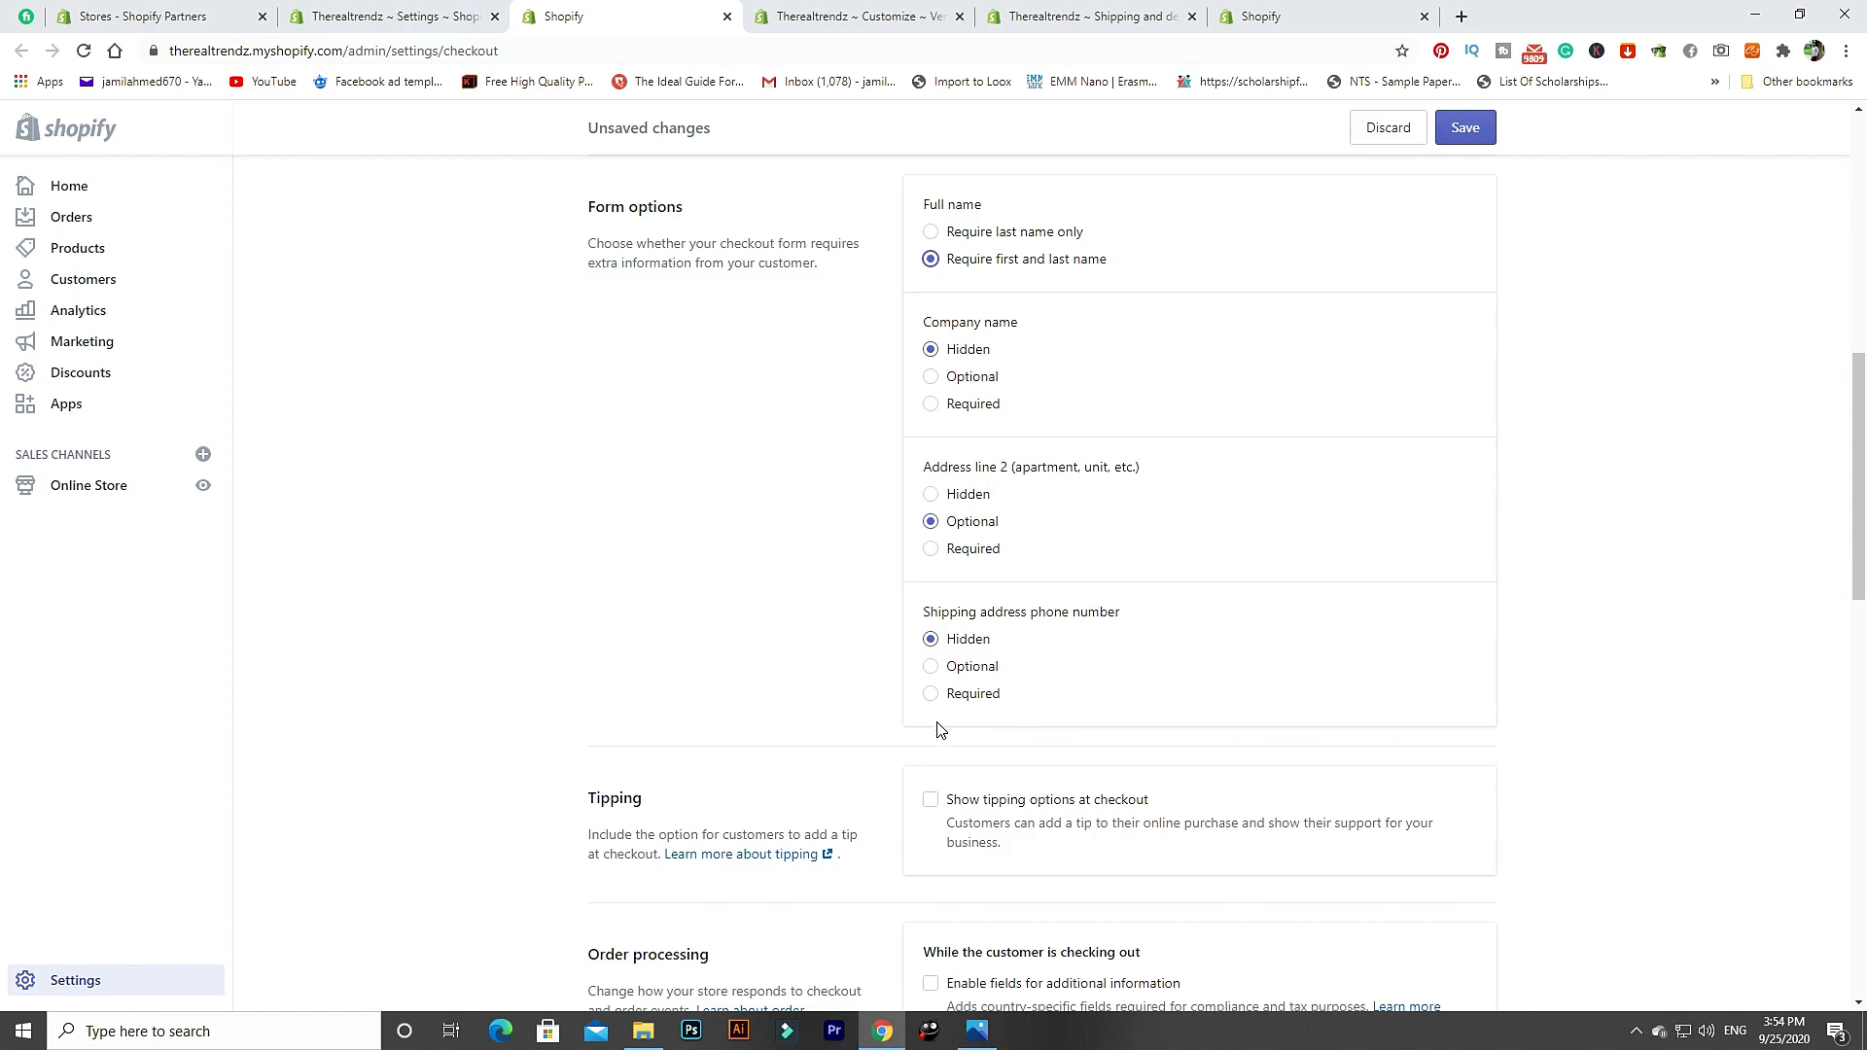
{"action": "scroll", "coordinate": [800, 754], "scroll_direction": "down", "scroll_amount": 1}
{"action": "scroll", "coordinate": [800, 754], "scroll_direction": "down", "scroll_amount": 1}
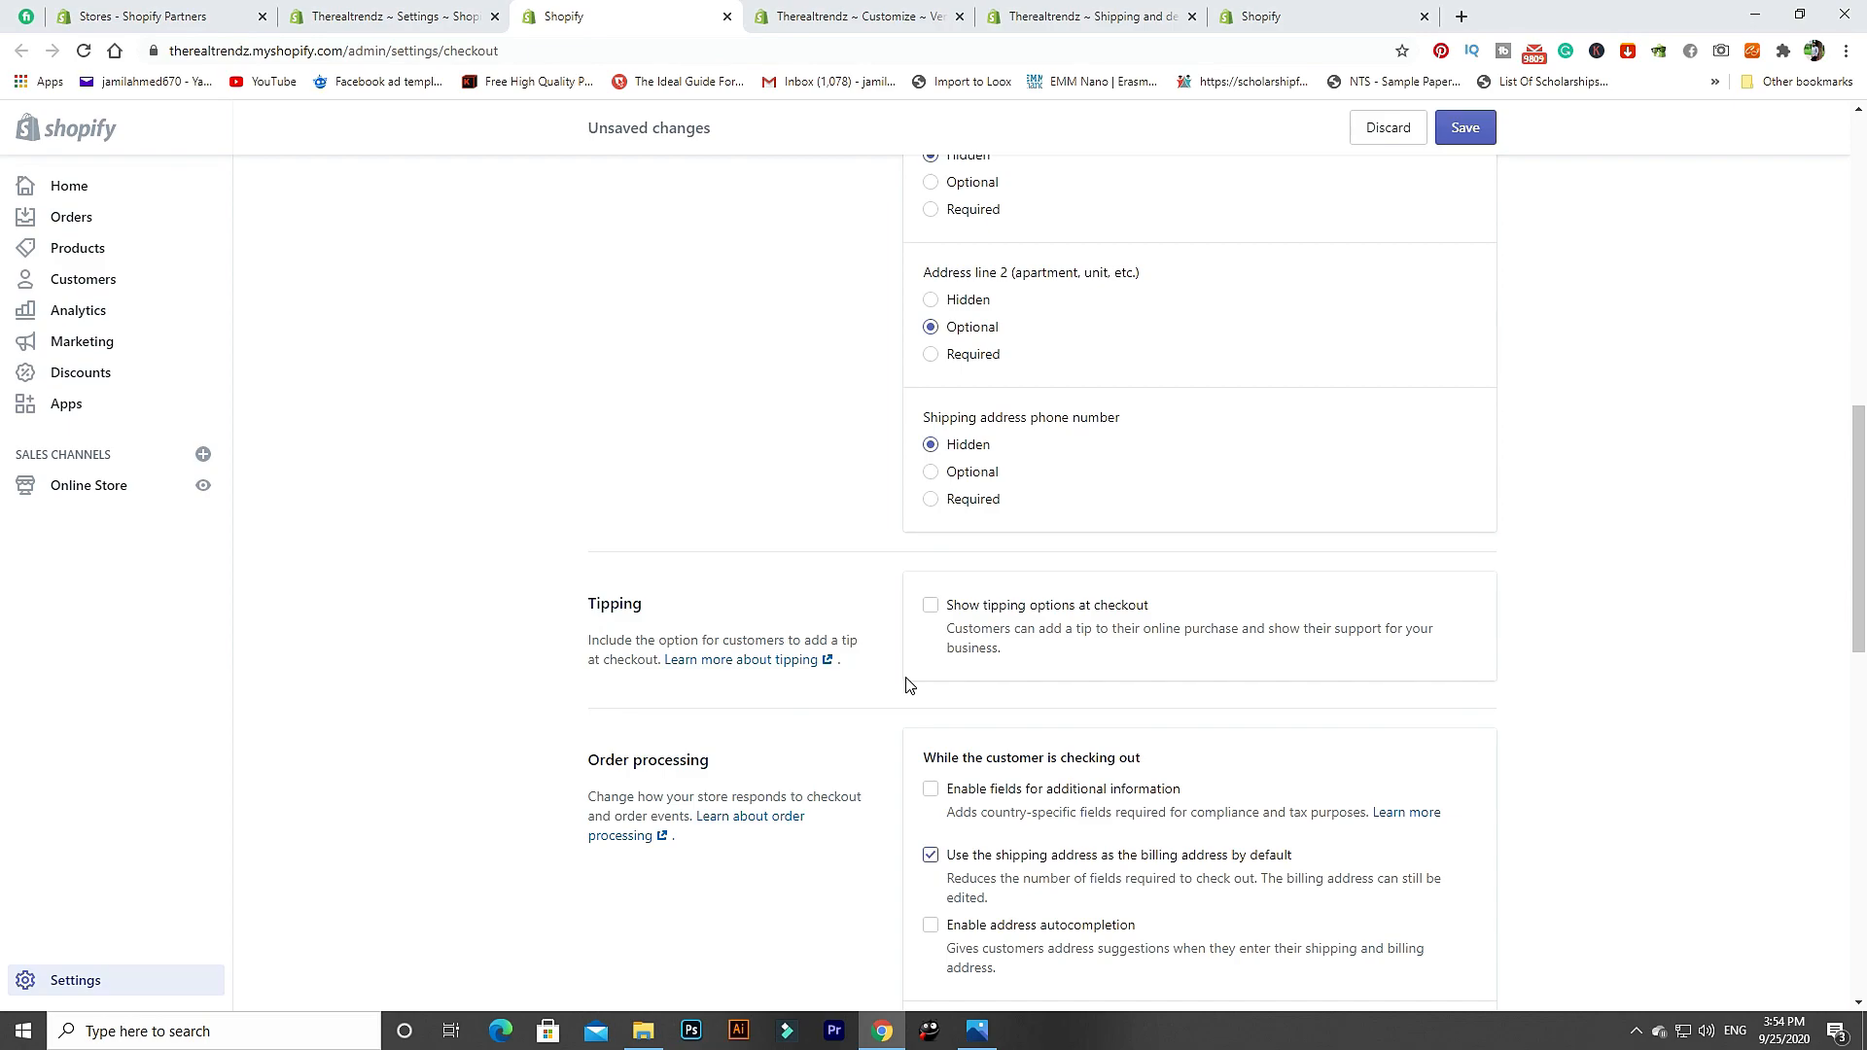
{"action": "scroll", "coordinate": [833, 750], "scroll_direction": "down", "scroll_amount": 3}
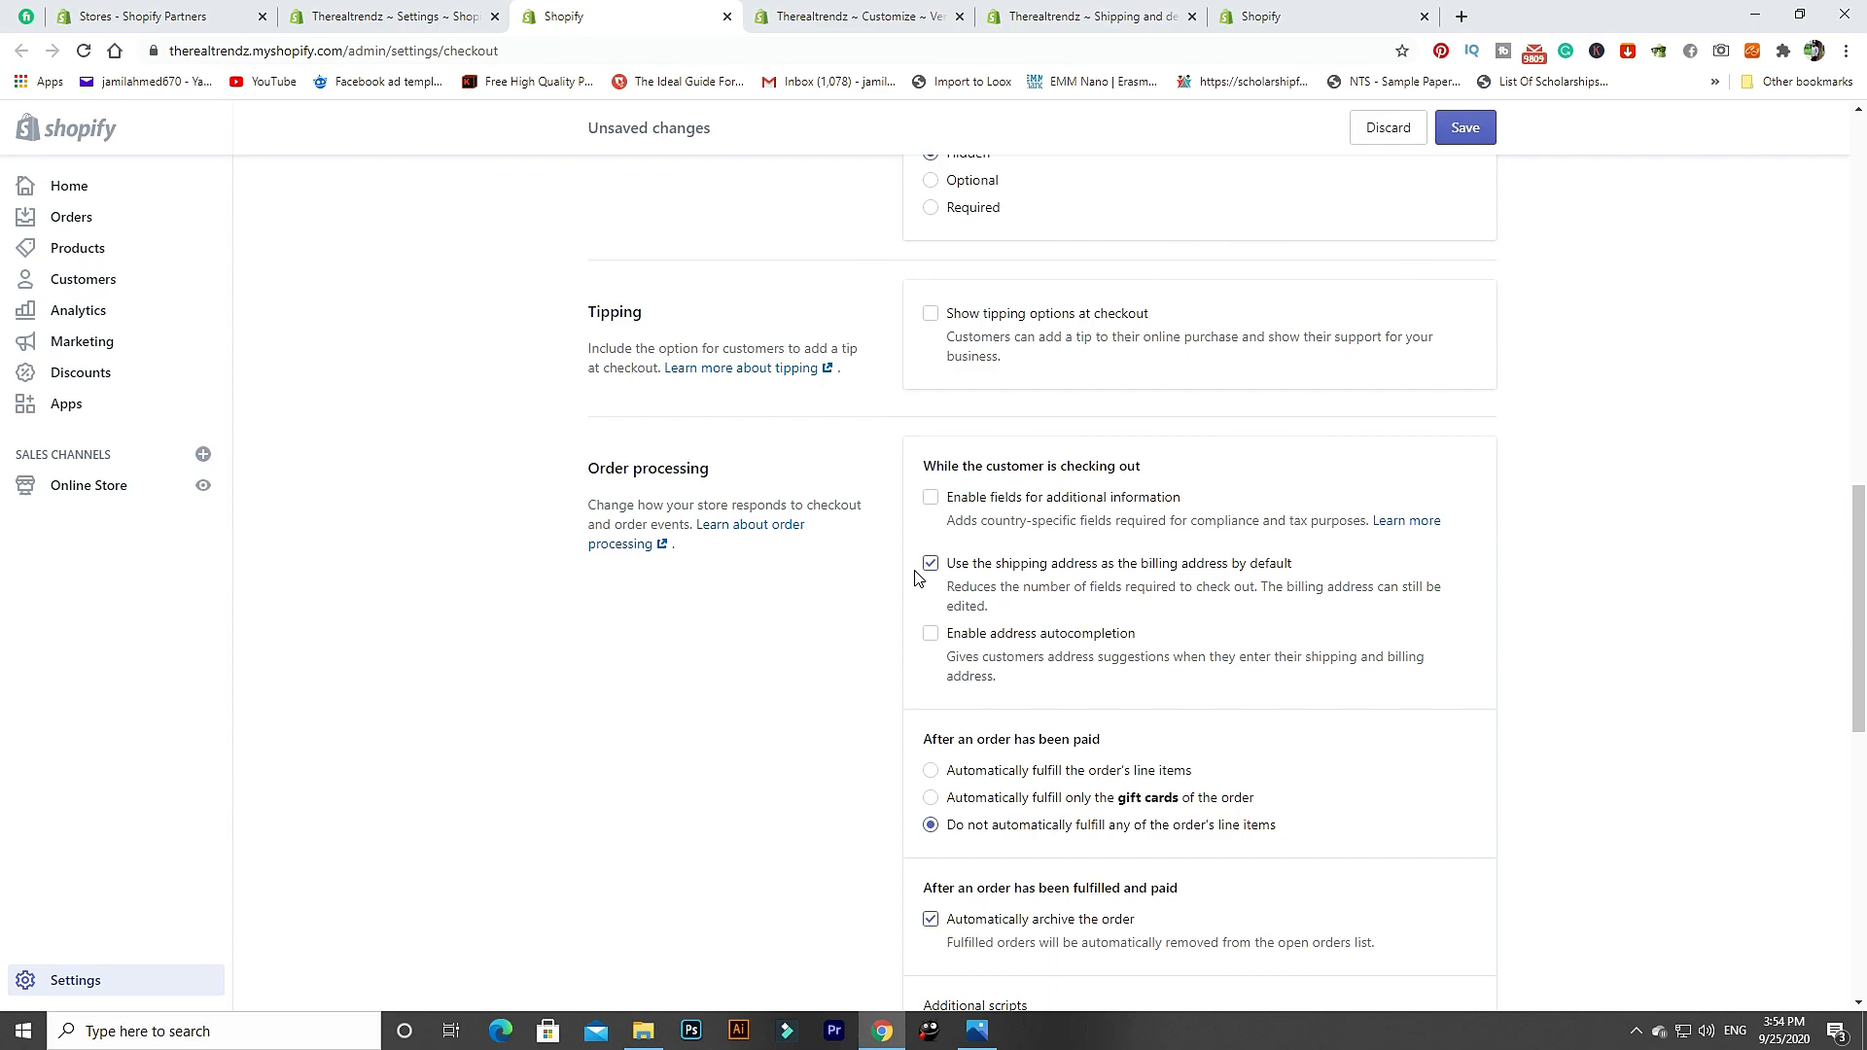
{"action": "scroll", "coordinate": [1079, 594], "scroll_direction": "down", "scroll_amount": 8}
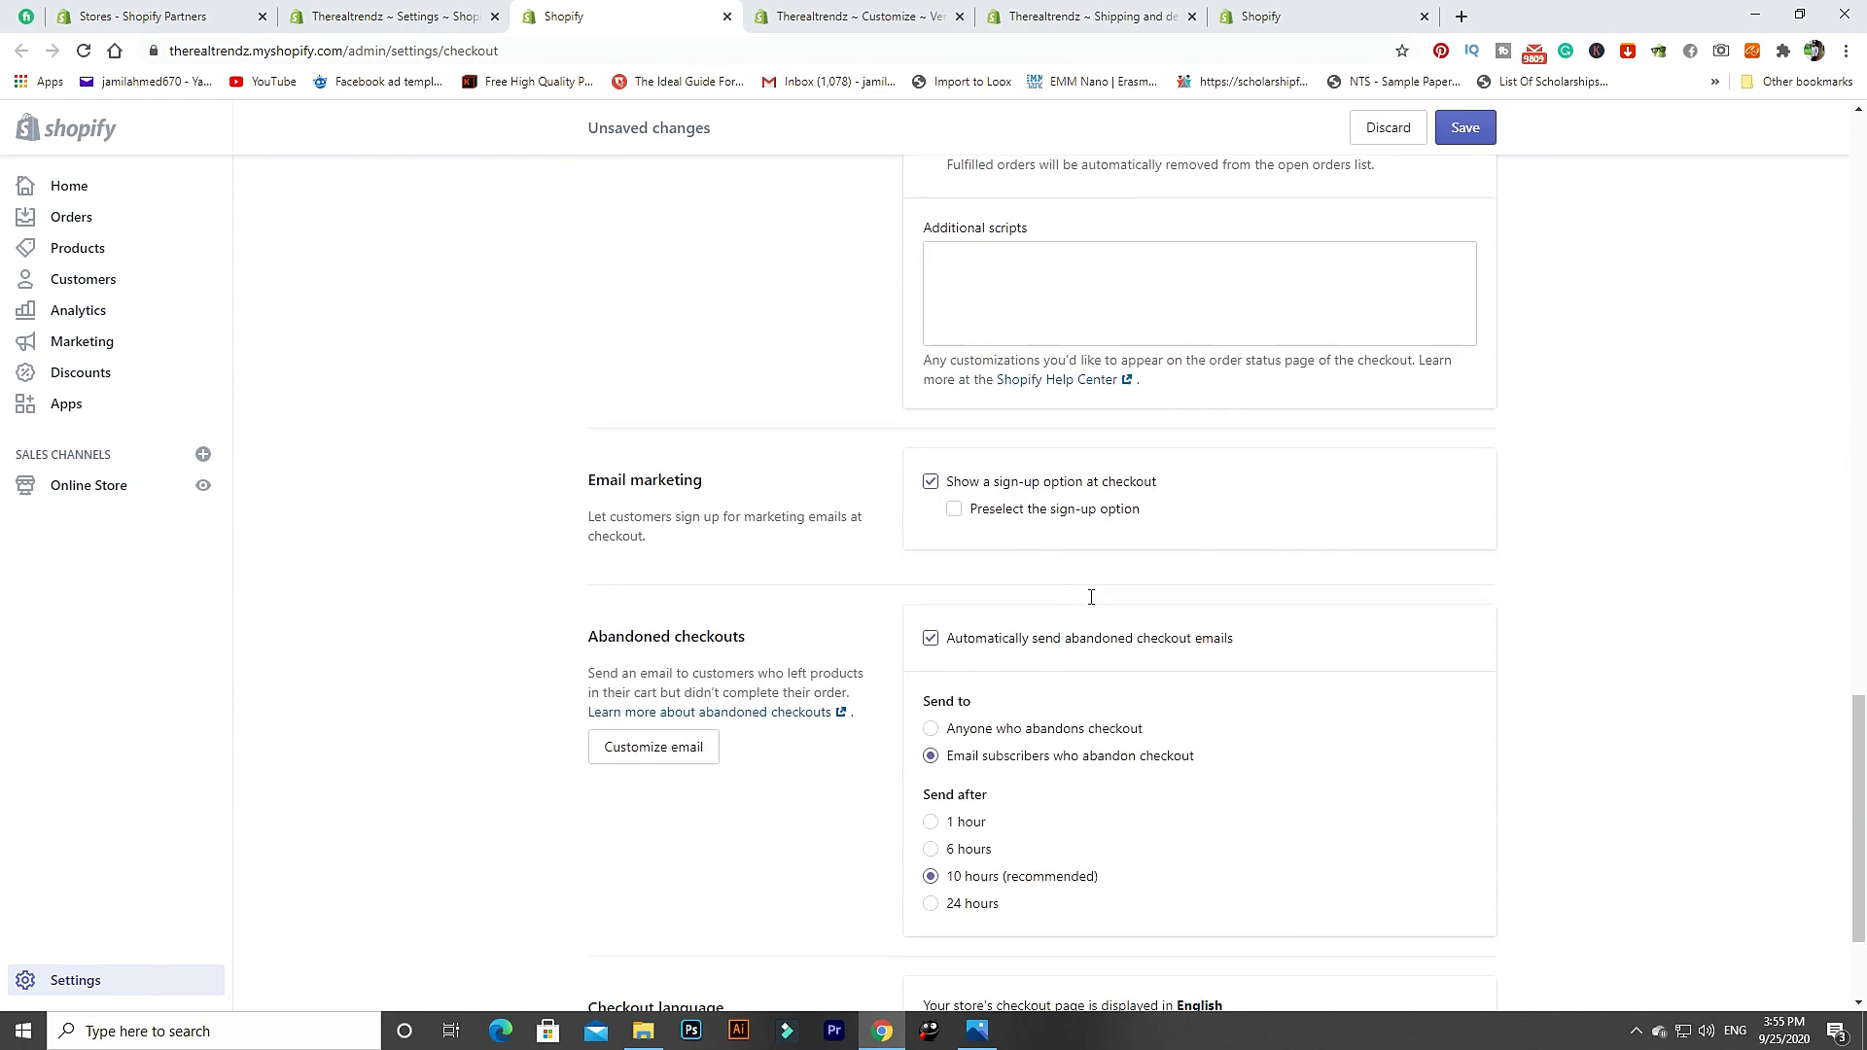
{"action": "scroll", "coordinate": [1091, 604], "scroll_direction": "up", "scroll_amount": 5}
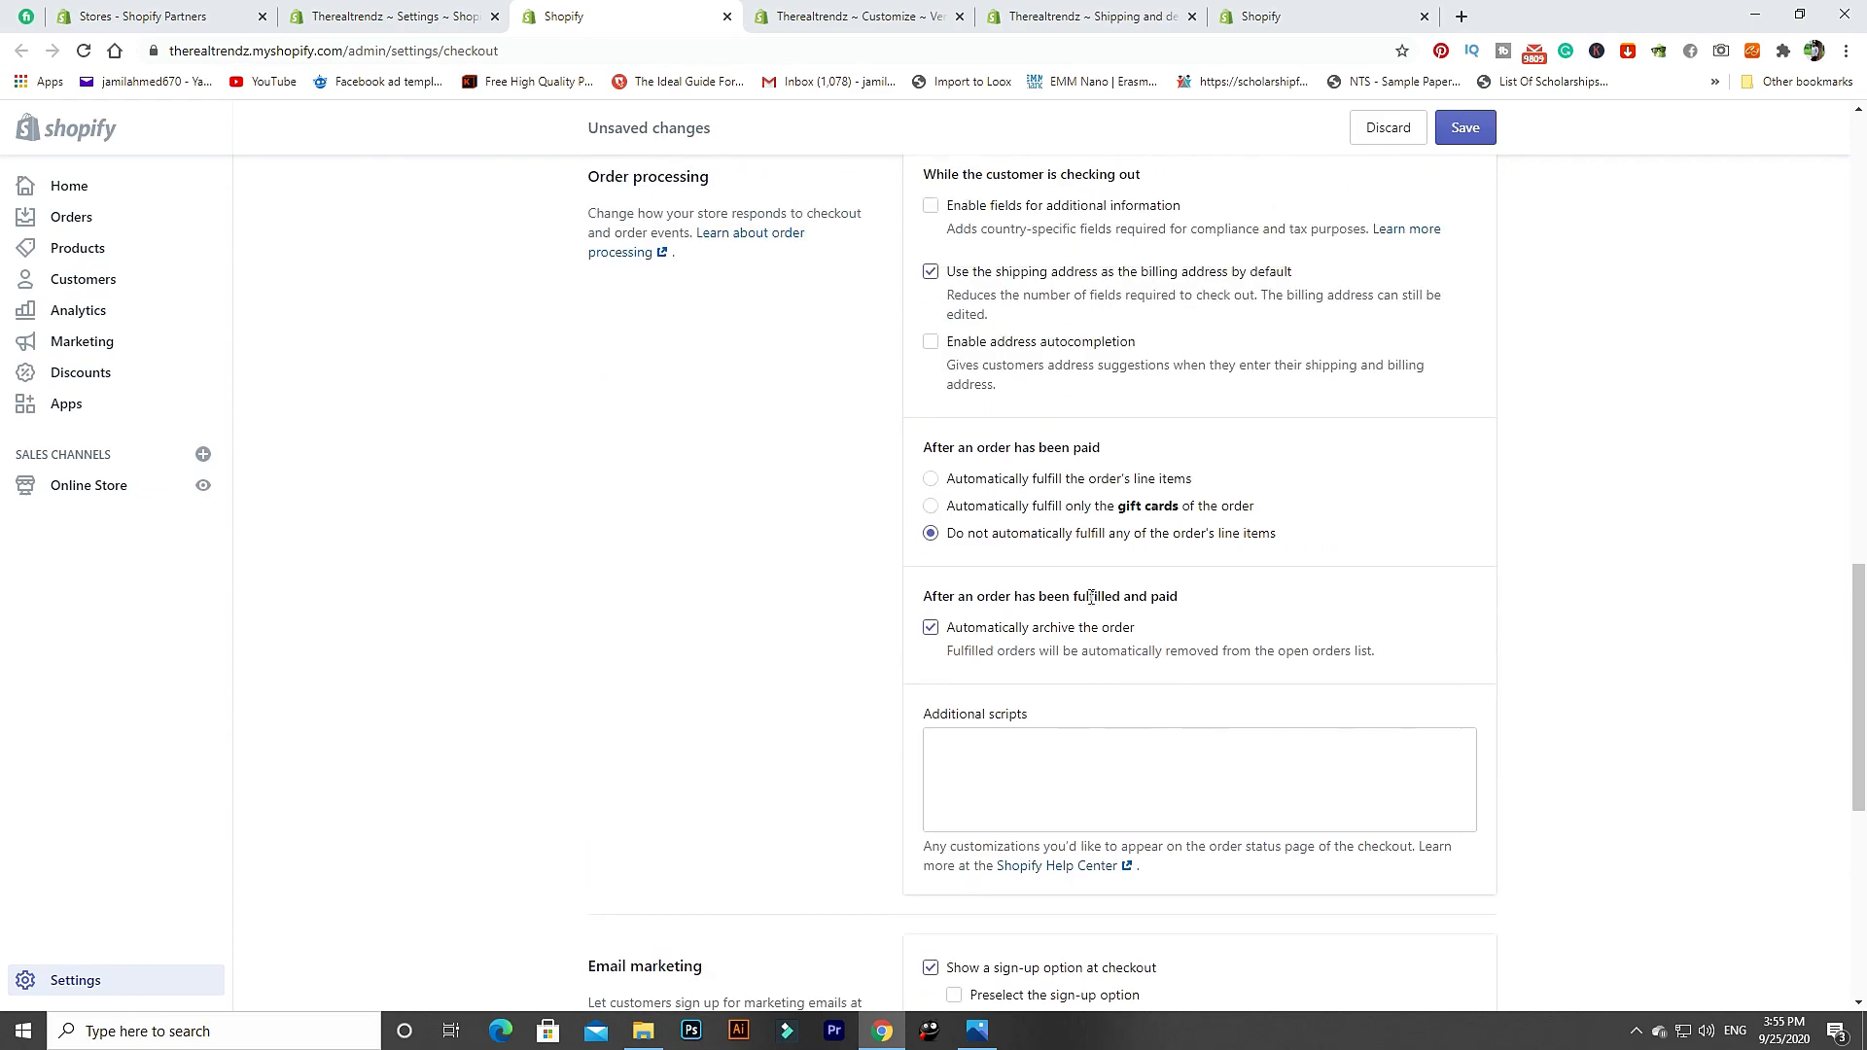
{"action": "scroll", "coordinate": [1091, 604], "scroll_direction": "down", "scroll_amount": 4}
{"action": "scroll", "coordinate": [1092, 604], "scroll_direction": "up", "scroll_amount": 2}
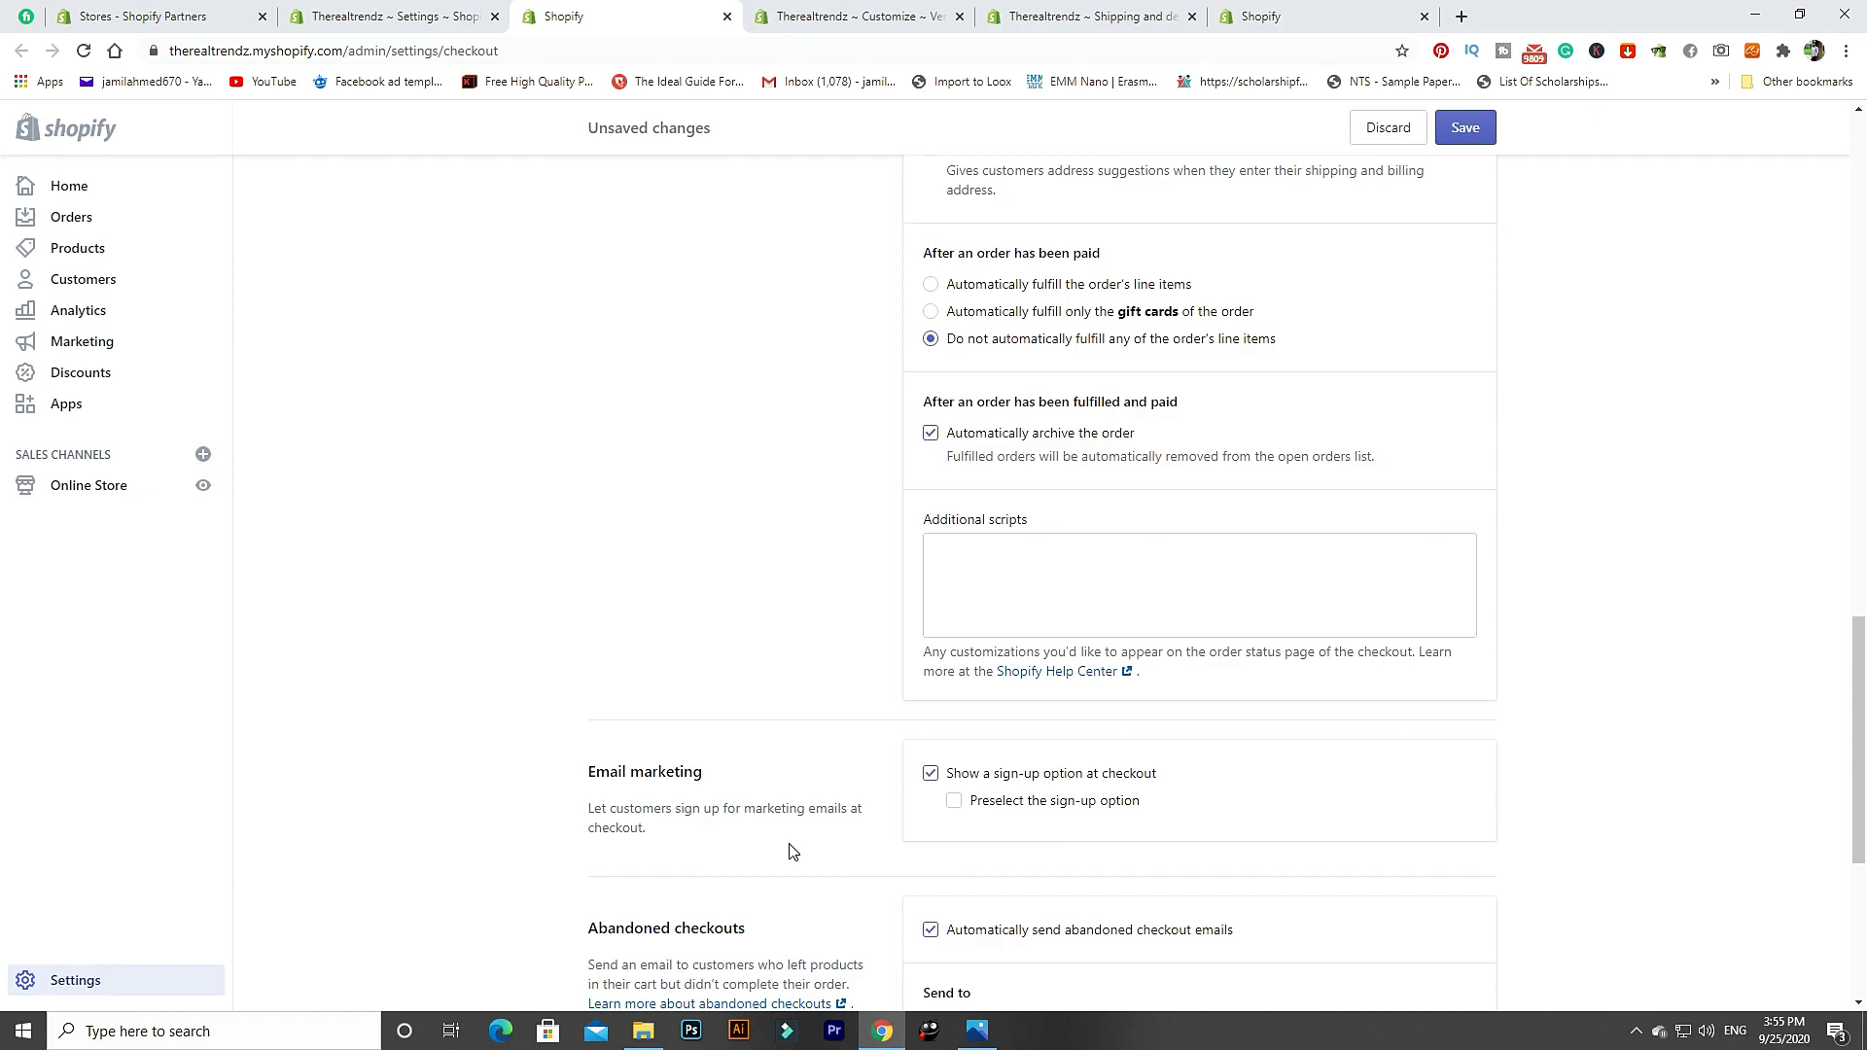
{"action": "scroll", "coordinate": [790, 852], "scroll_direction": "down", "scroll_amount": 1}
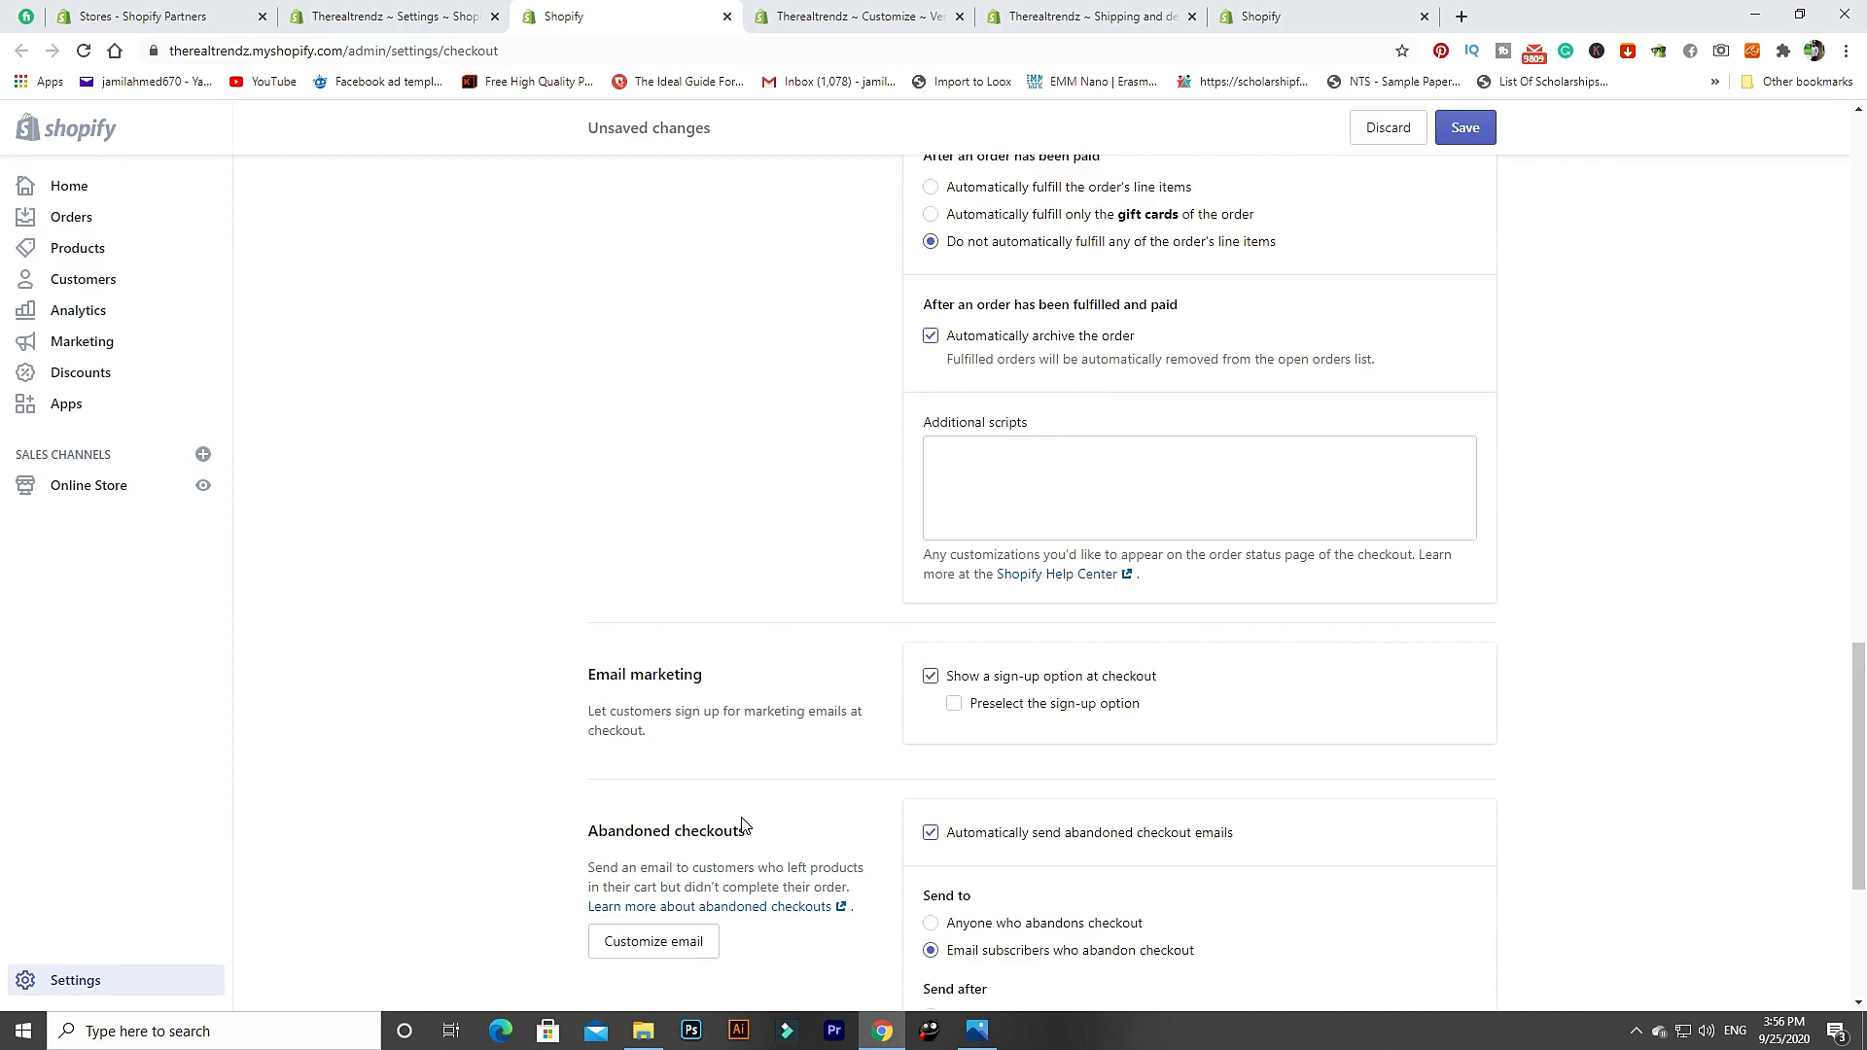
Close the checkout settings and checkout customization pages, and return to the settings overview.
{"action": "left_click", "coordinate": [727, 15]}
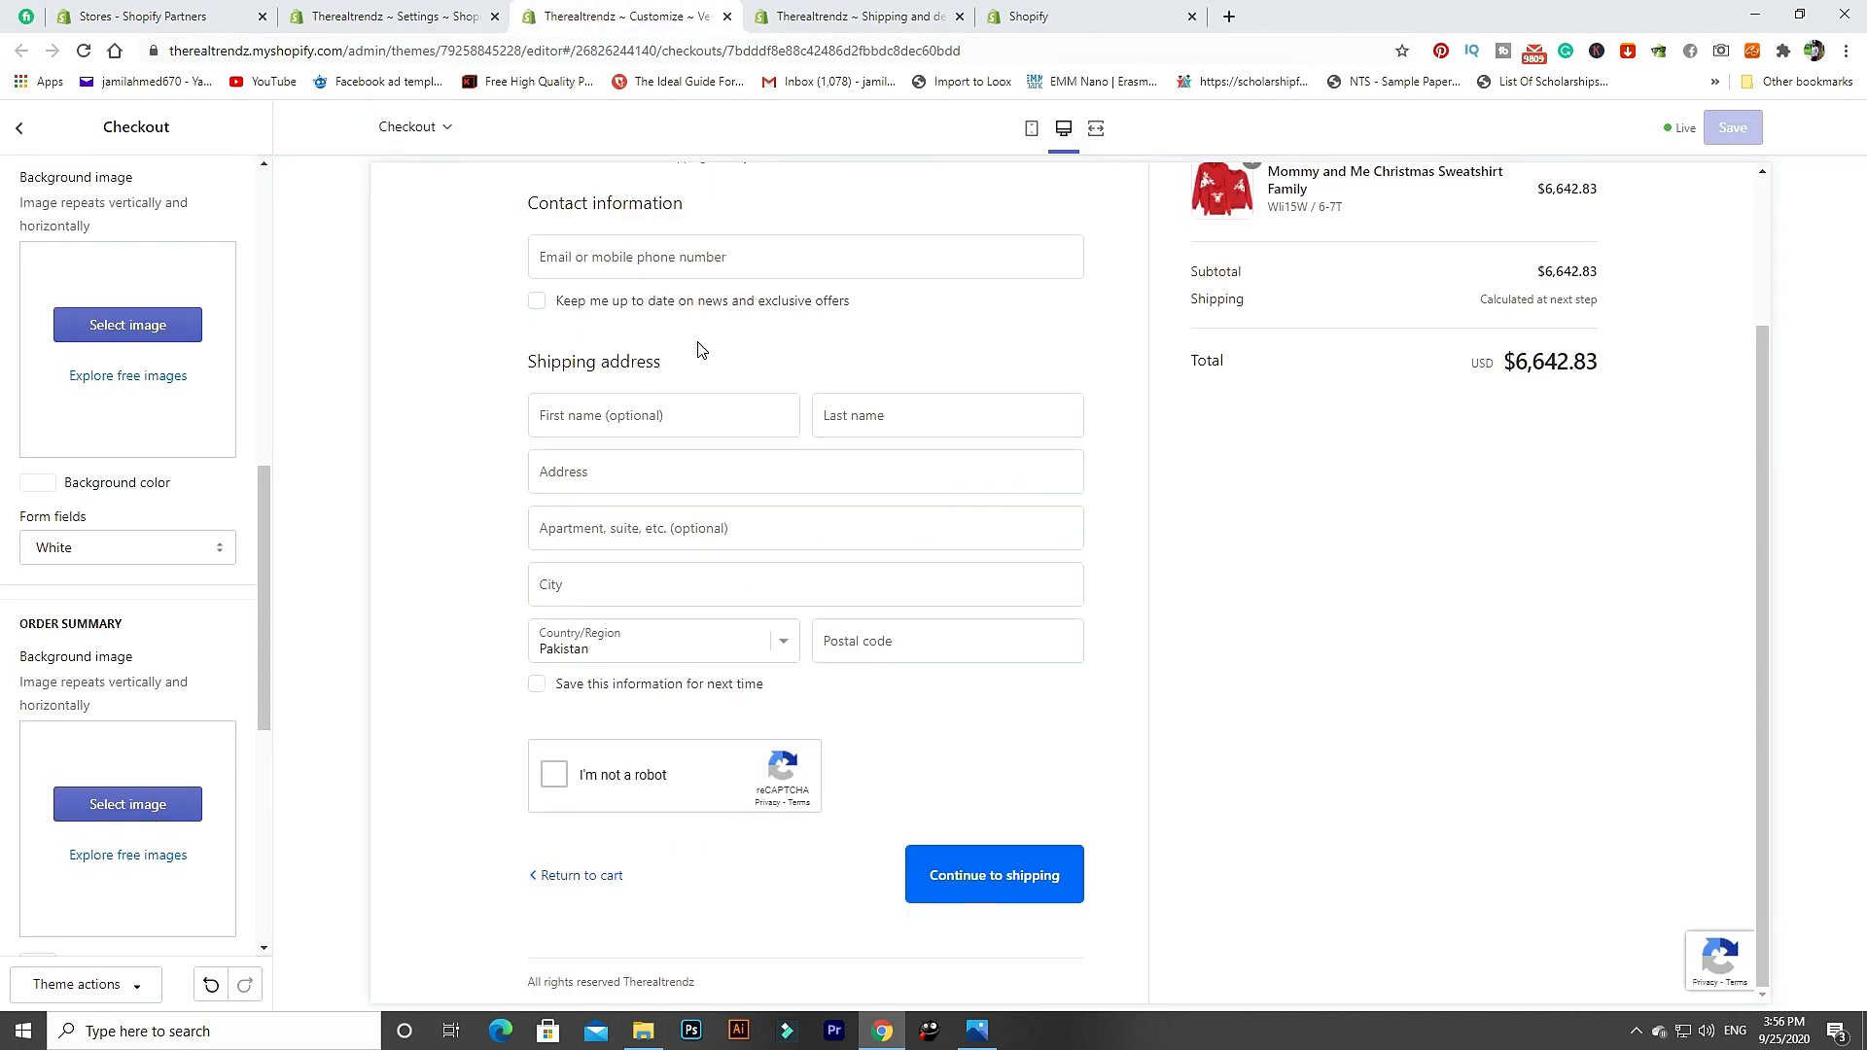
{"action": "left_click", "coordinate": [726, 15]}
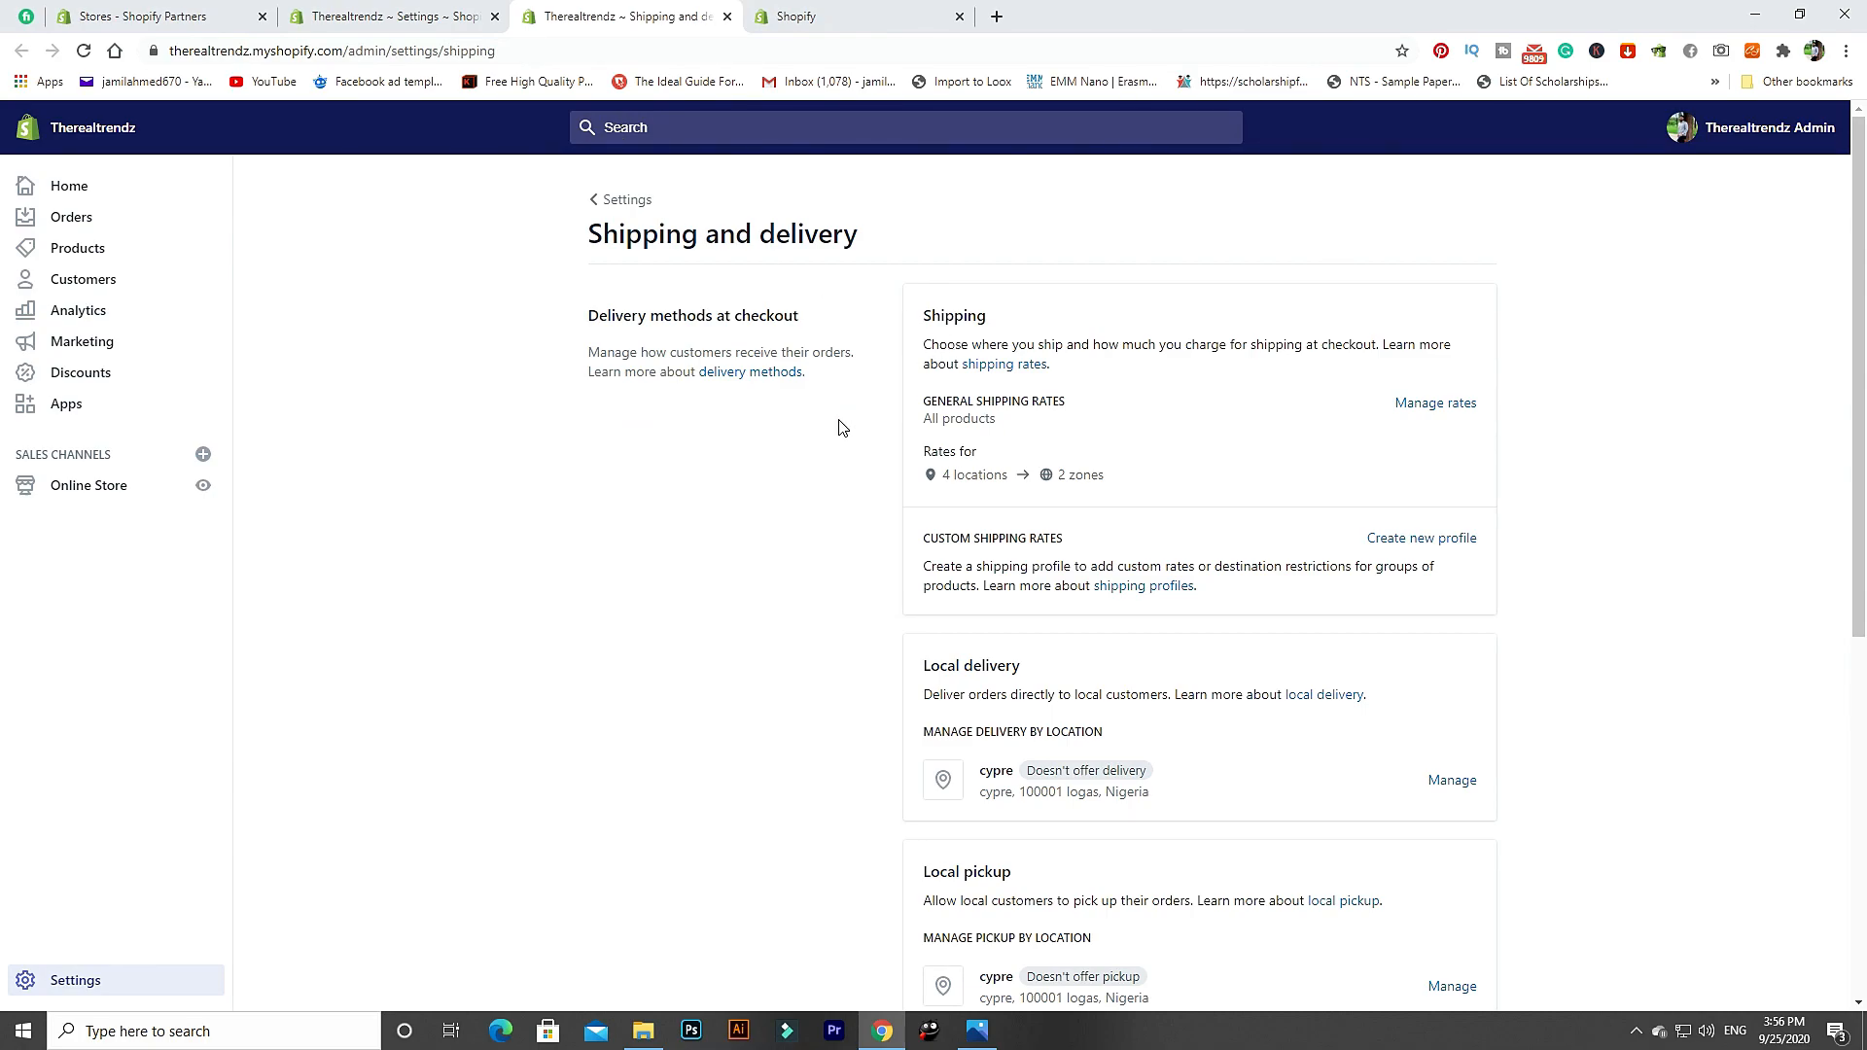
{"action": "left_click", "coordinate": [394, 17]}
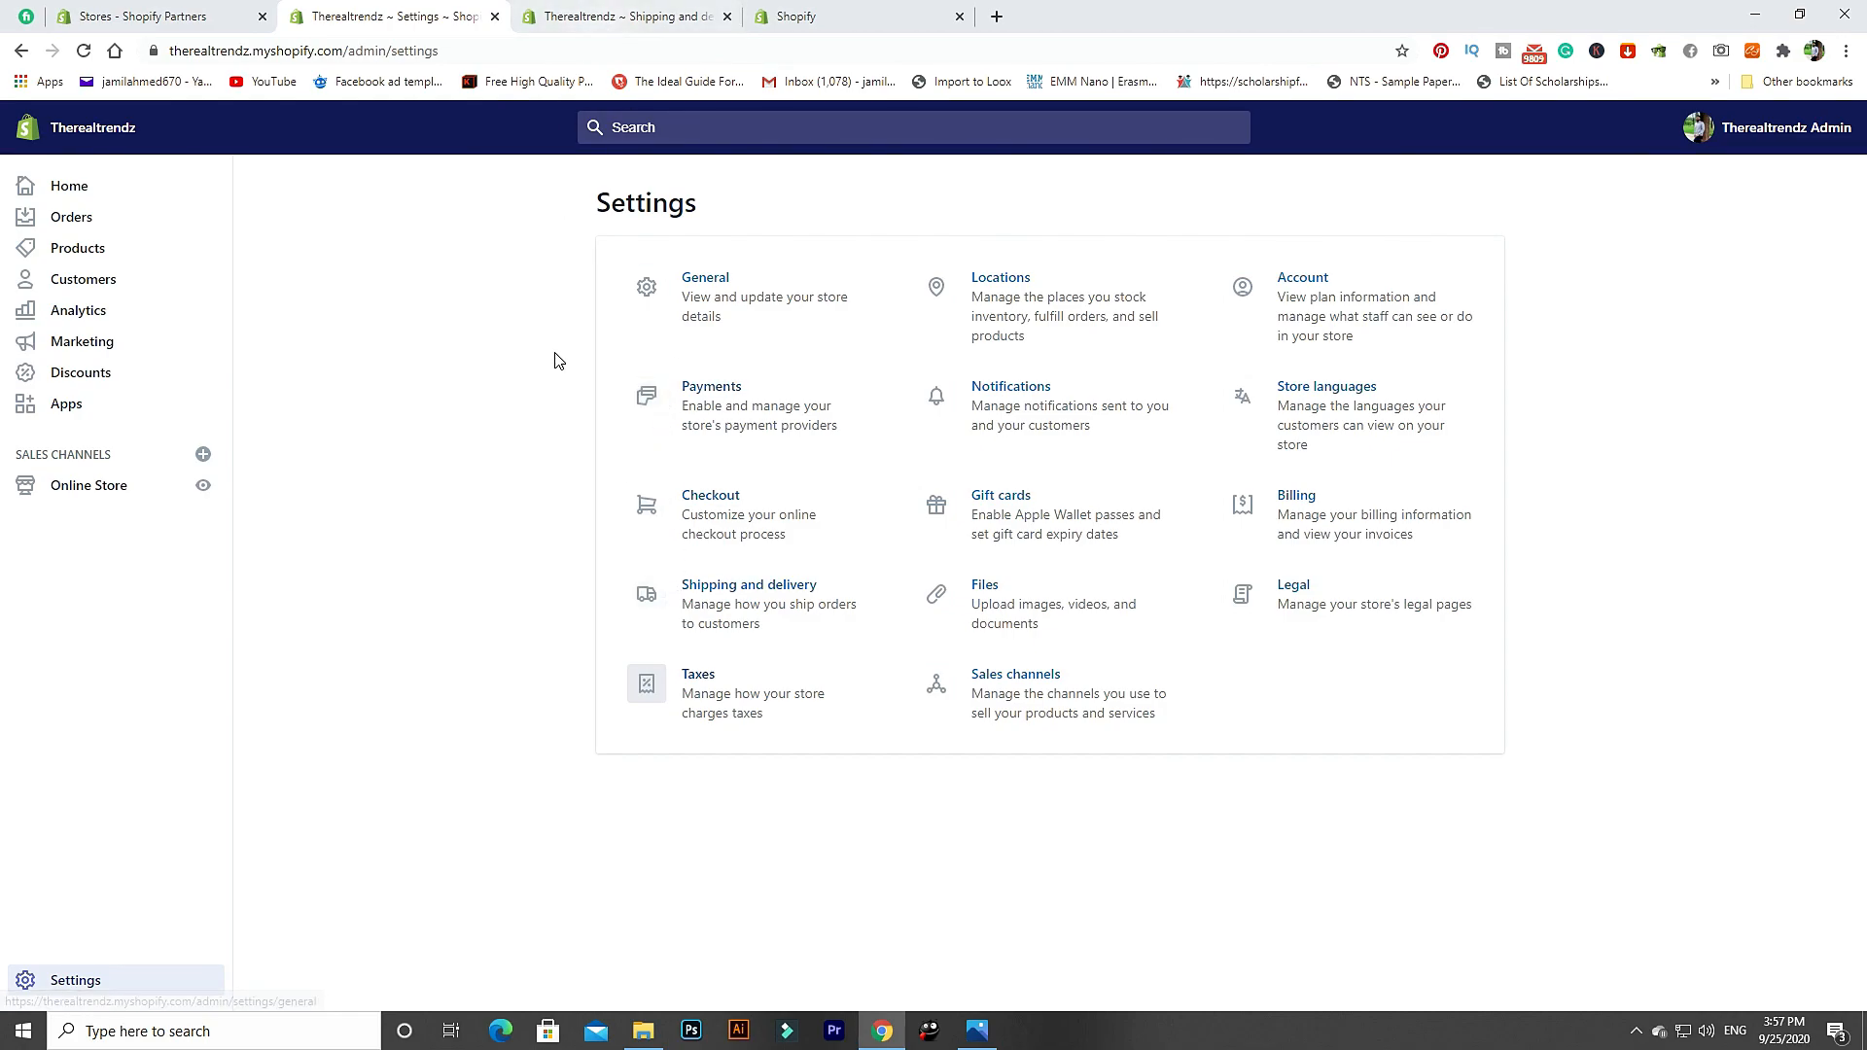
Create a shipping zone named "Fast shipping" covering Pakistan in the general shipping profile.
{"action": "key", "text": "ctrl+Tab"}
{"action": "scroll", "coordinate": [1396, 704], "scroll_direction": "down", "scroll_amount": 1}
{"action": "scroll", "coordinate": [1396, 704], "scroll_direction": "down", "scroll_amount": 3}
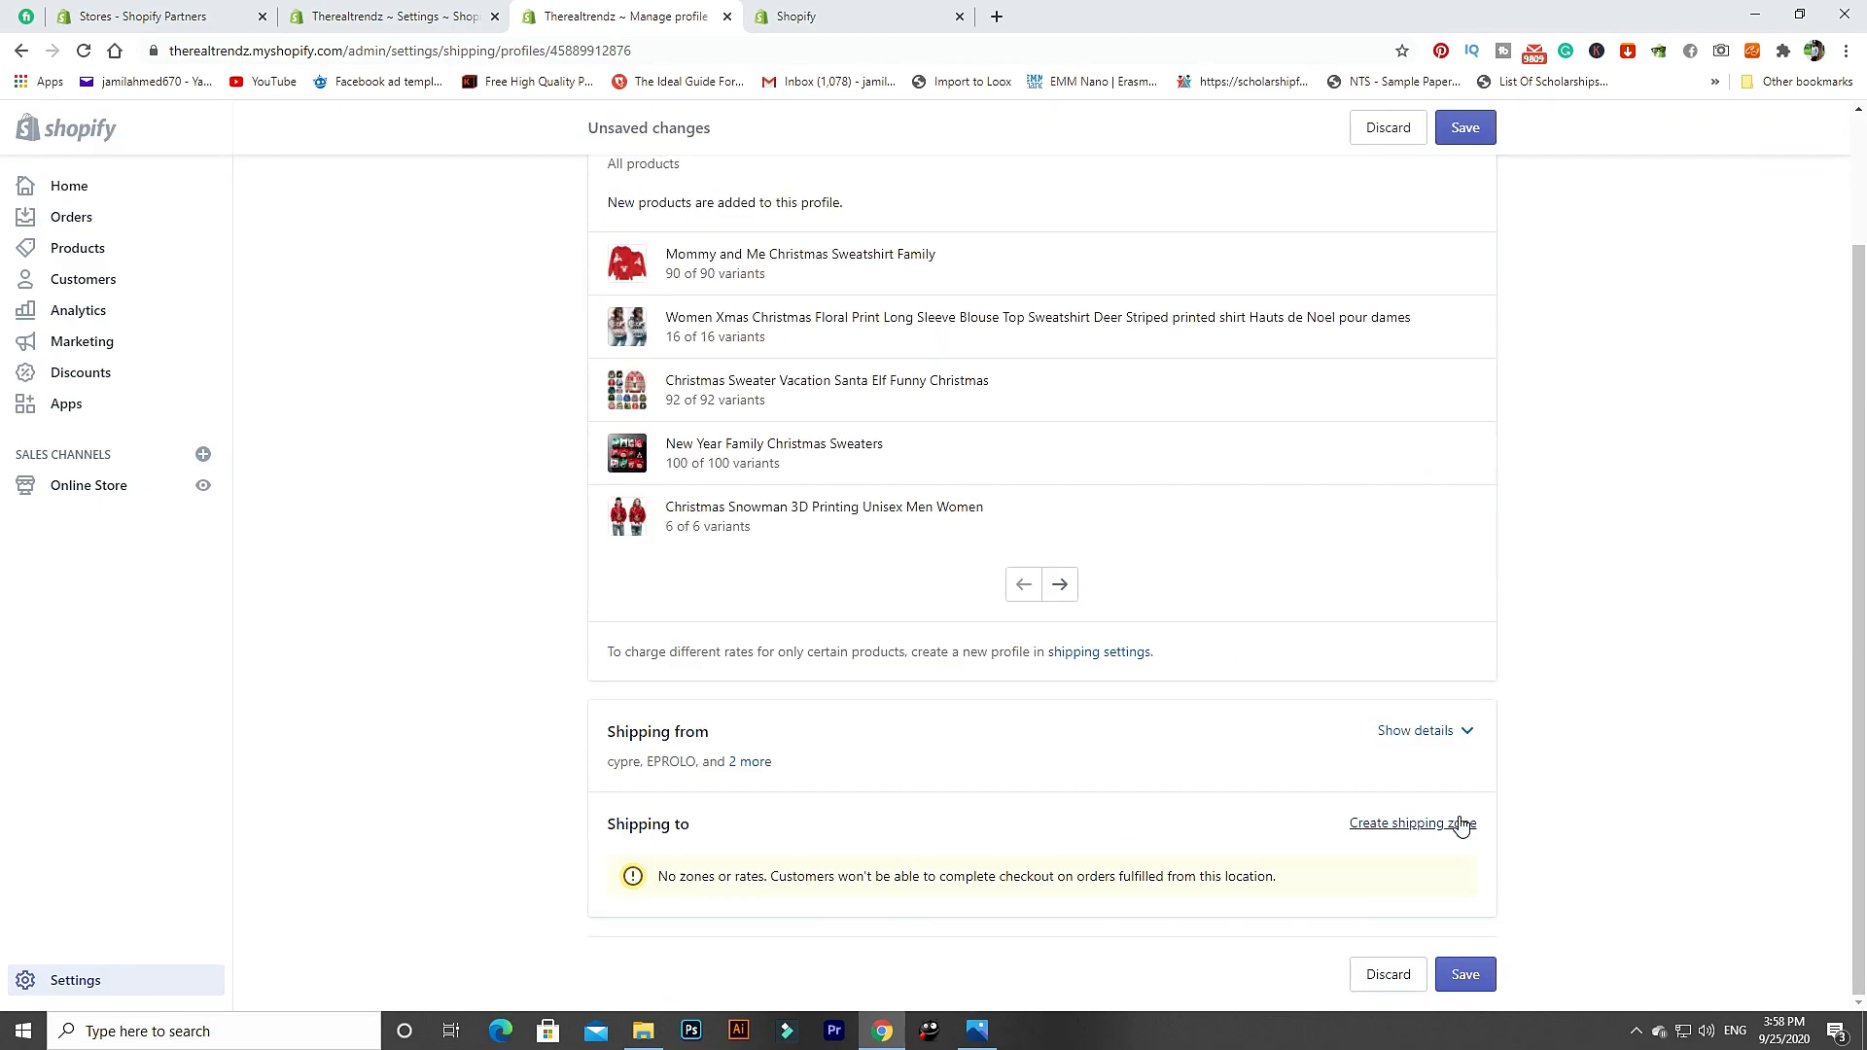
{"action": "left_click", "coordinate": [1462, 824]}
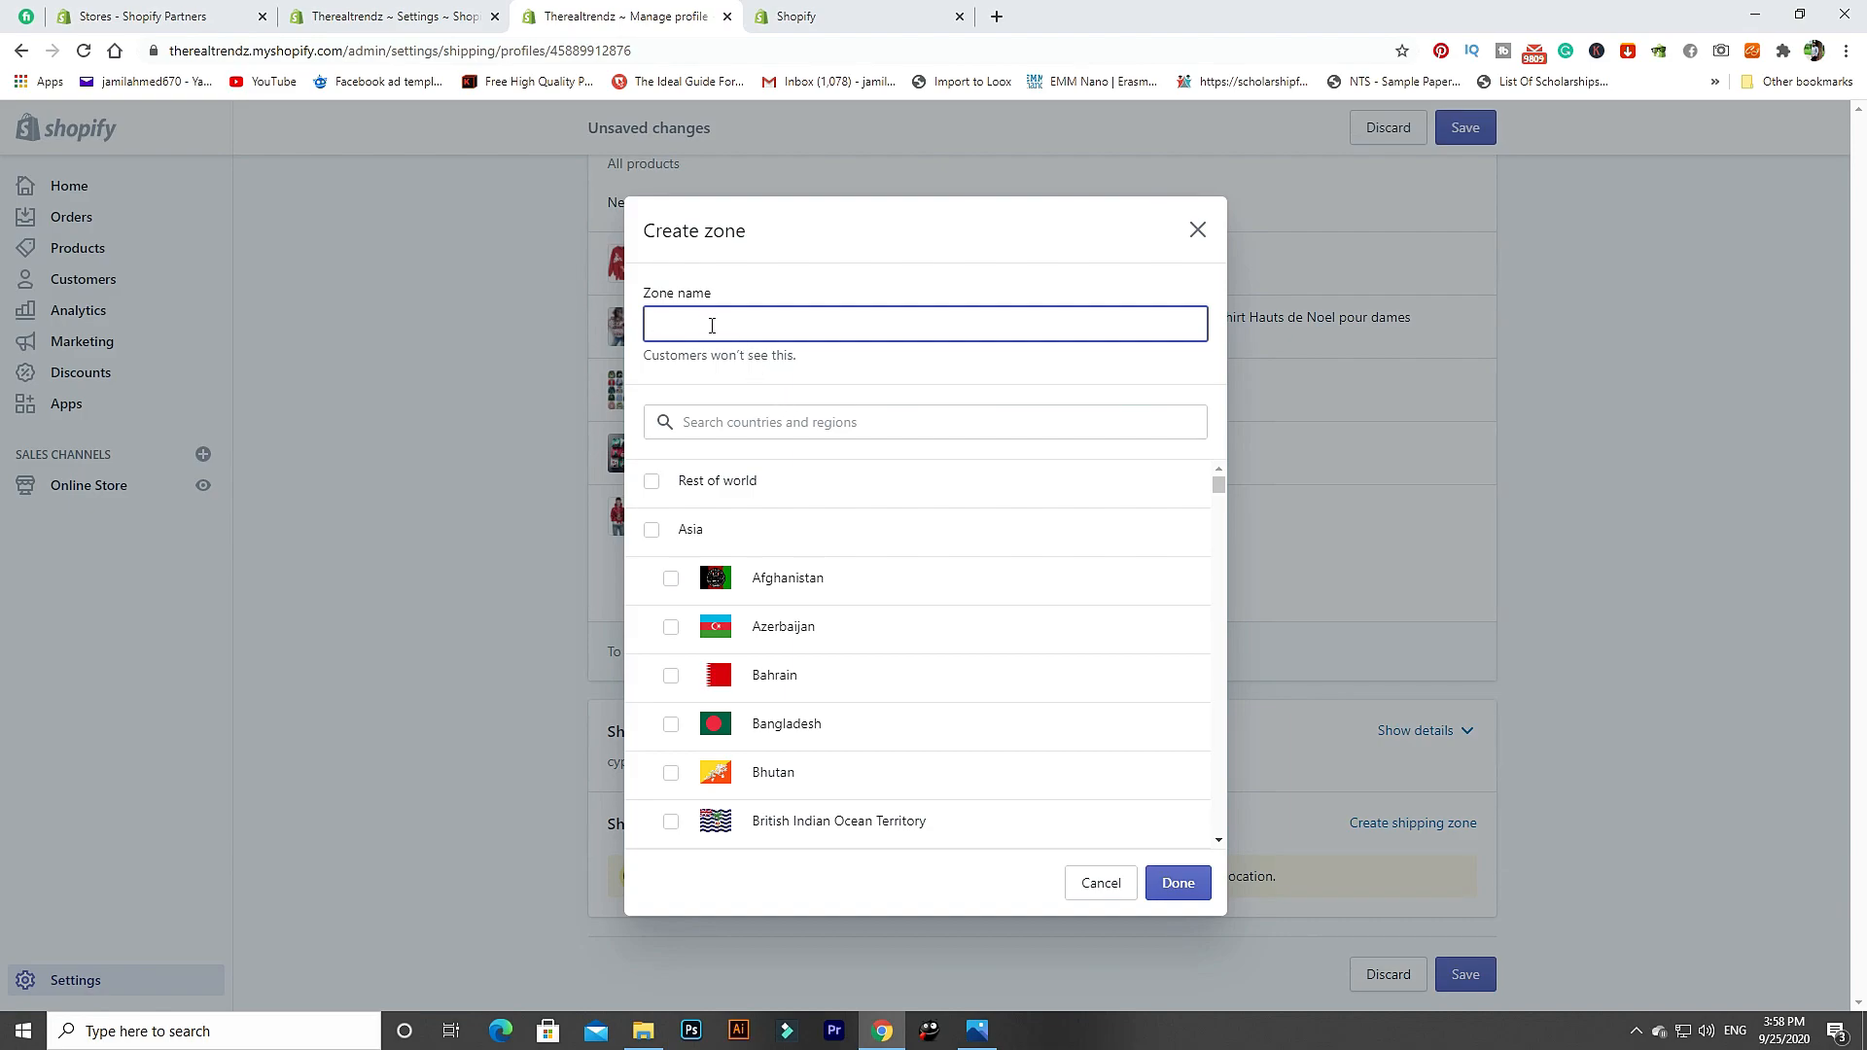
{"action": "type", "text": "Fast shipping"}
{"action": "left_click", "coordinate": [713, 428]}
{"action": "type", "text": "paki"}
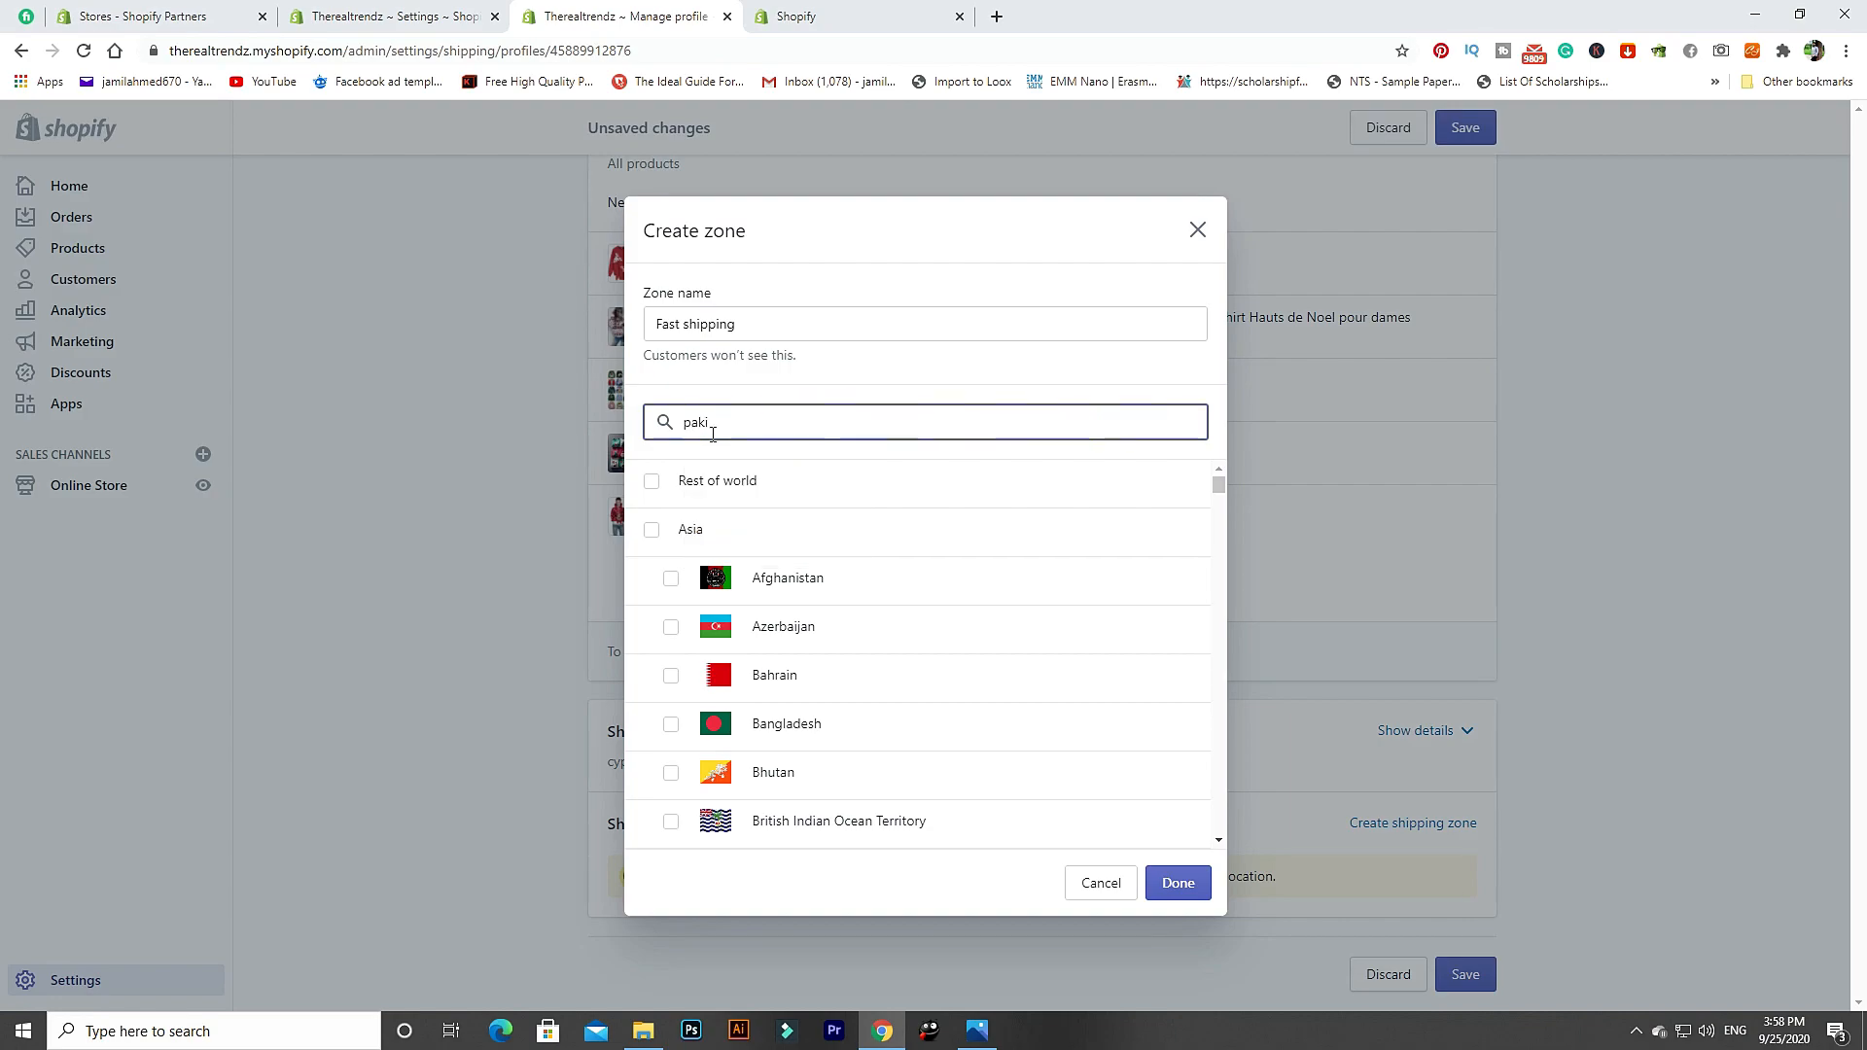
{"action": "left_click", "coordinate": [682, 478]}
{"action": "left_click", "coordinate": [1173, 885]}
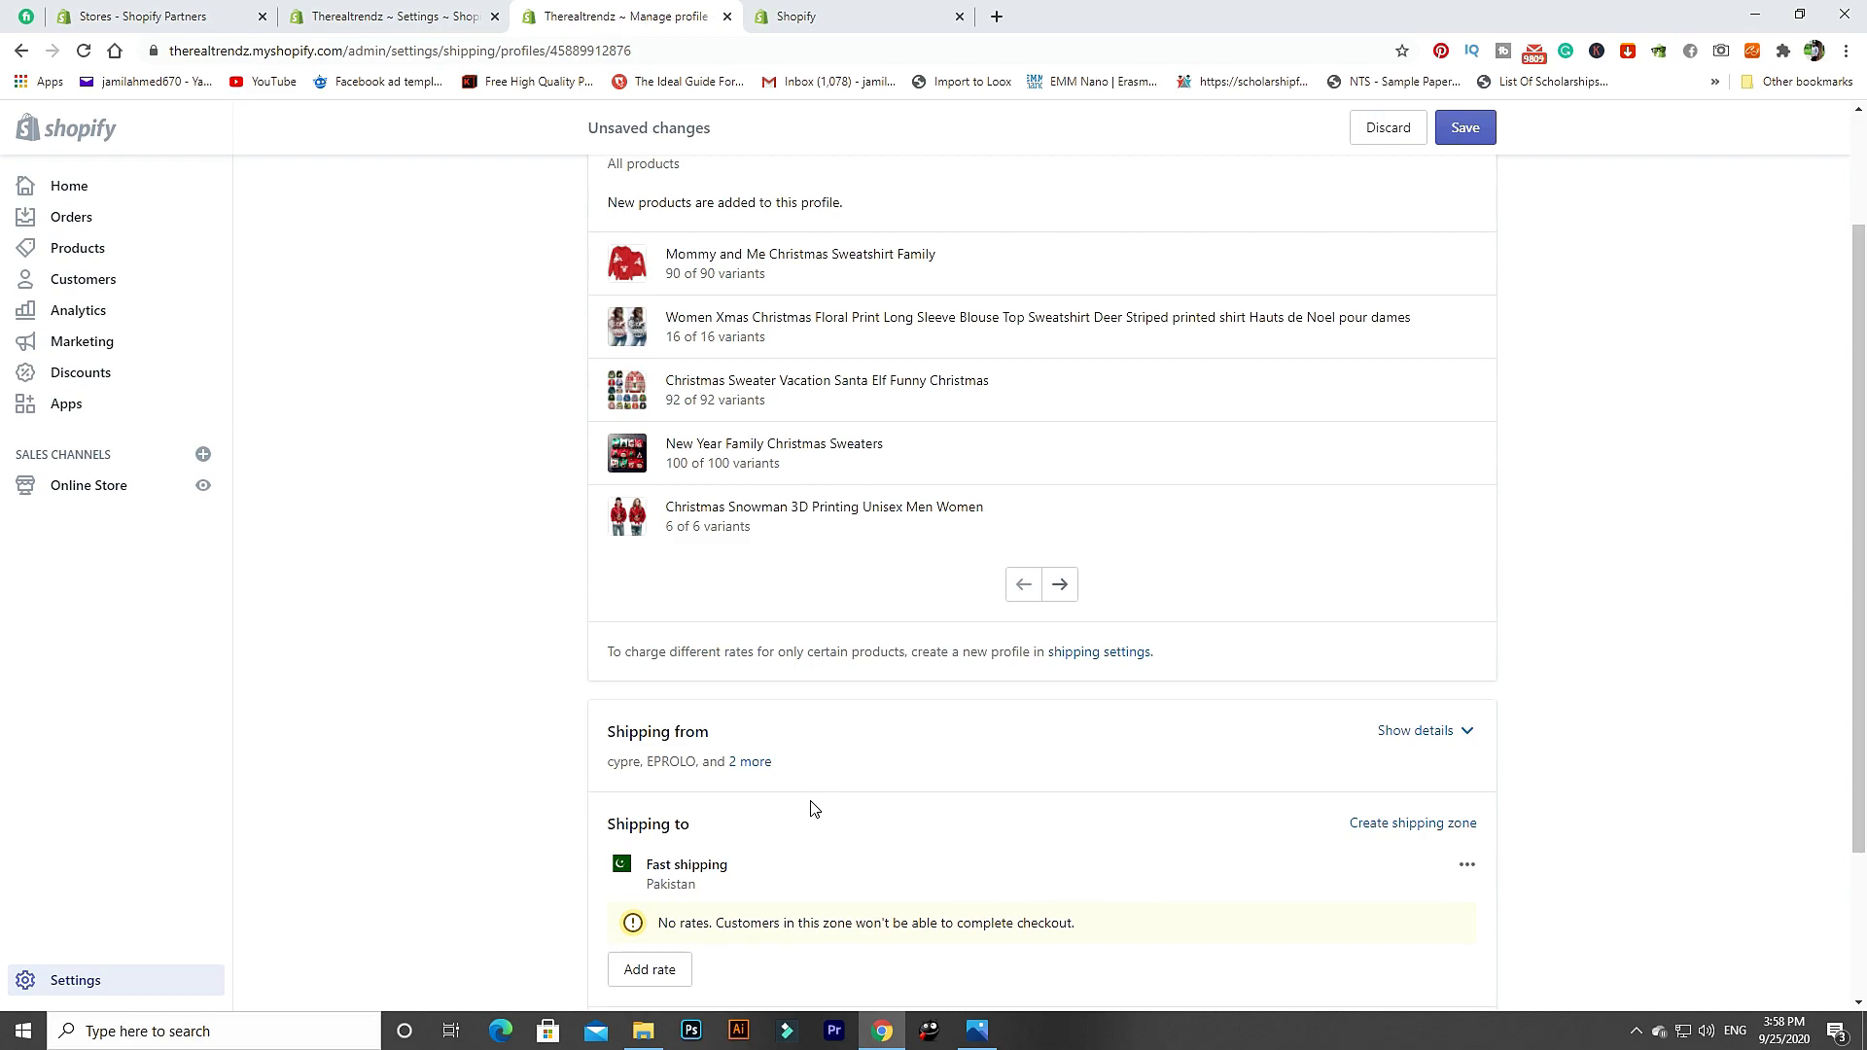
Add a rate named "Fast shipping with Tracking" priced at $3.99 to the Pakistan zone.
{"action": "left_click", "coordinate": [667, 977]}
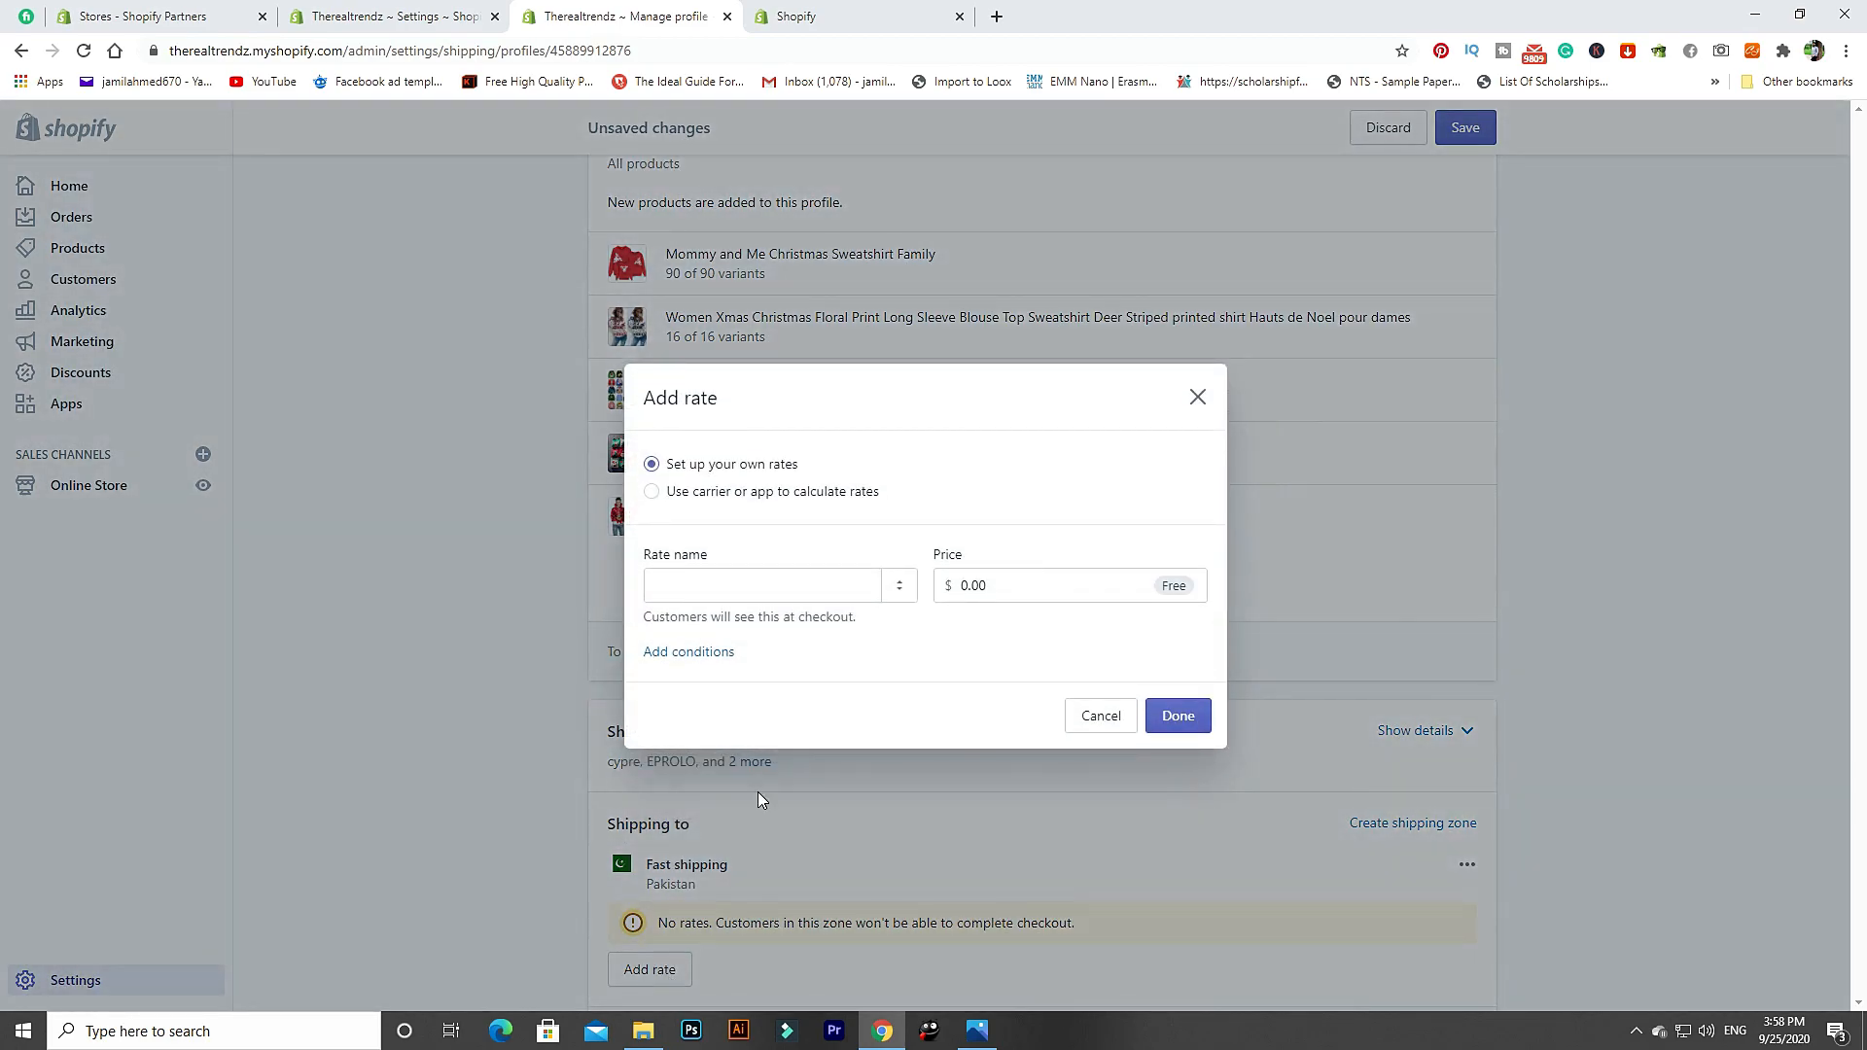
{"action": "left_click", "coordinate": [804, 585]}
{"action": "type", "text": "fast"}
{"action": "key", "text": "BackSpace"}
{"action": "key", "text": "BackSpace"}
{"action": "key", "text": "BackSpace"}
{"action": "key", "text": "BackSpace"}
{"action": "type", "text": "Fast shipping with "}
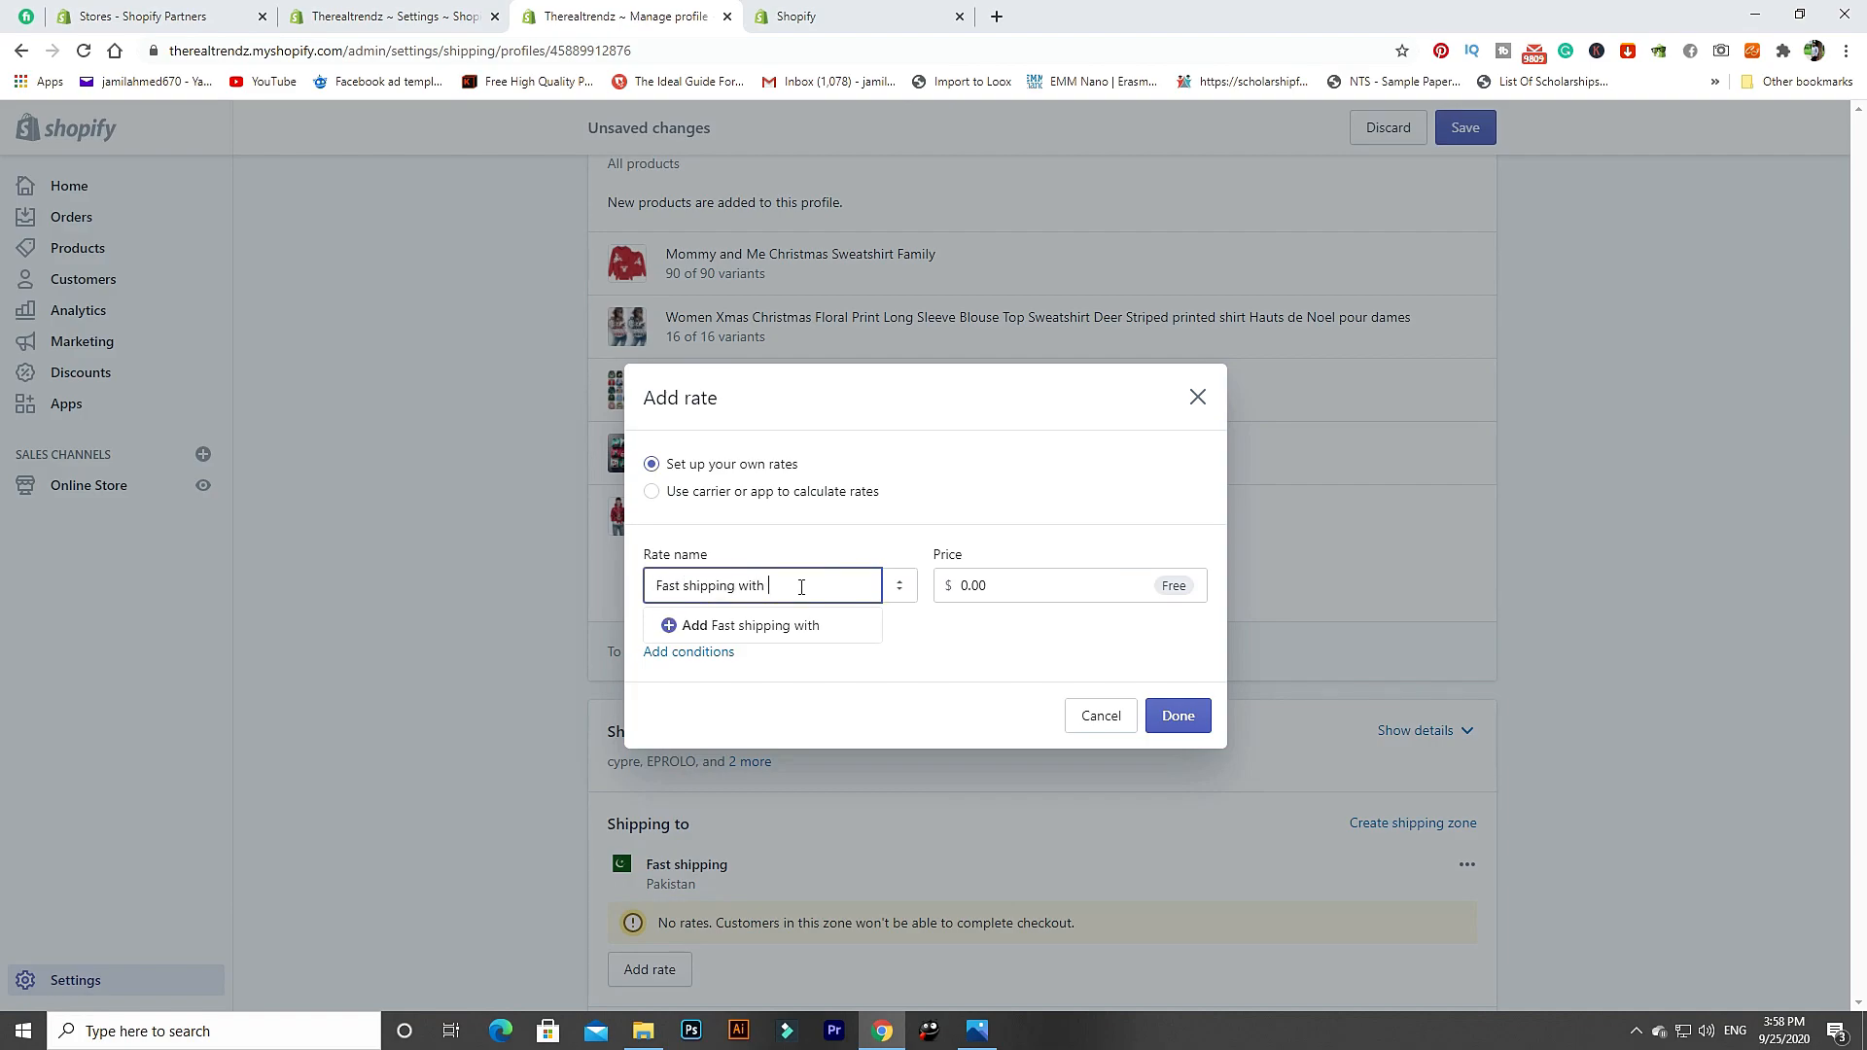
{"action": "type", "text": "Trackin g"}
{"action": "left_click", "coordinate": [813, 625]}
{"action": "left_click_drag", "start_coordinate": [990, 585], "coordinate": [938, 584]}
{"action": "type", "text": "3.99"}
{"action": "left_click", "coordinate": [1189, 724]}
Add a free rate named "No Tracking 20 to 30 days delivery" to the Pakistan zone.
{"action": "scroll", "coordinate": [836, 807], "scroll_direction": "down", "scroll_amount": 2}
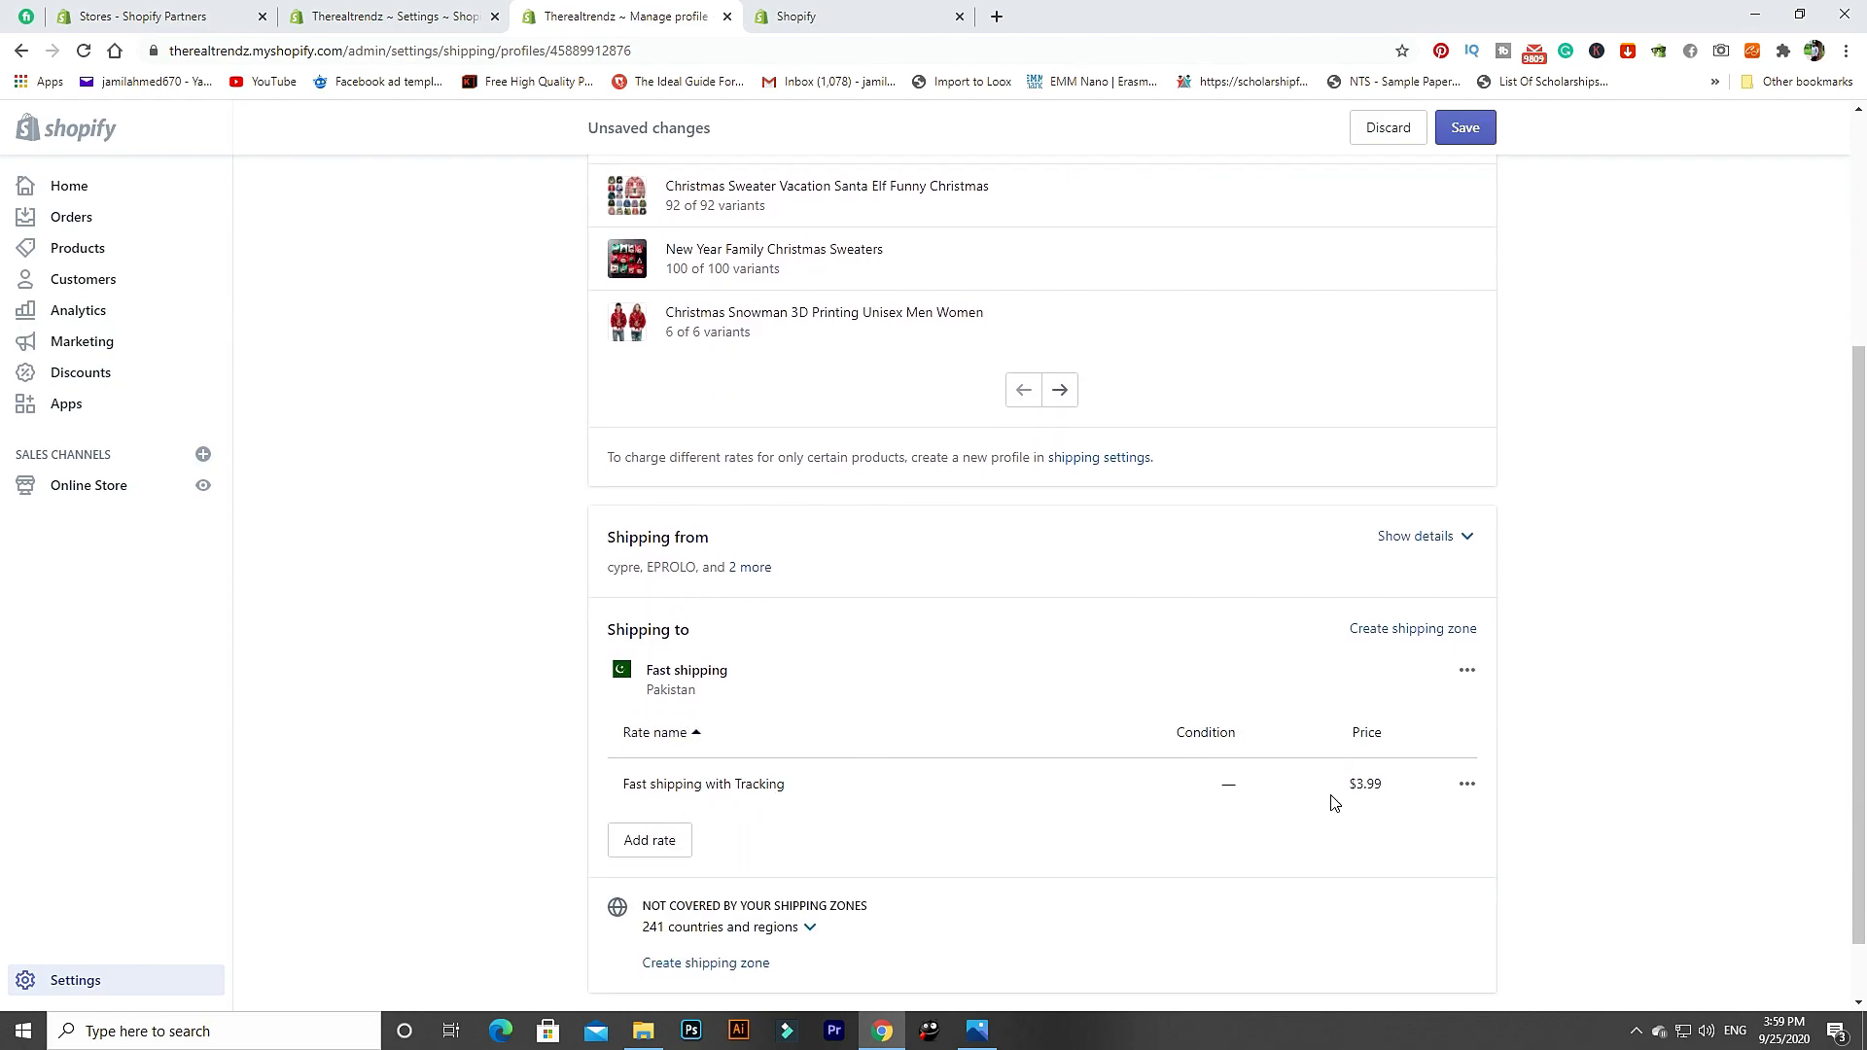
{"action": "left_click", "coordinate": [676, 850]}
{"action": "left_click", "coordinate": [772, 588]}
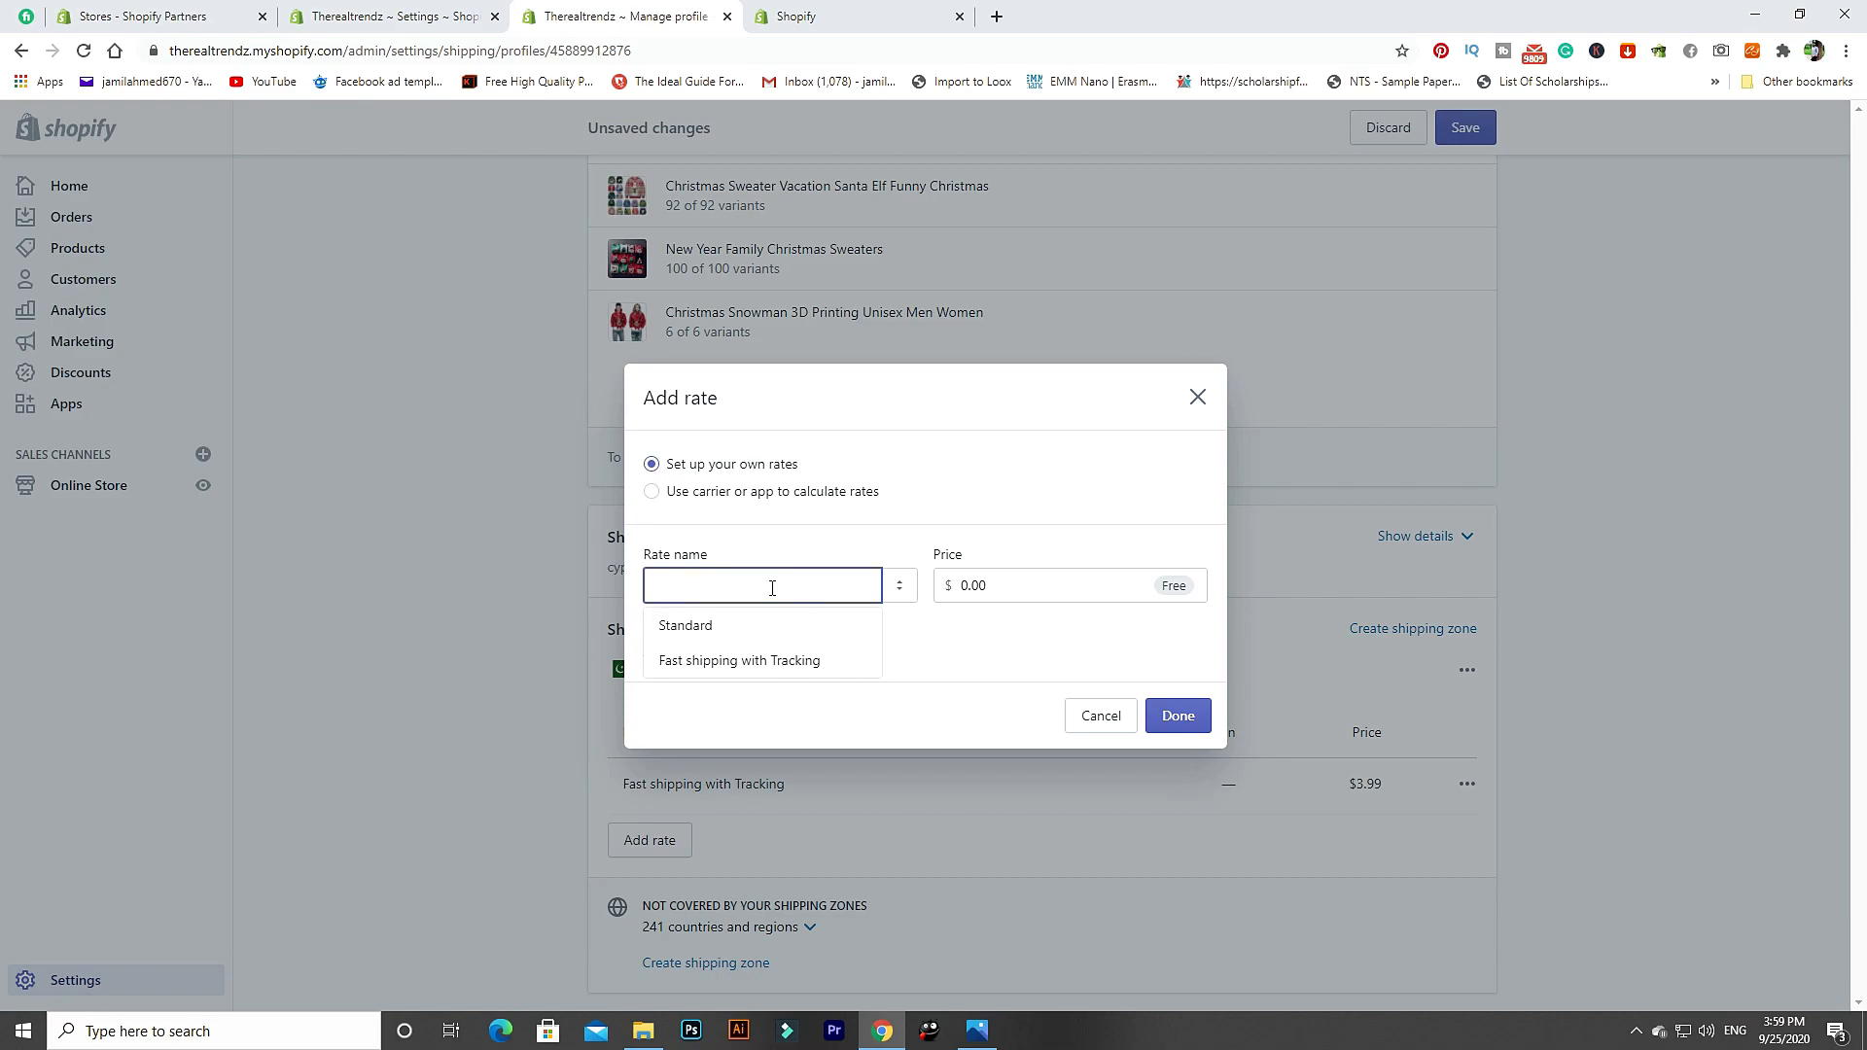
{"action": "type", "text": "no T"}
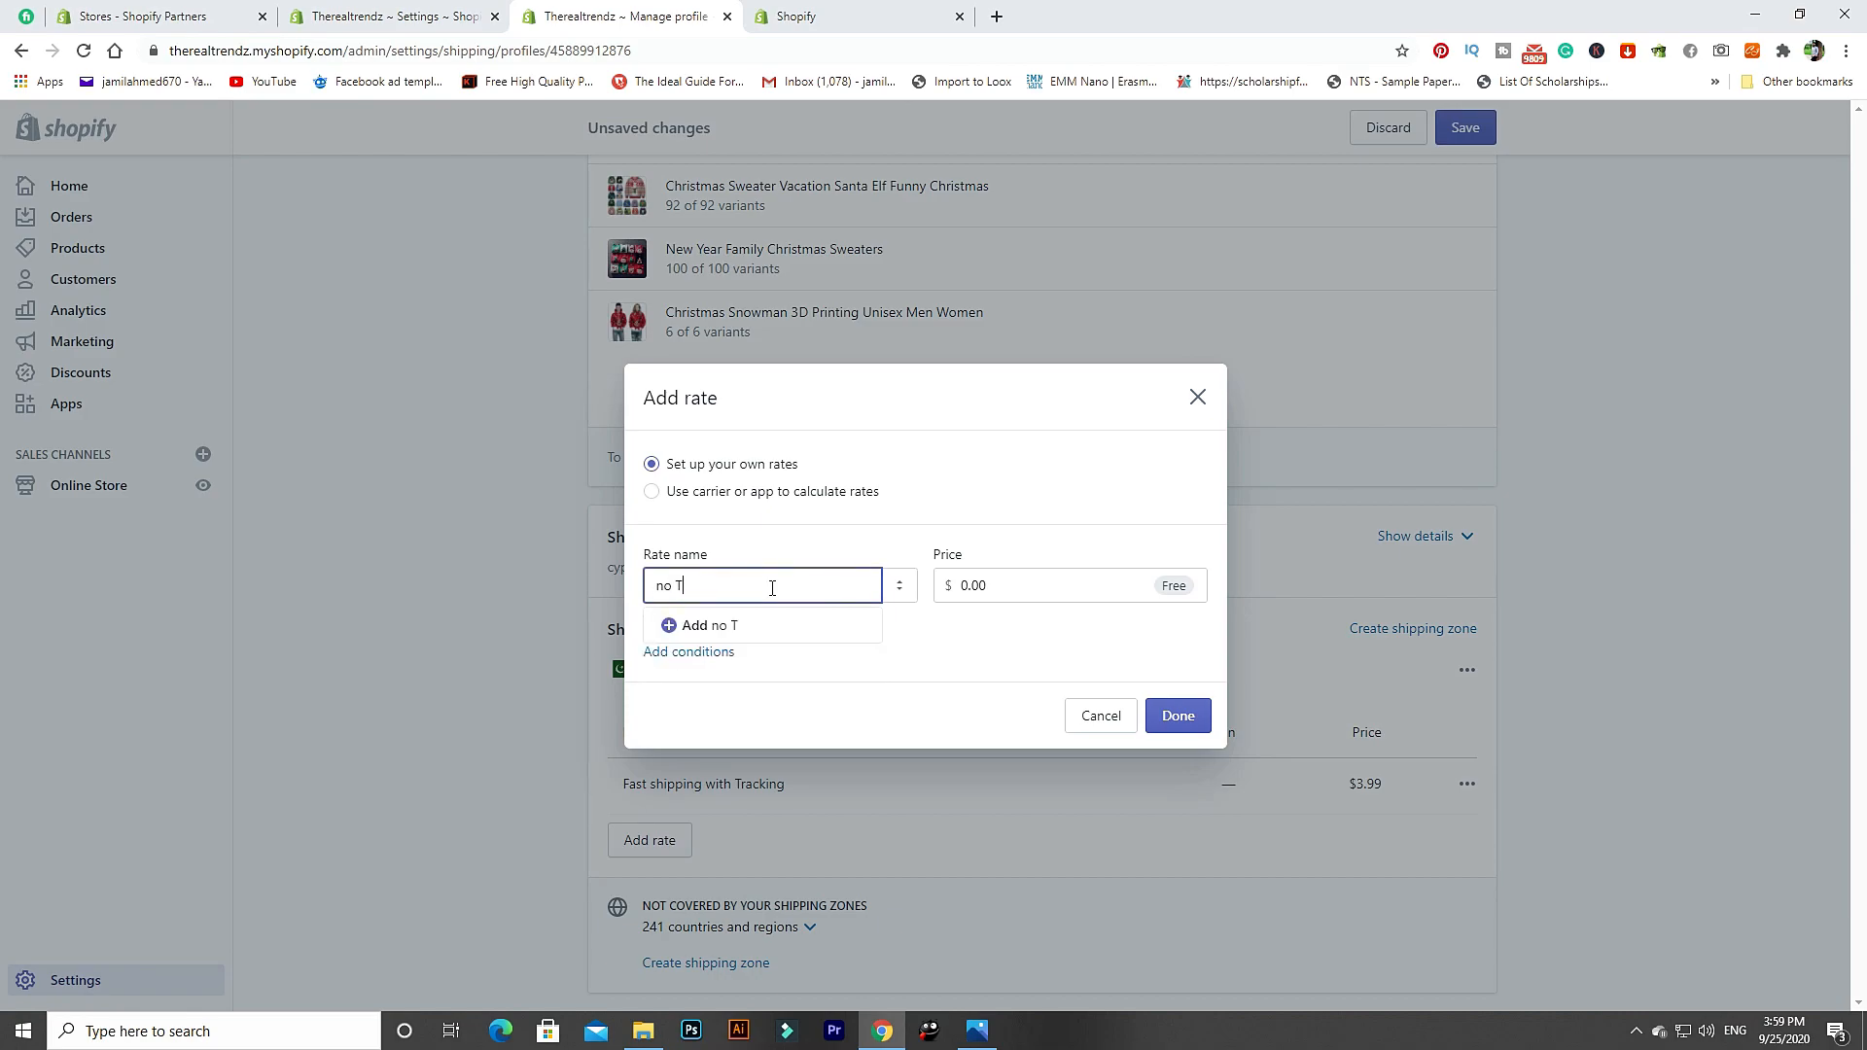
{"action": "type", "text": "racking 20 to 30 days "}
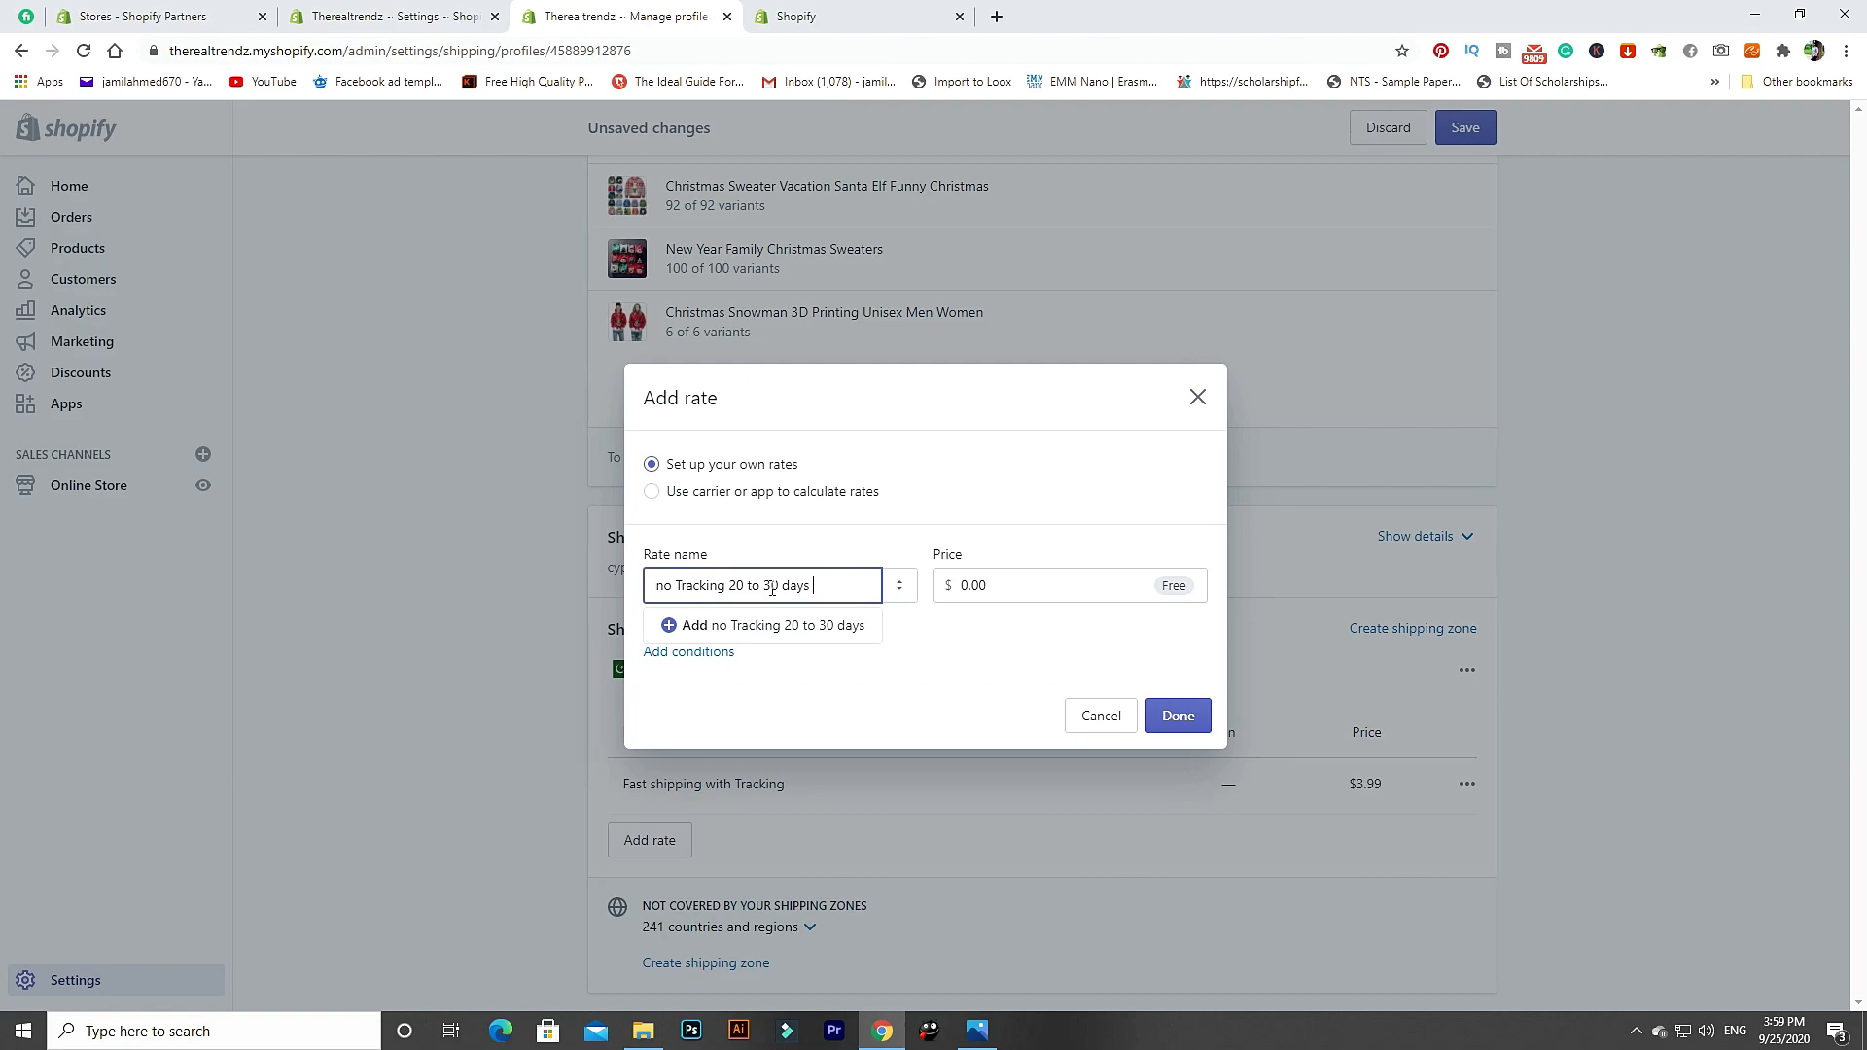
{"action": "type", "text": "deliev"}
{"action": "type", "text": "ery"}
{"action": "right_click", "coordinate": [849, 585]}
{"action": "left_click", "coordinate": [890, 607]}
{"action": "key", "text": "BackSpace"}
{"action": "type", "text": "N"}
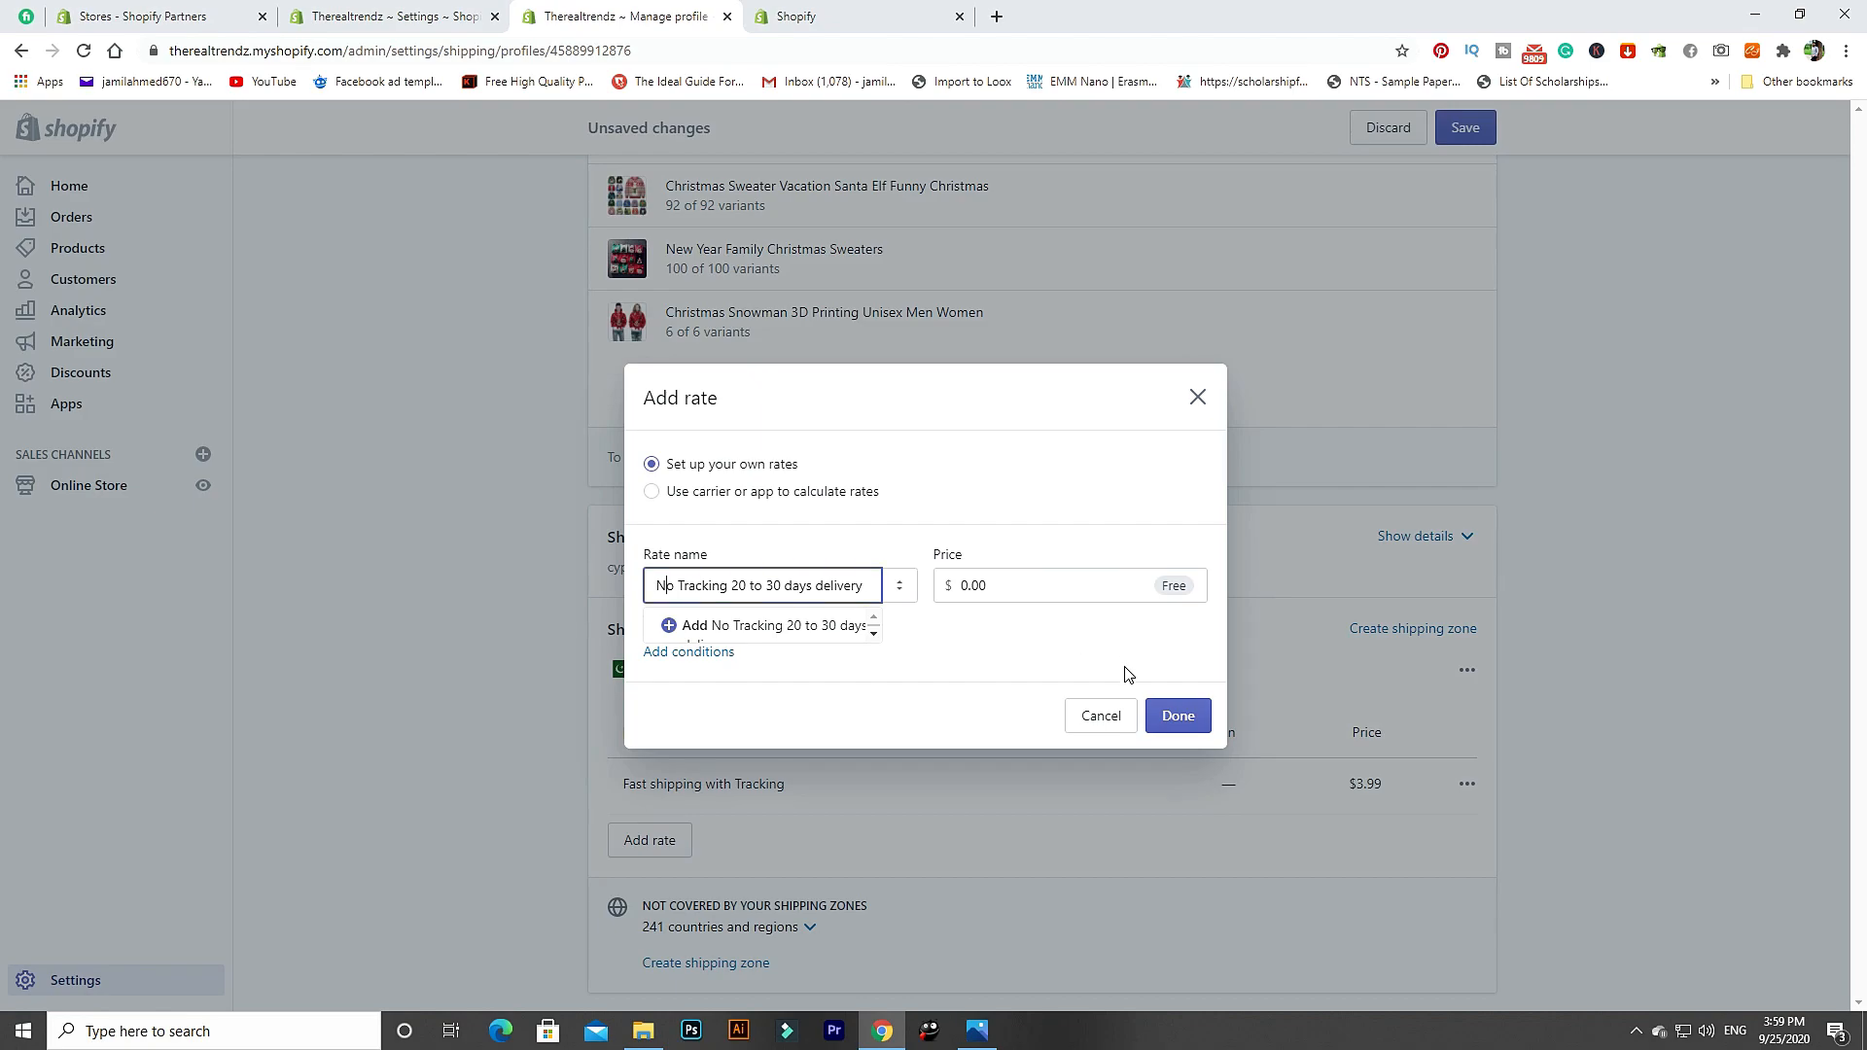
{"action": "left_click", "coordinate": [1177, 715]}
Start another shipping zone and name it "Standard".
{"action": "scroll", "coordinate": [922, 804], "scroll_direction": "down", "scroll_amount": 1}
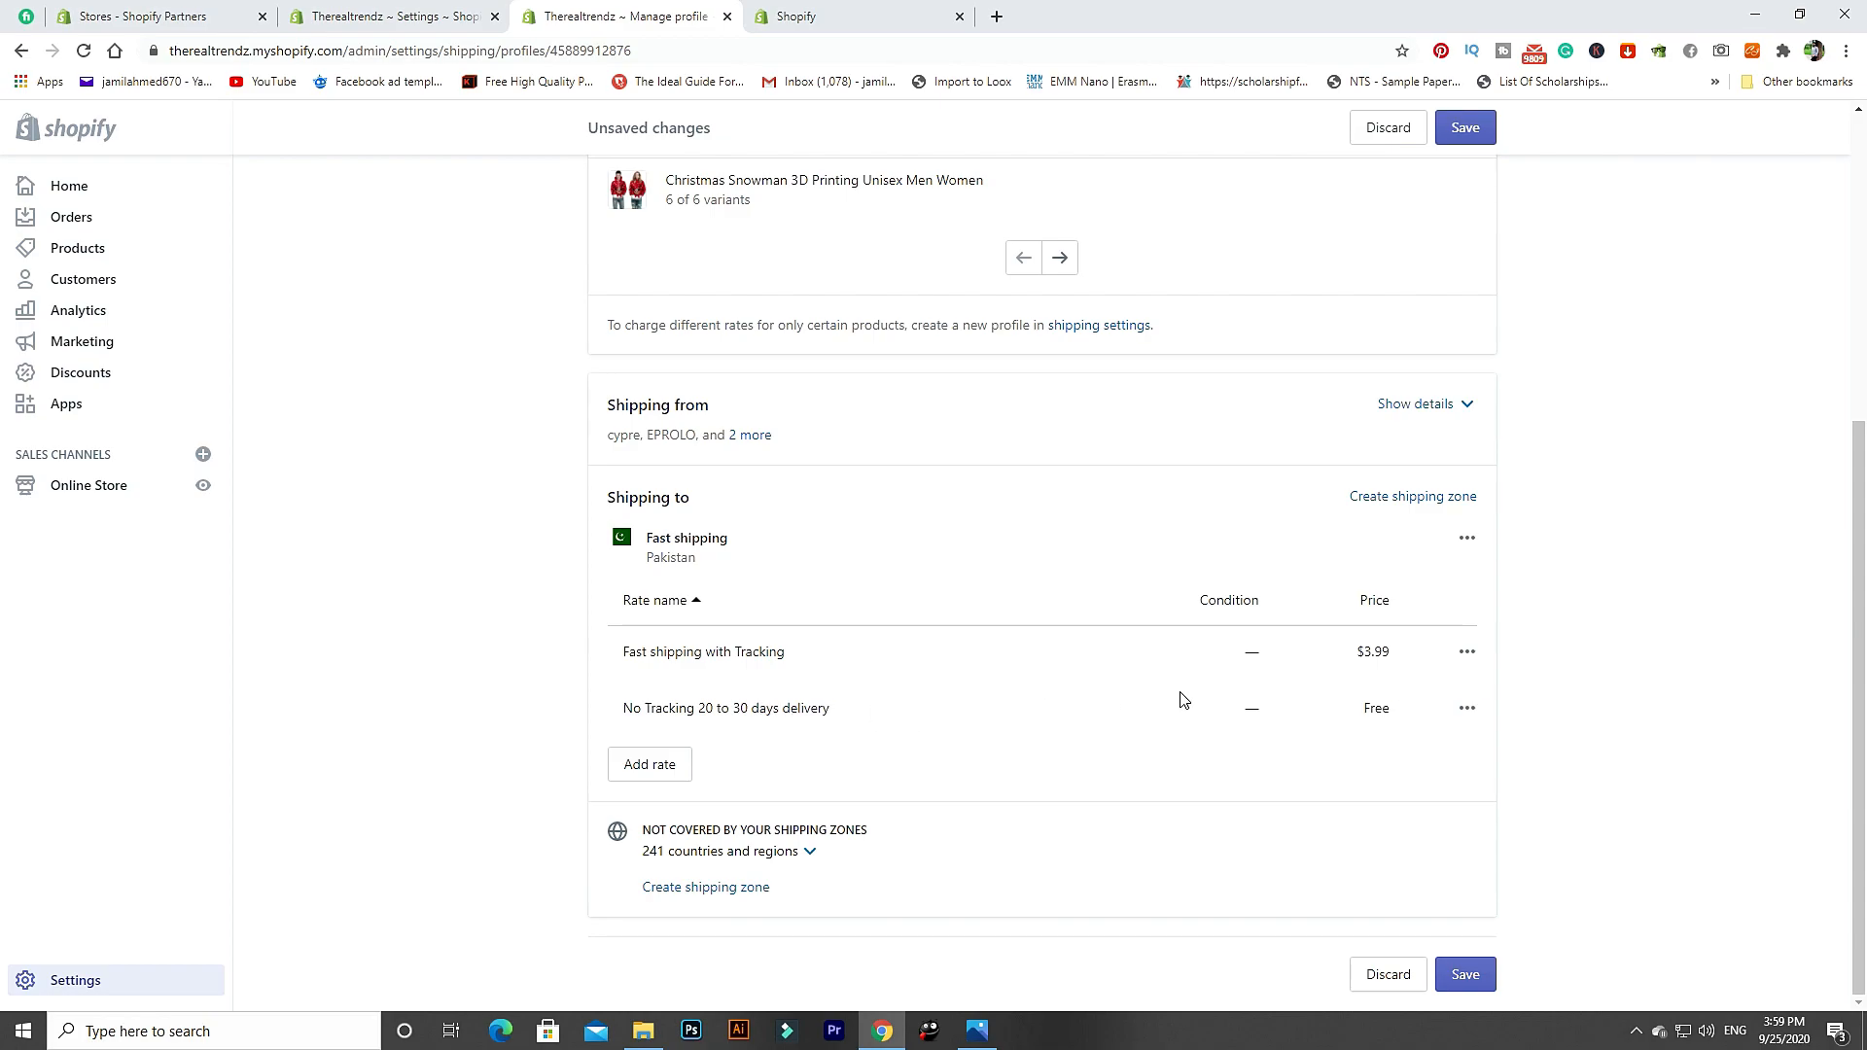
{"action": "left_click", "coordinate": [1393, 498]}
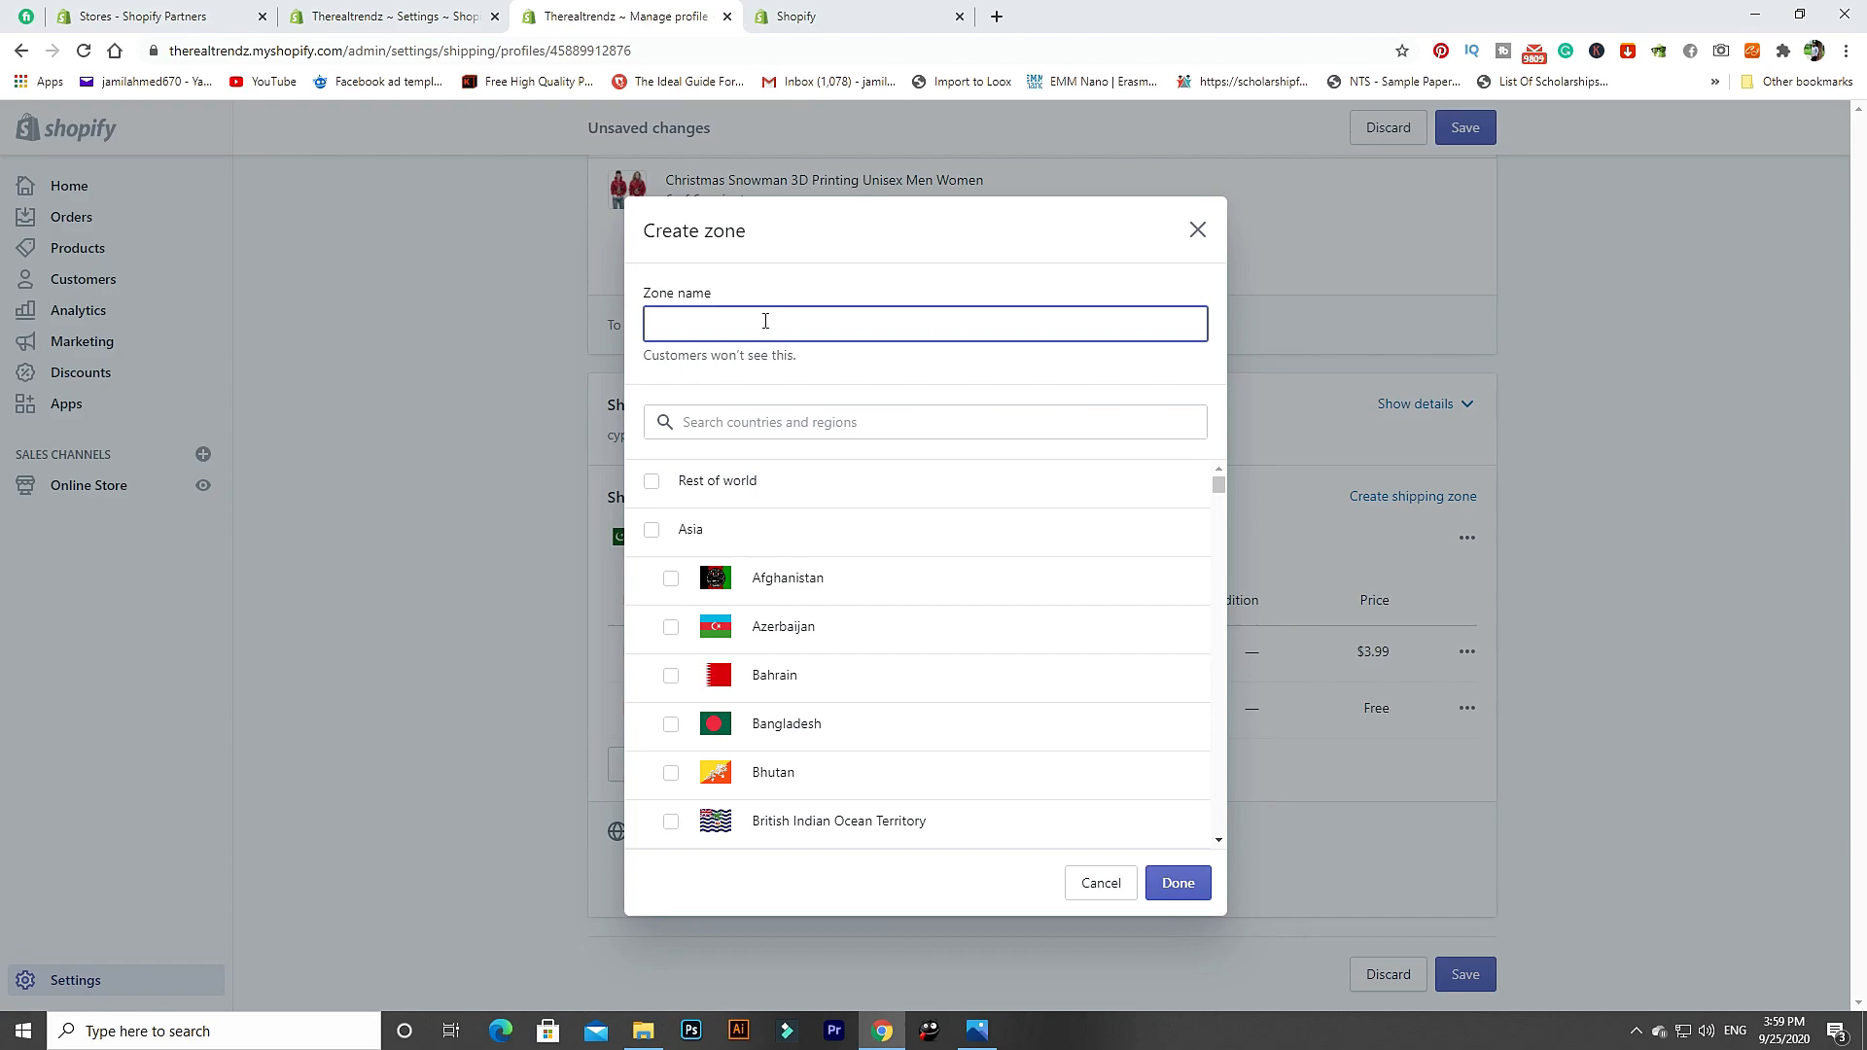
{"action": "type", "text": "united"}
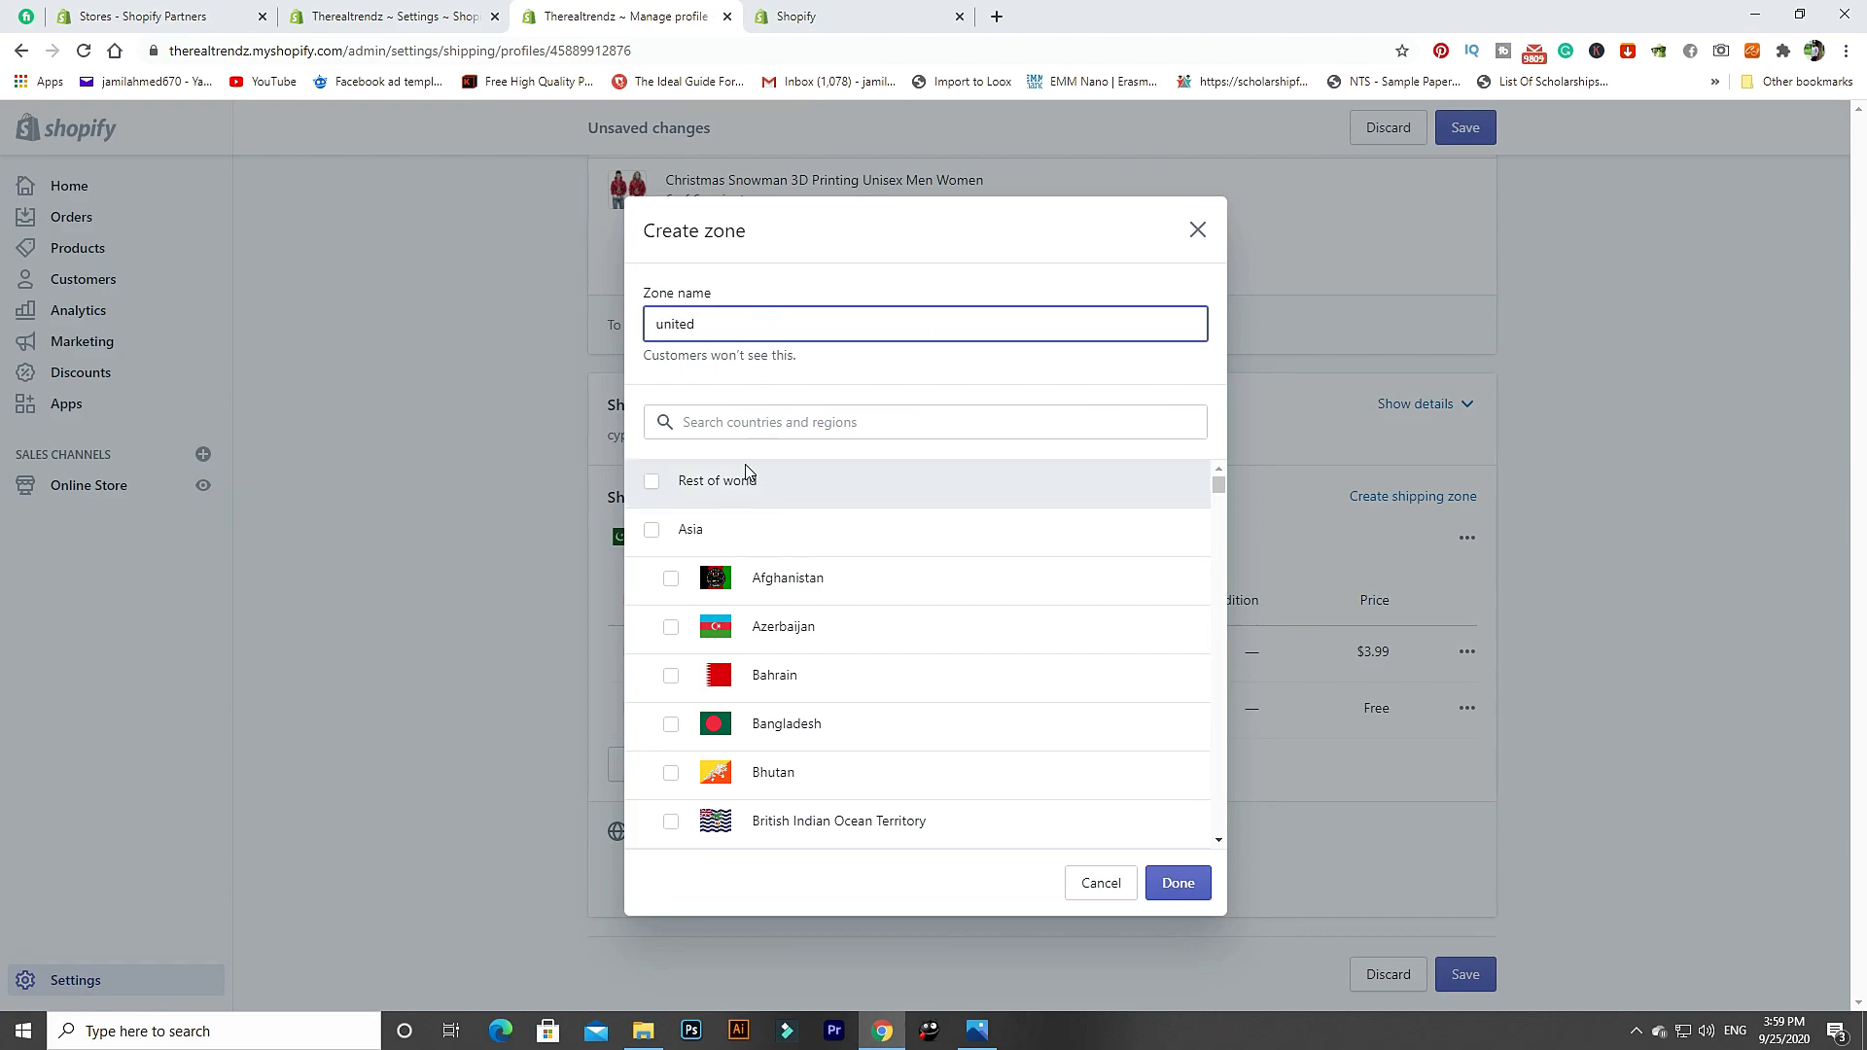
{"action": "key", "text": "ctrl+a"}
{"action": "key", "text": "BackSpace"}
{"action": "type", "text": "St"}
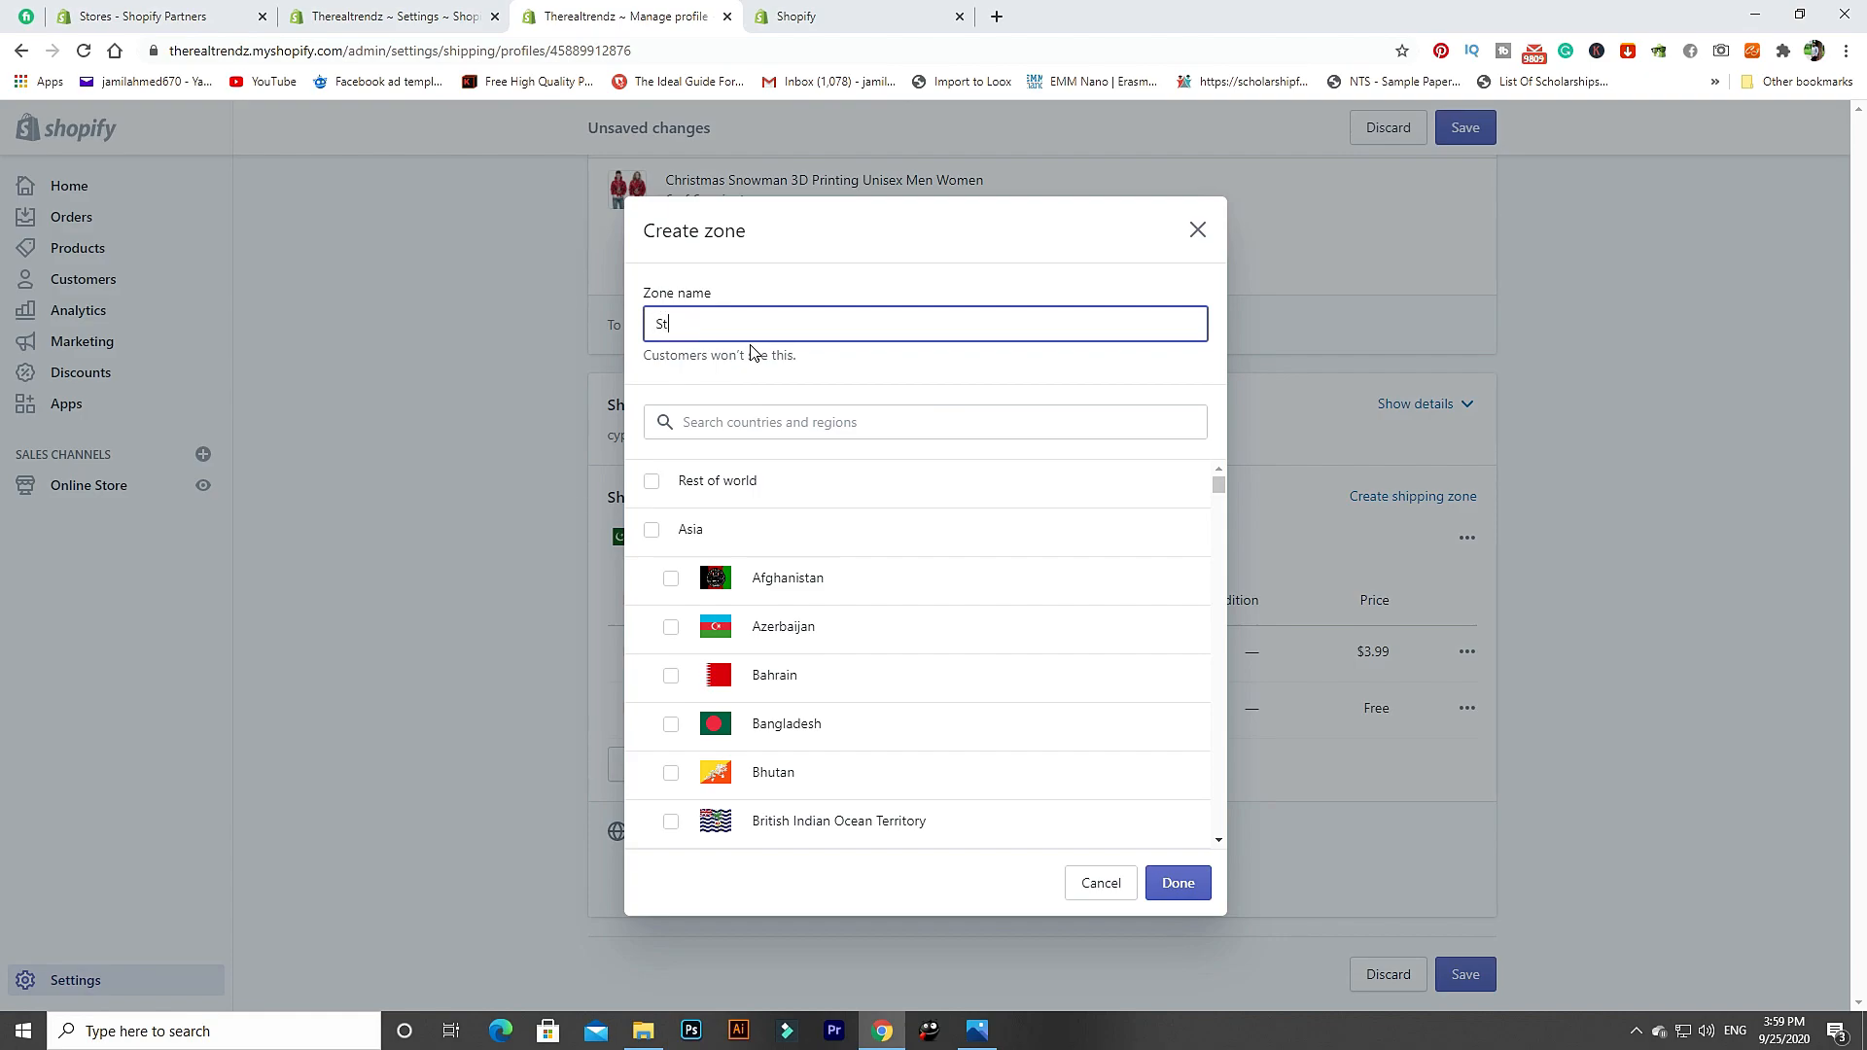
{"action": "type", "text": "andard"}
Search the countries for "united s" and include the United States in the Standard zone.
{"action": "left_click", "coordinate": [772, 428]}
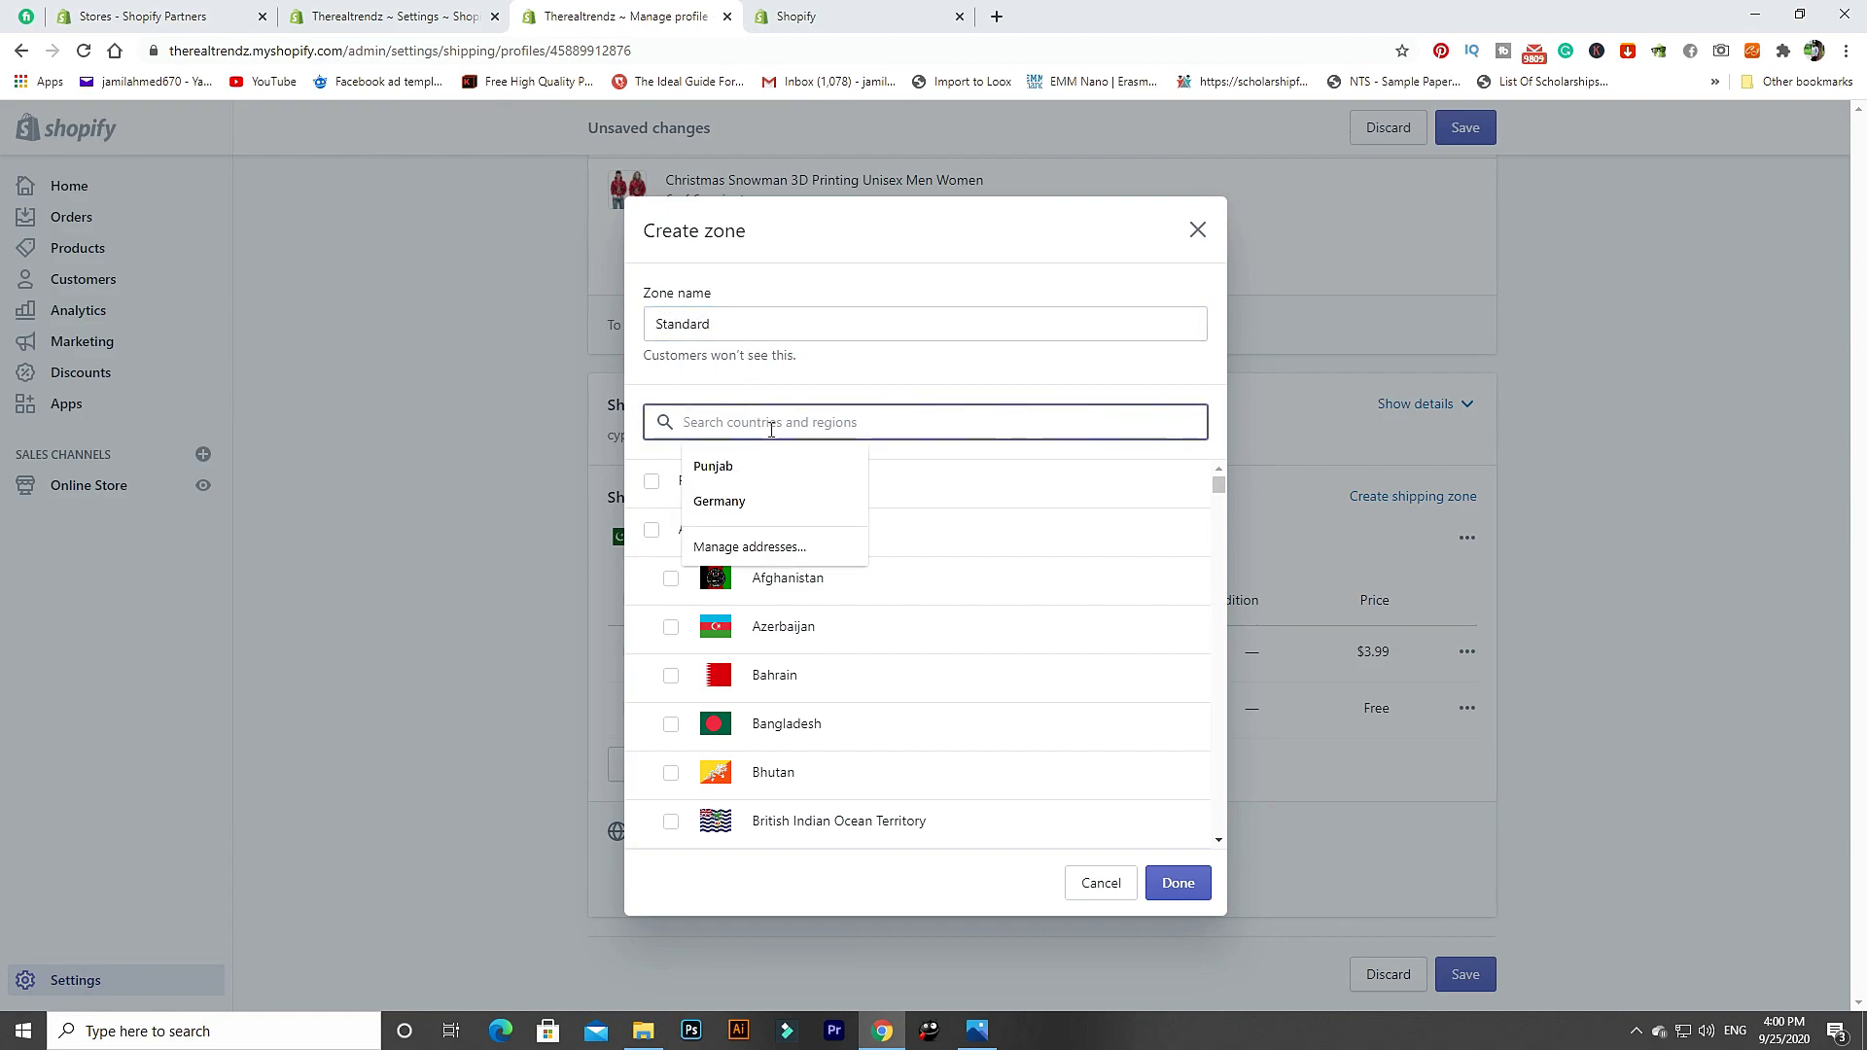
{"action": "type", "text": "uunited"}
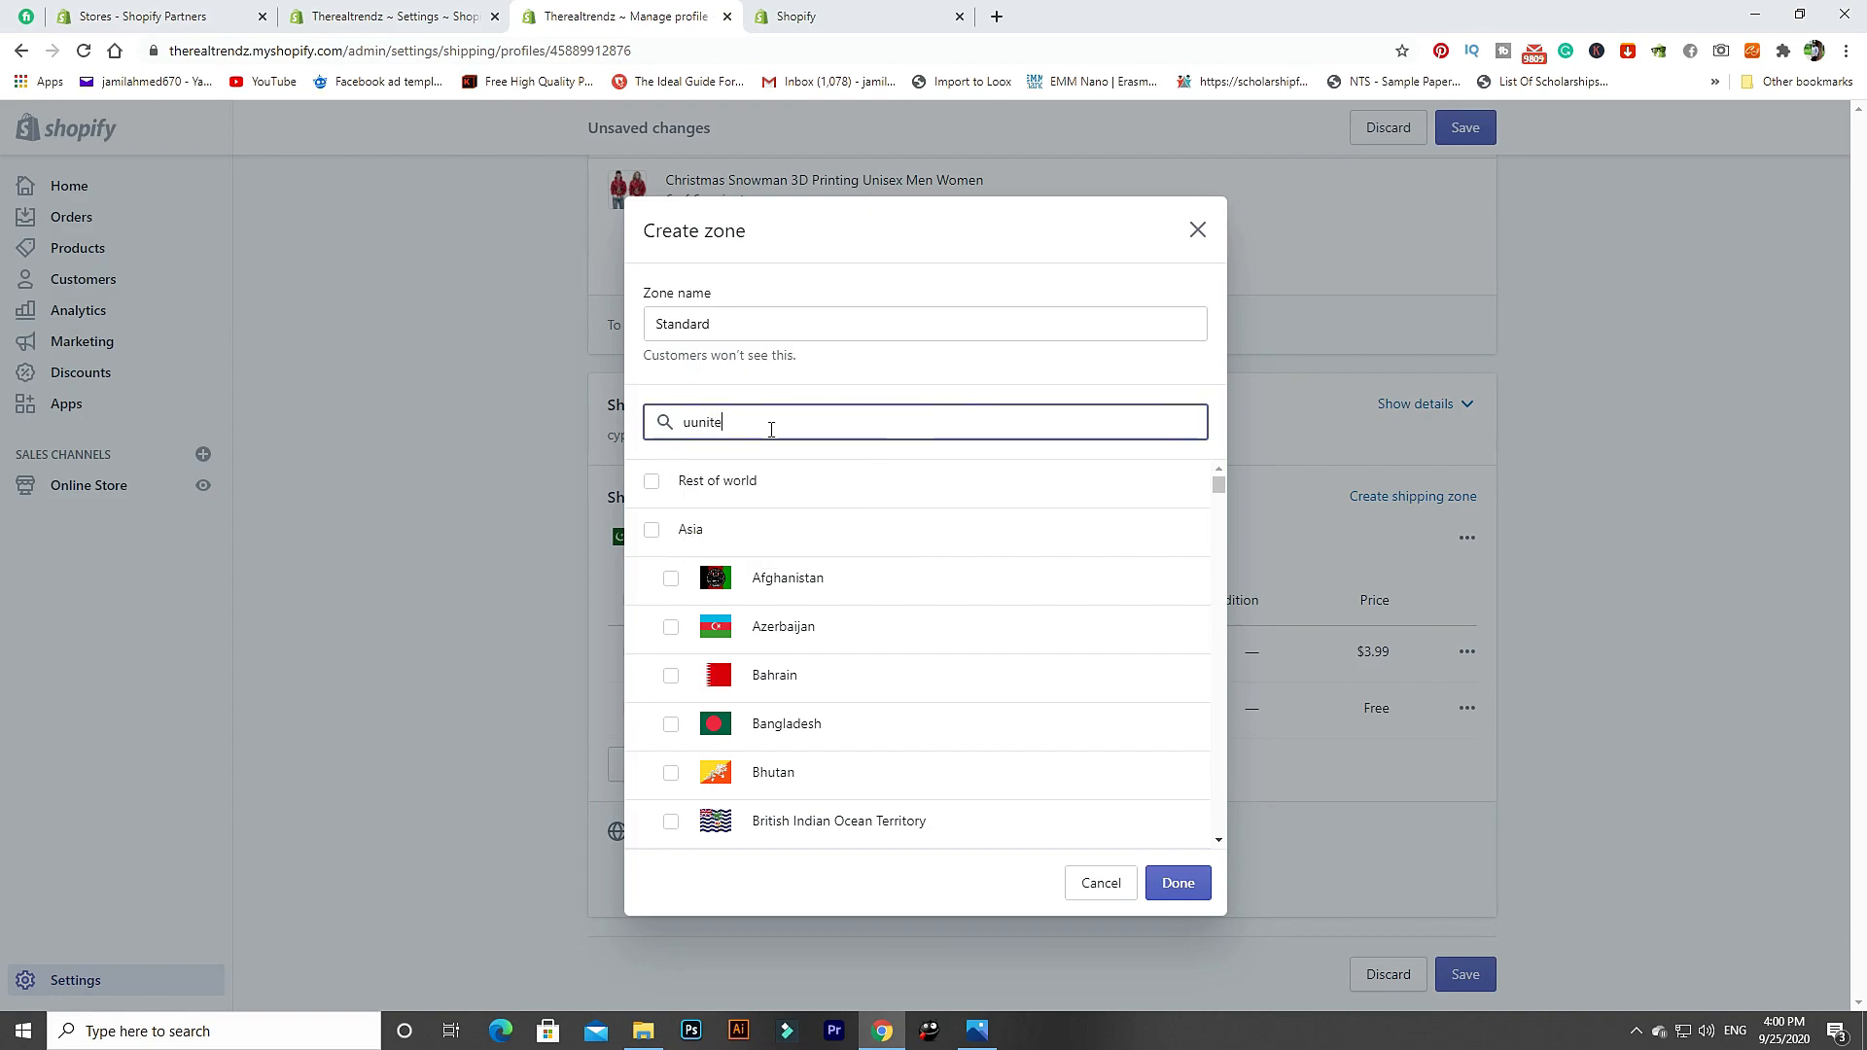
{"action": "key", "text": "BackSpace"}
{"action": "key", "text": "BackSpace"}
{"action": "key", "text": "BackSpace"}
{"action": "key", "text": "BackSpace"}
{"action": "key", "text": "BackSpace"}
{"action": "key", "text": "BackSpace"}
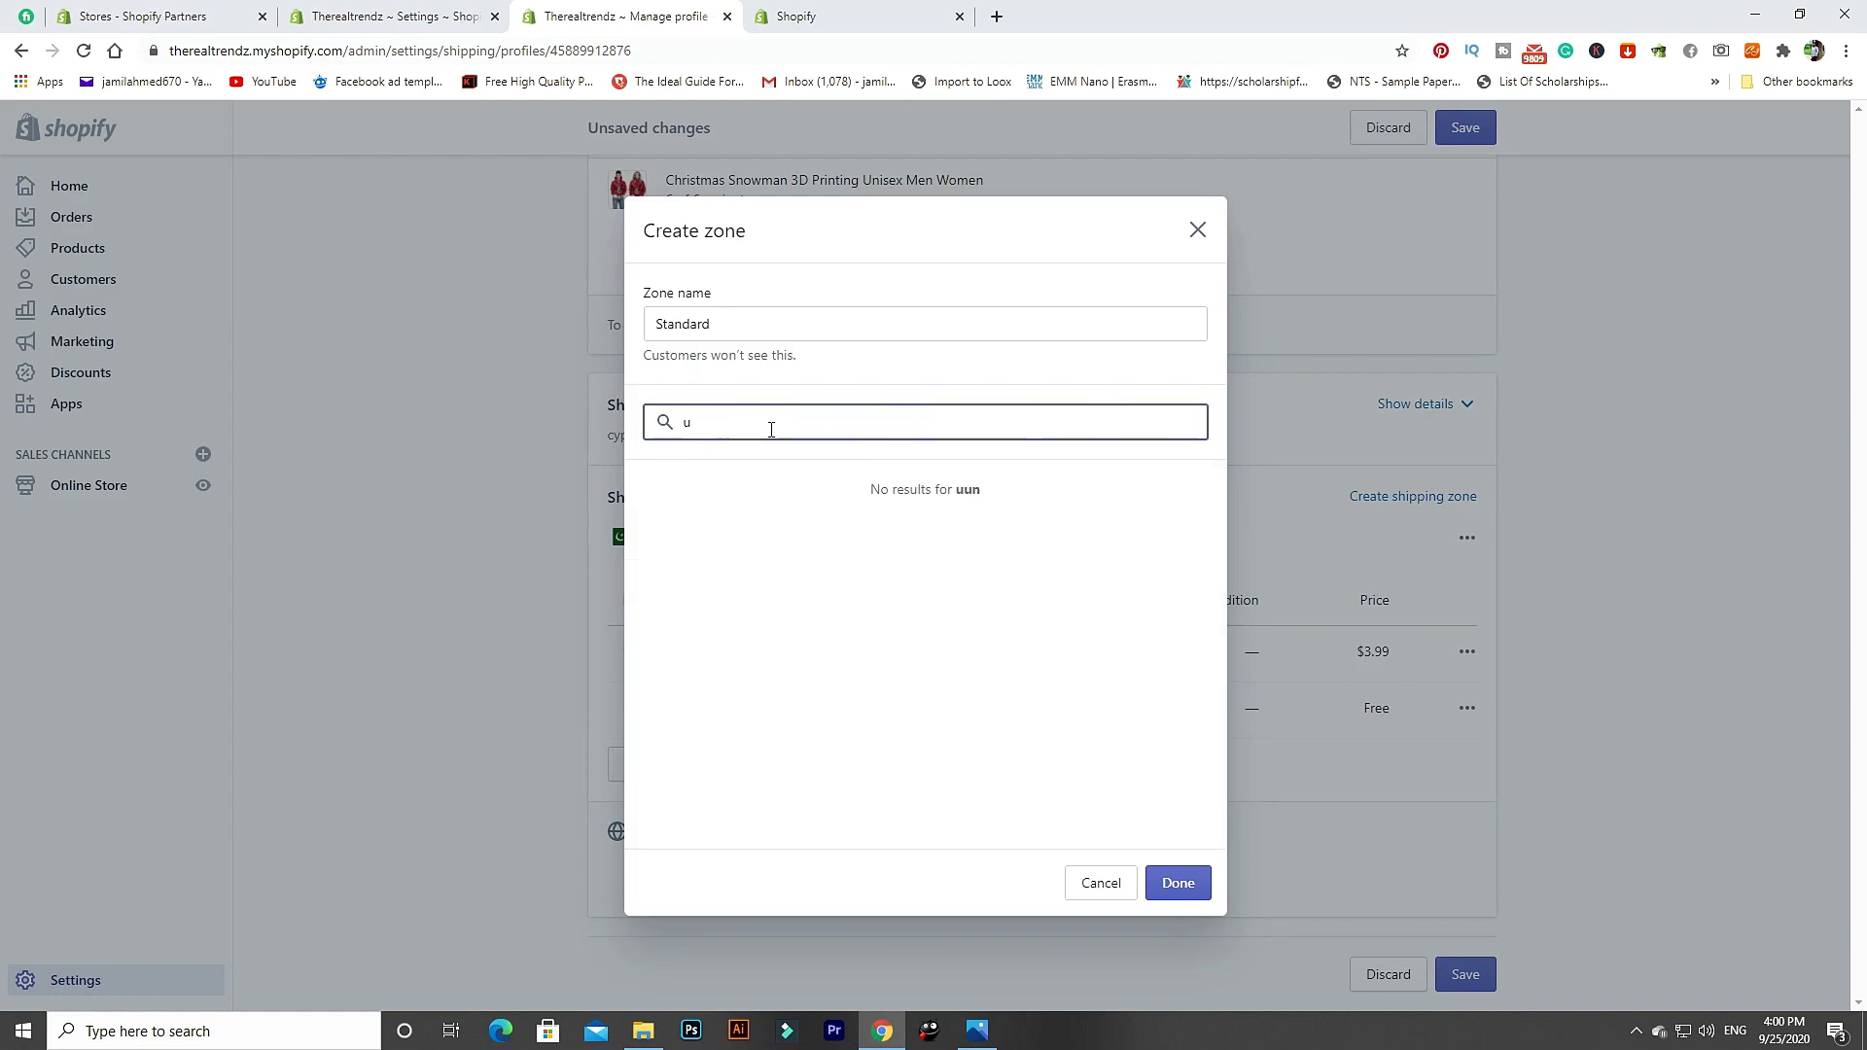
{"action": "type", "text": "nited"}
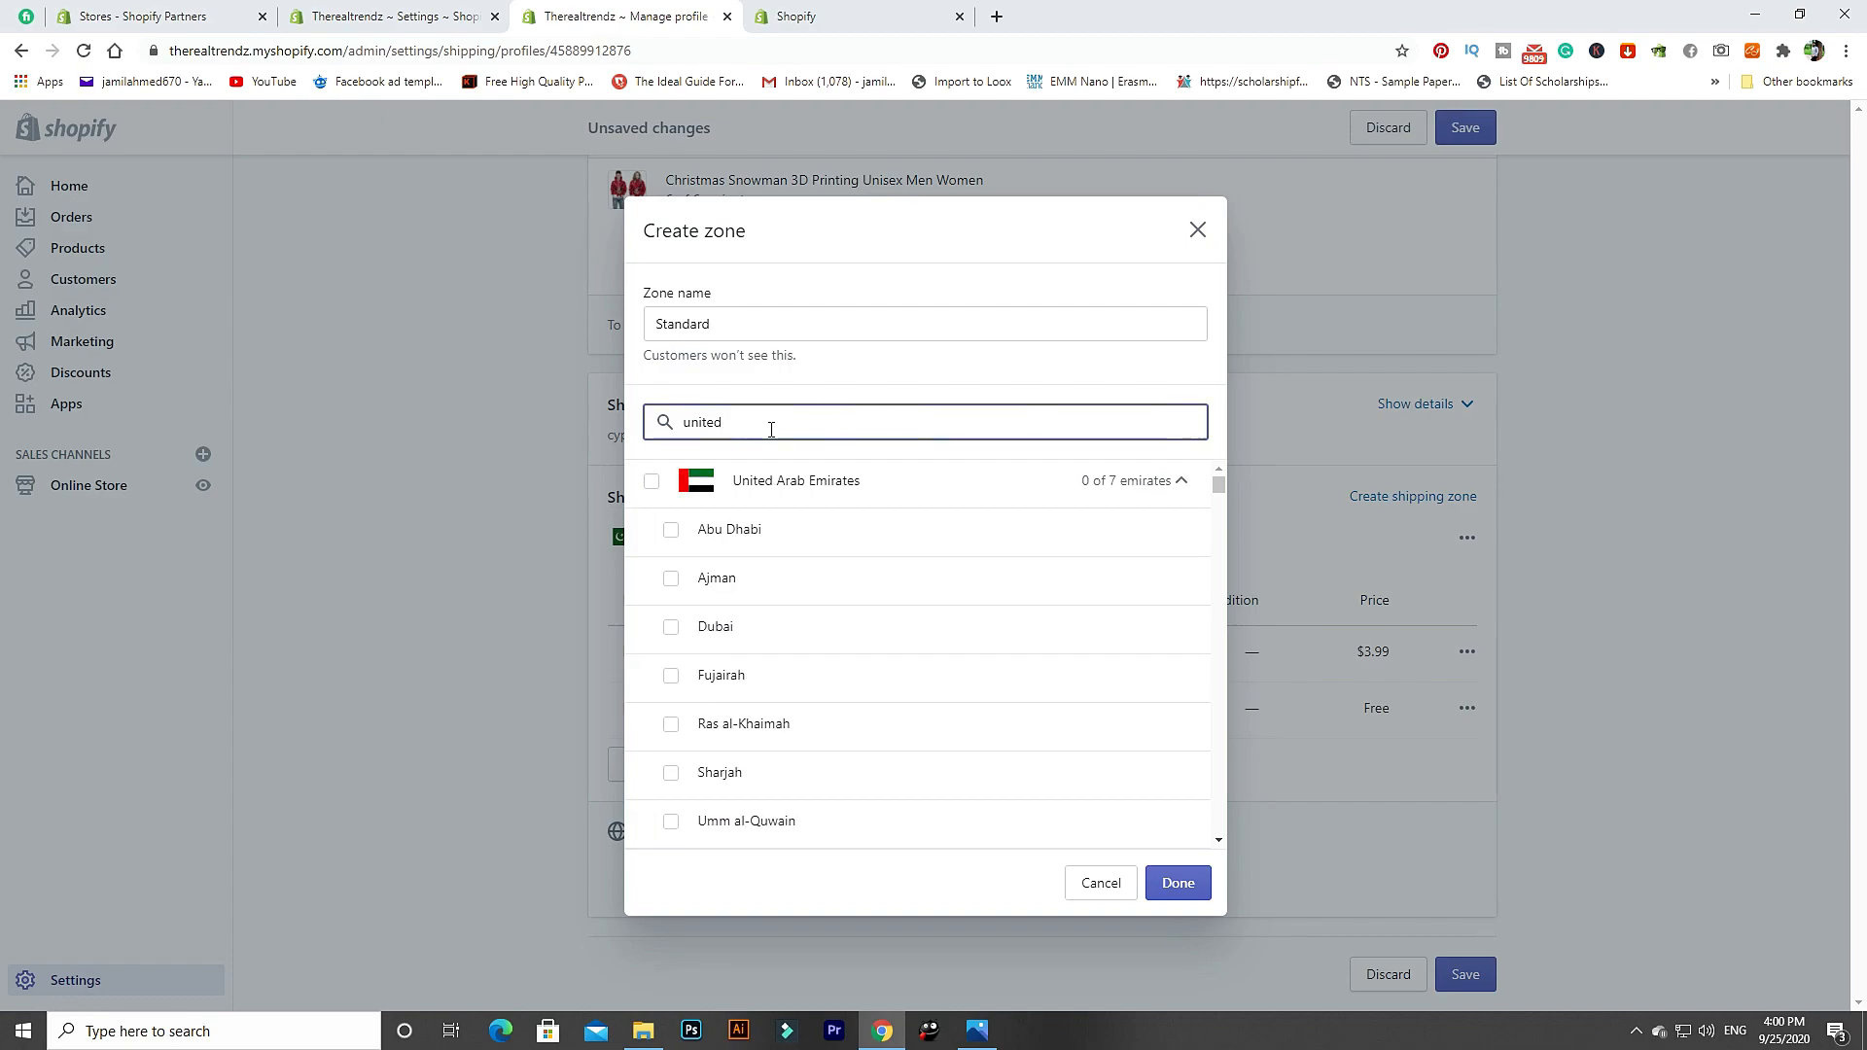
{"action": "type", "text": " s"}
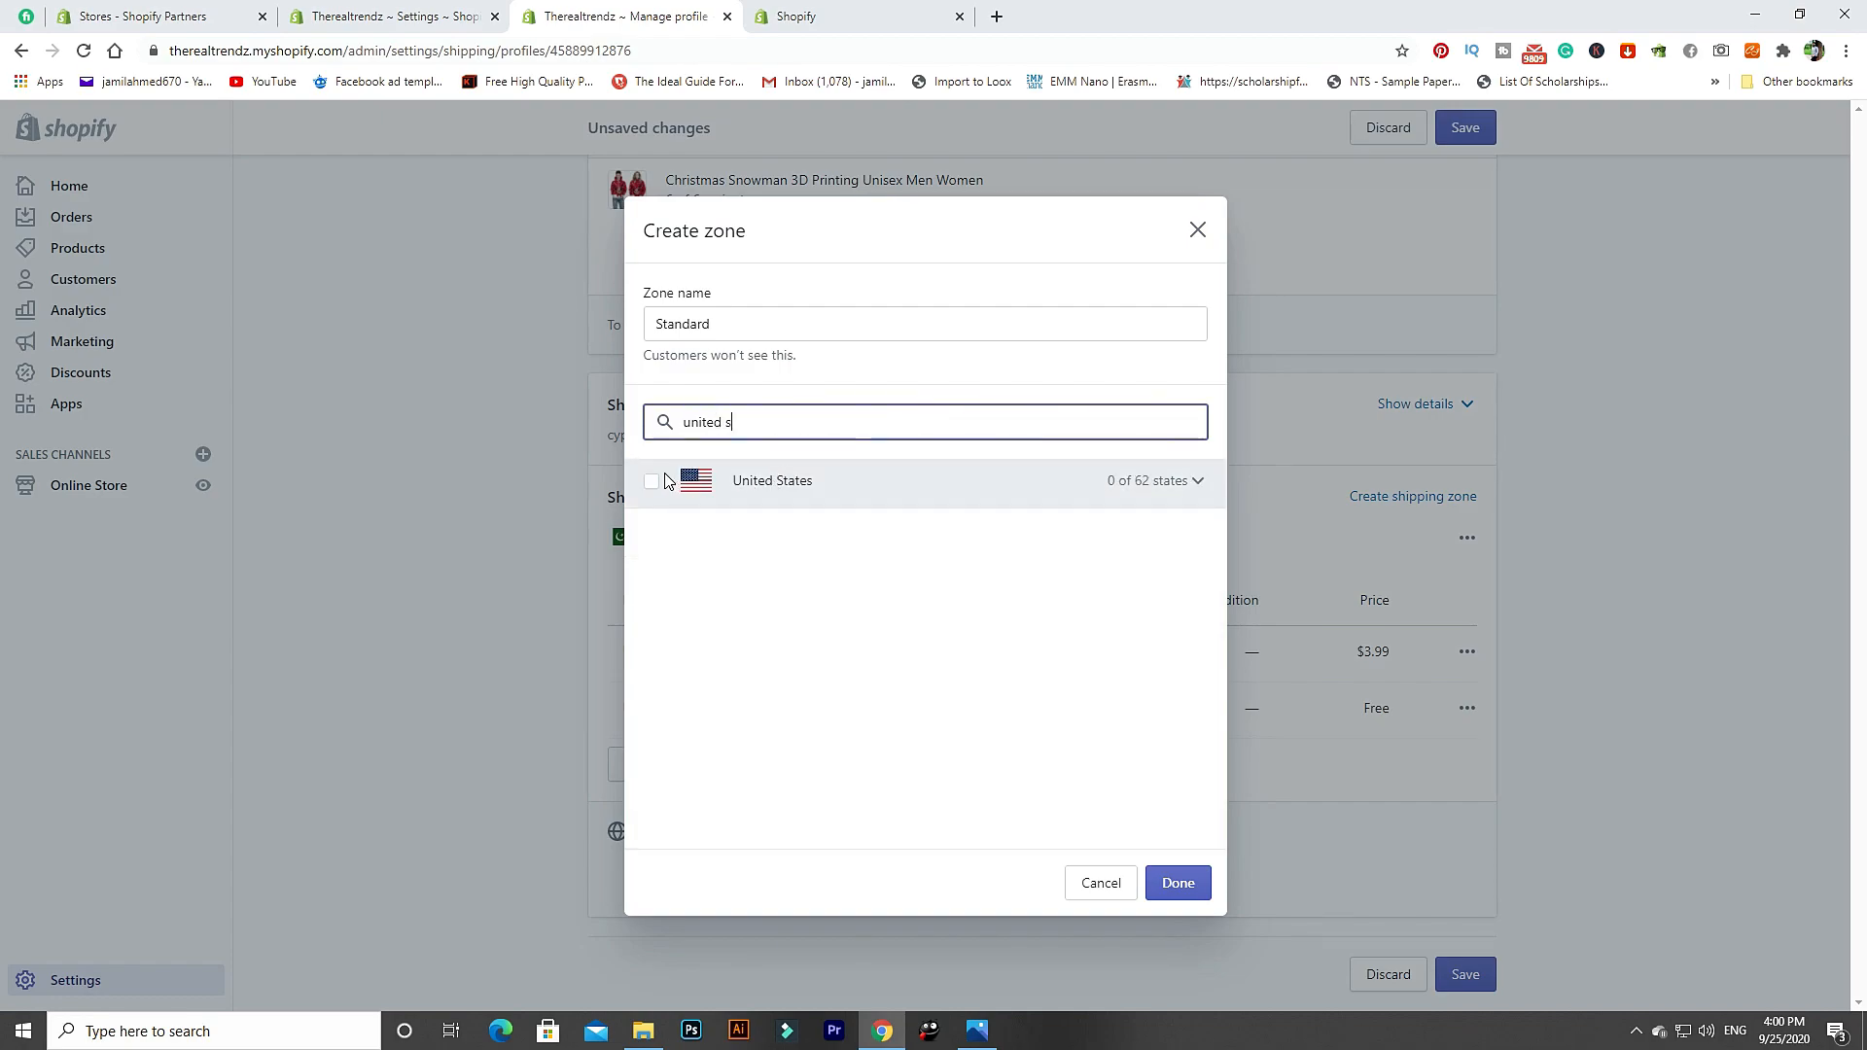
{"action": "left_click", "coordinate": [652, 486]}
Review the United States' list of included states and finish creating the Standard zone.
{"action": "left_click", "coordinate": [1179, 481]}
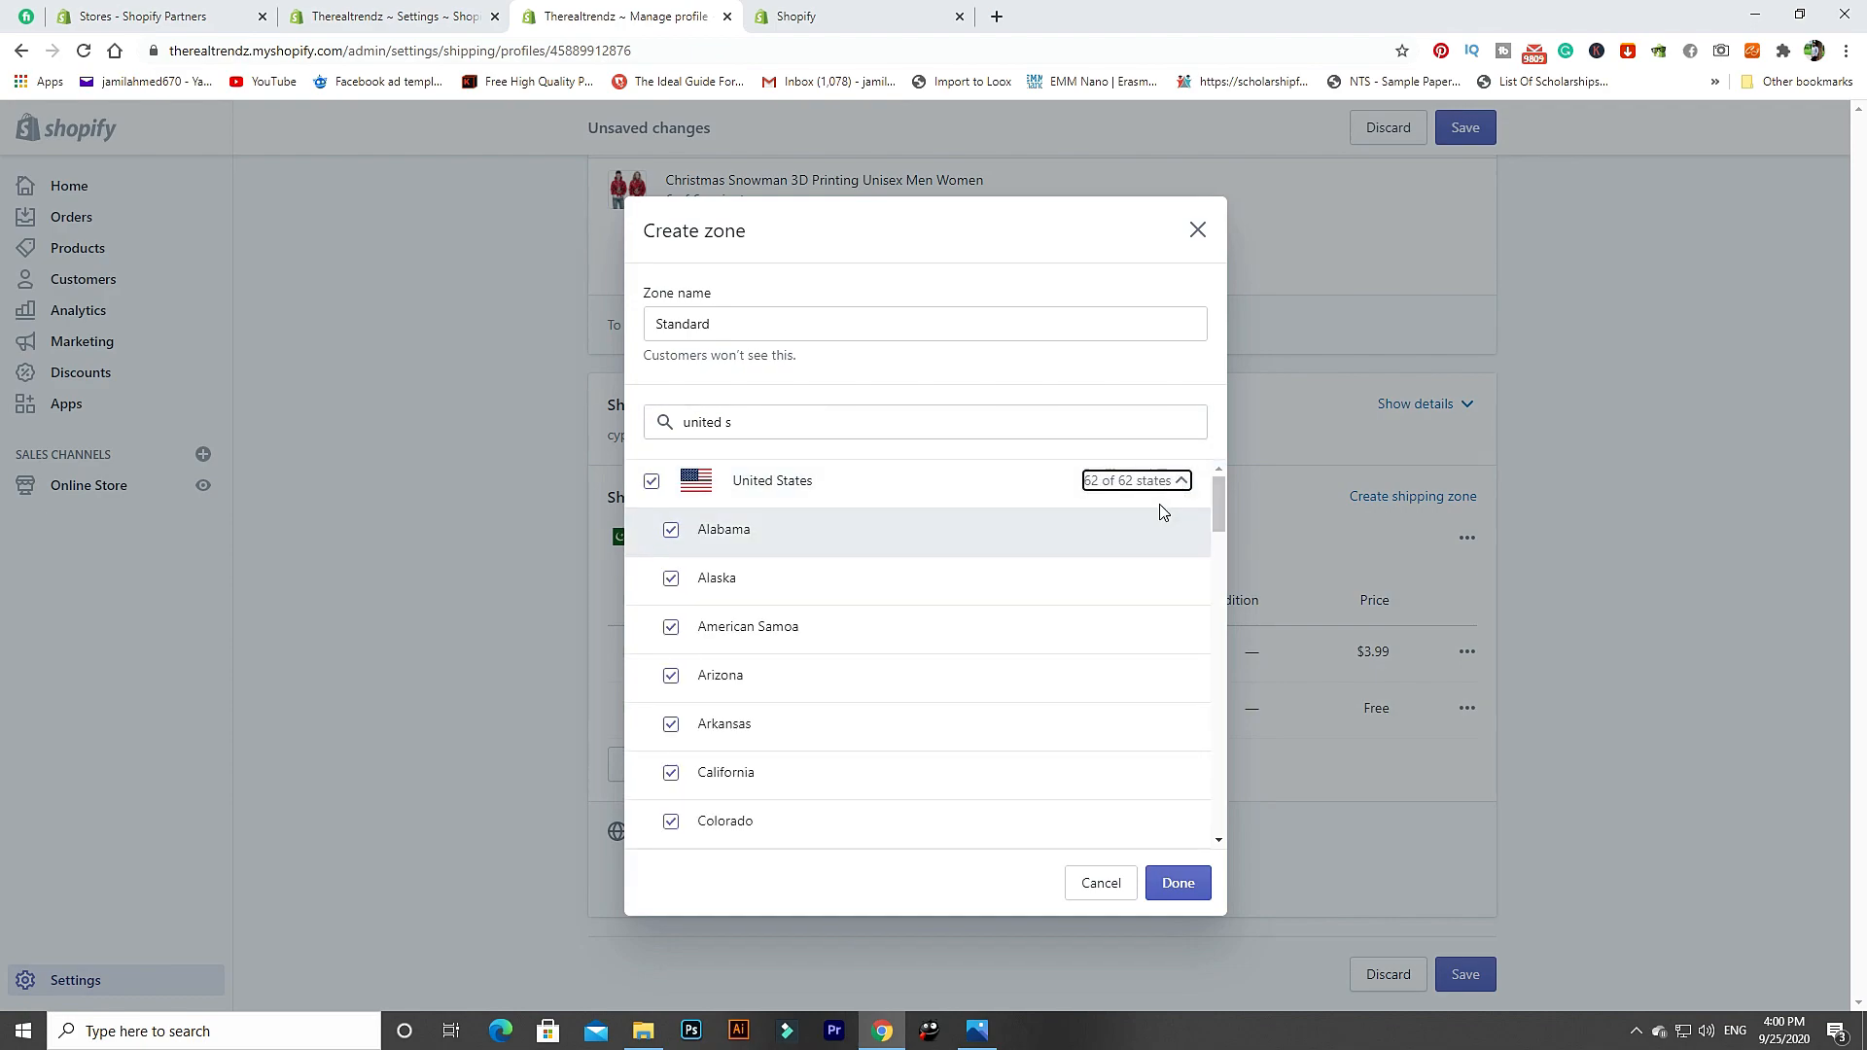
{"action": "scroll", "coordinate": [1081, 591], "scroll_direction": "down", "scroll_amount": 6}
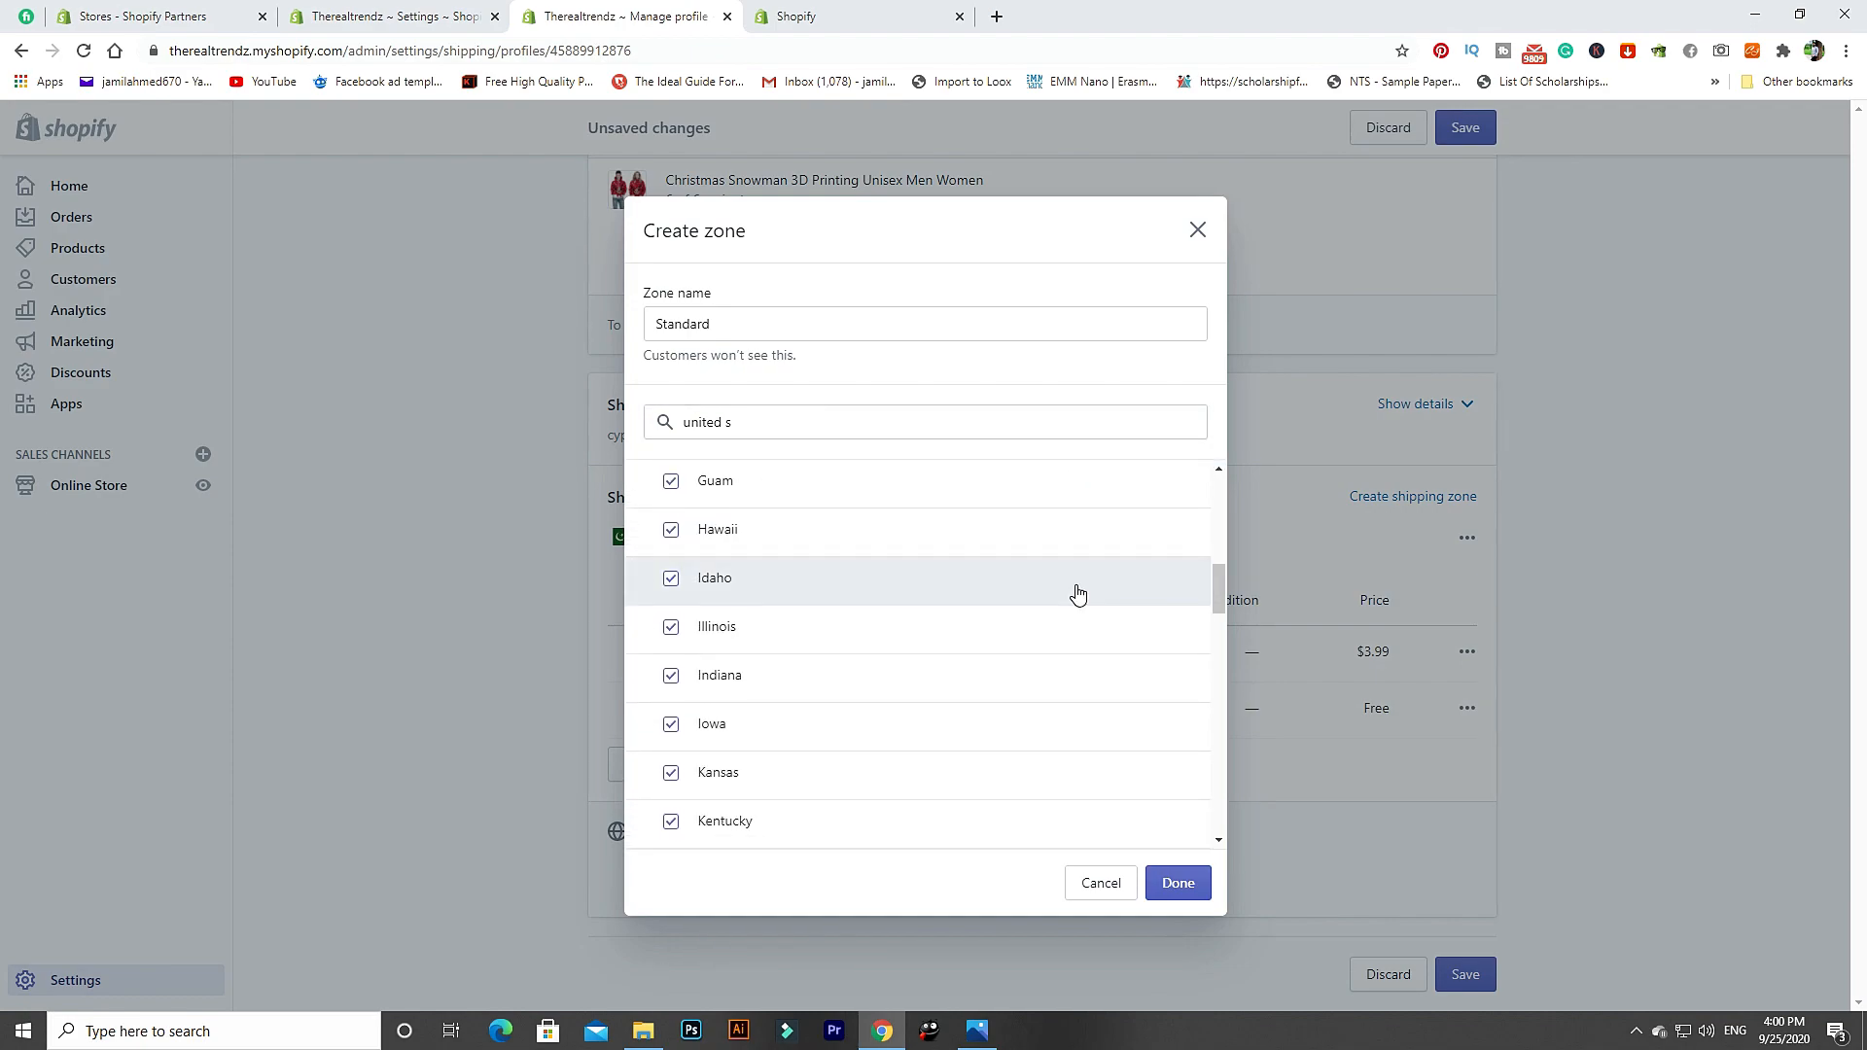
{"action": "scroll", "coordinate": [1080, 642], "scroll_direction": "down", "scroll_amount": 18}
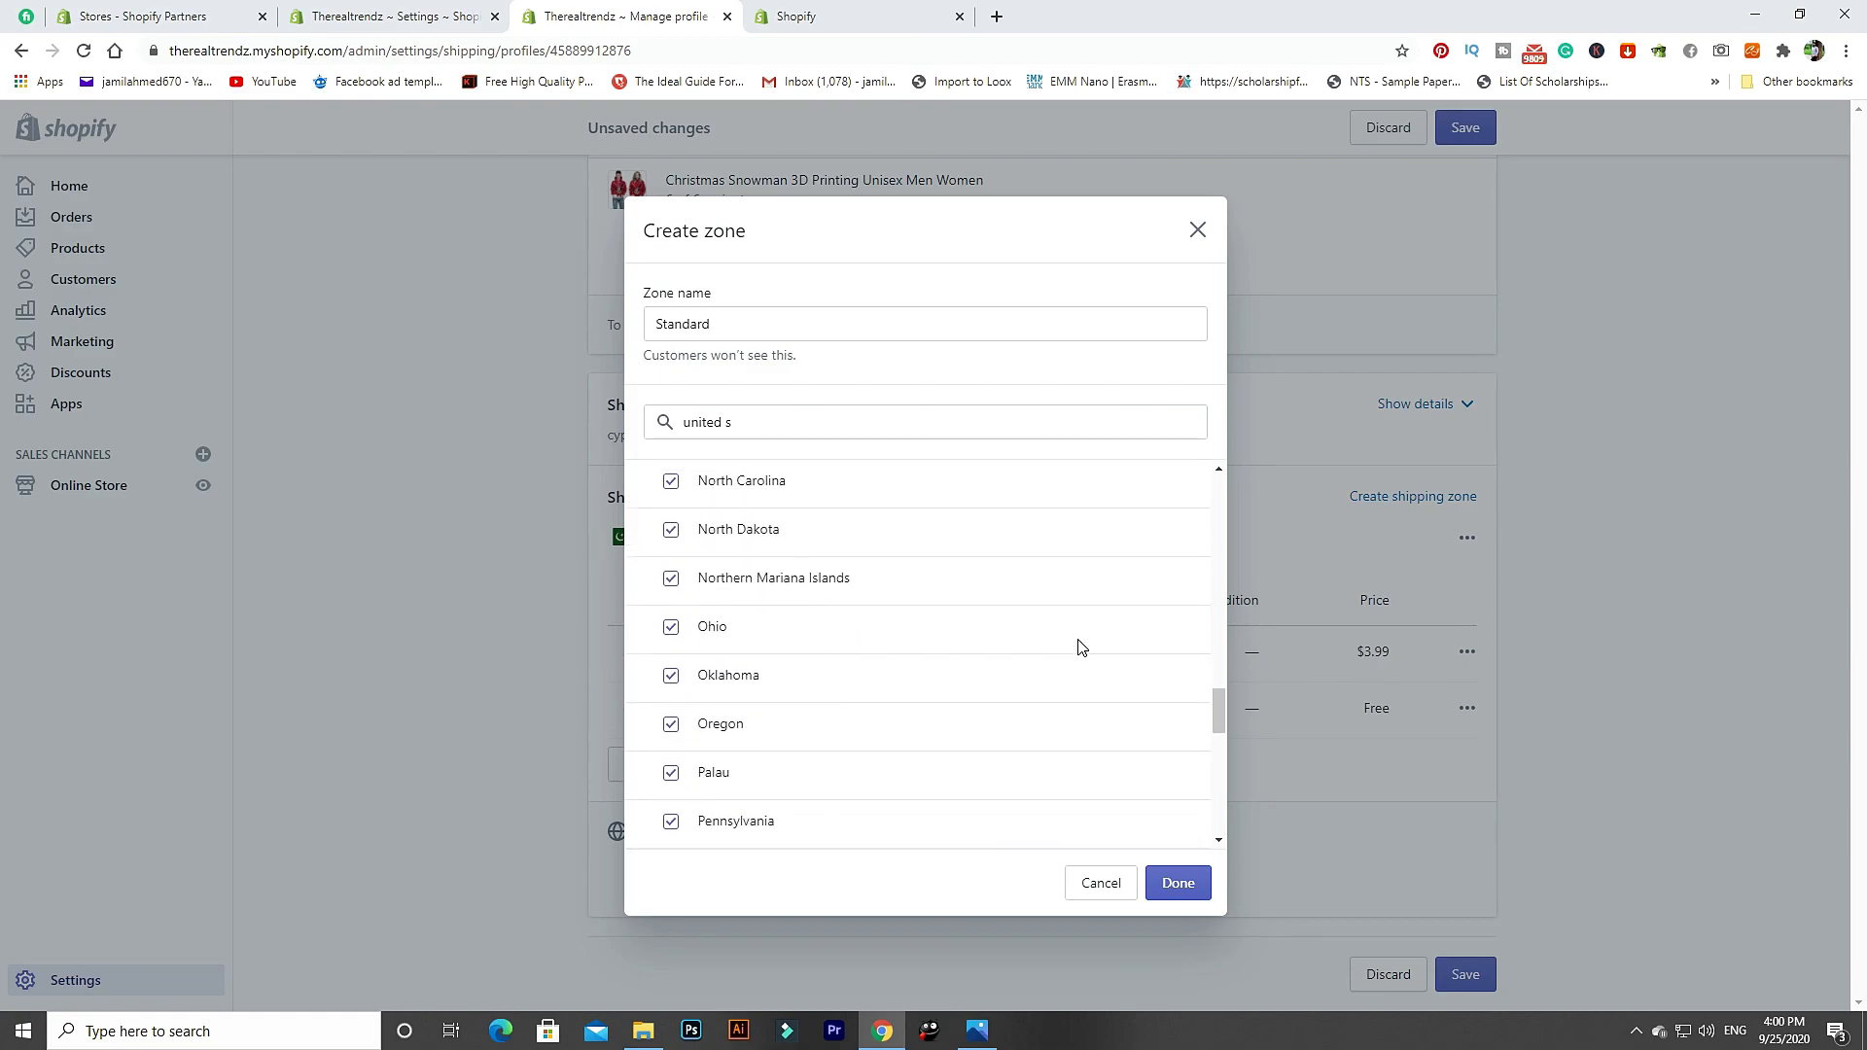
{"action": "scroll", "coordinate": [1082, 656], "scroll_direction": "down", "scroll_amount": 3}
{"action": "scroll", "coordinate": [1082, 655], "scroll_direction": "up", "scroll_amount": 20}
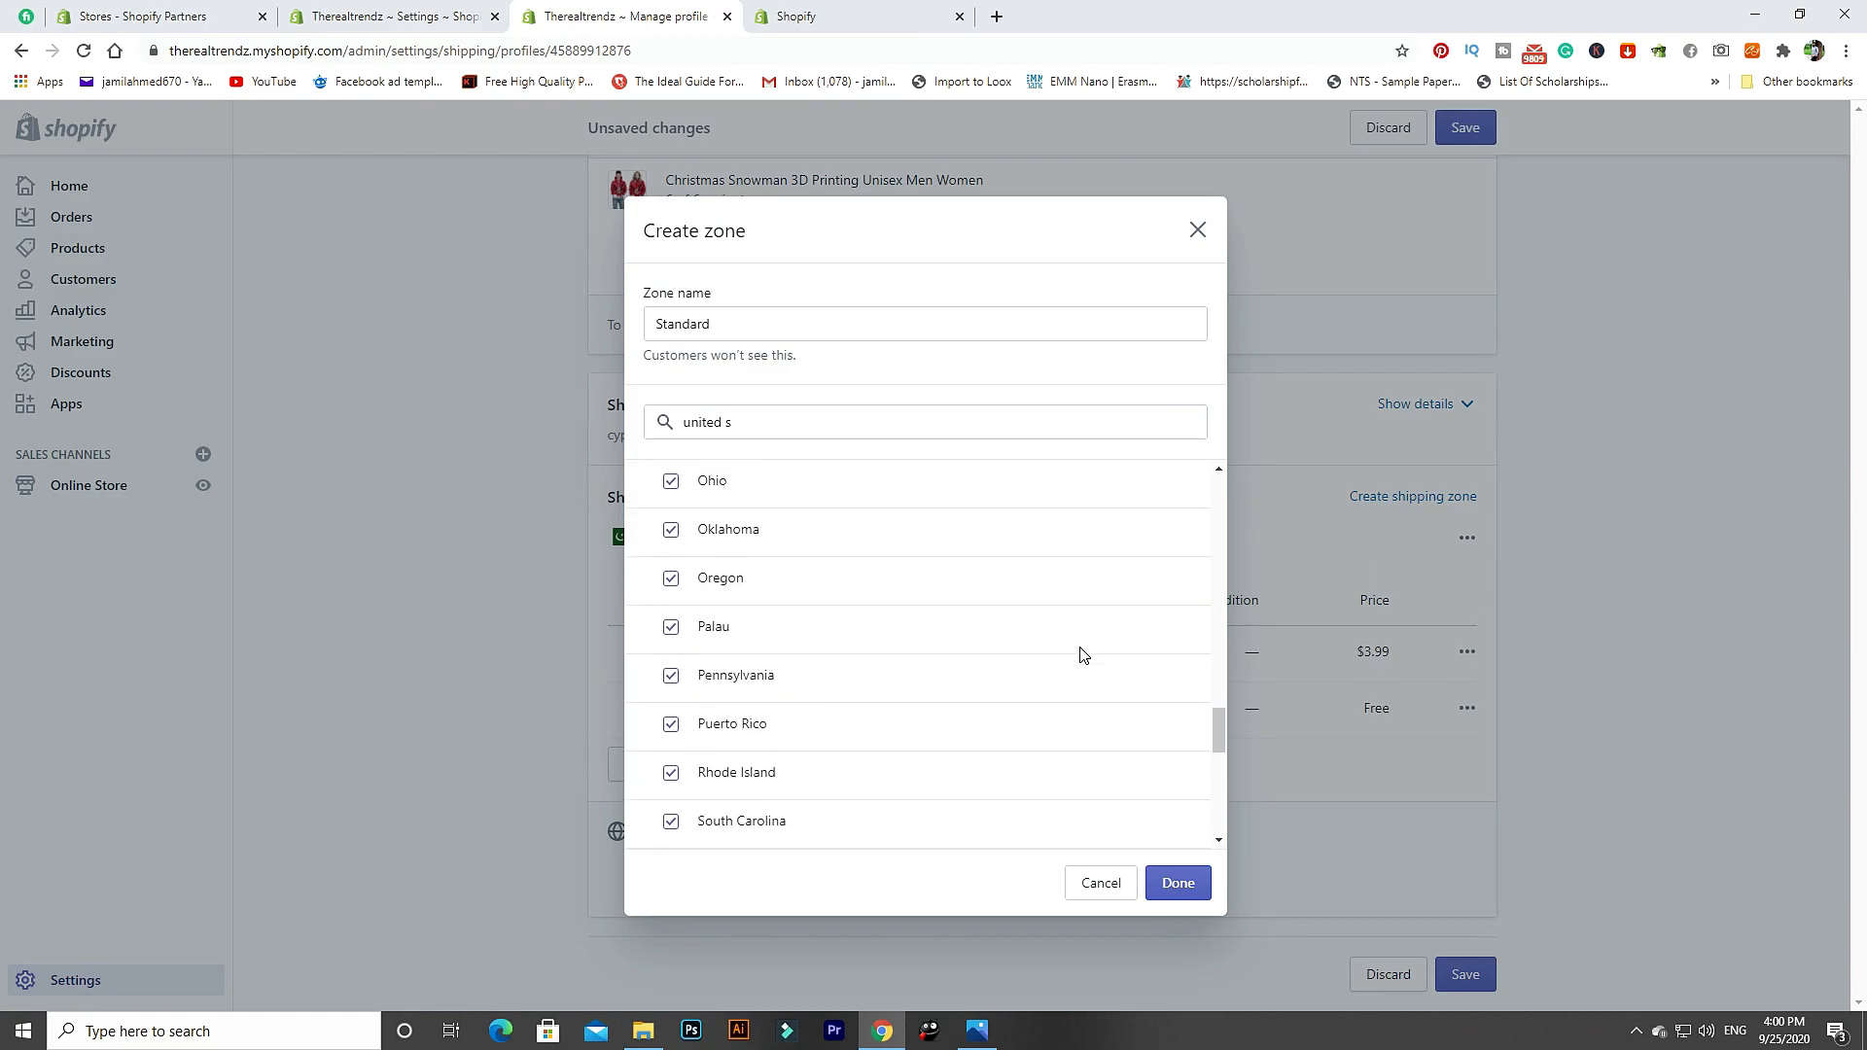
{"action": "scroll", "coordinate": [1083, 656], "scroll_direction": "up", "scroll_amount": 8}
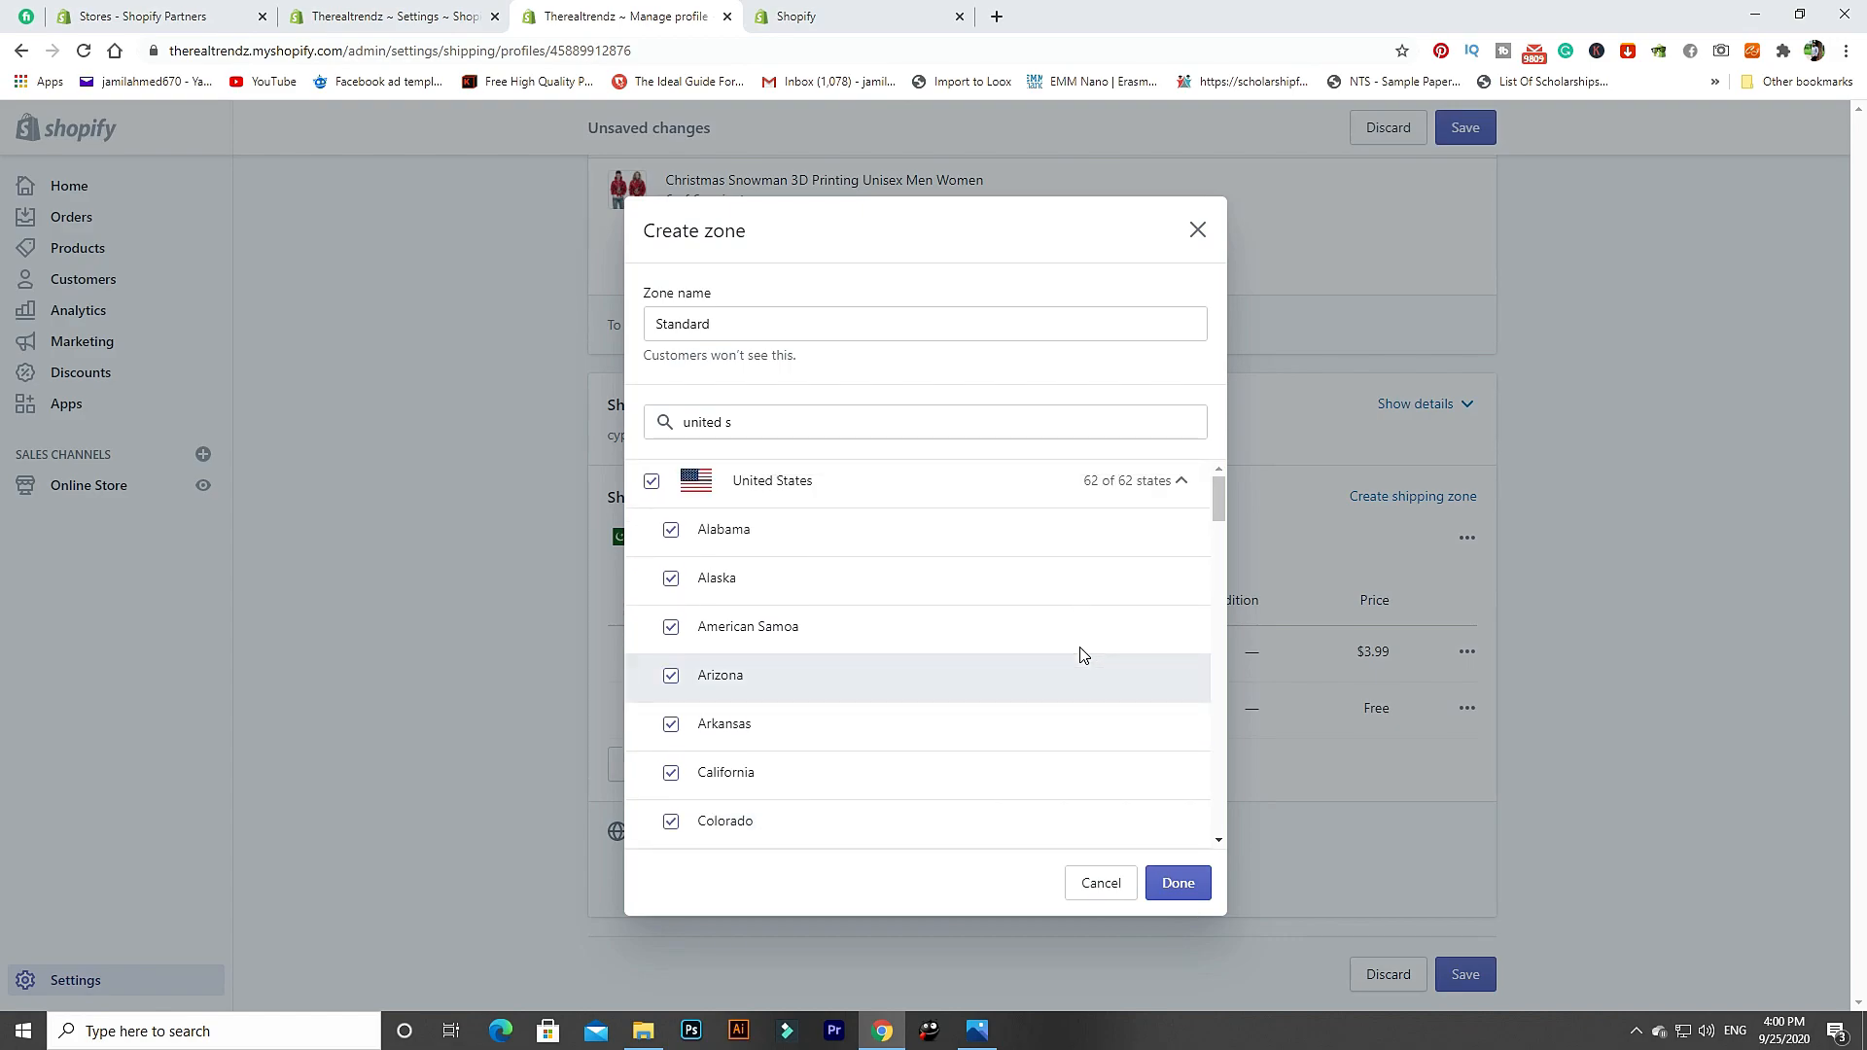
{"action": "left_click", "coordinate": [1190, 893]}
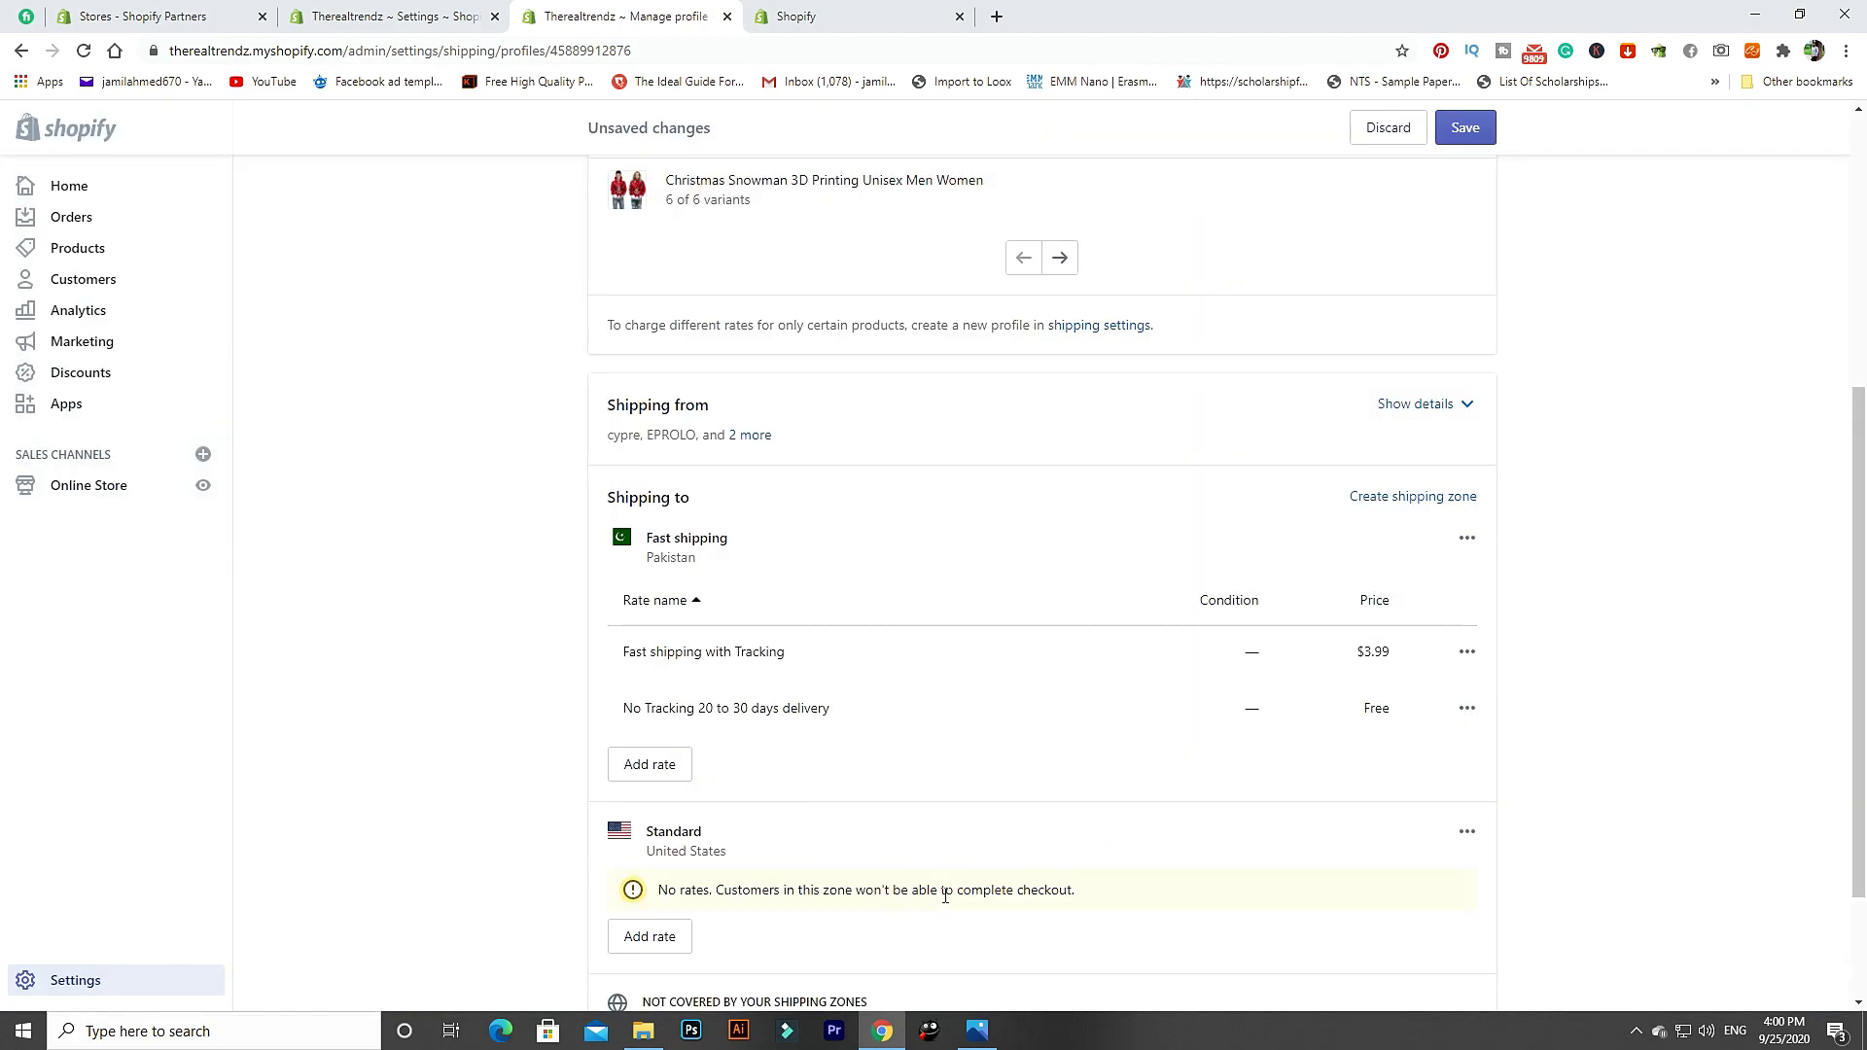
Add the "Fast shipping with Tracking" rate at $4.99 to the United States zone.
{"action": "left_click", "coordinate": [649, 940]}
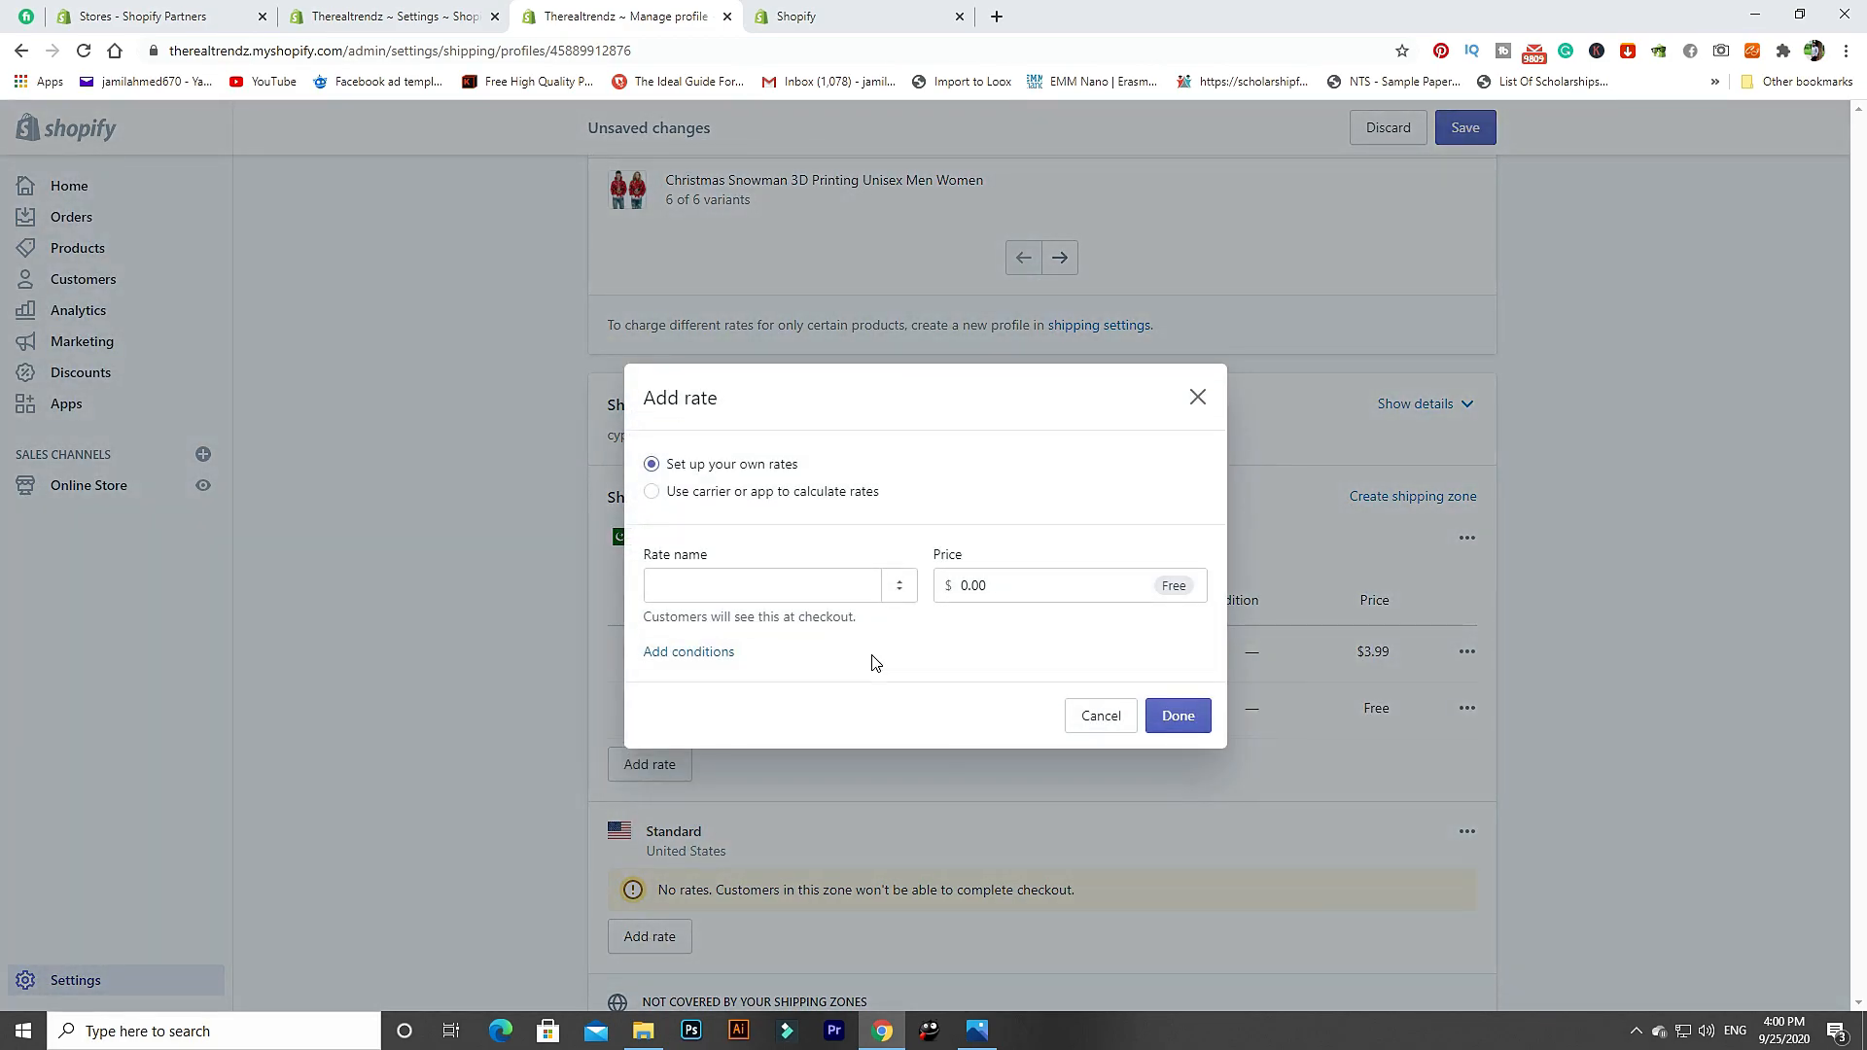
{"action": "left_click", "coordinate": [845, 587]}
{"action": "left_click", "coordinate": [825, 660]}
{"action": "left_click", "coordinate": [1041, 588]}
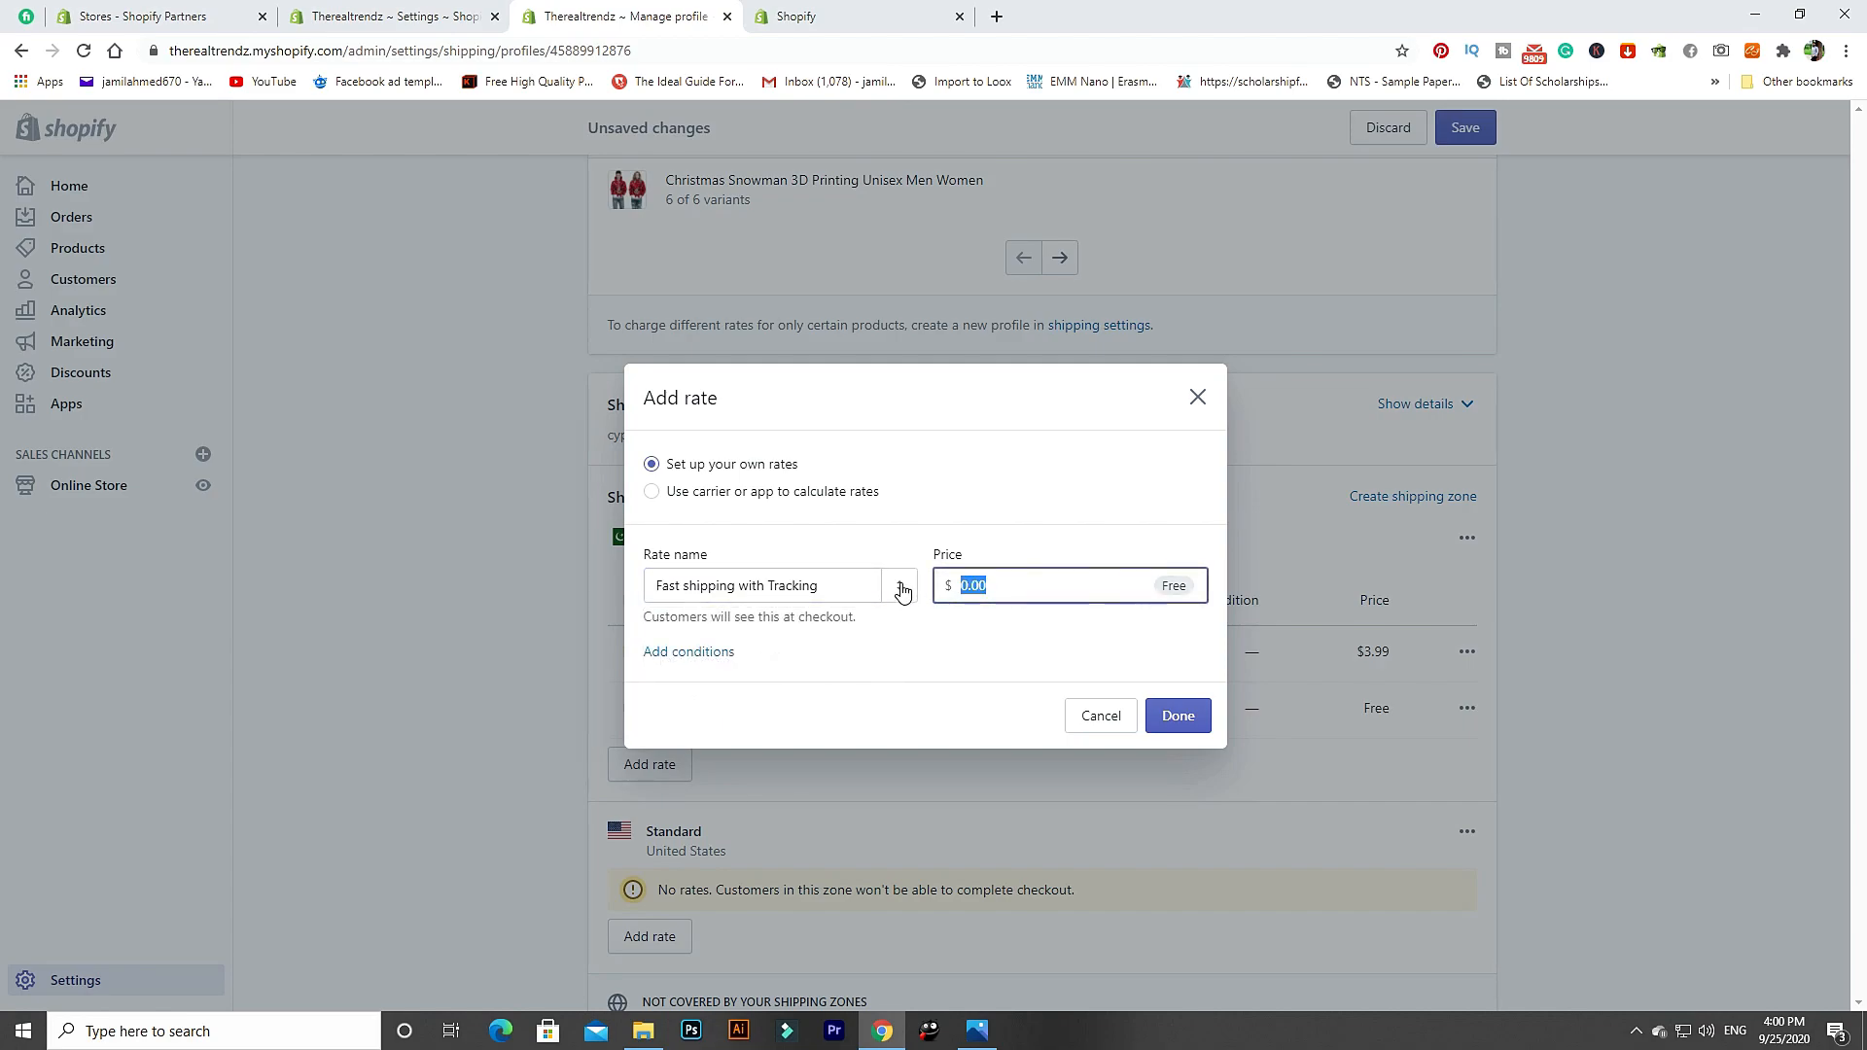
{"action": "type", "text": "1"}
{"action": "key", "text": "BackSpace"}
{"action": "type", "text": "4.99"}
{"action": "left_click", "coordinate": [1177, 715]}
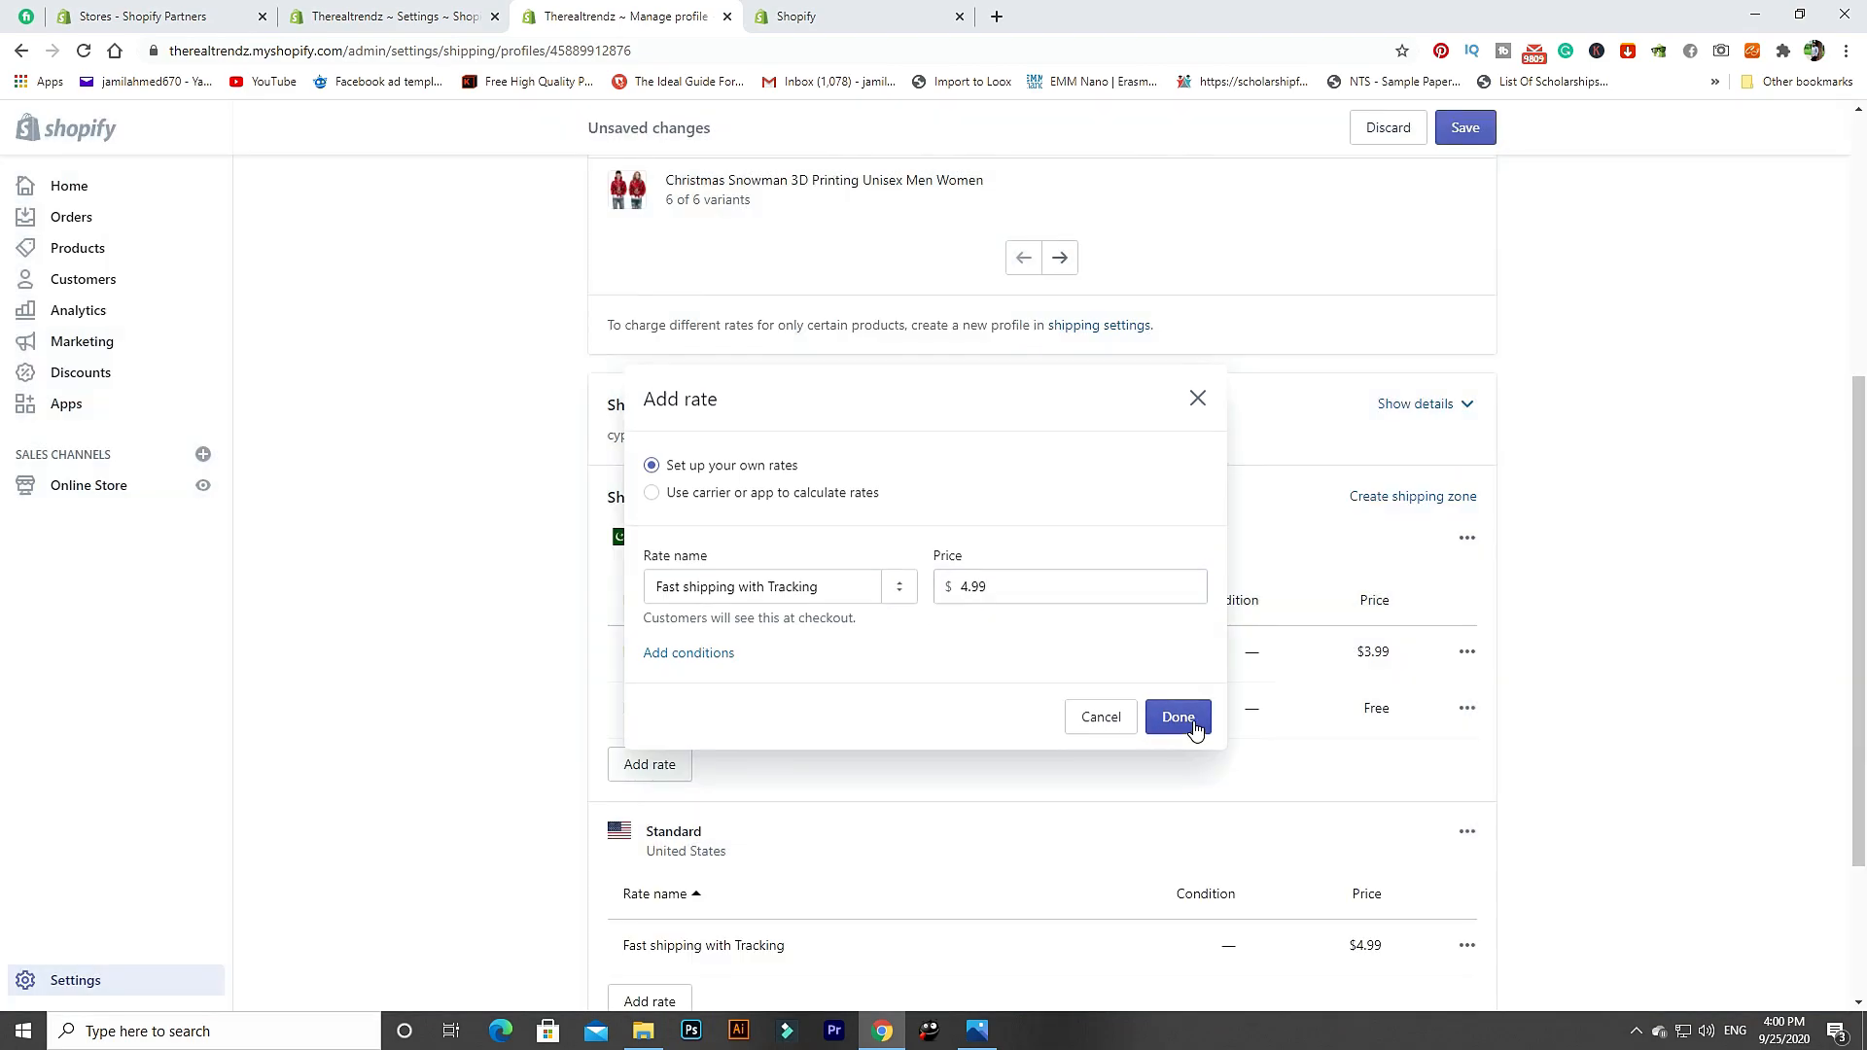
Add the "No Tracking 20 to 30 days delivery" rate as free shipping to the United States zone.
{"action": "scroll", "coordinate": [792, 796], "scroll_direction": "down", "scroll_amount": 2}
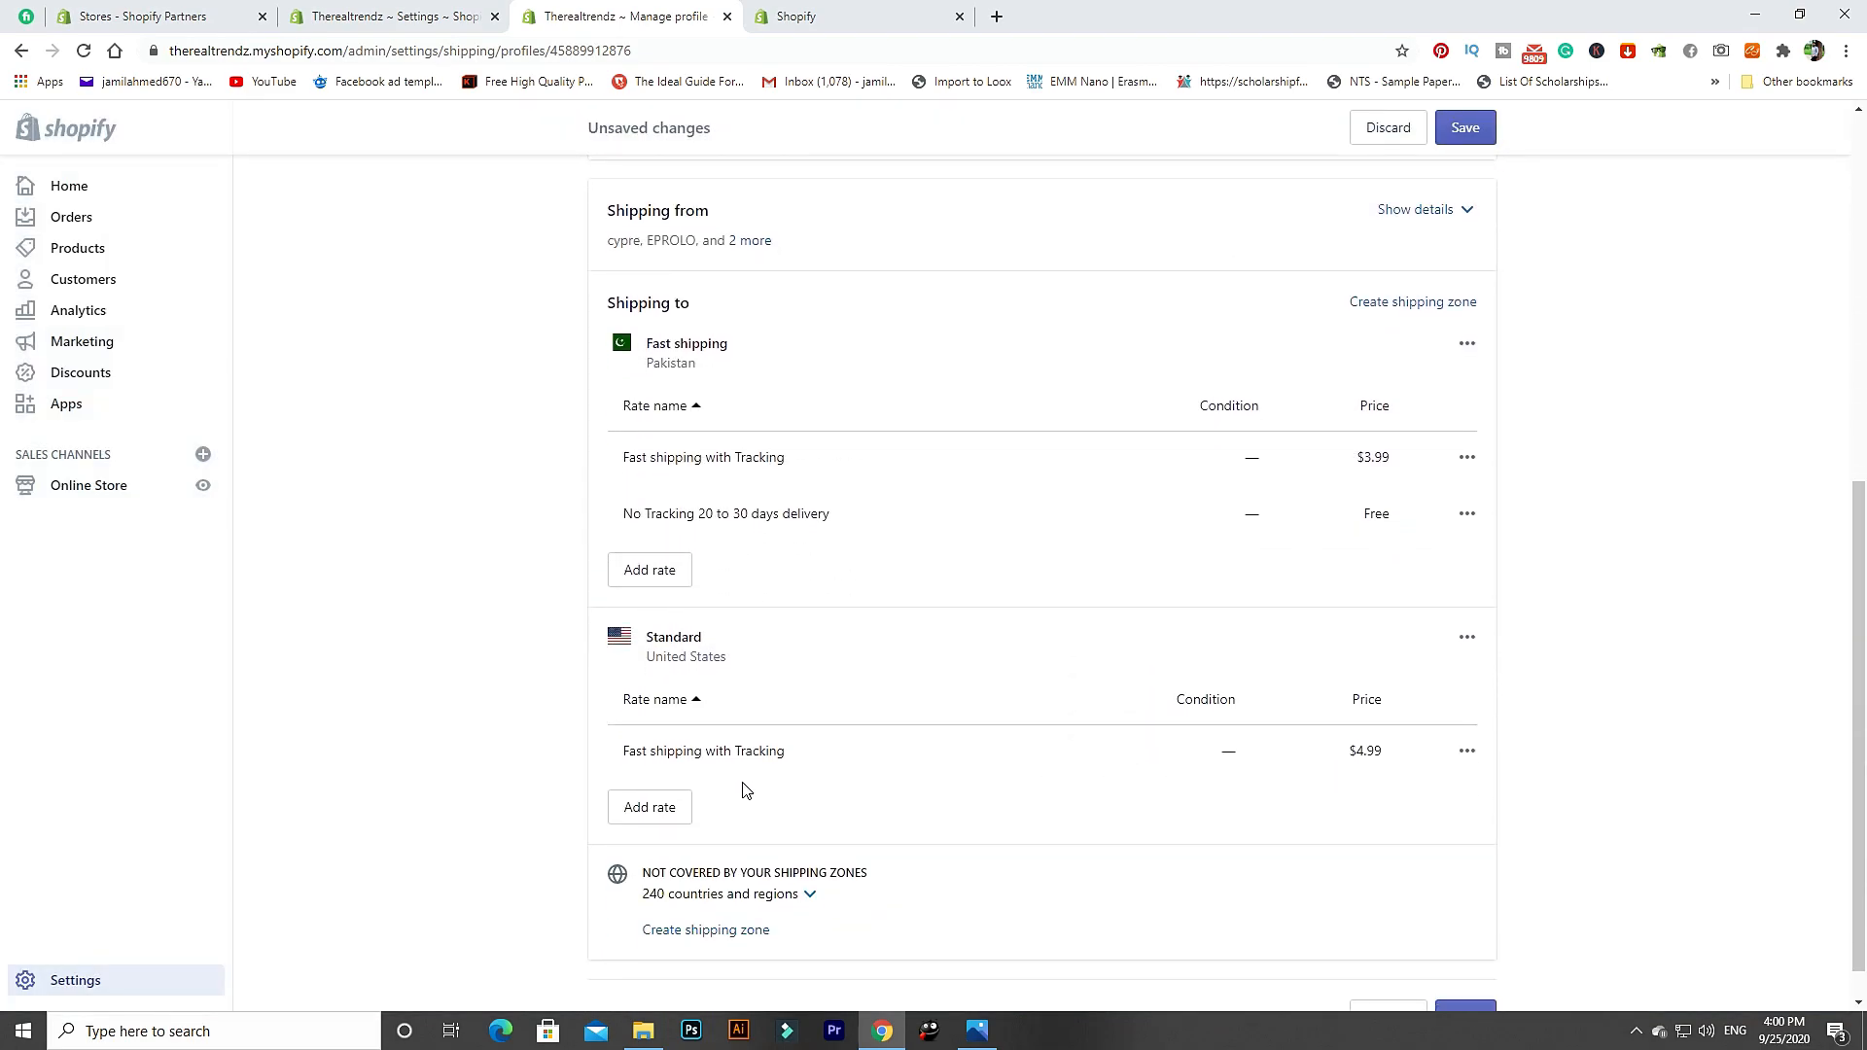
{"action": "left_click", "coordinate": [670, 809]}
{"action": "left_click", "coordinate": [826, 585]}
{"action": "left_click", "coordinate": [817, 700]}
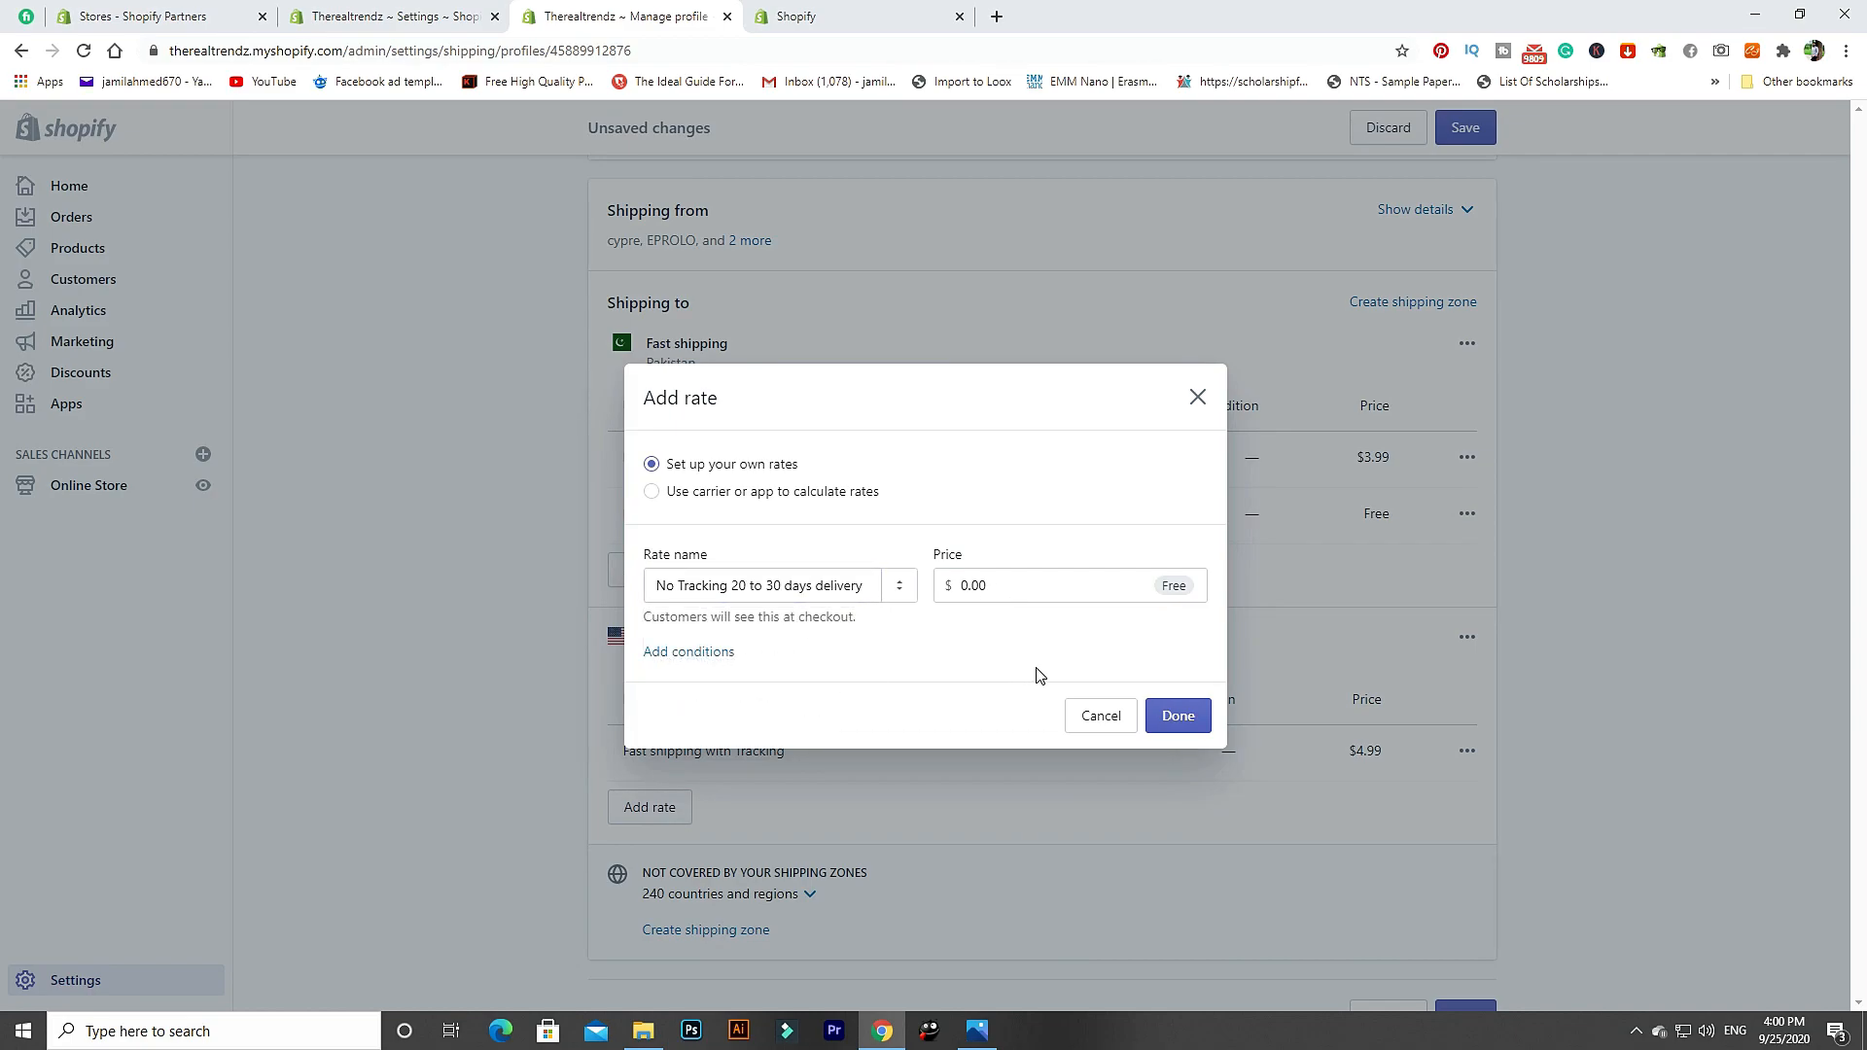
{"action": "left_click", "coordinate": [1179, 717]}
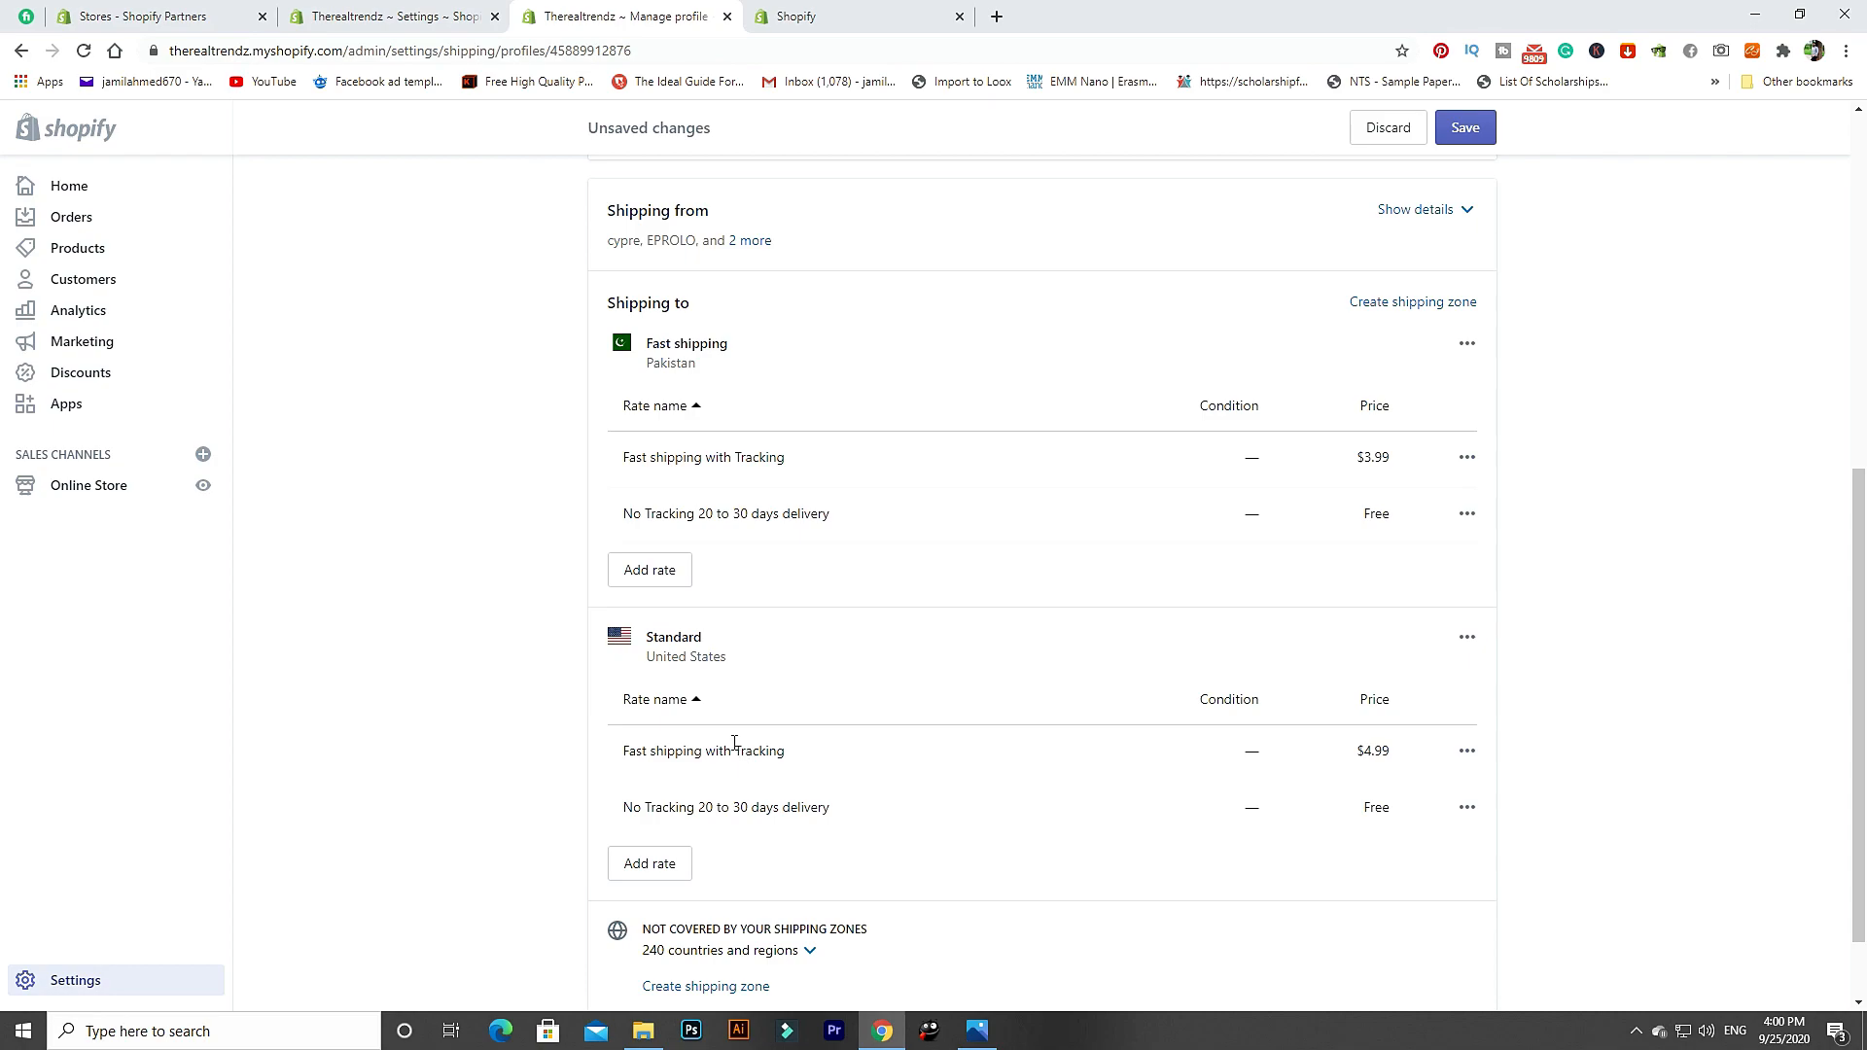
Create a shipping zone named "Standard" that covers the Rest of world.
{"action": "left_click_drag", "start_coordinate": [736, 753], "coordinate": [808, 757]}
{"action": "scroll", "coordinate": [750, 962], "scroll_direction": "down", "scroll_amount": 1}
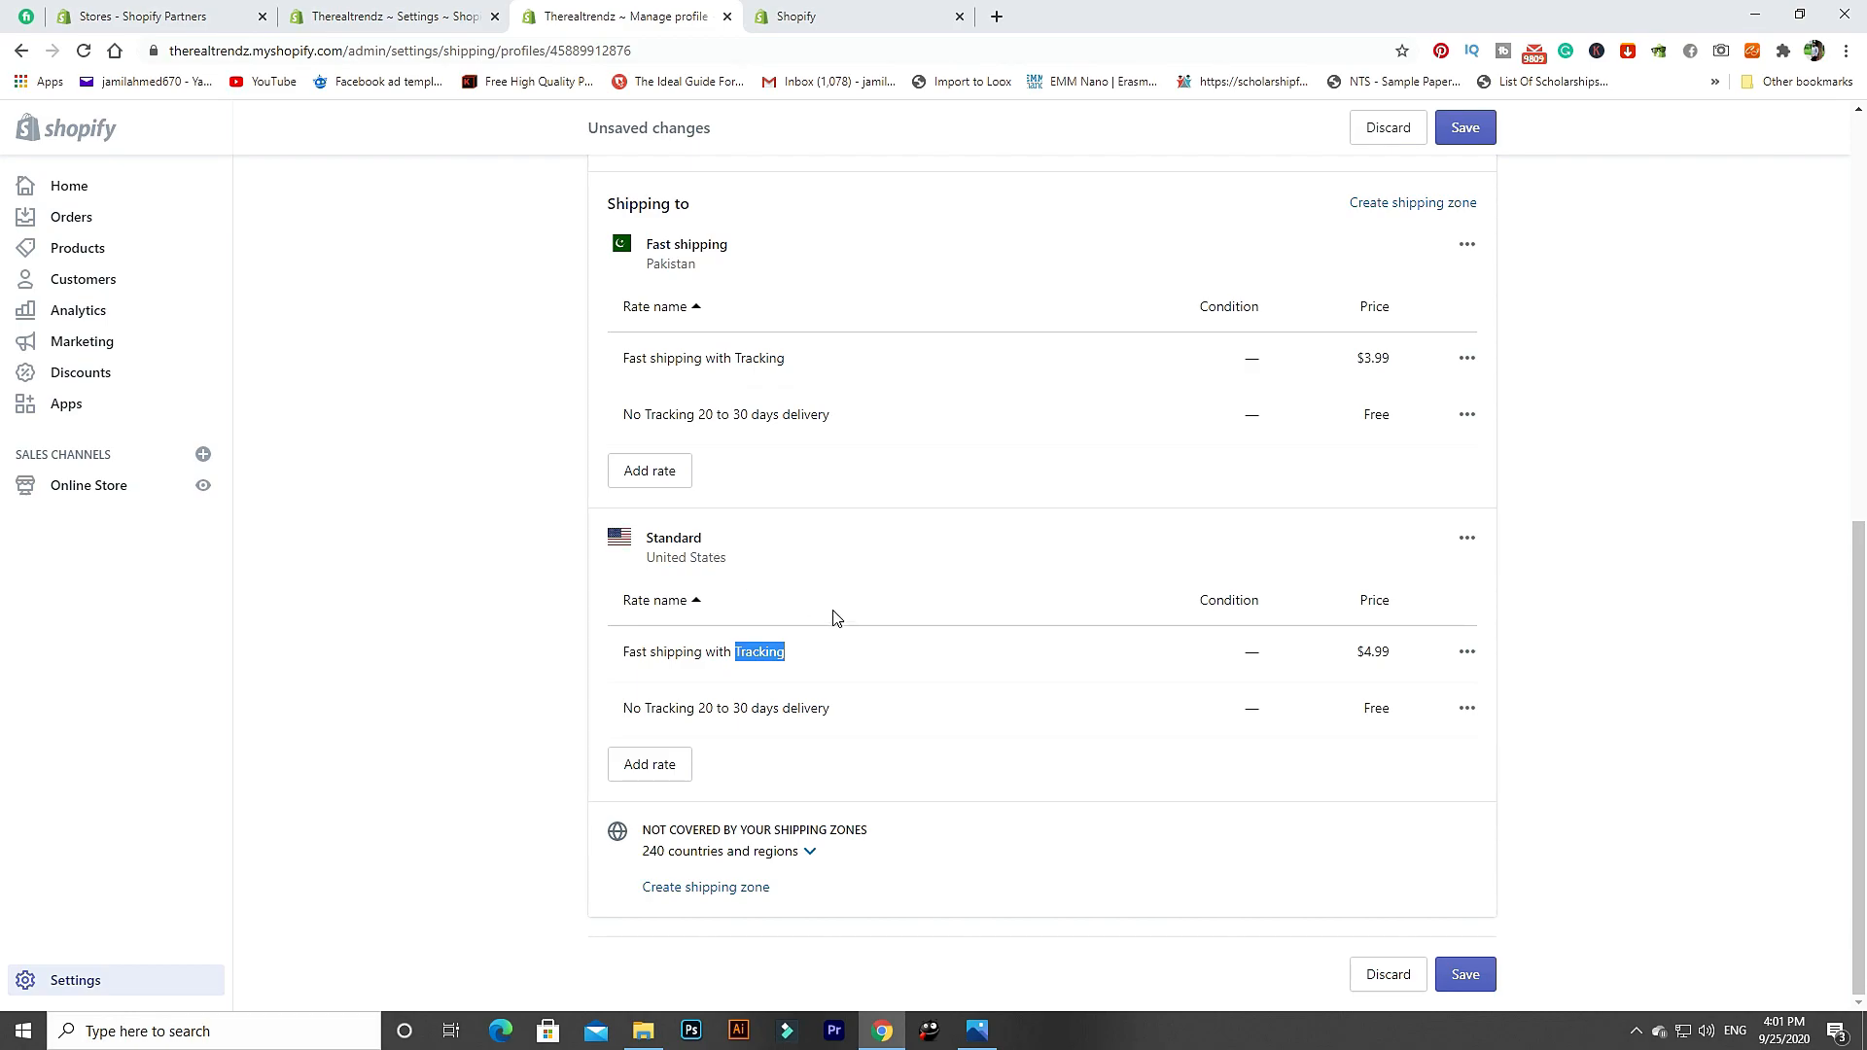
{"action": "left_click", "coordinate": [732, 888]}
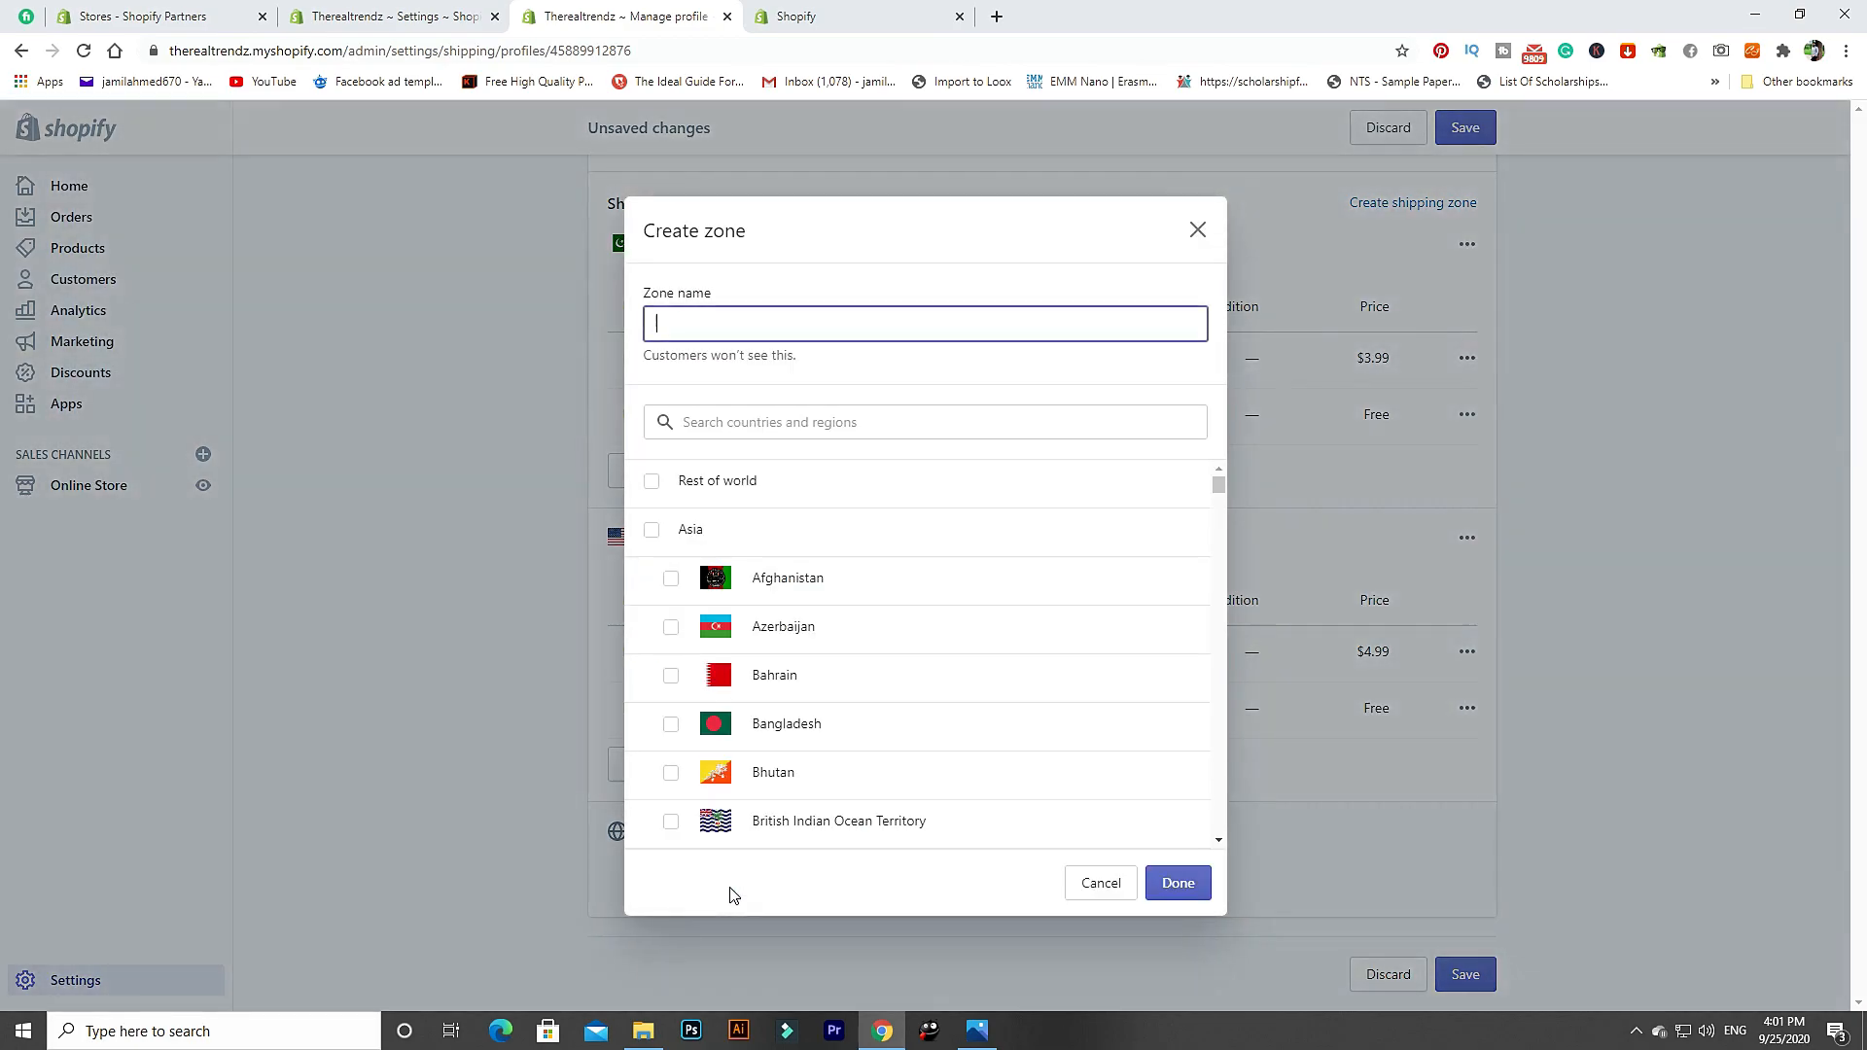
{"action": "left_click", "coordinate": [715, 481]}
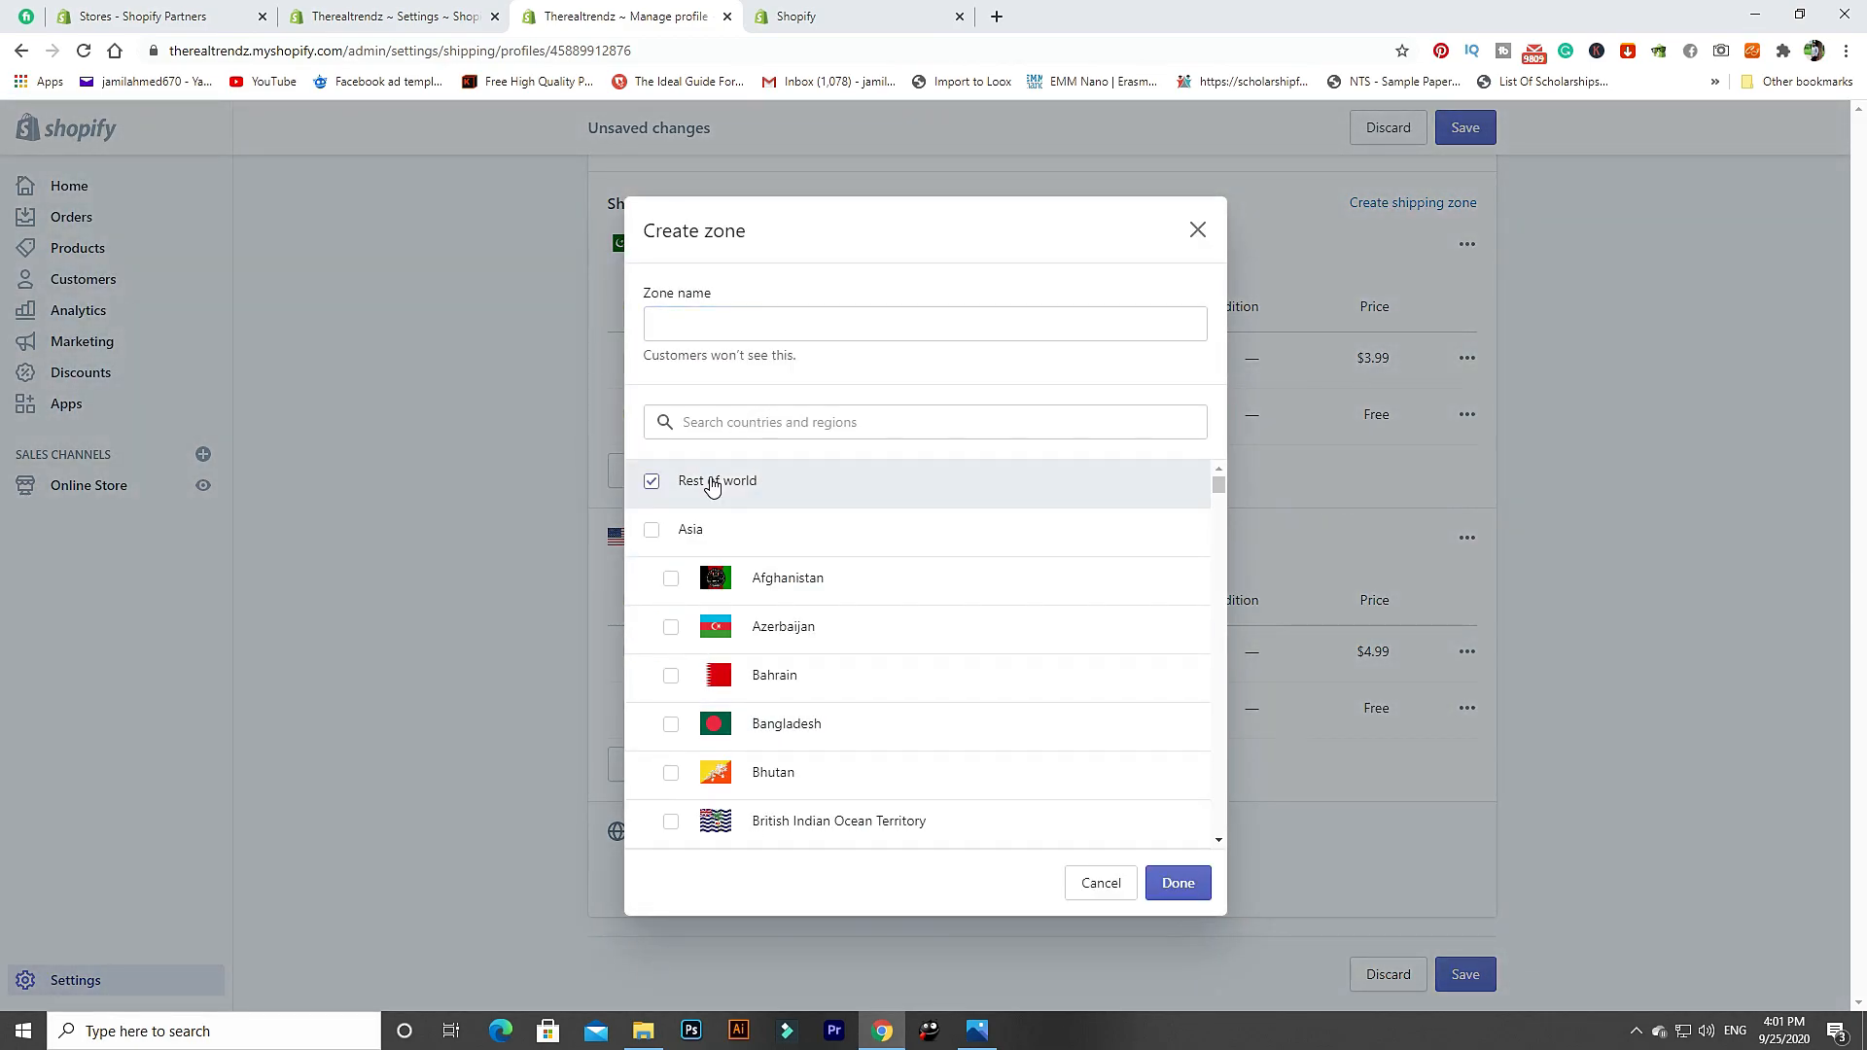
{"action": "left_click", "coordinate": [744, 329]}
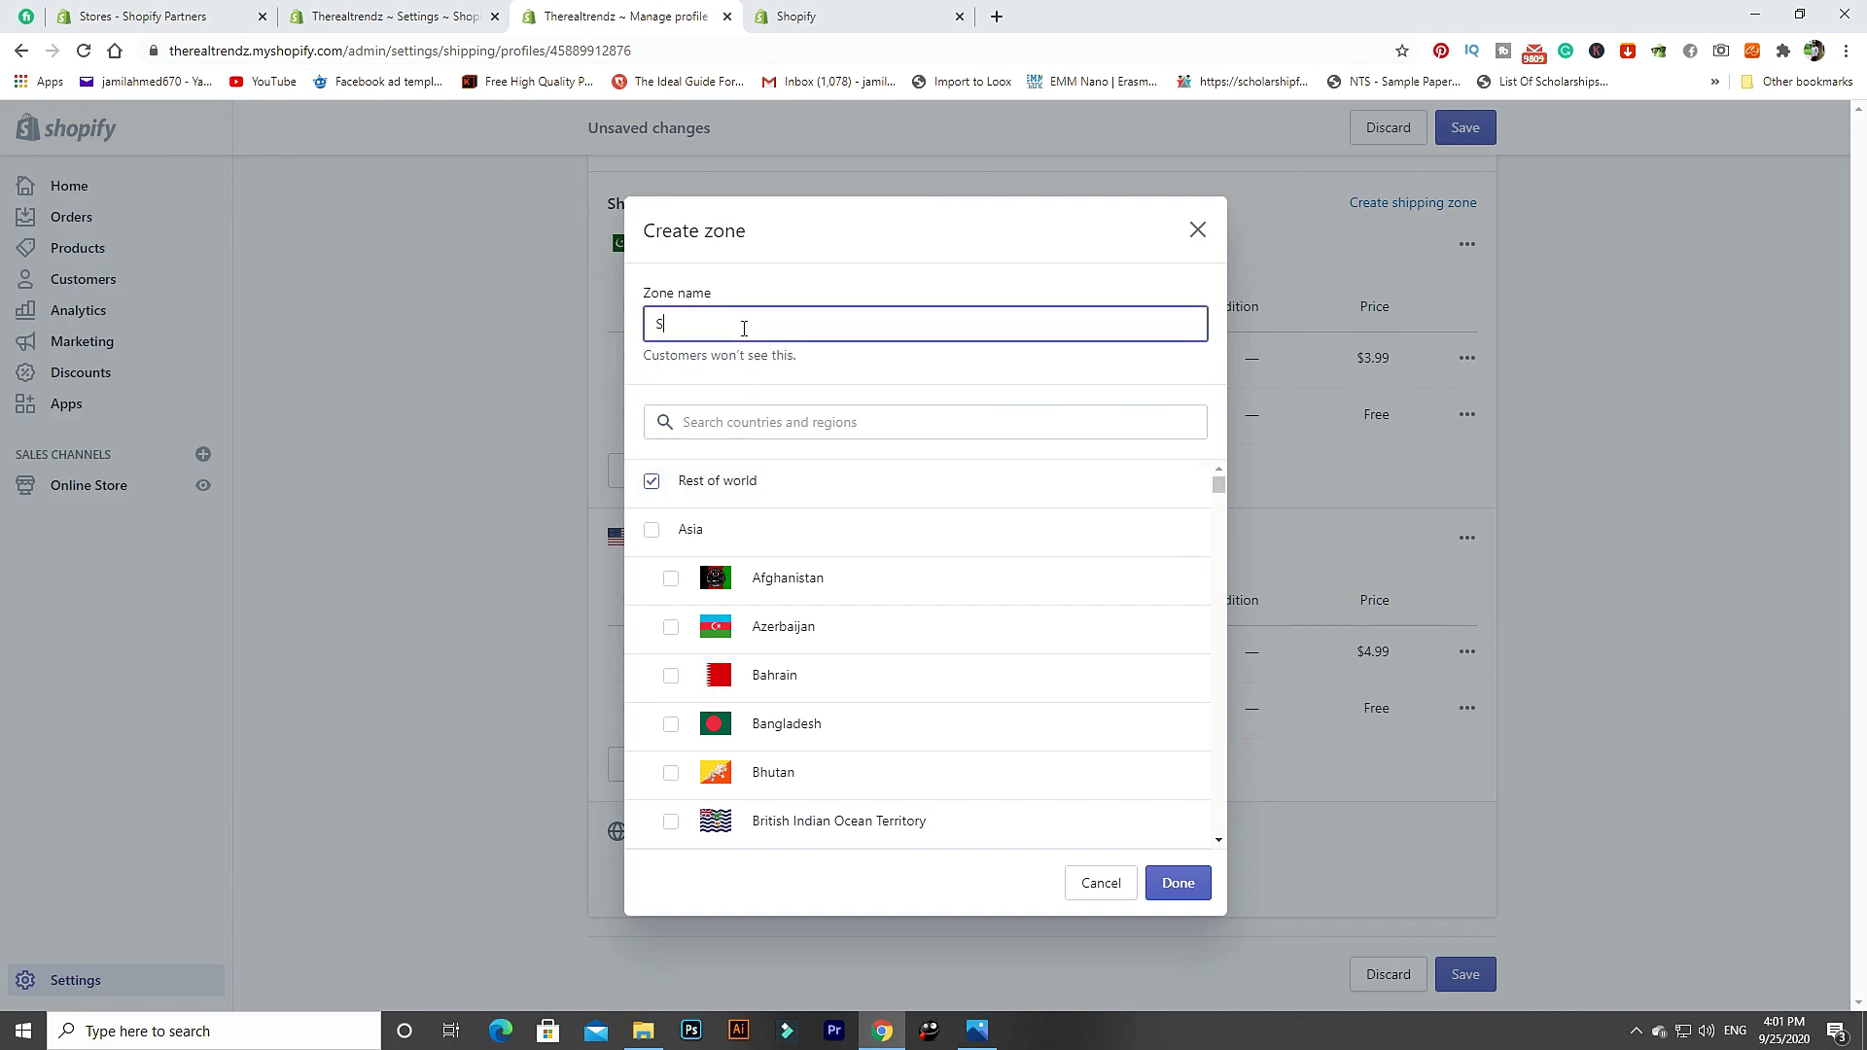
{"action": "type", "text": "Standard"}
{"action": "left_click", "coordinate": [1177, 881]}
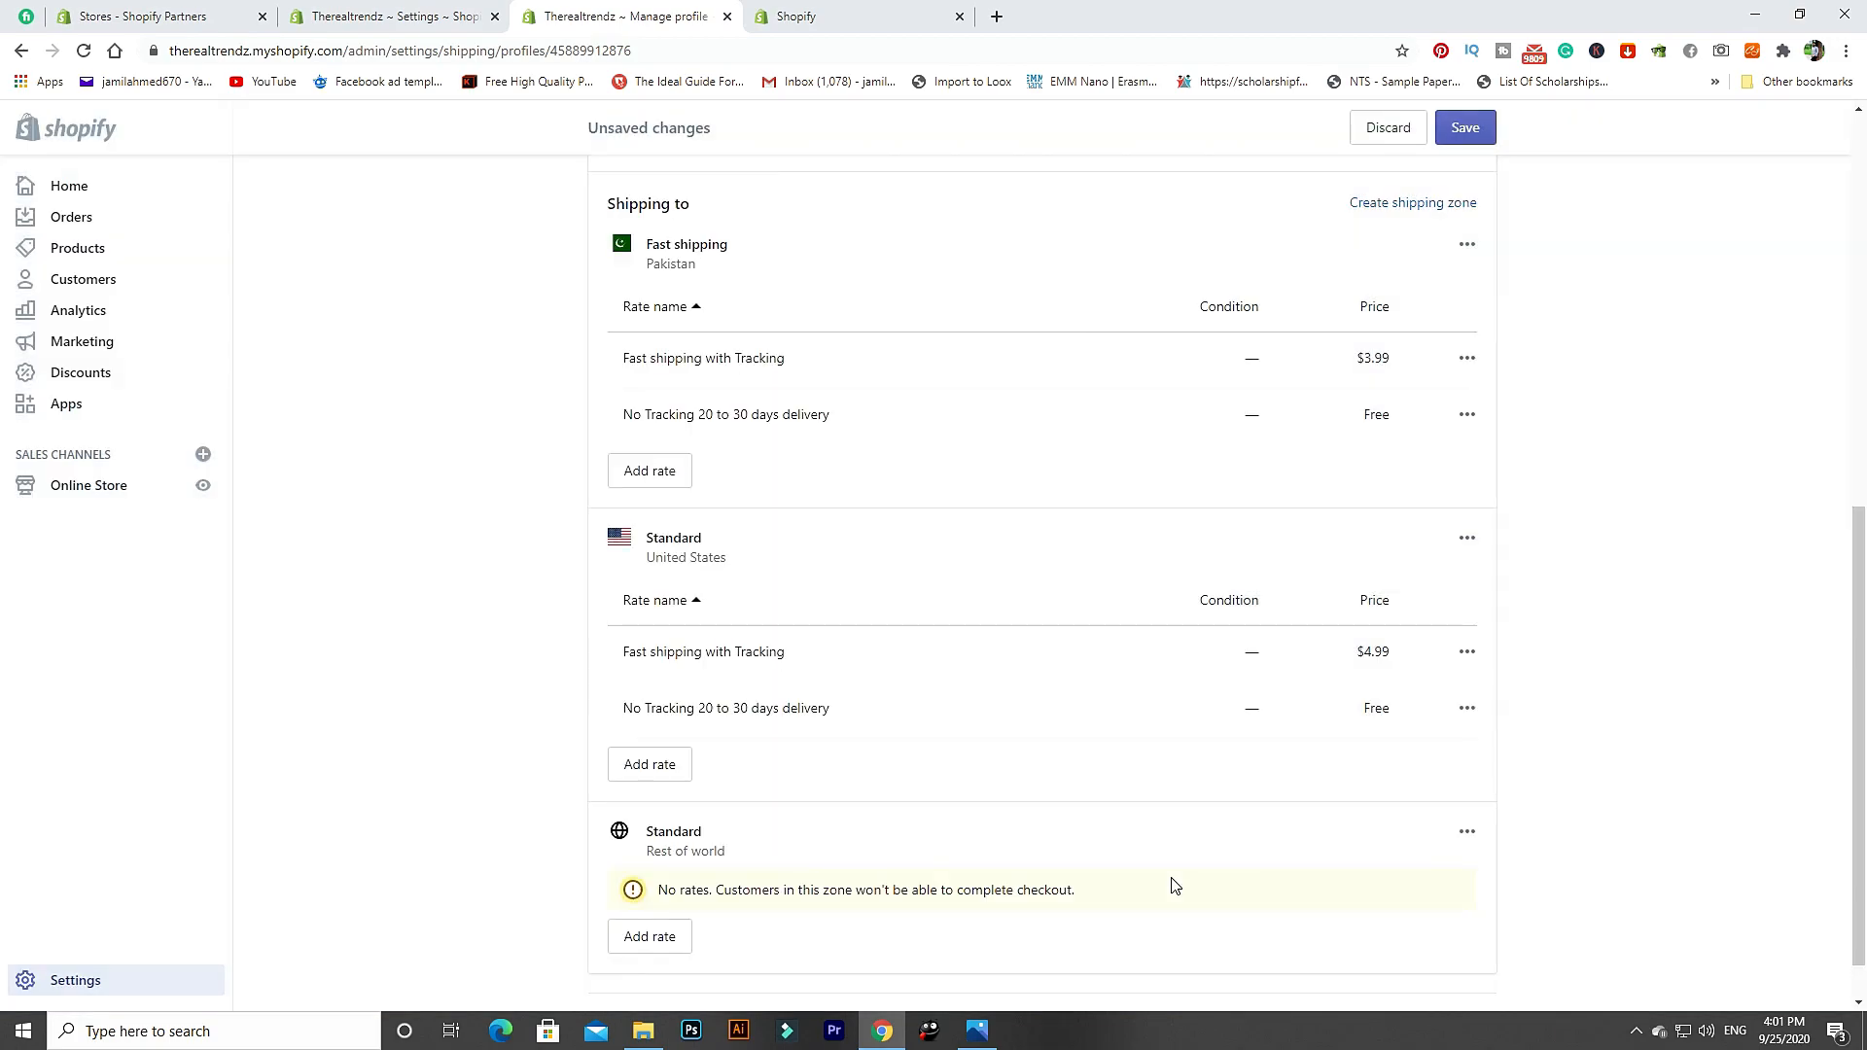
Add the "No Tracking 20 to 30 days delivery" rate as free shipping to the Rest of world zone.
{"action": "left_click", "coordinate": [662, 939]}
{"action": "left_click", "coordinate": [1203, 728]}
{"action": "left_click", "coordinate": [790, 574]}
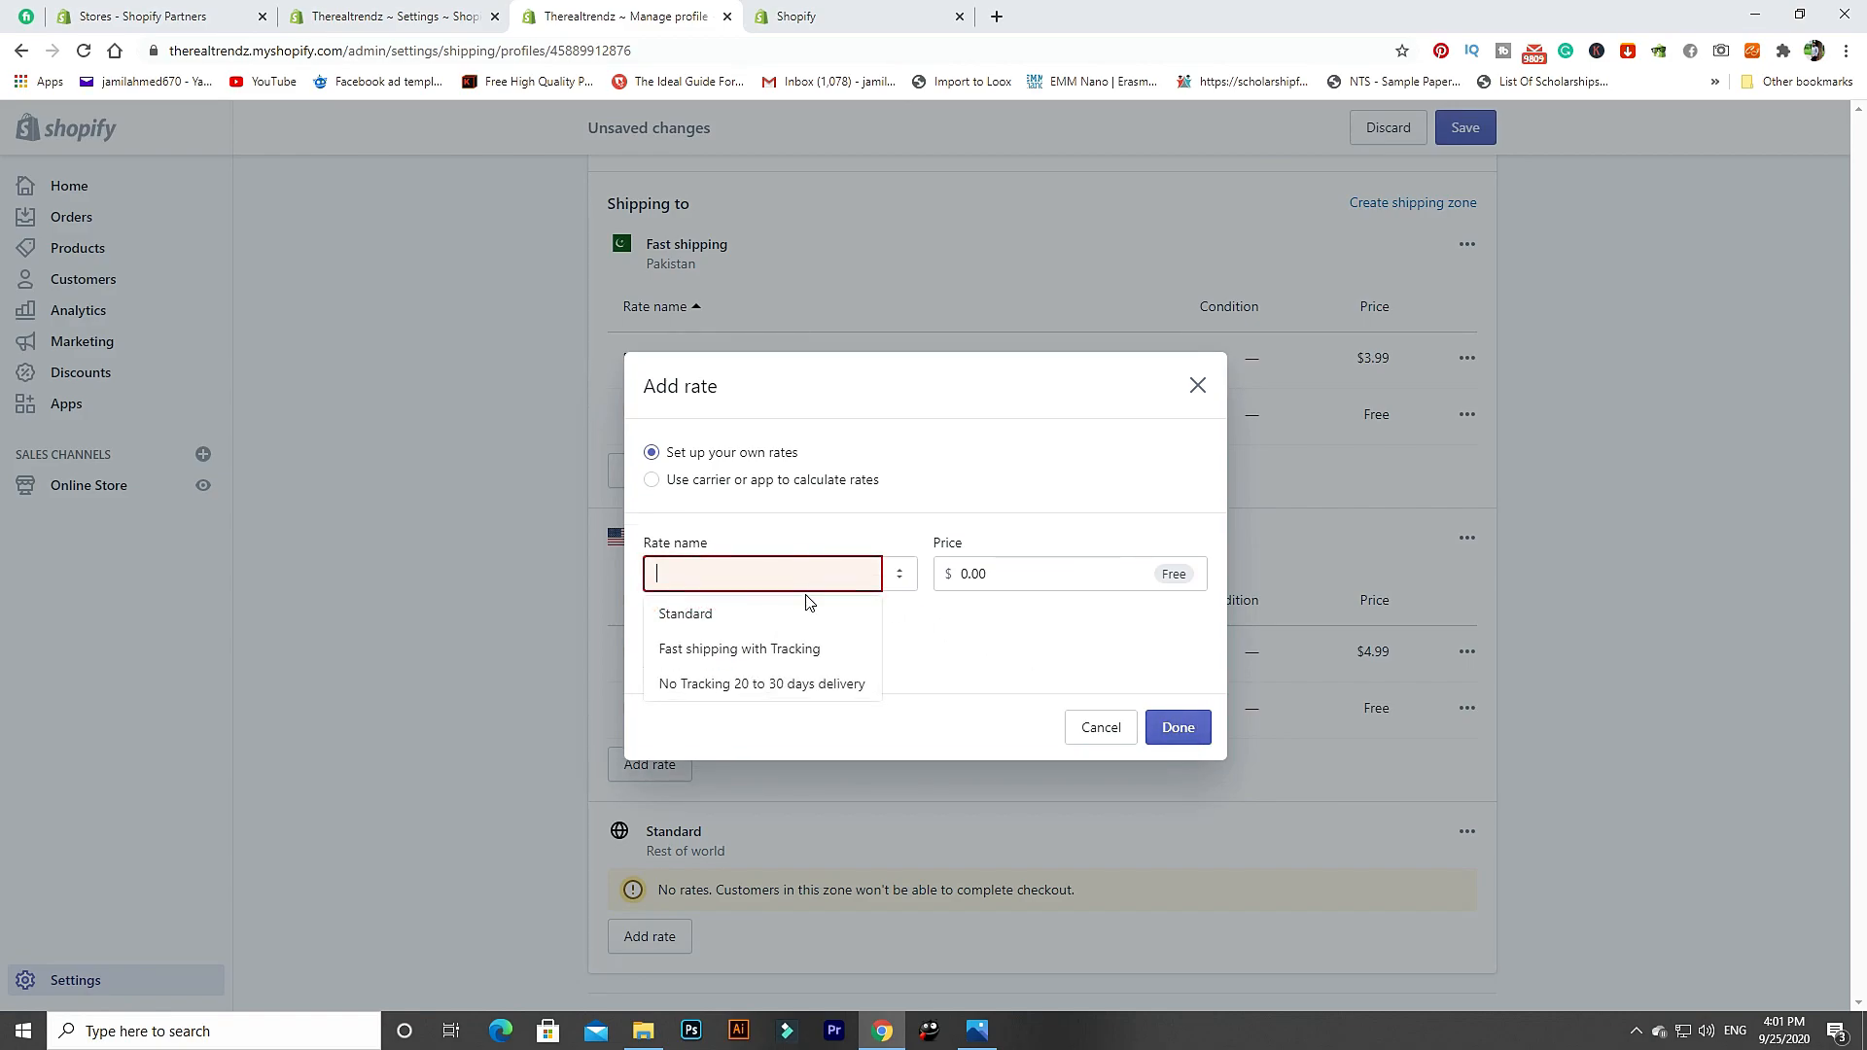
{"action": "left_click", "coordinate": [799, 685]}
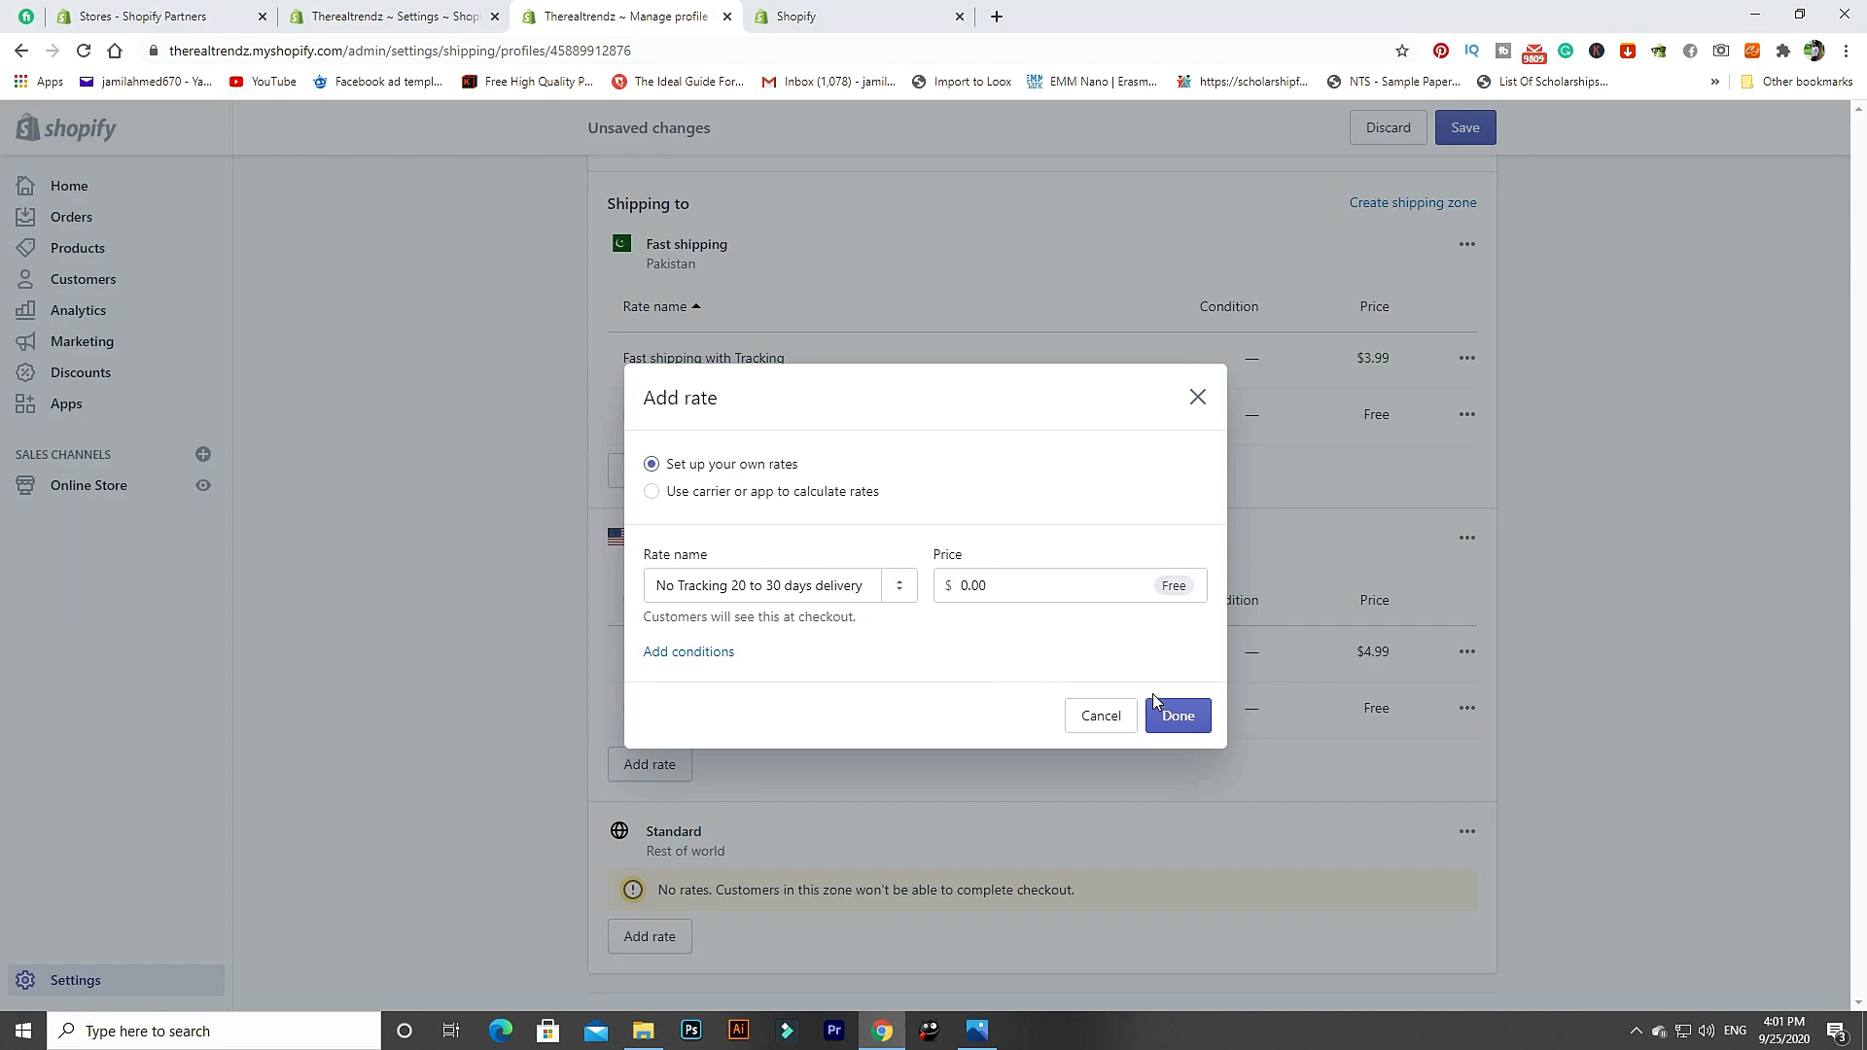
{"action": "left_click", "coordinate": [1168, 721]}
Examine the carrier-calculated option and the item-weight and order-price conditions for a new Rest of world rate, without adding a rate.
{"action": "scroll", "coordinate": [717, 888], "scroll_direction": "down", "scroll_amount": 2}
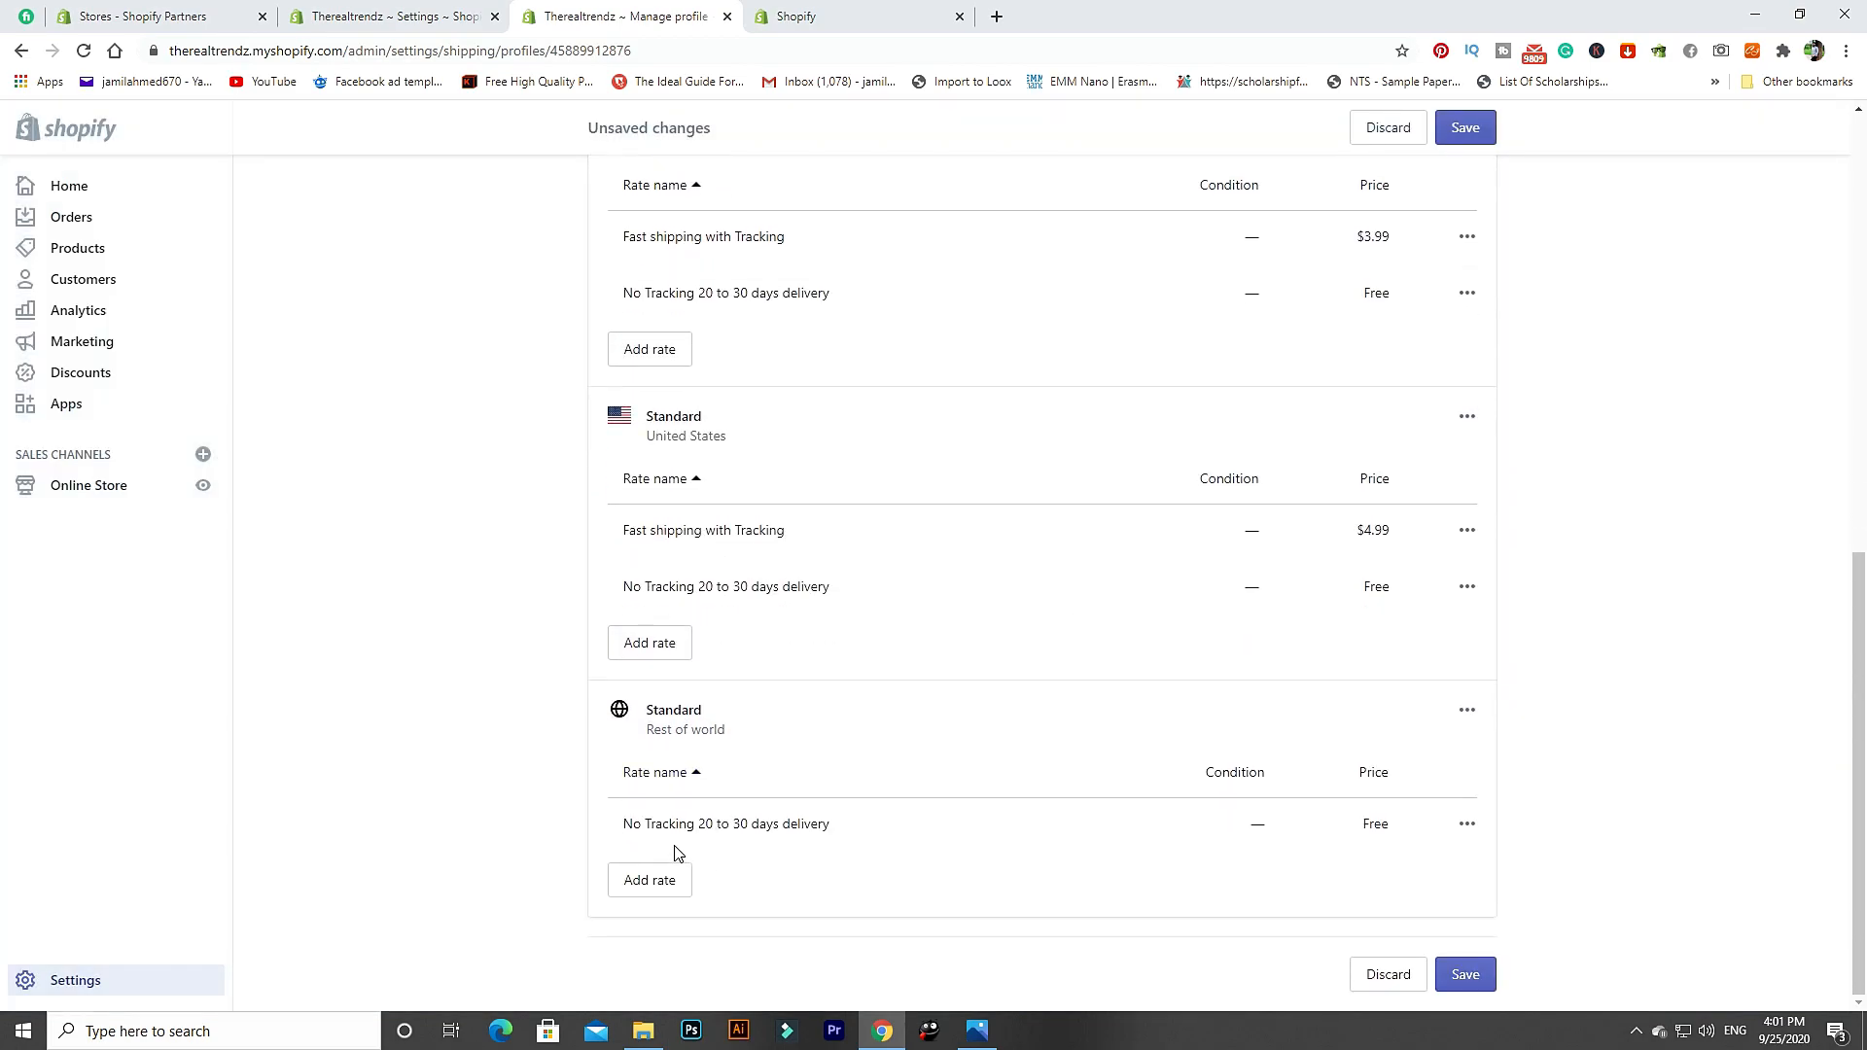
{"action": "left_click", "coordinate": [670, 881]}
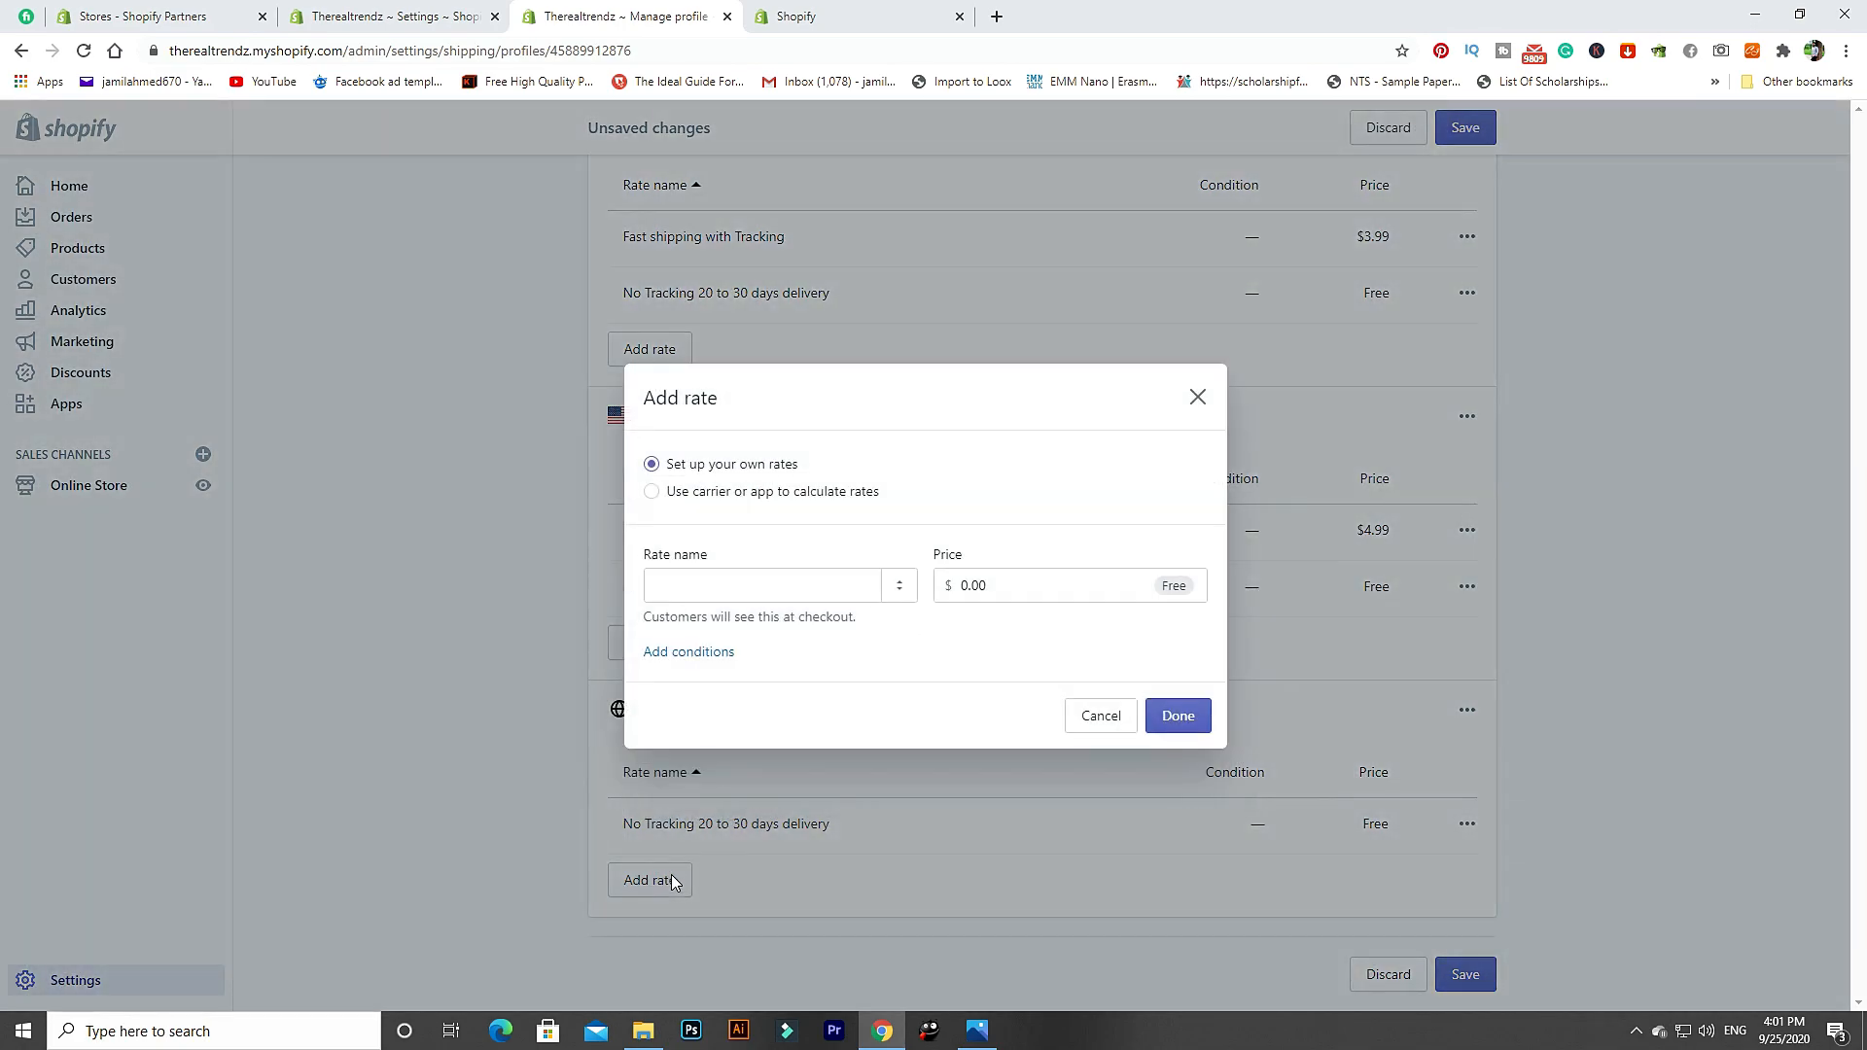
{"action": "left_click", "coordinate": [717, 492]}
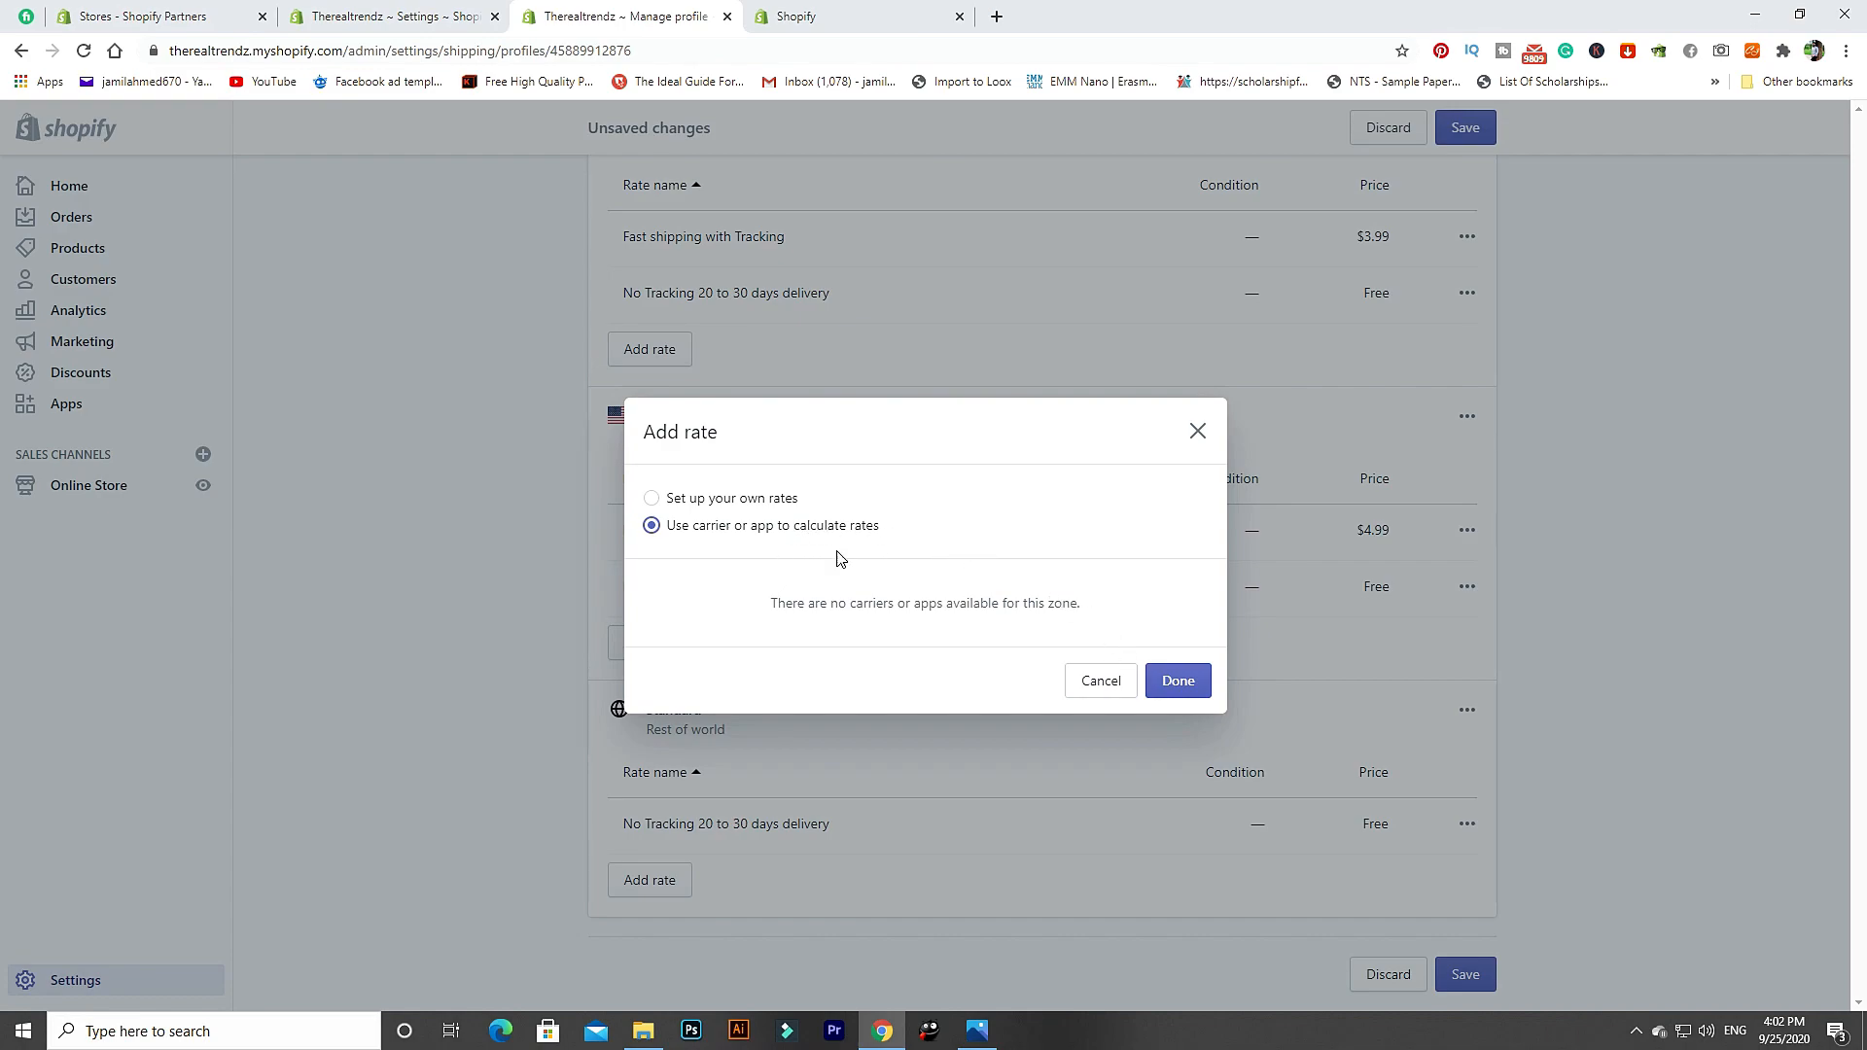
{"action": "left_click", "coordinate": [714, 503]}
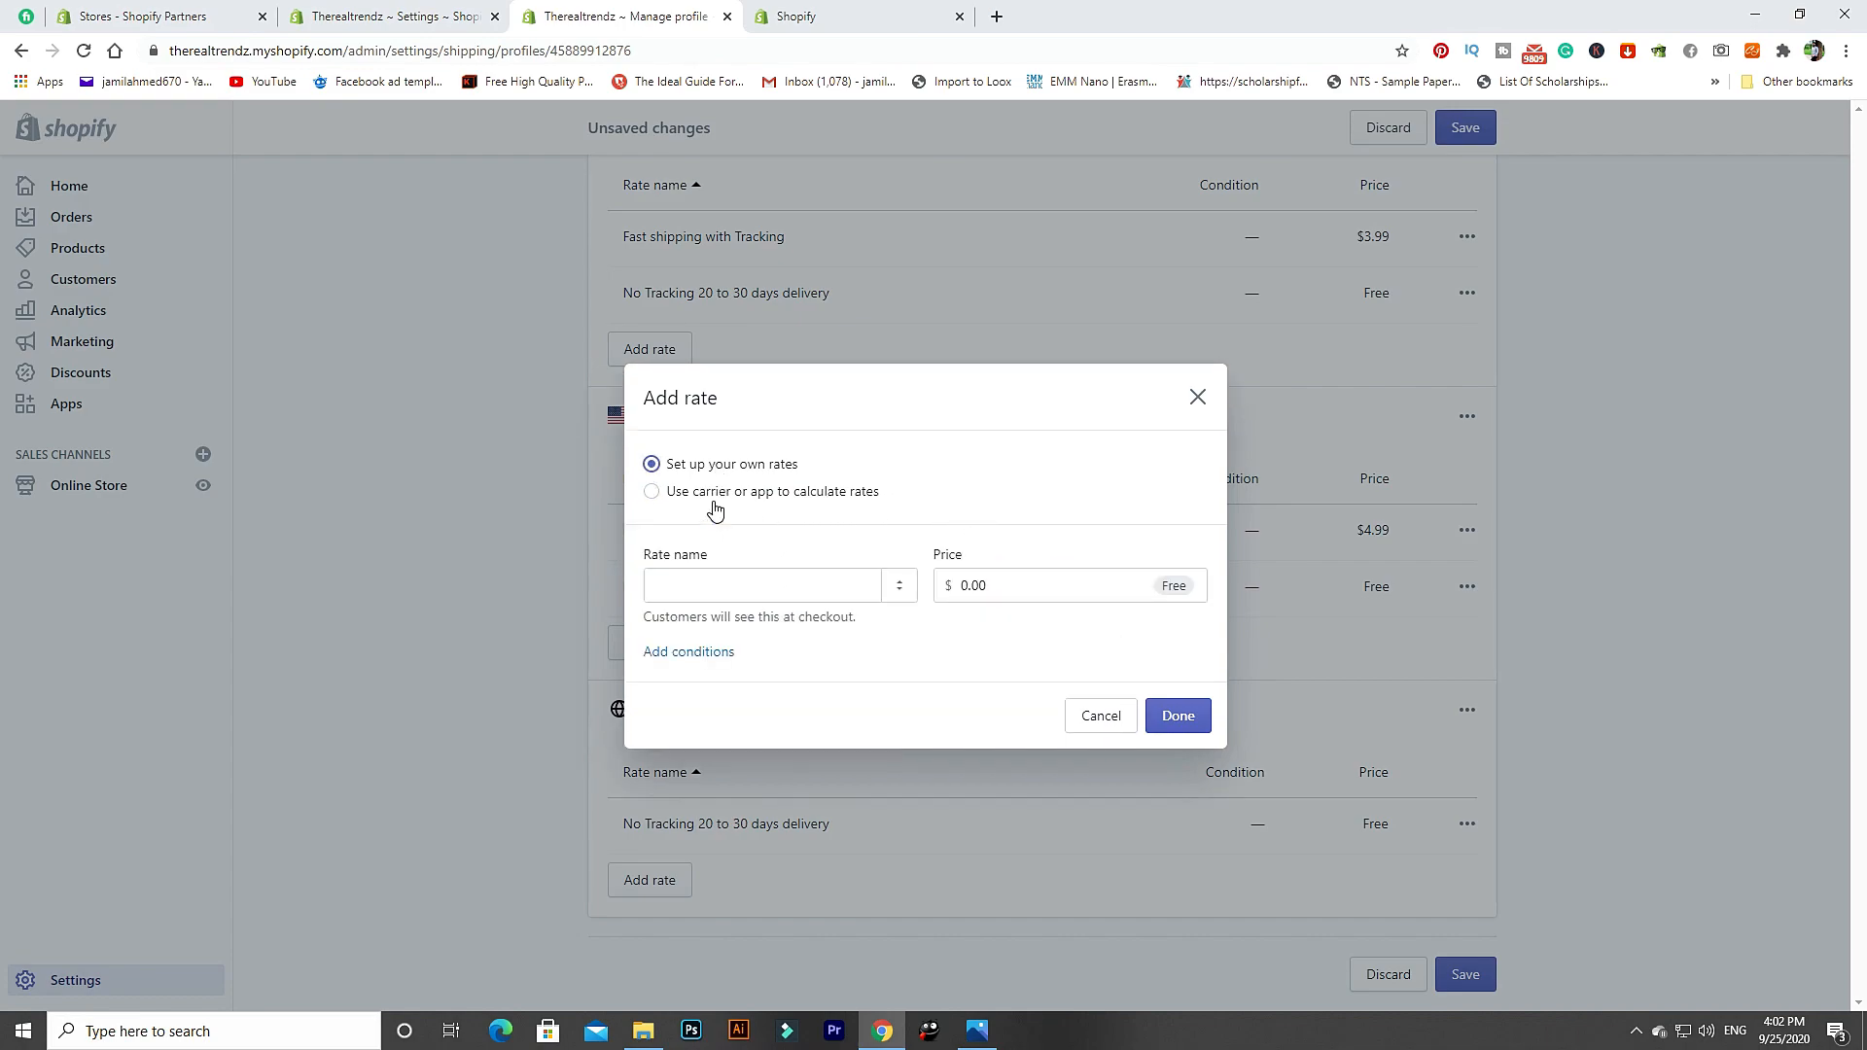
{"action": "left_click", "coordinate": [699, 658]}
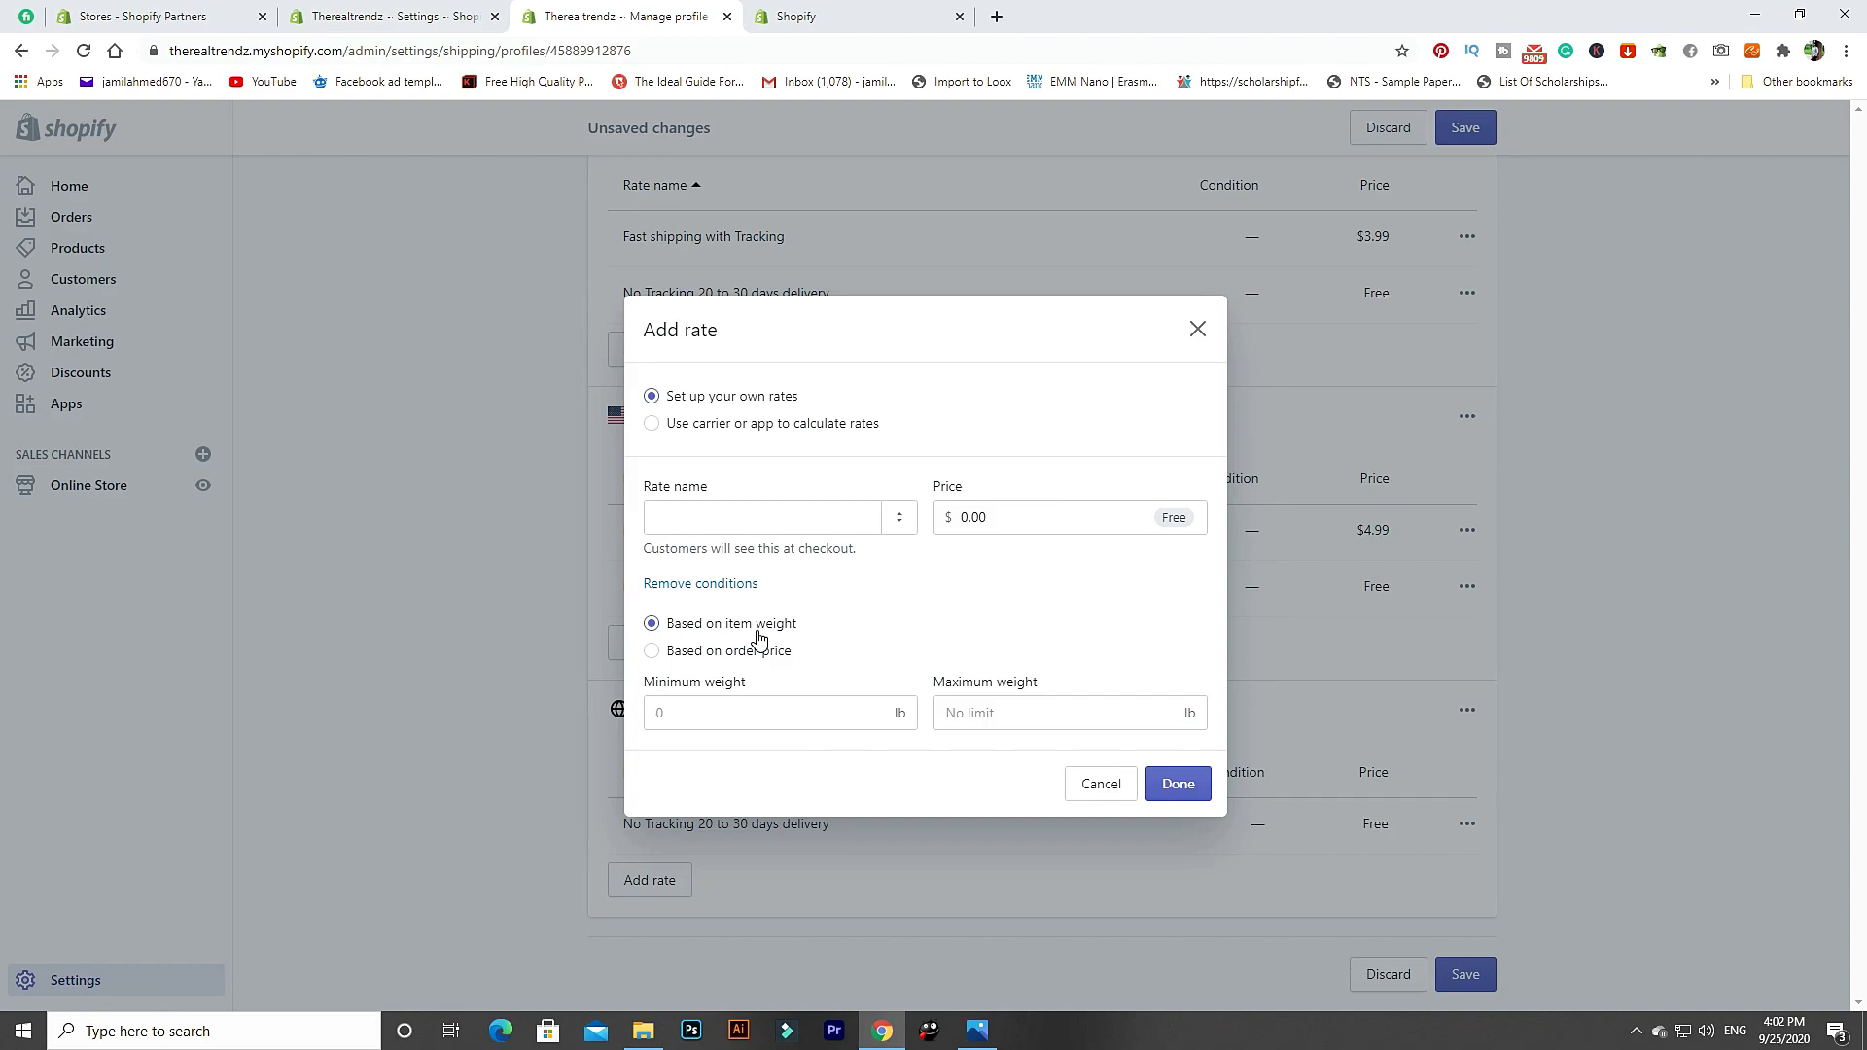
{"action": "left_click", "coordinate": [745, 652]}
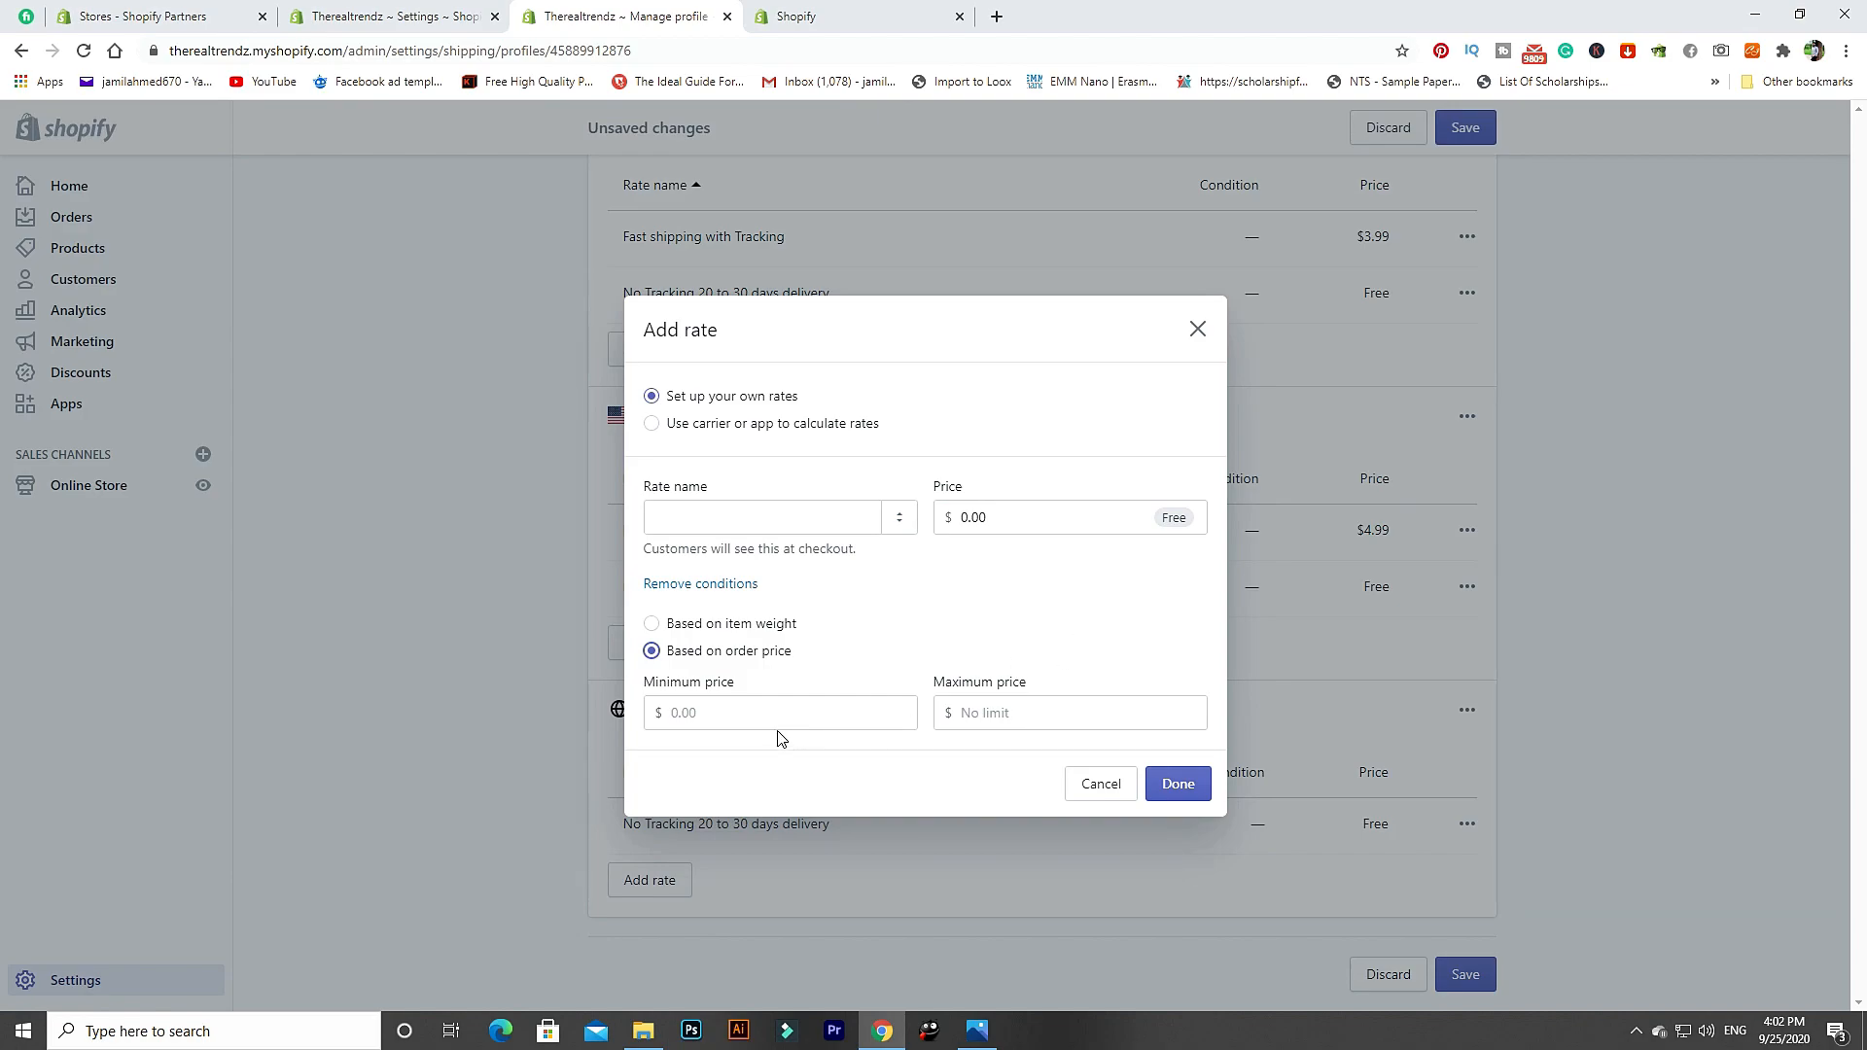
{"action": "left_click", "coordinate": [742, 430]}
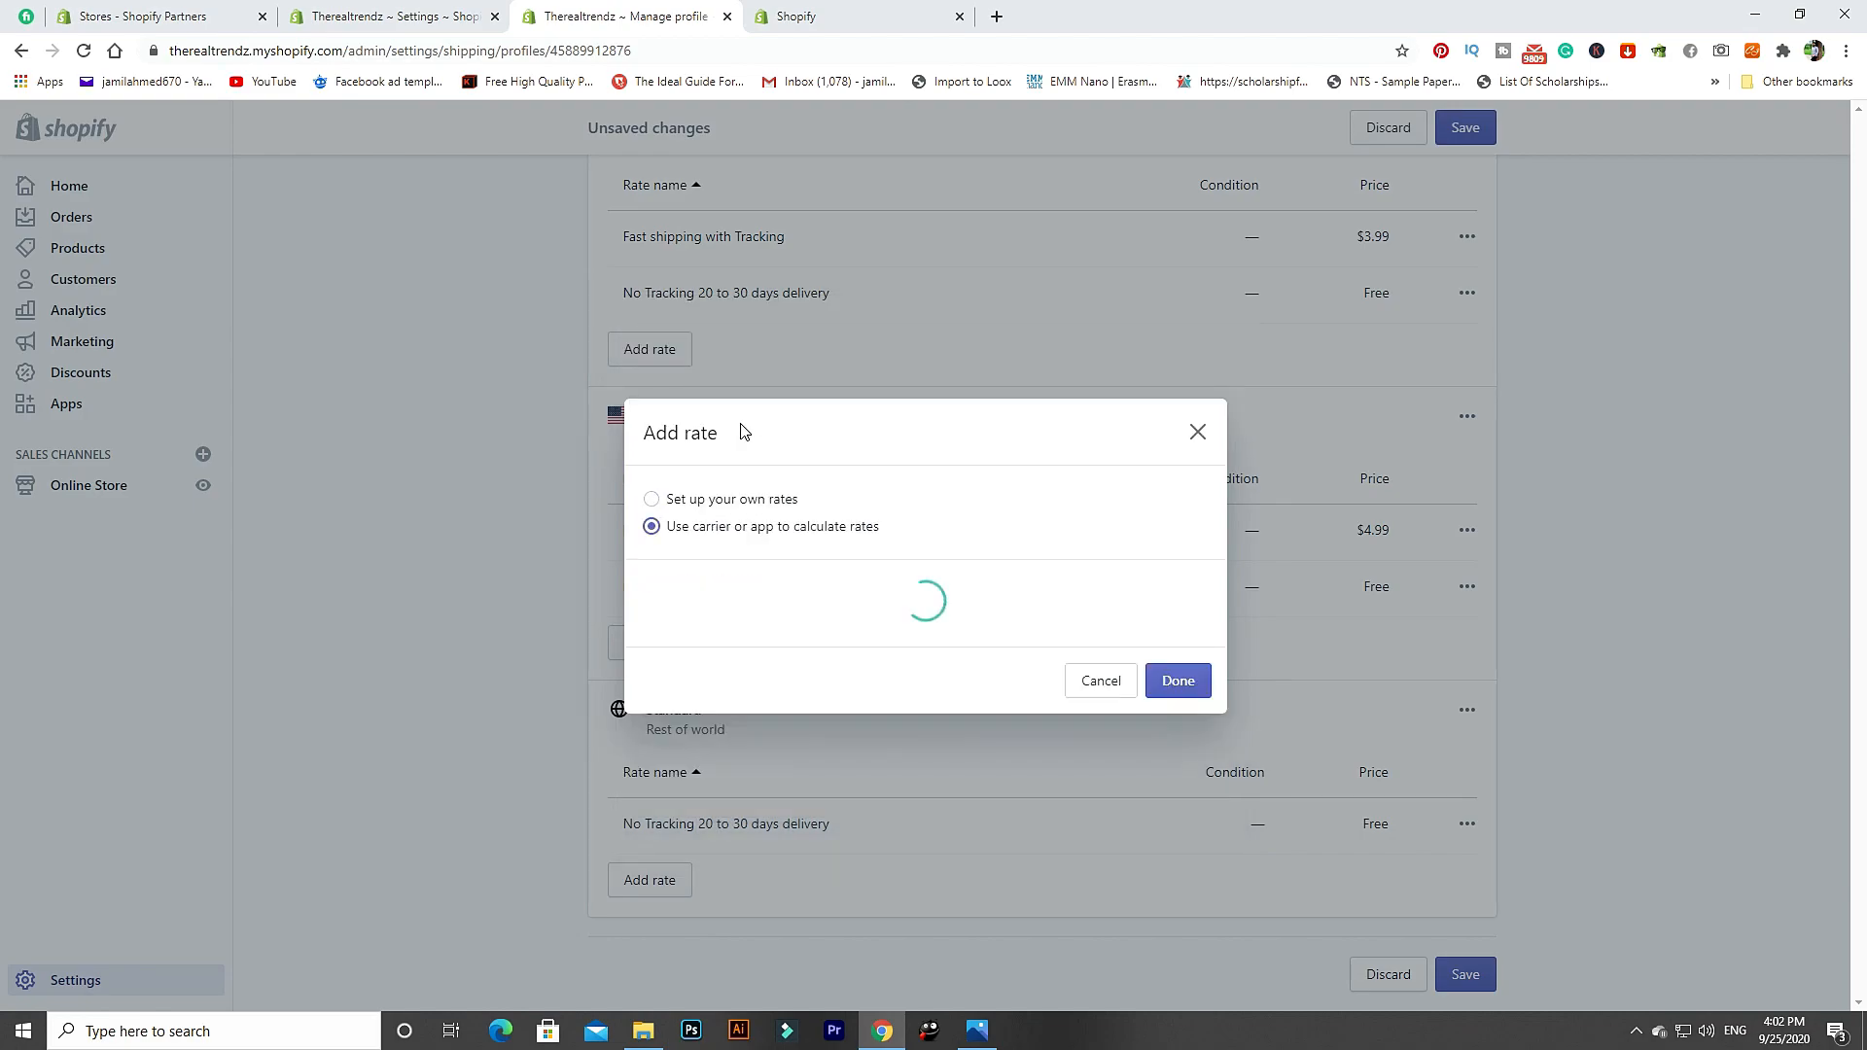
{"action": "left_click", "coordinate": [739, 496]}
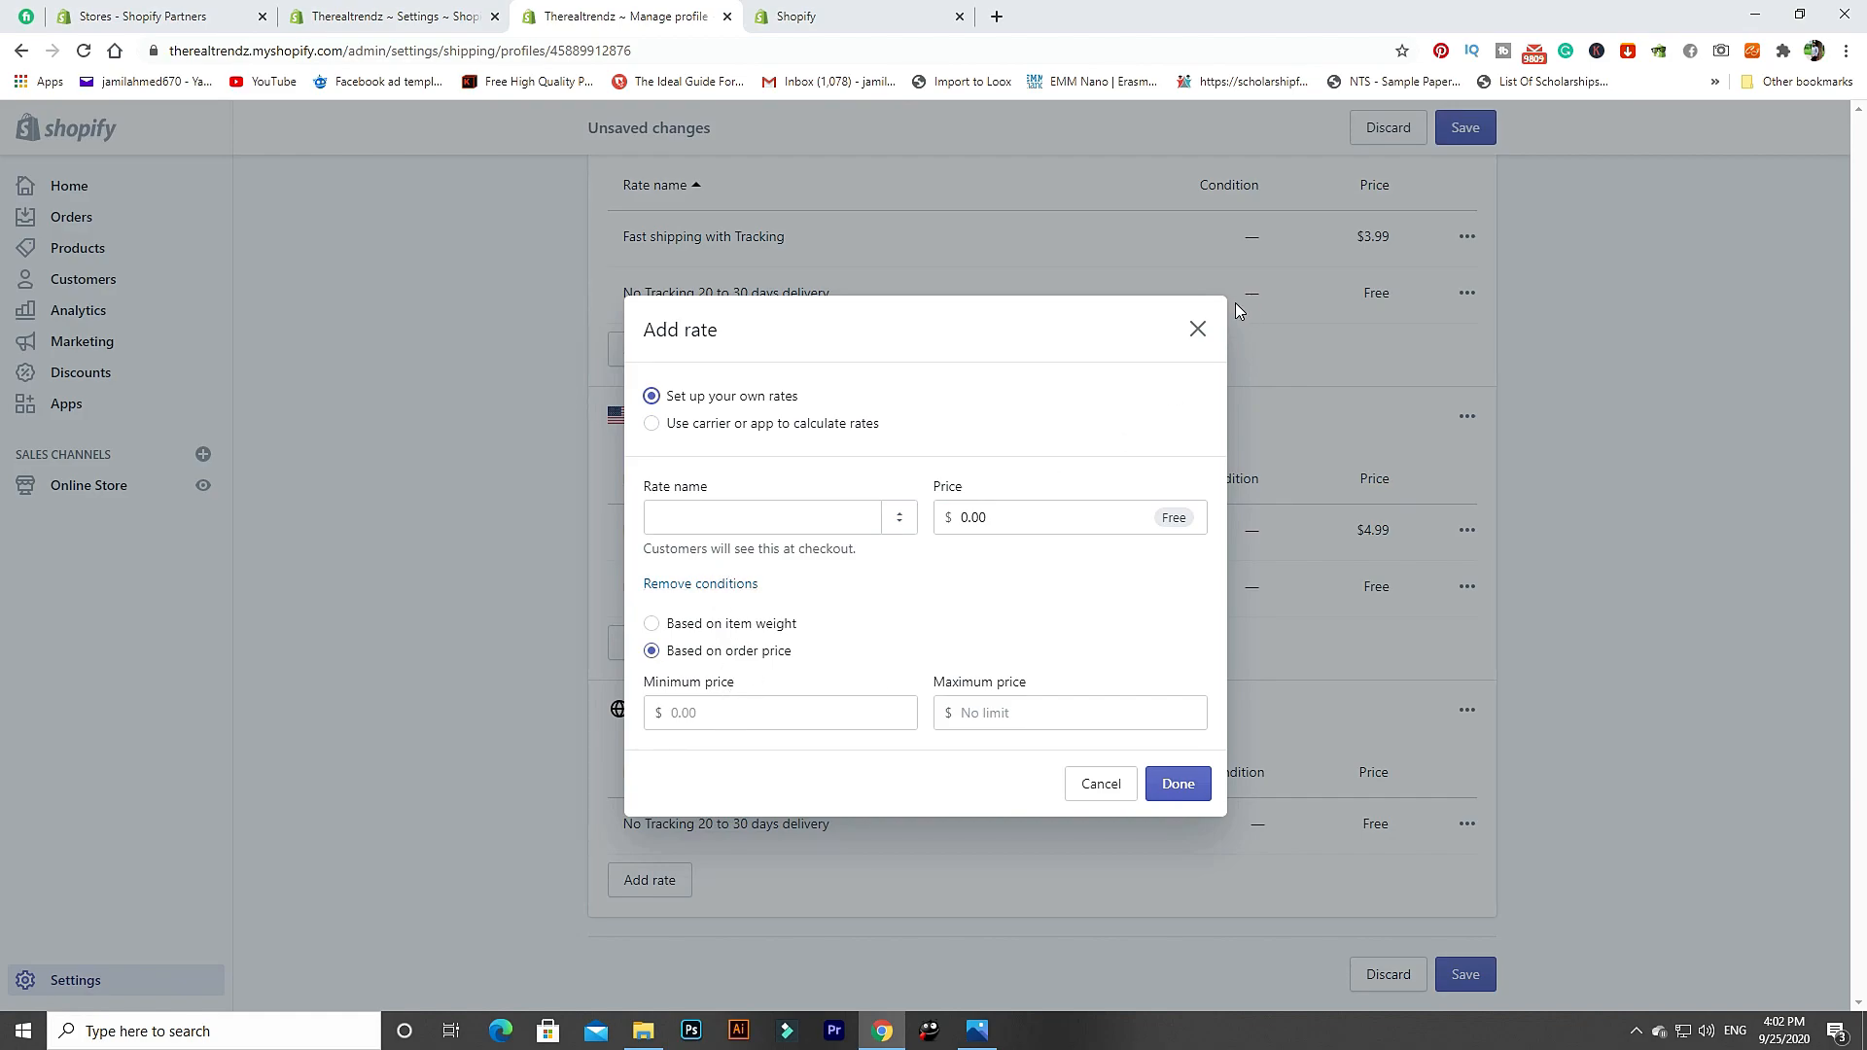
{"action": "left_click", "coordinate": [1198, 331]}
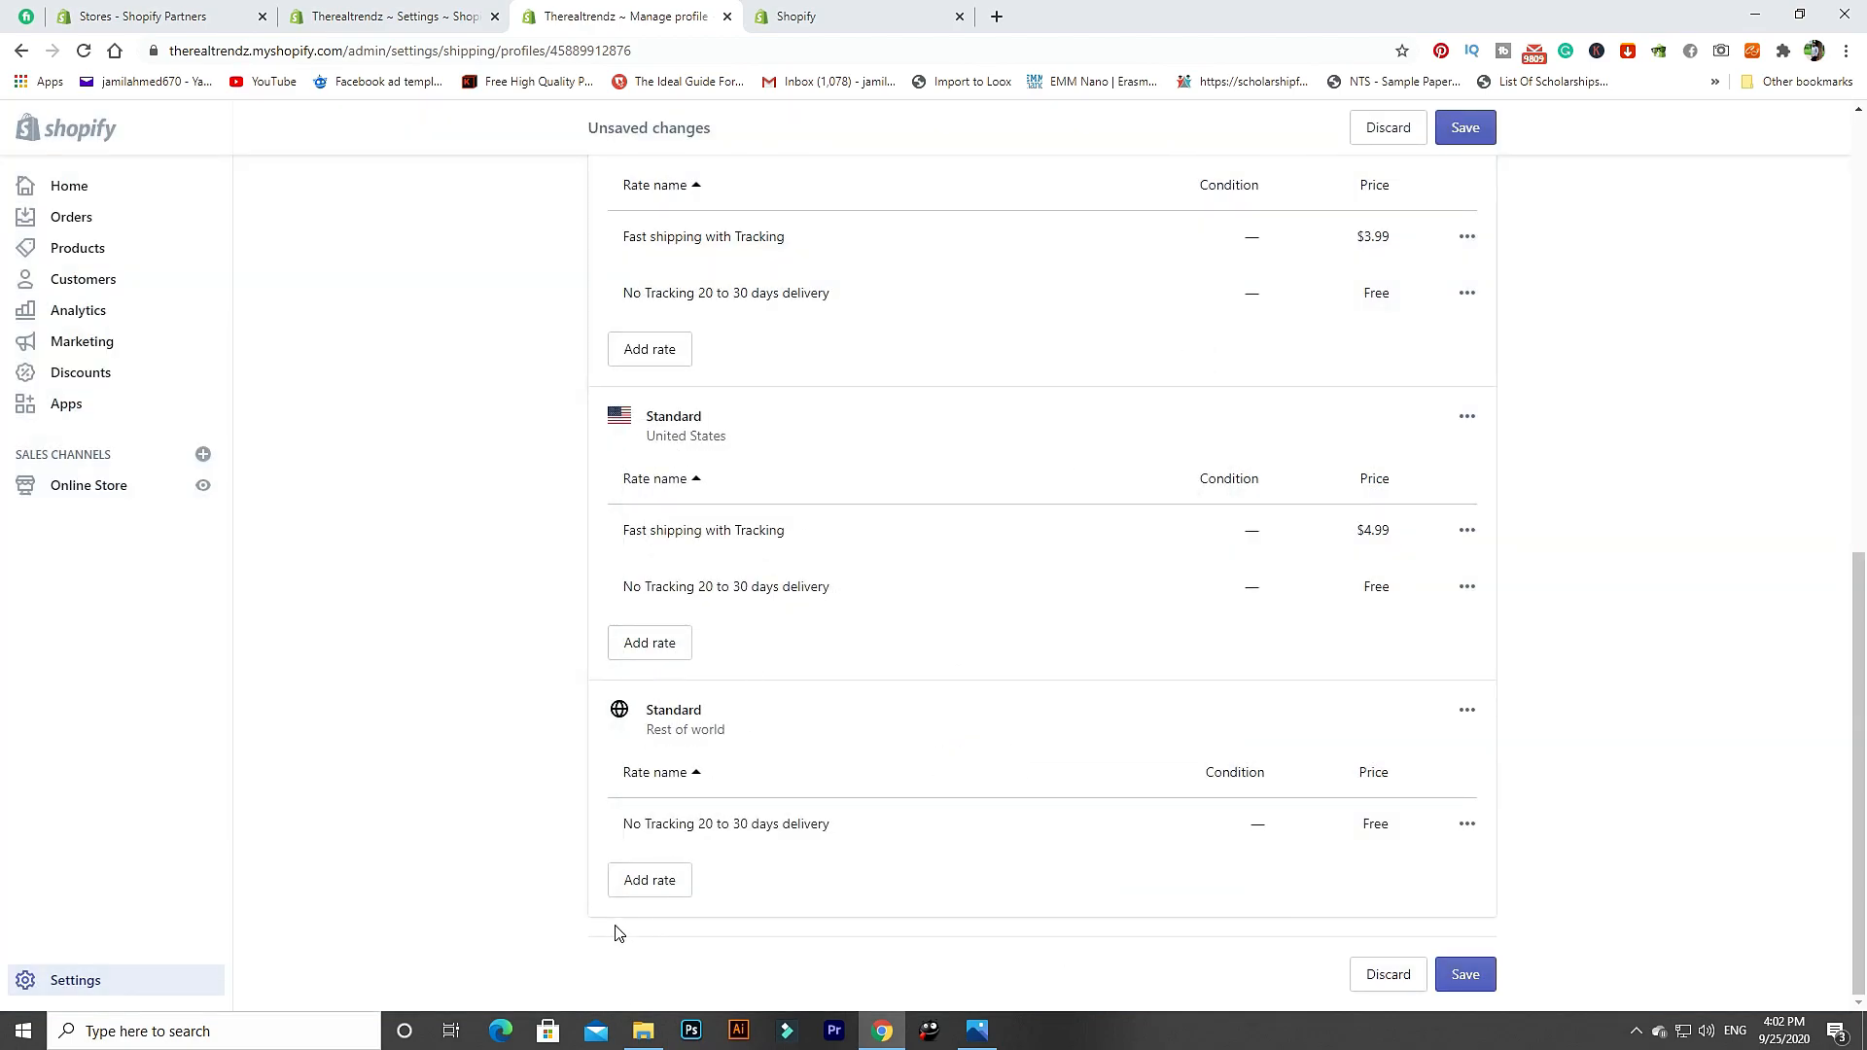
Add the "Fast shipping with Tracking" rate at $7.99 to the Rest of world zone.
{"action": "left_click", "coordinate": [650, 880]}
{"action": "type", "text": "7"}
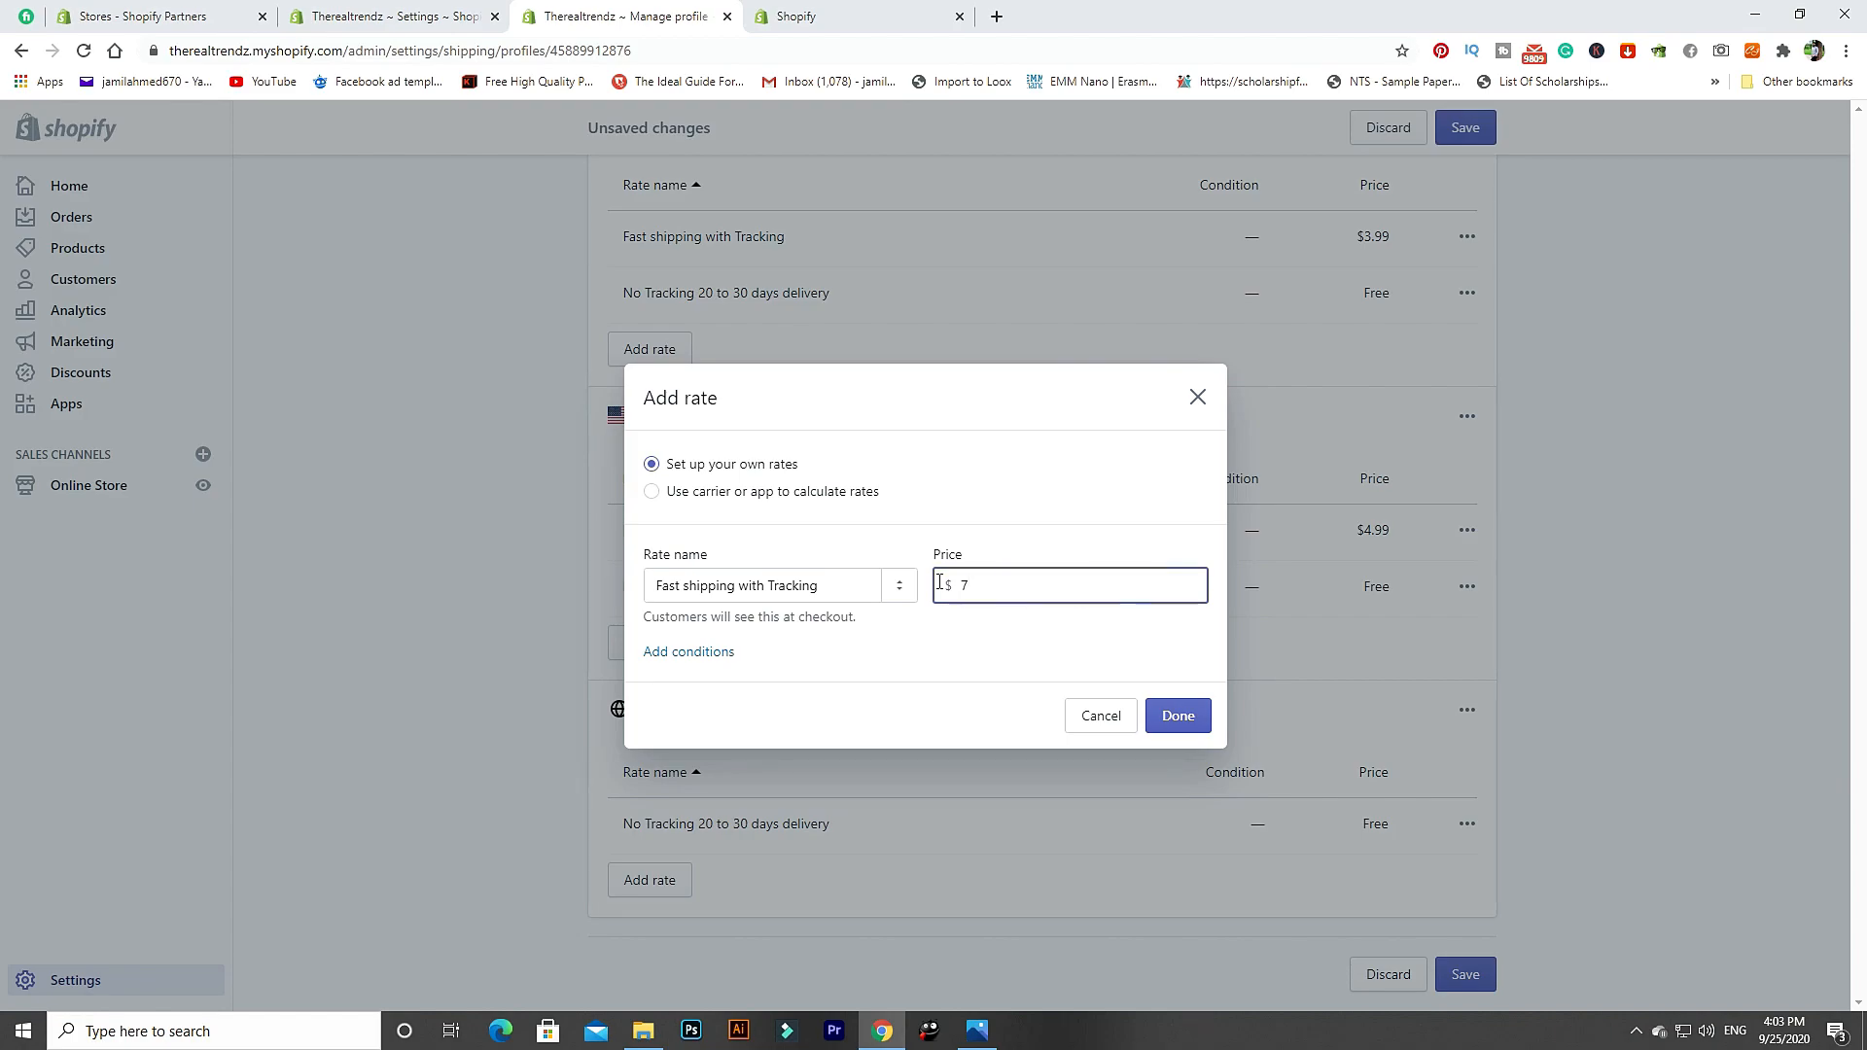
{"action": "type", "text": "9999"}
{"action": "left_click", "coordinate": [1204, 727]}
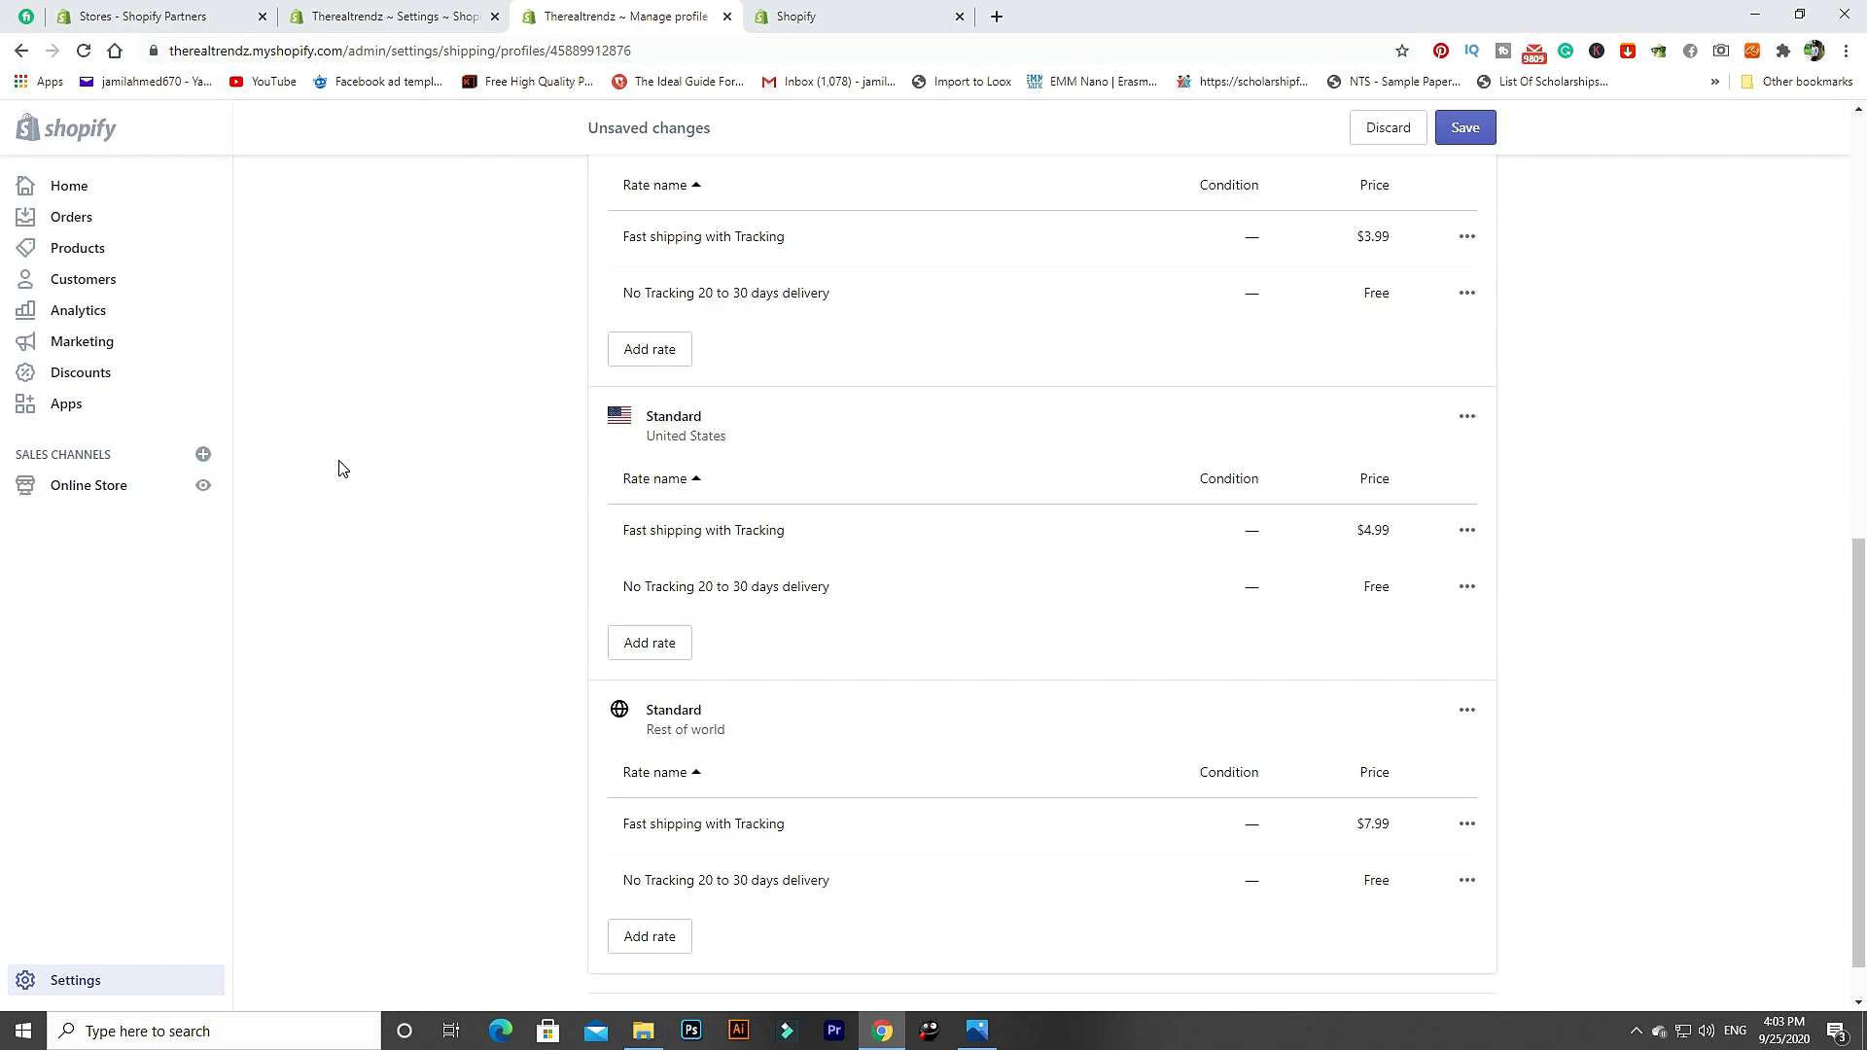
Open the store's installed apps in a separate tab and launch the EPROLO app.
{"action": "right_click", "coordinate": [90, 410]}
{"action": "left_click", "coordinate": [117, 425]}
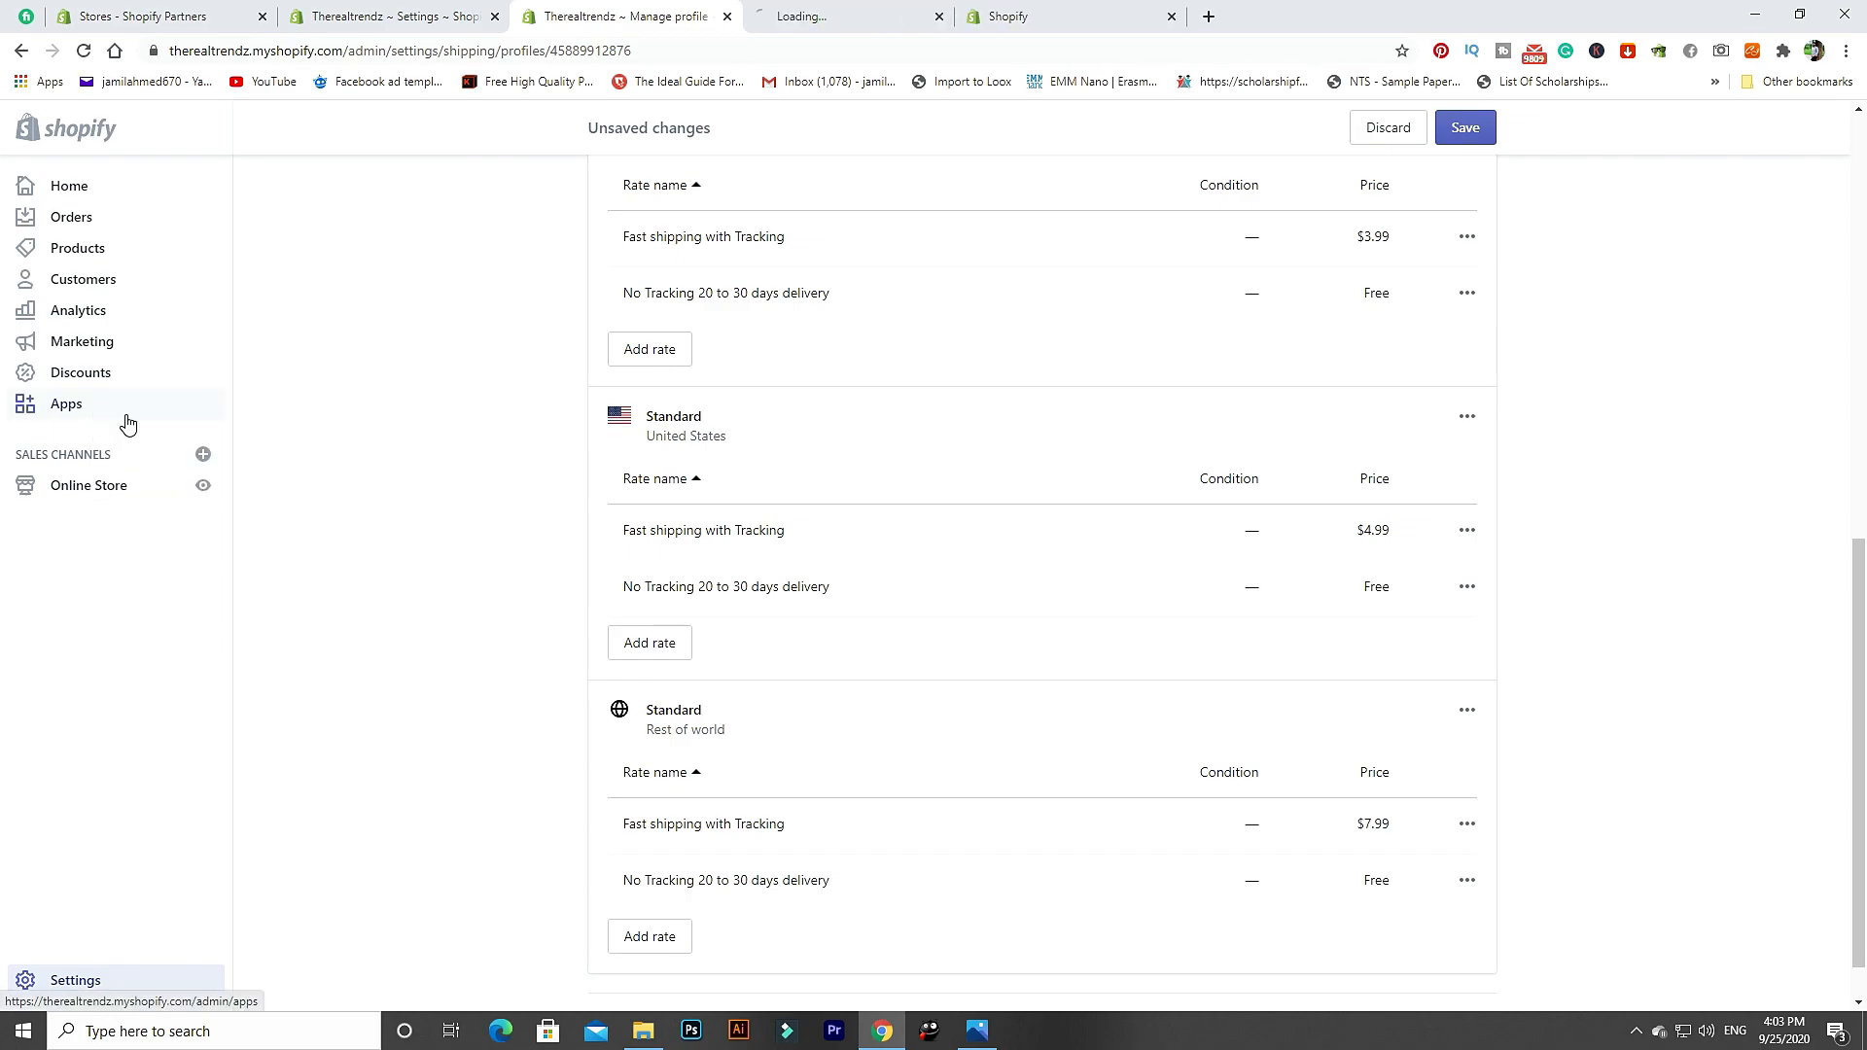
{"action": "left_click", "coordinate": [807, 15]}
{"action": "left_click", "coordinate": [1031, 15]}
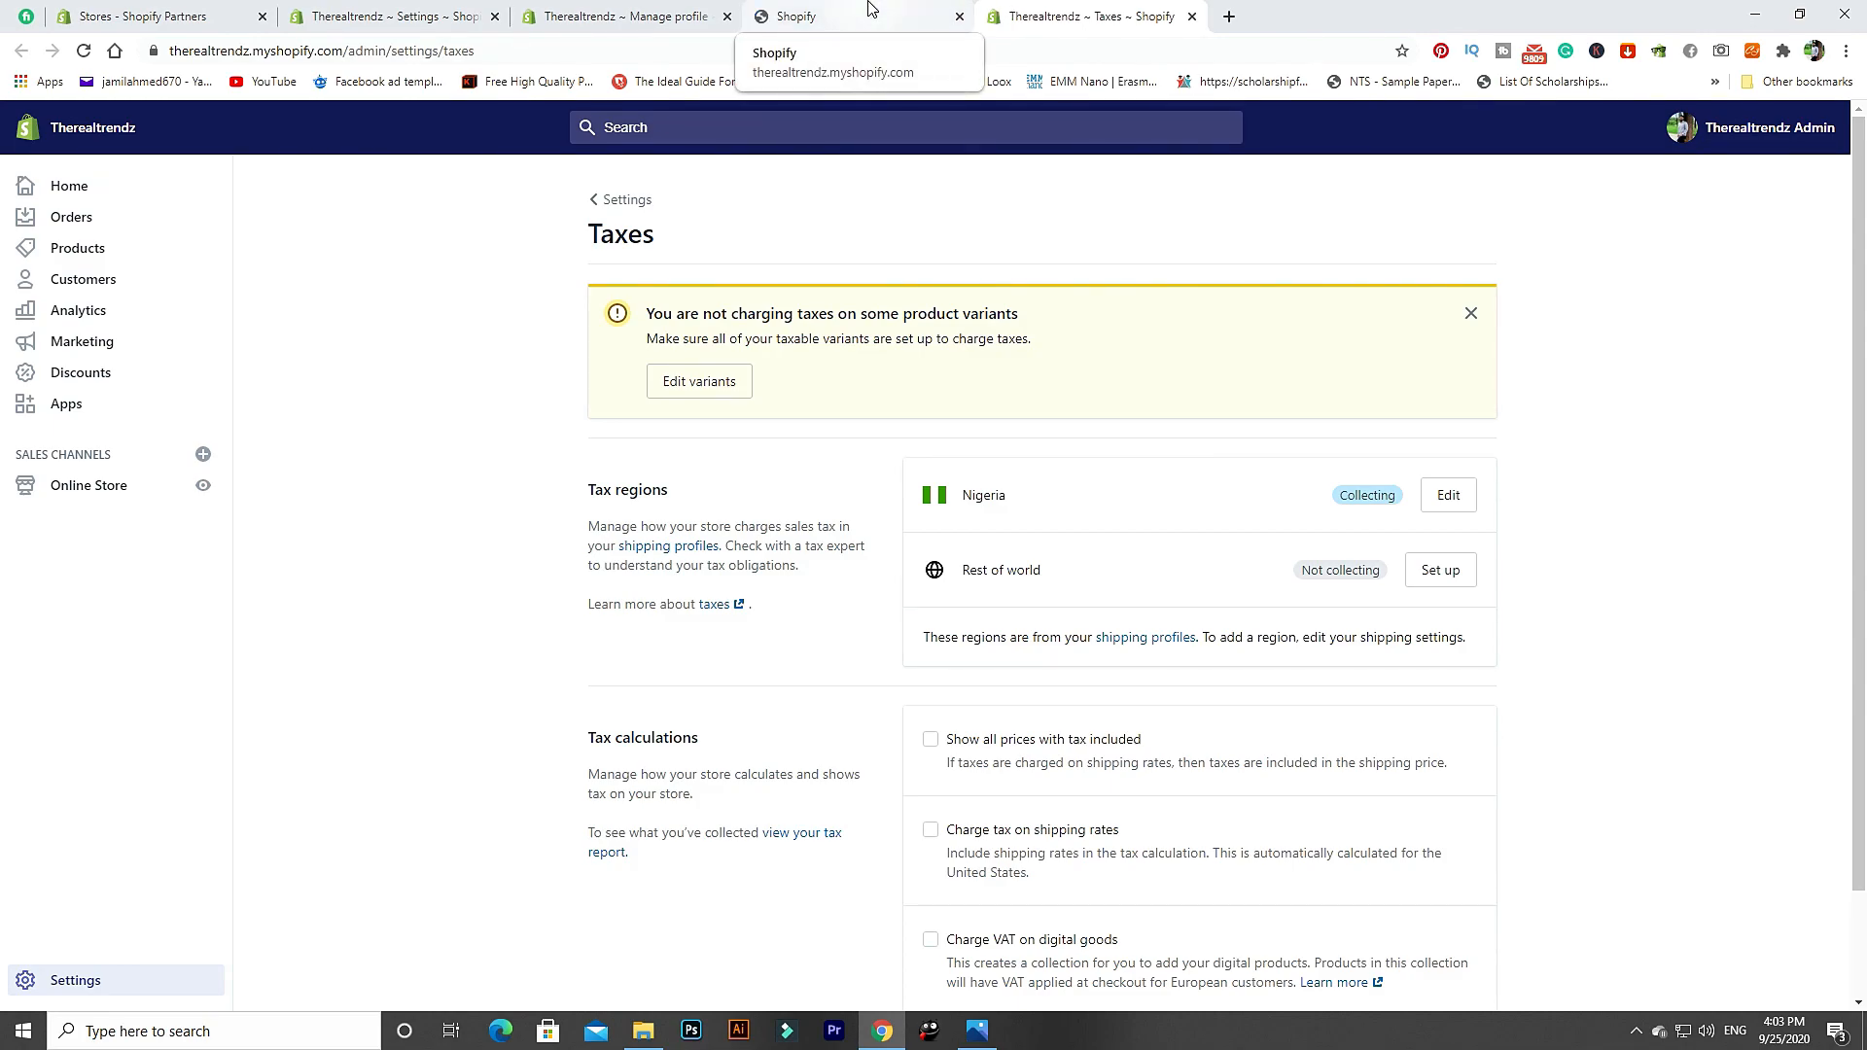
{"action": "left_click", "coordinate": [870, 11]}
{"action": "left_click", "coordinate": [690, 665]}
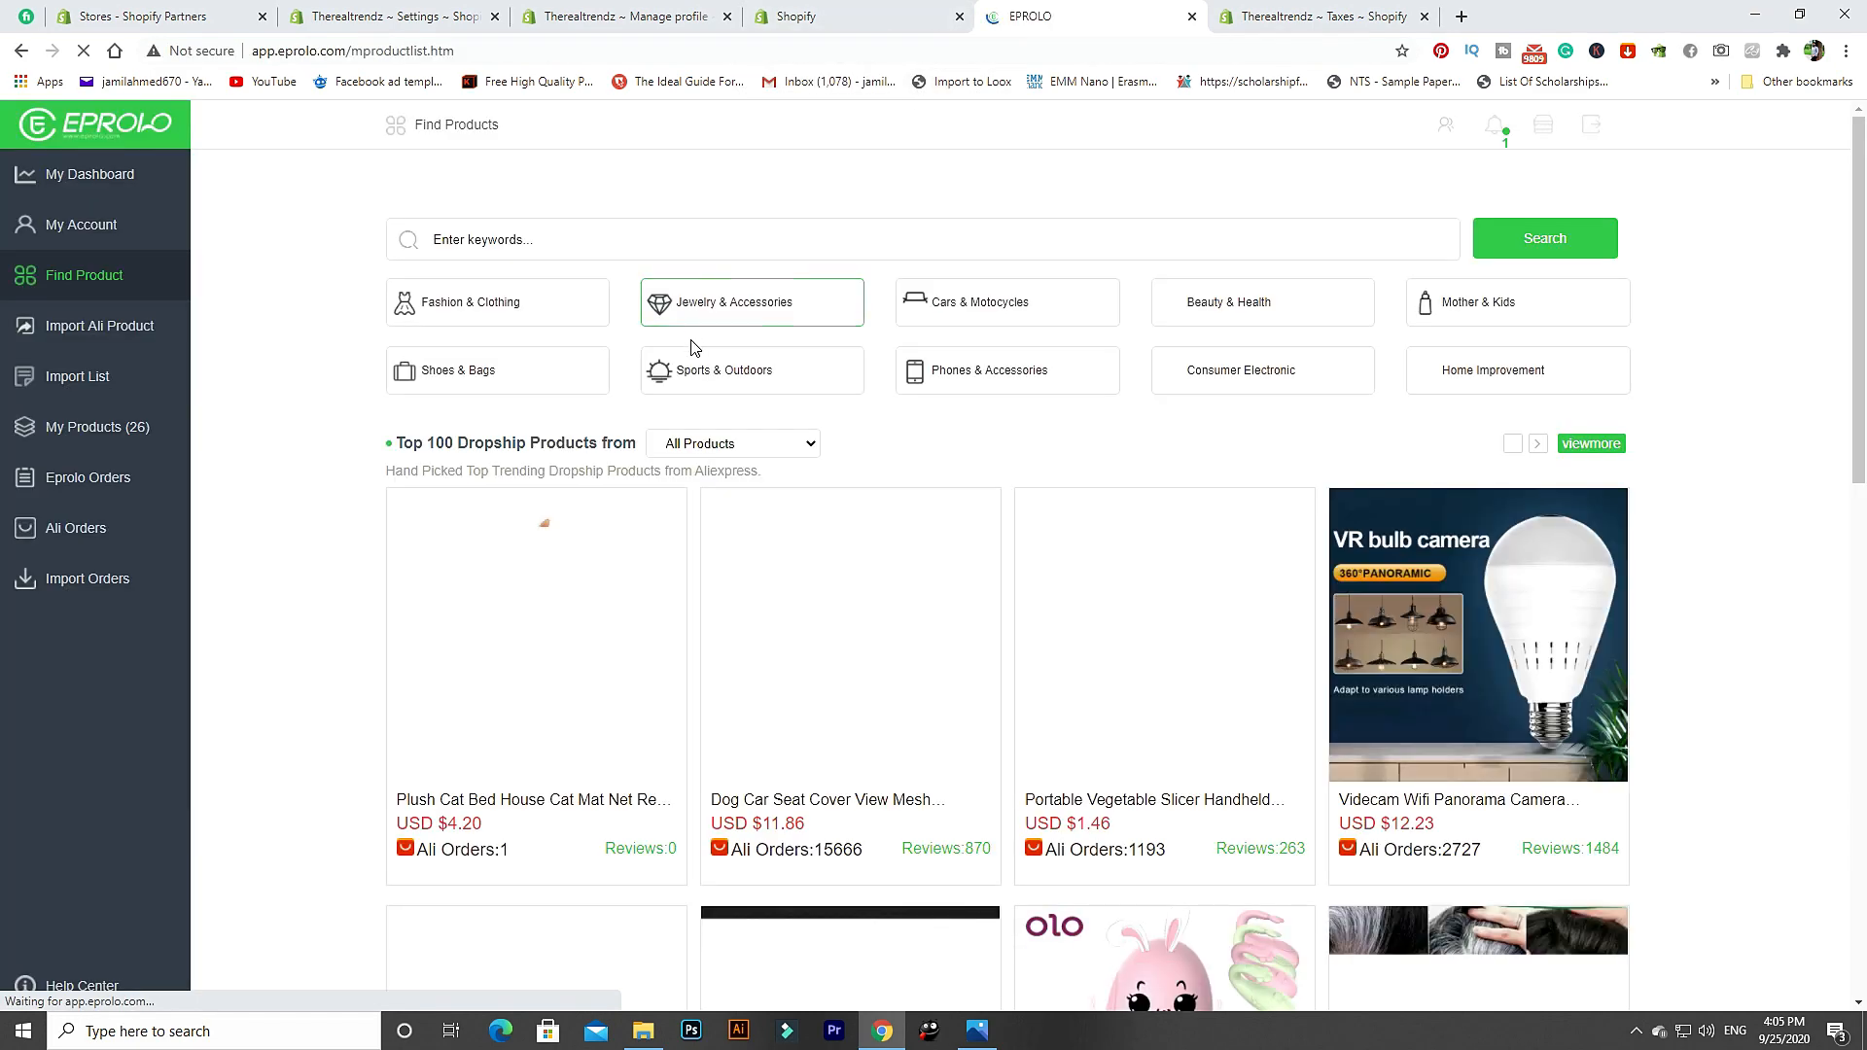
Add the Dog Car Seat Cover product to the EPROLO import list and remove it again.
{"action": "mouse_move", "coordinate": [838, 778]}
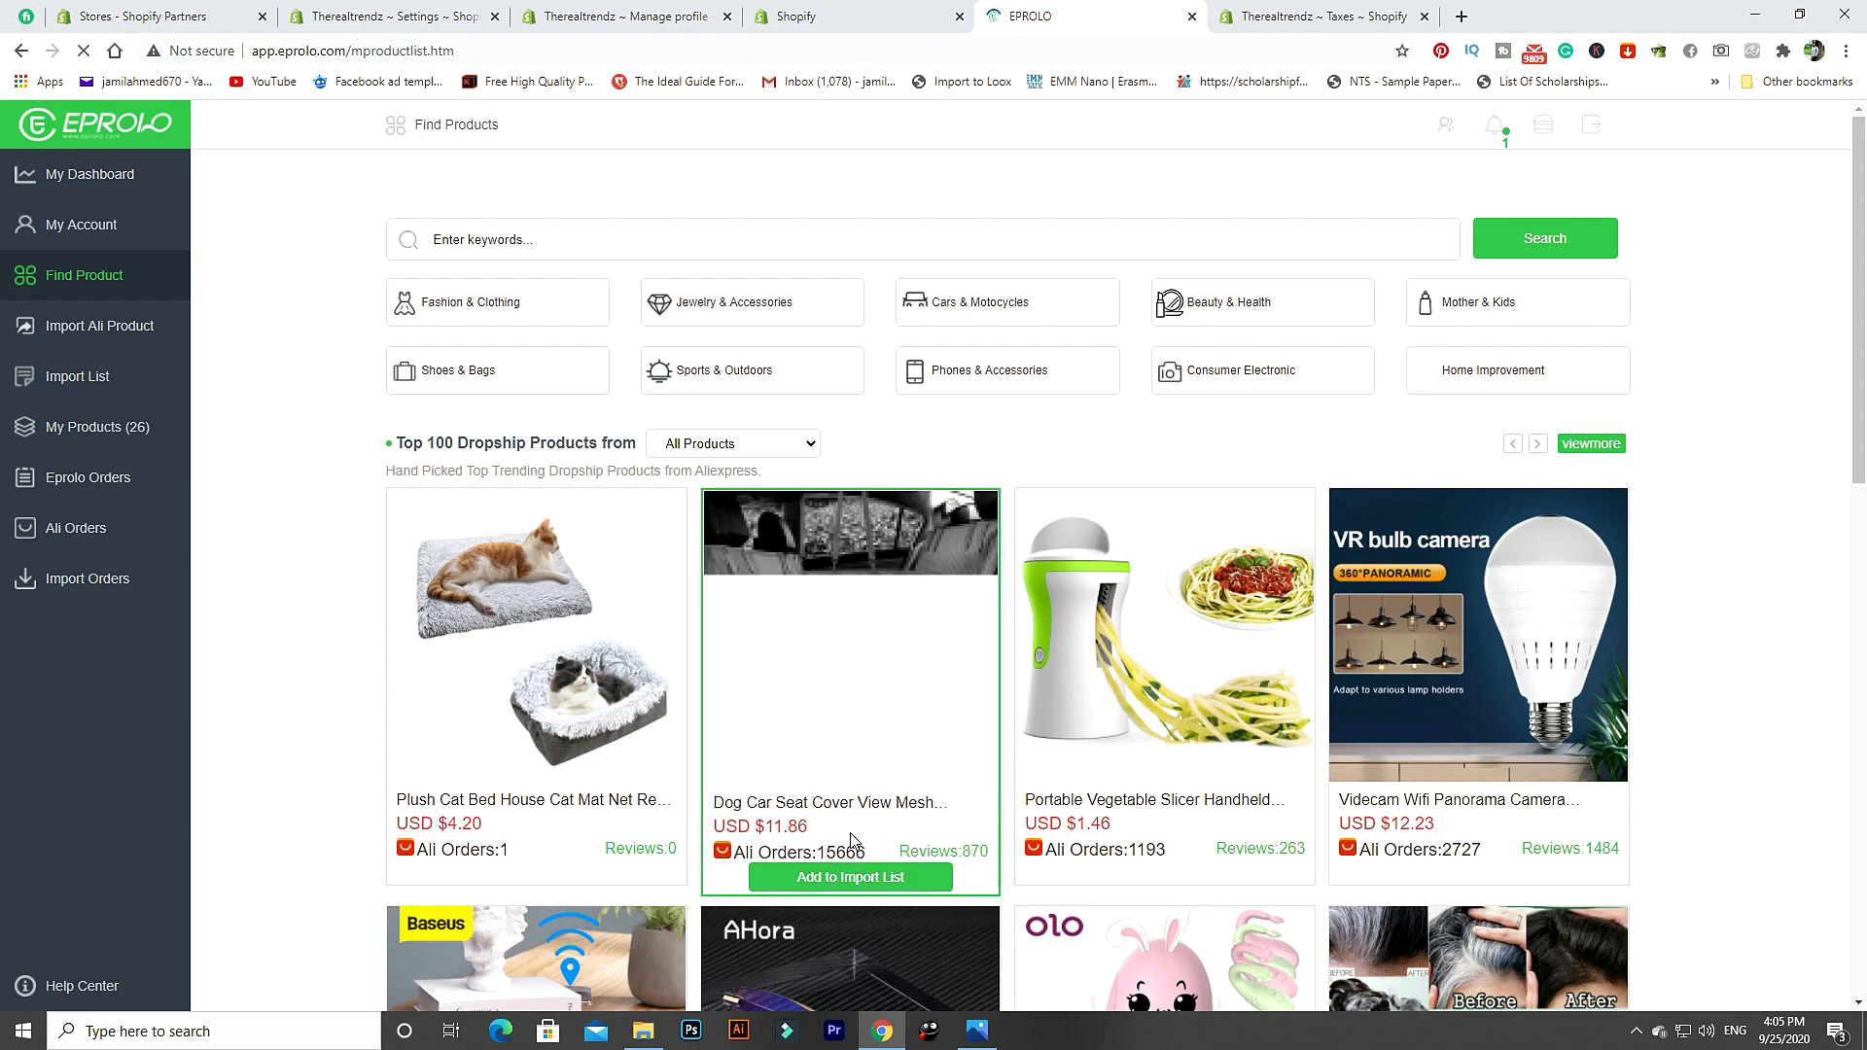
{"action": "left_click", "coordinate": [878, 879]}
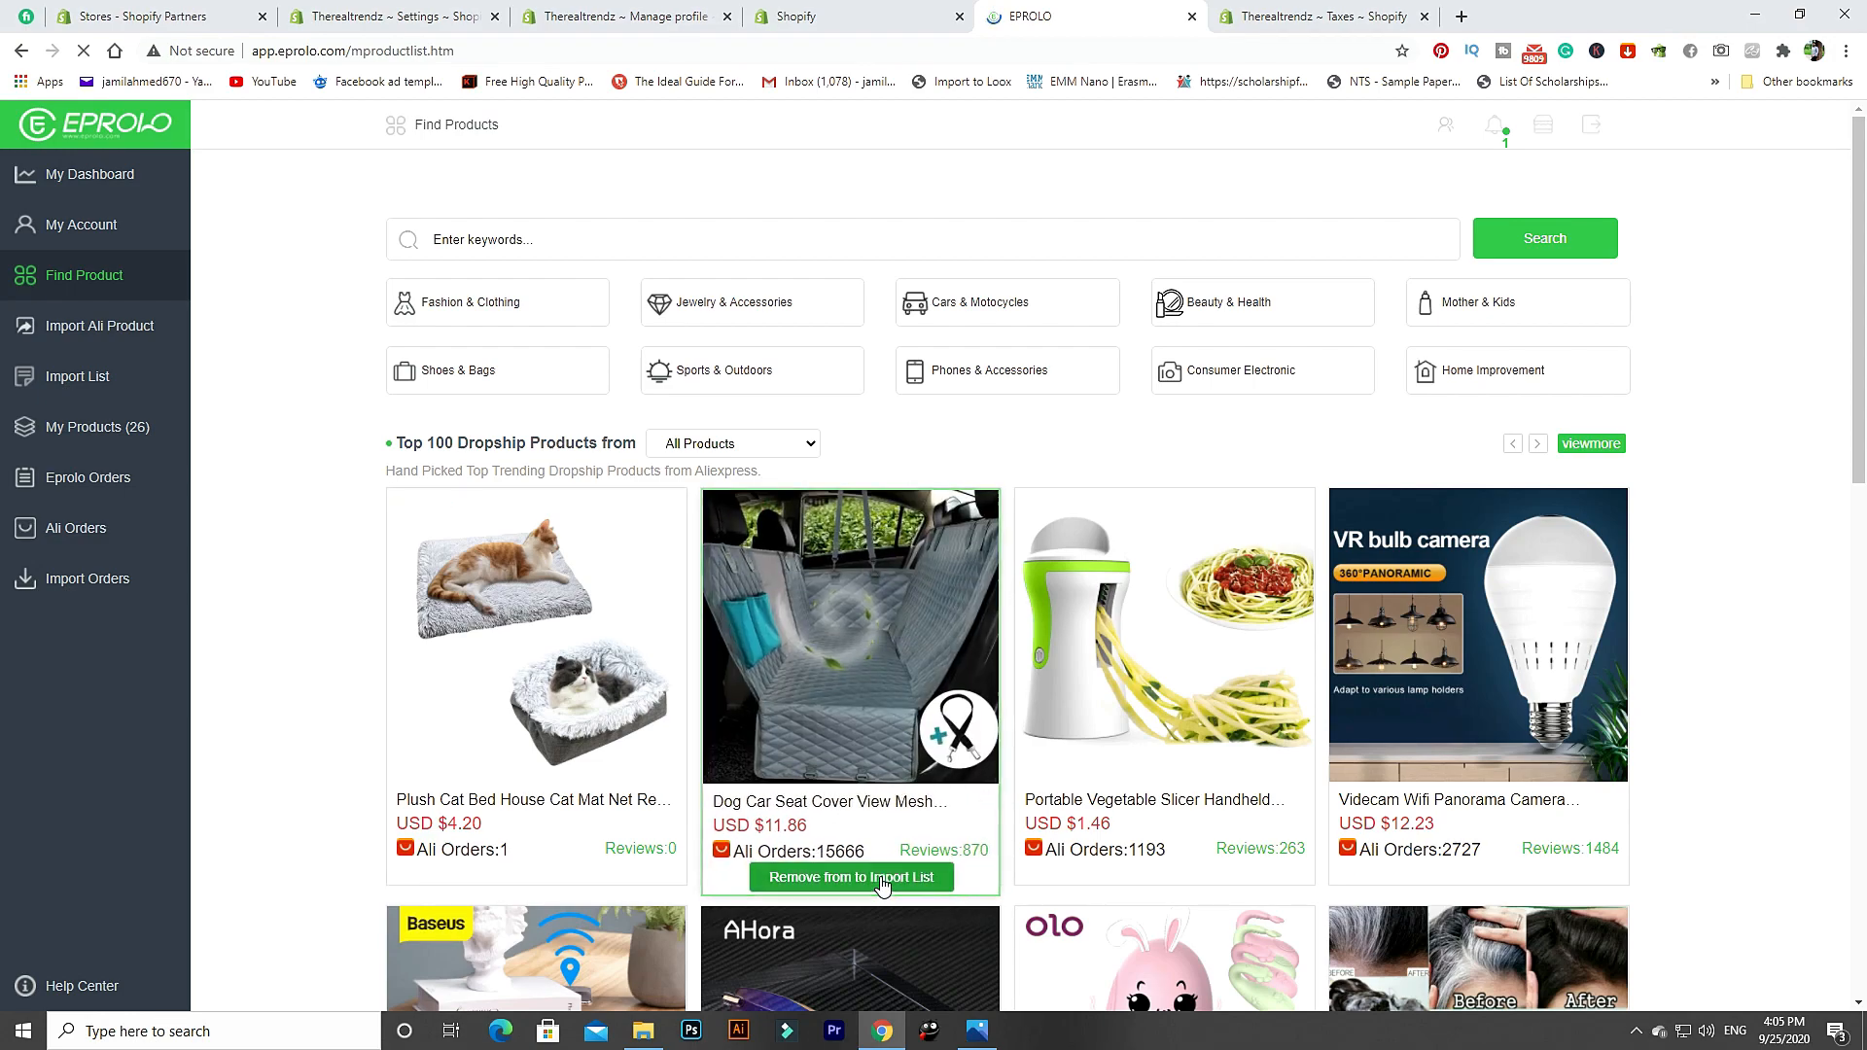
{"action": "left_click", "coordinate": [880, 878]}
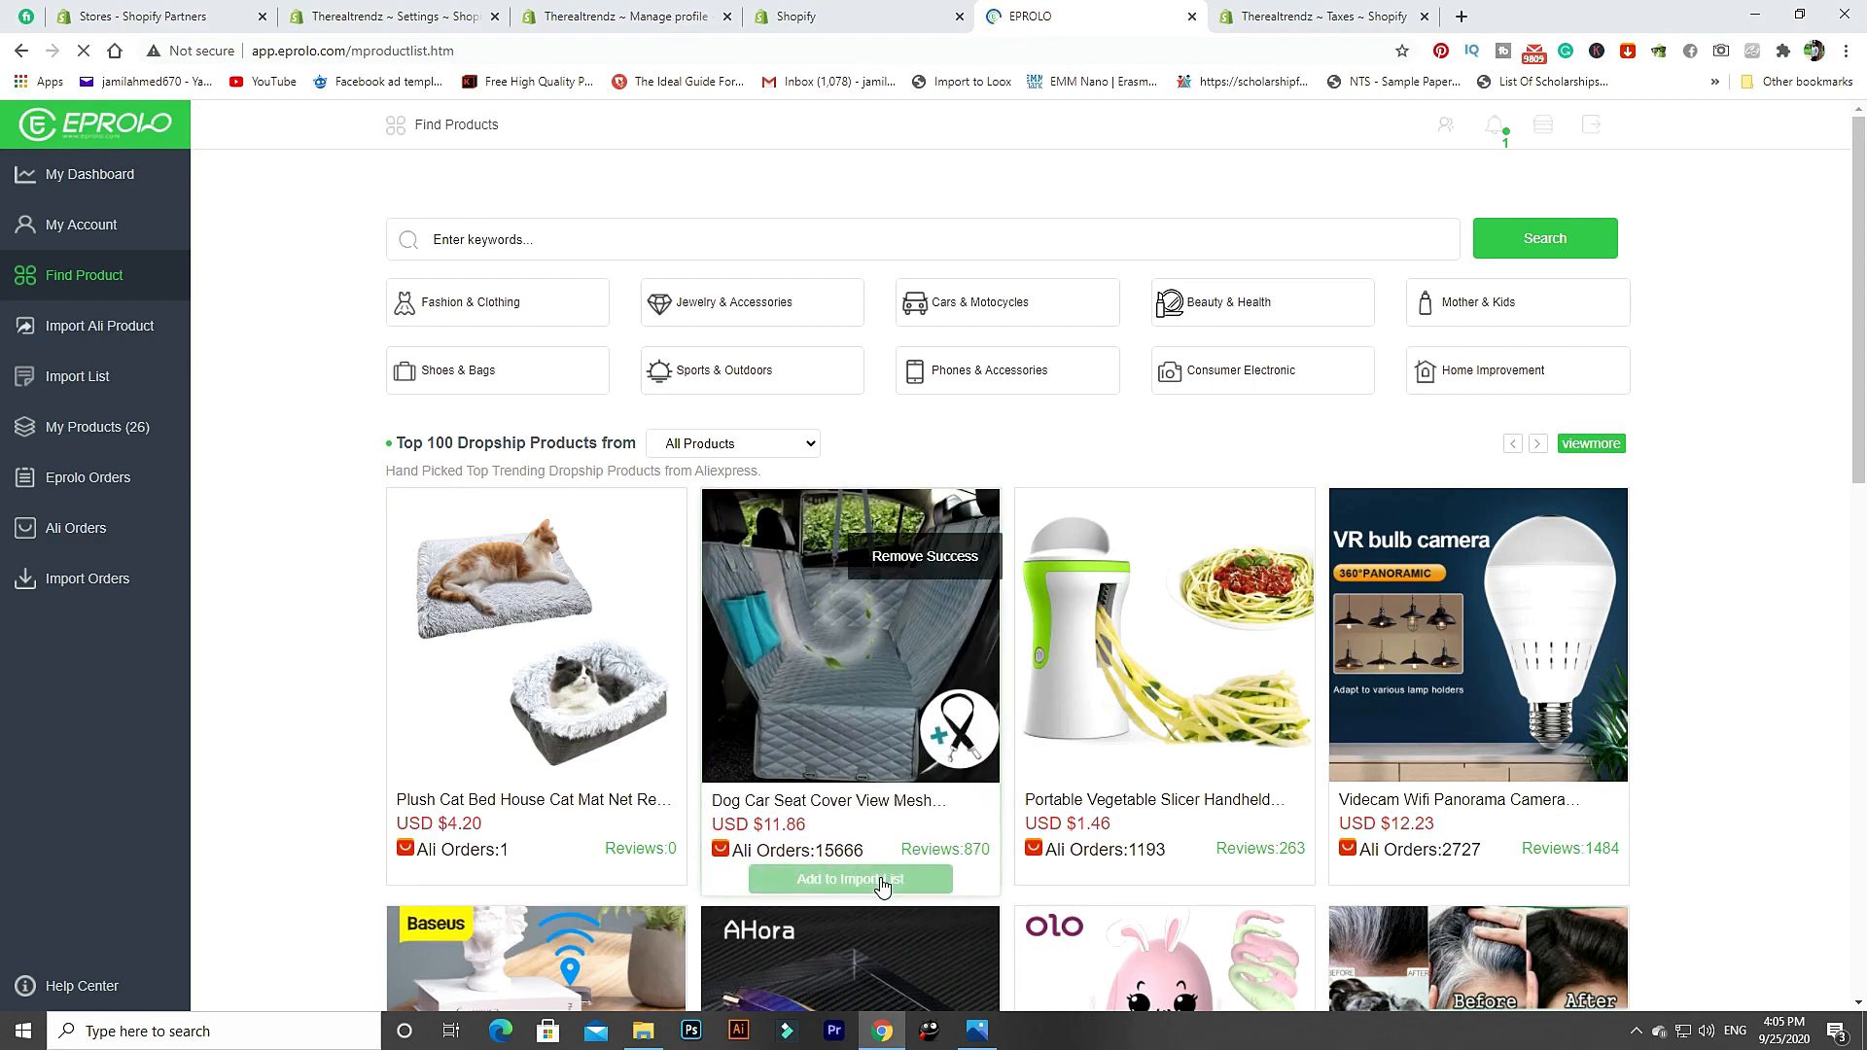
Open the Dog Car Seat Cover's product page and review its available shipping methods, delivery times and costs for America.
{"action": "left_click", "coordinate": [835, 713]}
{"action": "left_click", "coordinate": [1022, 16]}
{"action": "left_click", "coordinate": [1294, 16]}
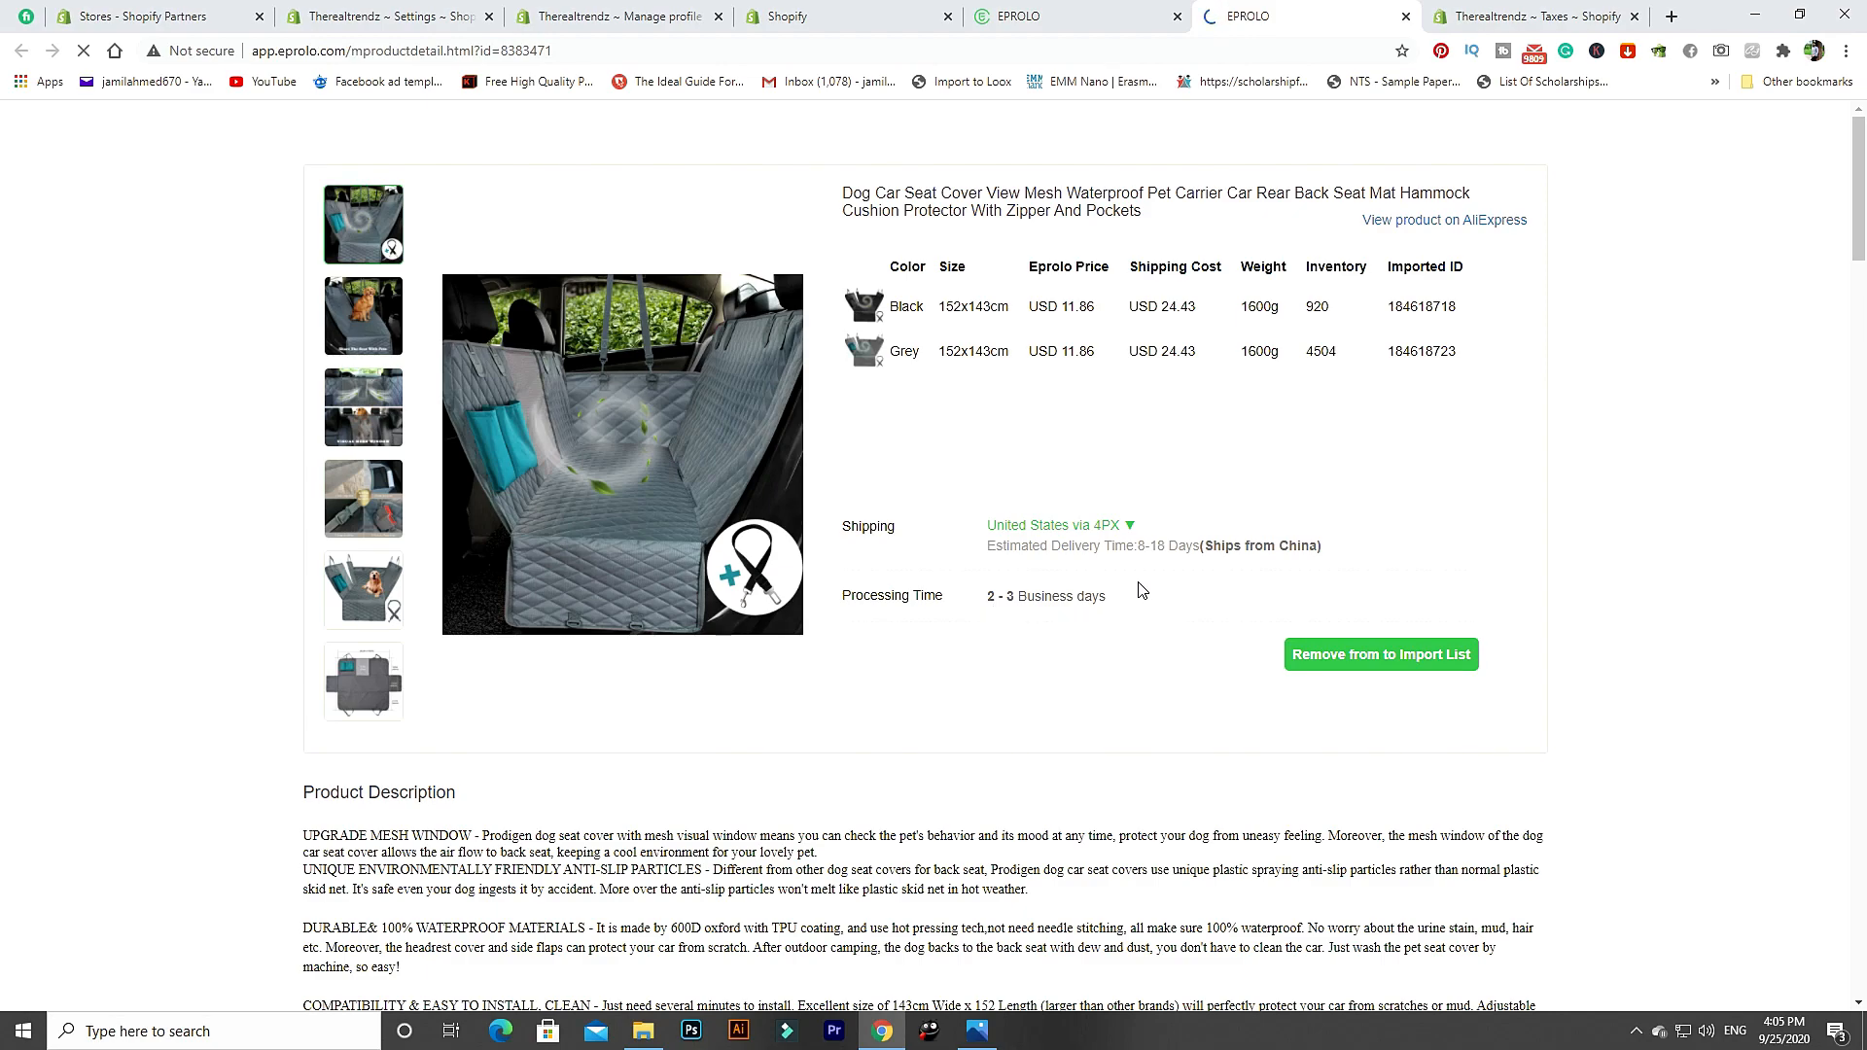
{"action": "left_click", "coordinate": [1106, 526]}
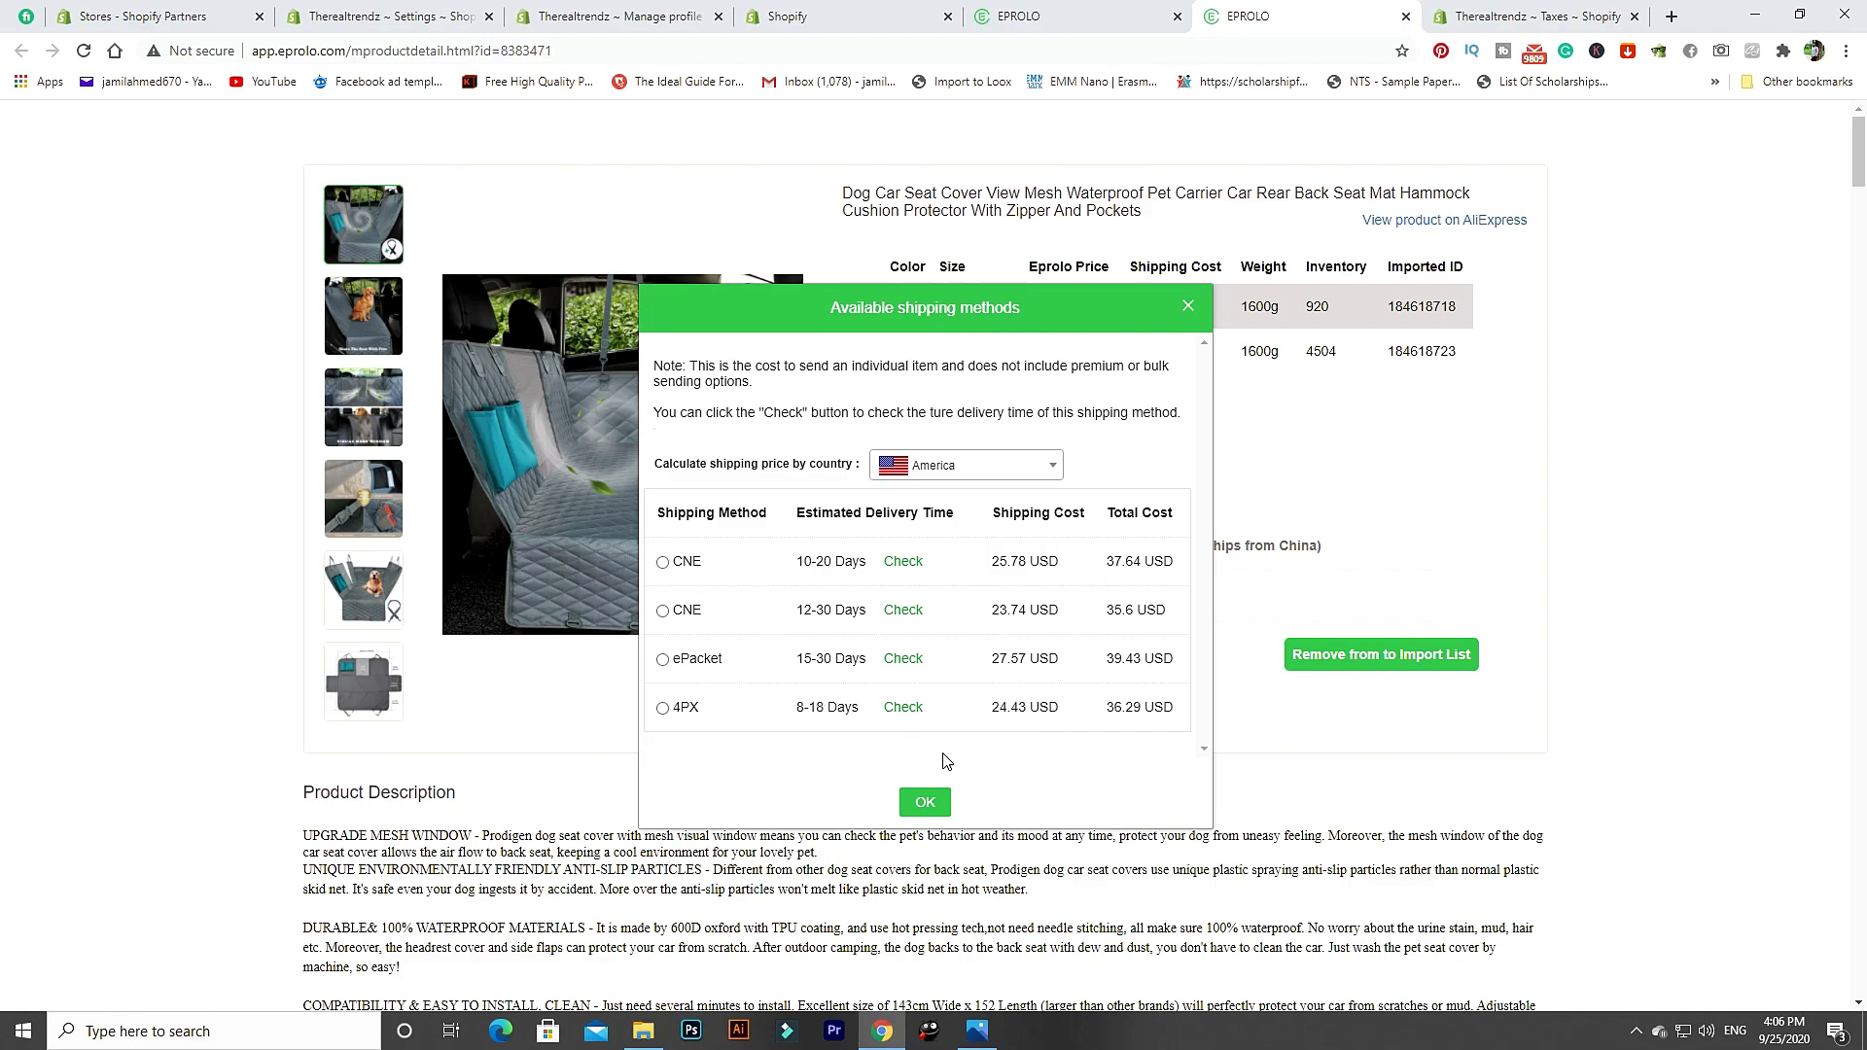
{"action": "left_click", "coordinate": [925, 801]}
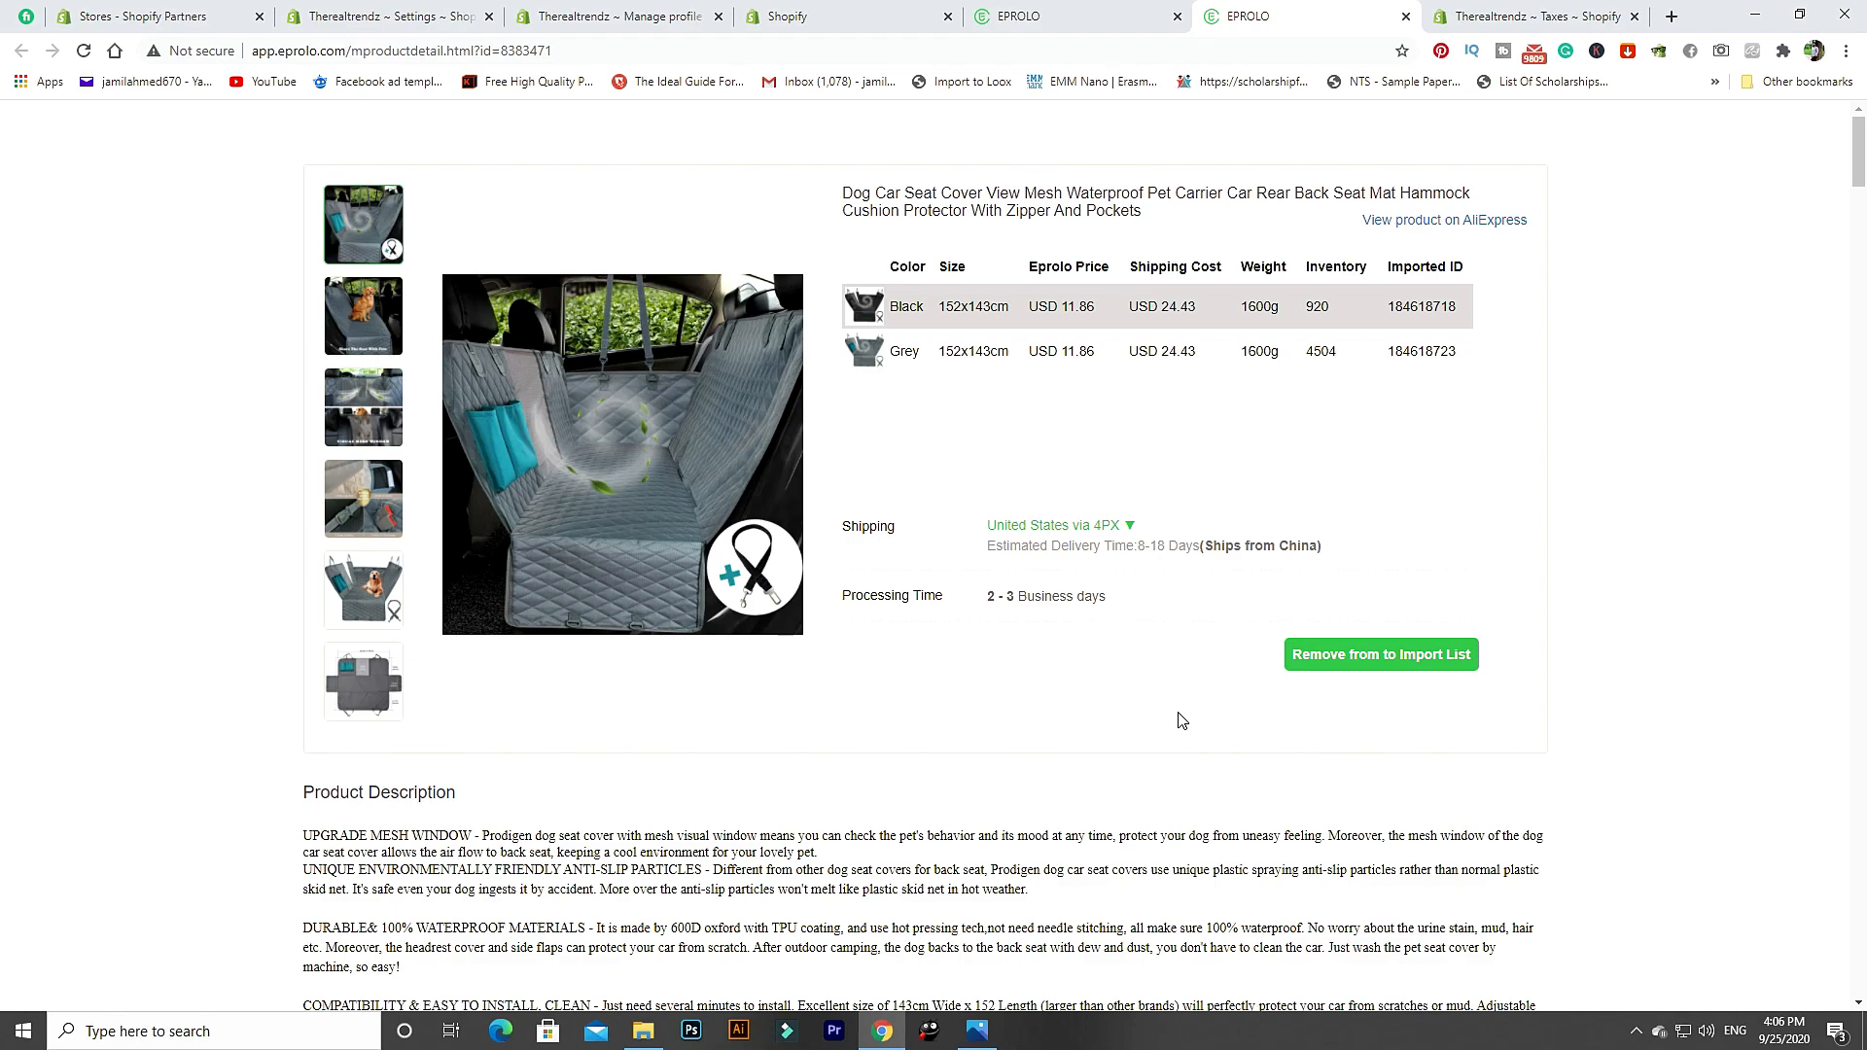
Review the zones and rates in the Shopify shipping profile, and return to the store settings overview.
{"action": "left_click", "coordinate": [861, 17]}
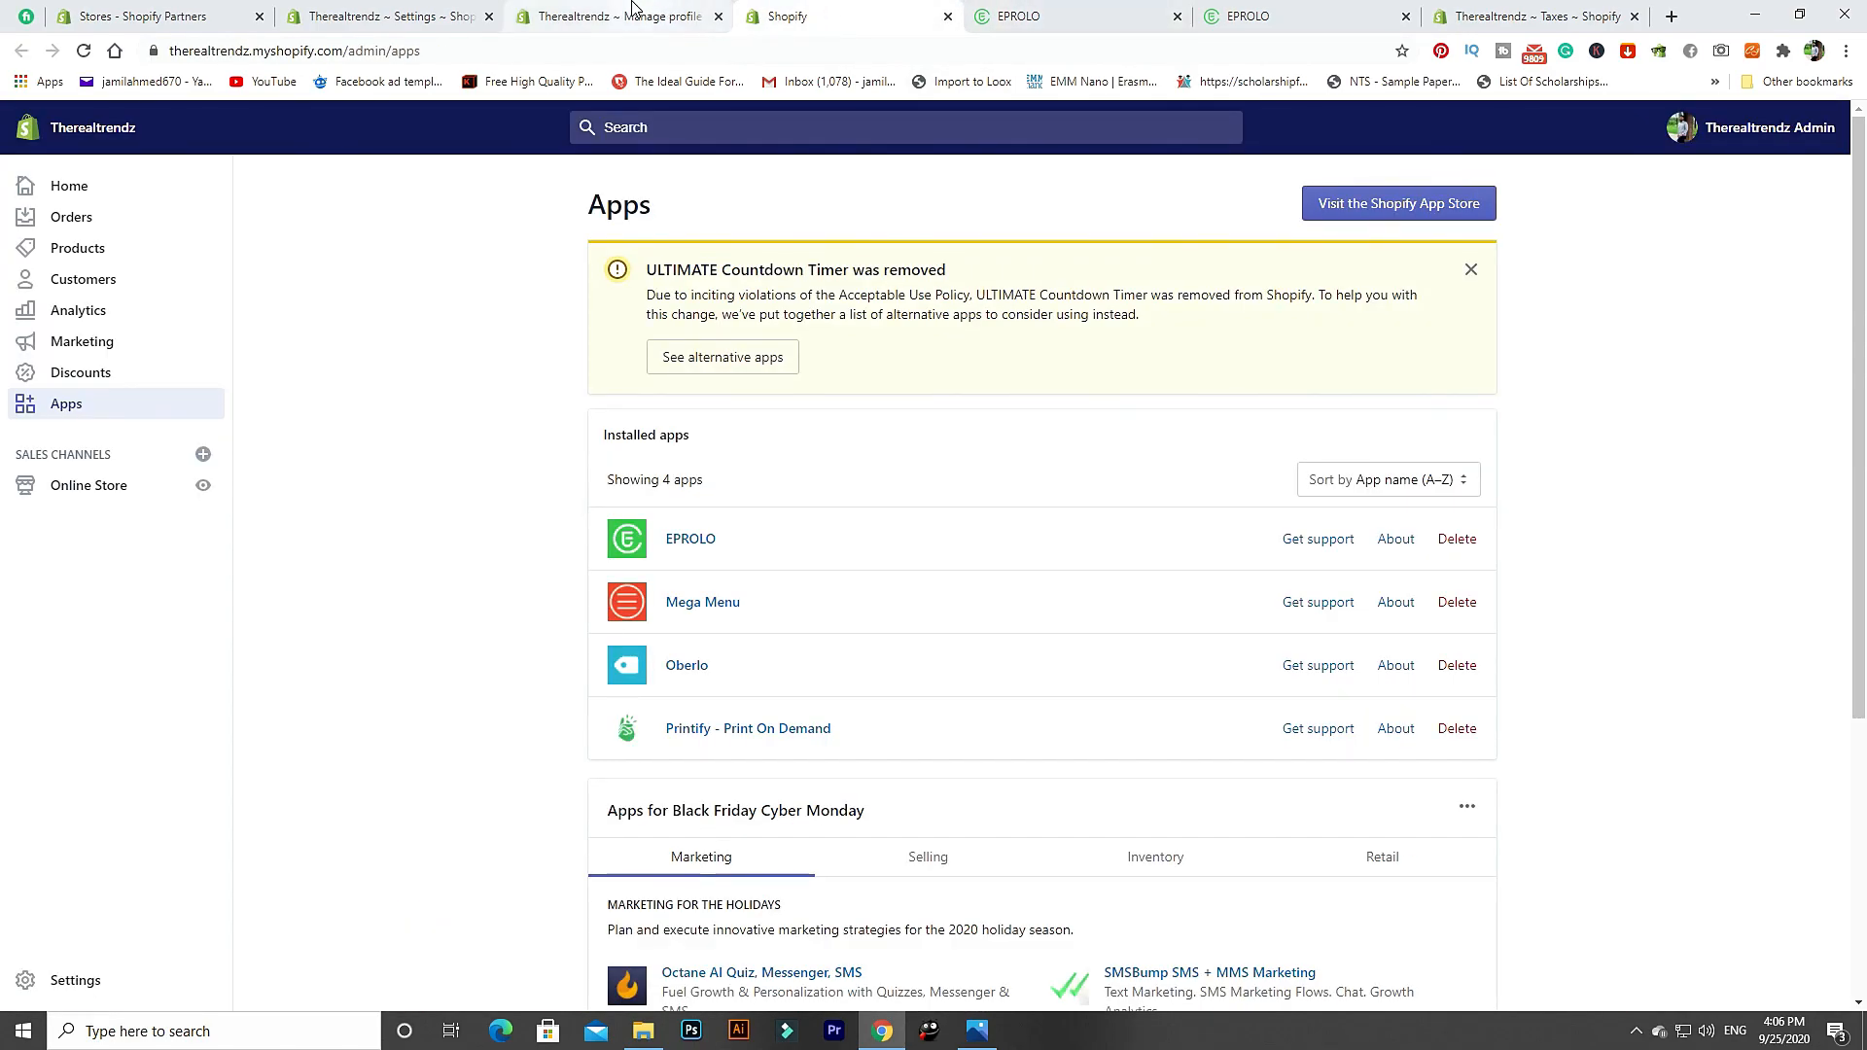
{"action": "left_click", "coordinate": [628, 16]}
{"action": "scroll", "coordinate": [441, 597], "scroll_direction": "down", "scroll_amount": 1}
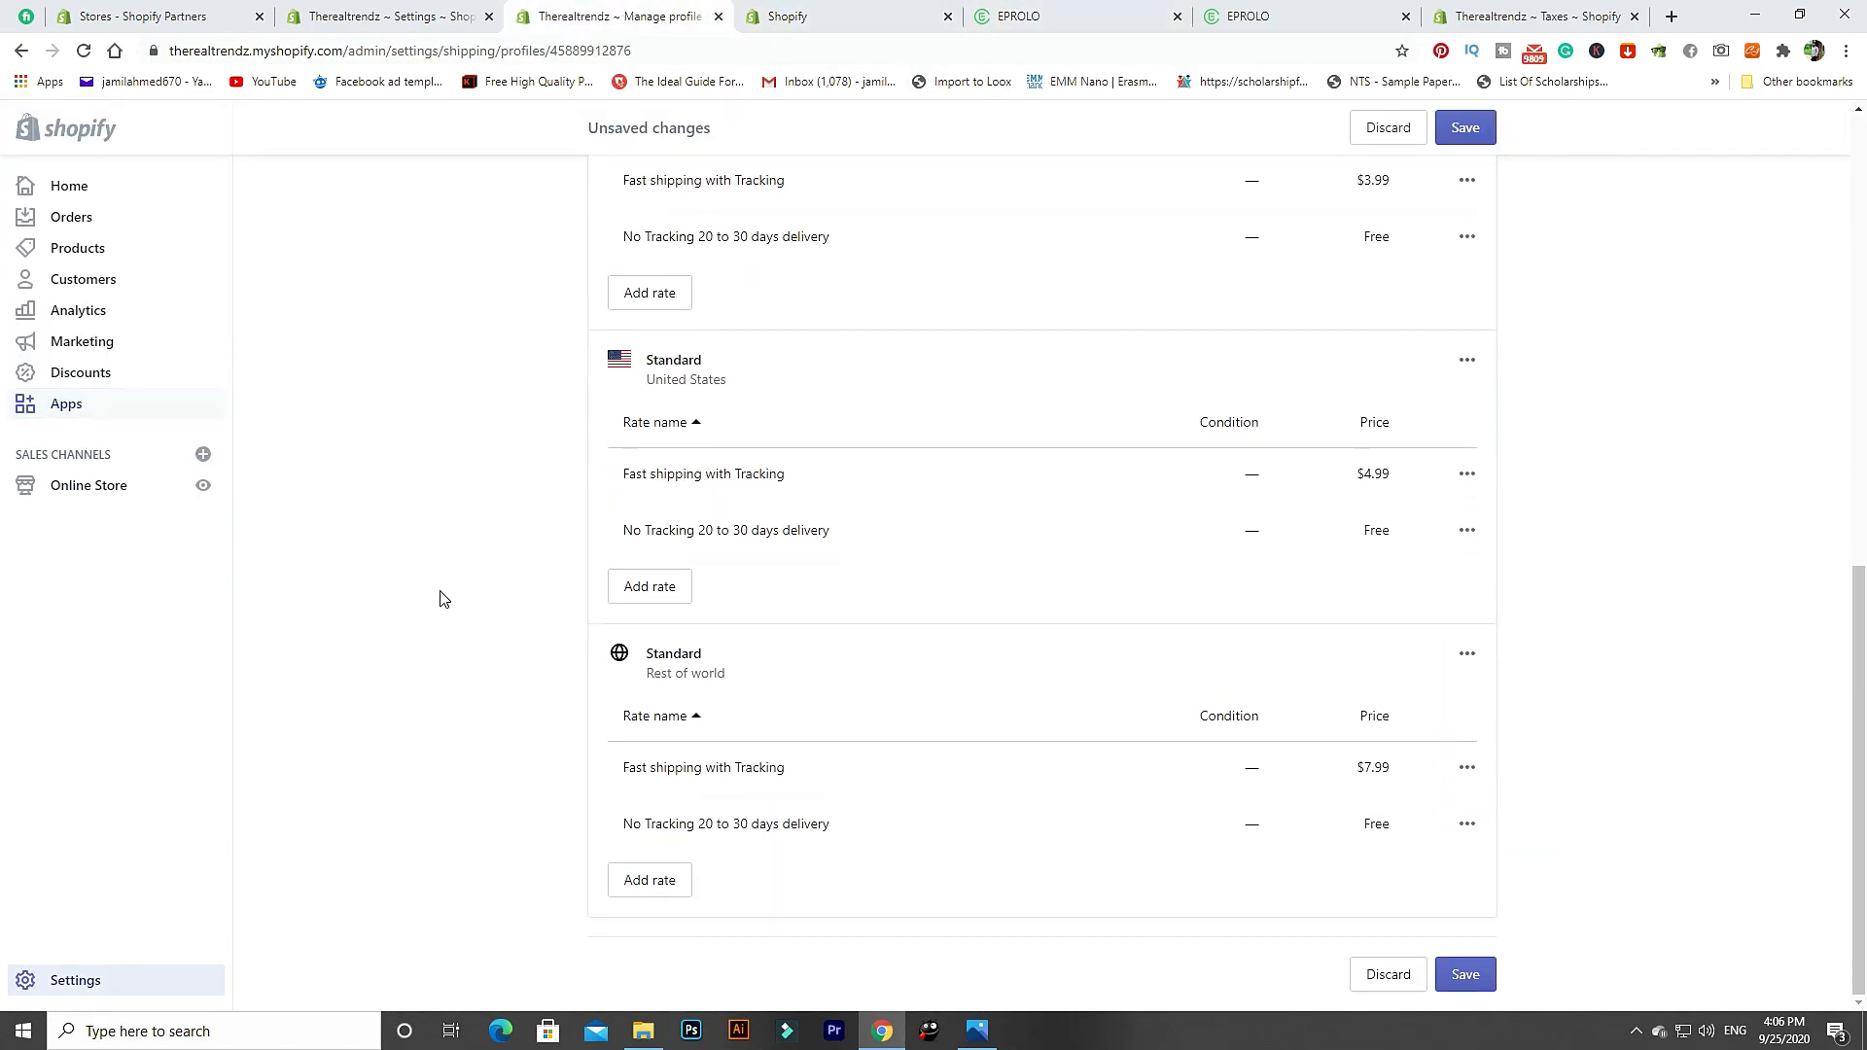
{"action": "scroll", "coordinate": [441, 597], "scroll_direction": "up", "scroll_amount": 6}
{"action": "left_click", "coordinate": [422, 8]}
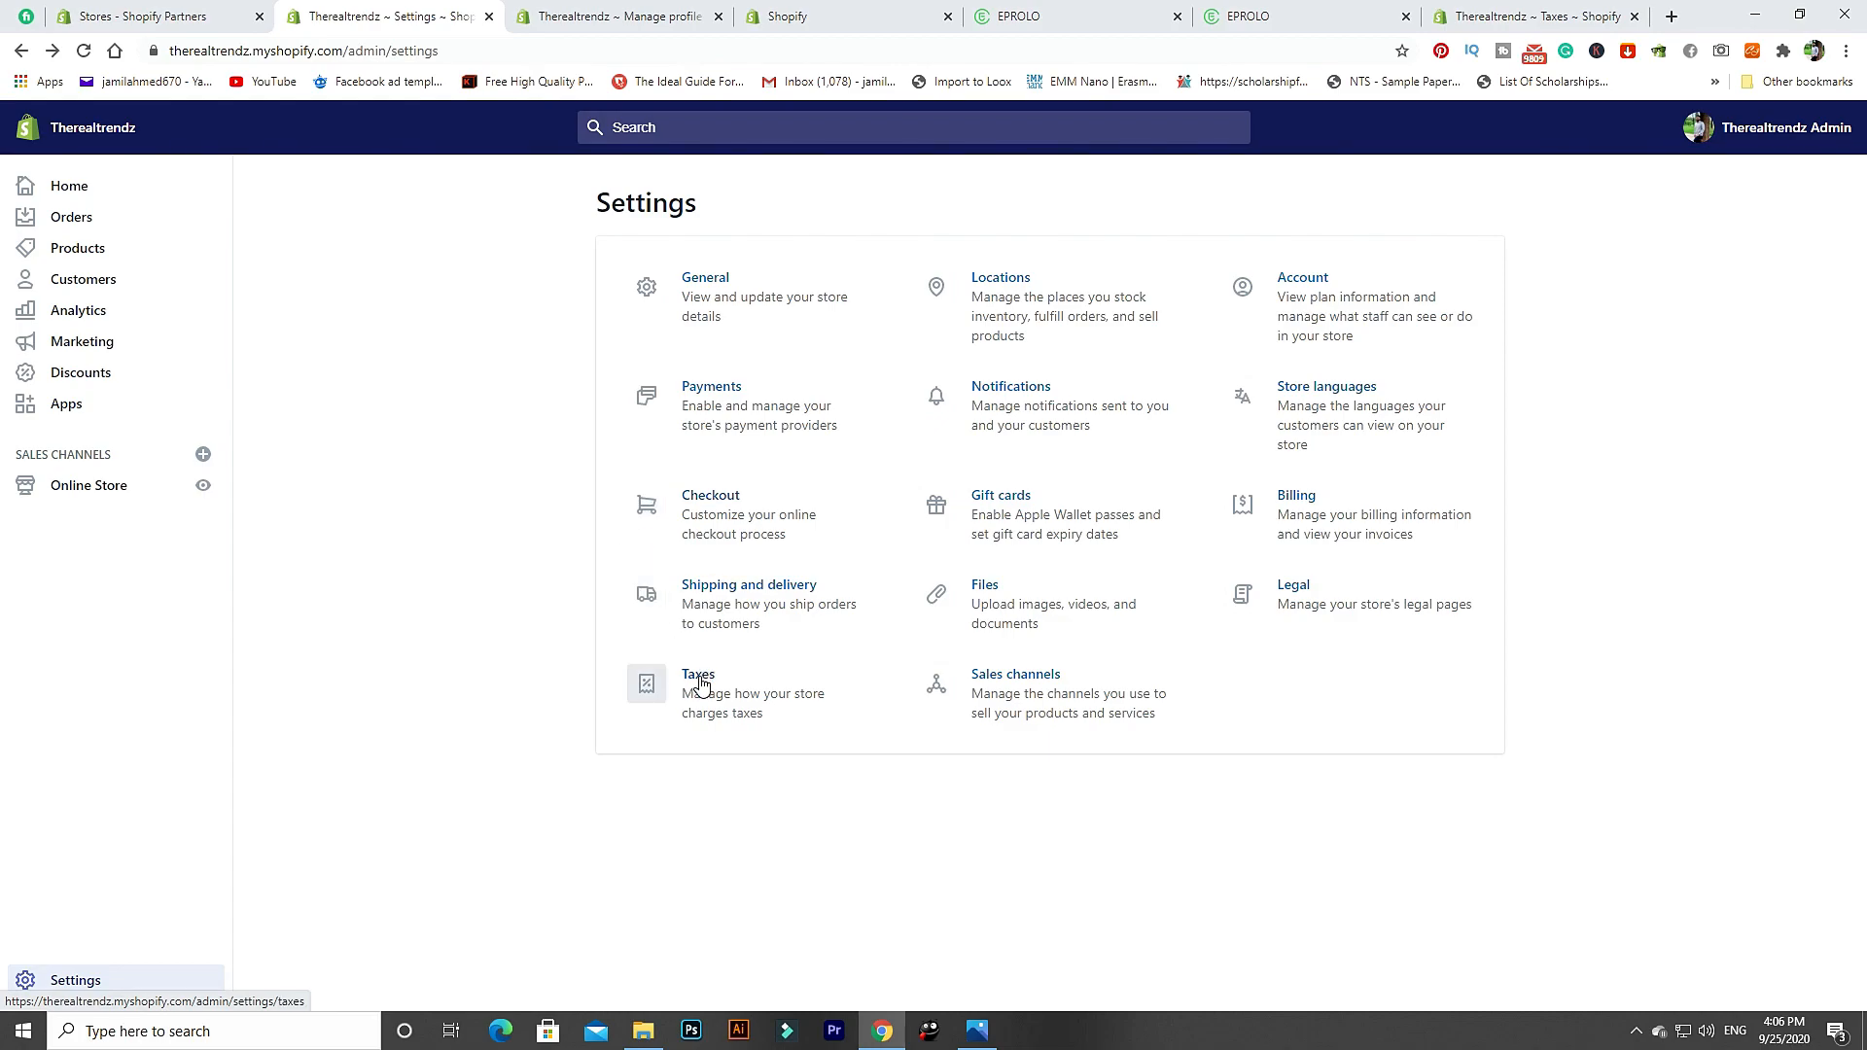
Close the Apps and EPROLO tabs and, in the Taxes settings, enable charging VAT on digital goods.
{"action": "left_click", "coordinate": [875, 10]}
{"action": "left_click", "coordinate": [948, 16]}
{"action": "left_click", "coordinate": [948, 16]}
{"action": "left_click", "coordinate": [948, 17]}
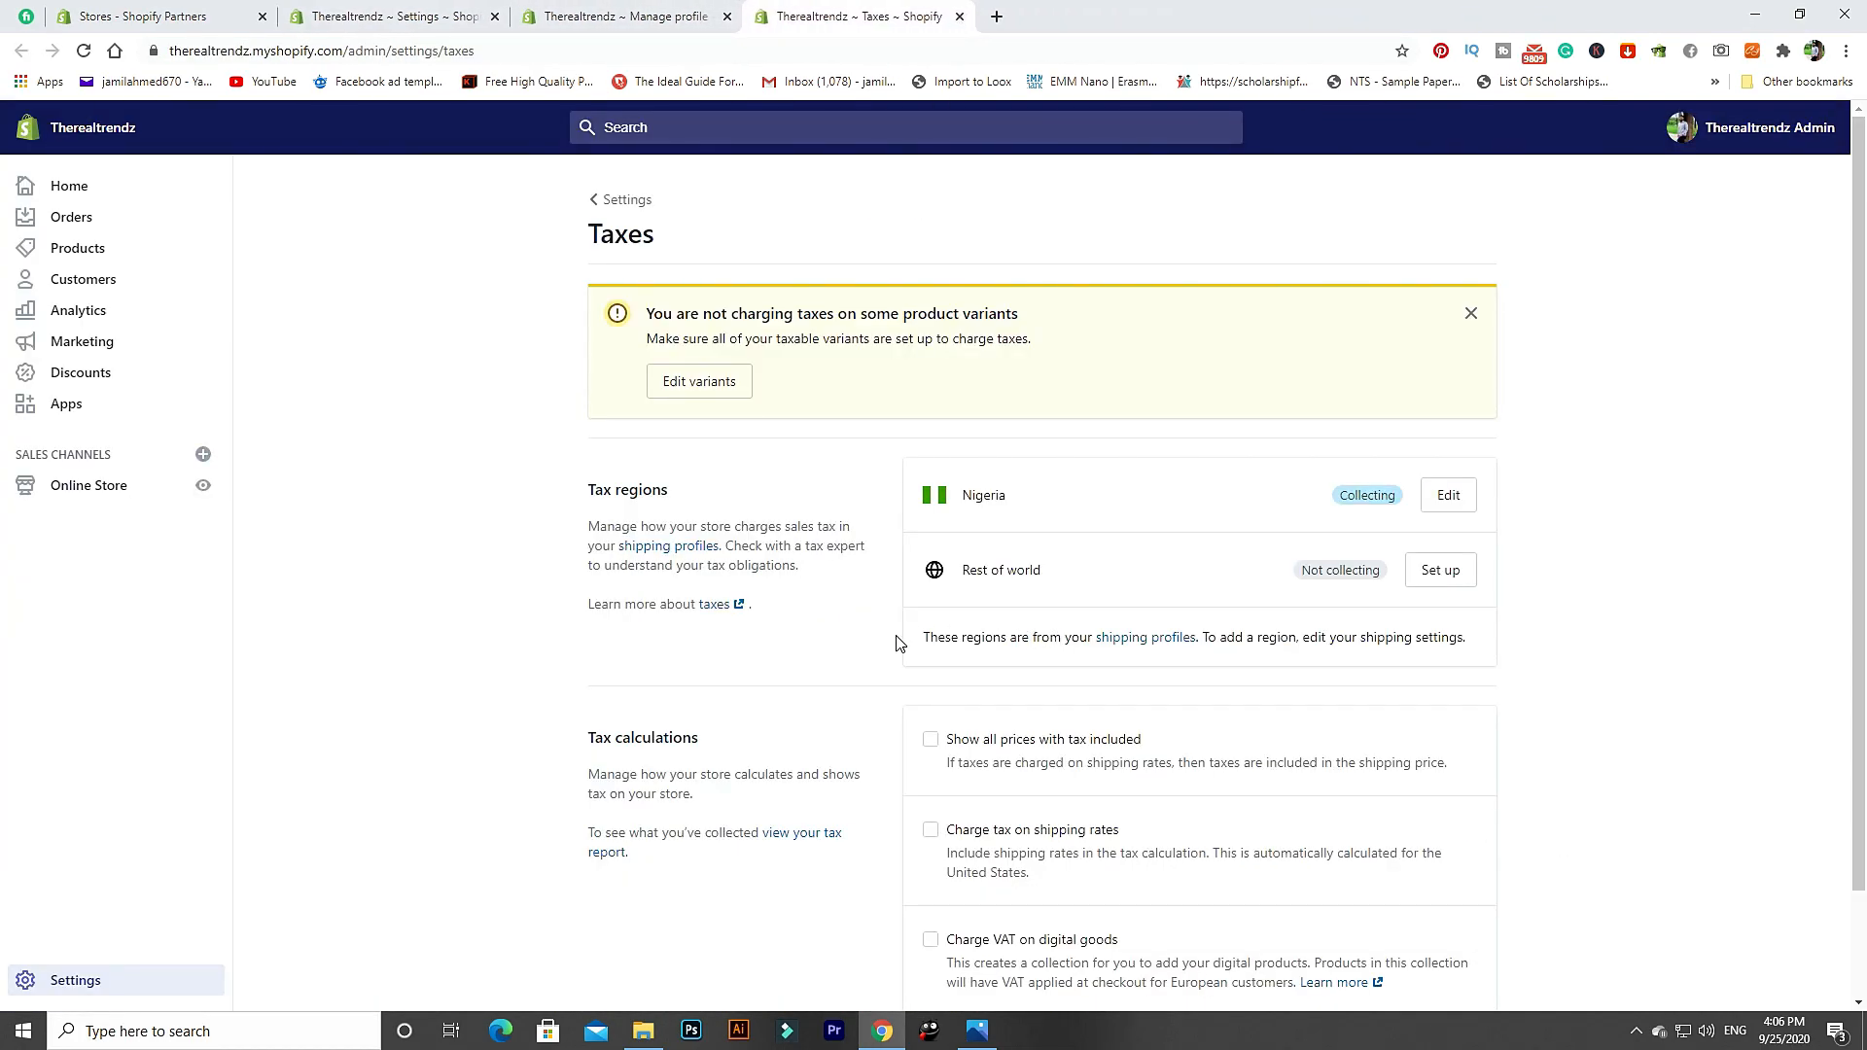
{"action": "scroll", "coordinate": [895, 643], "scroll_direction": "down", "scroll_amount": 1}
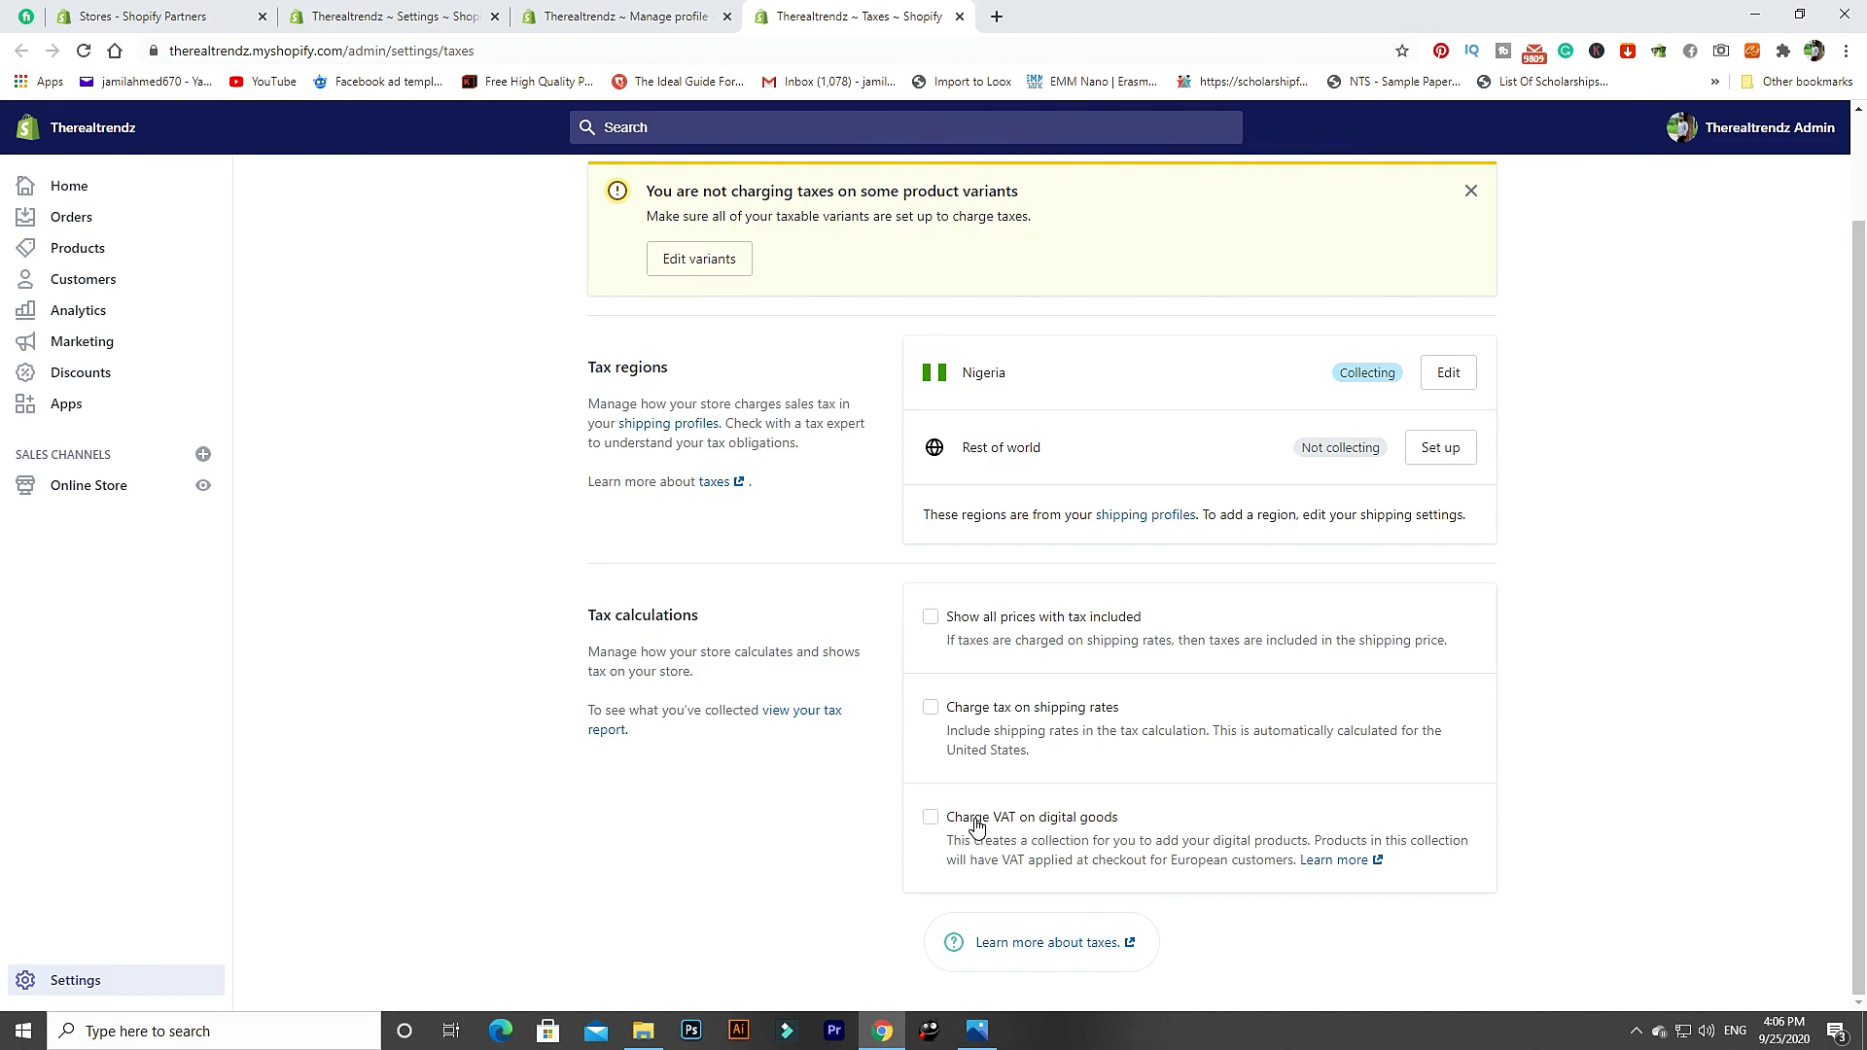
{"action": "left_click", "coordinate": [931, 818]}
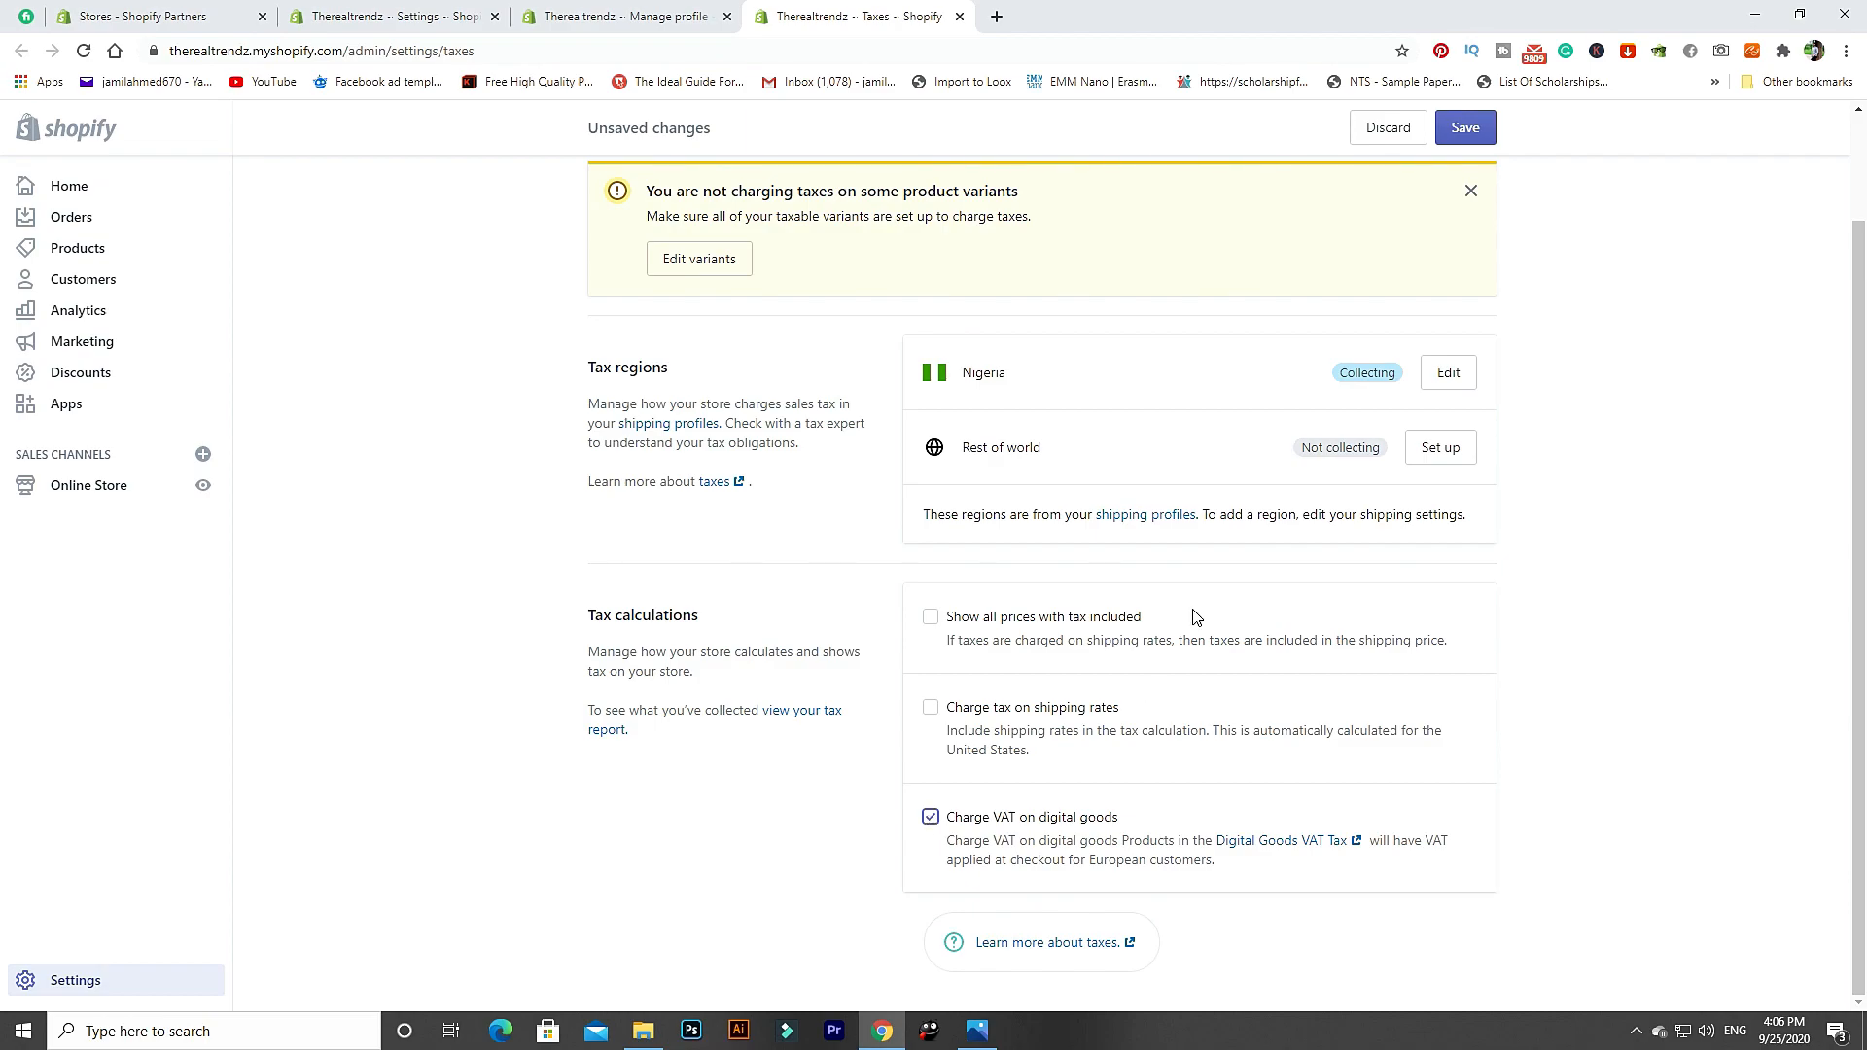
From the settings overview, open Locations, Notifications, Gift cards, Files and Sales channels each in a new browser tab.
{"action": "left_click", "coordinate": [627, 16]}
{"action": "left_click", "coordinate": [444, 7]}
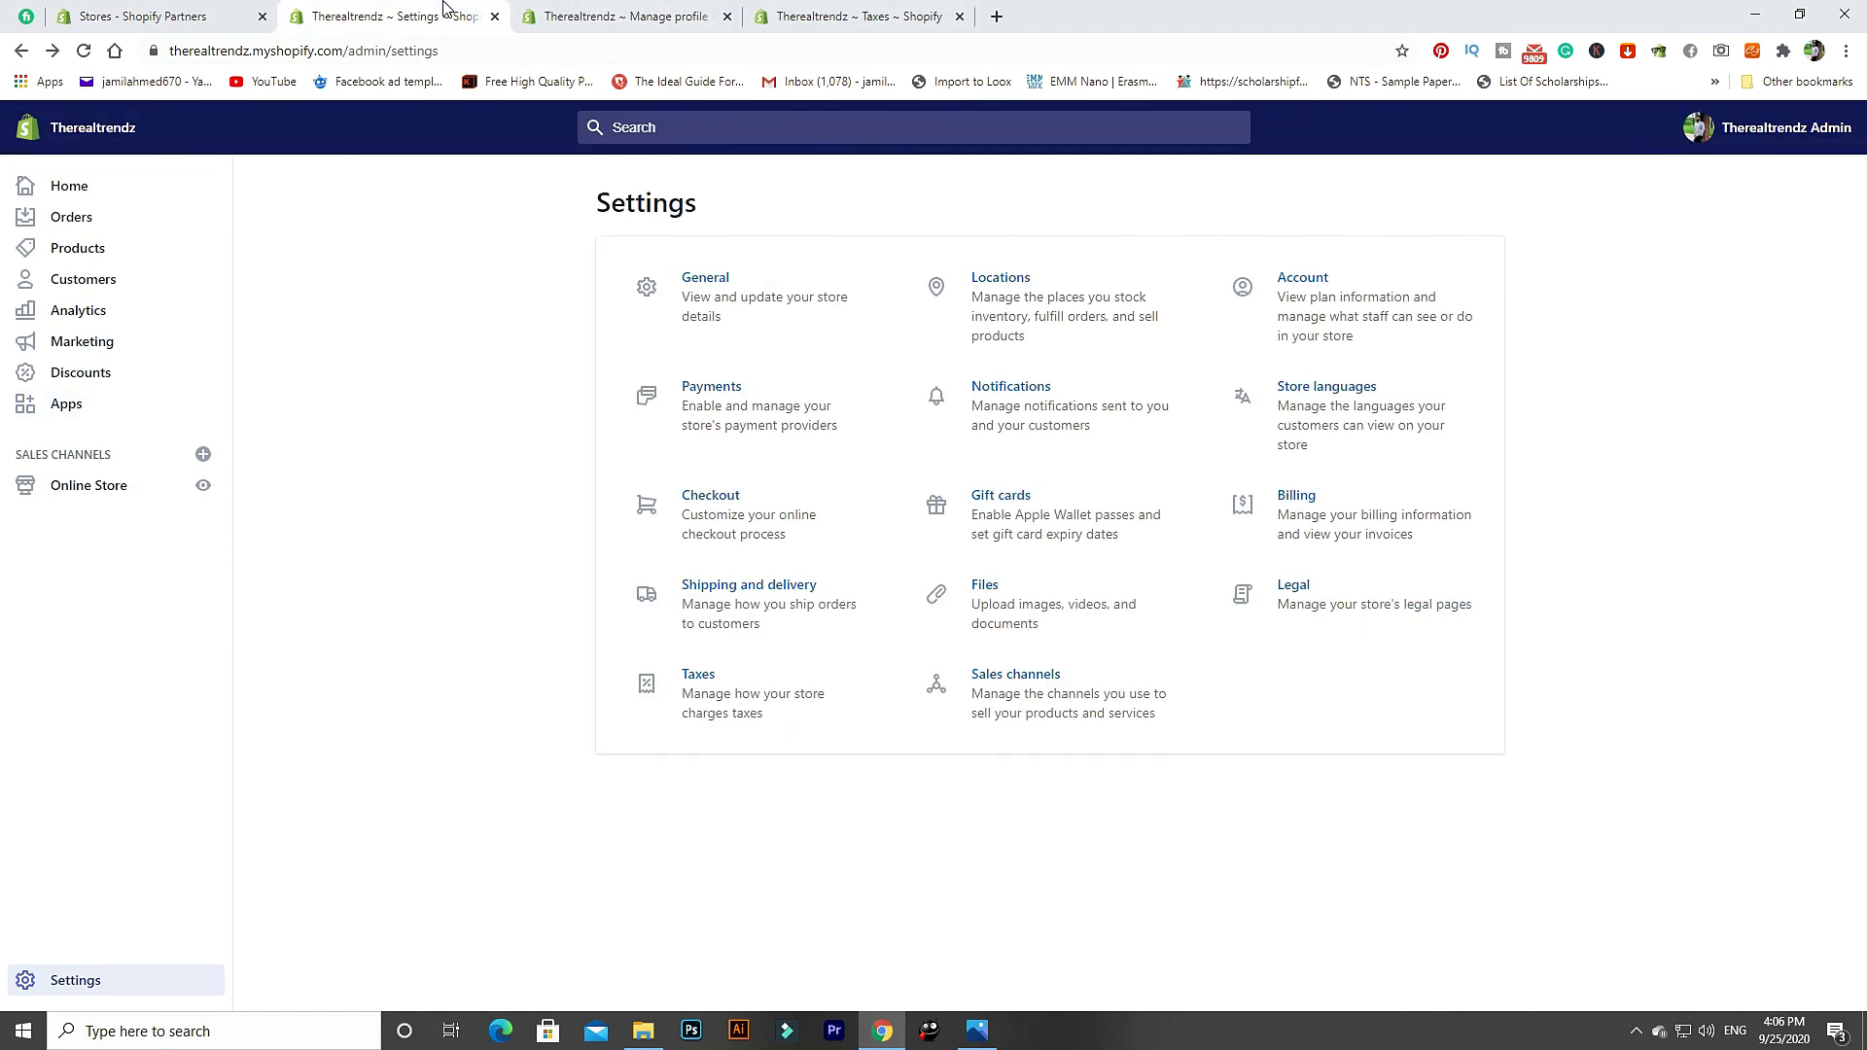
{"action": "right_click", "coordinate": [1008, 298]}
{"action": "left_click", "coordinate": [1009, 298]}
{"action": "right_click", "coordinate": [1006, 389]}
{"action": "left_click", "coordinate": [1030, 400]}
{"action": "right_click", "coordinate": [1007, 500]}
{"action": "left_click", "coordinate": [1031, 513]}
{"action": "right_click", "coordinate": [1009, 588]}
{"action": "left_click", "coordinate": [1033, 599]}
{"action": "right_click", "coordinate": [996, 676]}
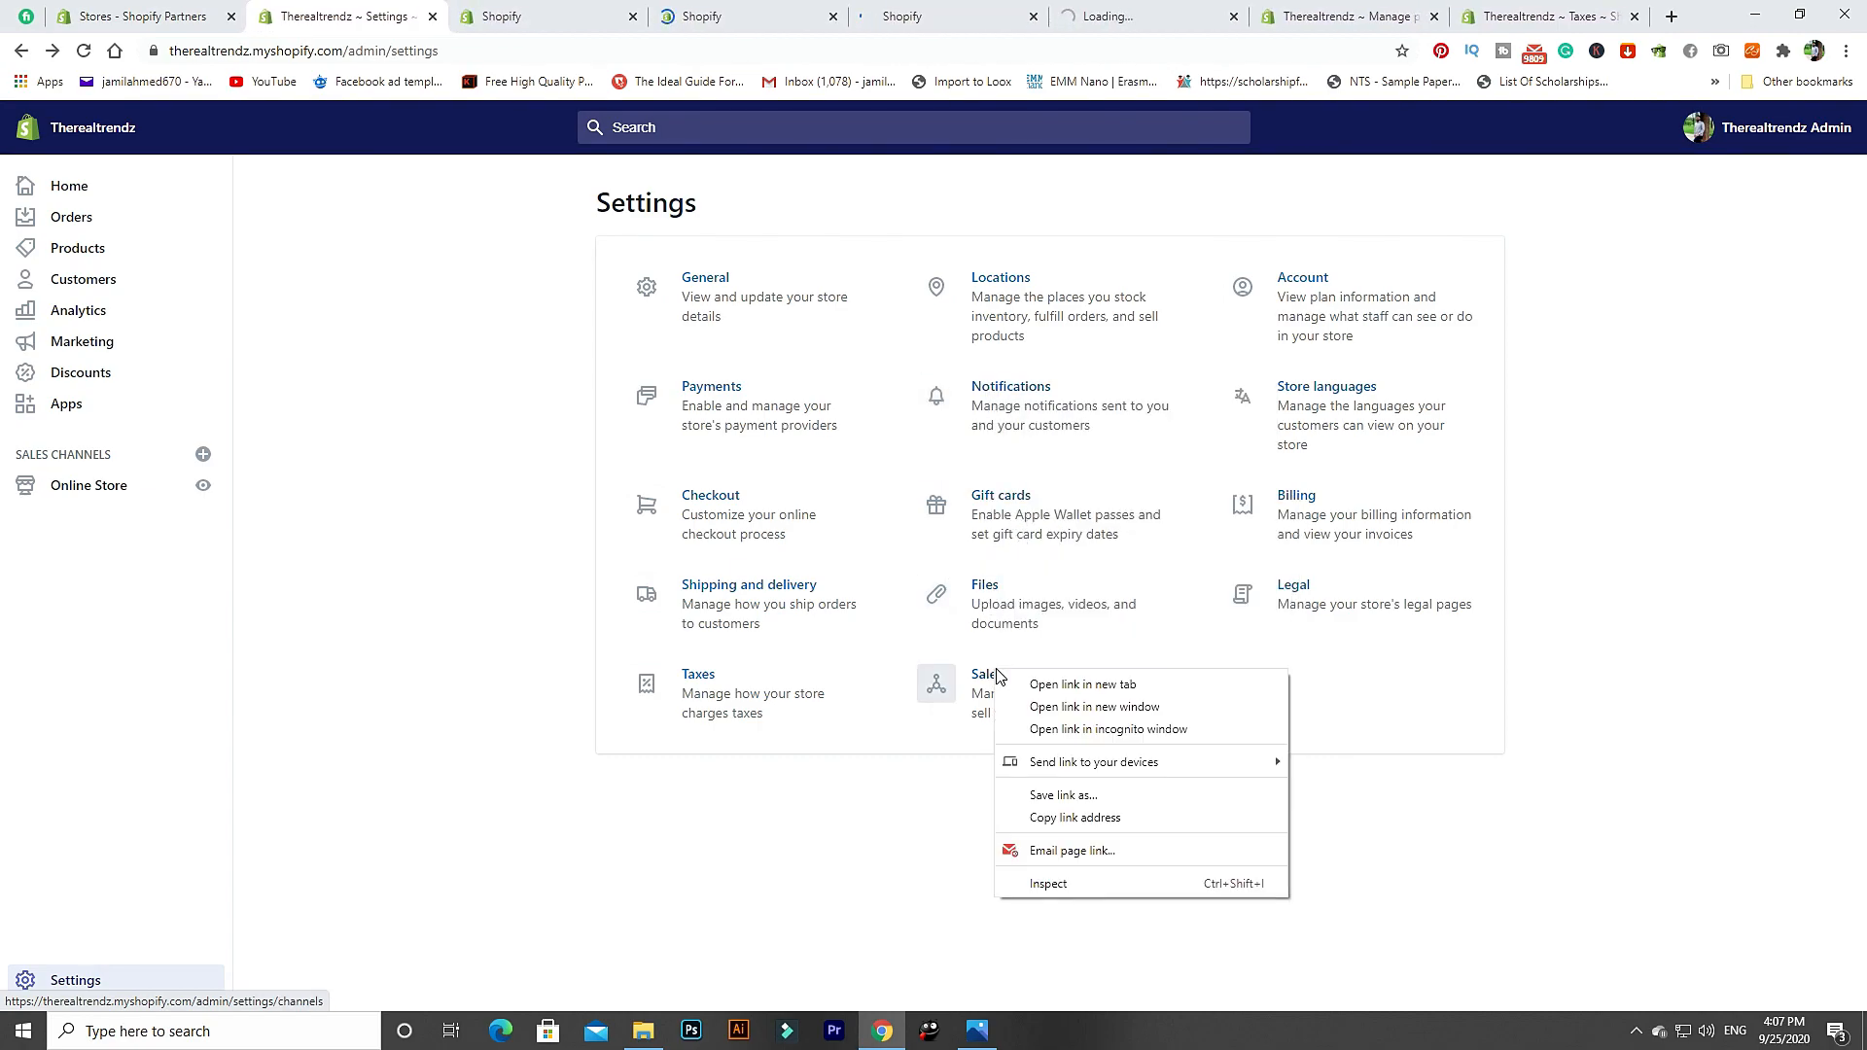
{"action": "left_click", "coordinate": [1021, 687]}
View the Locations settings, open the Oberlo app location, return from it, and close the Locations page.
{"action": "left_click", "coordinate": [505, 8]}
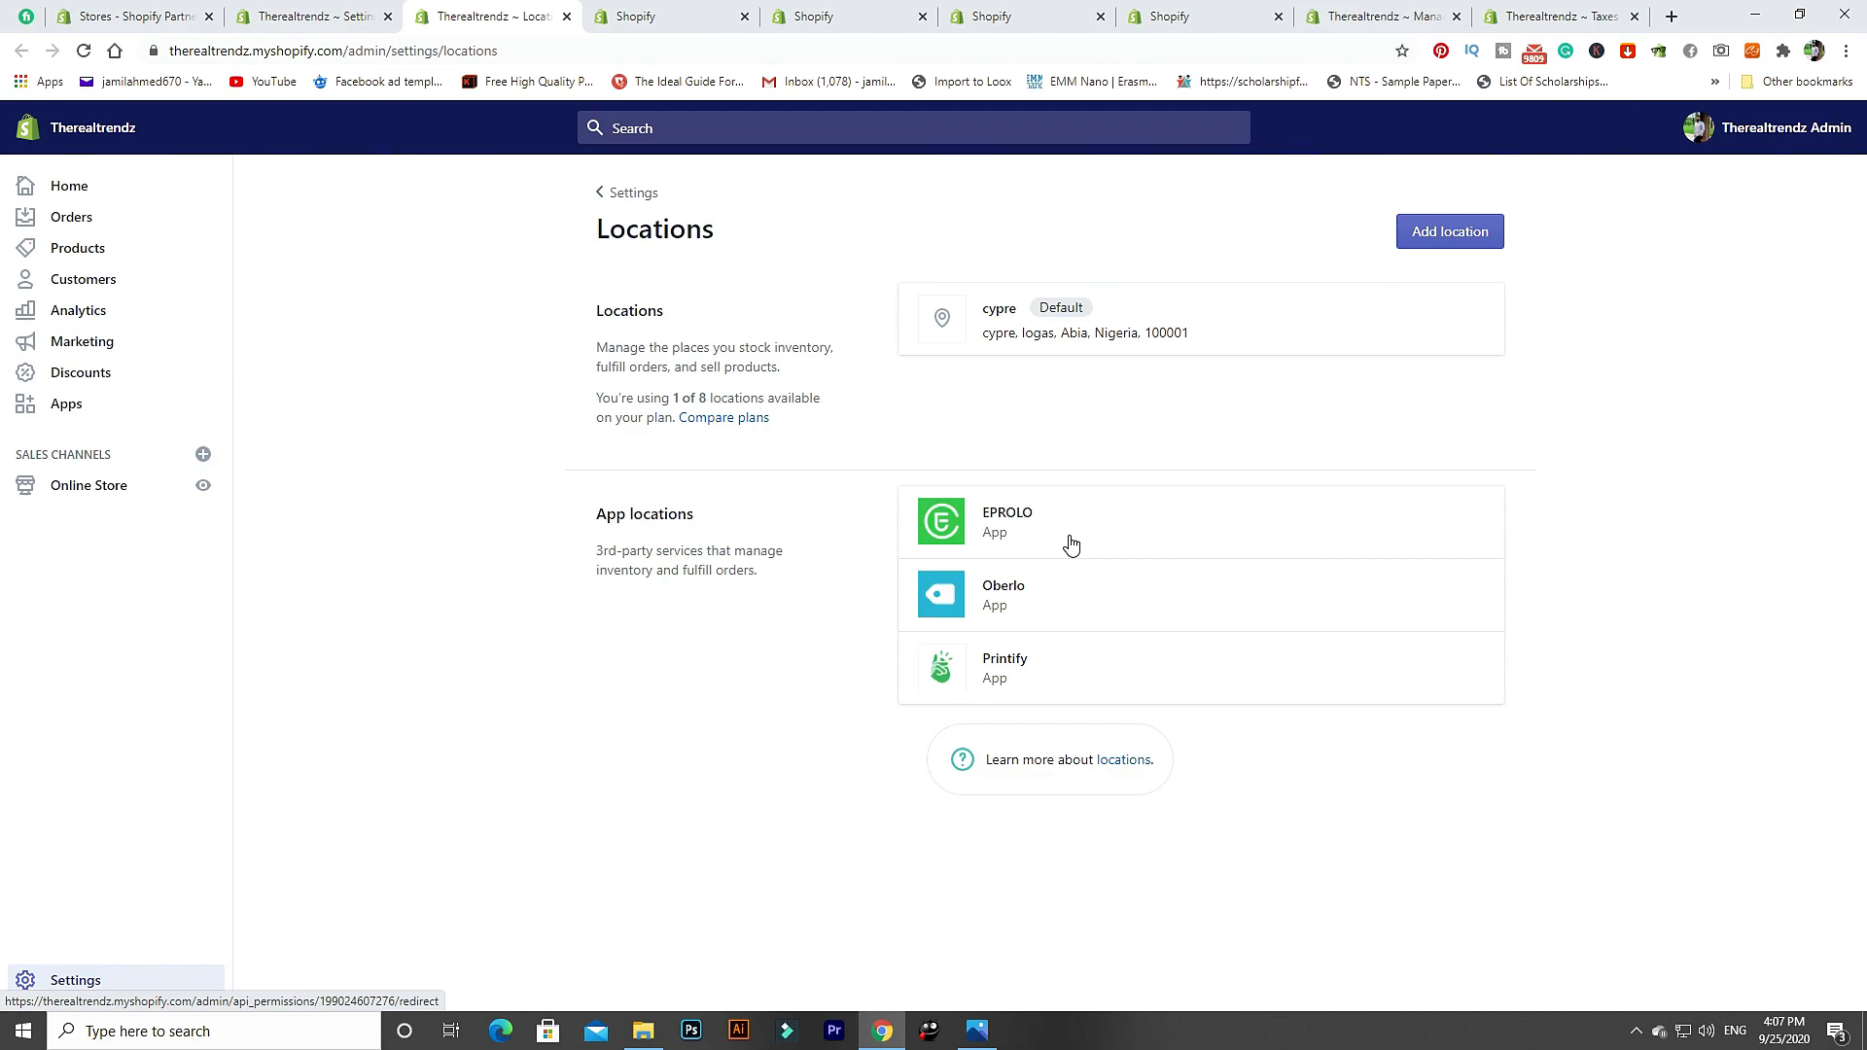
{"action": "left_click", "coordinate": [1092, 569]}
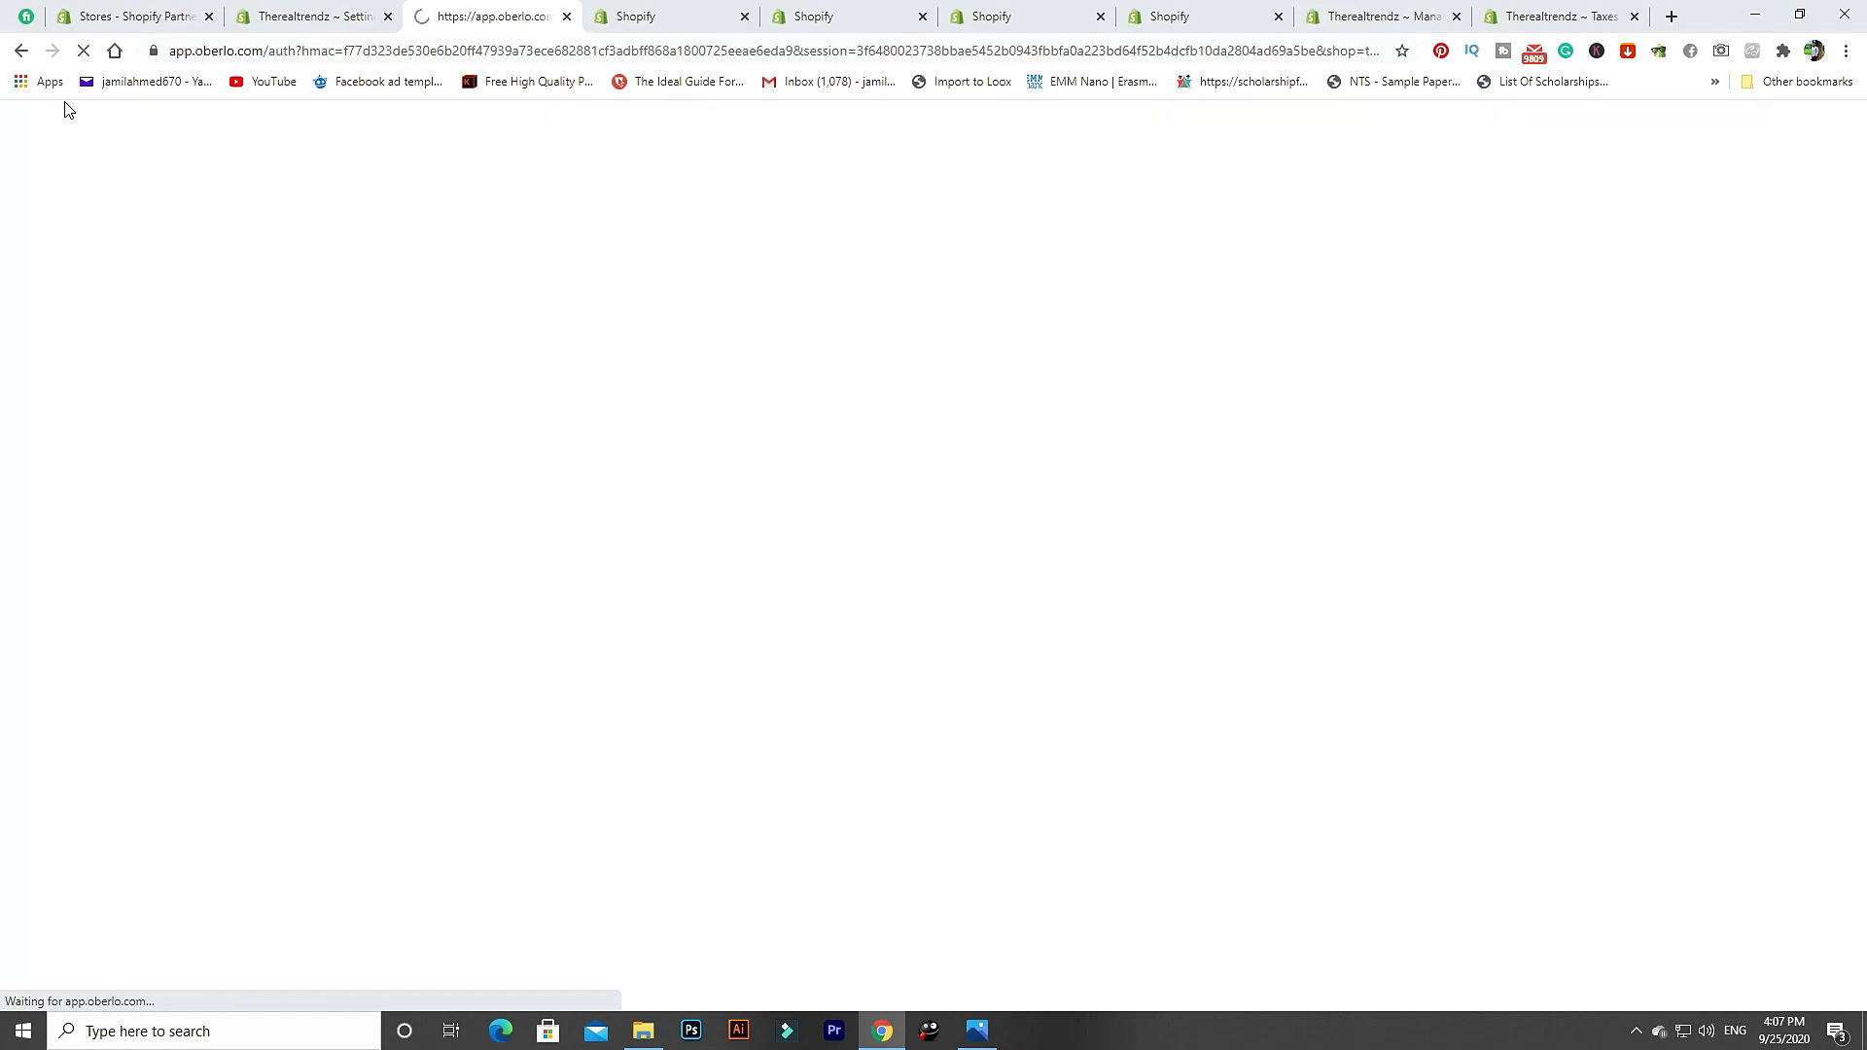
{"action": "left_click", "coordinate": [20, 50]}
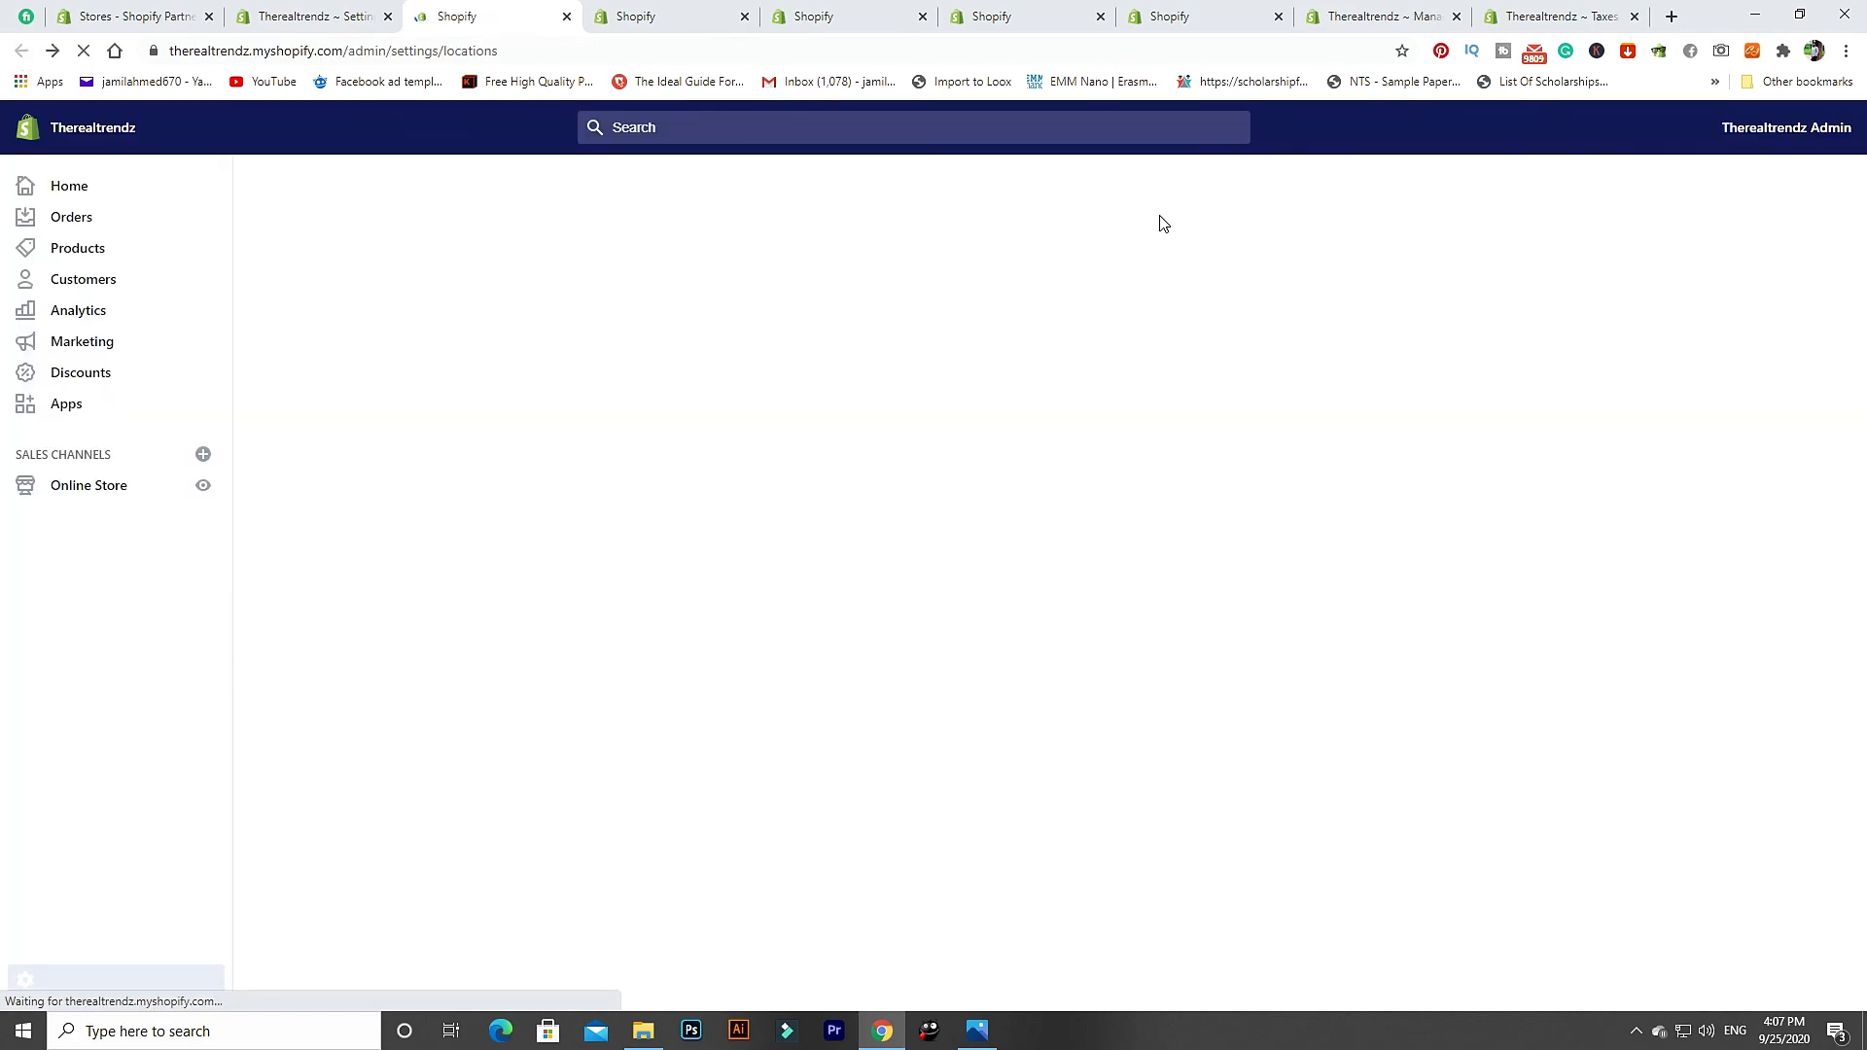
{"action": "left_click", "coordinate": [567, 18]}
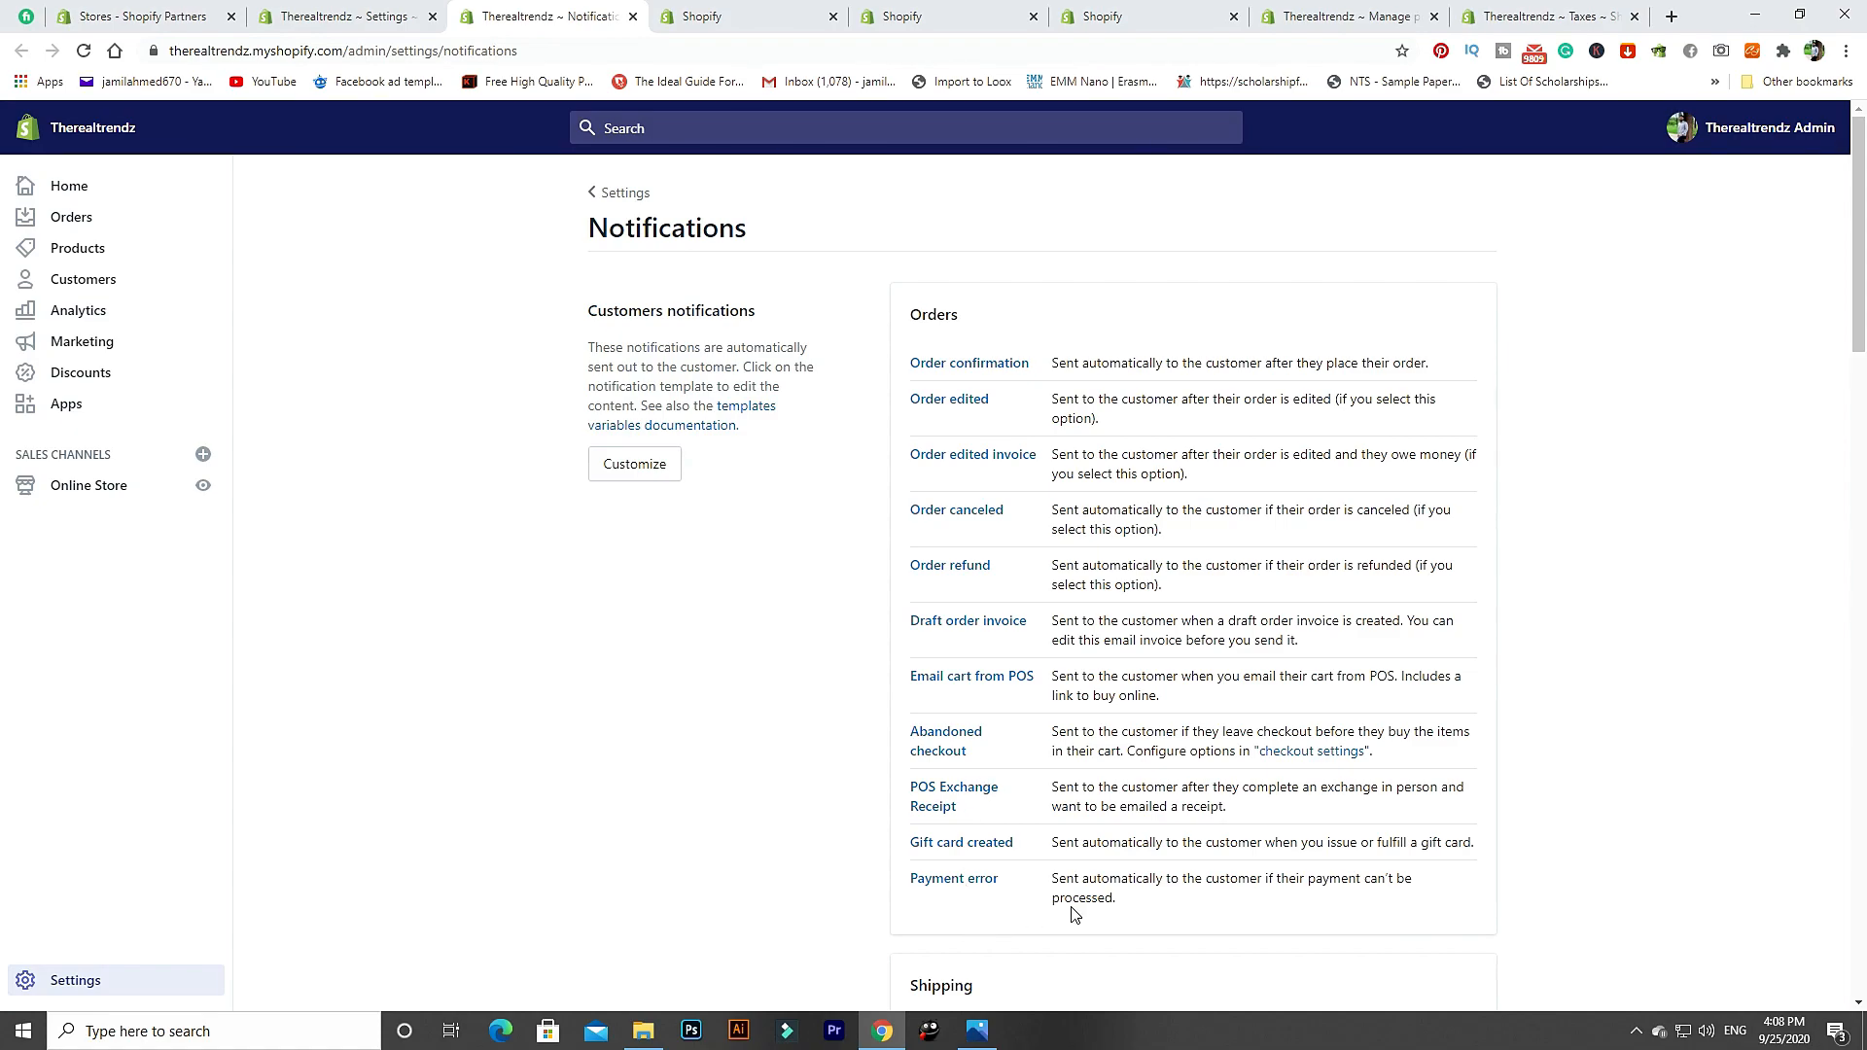
Review the Notifications templates for orders, shipping, local delivery, local pickup, customers and email marketing, deleting the incoming email alert.
{"action": "scroll", "coordinate": [1152, 885], "scroll_direction": "down", "scroll_amount": 3}
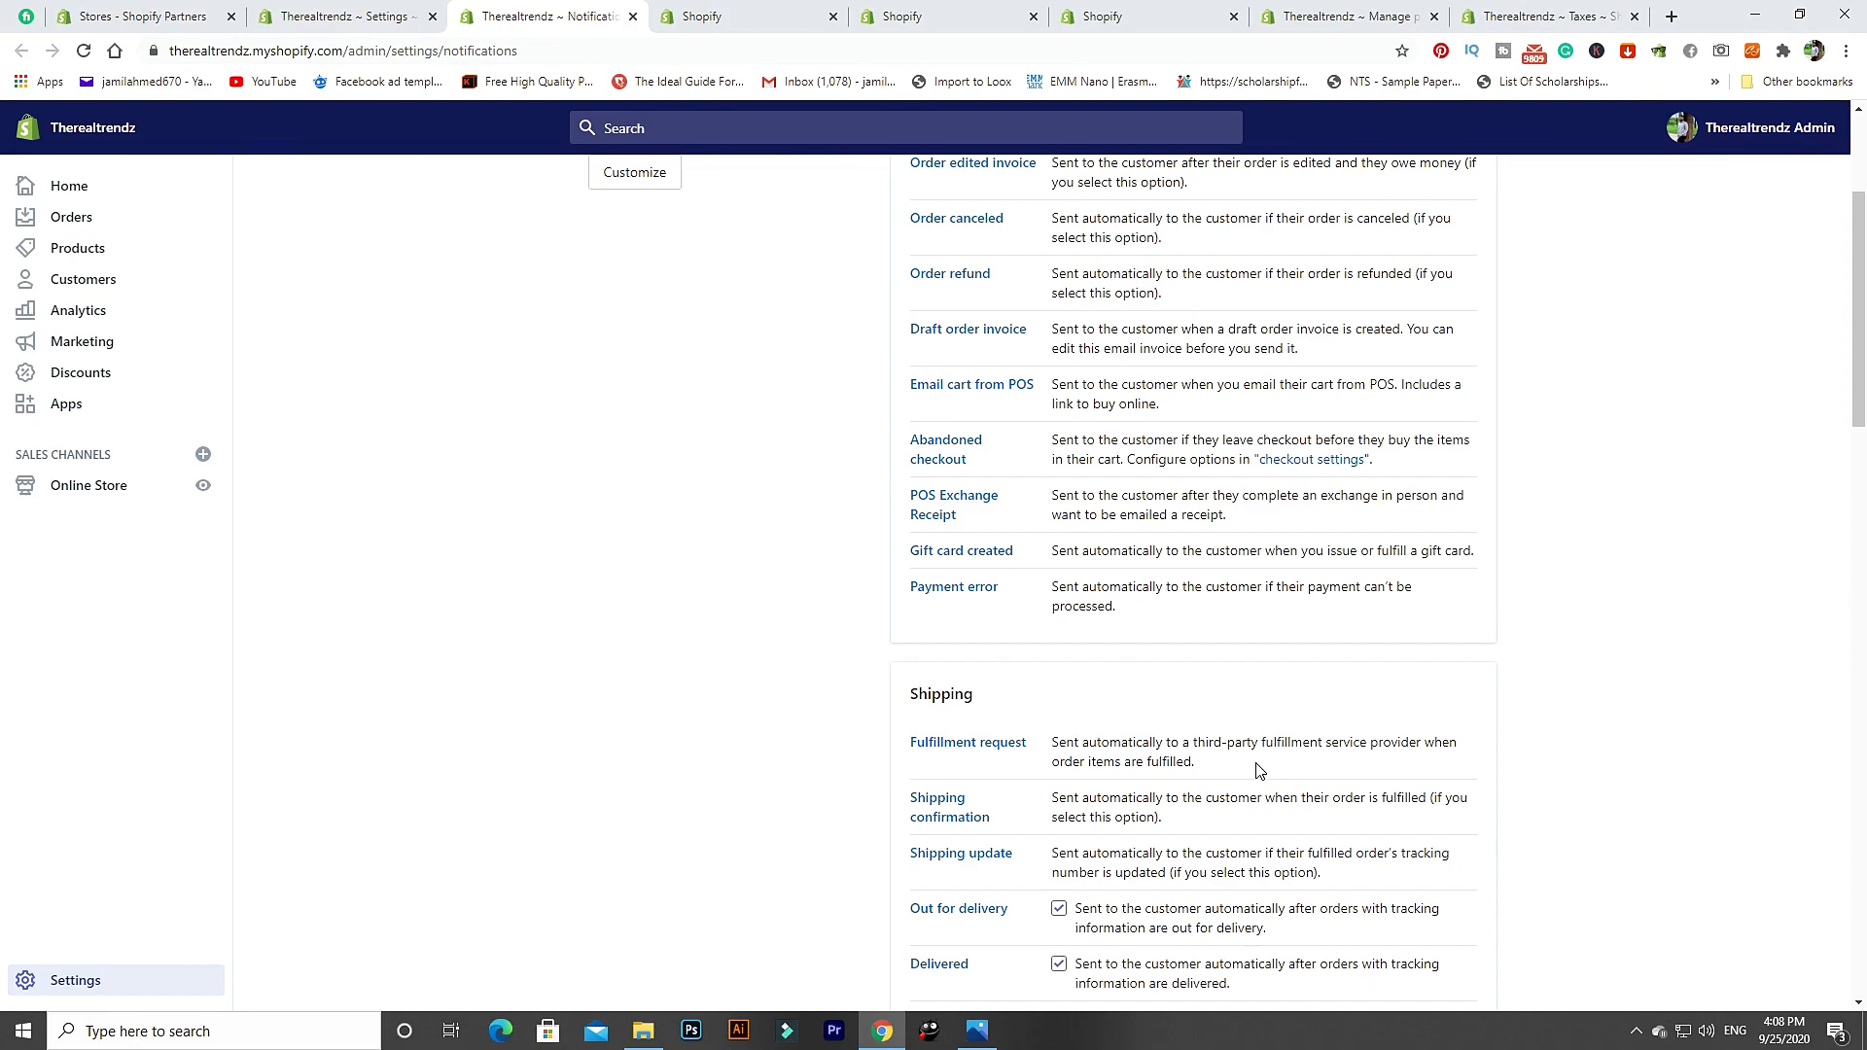
{"action": "scroll", "coordinate": [876, 506], "scroll_direction": "down", "scroll_amount": 7}
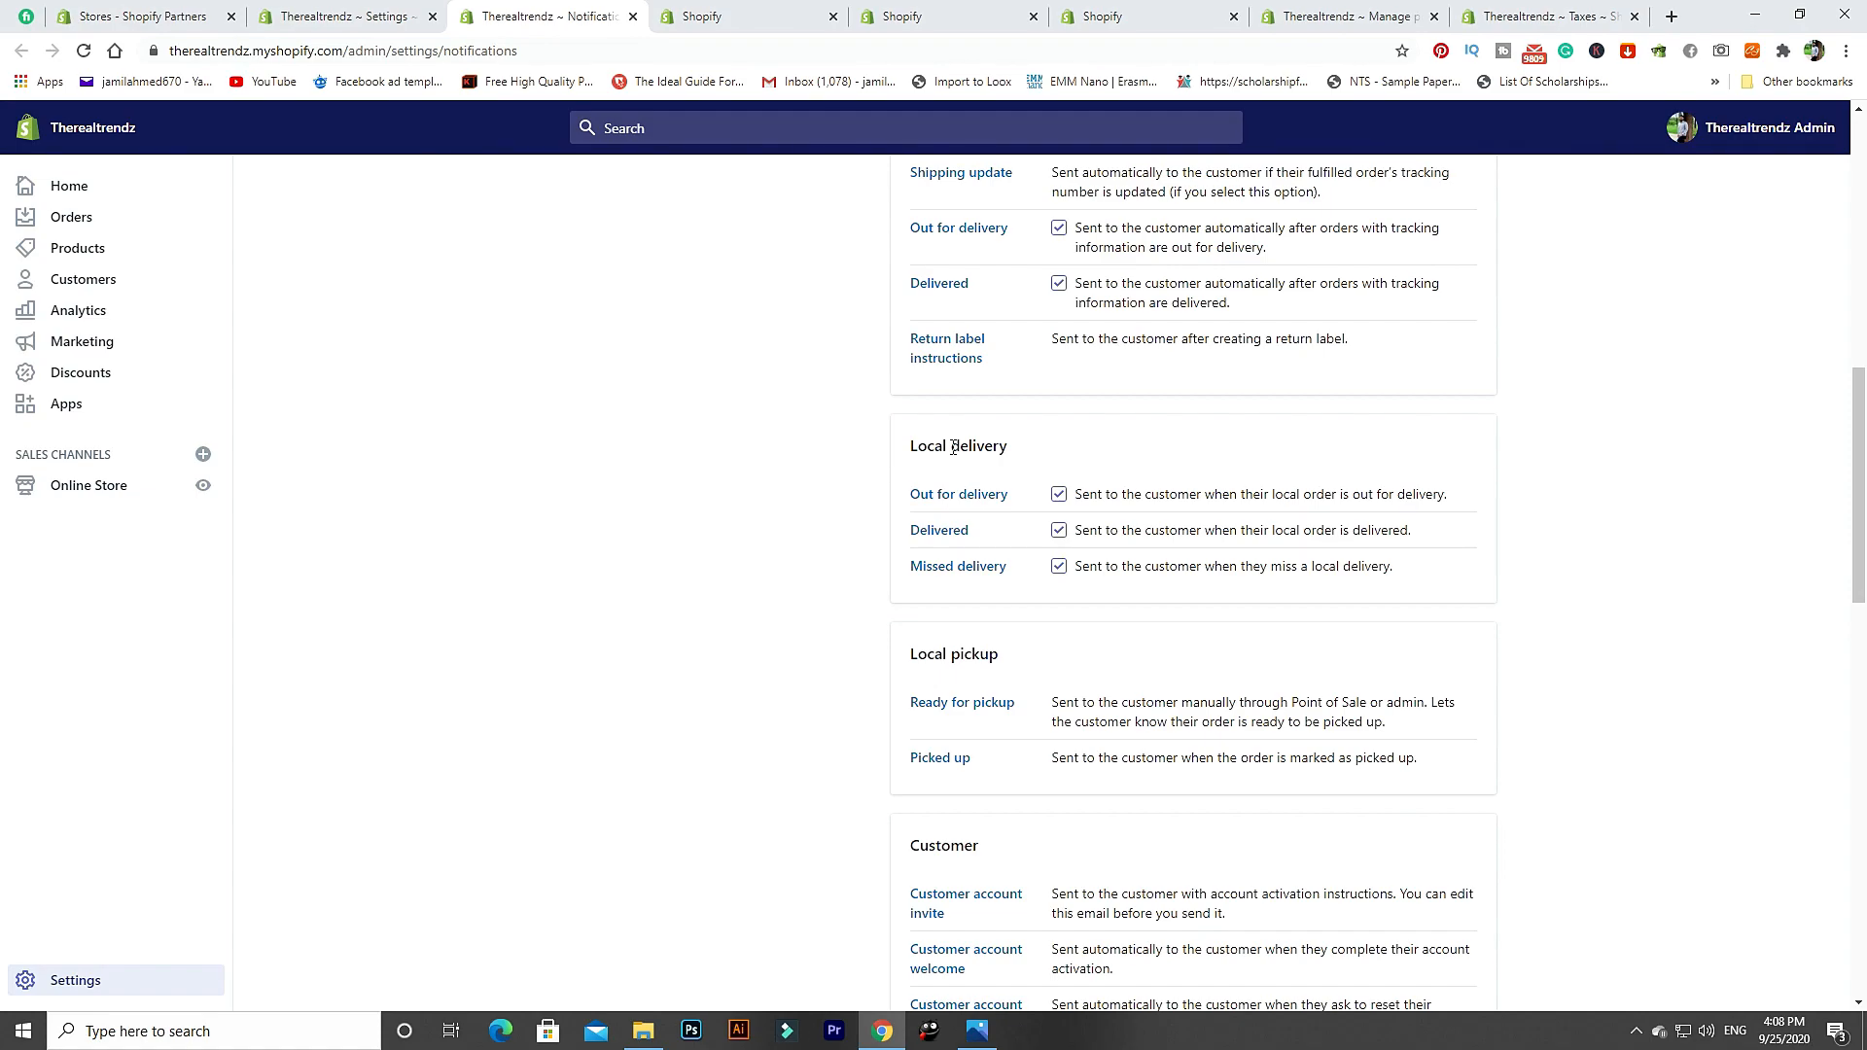
{"action": "left_click_drag", "start_coordinate": [1013, 662], "coordinate": [903, 663]}
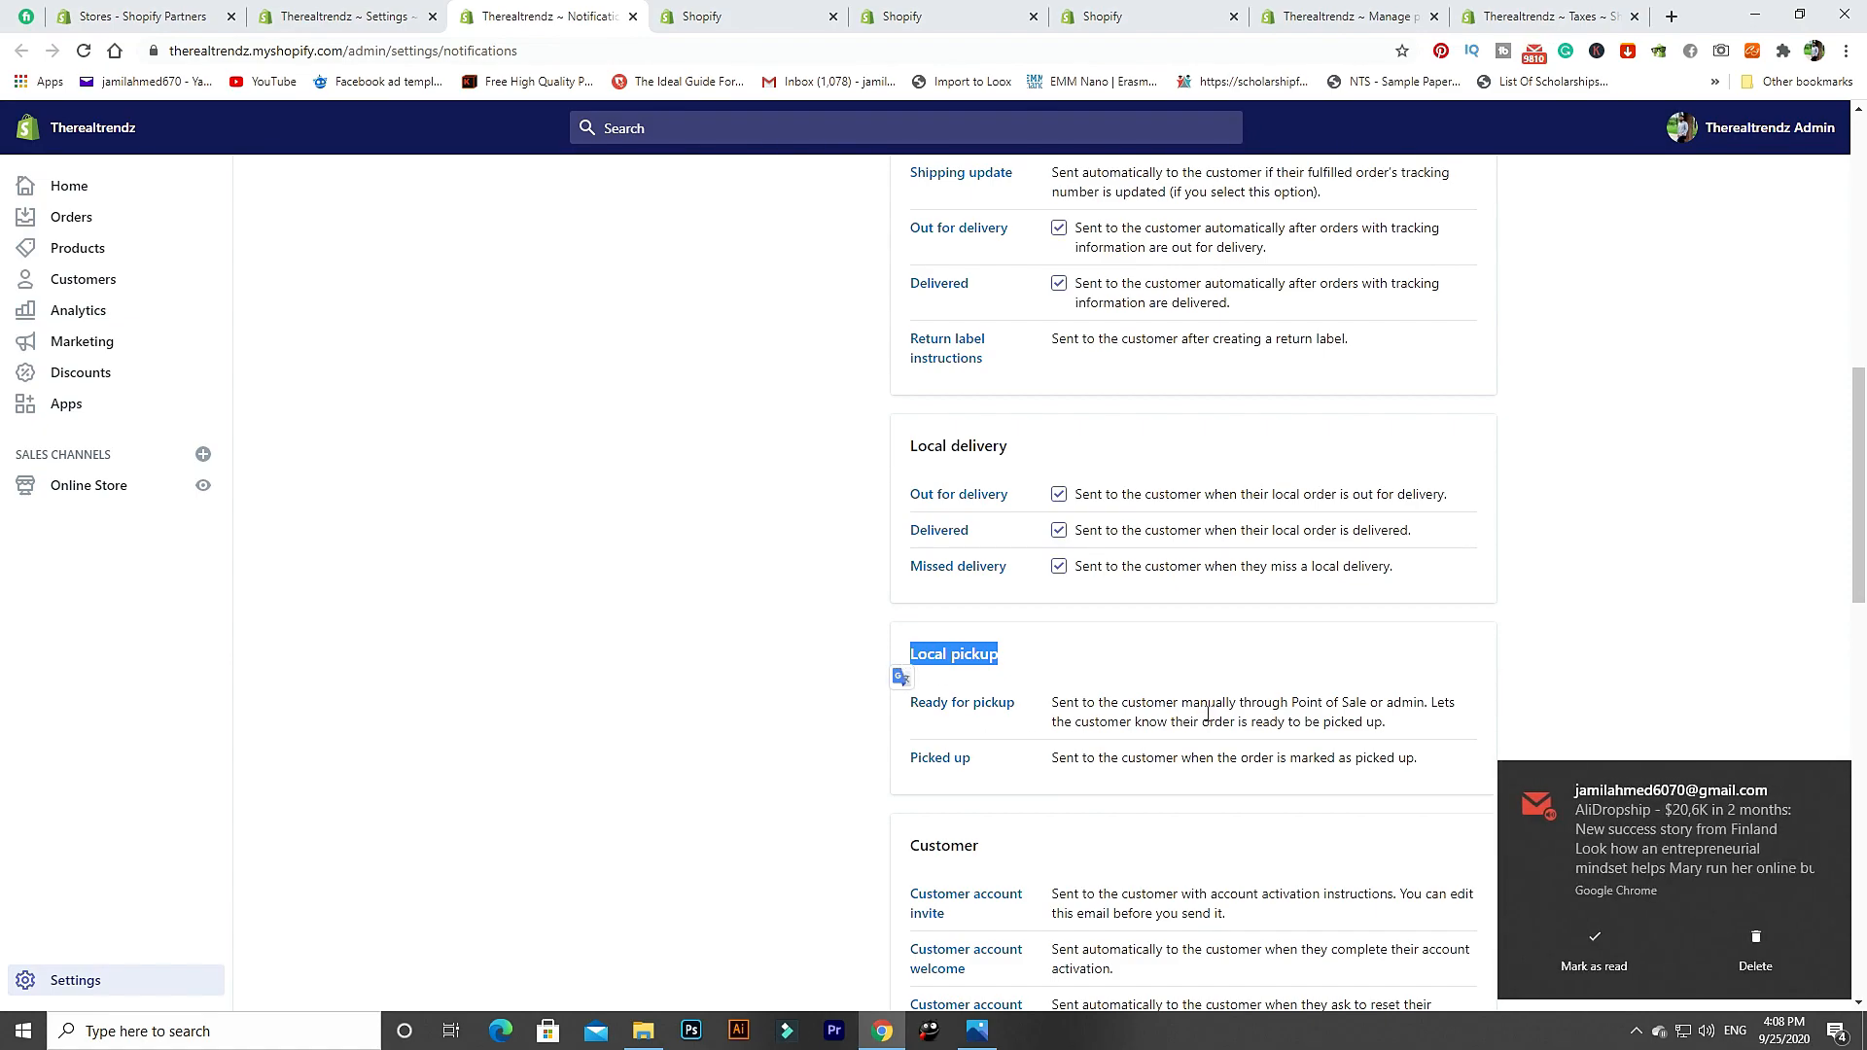
{"action": "left_click", "coordinate": [1756, 951]}
{"action": "scroll", "coordinate": [1167, 751], "scroll_direction": "down", "scroll_amount": 4}
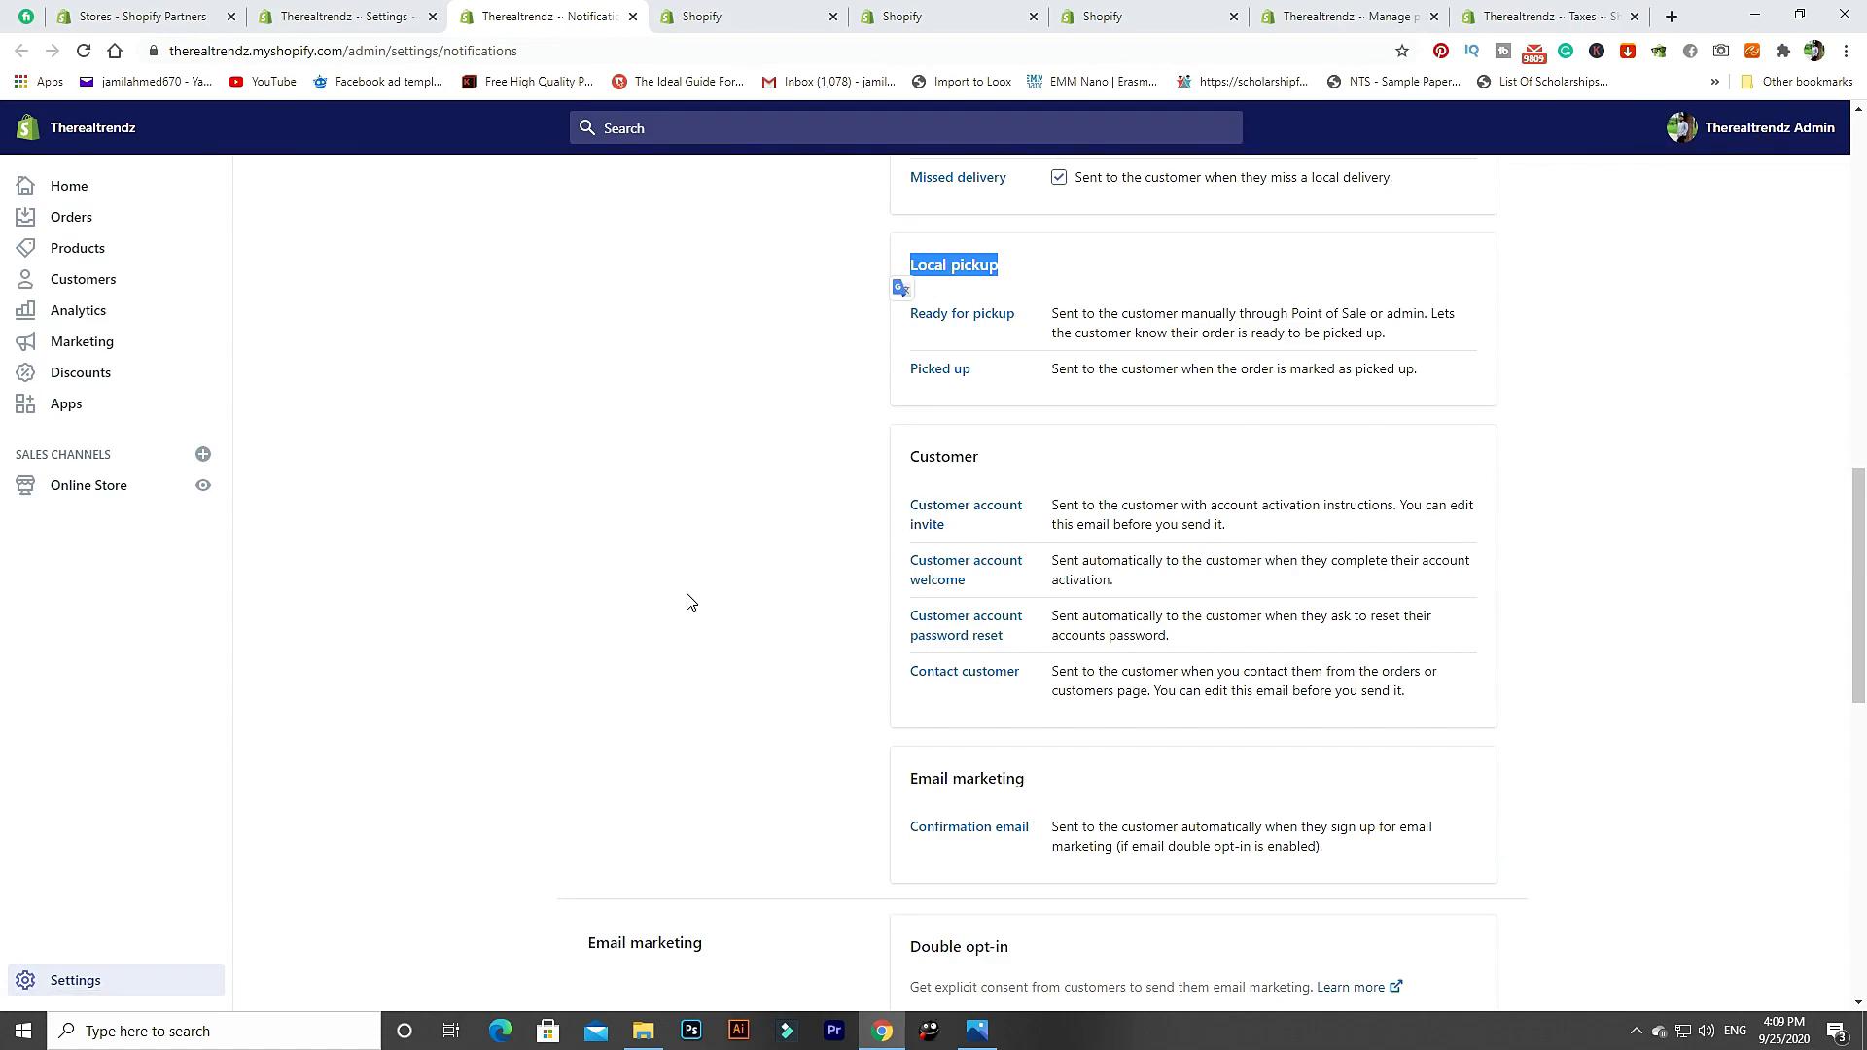
{"action": "scroll", "coordinate": [710, 637], "scroll_direction": "down", "scroll_amount": 4}
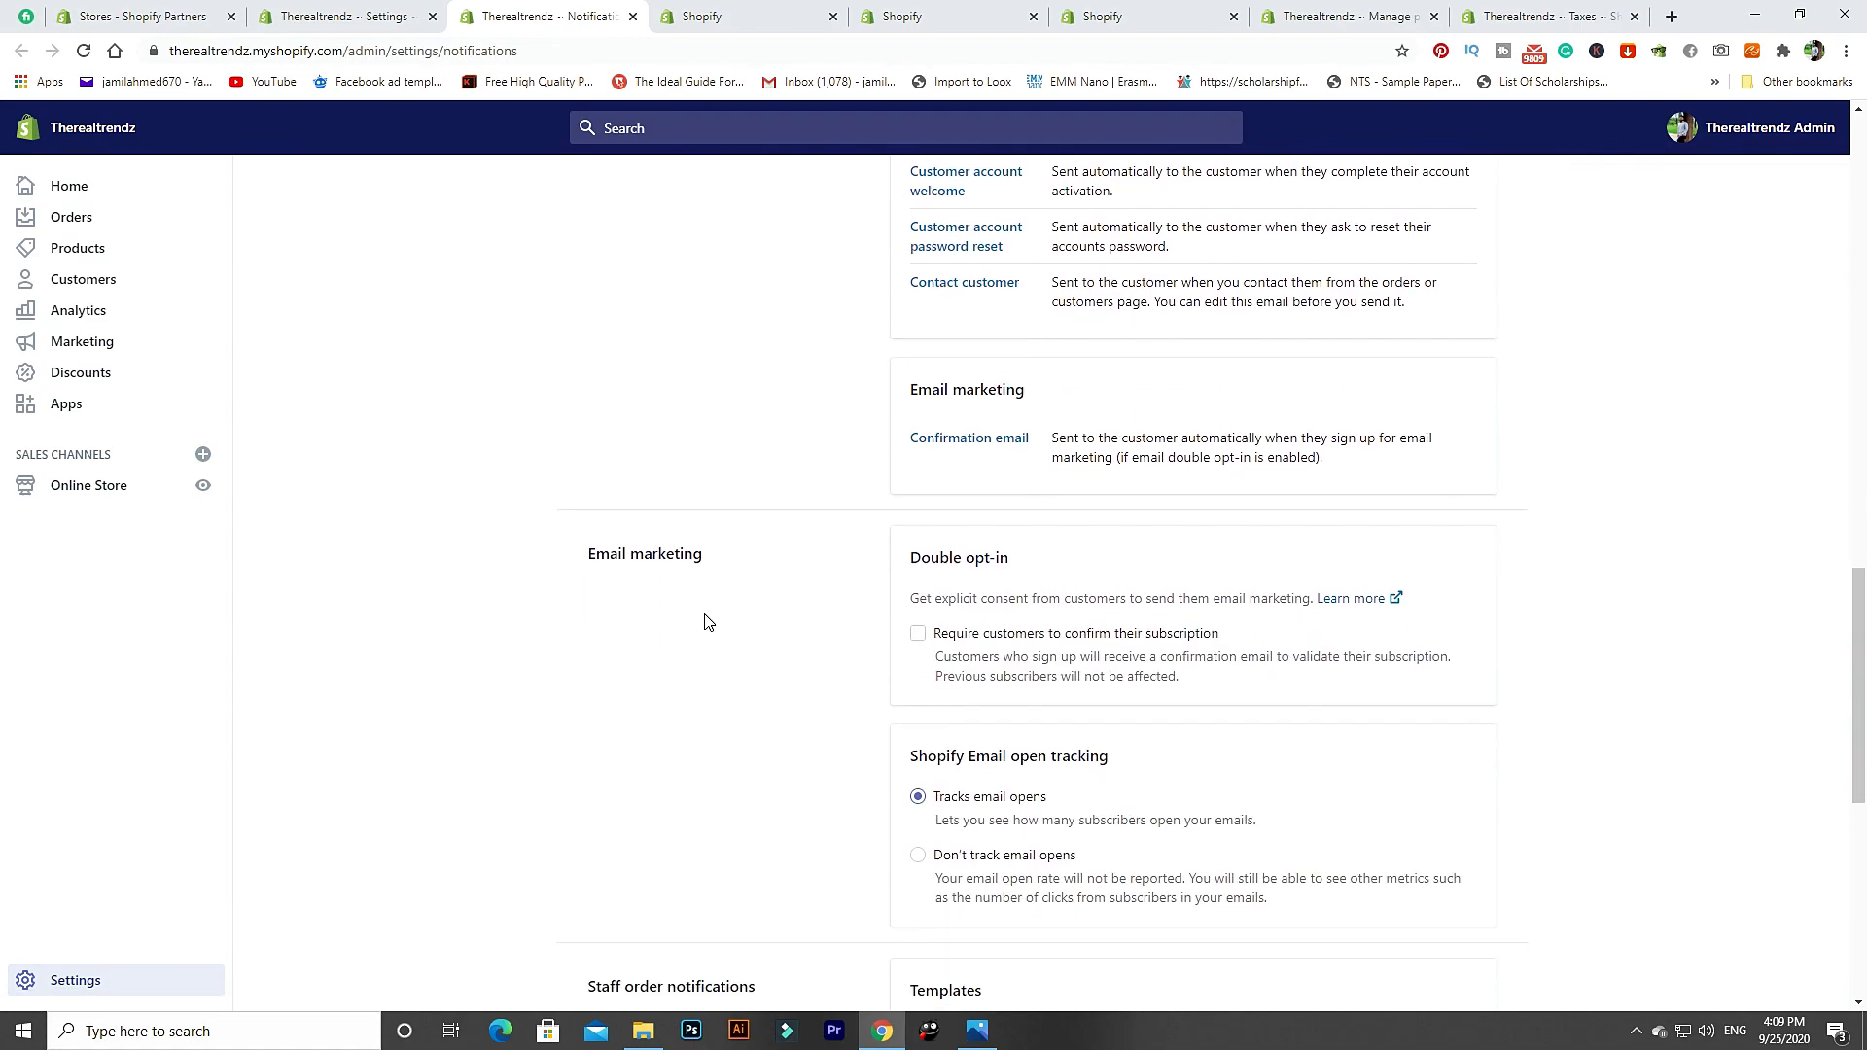
{"action": "scroll", "coordinate": [642, 608], "scroll_direction": "down", "scroll_amount": 3}
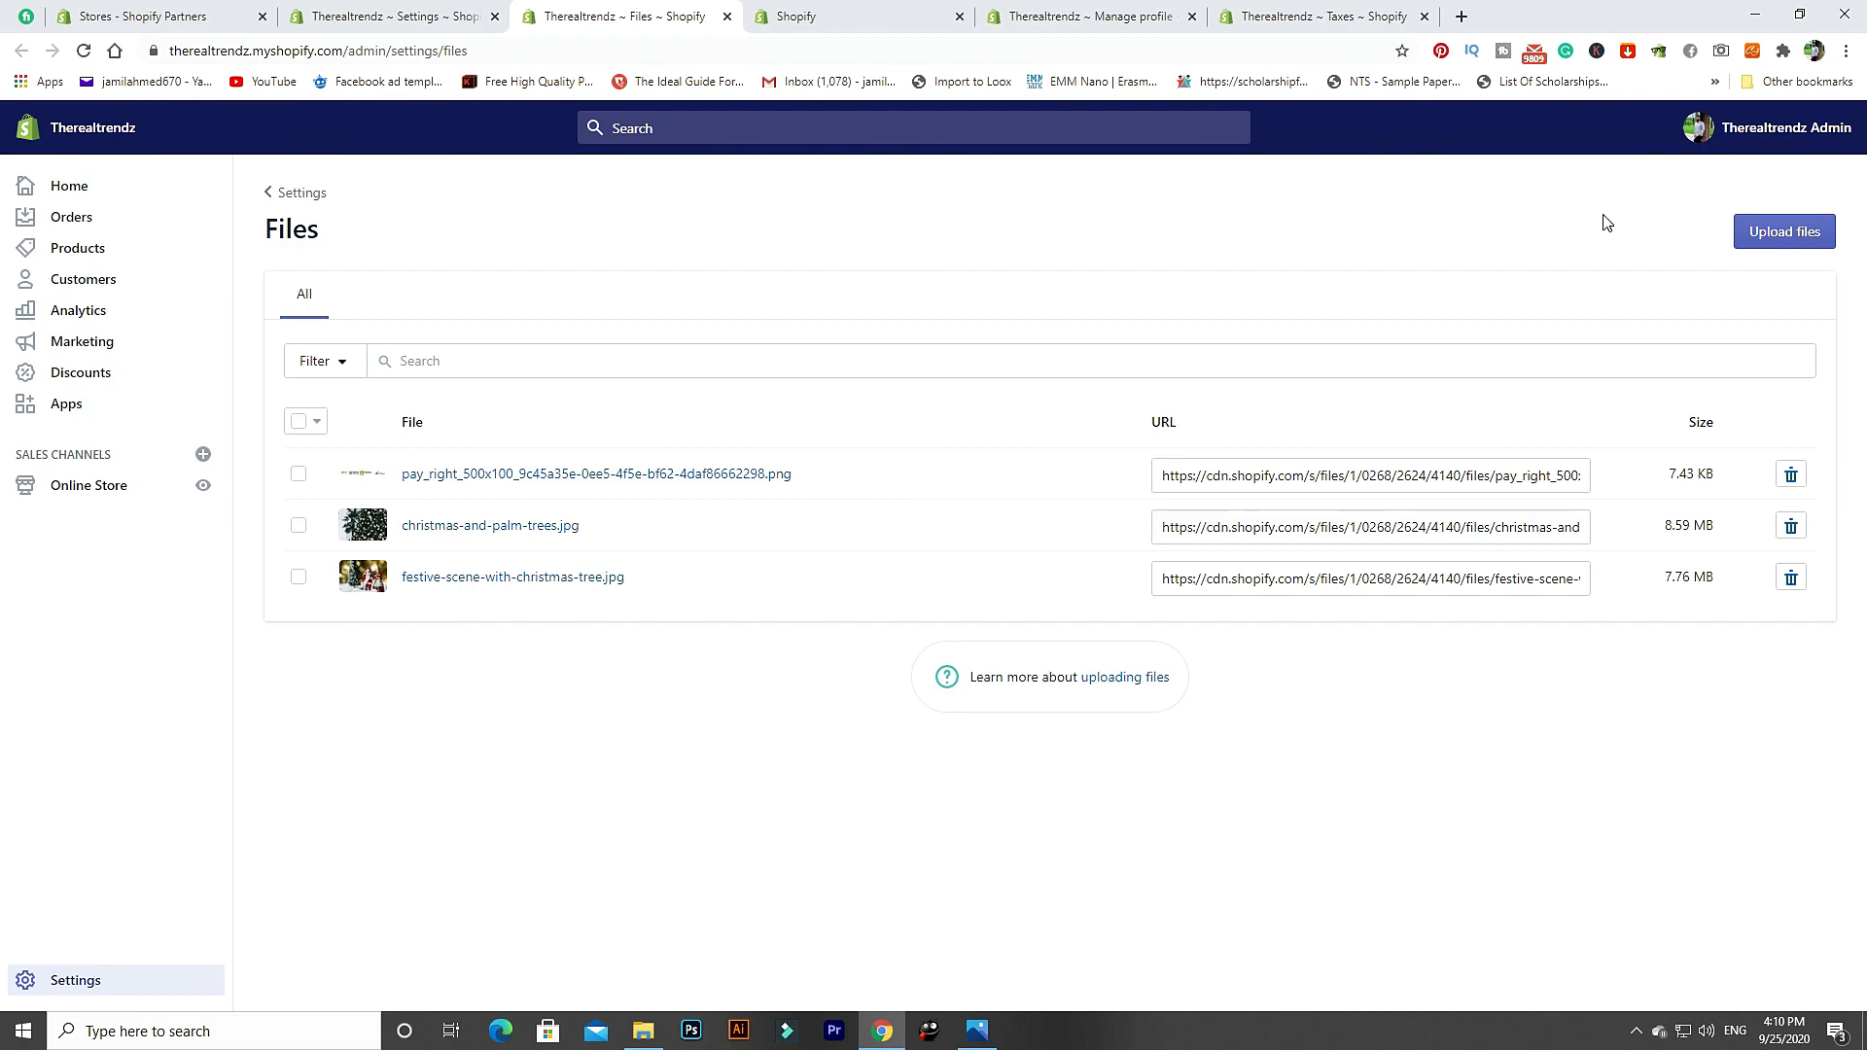
{"action": "left_click", "coordinate": [844, 15]}
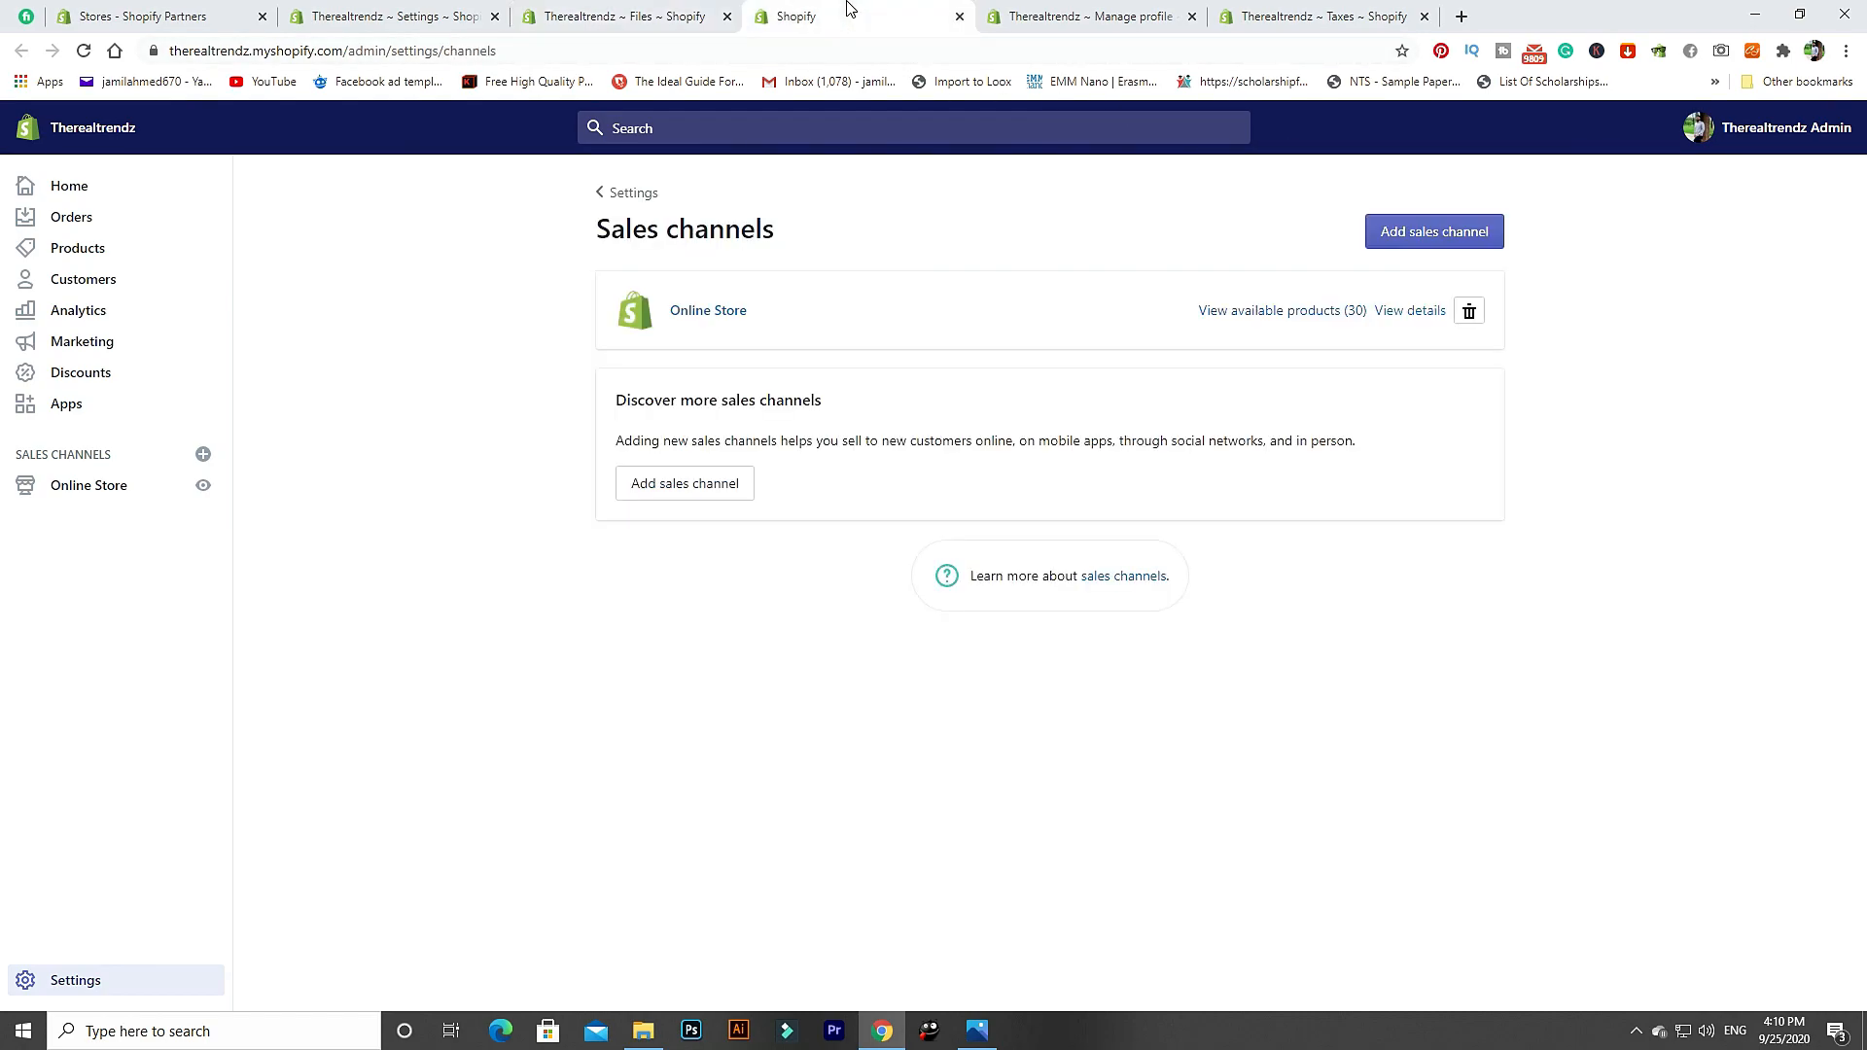
{"action": "left_click", "coordinate": [119, 488]}
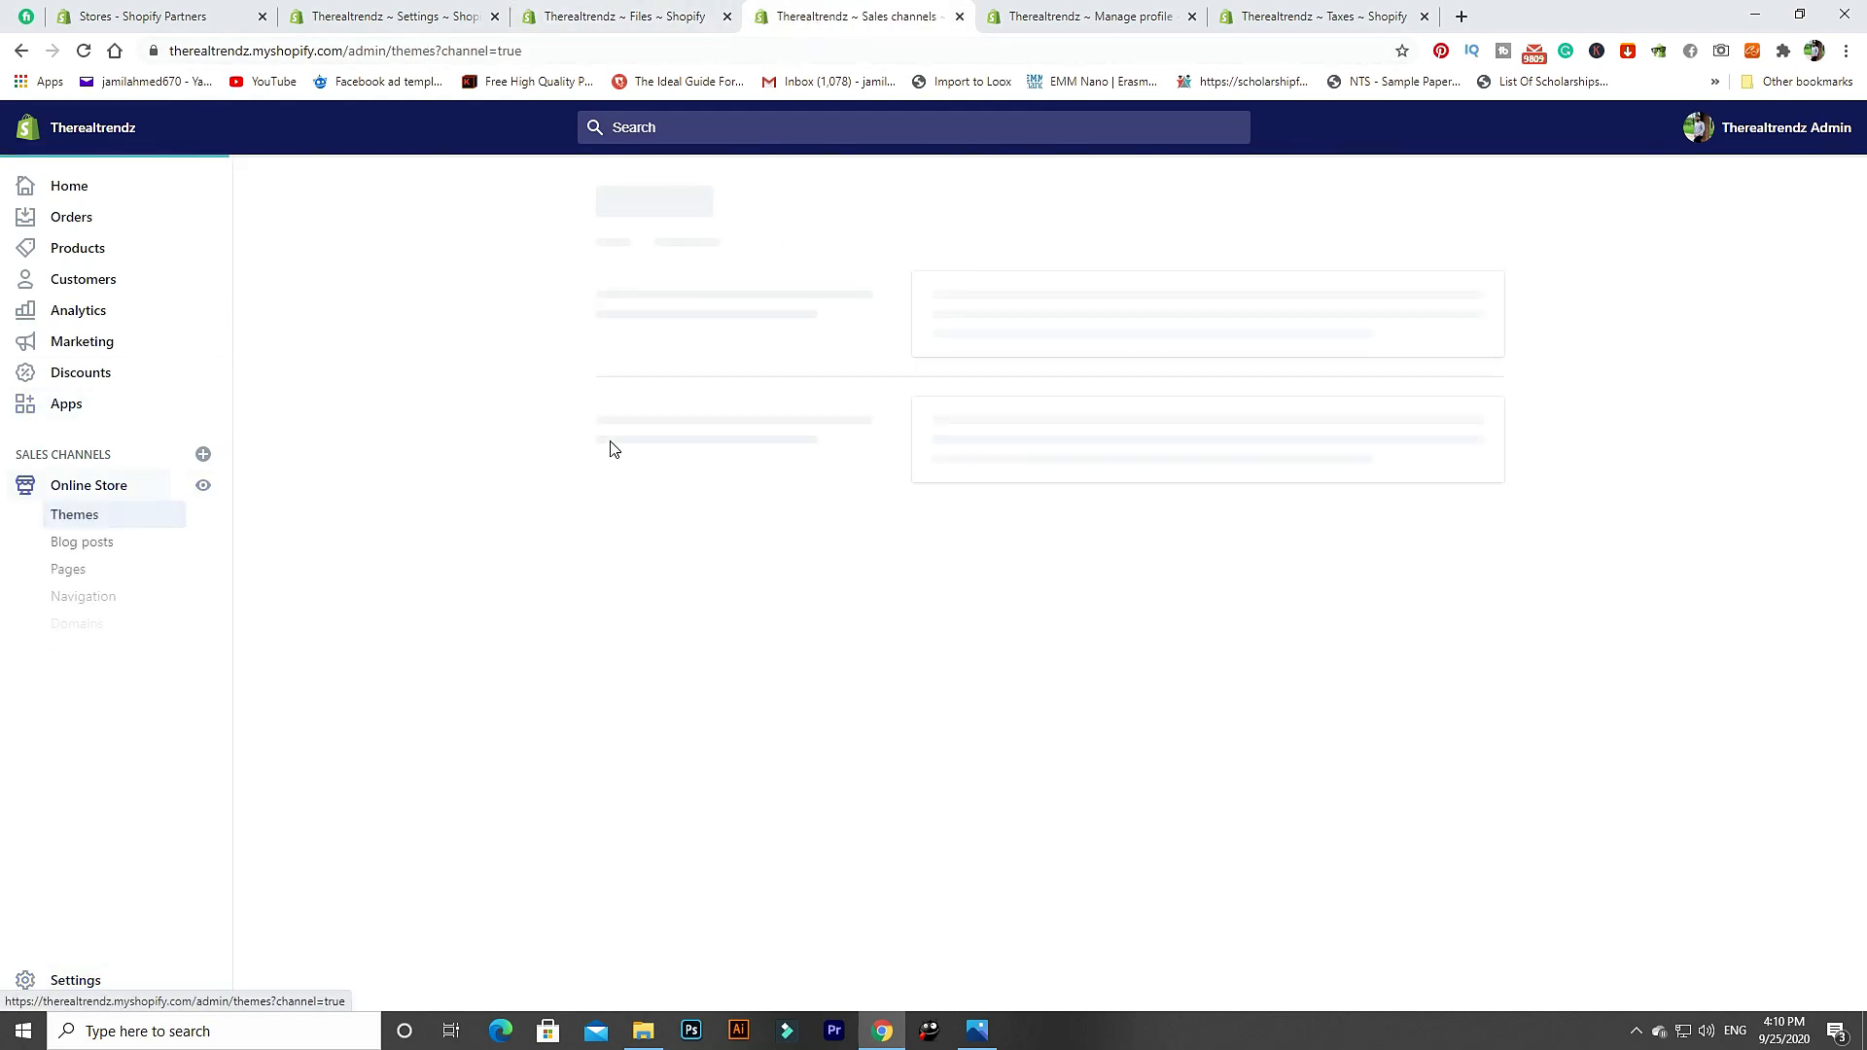
{"action": "left_click", "coordinate": [669, 14]}
{"action": "left_click", "coordinate": [844, 15]}
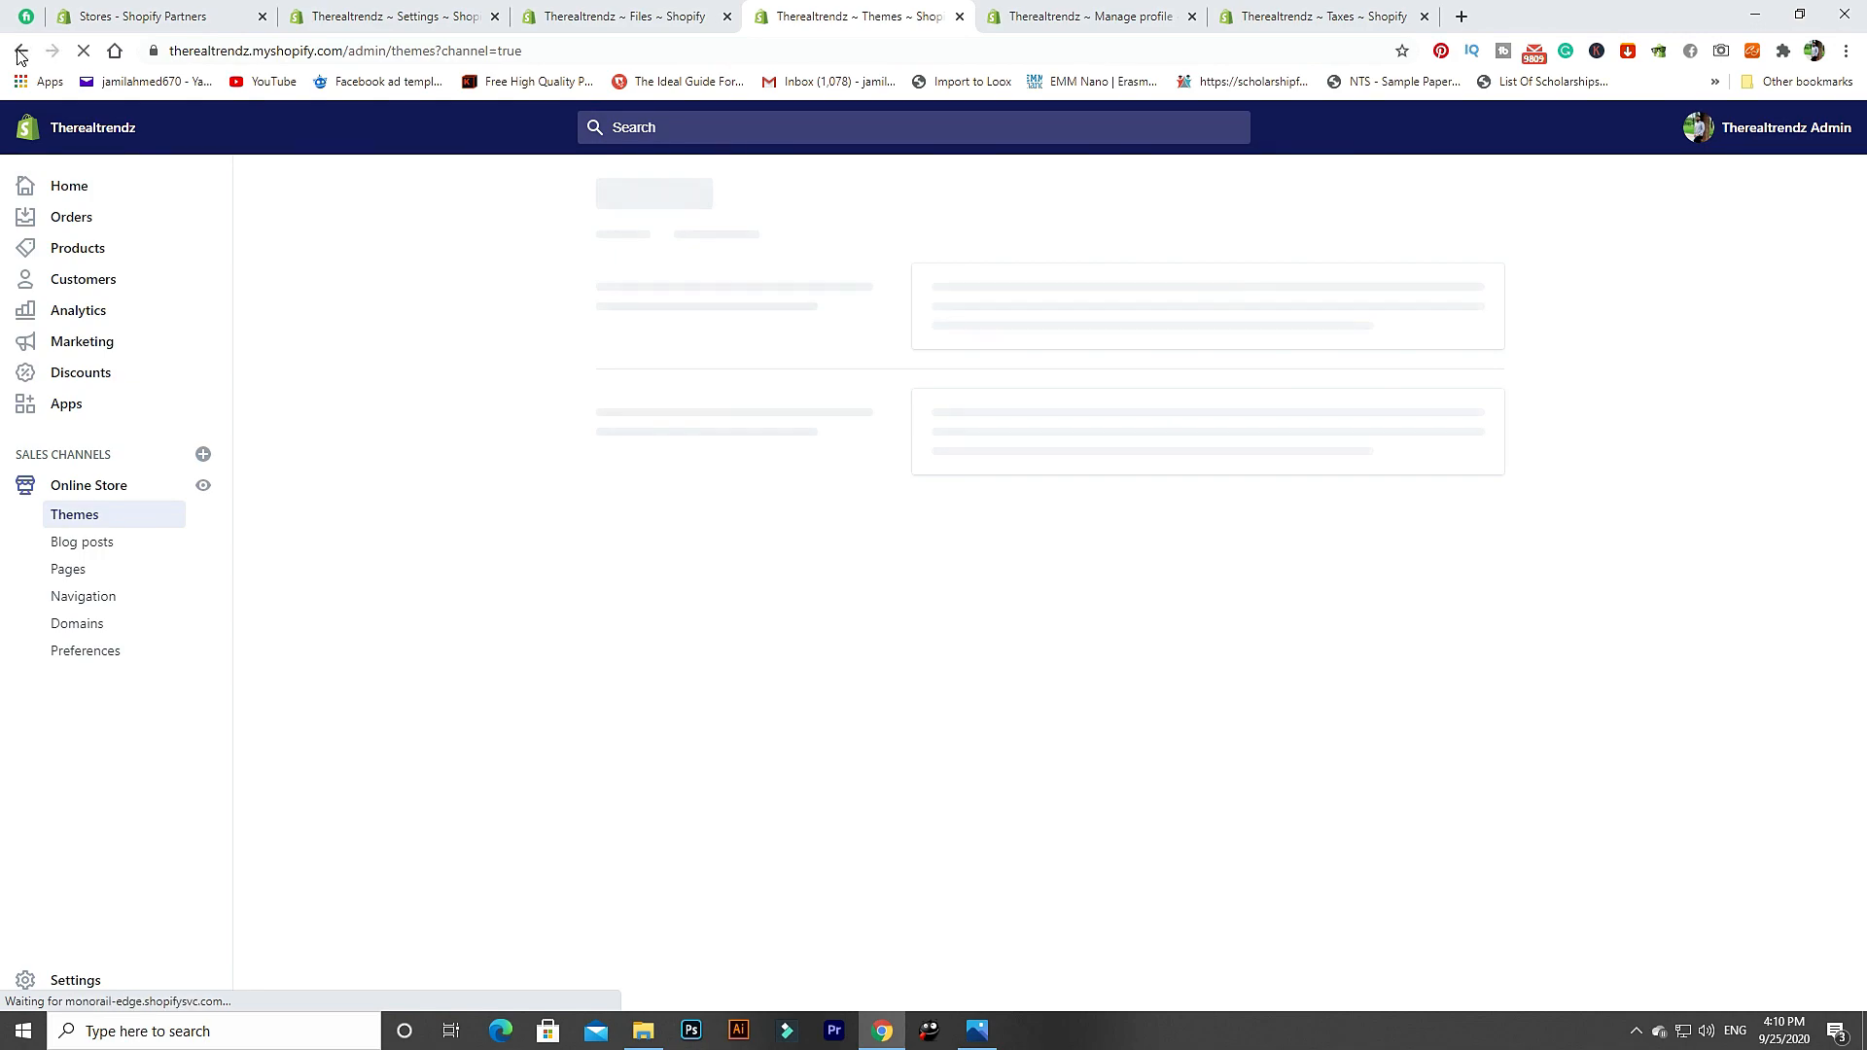
Open the live Venture theme for customization from the Online Store themes and show its Slideshow section settings.
{"action": "left_click", "coordinate": [394, 16]}
{"action": "left_click", "coordinate": [113, 489]}
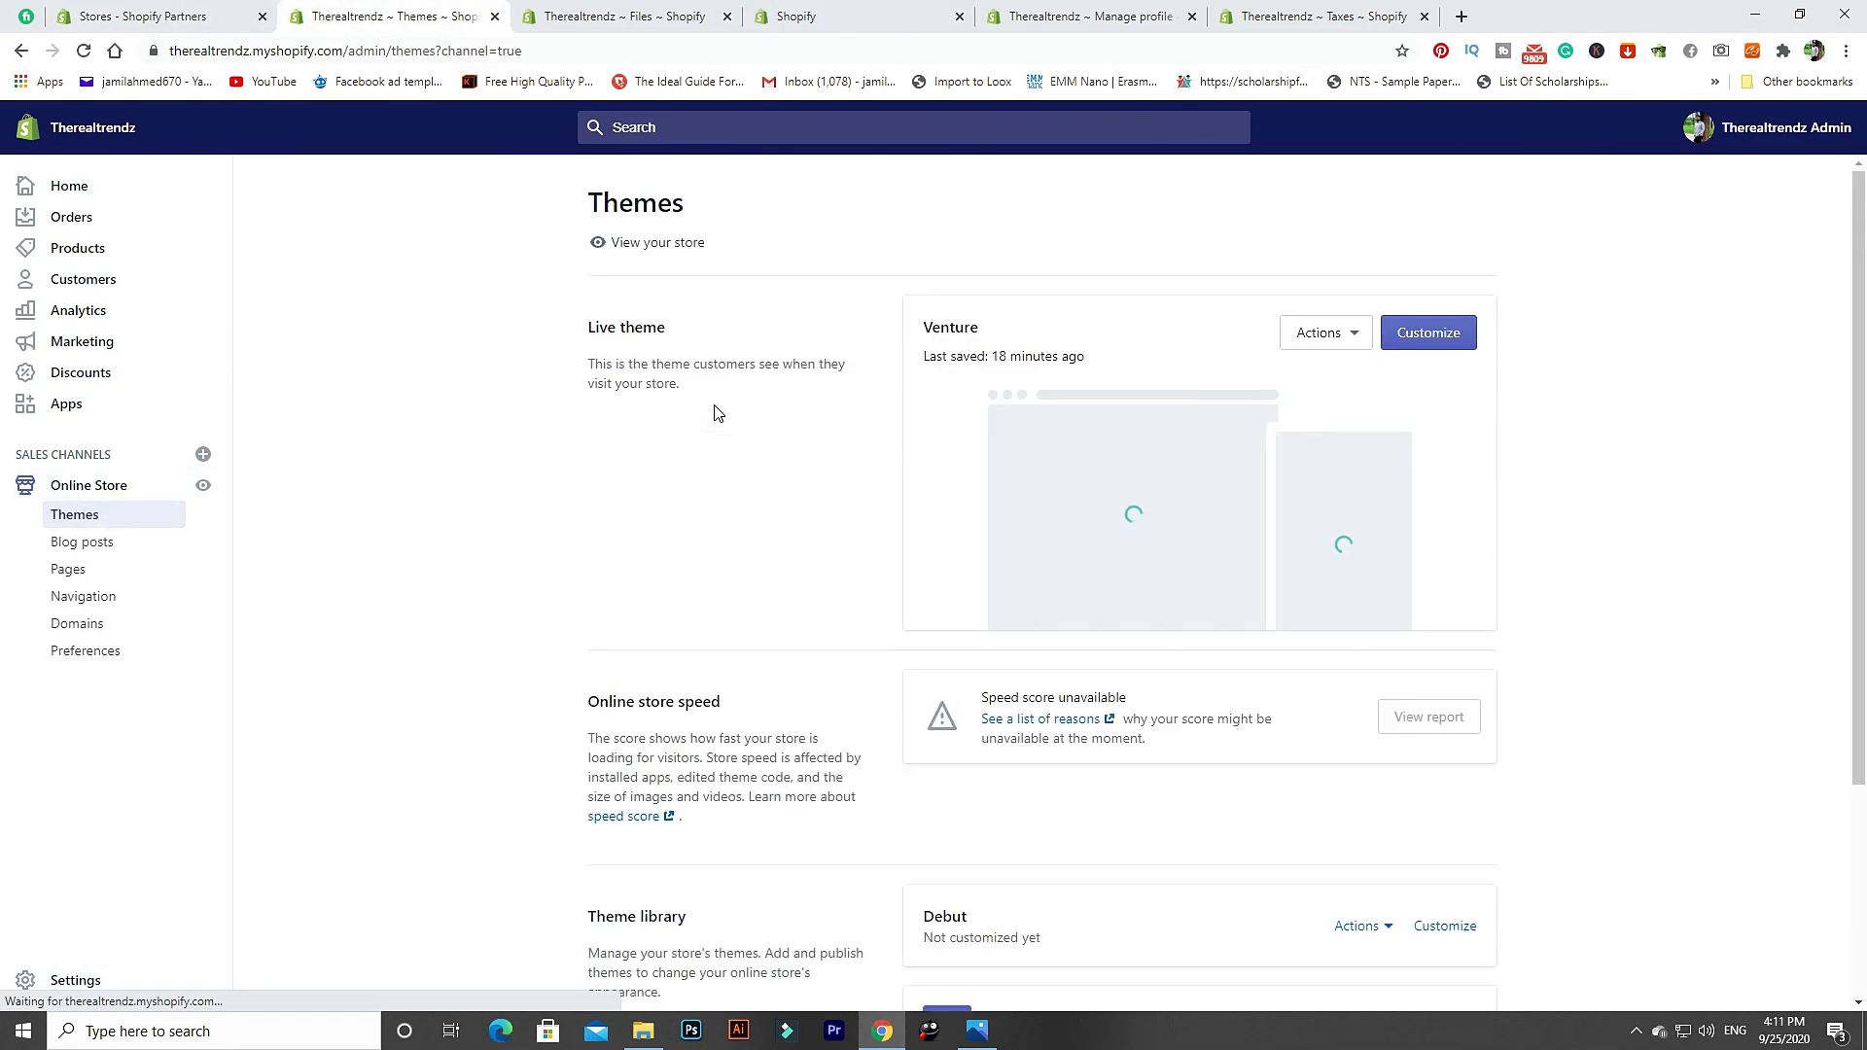
{"action": "left_click", "coordinate": [1408, 340]}
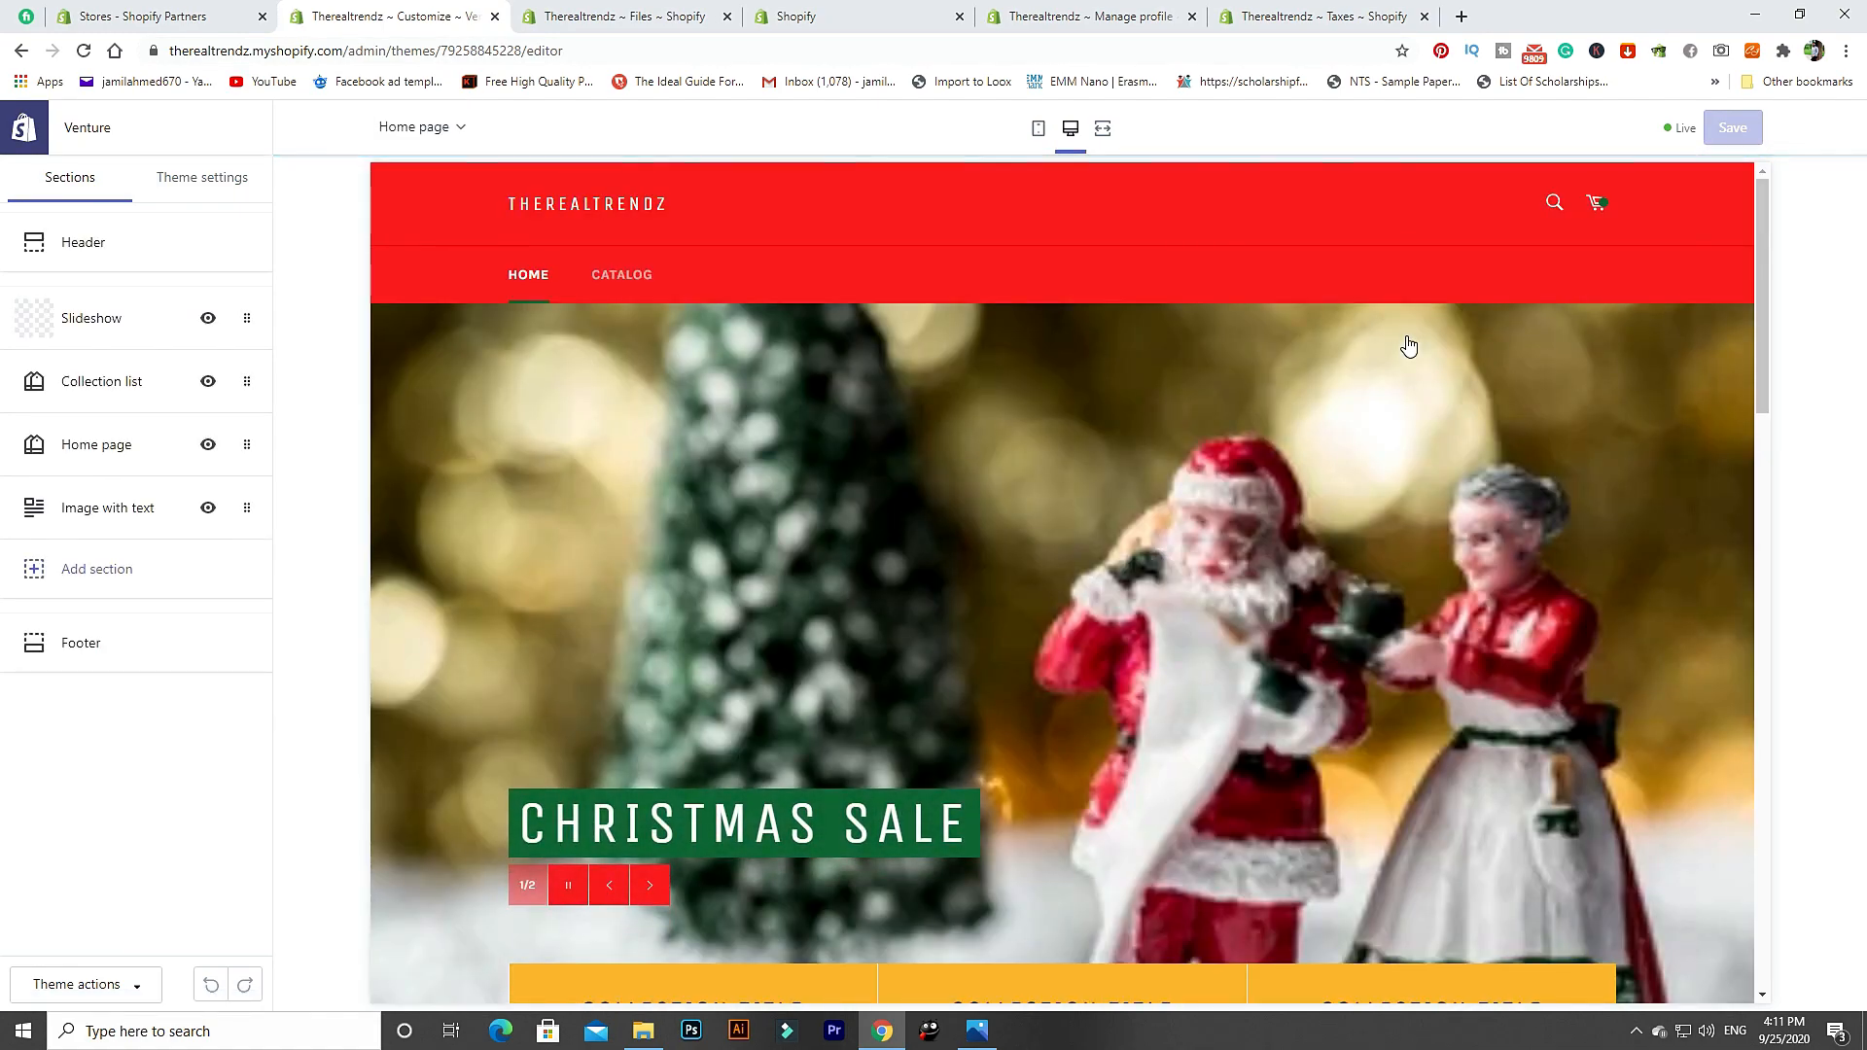
{"action": "left_click", "coordinate": [243, 348]}
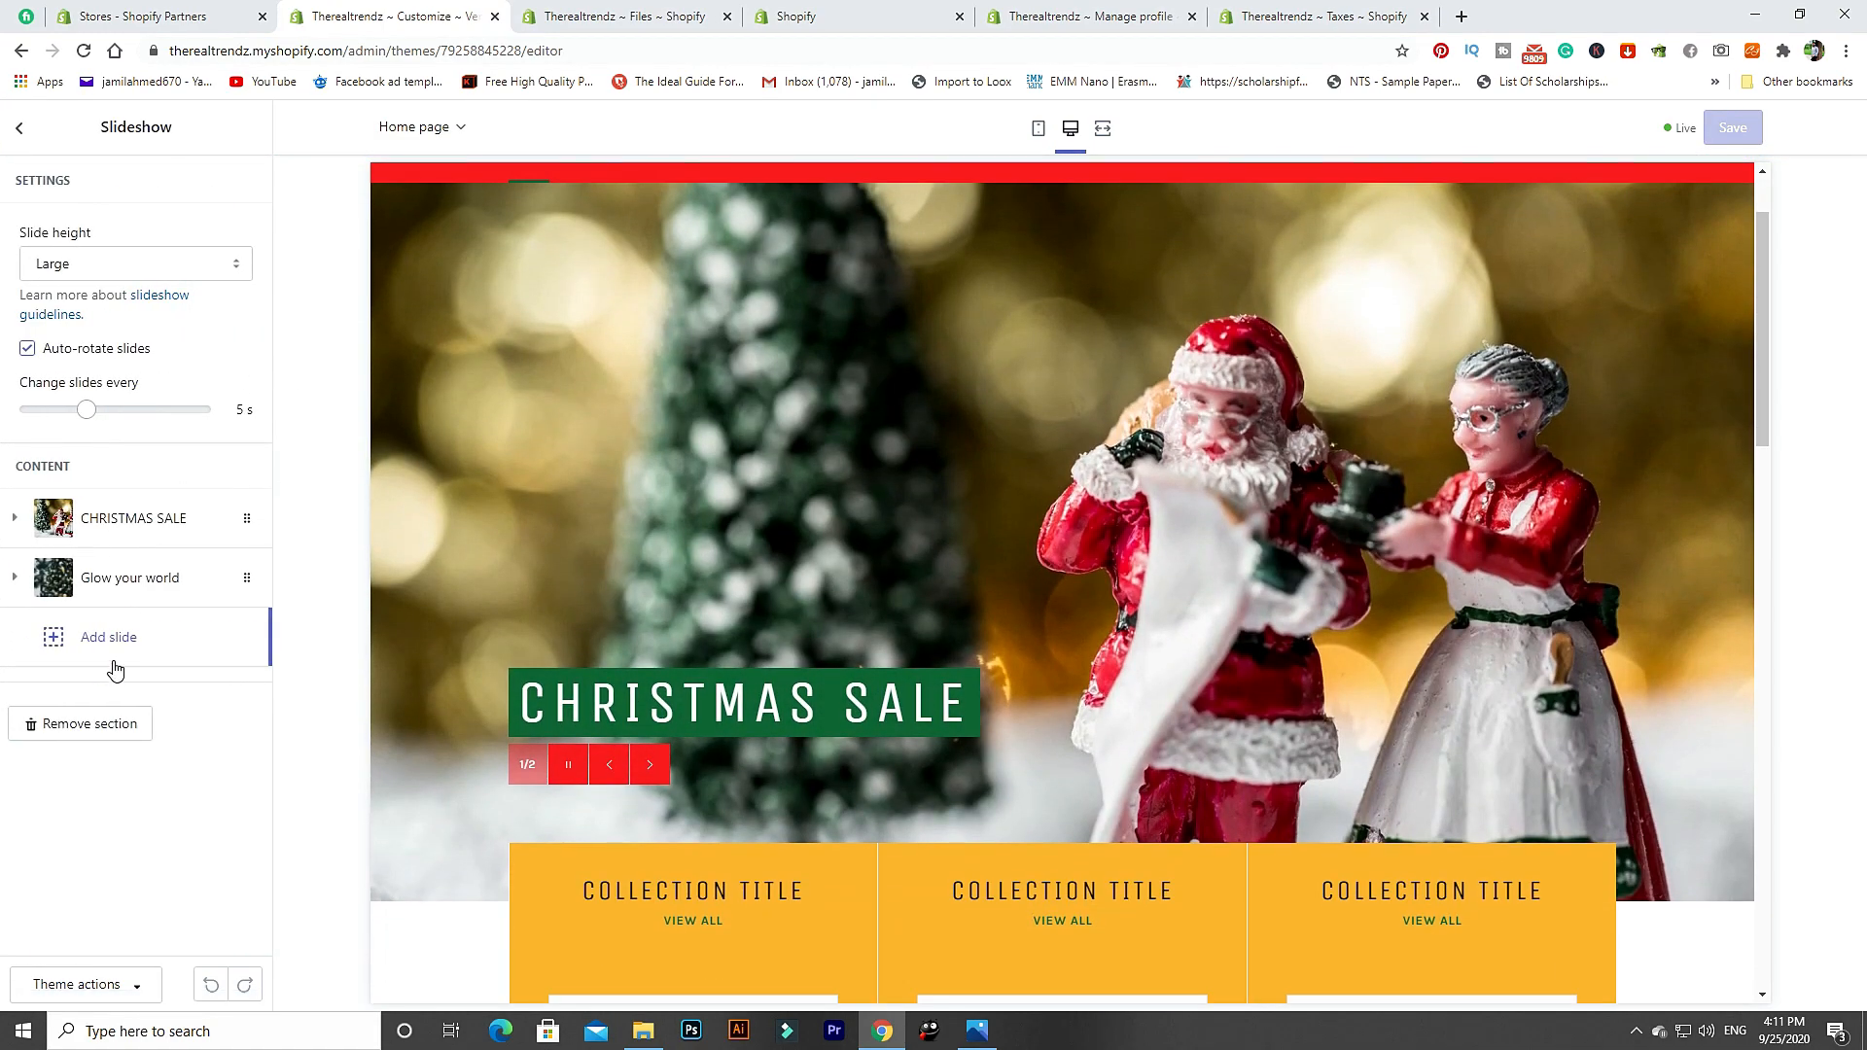
Add a slide to the slideshow and compare its image library with the images in the Files settings.
{"action": "left_click", "coordinate": [613, 17]}
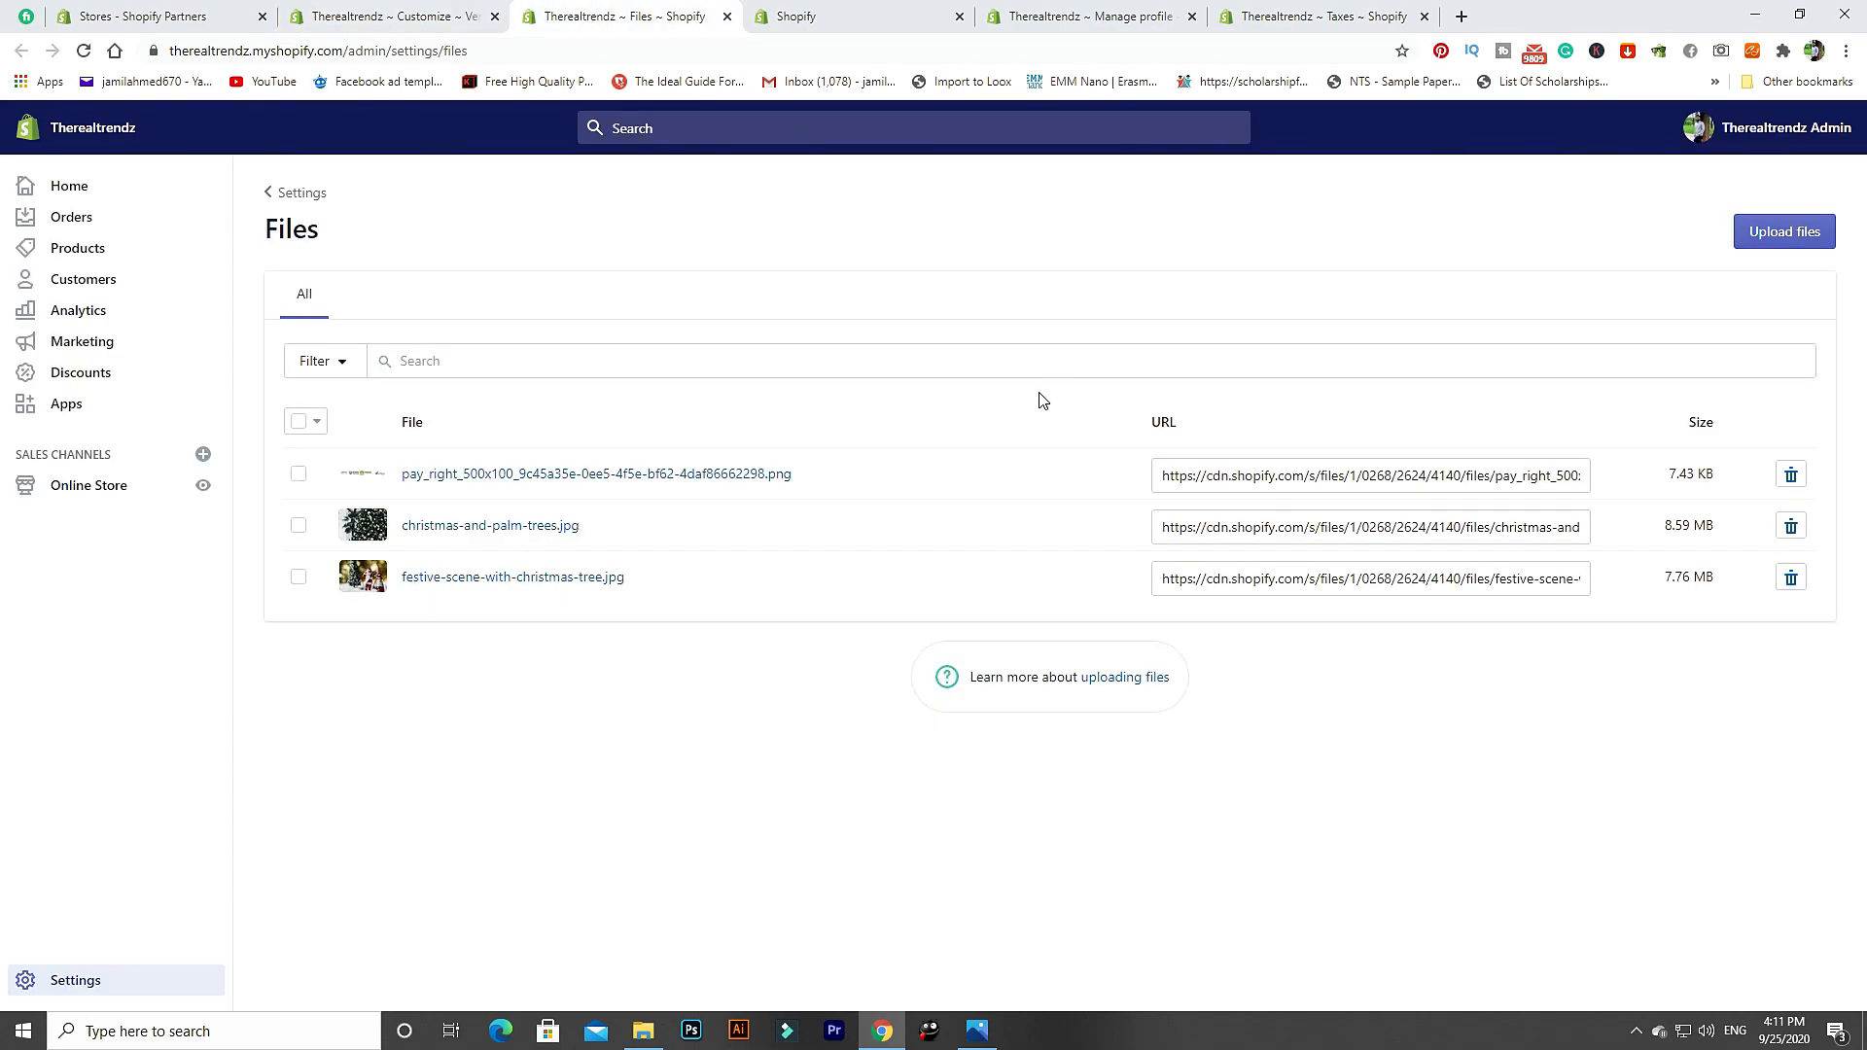
{"action": "left_click", "coordinate": [397, 19]}
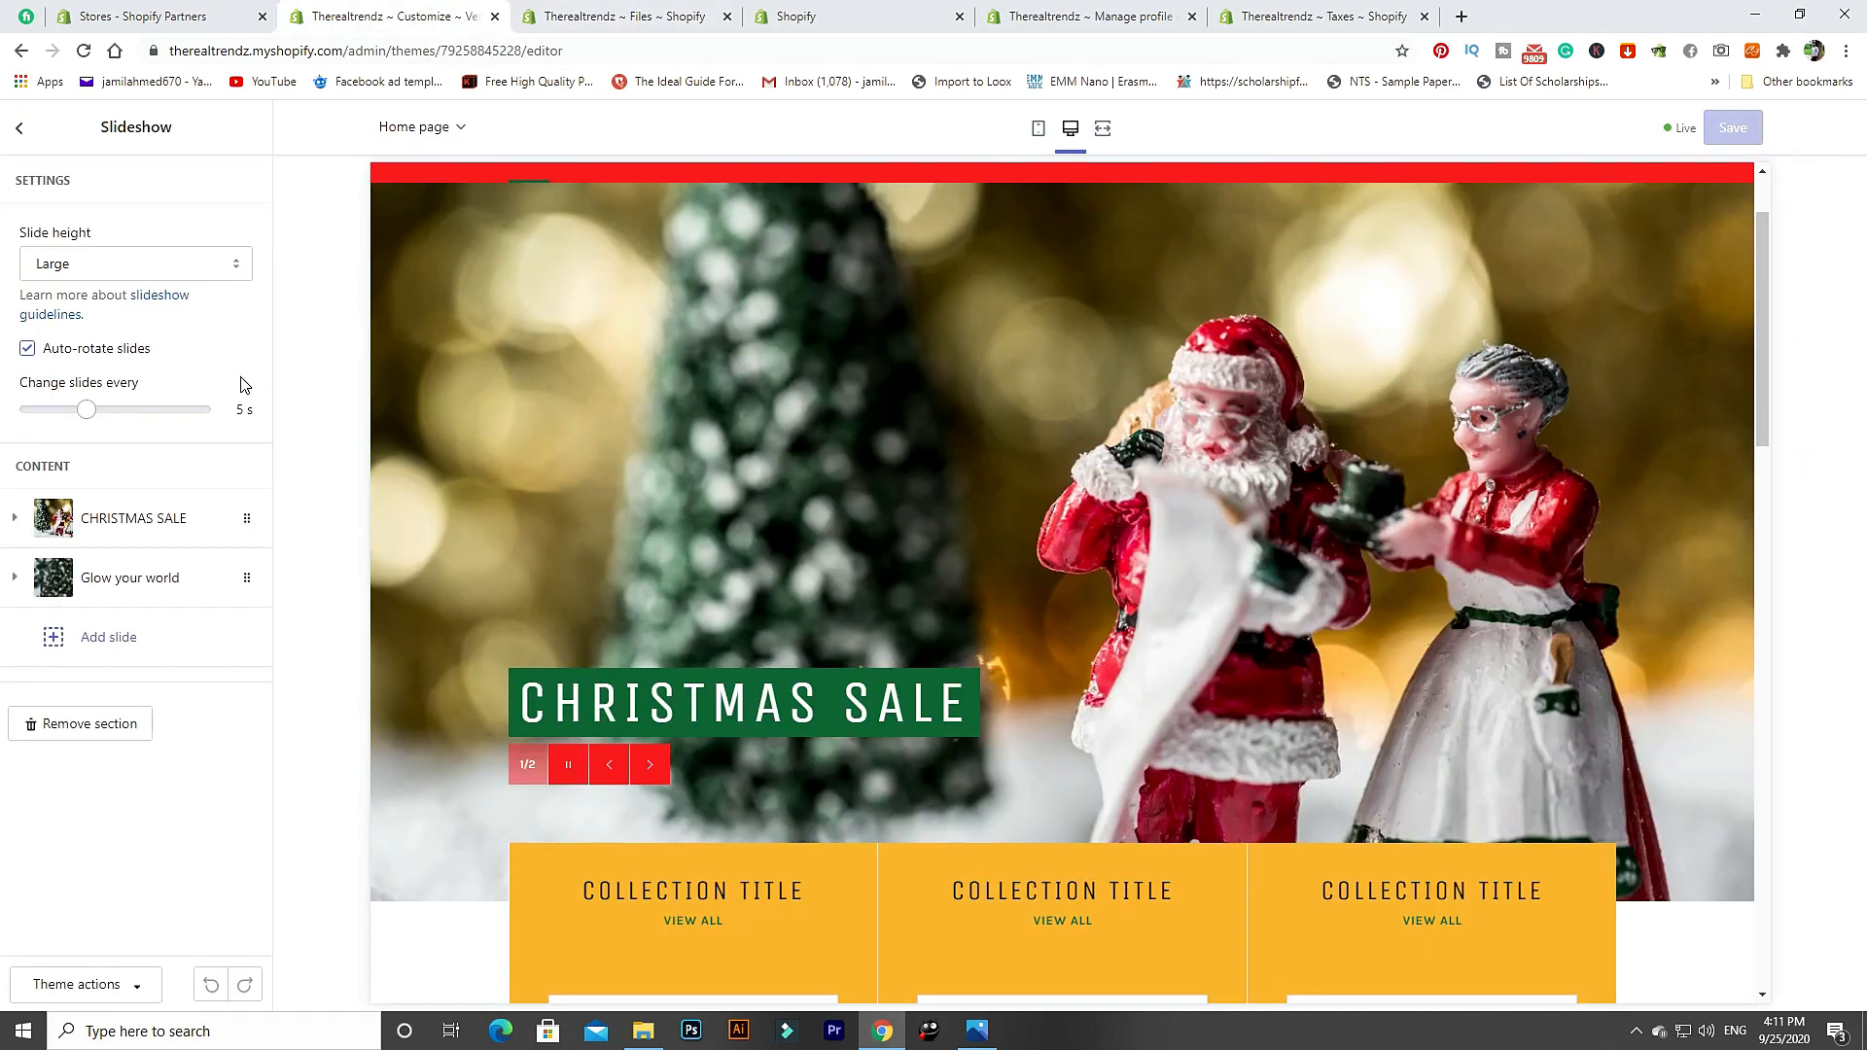
{"action": "left_click", "coordinate": [137, 638]}
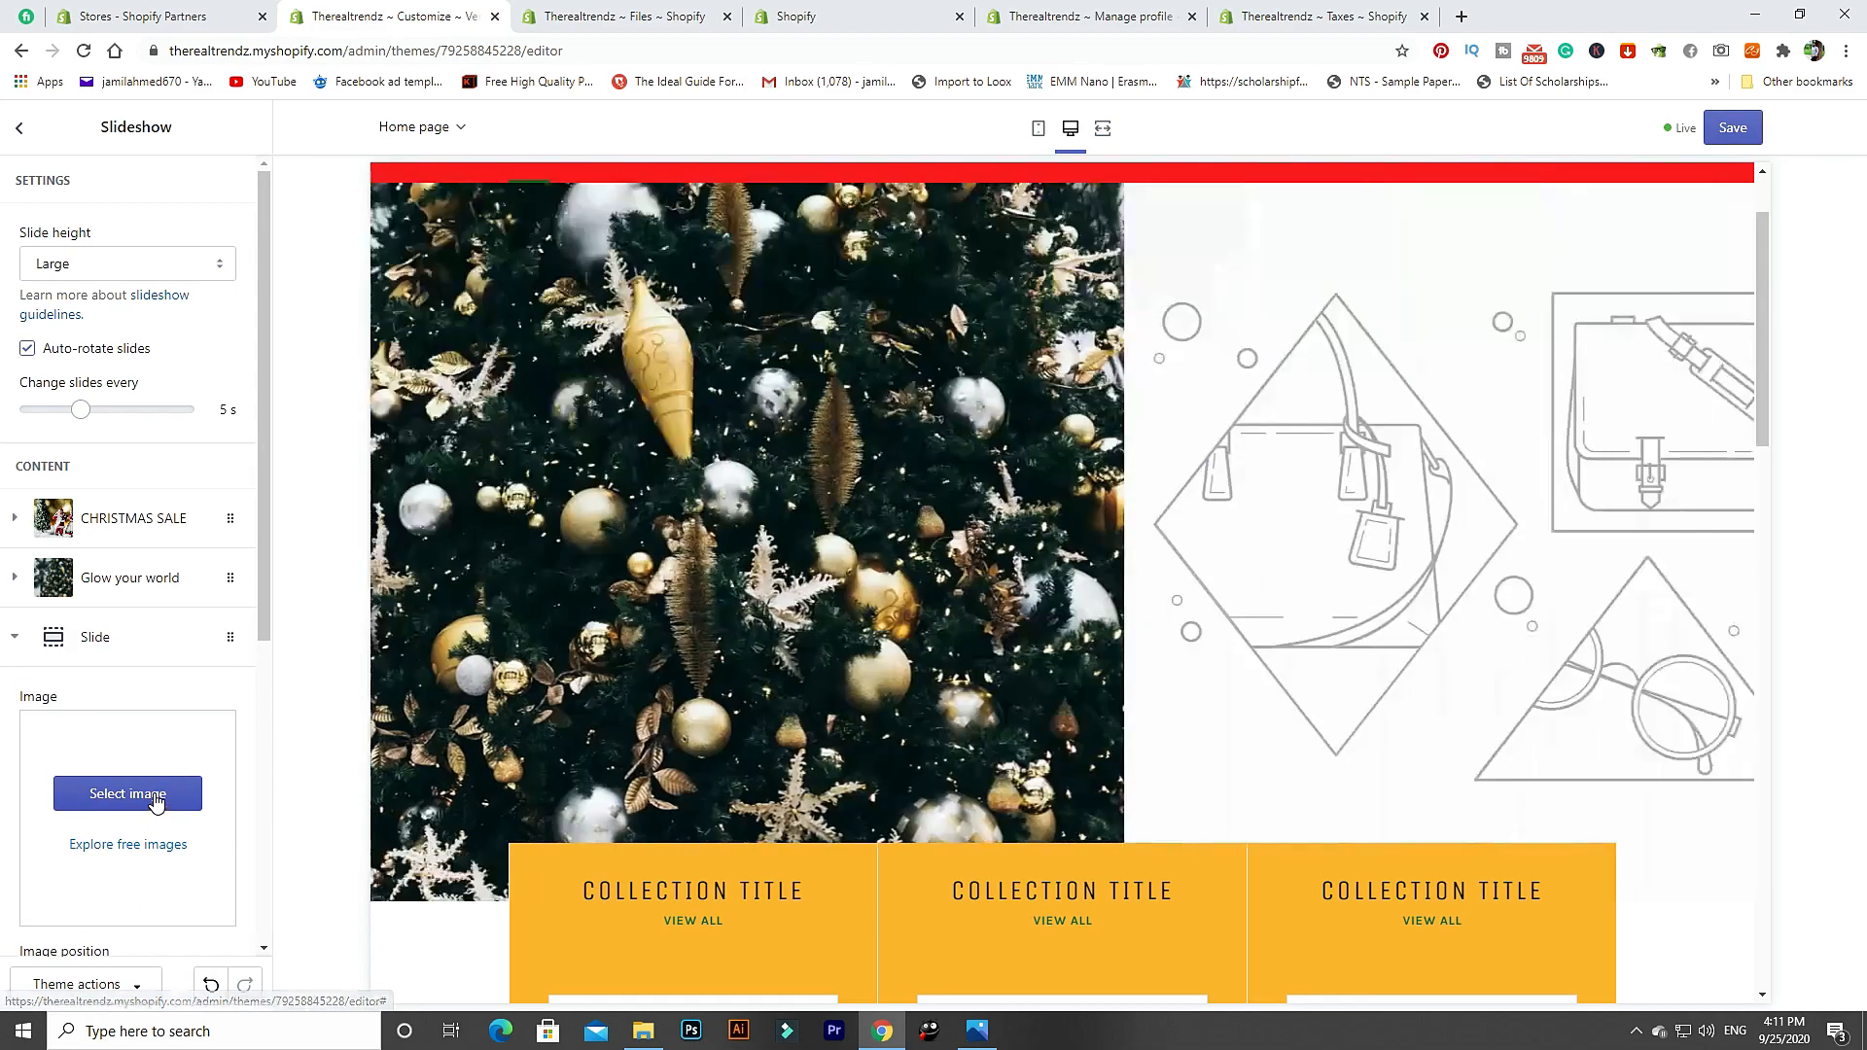
{"action": "left_click", "coordinate": [155, 796]}
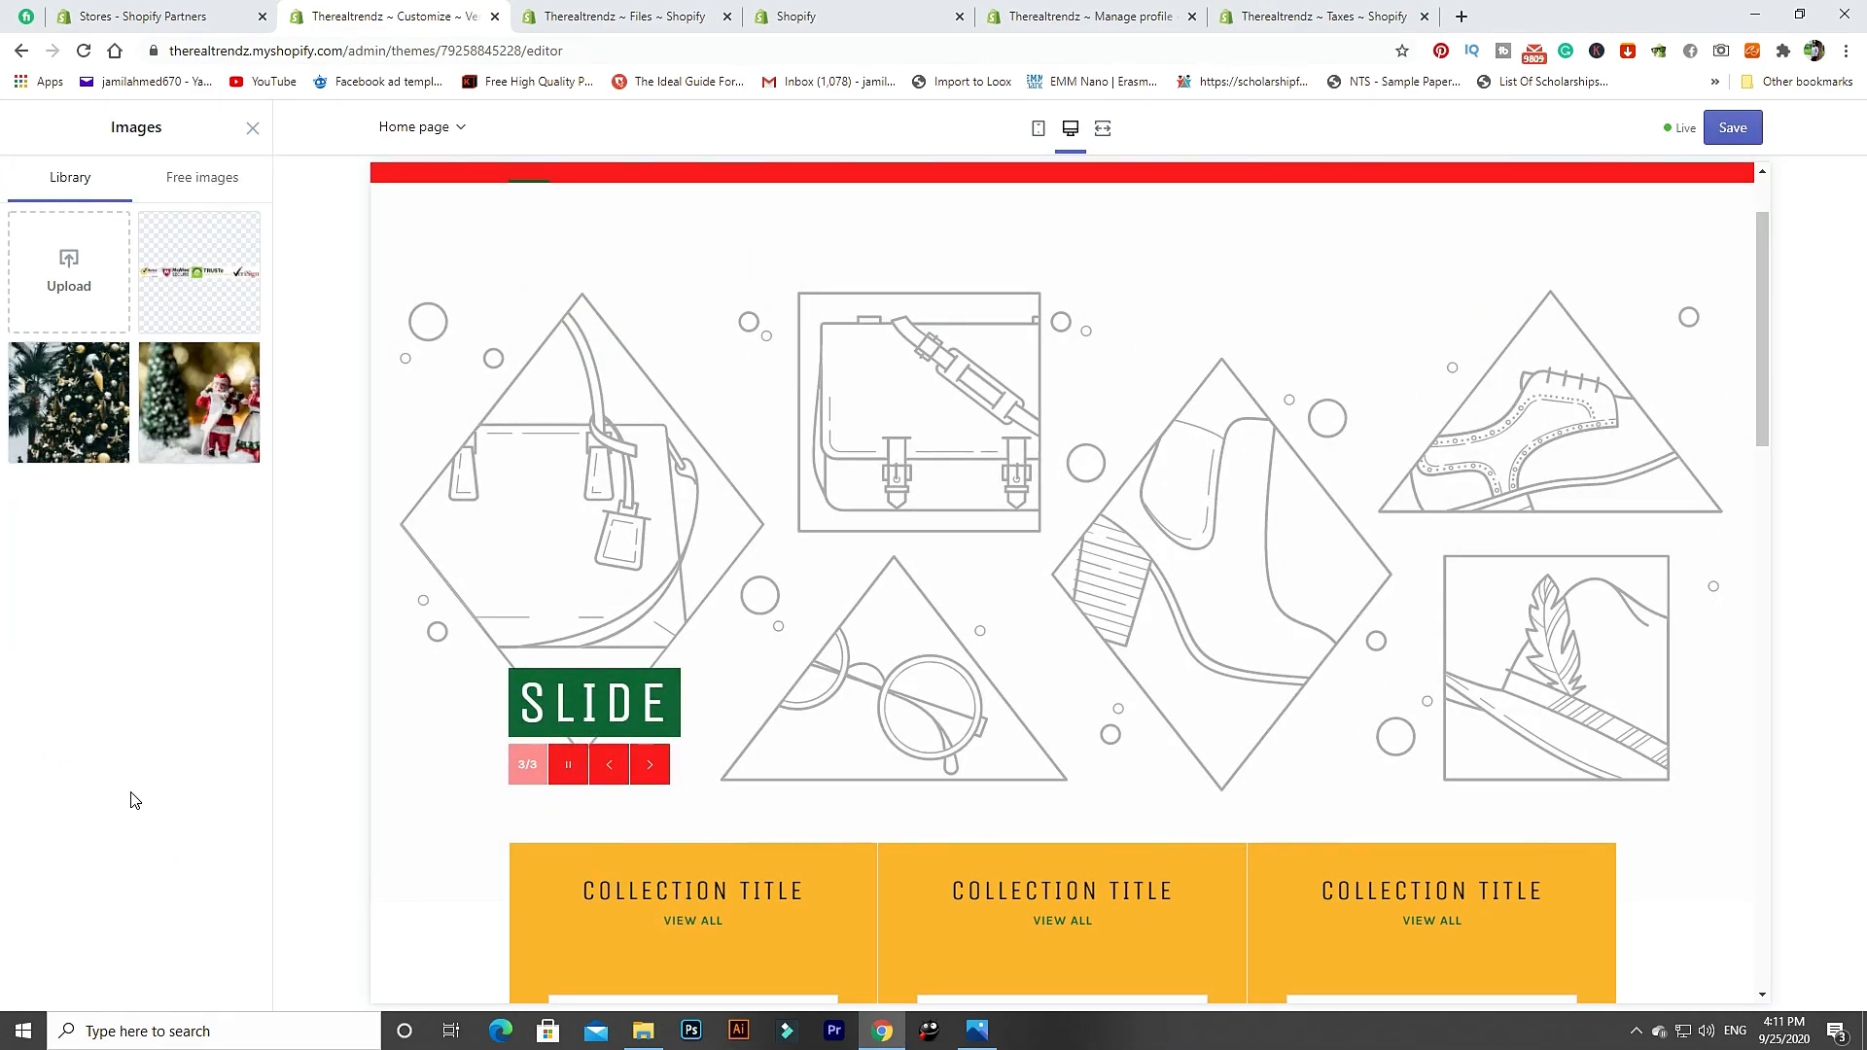
{"action": "left_click", "coordinate": [620, 14]}
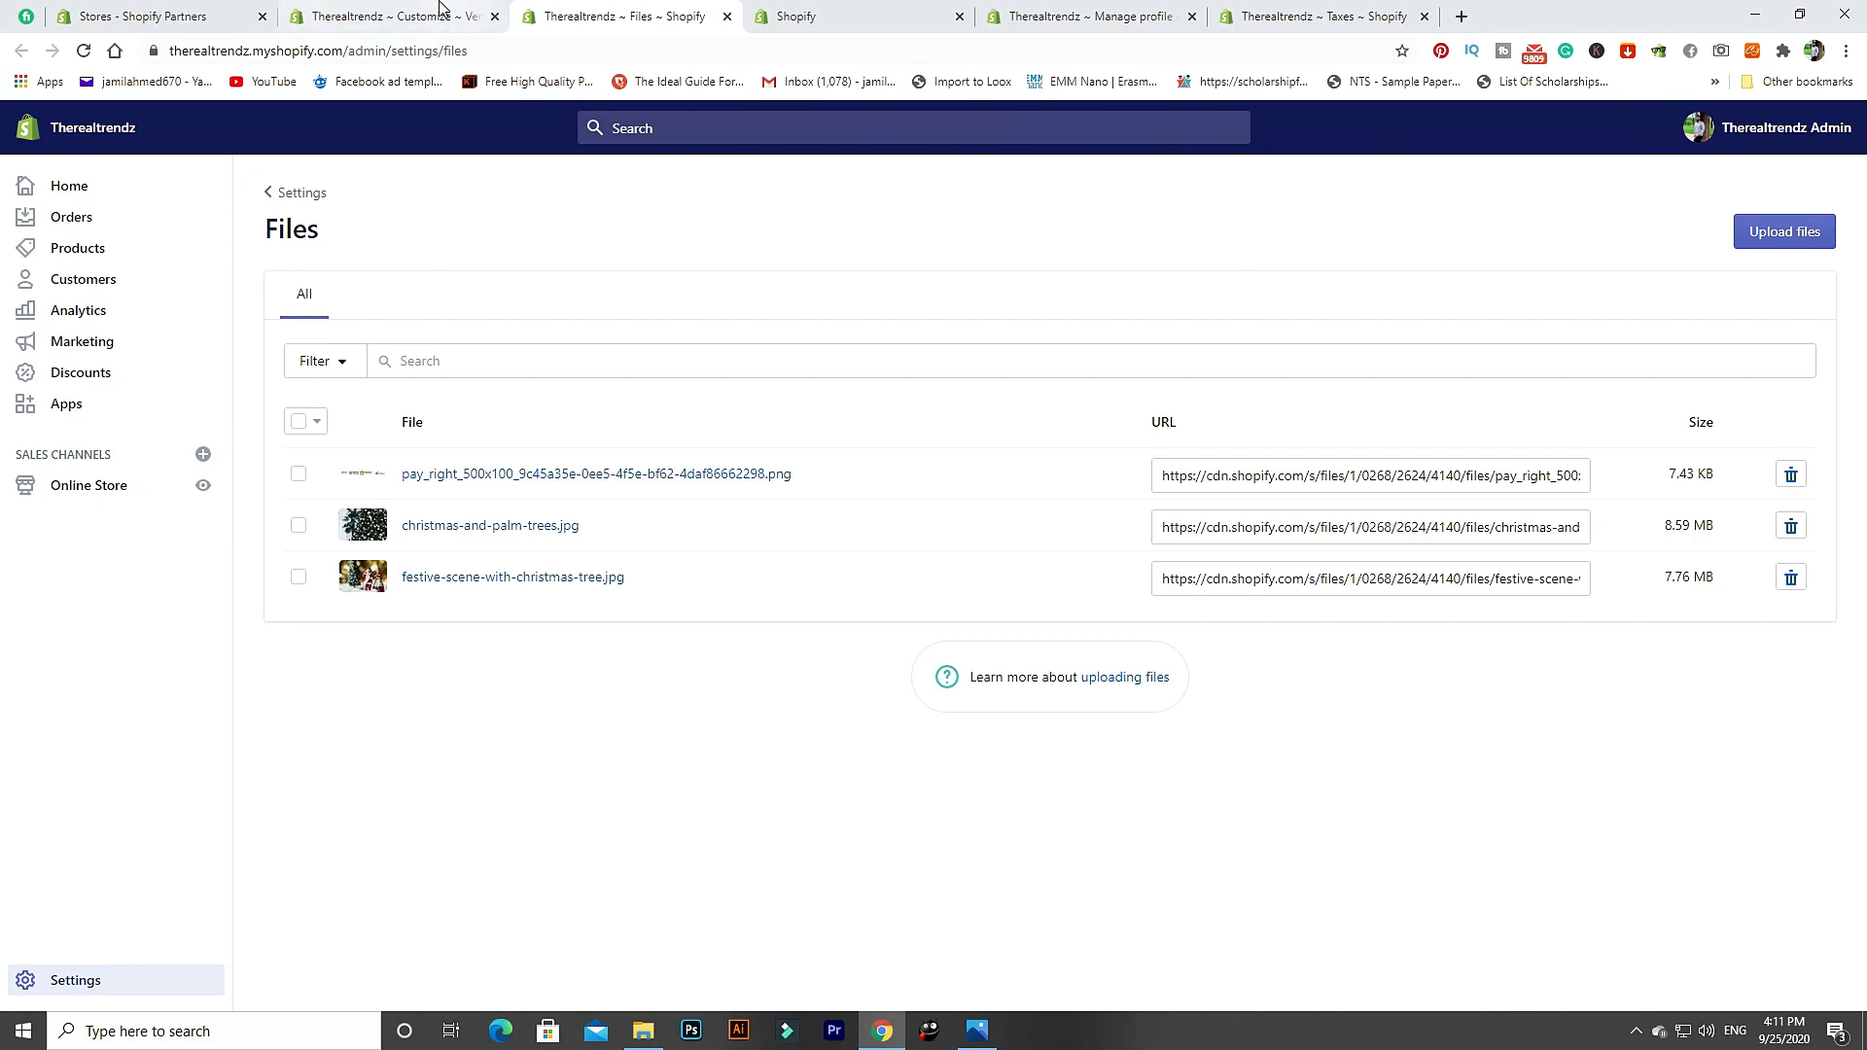
{"action": "left_click", "coordinate": [447, 8]}
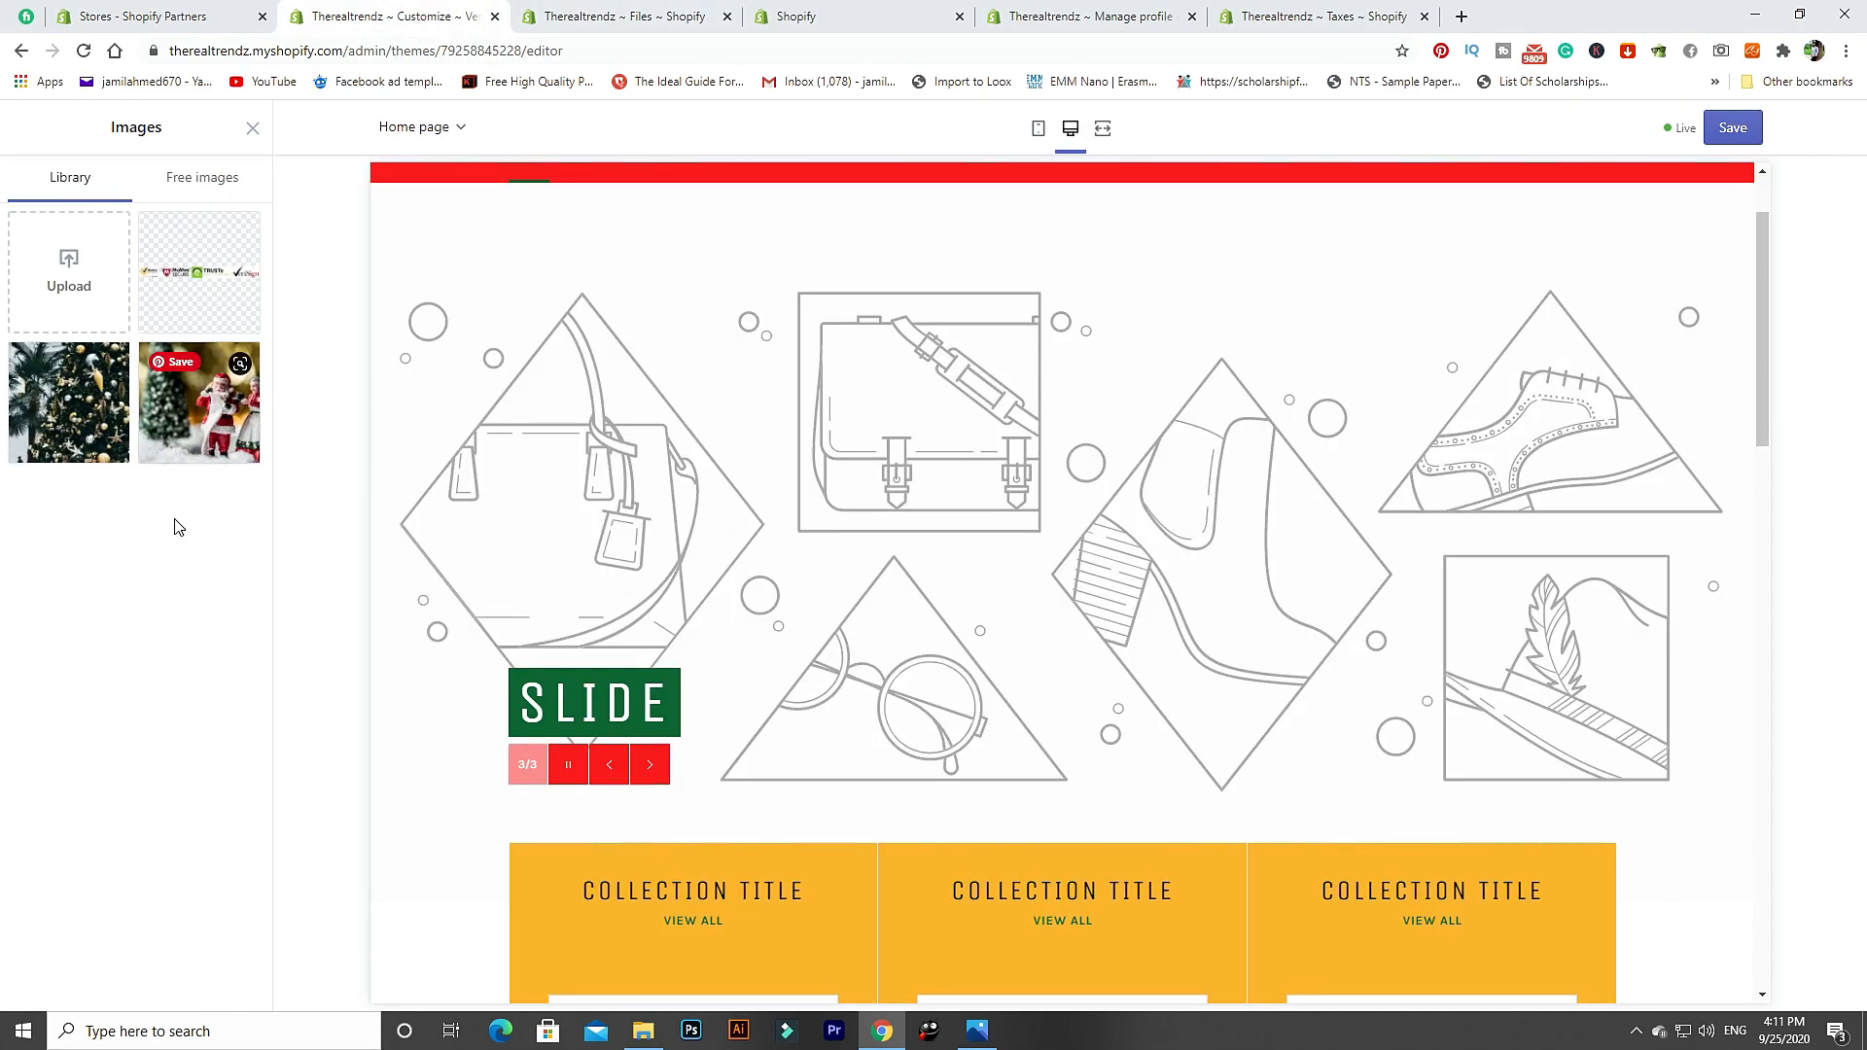
Open the image upload dialog for the slide, cancel it, and close the Files settings page.
{"action": "left_click", "coordinate": [68, 276]}
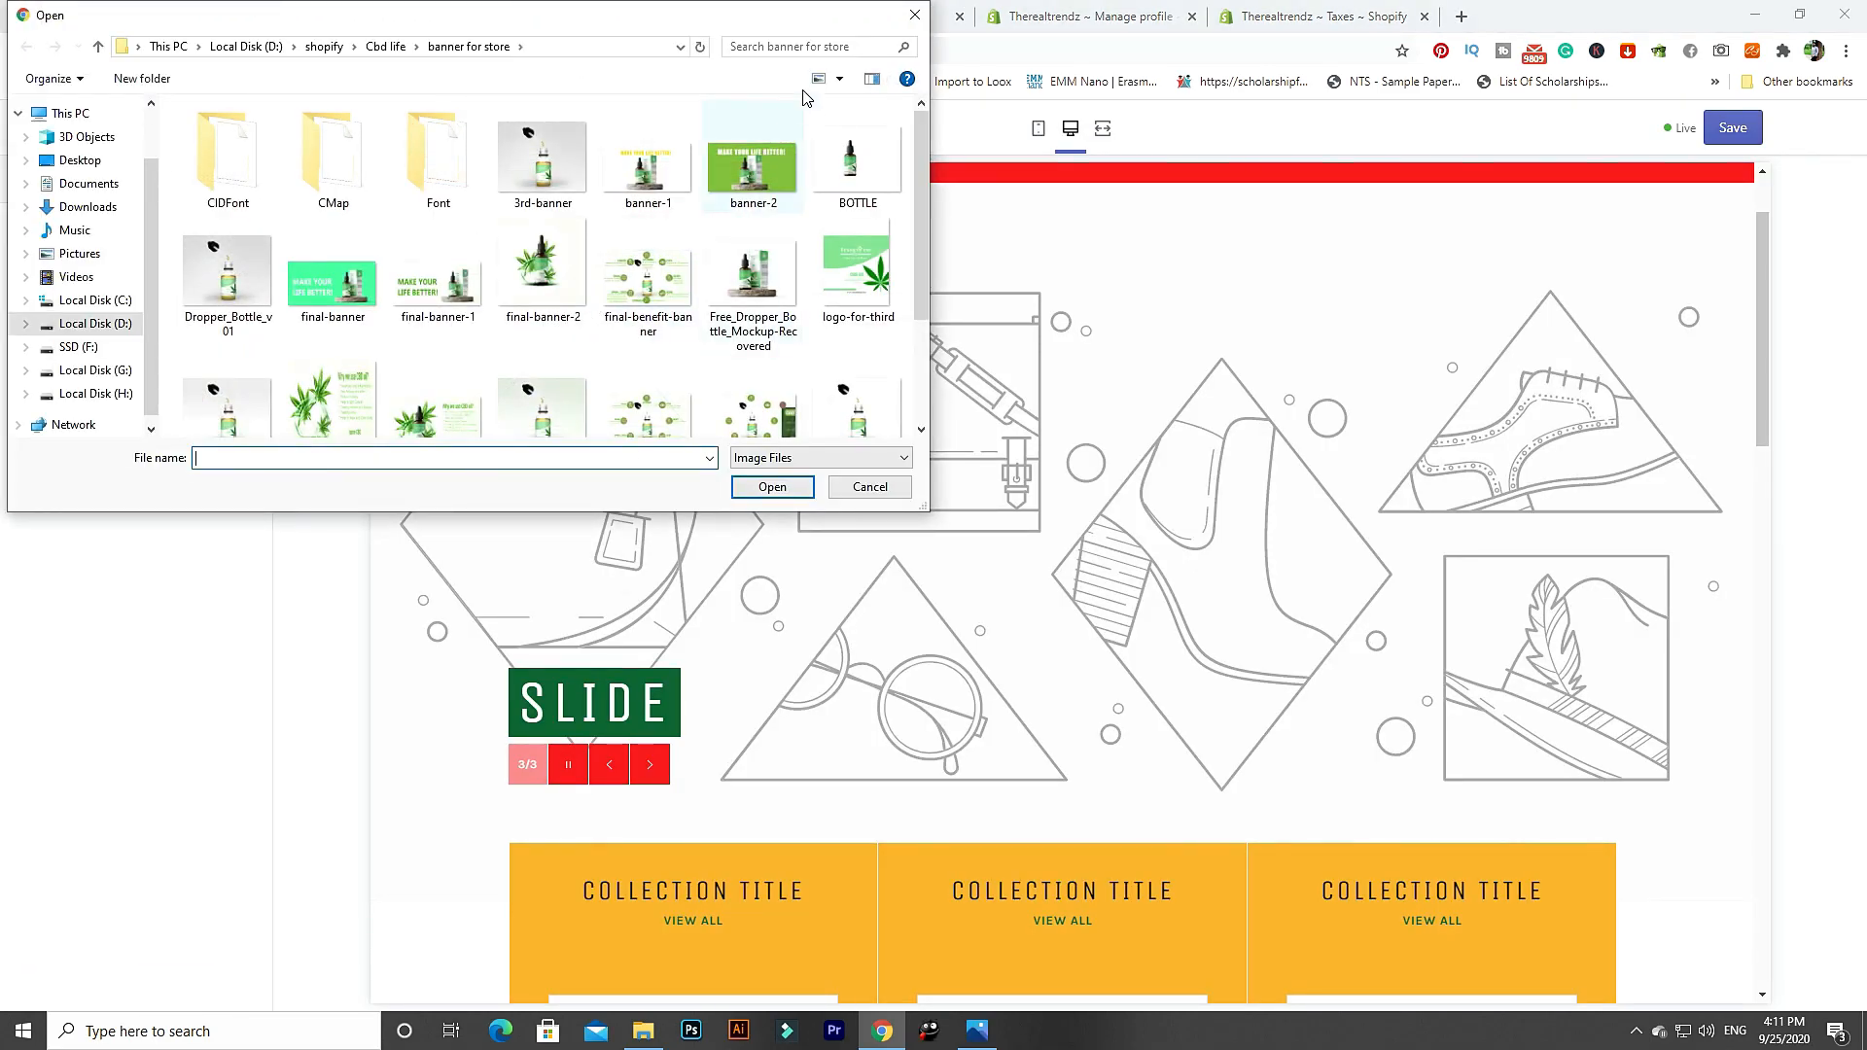
{"action": "left_click", "coordinate": [914, 14]}
{"action": "left_click", "coordinate": [620, 15]}
{"action": "left_click", "coordinate": [727, 16]}
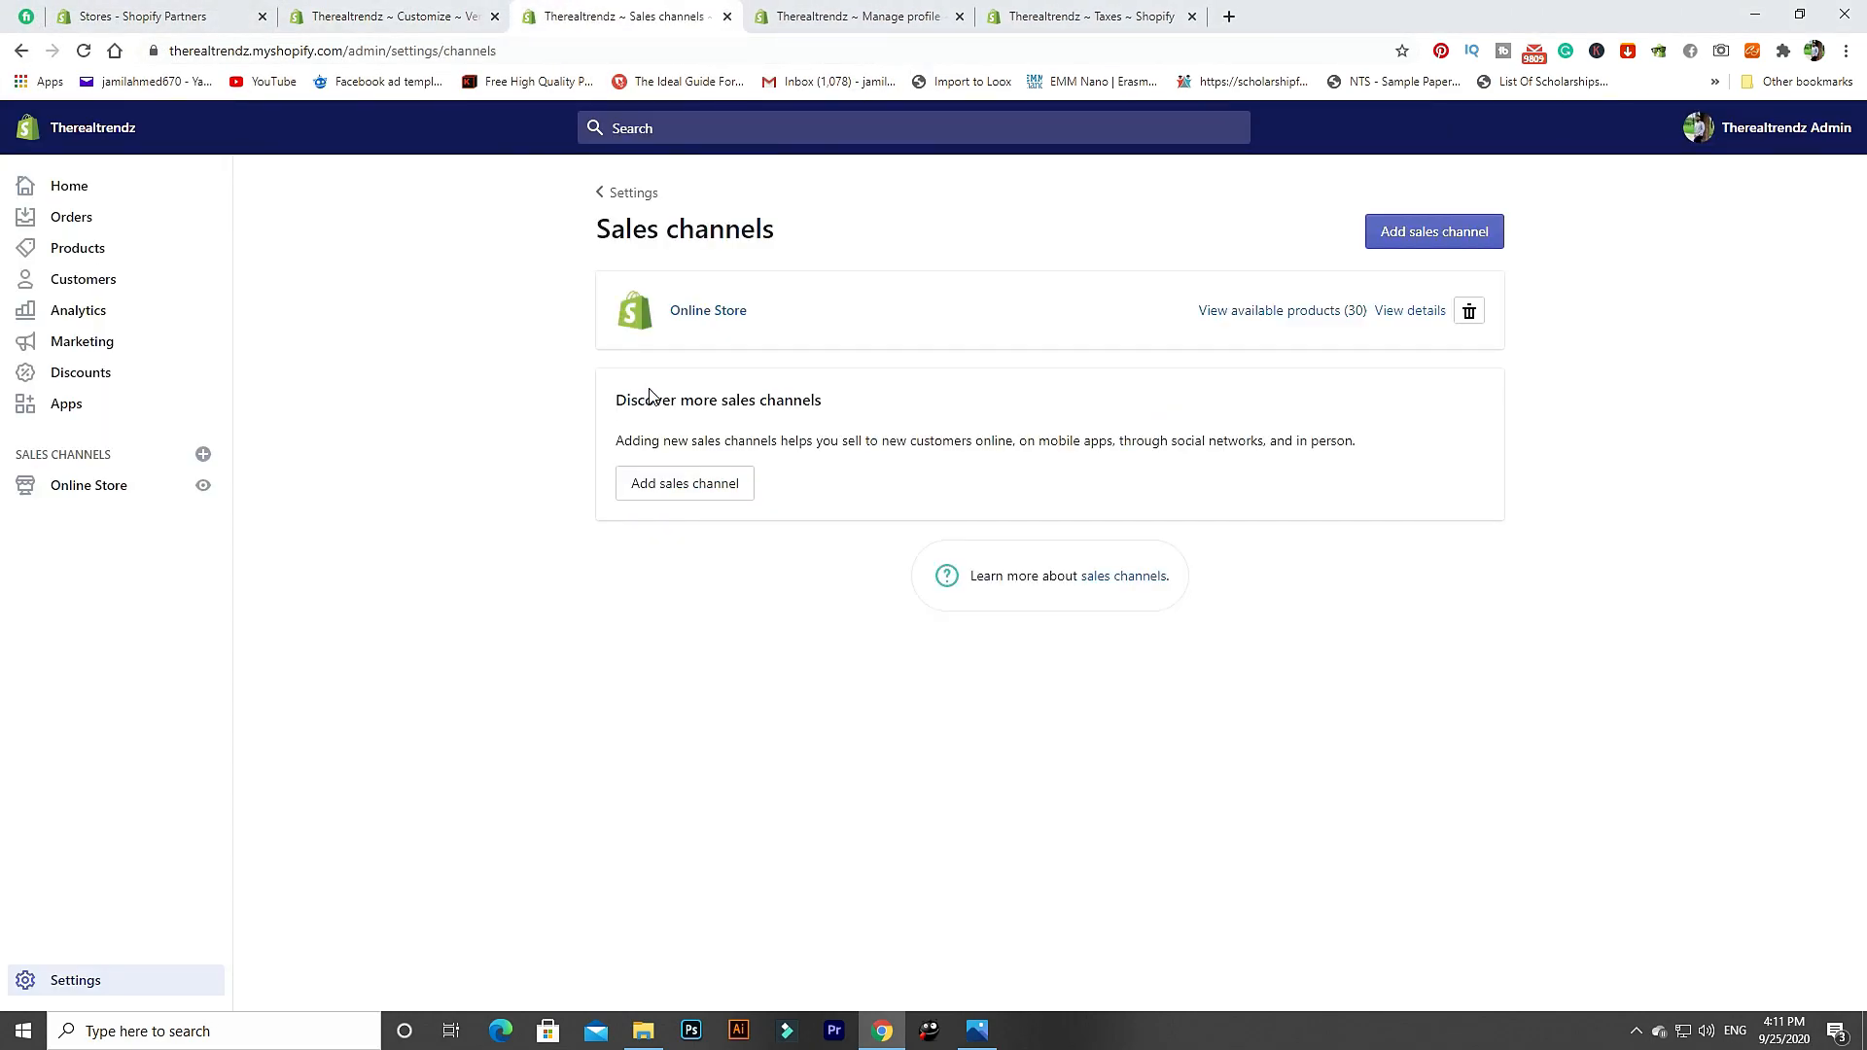
Review the sales channels that can be added, close the list, and close the Sales channels page.
{"action": "left_click", "coordinate": [704, 483]}
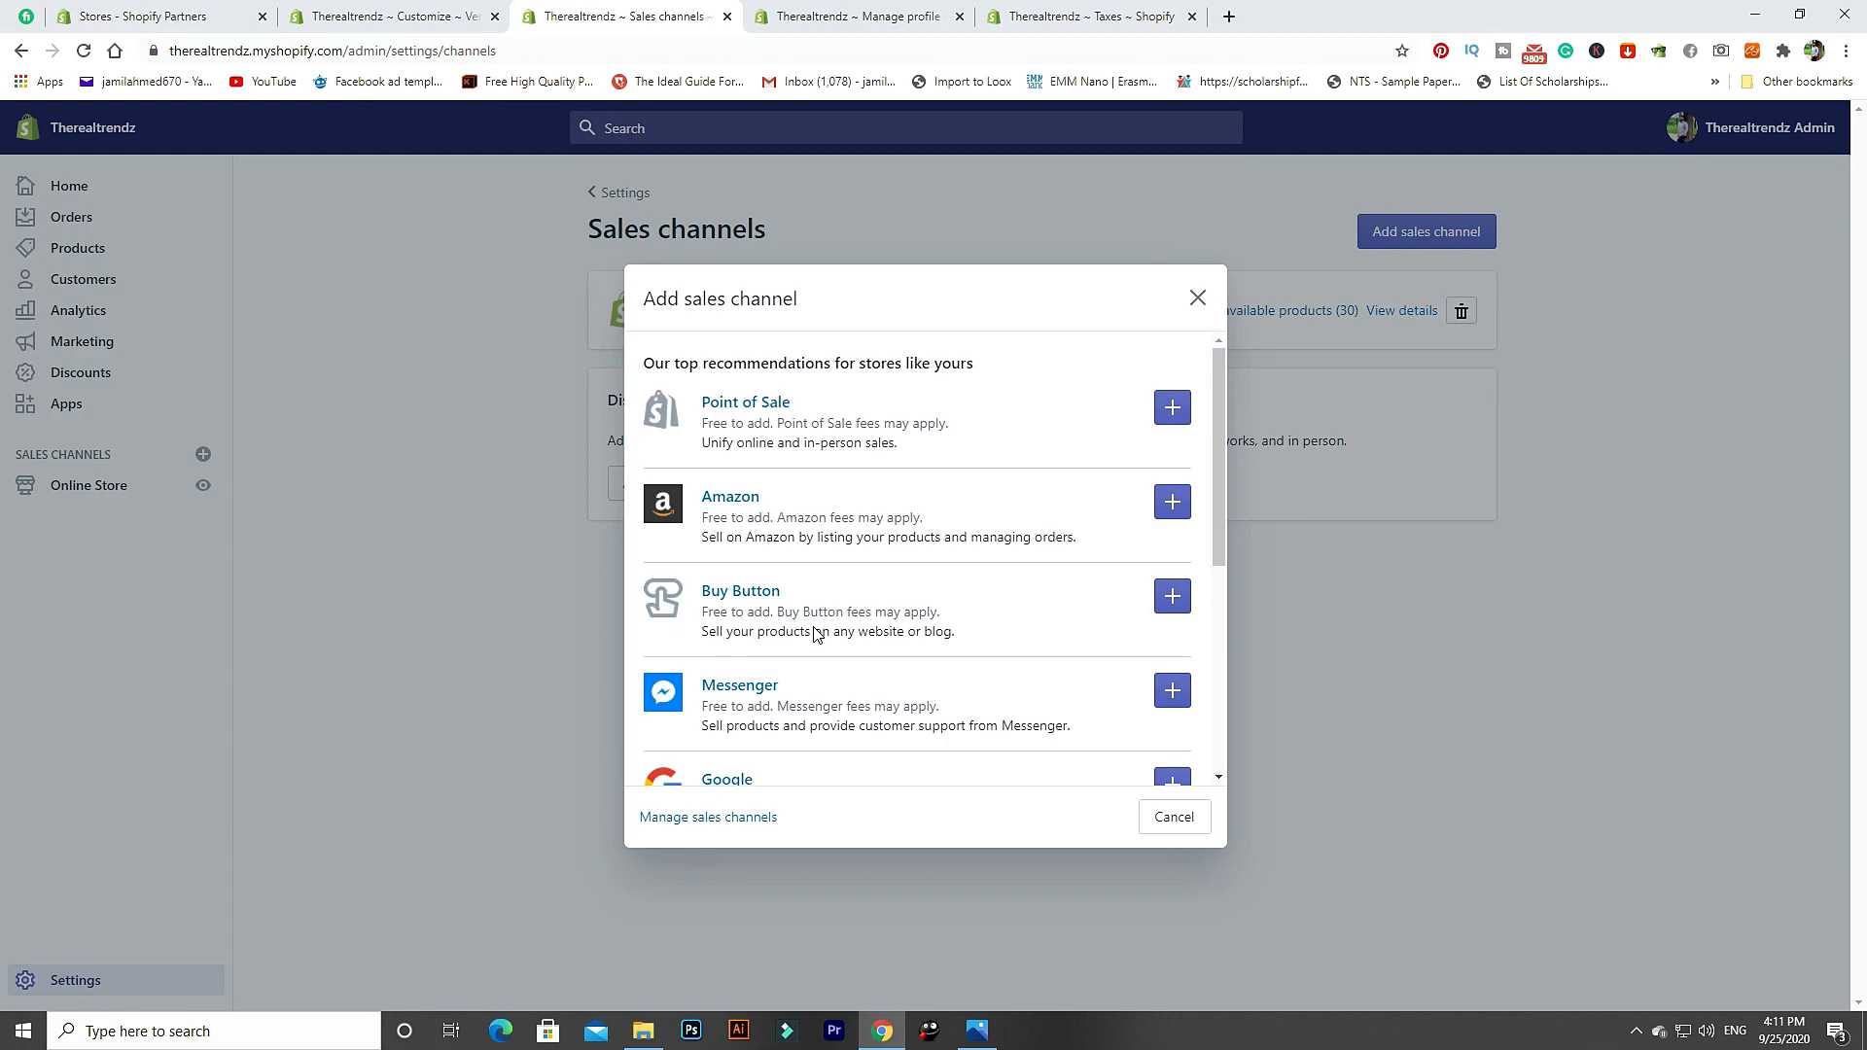
{"action": "scroll", "coordinate": [830, 676], "scroll_direction": "down", "scroll_amount": 3}
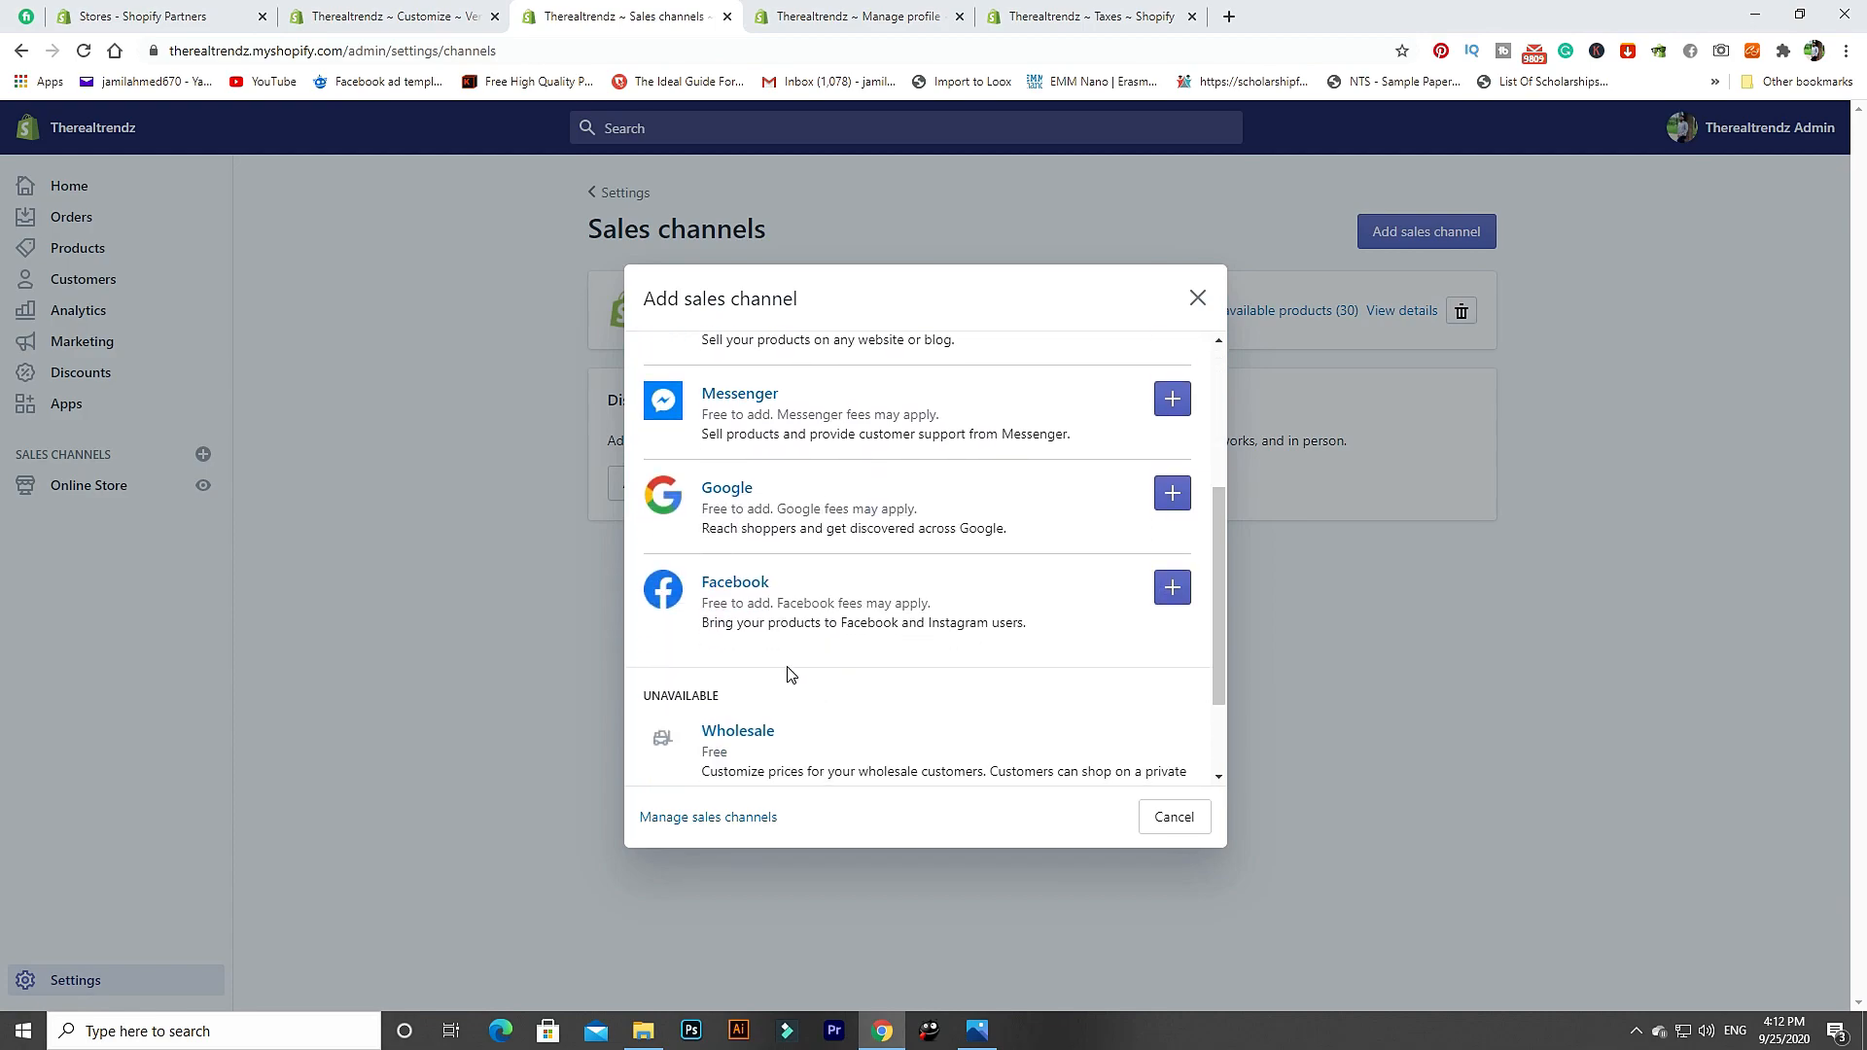
{"action": "scroll", "coordinate": [888, 646], "scroll_direction": "down", "scroll_amount": 2}
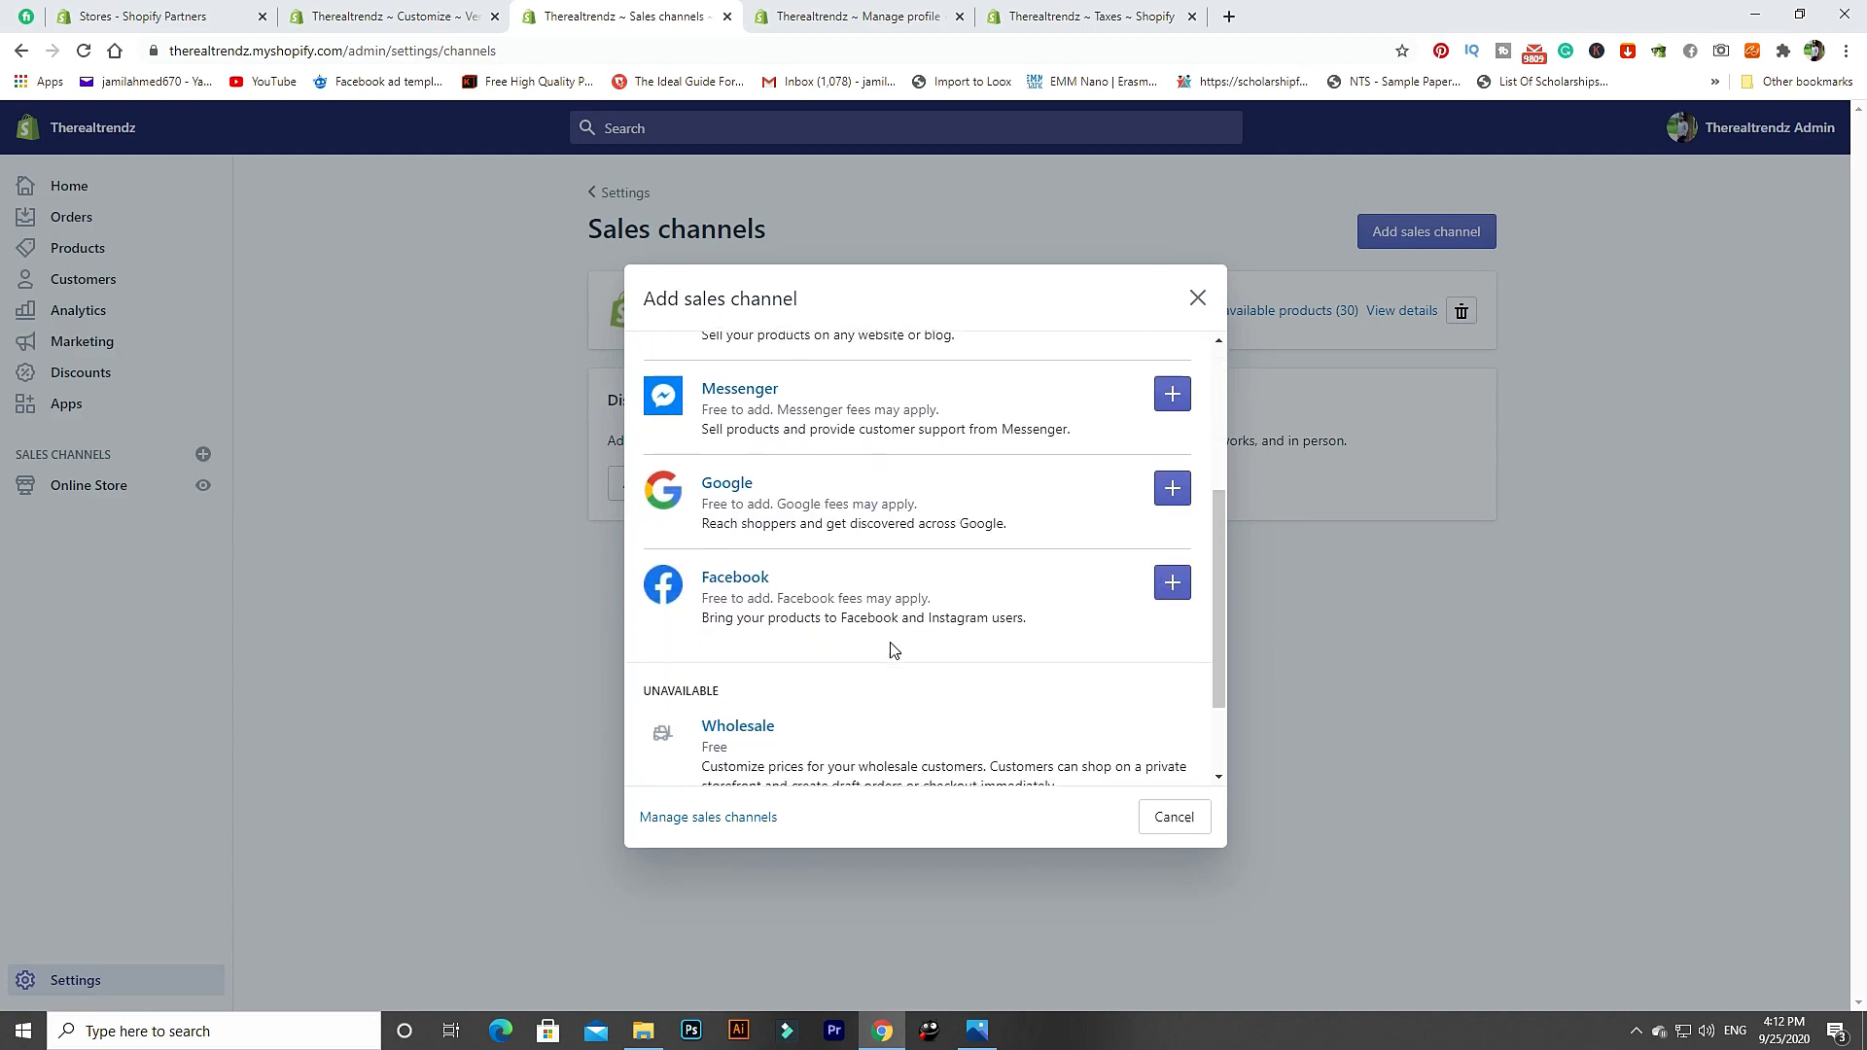
{"action": "left_click", "coordinate": [1196, 299]}
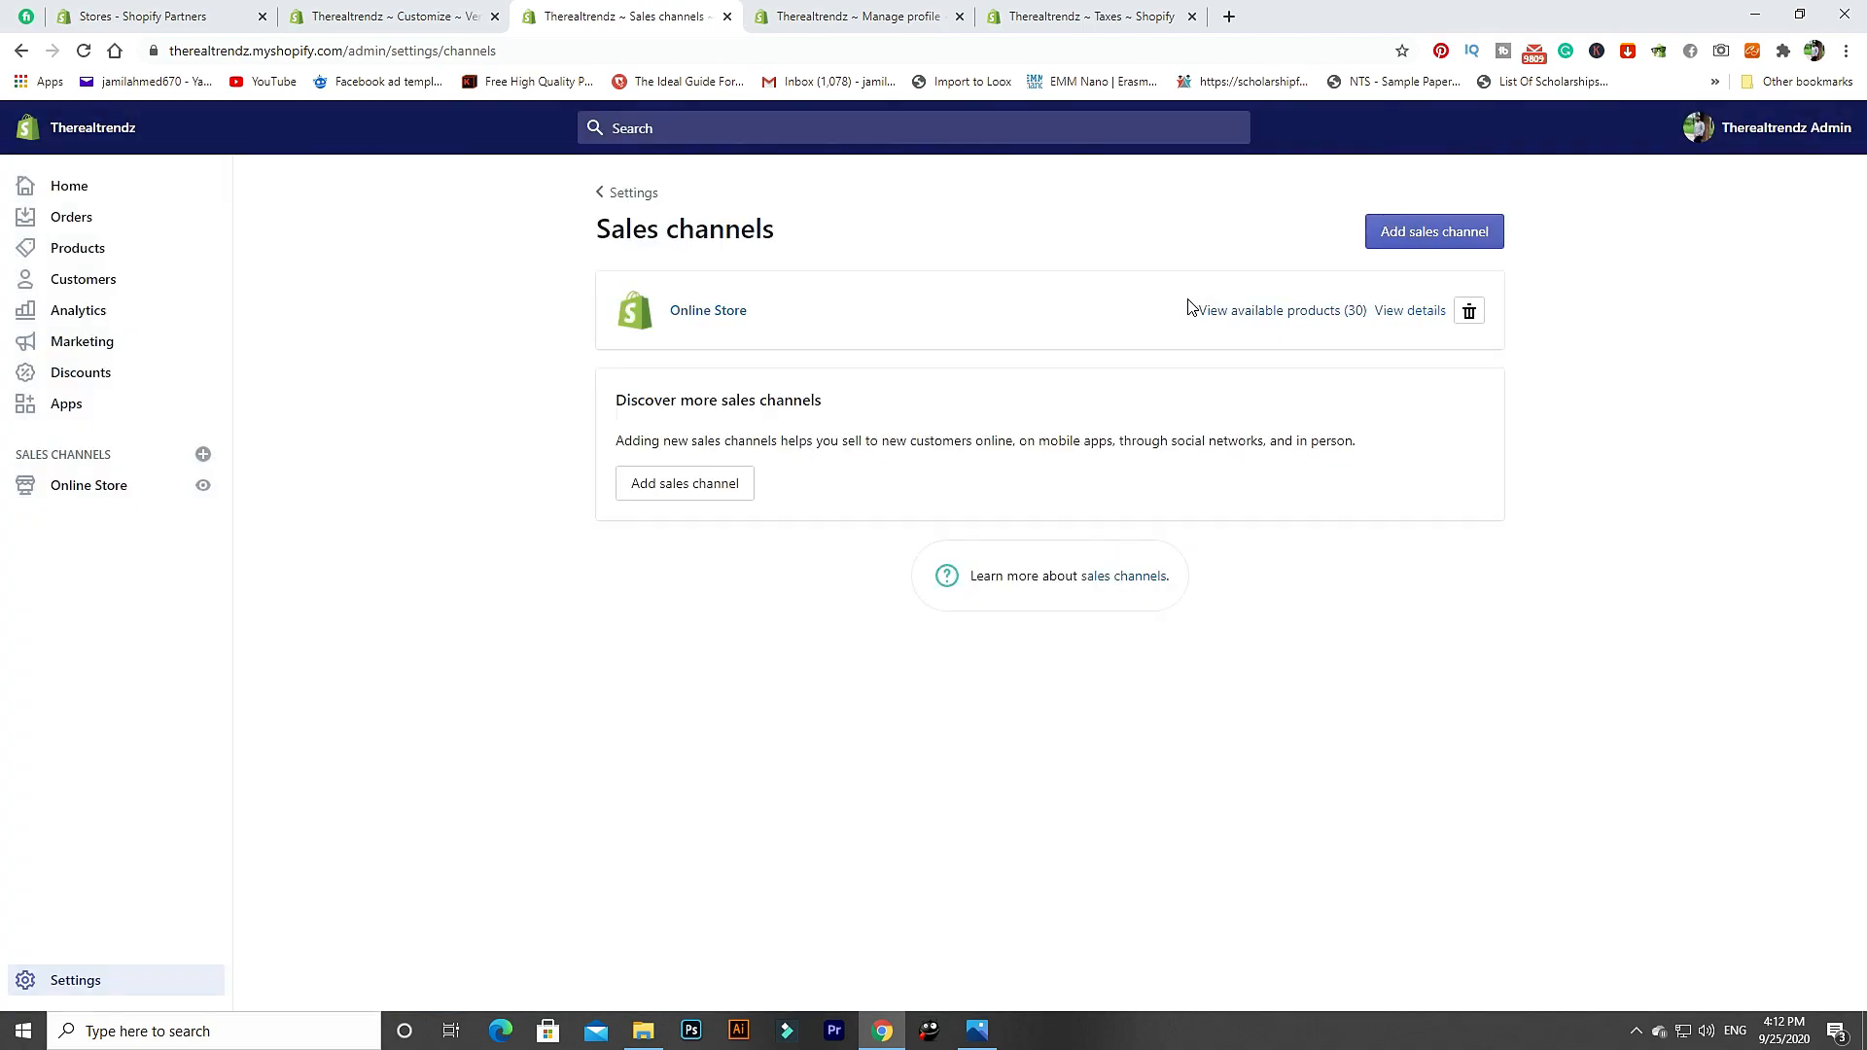
{"action": "left_click", "coordinate": [728, 18]}
{"action": "key", "text": "ctrl+Tab"}
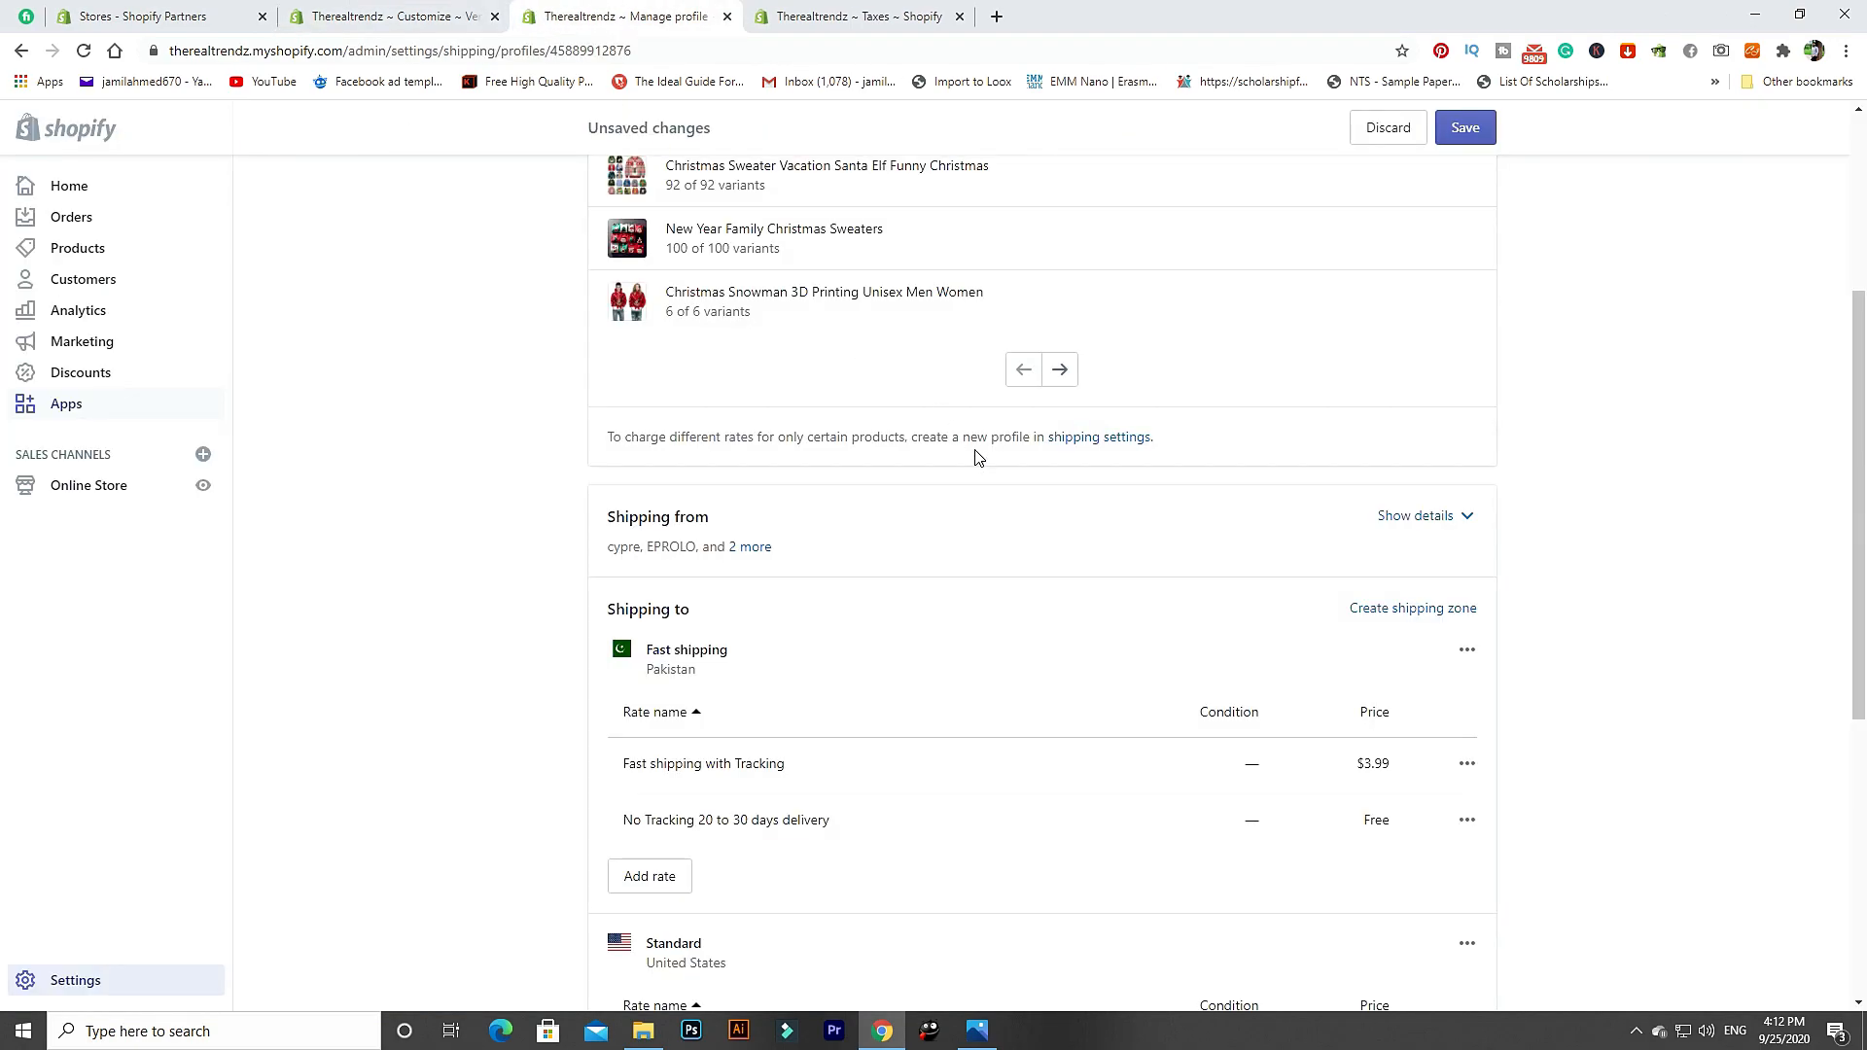
From the settings overview, open Account, Store languages, Billing and Legal each in a new browser tab.
{"action": "right_click", "coordinate": [1290, 275]}
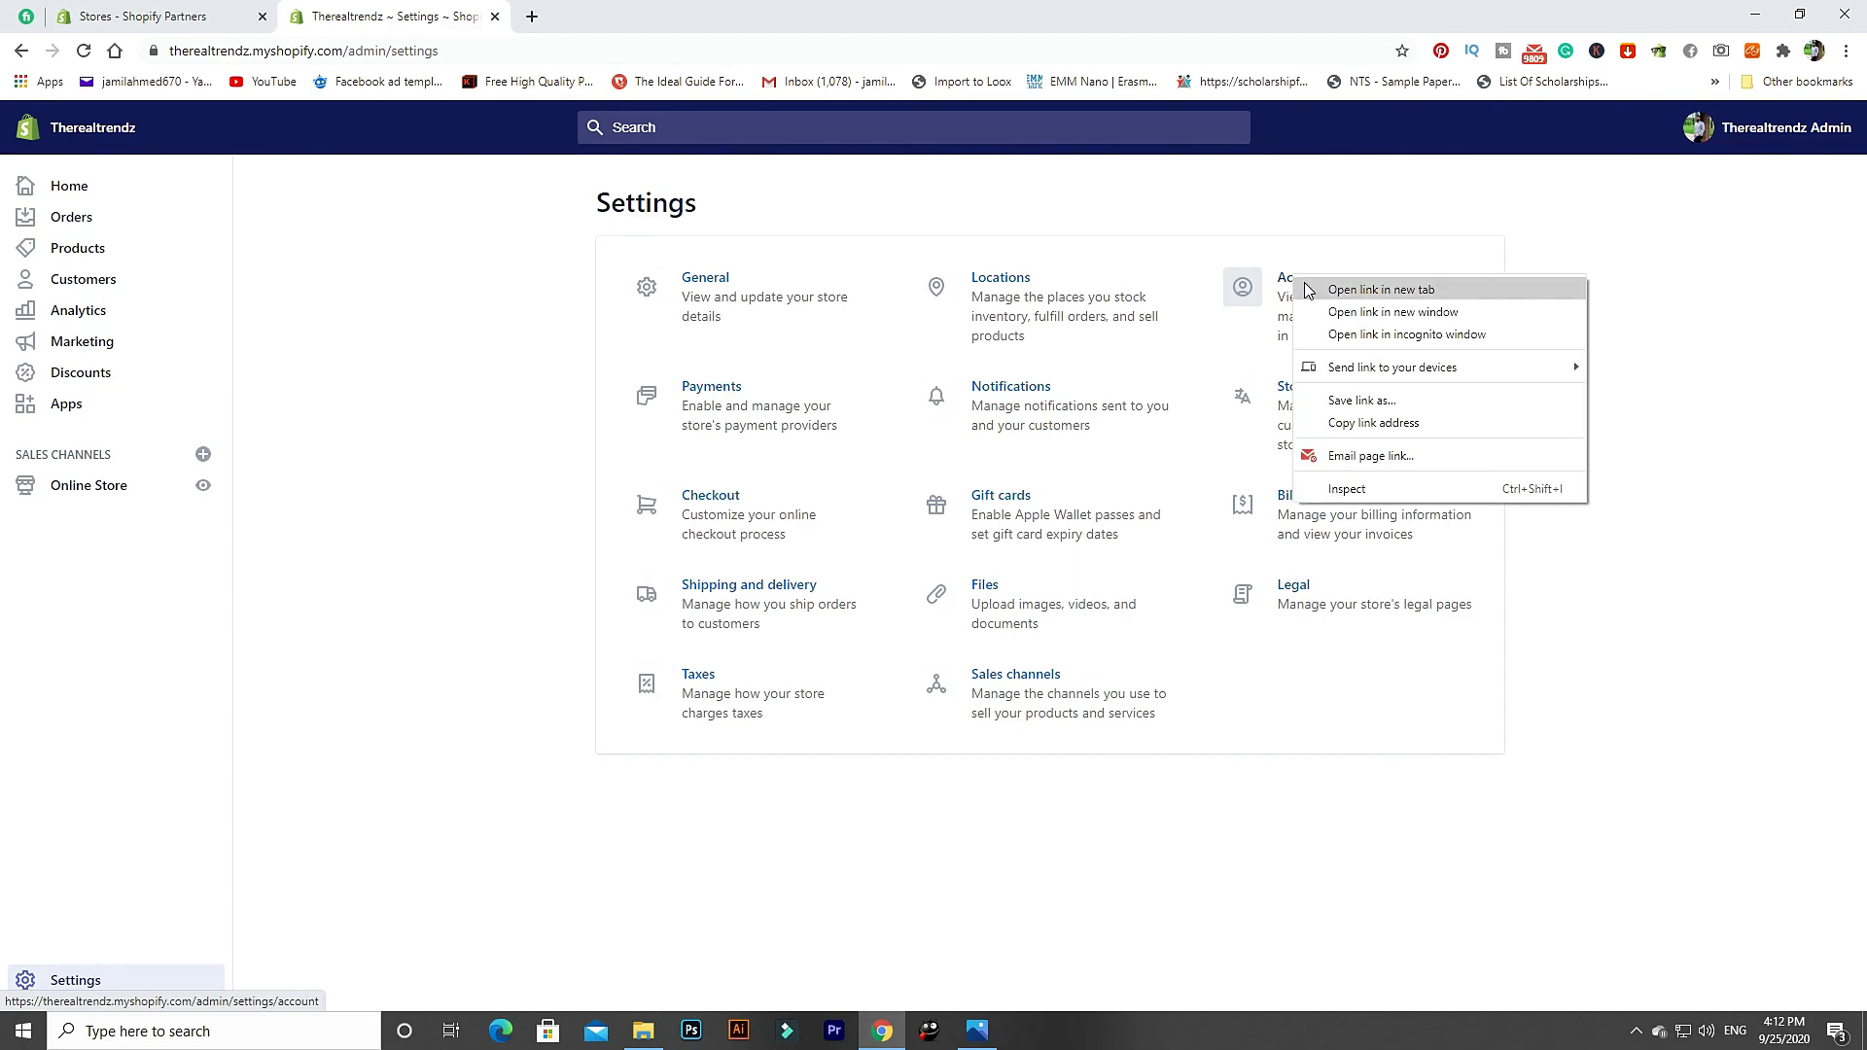
{"action": "left_click", "coordinate": [1308, 289]}
{"action": "right_click", "coordinate": [1300, 393]}
{"action": "left_click", "coordinate": [1318, 408]}
{"action": "right_click", "coordinate": [1293, 495]}
{"action": "left_click", "coordinate": [1311, 509]}
{"action": "right_click", "coordinate": [1300, 605]}
{"action": "left_click", "coordinate": [1318, 619]}
Start a new staff account from the Account settings and turn off its full permissions.
{"action": "left_click", "coordinate": [622, 17]}
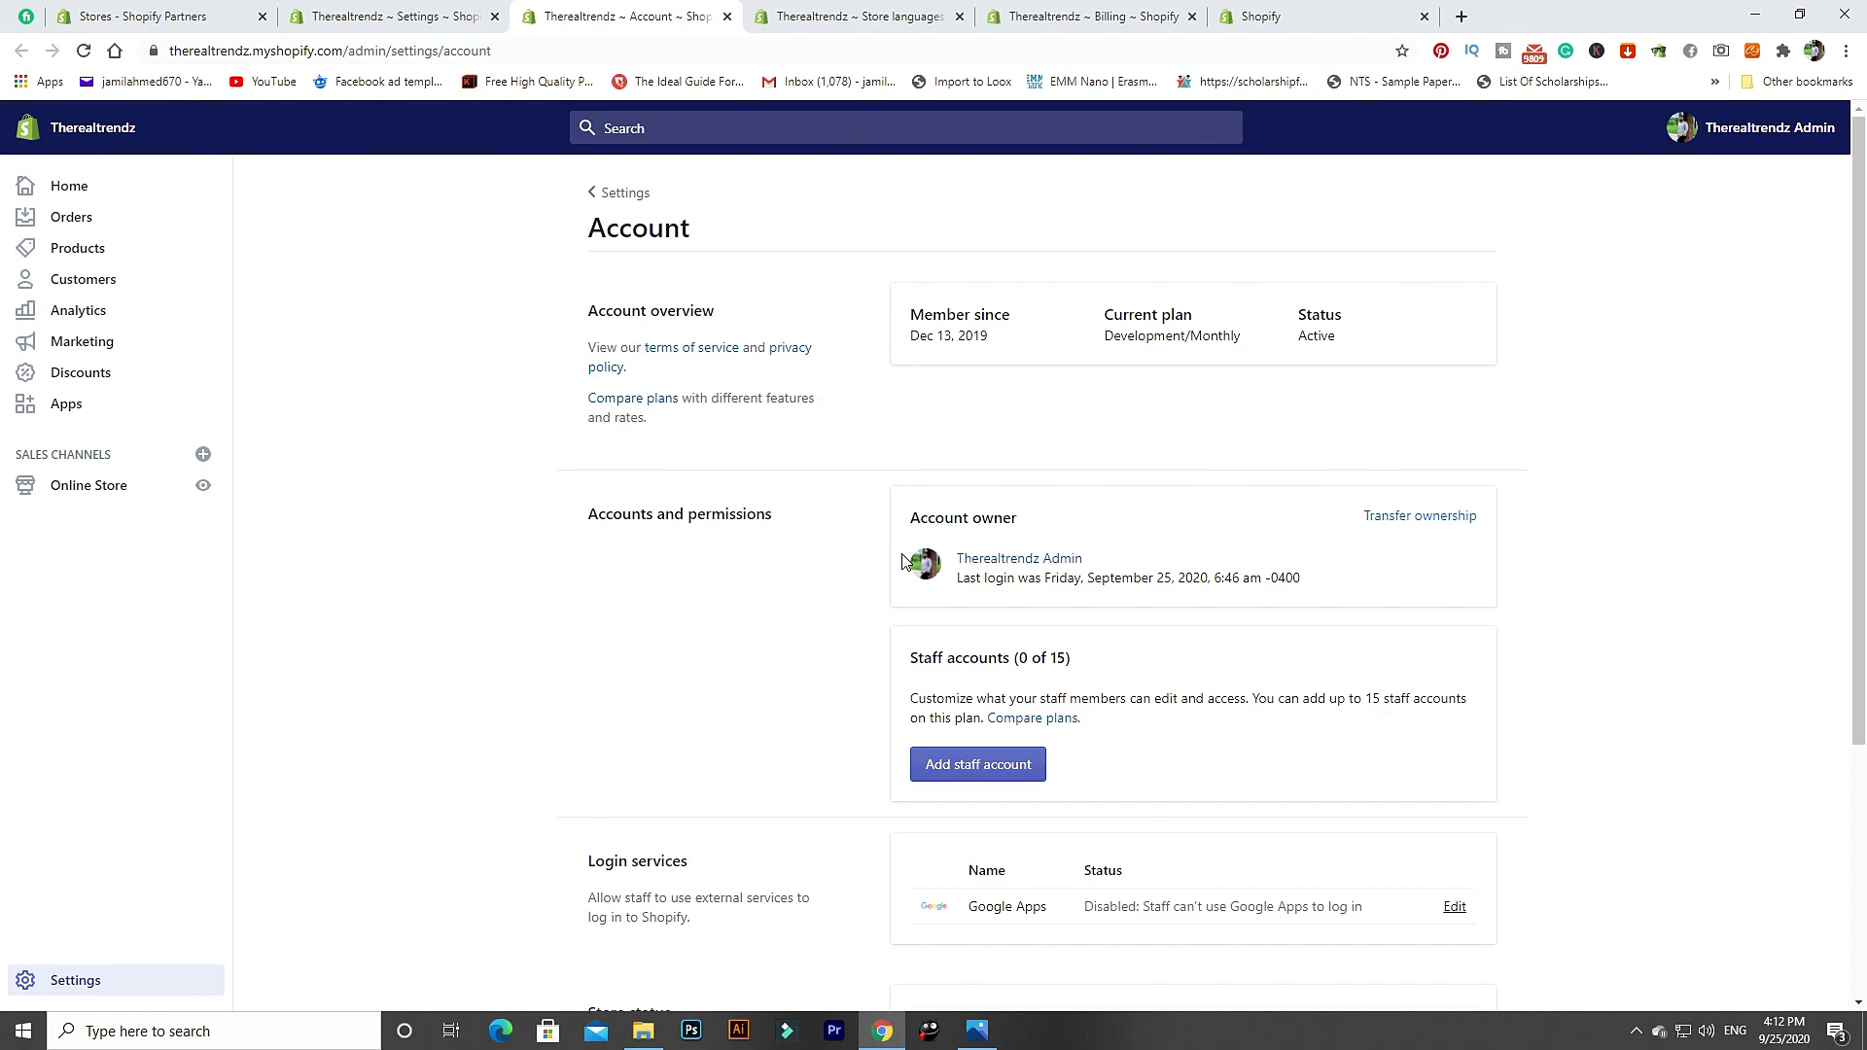
{"action": "left_click", "coordinate": [1000, 775]}
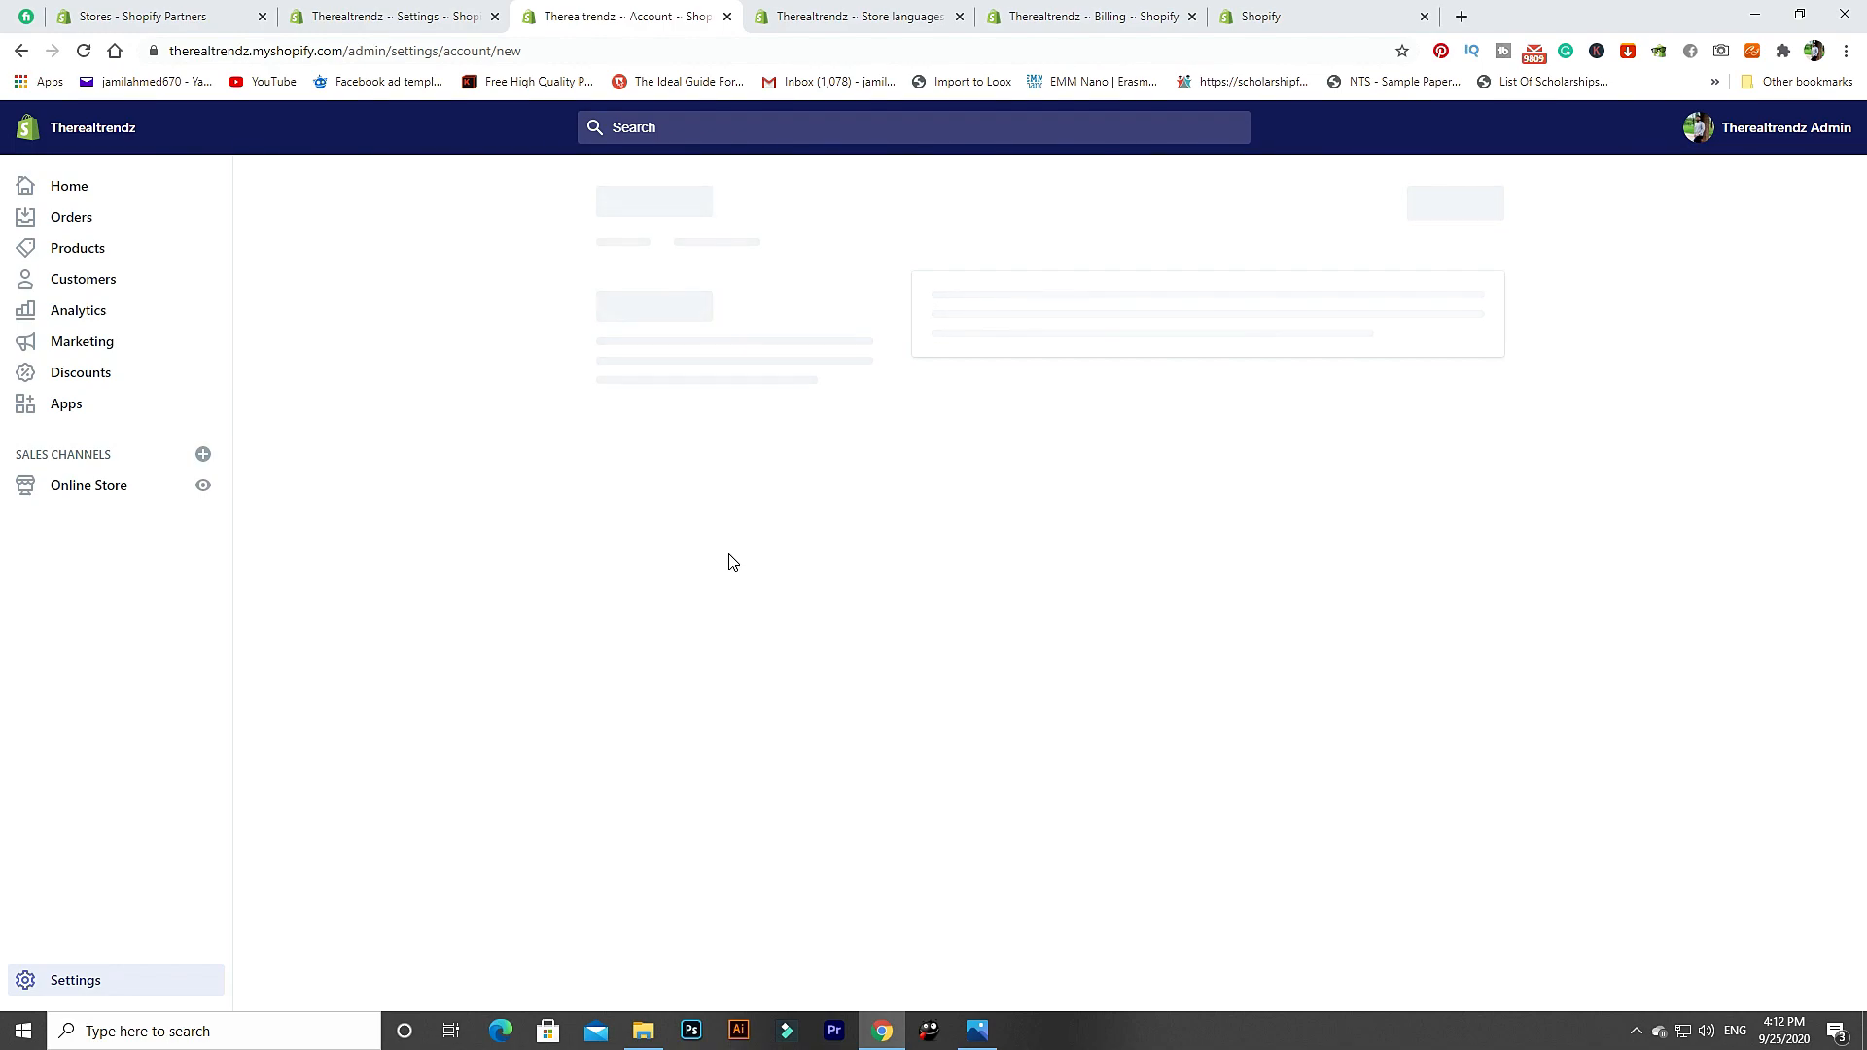
{"action": "left_click", "coordinate": [1042, 323]}
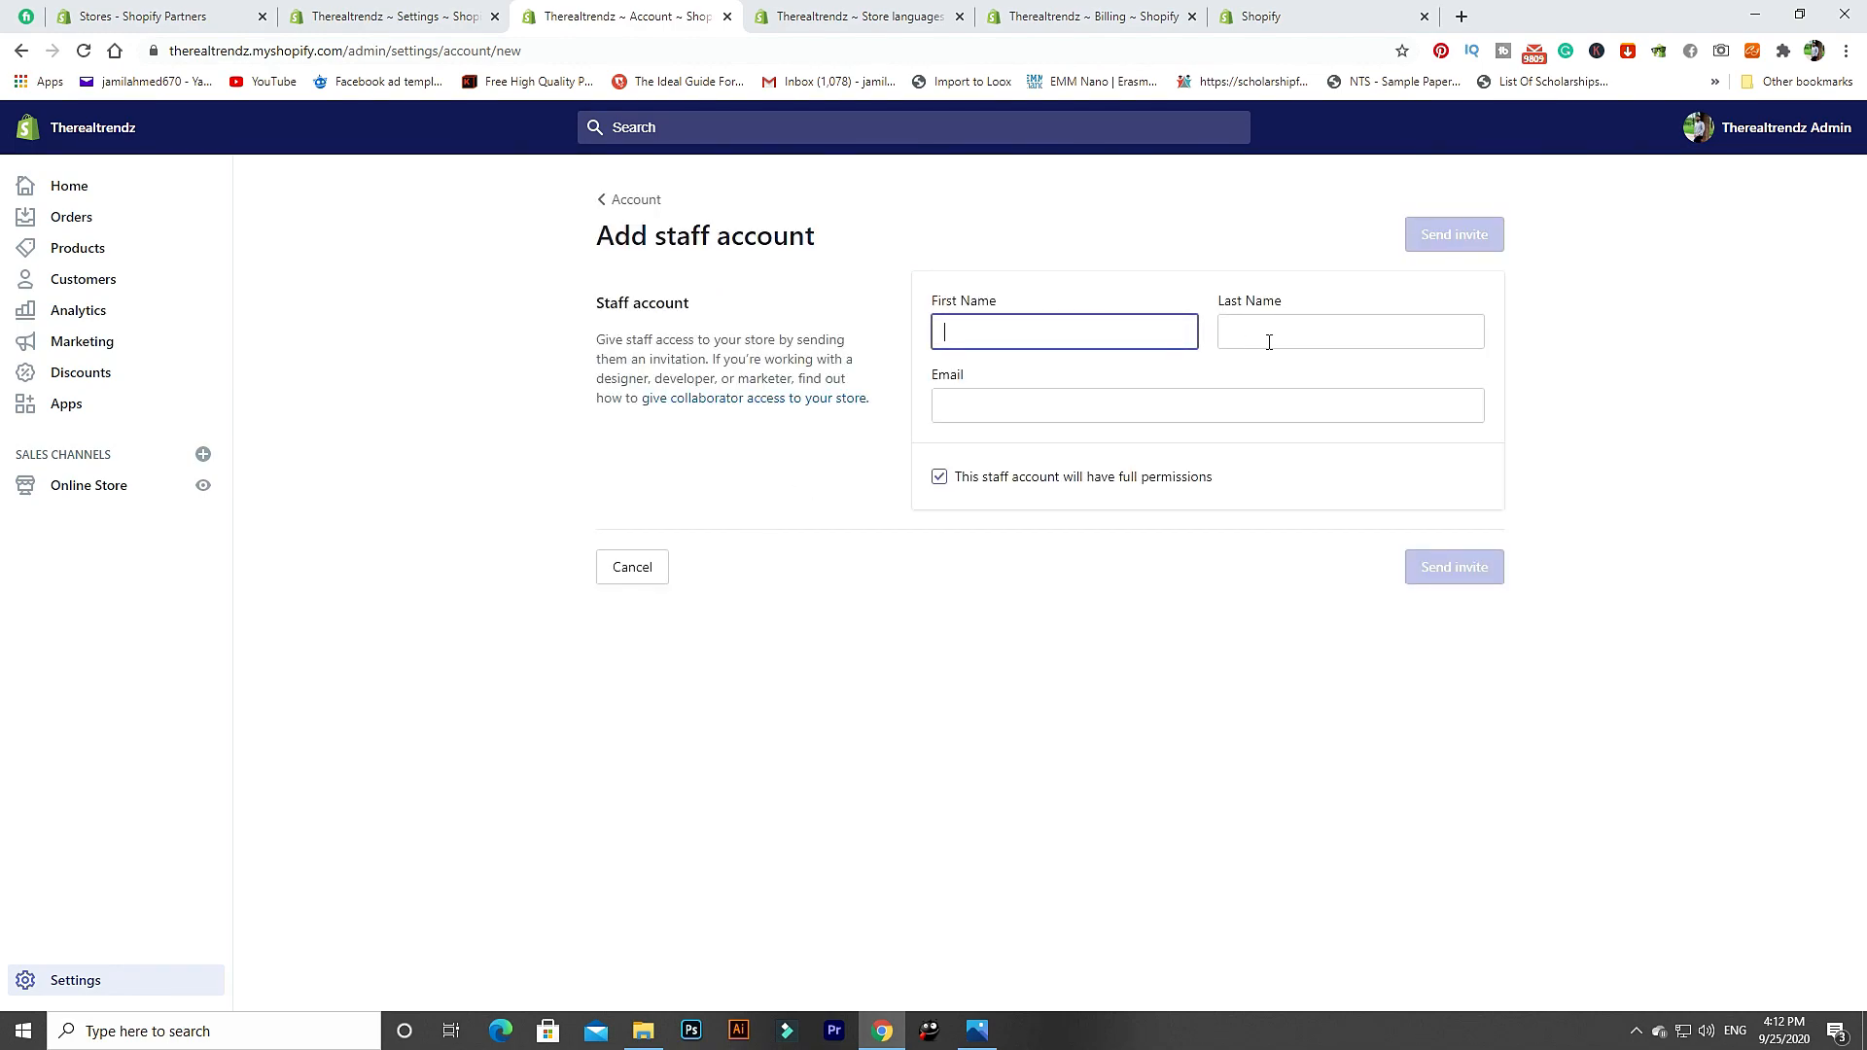
{"action": "left_click", "coordinate": [1273, 337]}
{"action": "left_click", "coordinate": [1092, 409]}
{"action": "left_click", "coordinate": [1159, 480]}
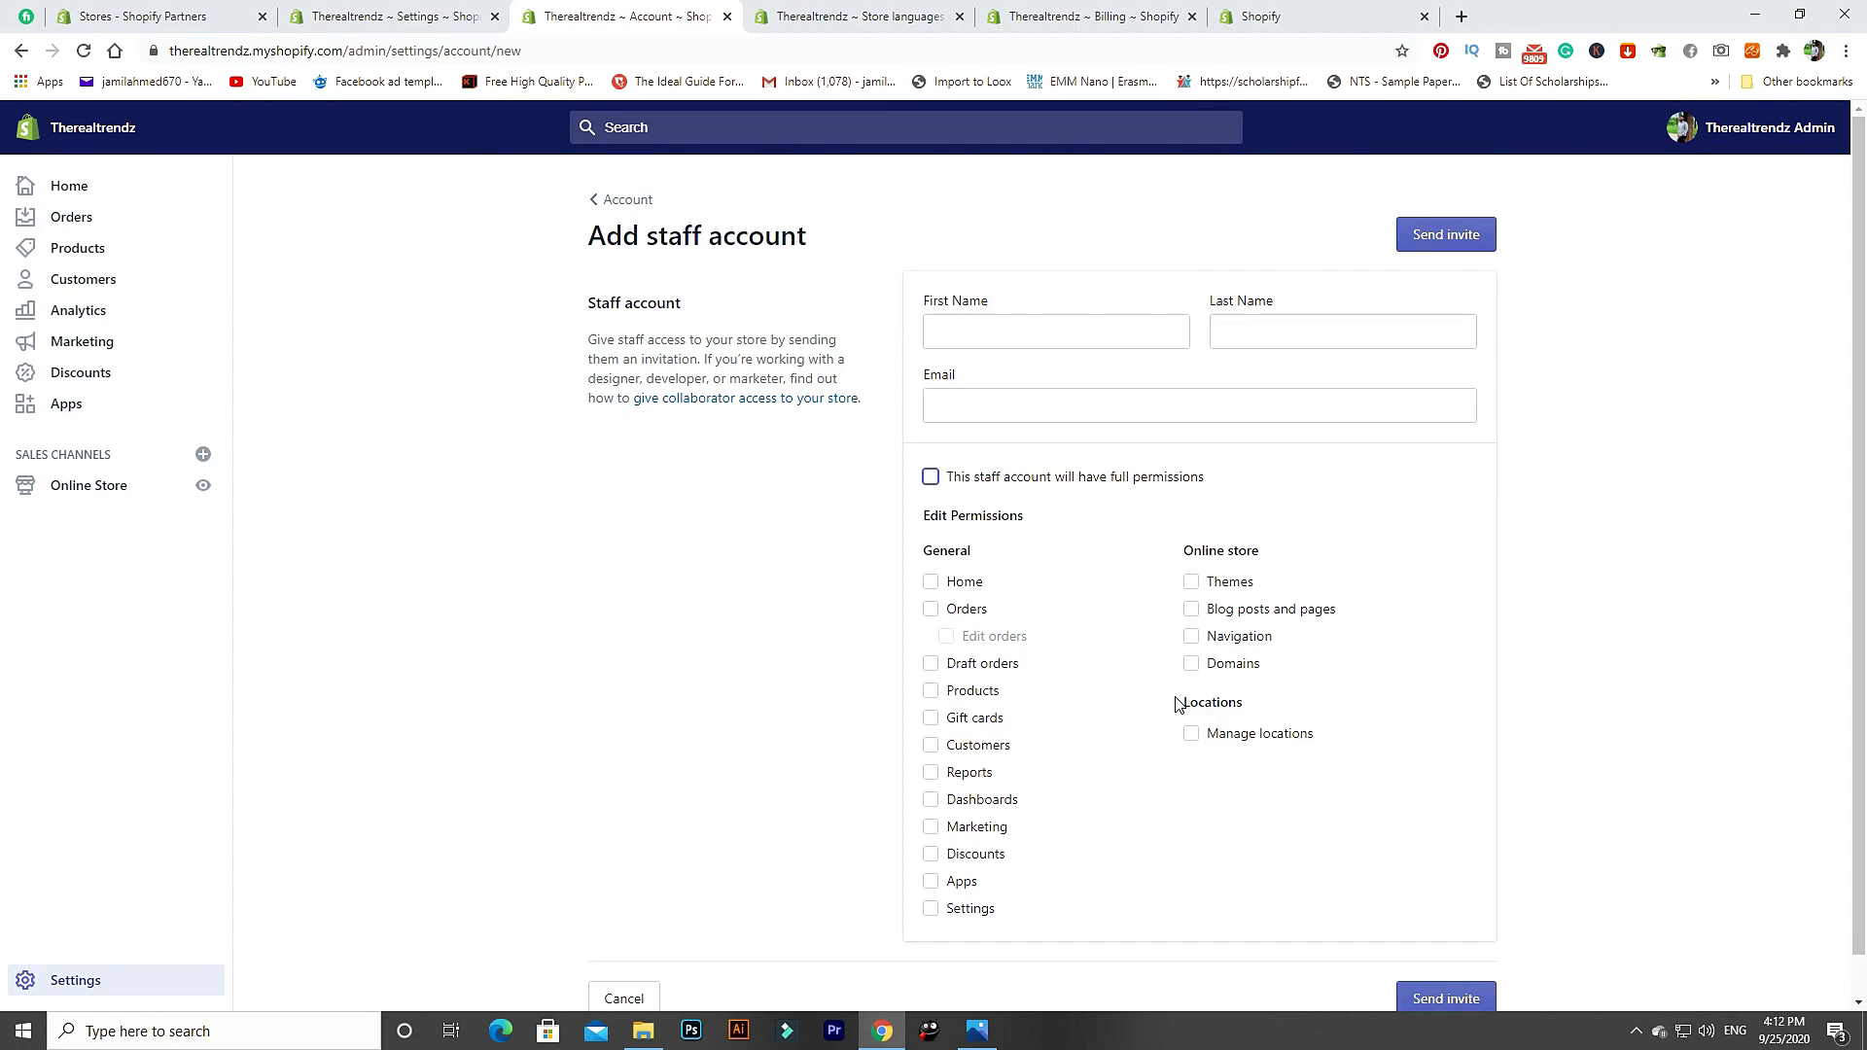
Grant the staff account permissions for Draft orders, Products, Dashboards, Marketing, Discounts, Apps, Settings and Themes.
{"action": "left_click", "coordinate": [931, 803]}
{"action": "left_click", "coordinate": [931, 885]}
{"action": "left_click", "coordinate": [931, 912]}
{"action": "left_click", "coordinate": [931, 912]}
{"action": "left_click", "coordinate": [931, 776]}
{"action": "left_click", "coordinate": [931, 772]}
{"action": "left_click", "coordinate": [930, 745]}
{"action": "left_click", "coordinate": [931, 800]}
{"action": "left_click", "coordinate": [931, 827]}
{"action": "left_click", "coordinate": [931, 854]}
{"action": "left_click", "coordinate": [931, 883]}
{"action": "left_click", "coordinate": [930, 908]}
{"action": "left_click", "coordinate": [929, 694]}
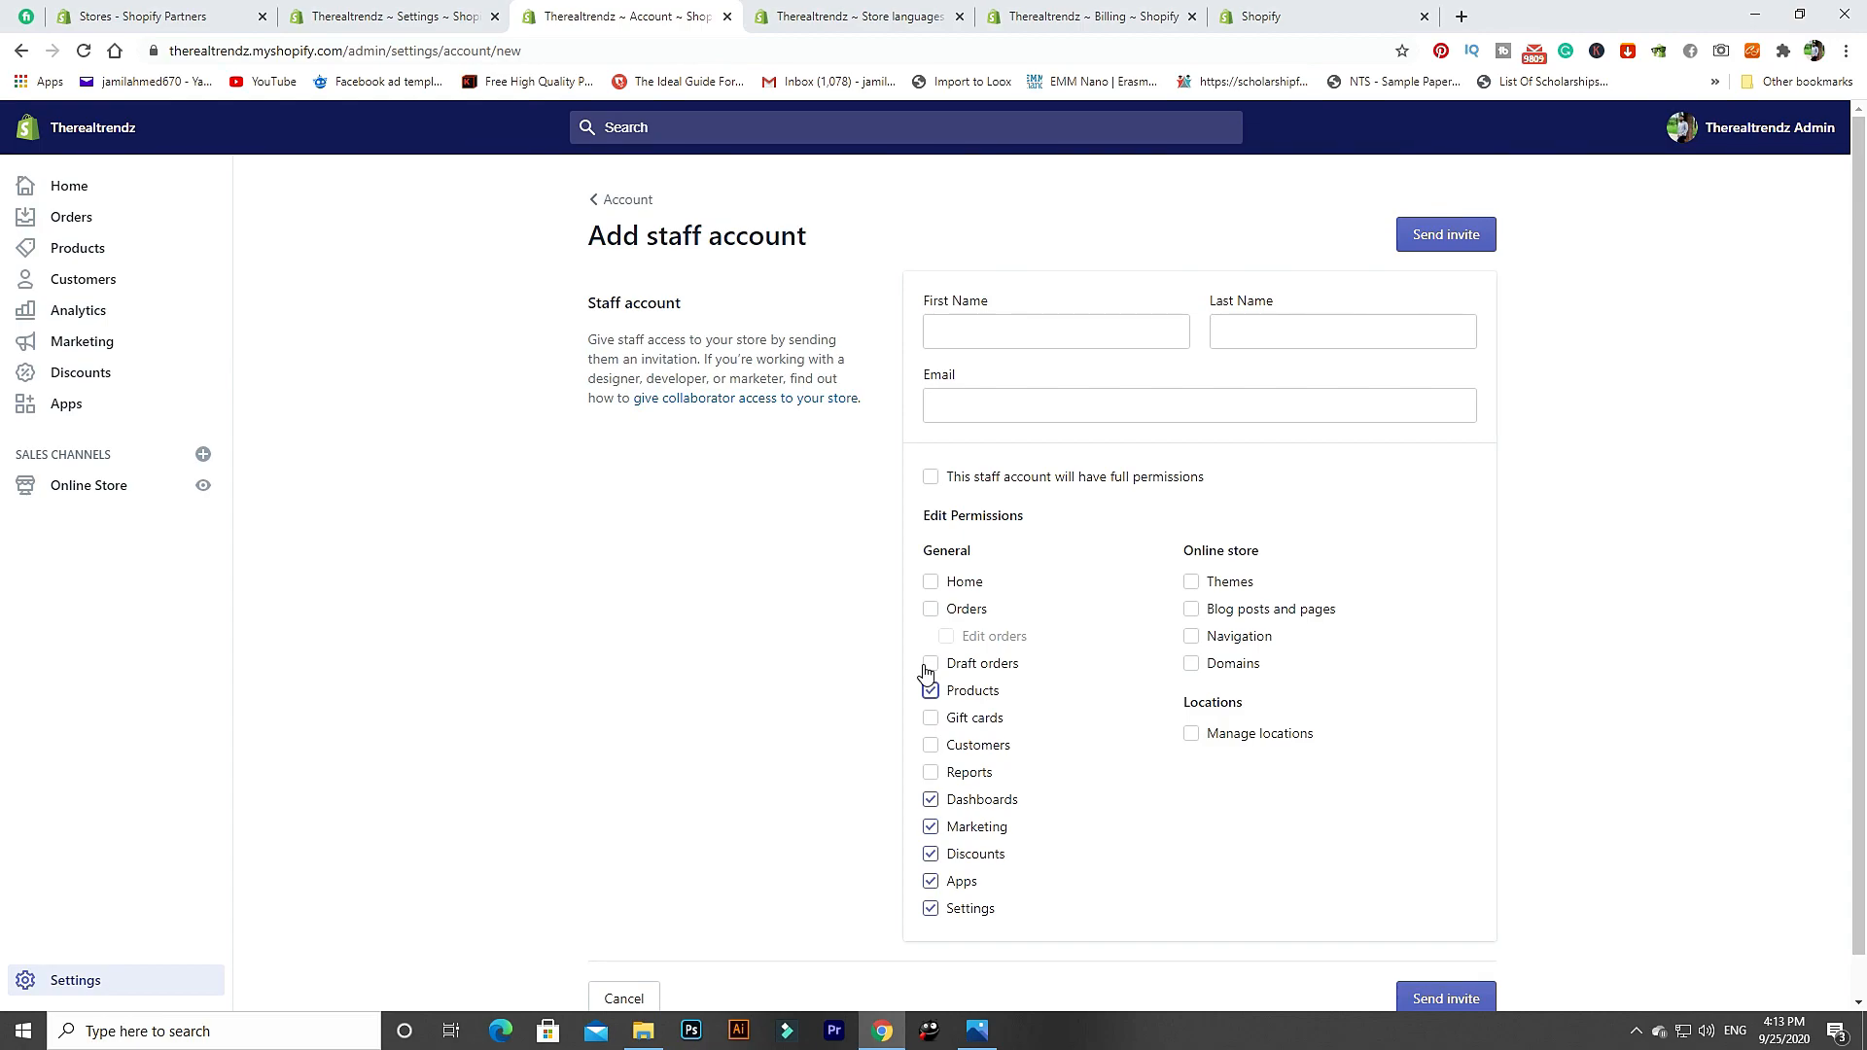
{"action": "left_click", "coordinate": [929, 665]}
{"action": "left_click", "coordinate": [1193, 583]}
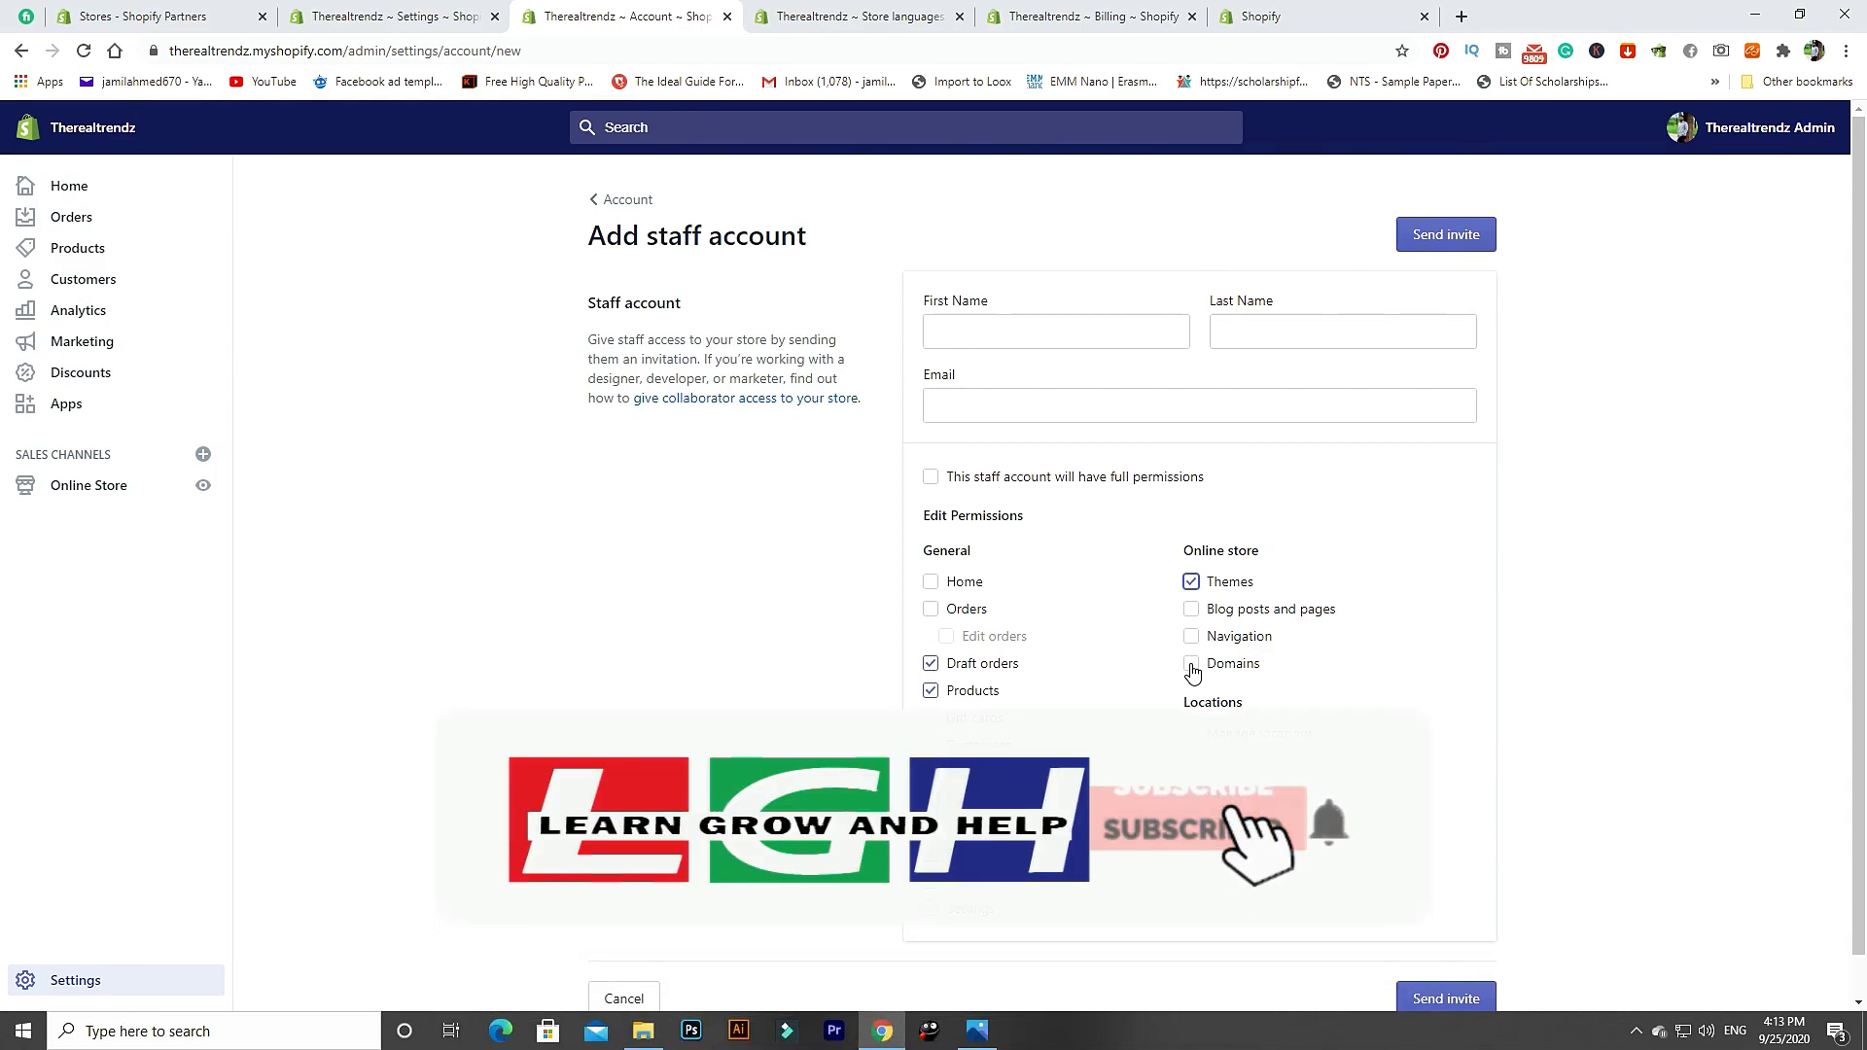
Turn full permissions on and off again, and leave the staff account form without sending an invite.
{"action": "left_click", "coordinate": [931, 478]}
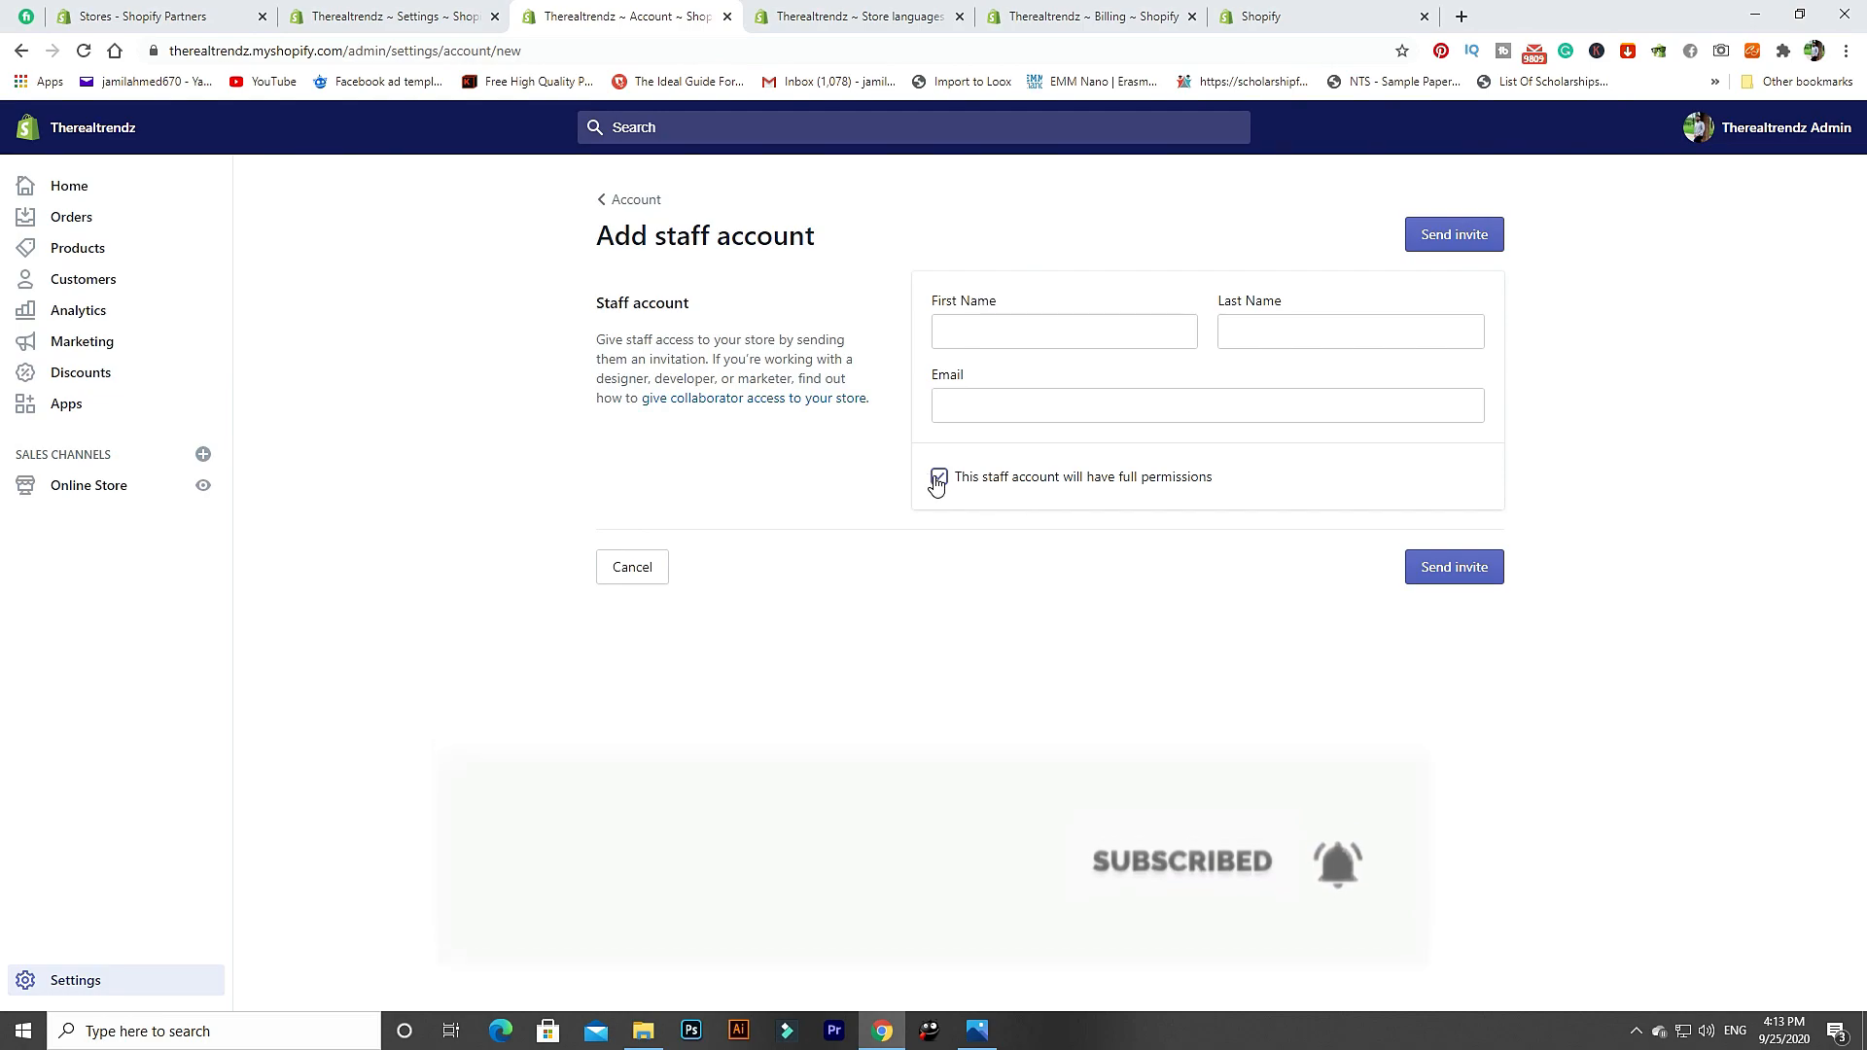
{"action": "left_click", "coordinate": [931, 478]}
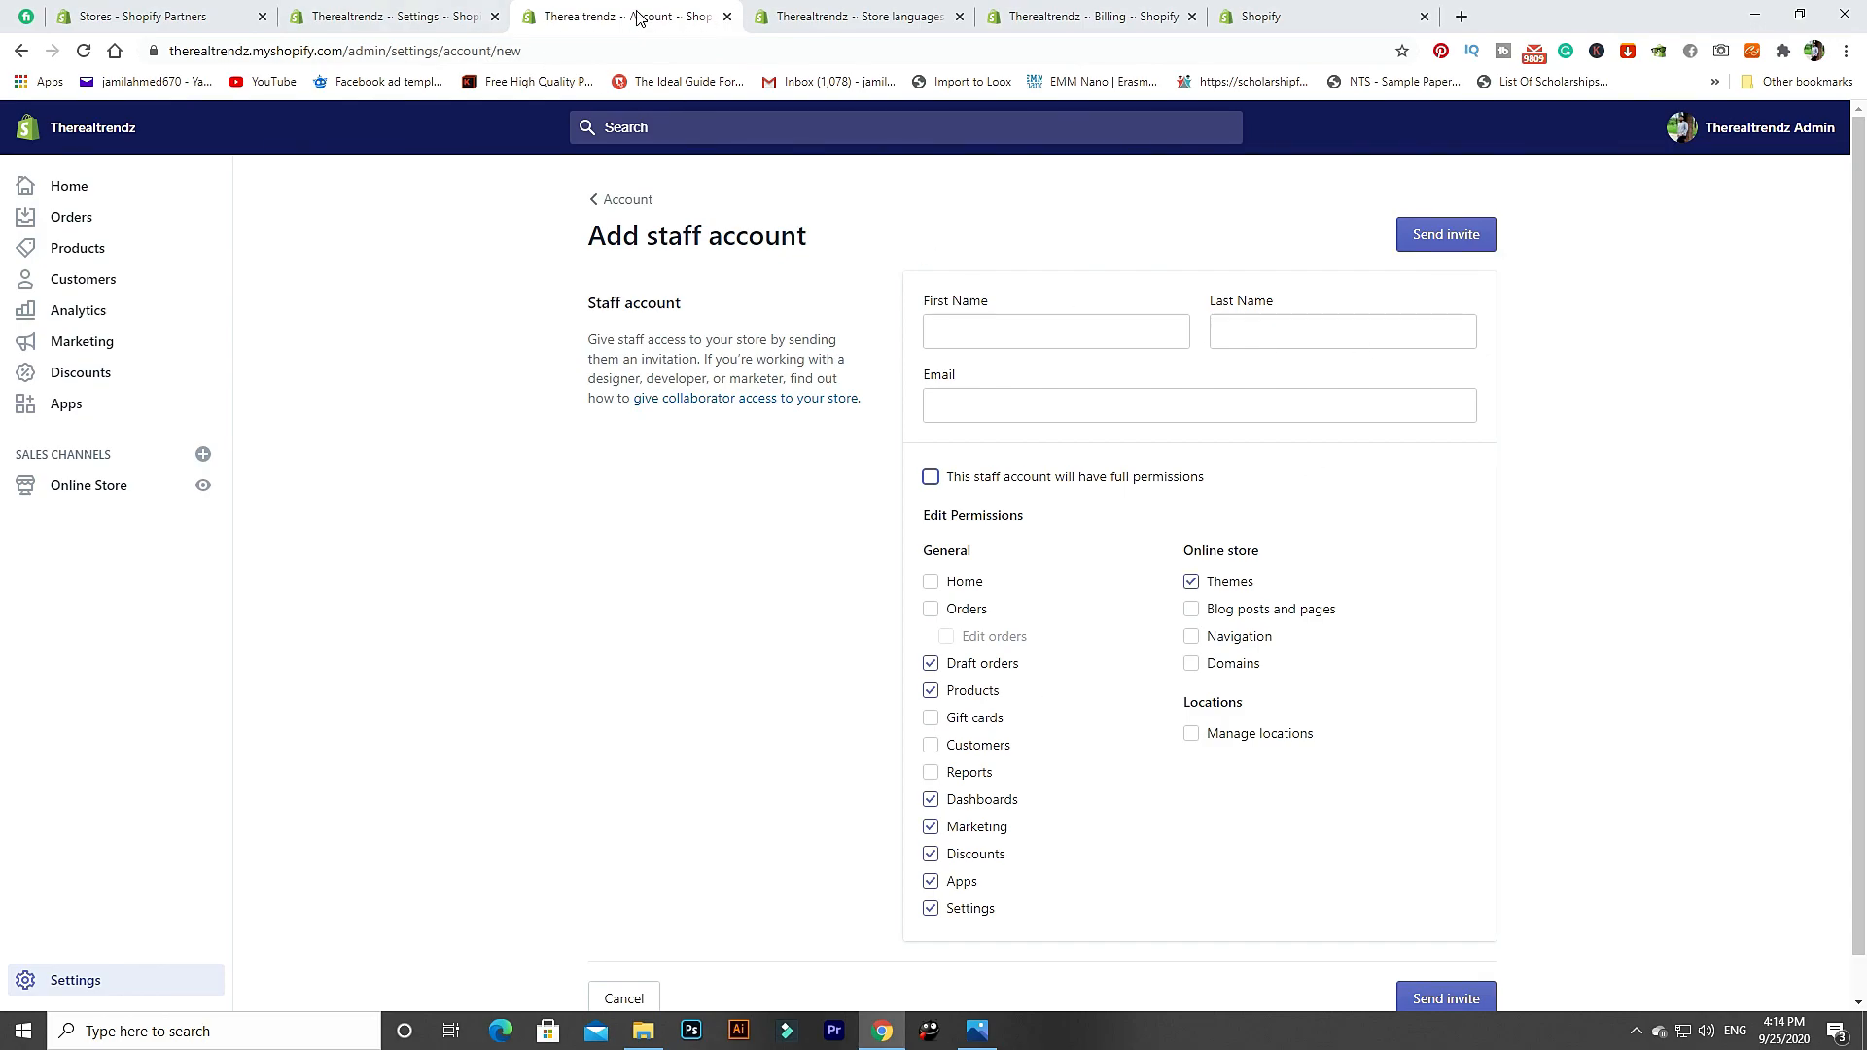
{"action": "left_click", "coordinate": [398, 15]}
{"action": "left_click", "coordinate": [627, 15]}
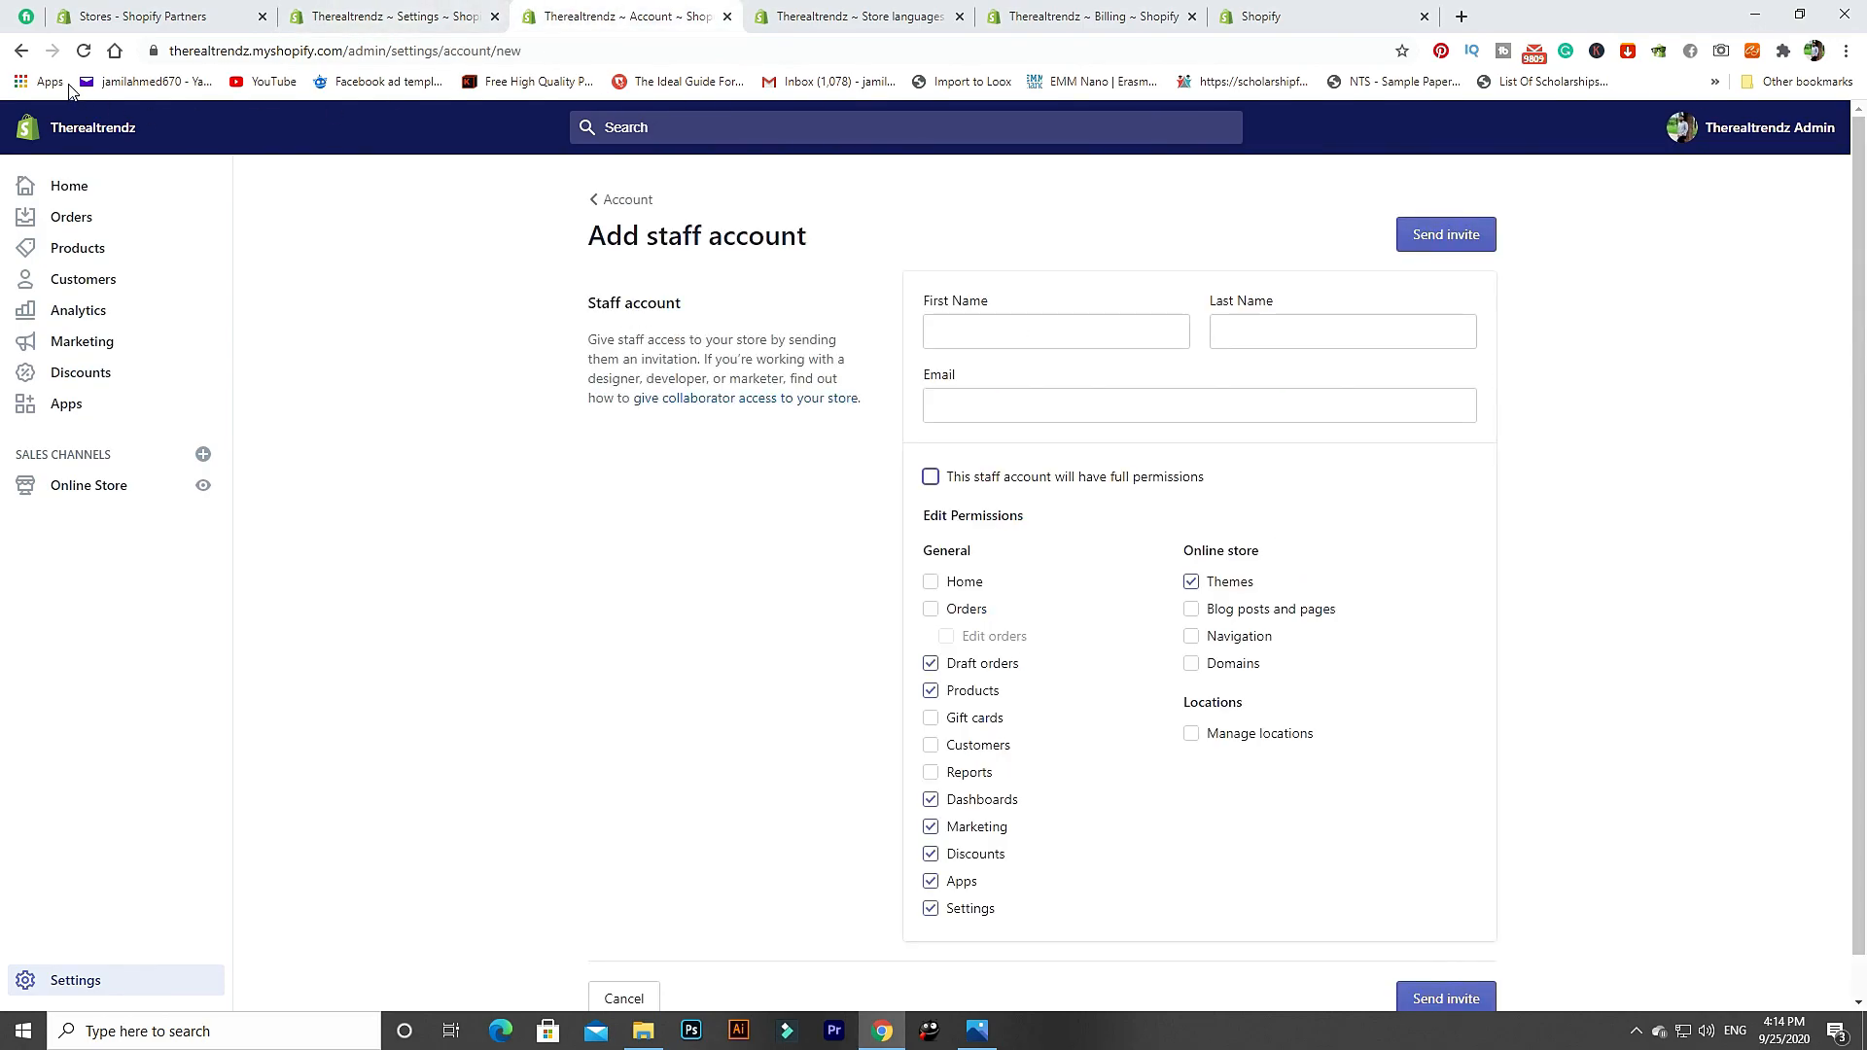
{"action": "left_click", "coordinate": [20, 52]}
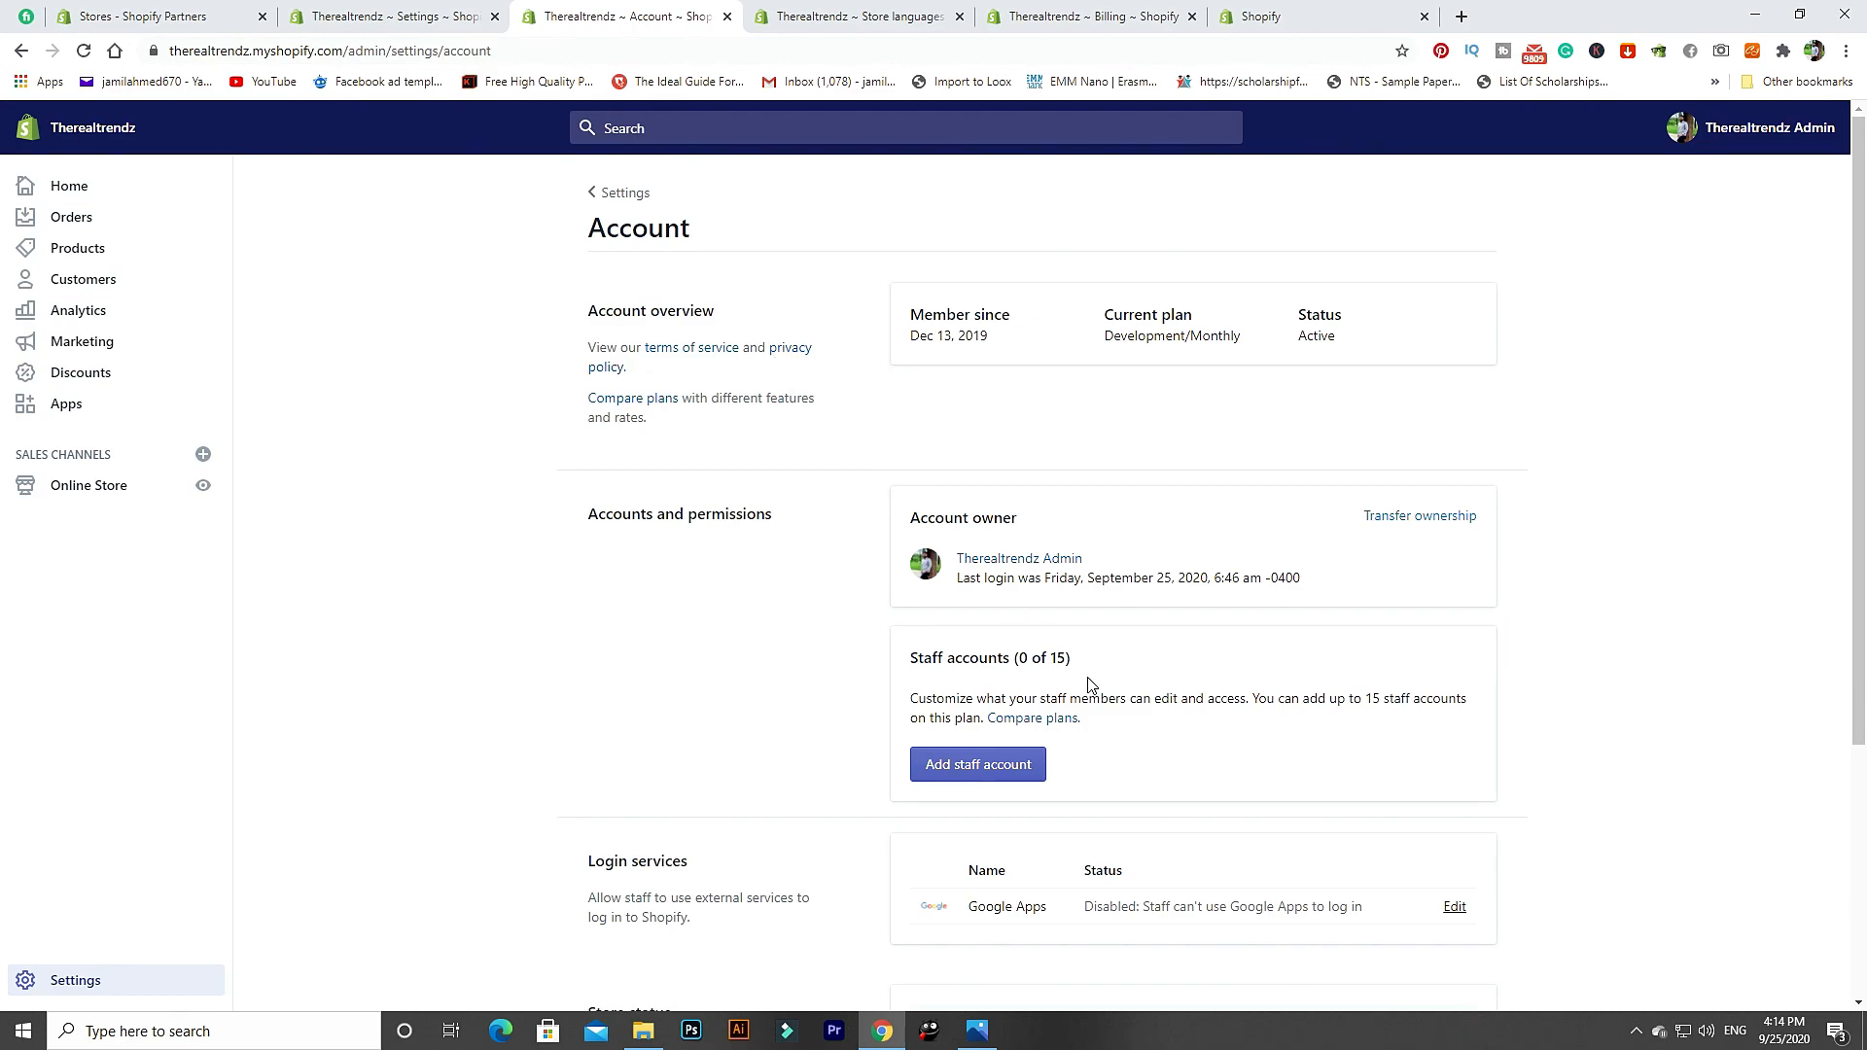
Review the login services and store status options in the Account settings and close that page.
{"action": "scroll", "coordinate": [1003, 666], "scroll_direction": "down", "scroll_amount": 2}
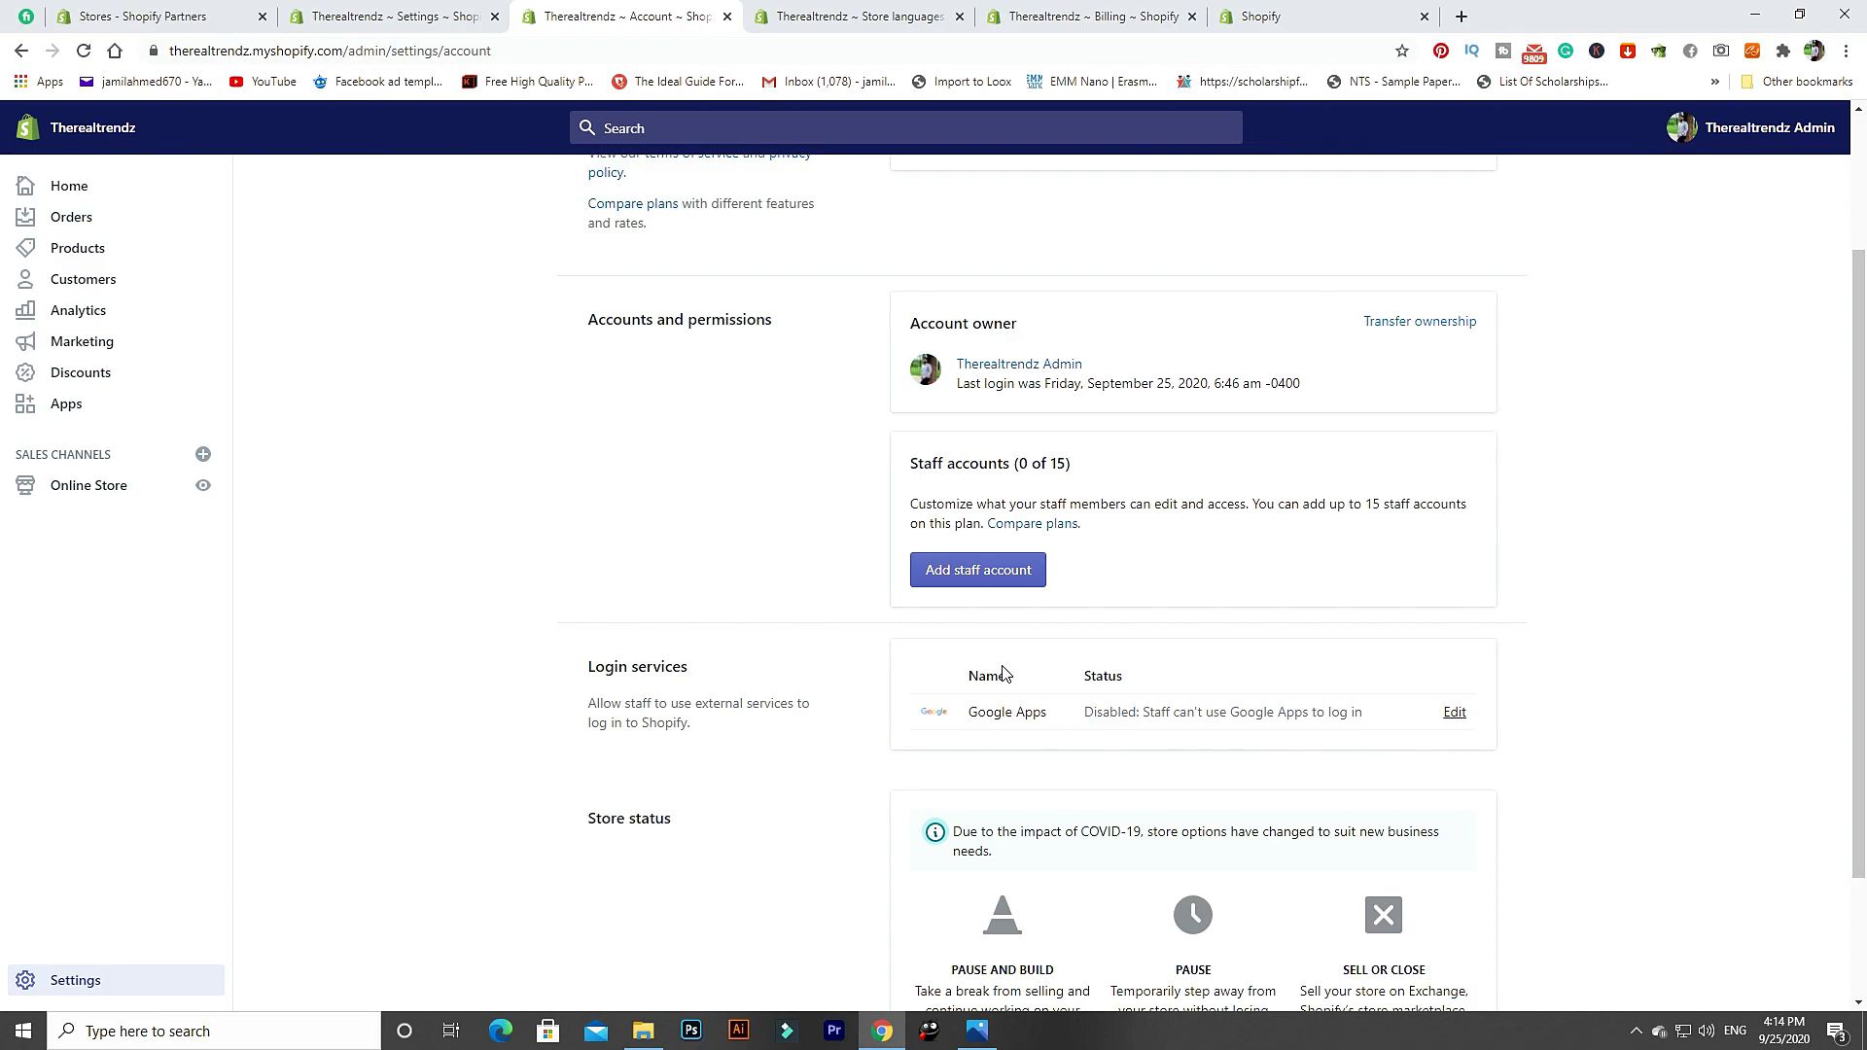
{"action": "scroll", "coordinate": [1006, 673], "scroll_direction": "down", "scroll_amount": 2}
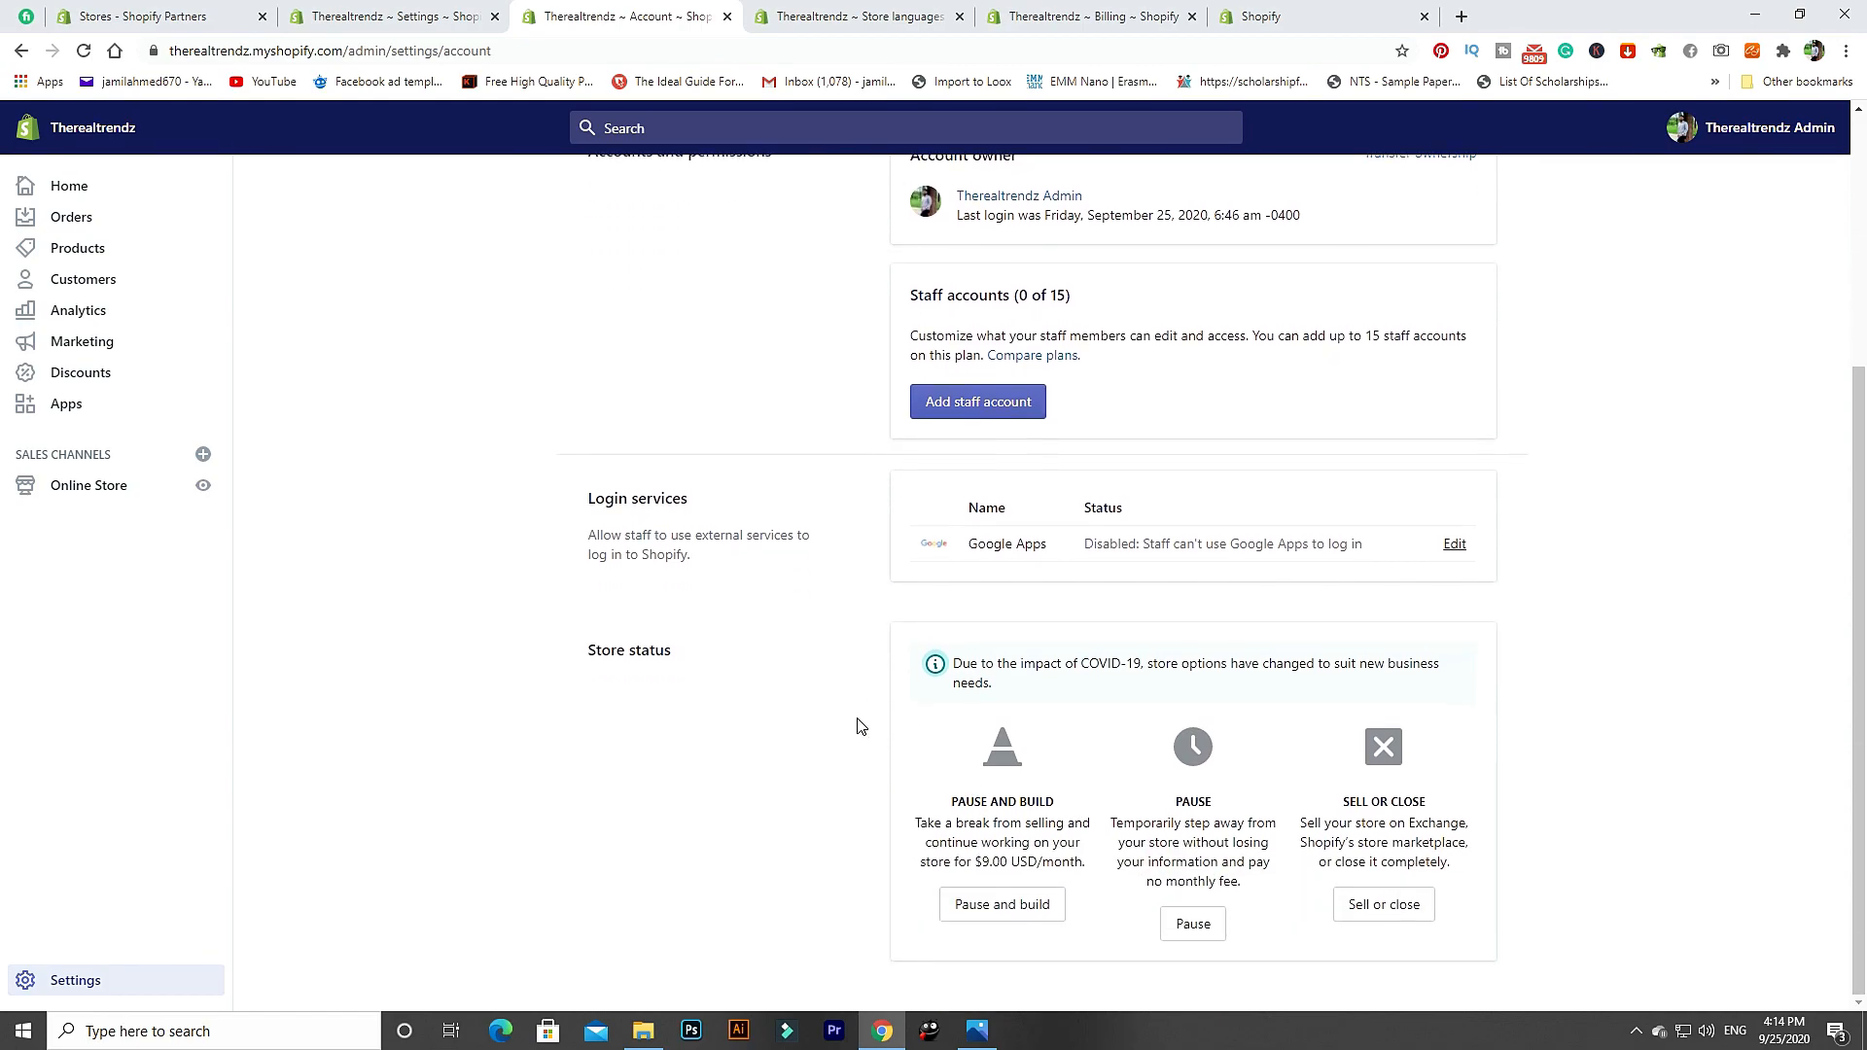
{"action": "left_click", "coordinate": [757, 9]}
{"action": "left_click", "coordinate": [716, 17]}
{"action": "left_click", "coordinate": [726, 16]}
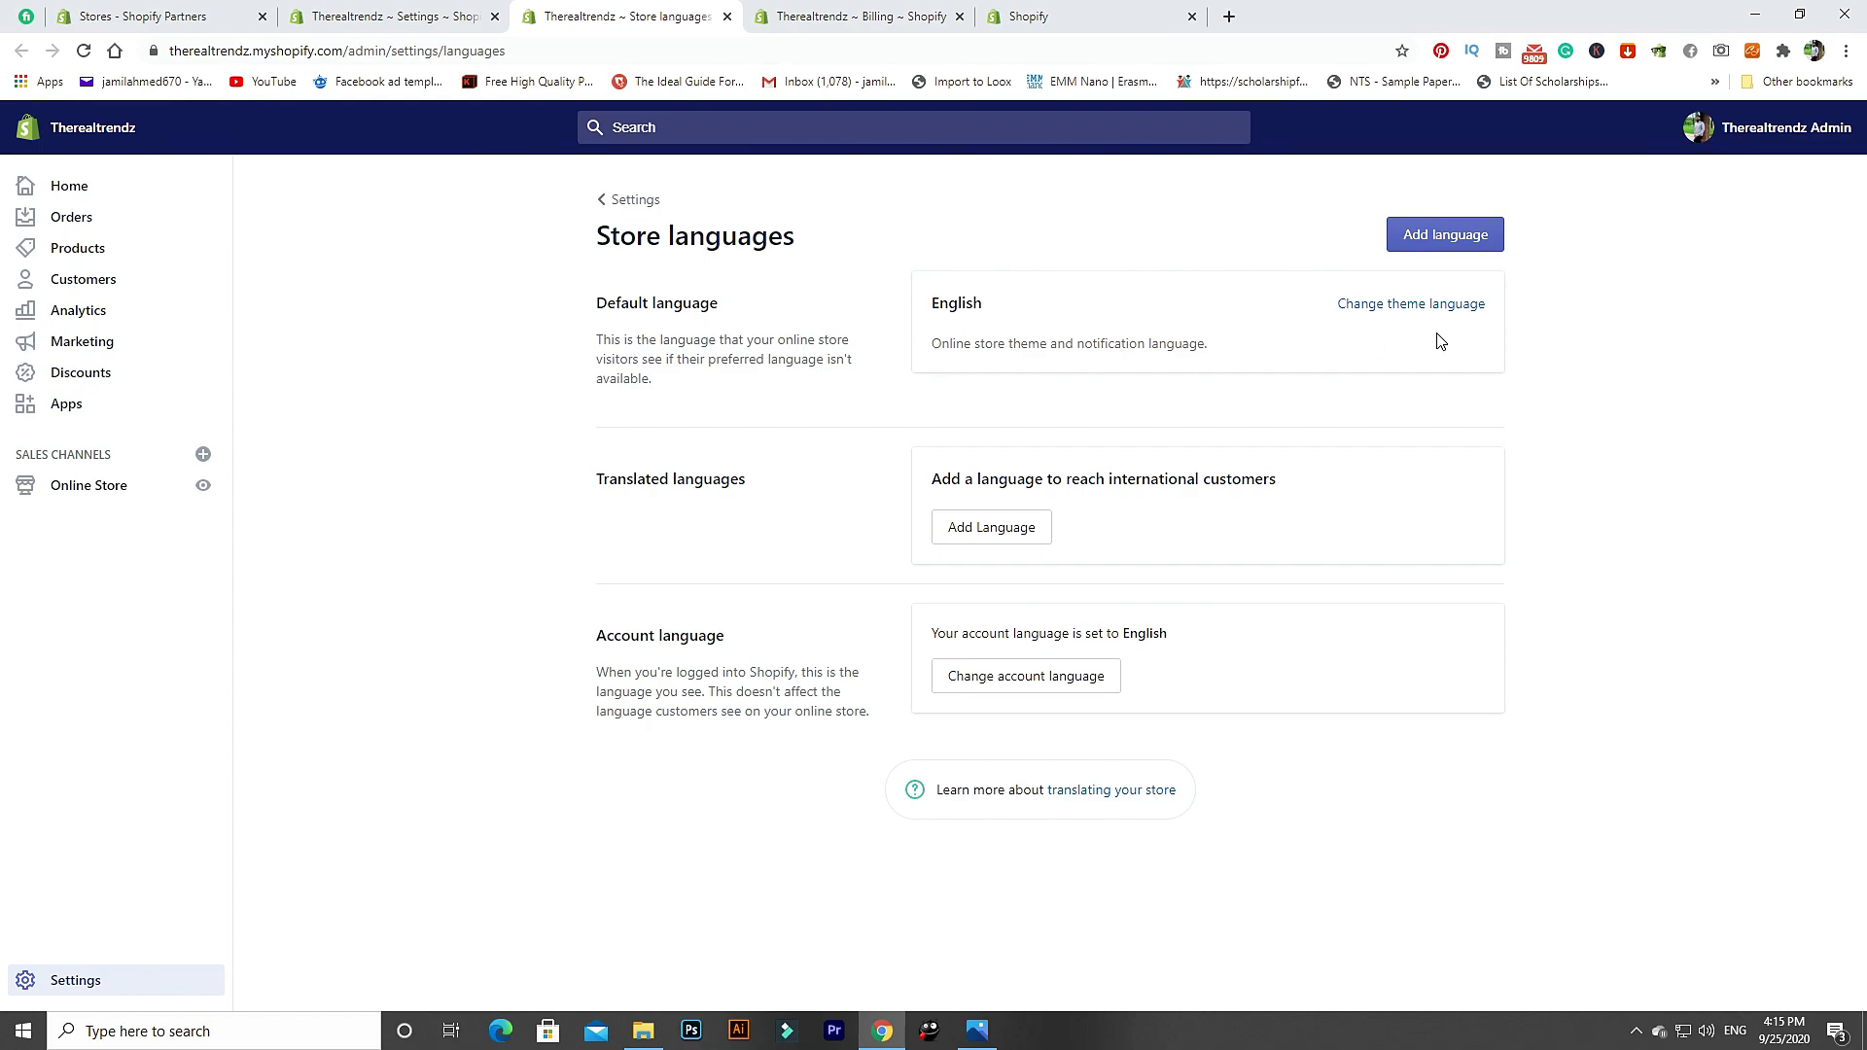
Save English as the theme language from the Store languages settings and go back from the translations page.
{"action": "left_click", "coordinate": [1403, 304]}
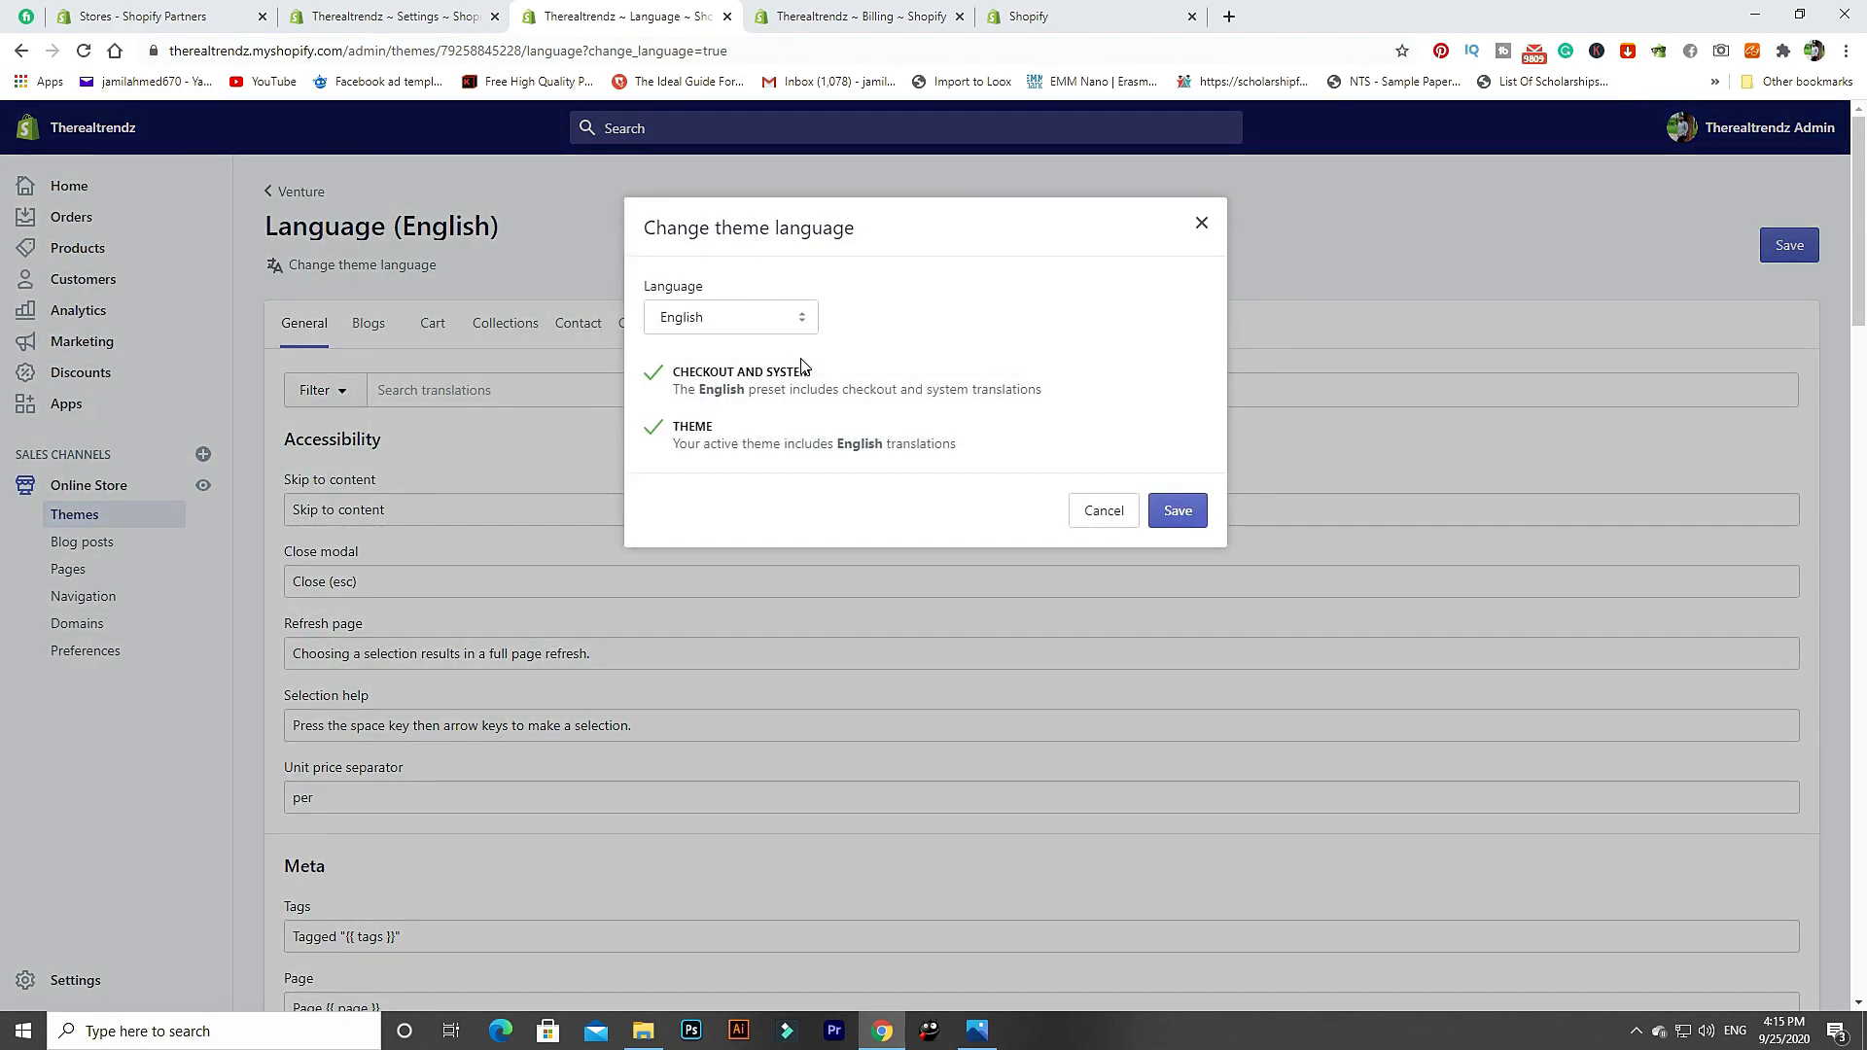
{"action": "left_click", "coordinate": [1177, 512]}
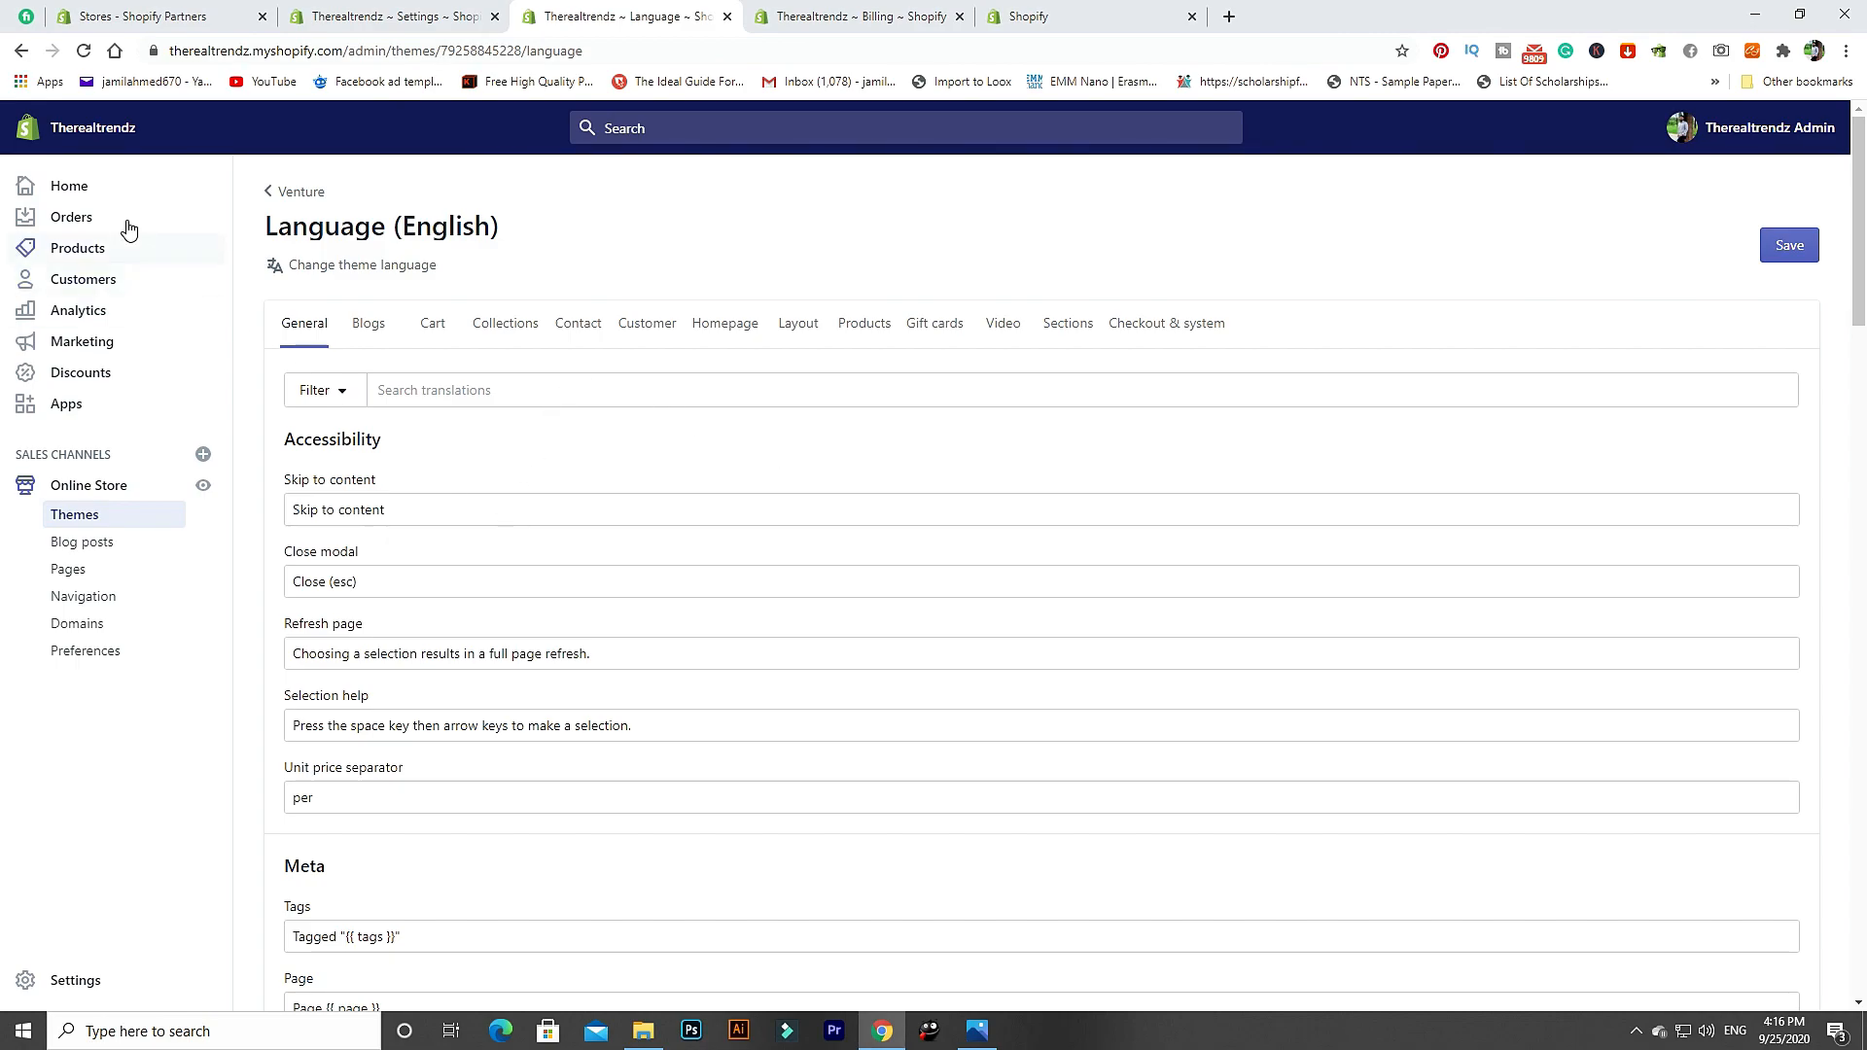
{"action": "left_click", "coordinate": [22, 51]}
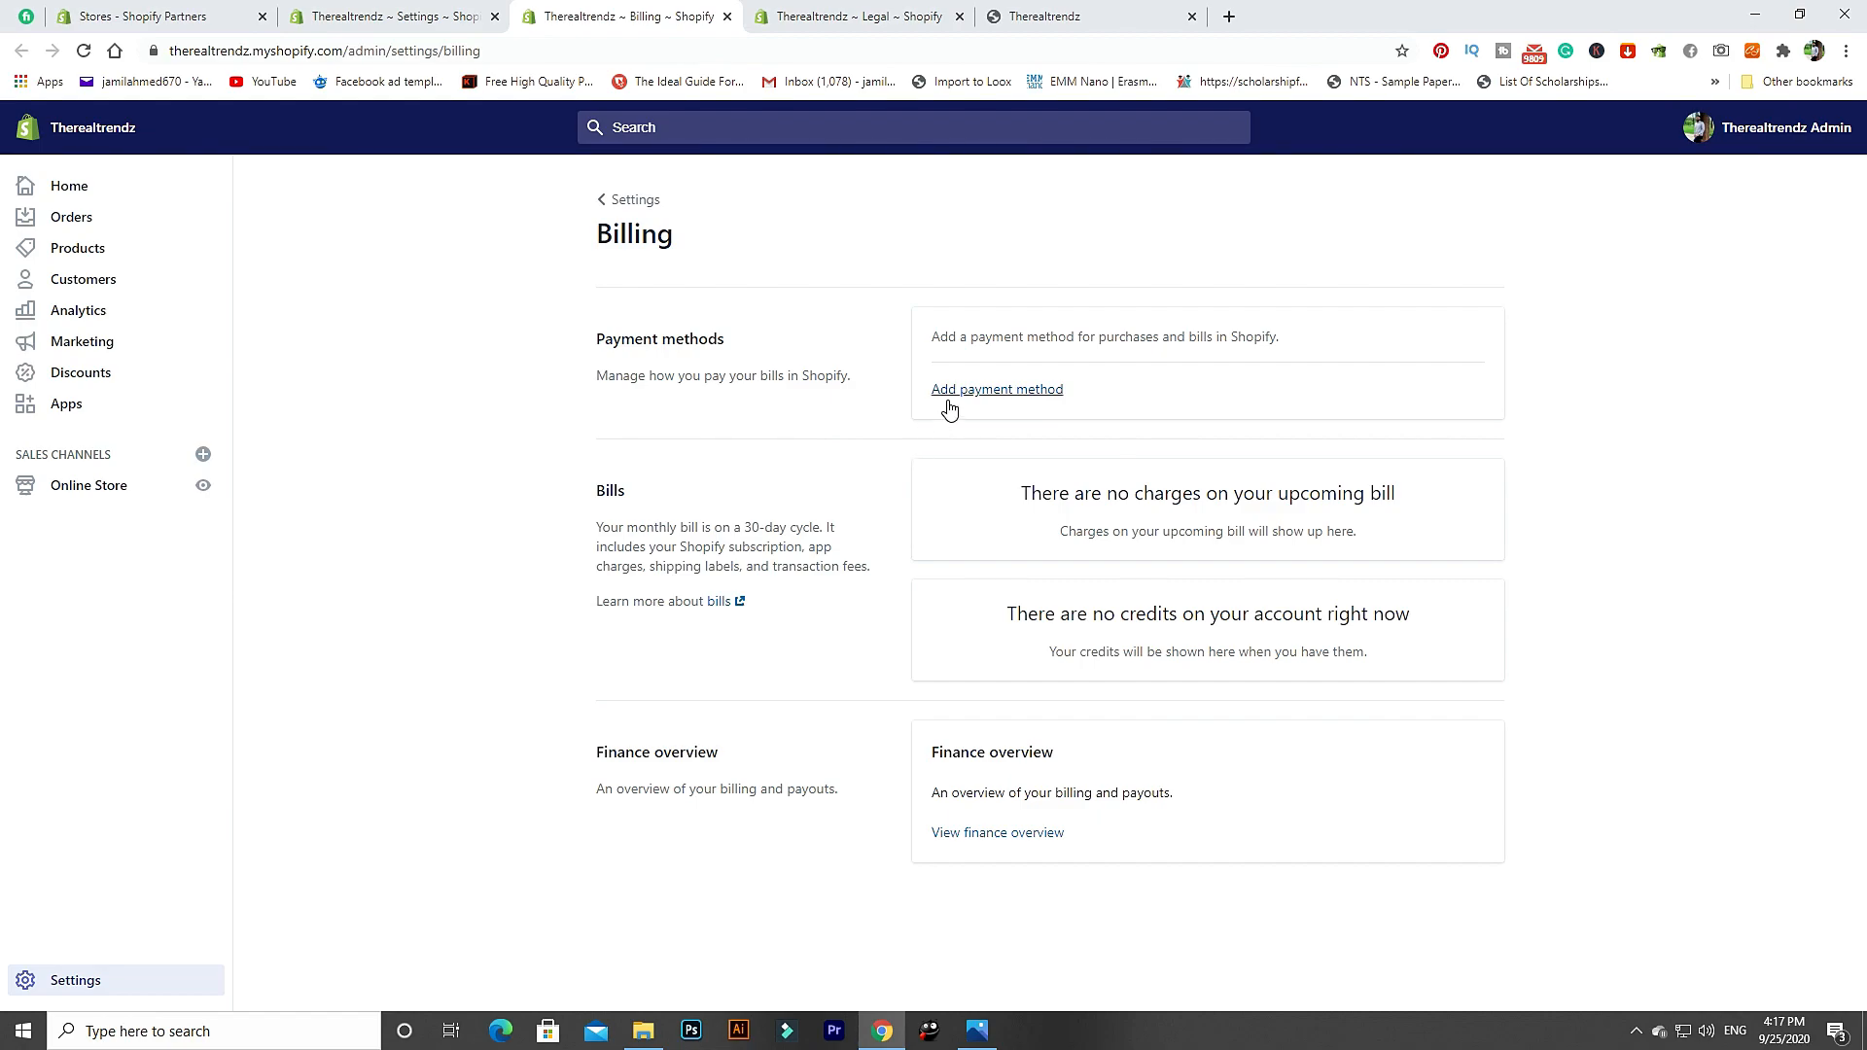
Close the Billing settings and fill in the refund policy on the Legal page from its template.
{"action": "left_click", "coordinate": [727, 17]}
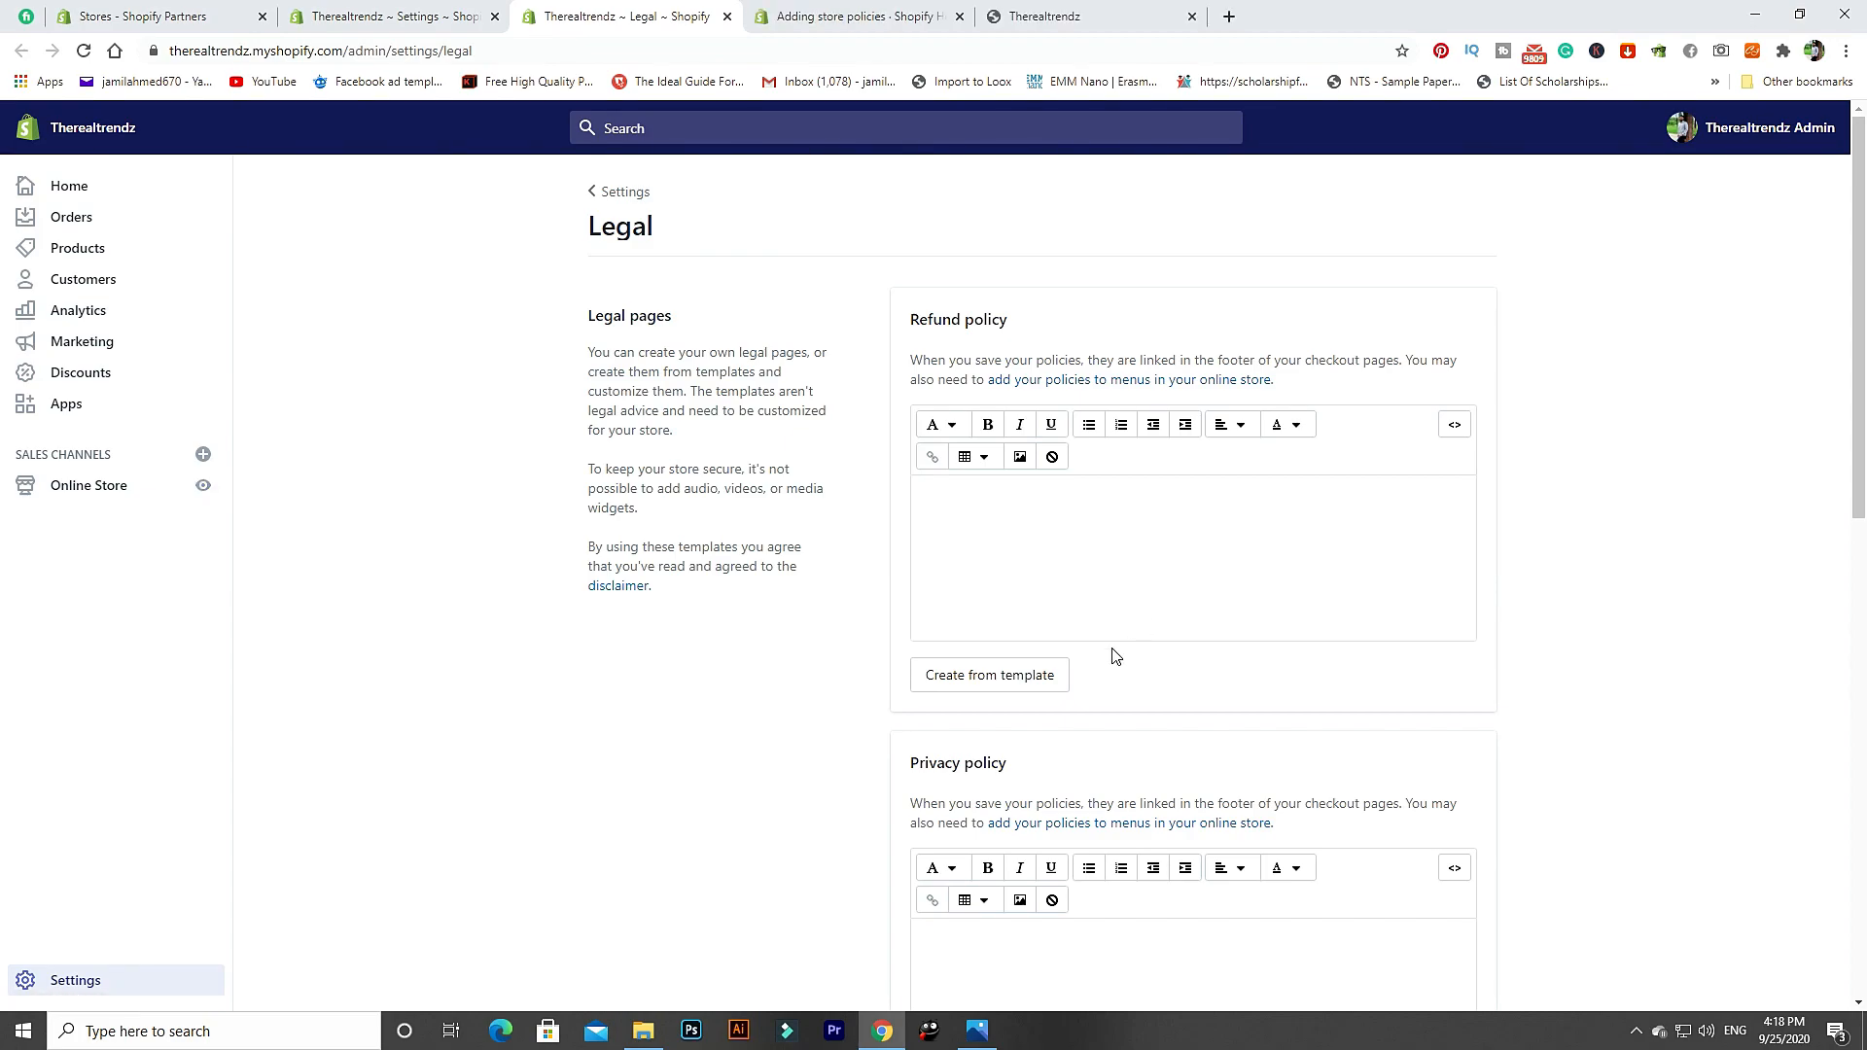
{"action": "left_click", "coordinate": [1038, 675]}
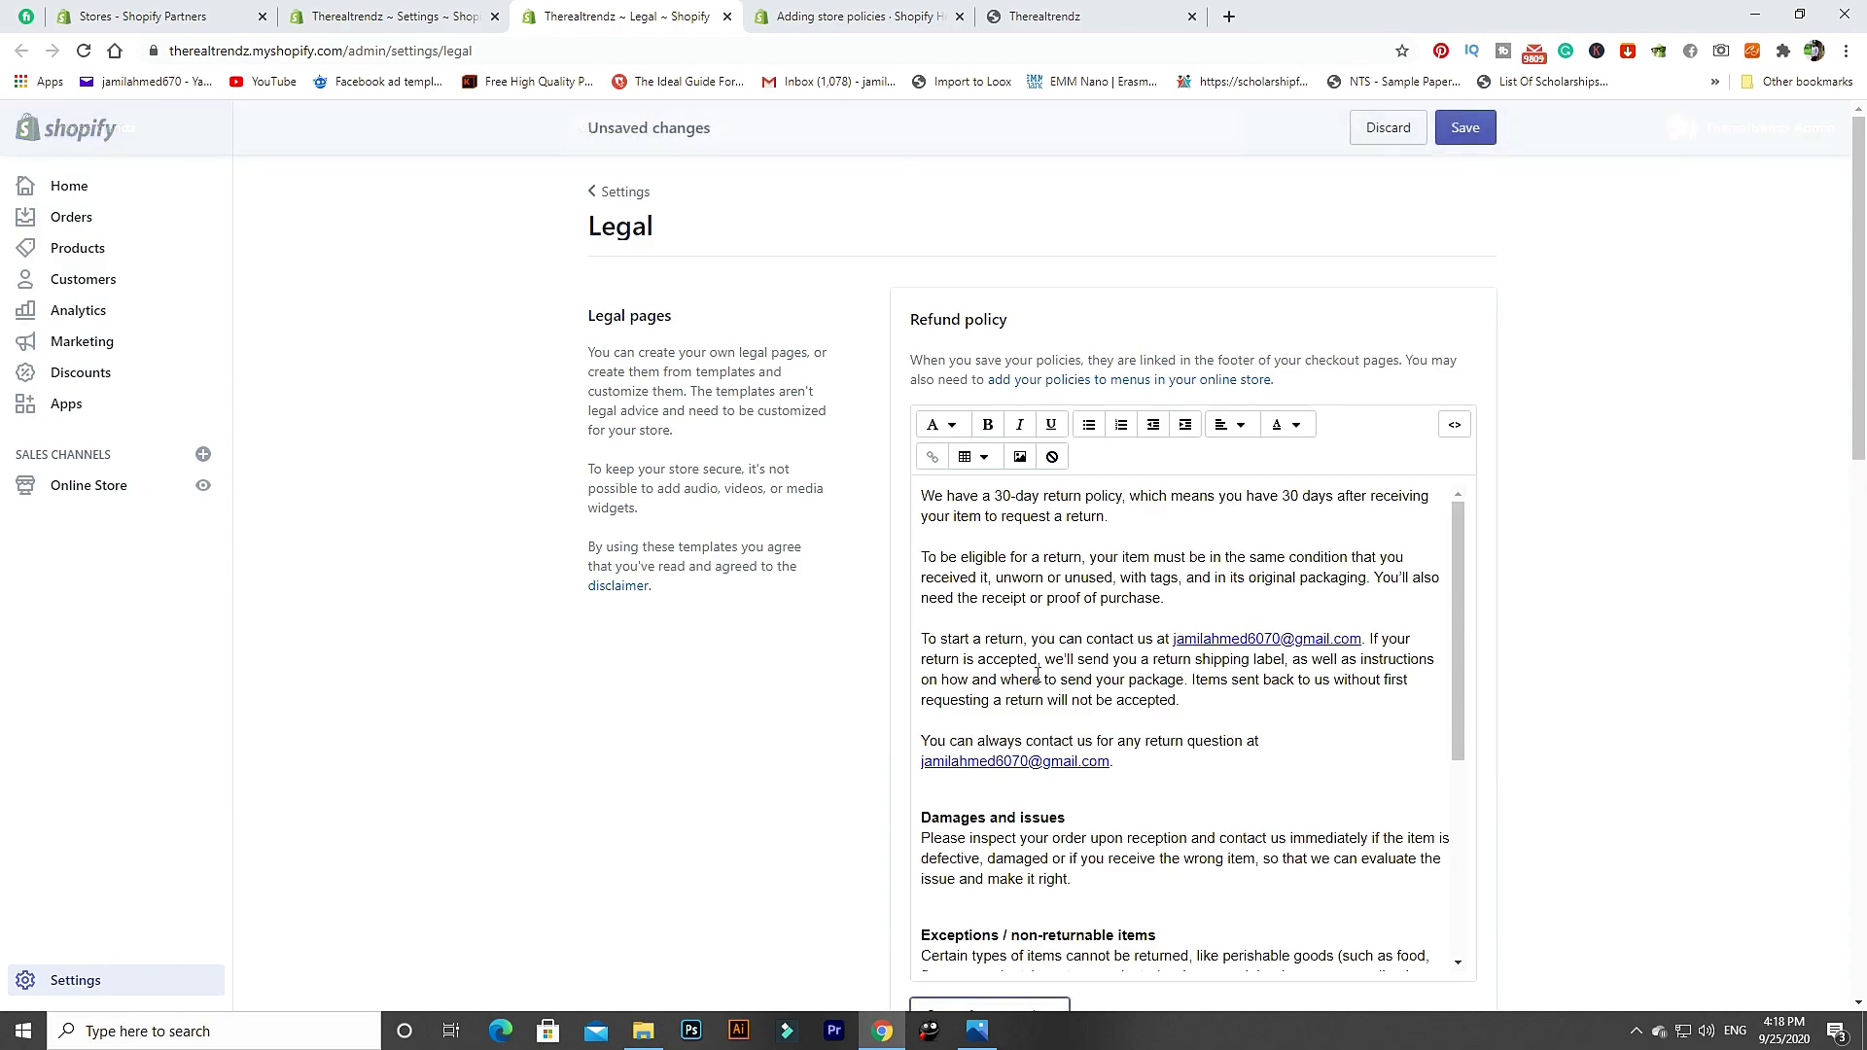
{"action": "scroll", "coordinate": [1083, 739], "scroll_direction": "down", "scroll_amount": 2}
{"action": "scroll", "coordinate": [1083, 747], "scroll_direction": "up", "scroll_amount": 2}
{"action": "scroll", "coordinate": [1083, 747], "scroll_direction": "down", "scroll_amount": 8}
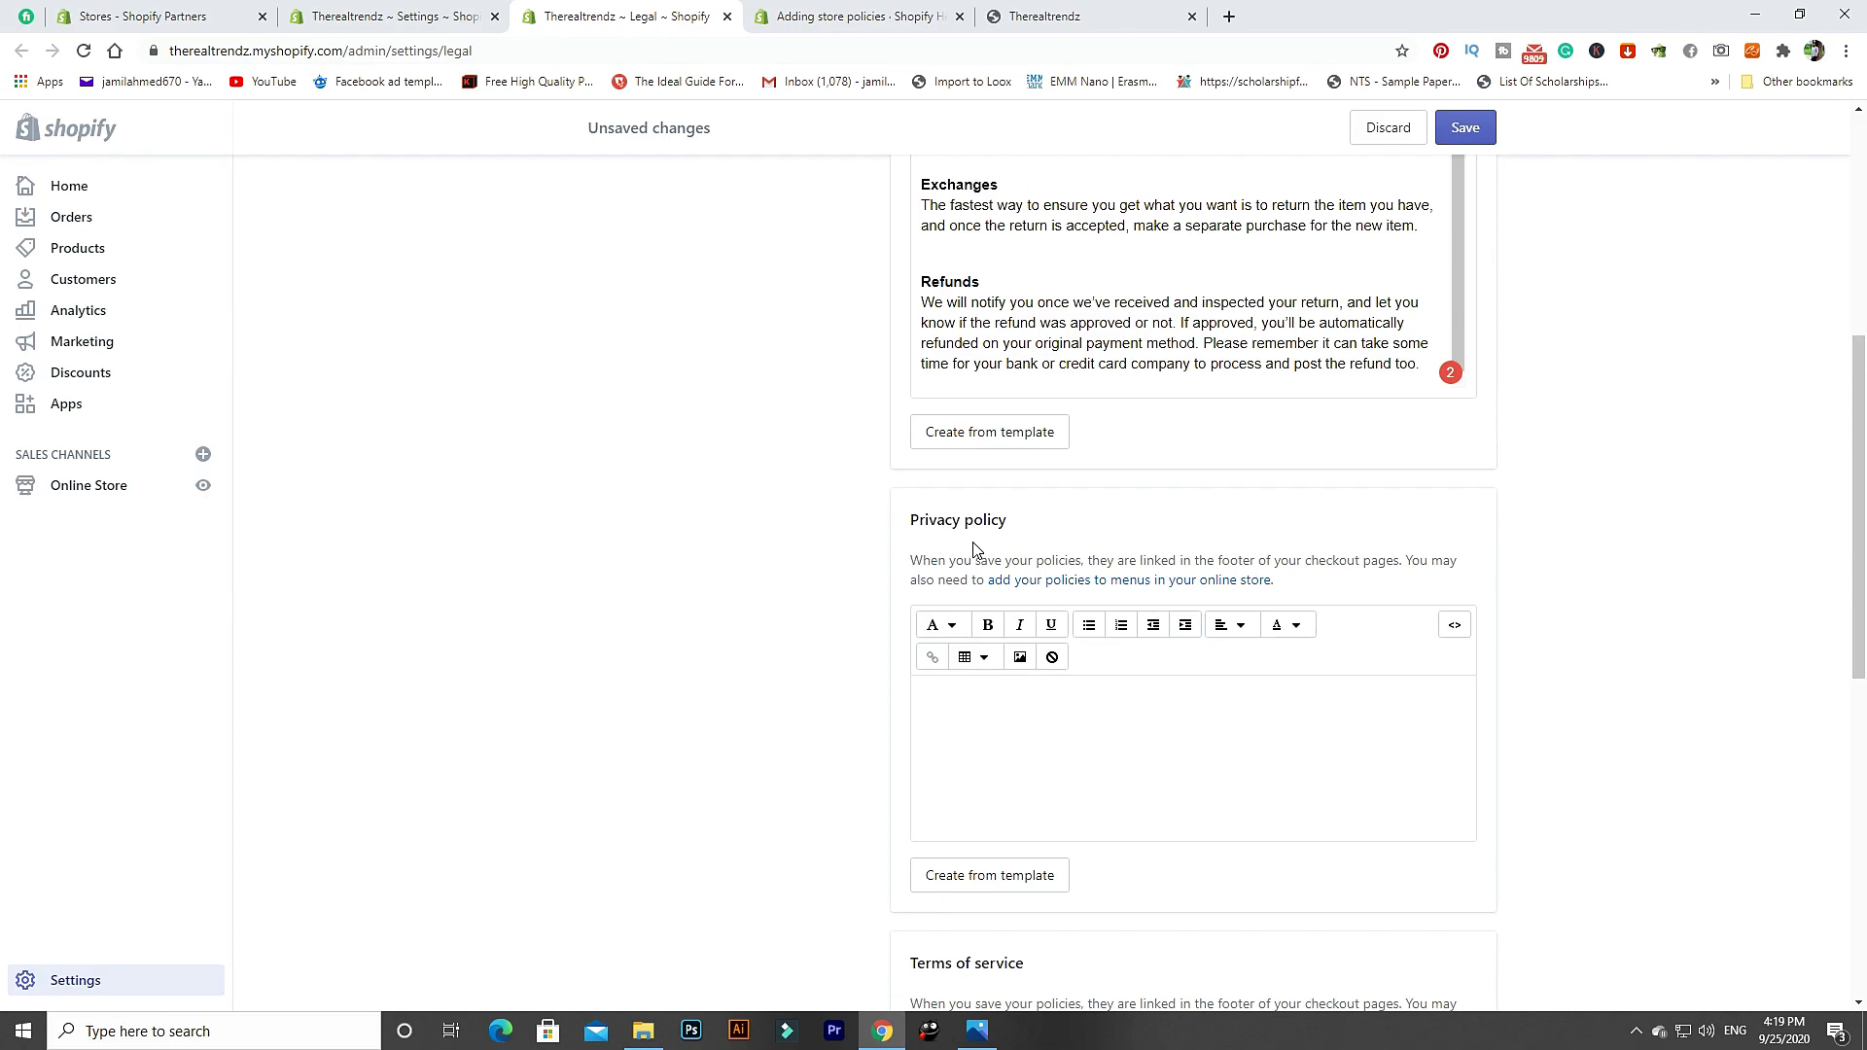
Fill in the privacy policy from its template and look through the generated text.
{"action": "left_click", "coordinate": [1009, 876]}
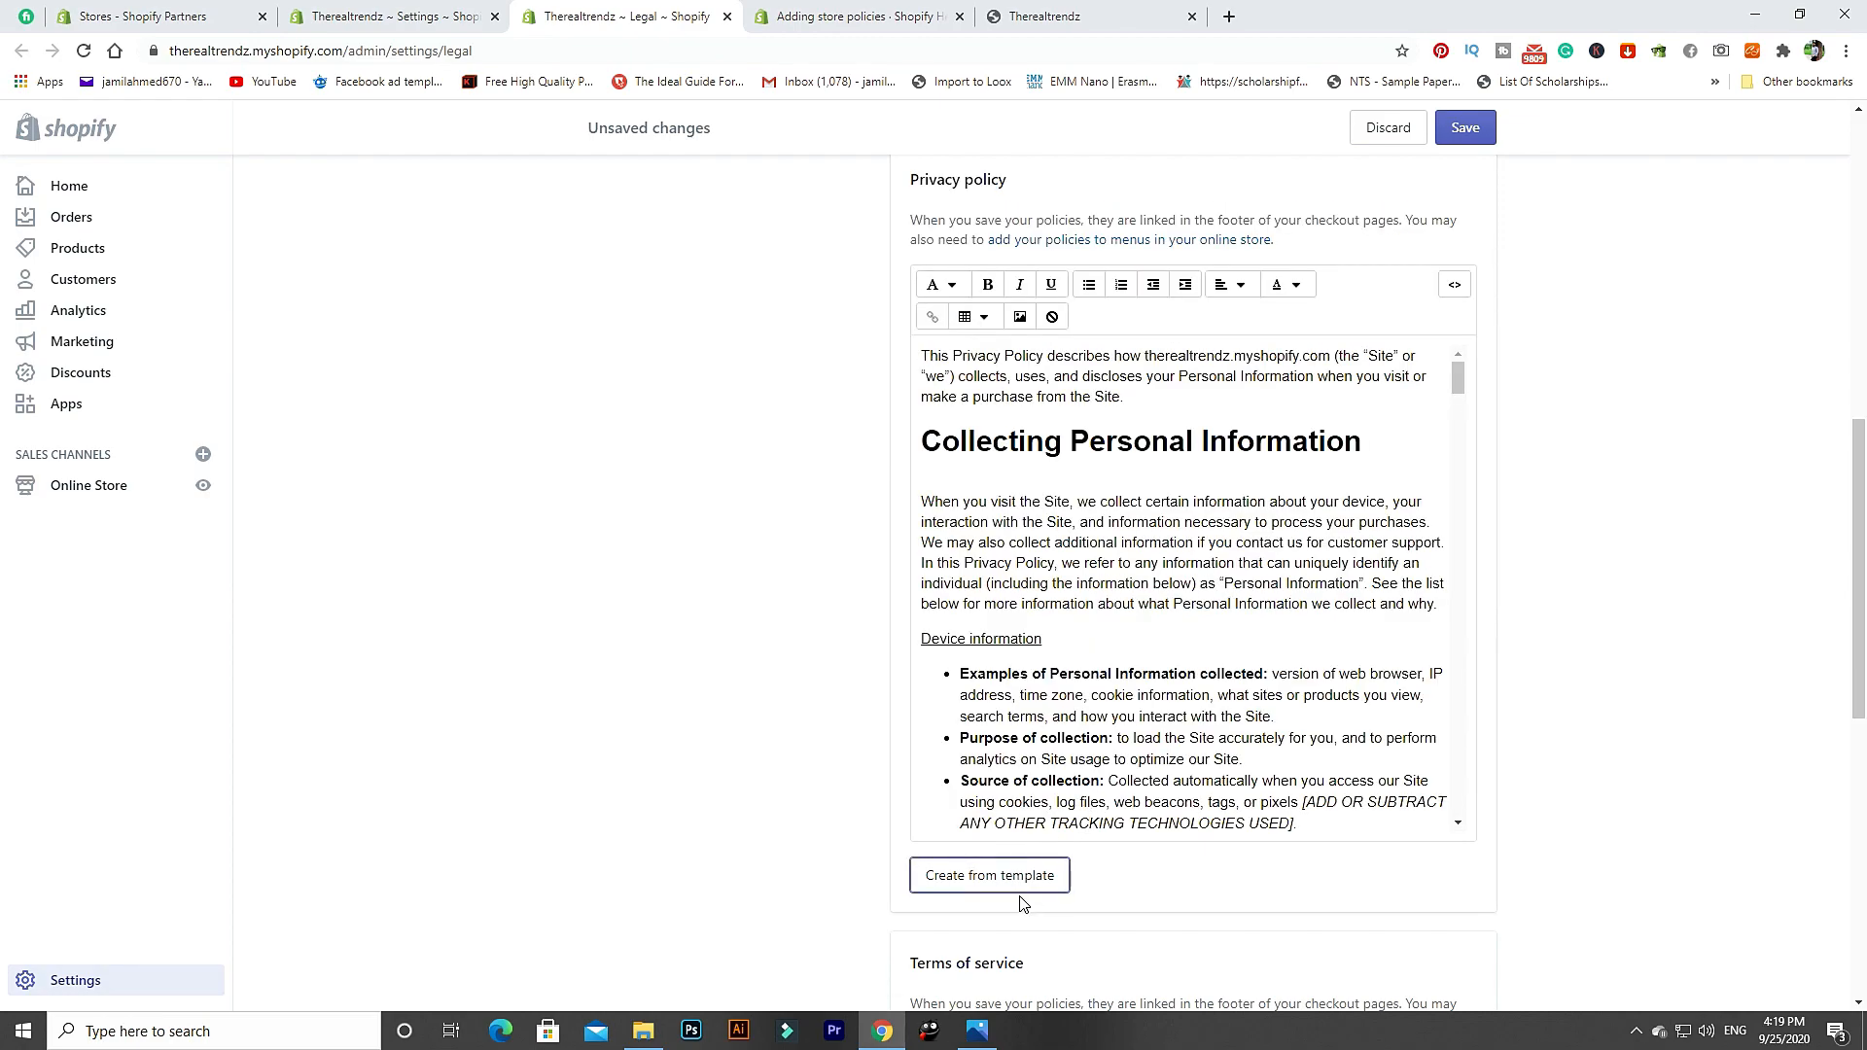
{"action": "scroll", "coordinate": [1339, 553], "scroll_direction": "down", "scroll_amount": 5}
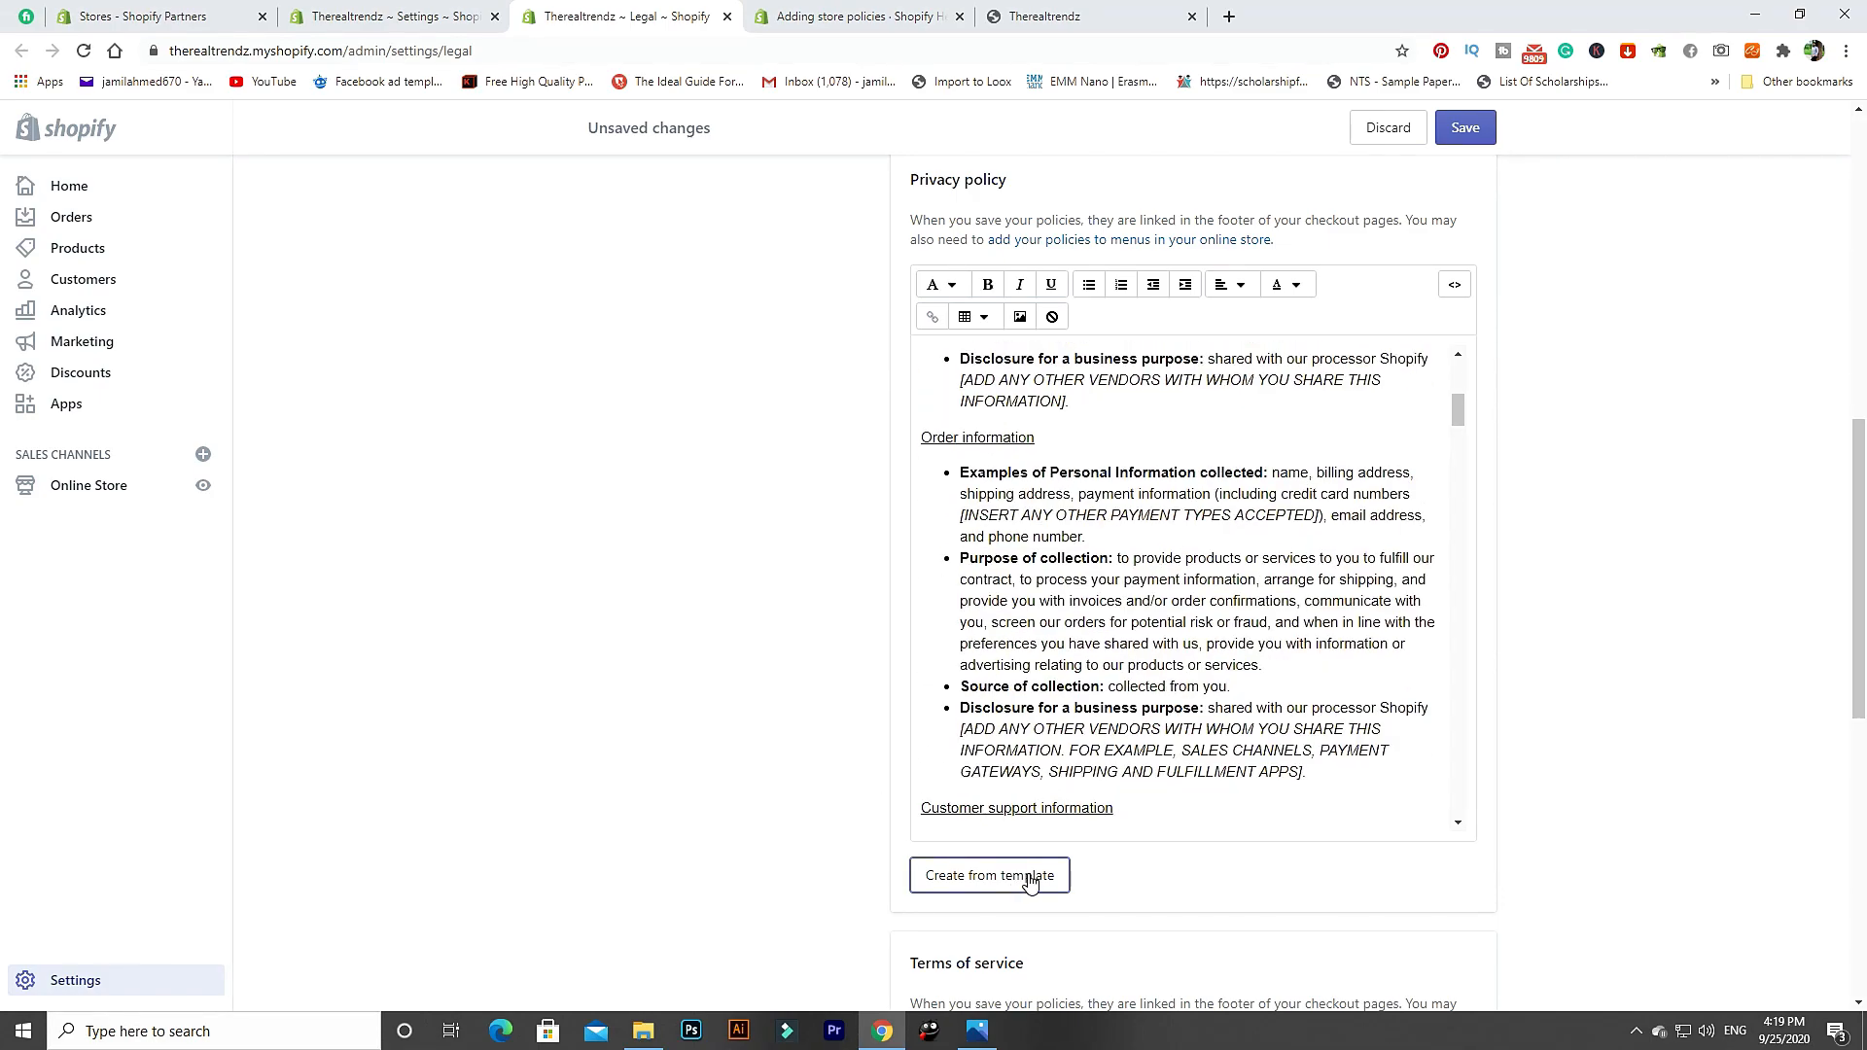
{"action": "scroll", "coordinate": [803, 741], "scroll_direction": "down", "scroll_amount": 1}
Fill in the terms of service from its template and place the cursor in the empty shipping policy.
{"action": "scroll", "coordinate": [803, 741], "scroll_direction": "down", "scroll_amount": 6}
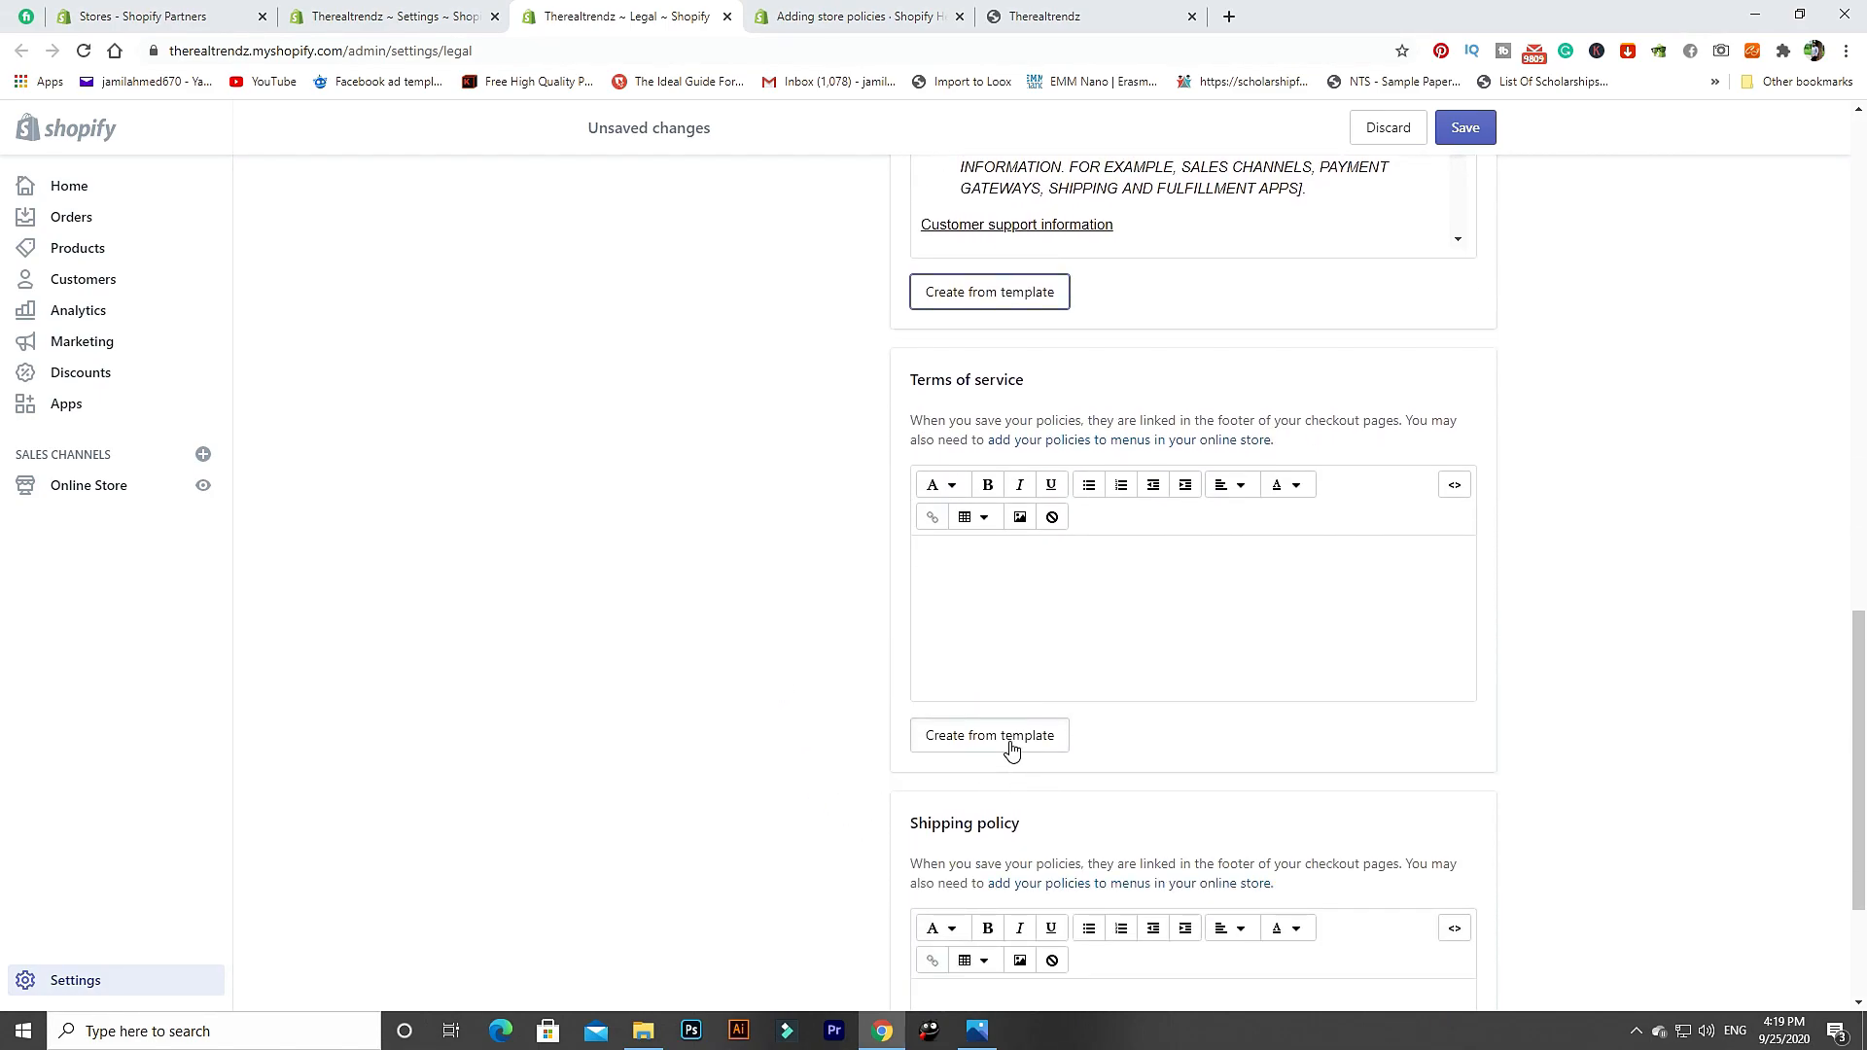
{"action": "left_click", "coordinate": [1009, 746]}
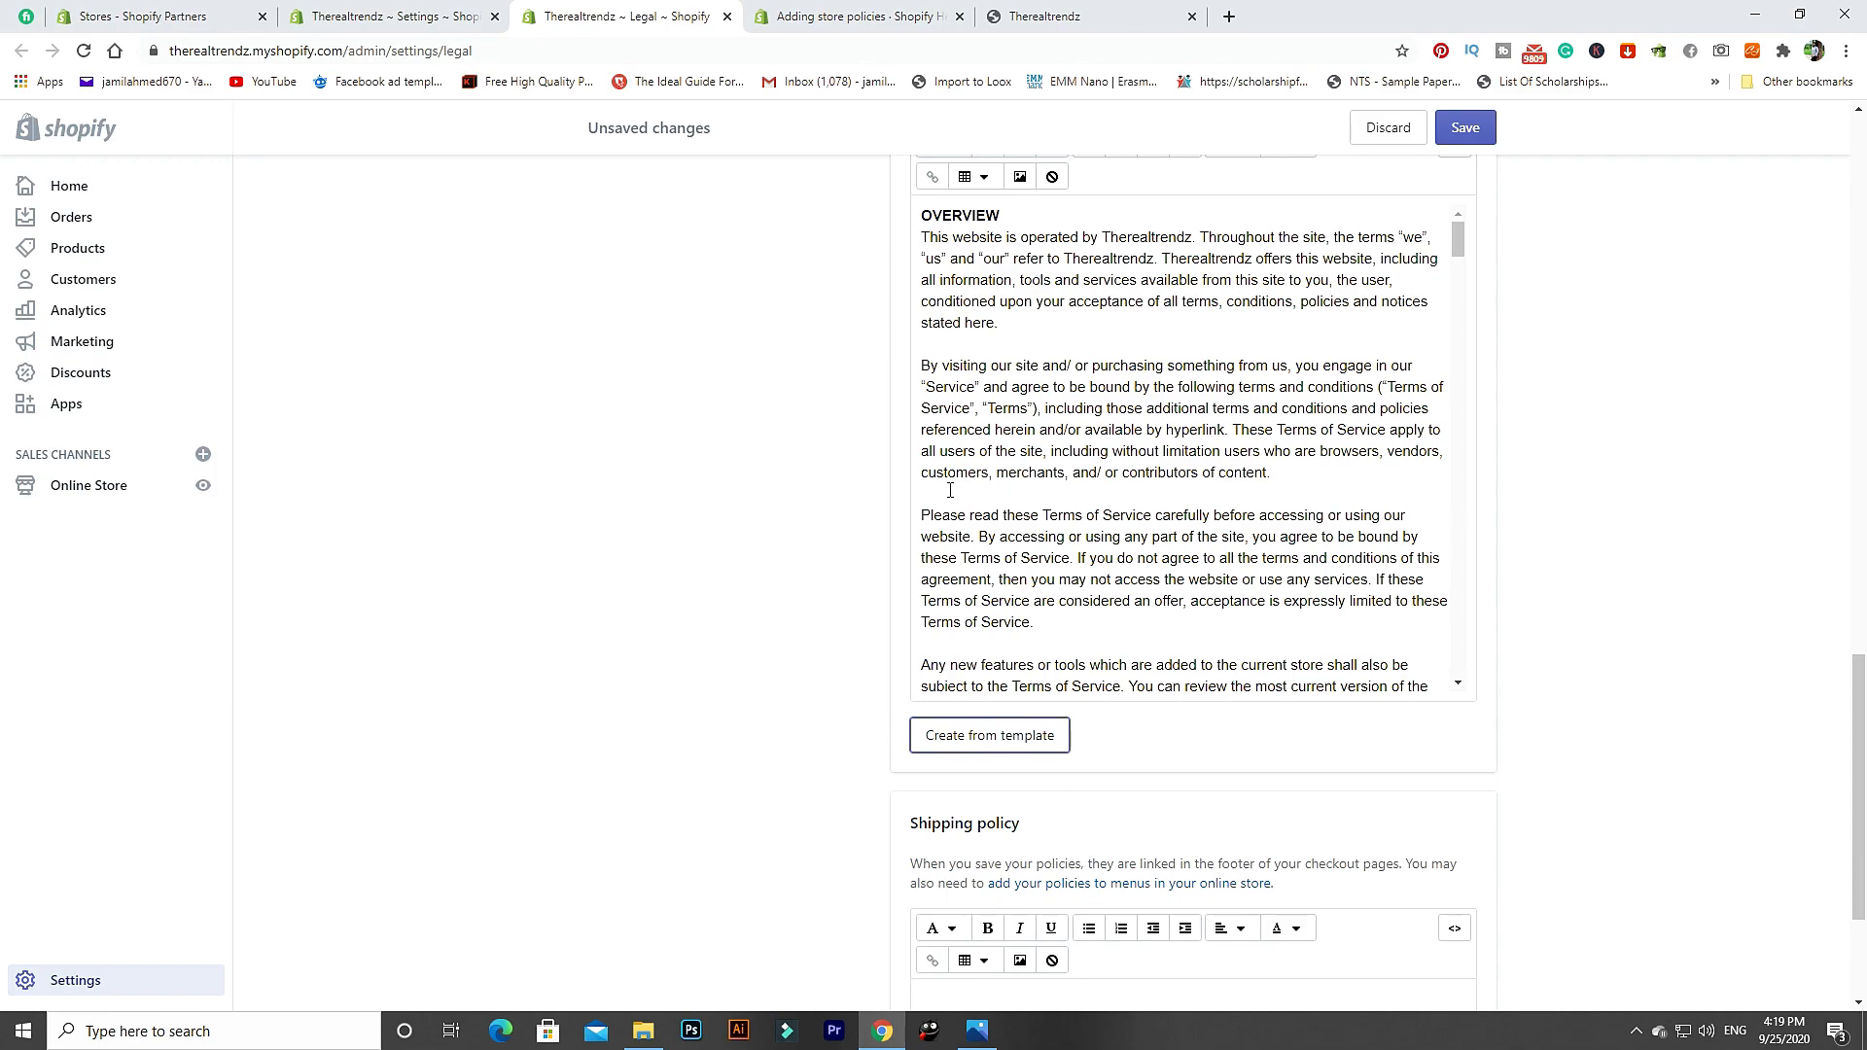
{"action": "scroll", "coordinate": [1145, 518], "scroll_direction": "down", "scroll_amount": 5}
{"action": "scroll", "coordinate": [800, 561], "scroll_direction": "down", "scroll_amount": 3}
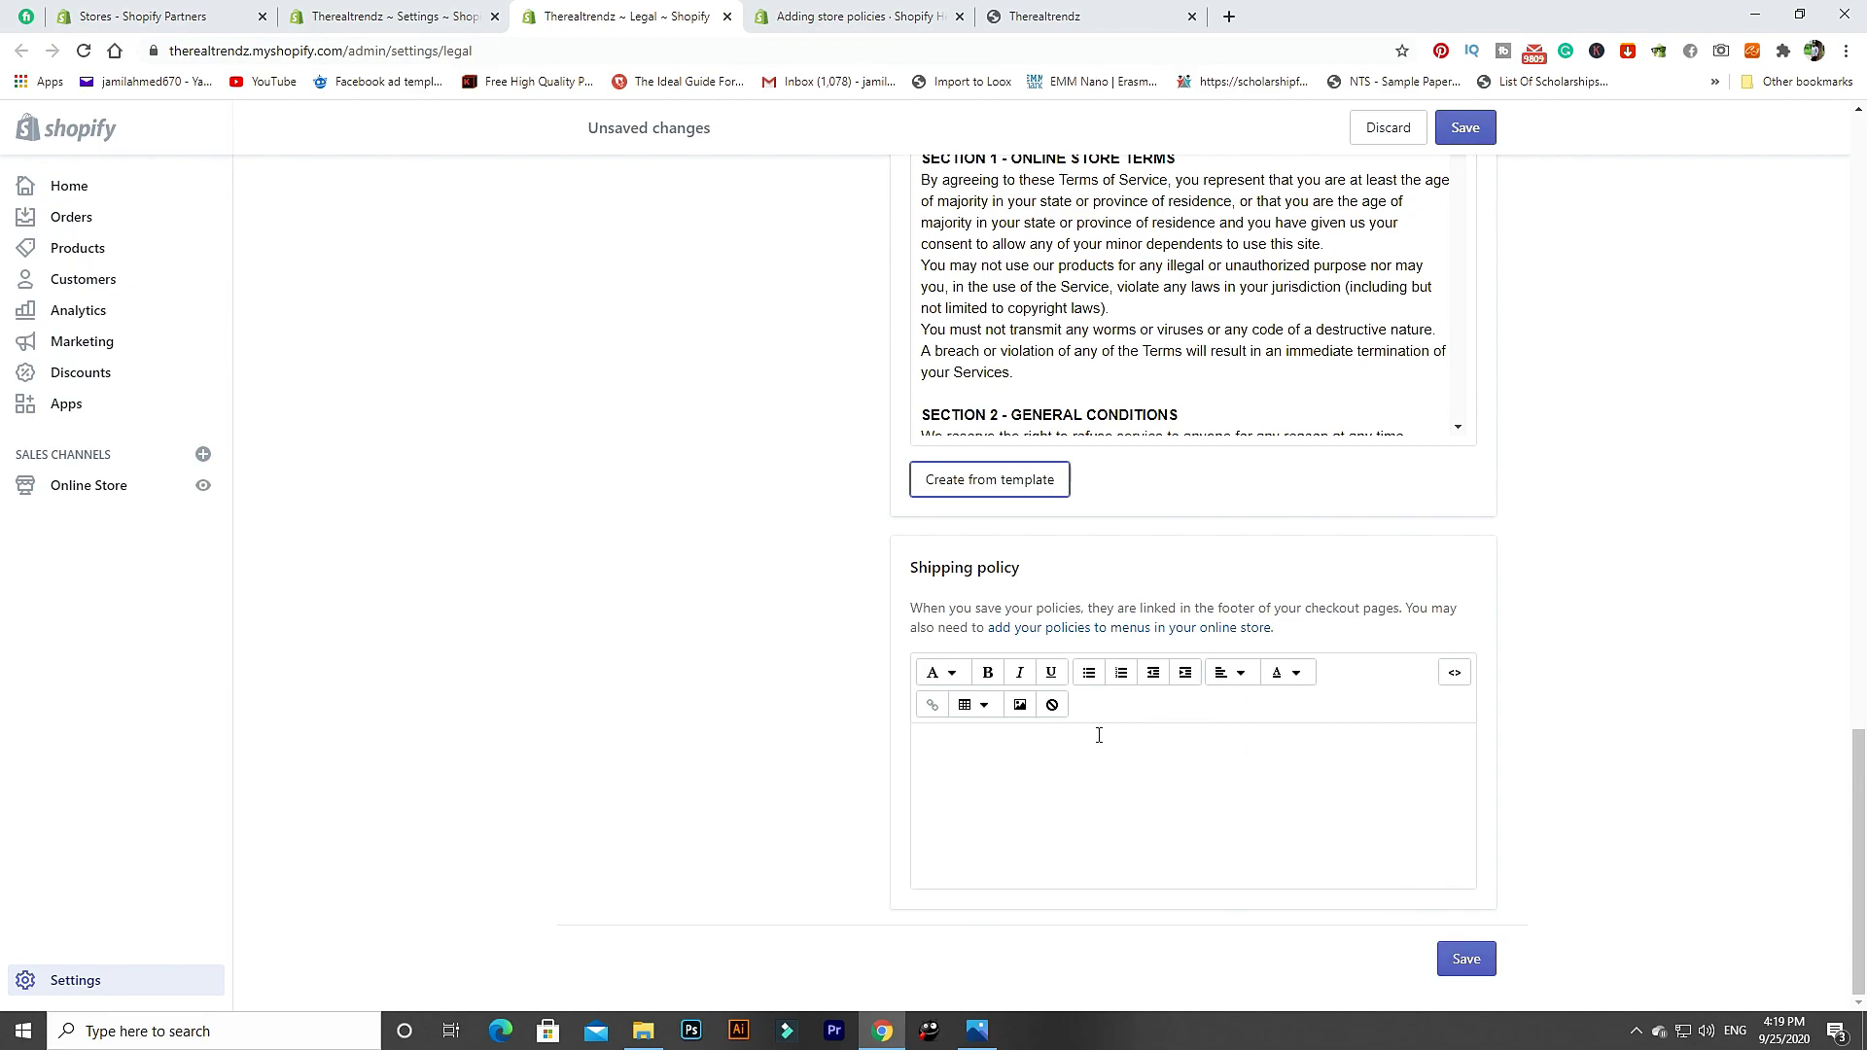
{"action": "left_click", "coordinate": [1082, 780]}
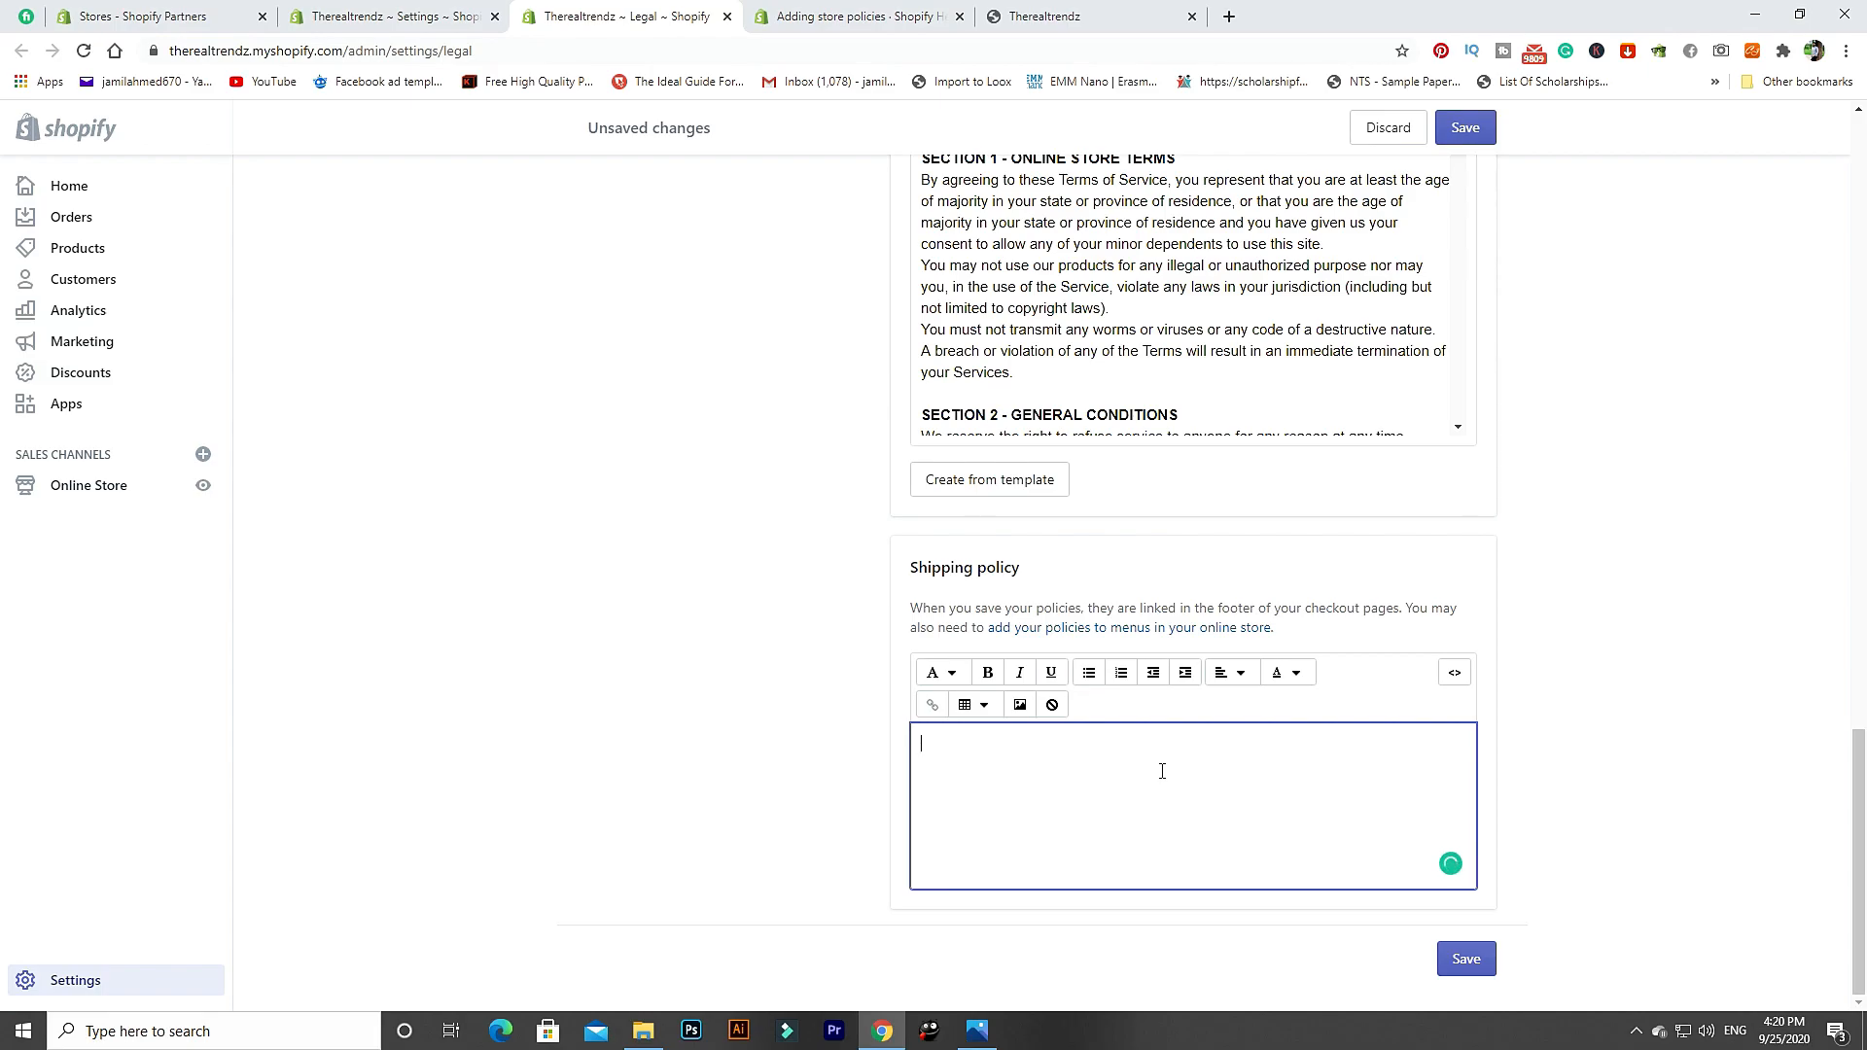
Search the web for zara in a new browser tab and open the ZARA official website.
{"action": "left_click", "coordinate": [1229, 17]}
{"action": "type", "text": "zara"}
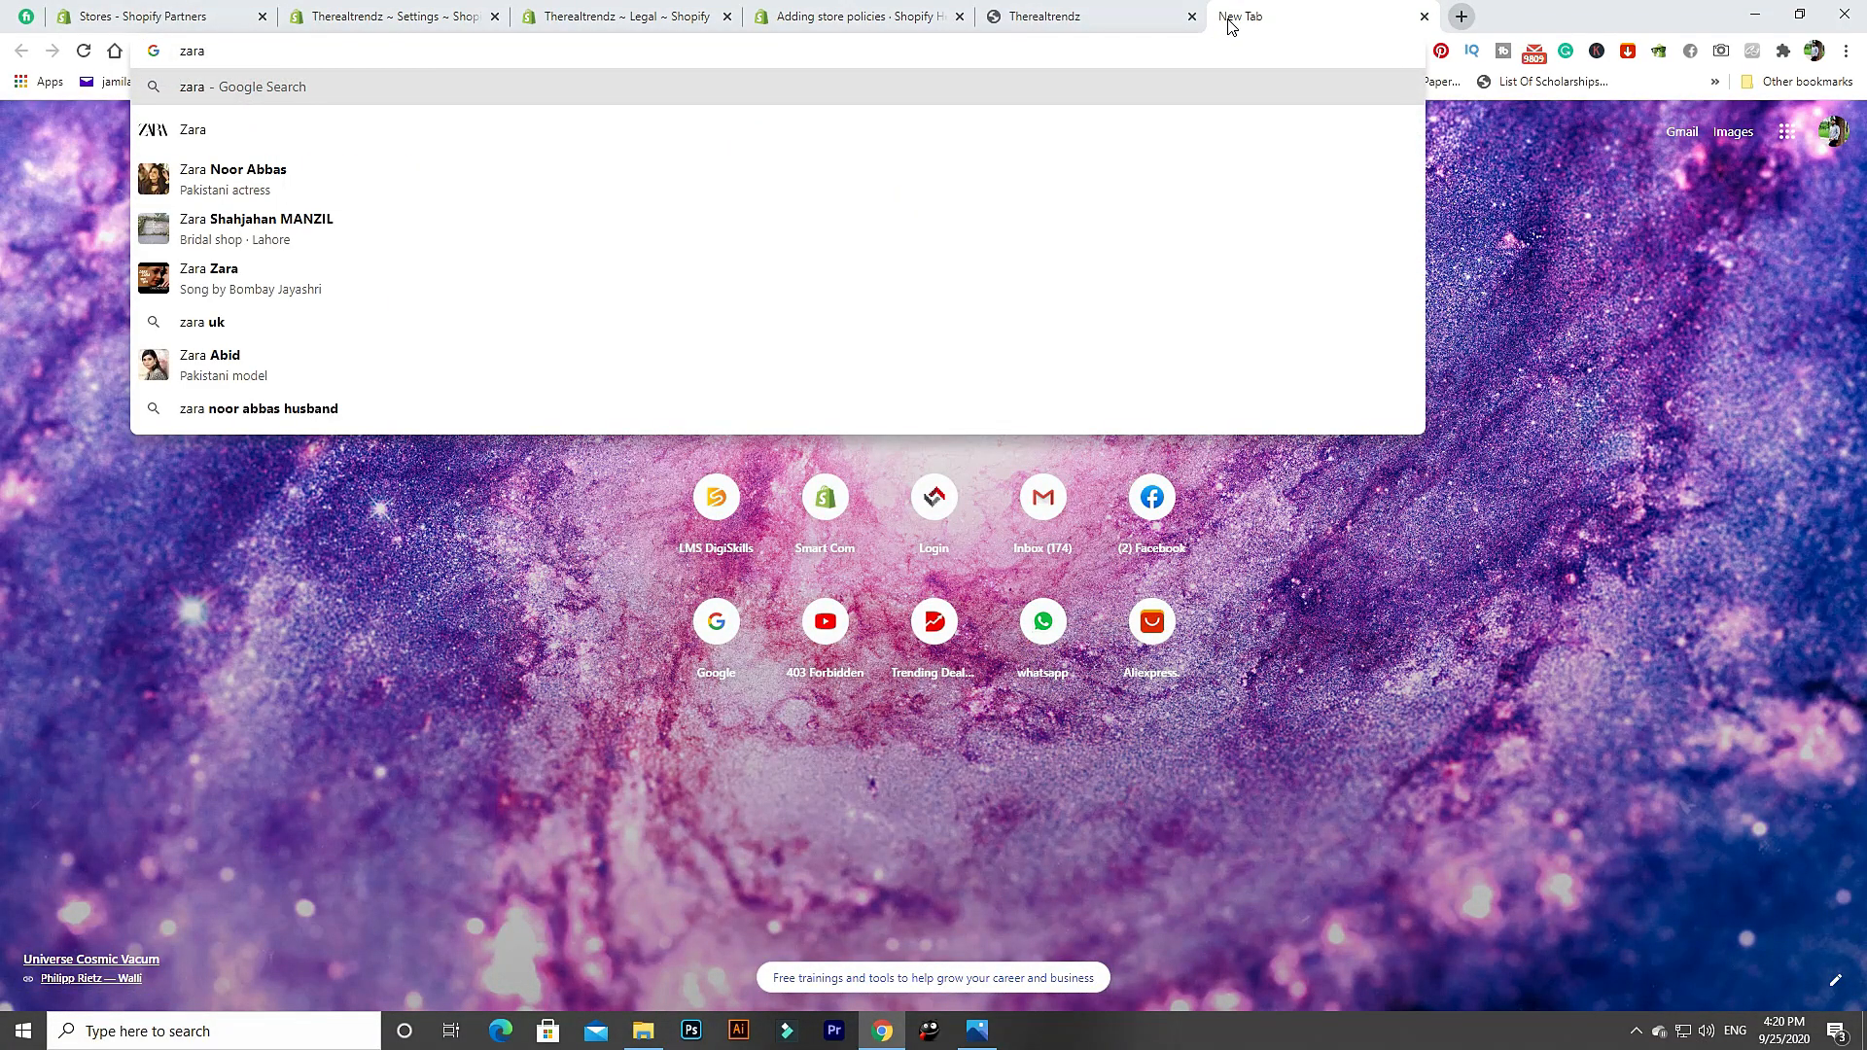
{"action": "key", "text": "Down"}
{"action": "key", "text": "Return"}
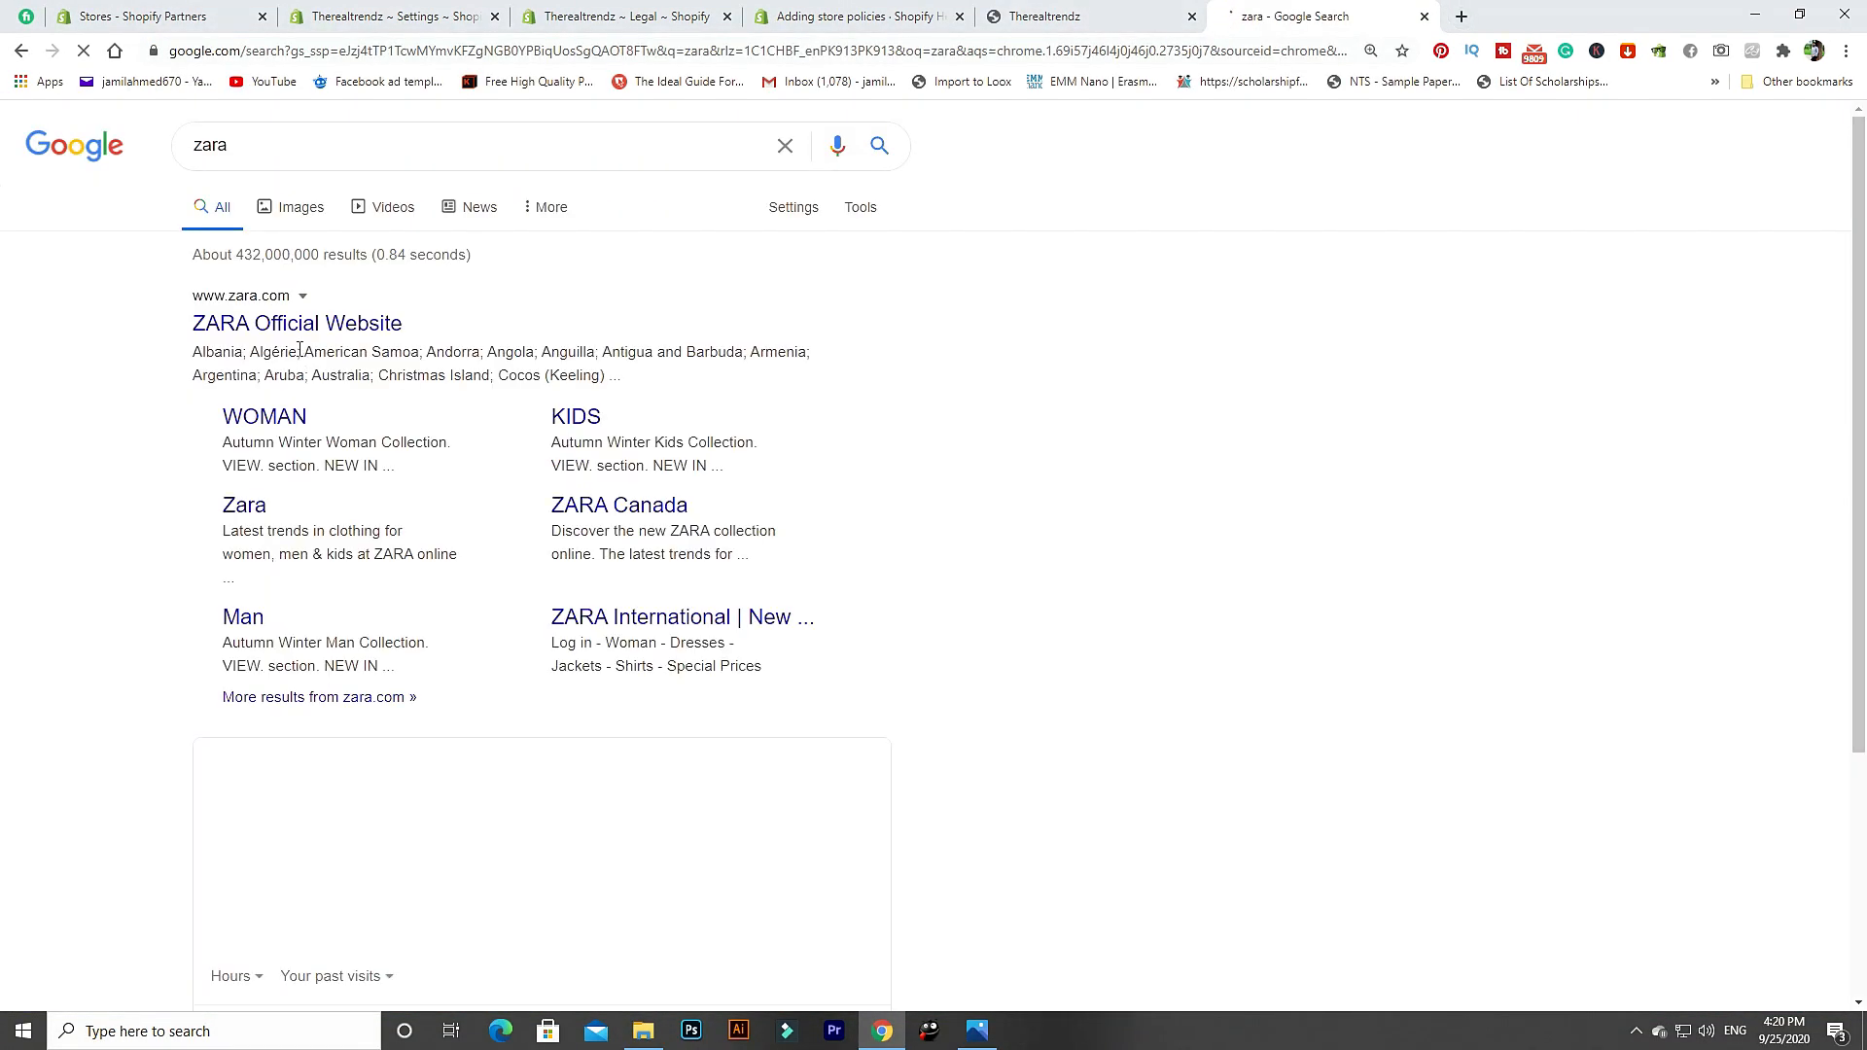
{"action": "left_click", "coordinate": [307, 336]}
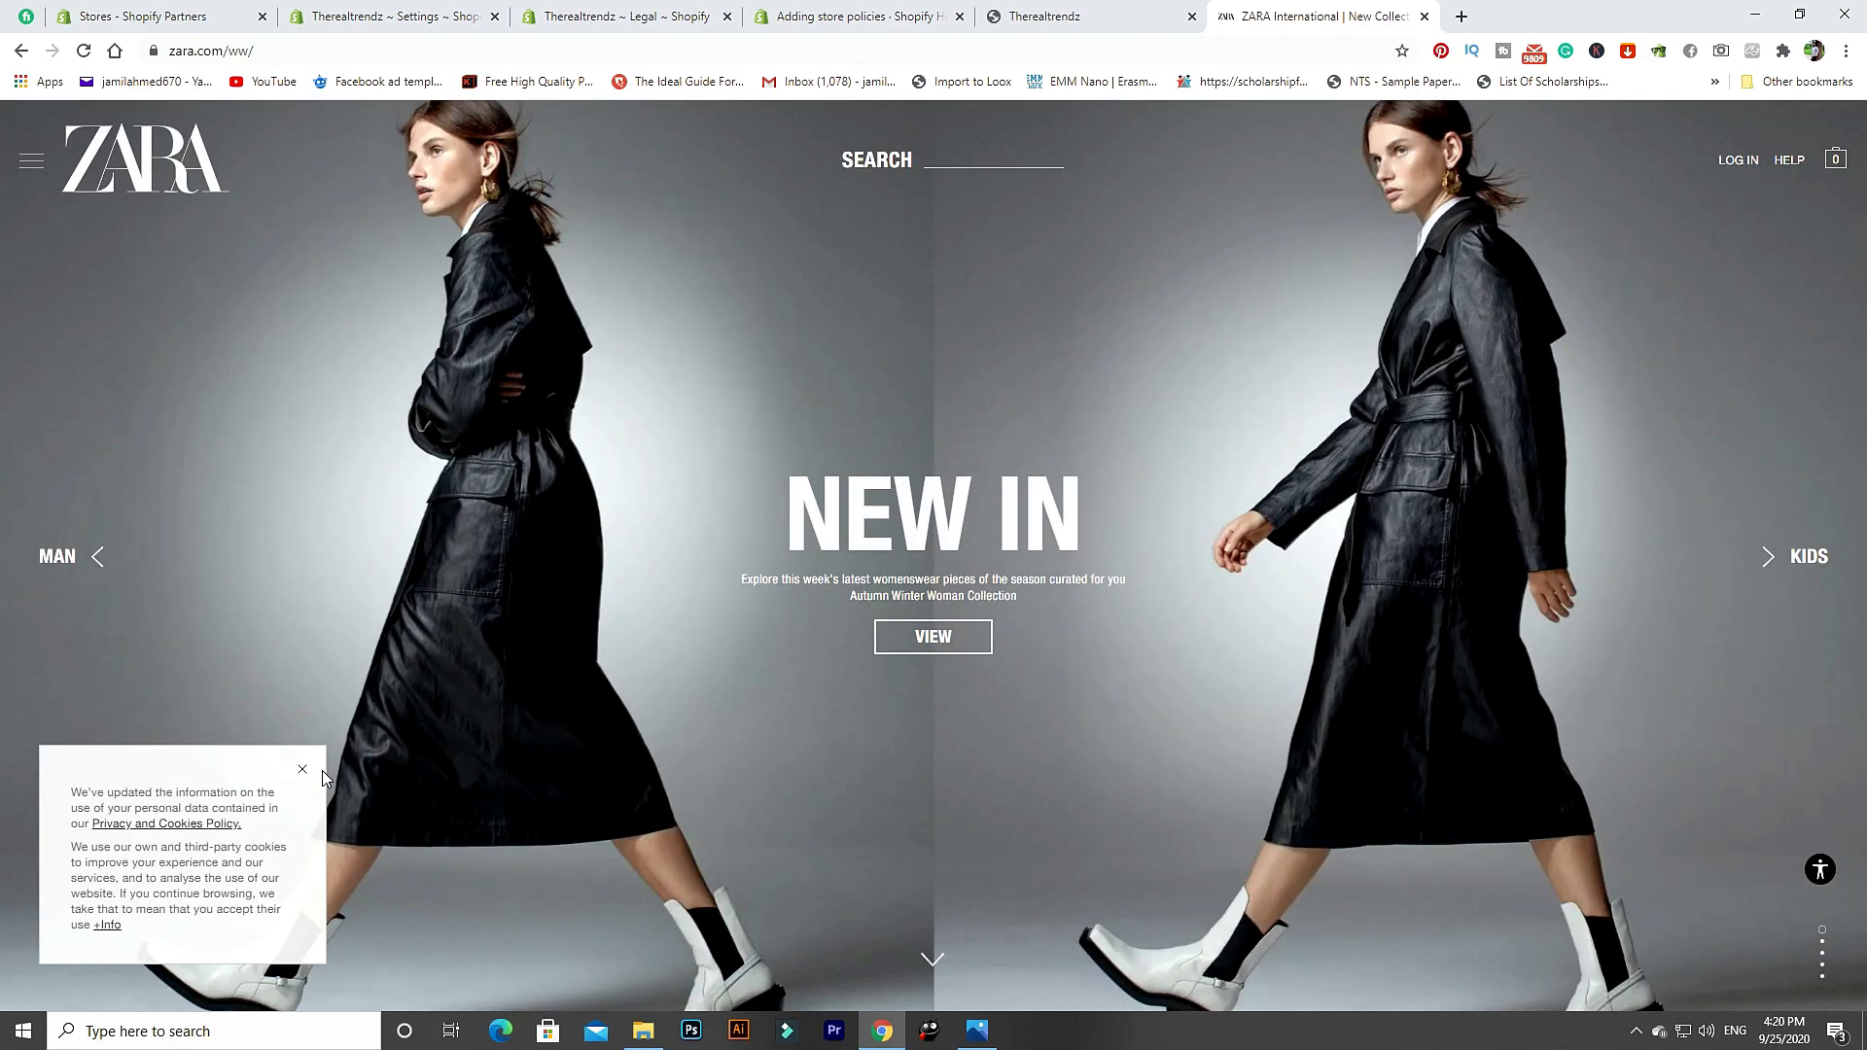
Dismiss the cookie notice on the ZARA home page and open the Terms of Use from its footer.
{"action": "left_click", "coordinate": [299, 769]}
{"action": "scroll", "coordinate": [751, 637], "scroll_direction": "down", "scroll_amount": 1}
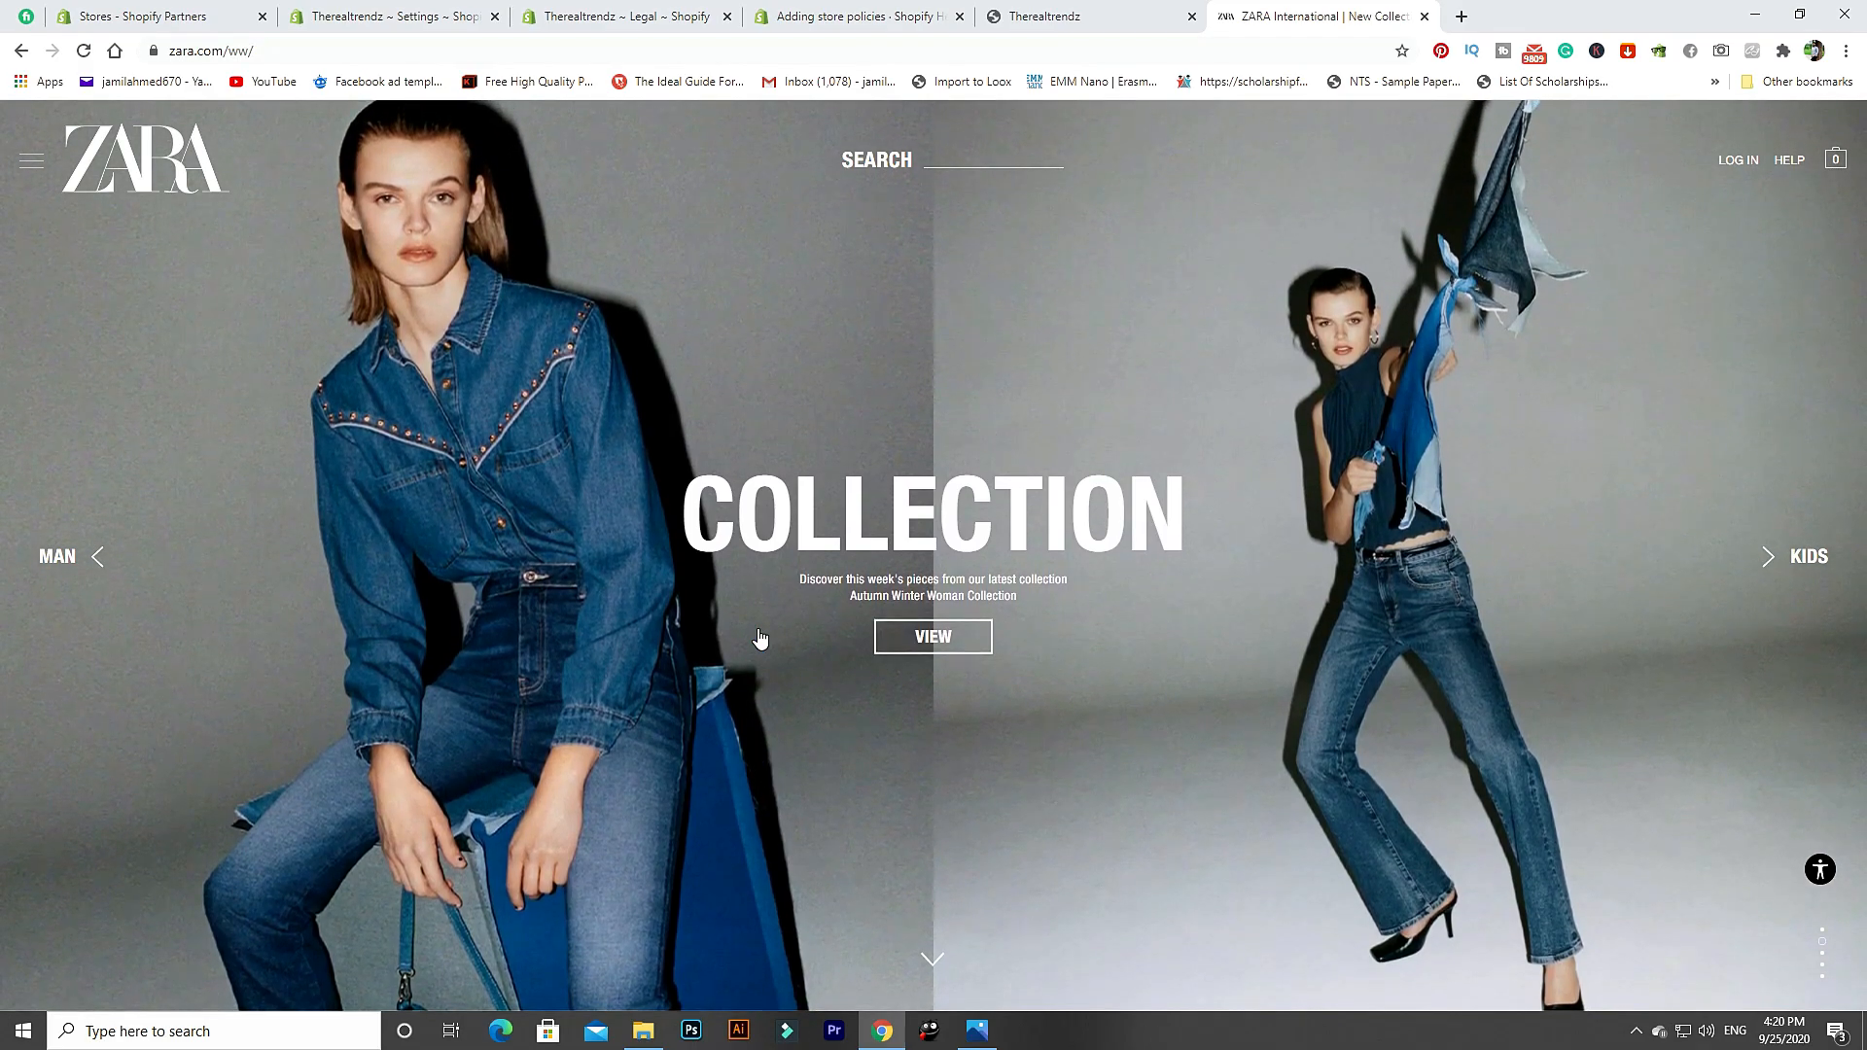
{"action": "scroll", "coordinate": [761, 638], "scroll_direction": "down", "scroll_amount": 2}
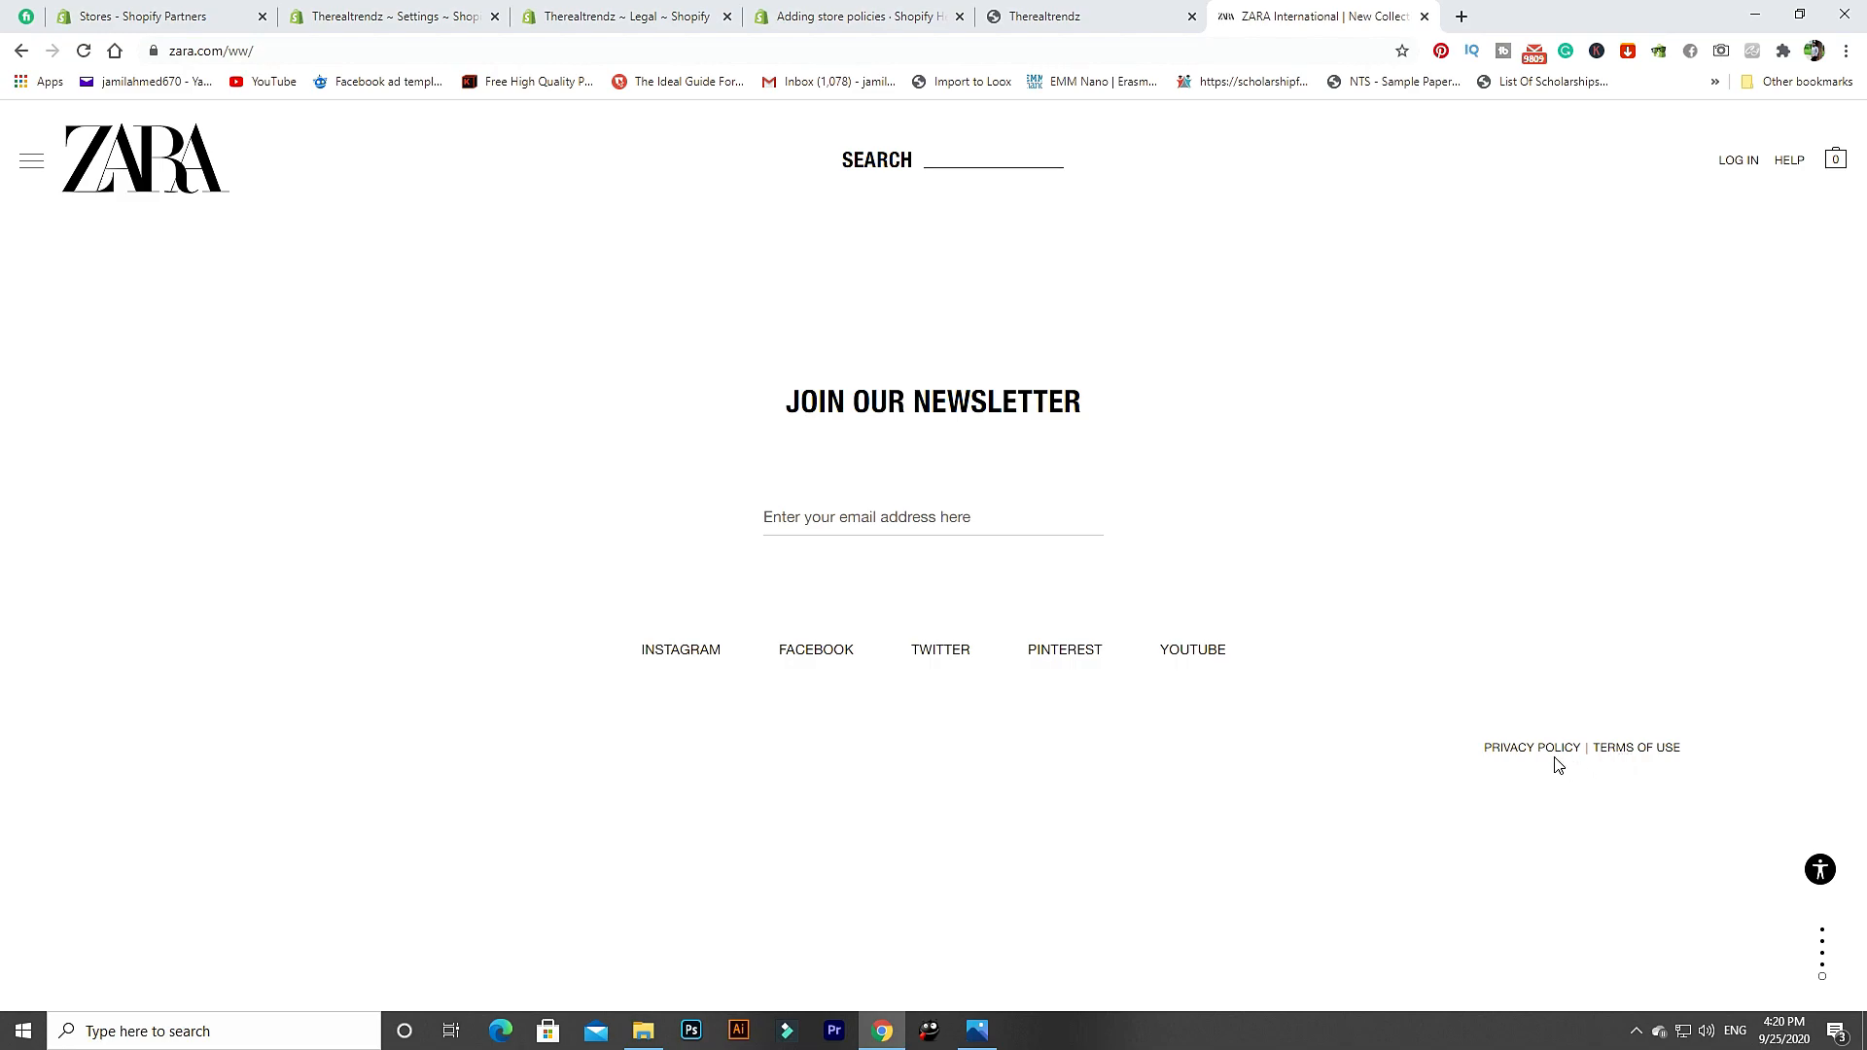
{"action": "left_click", "coordinate": [1603, 747]}
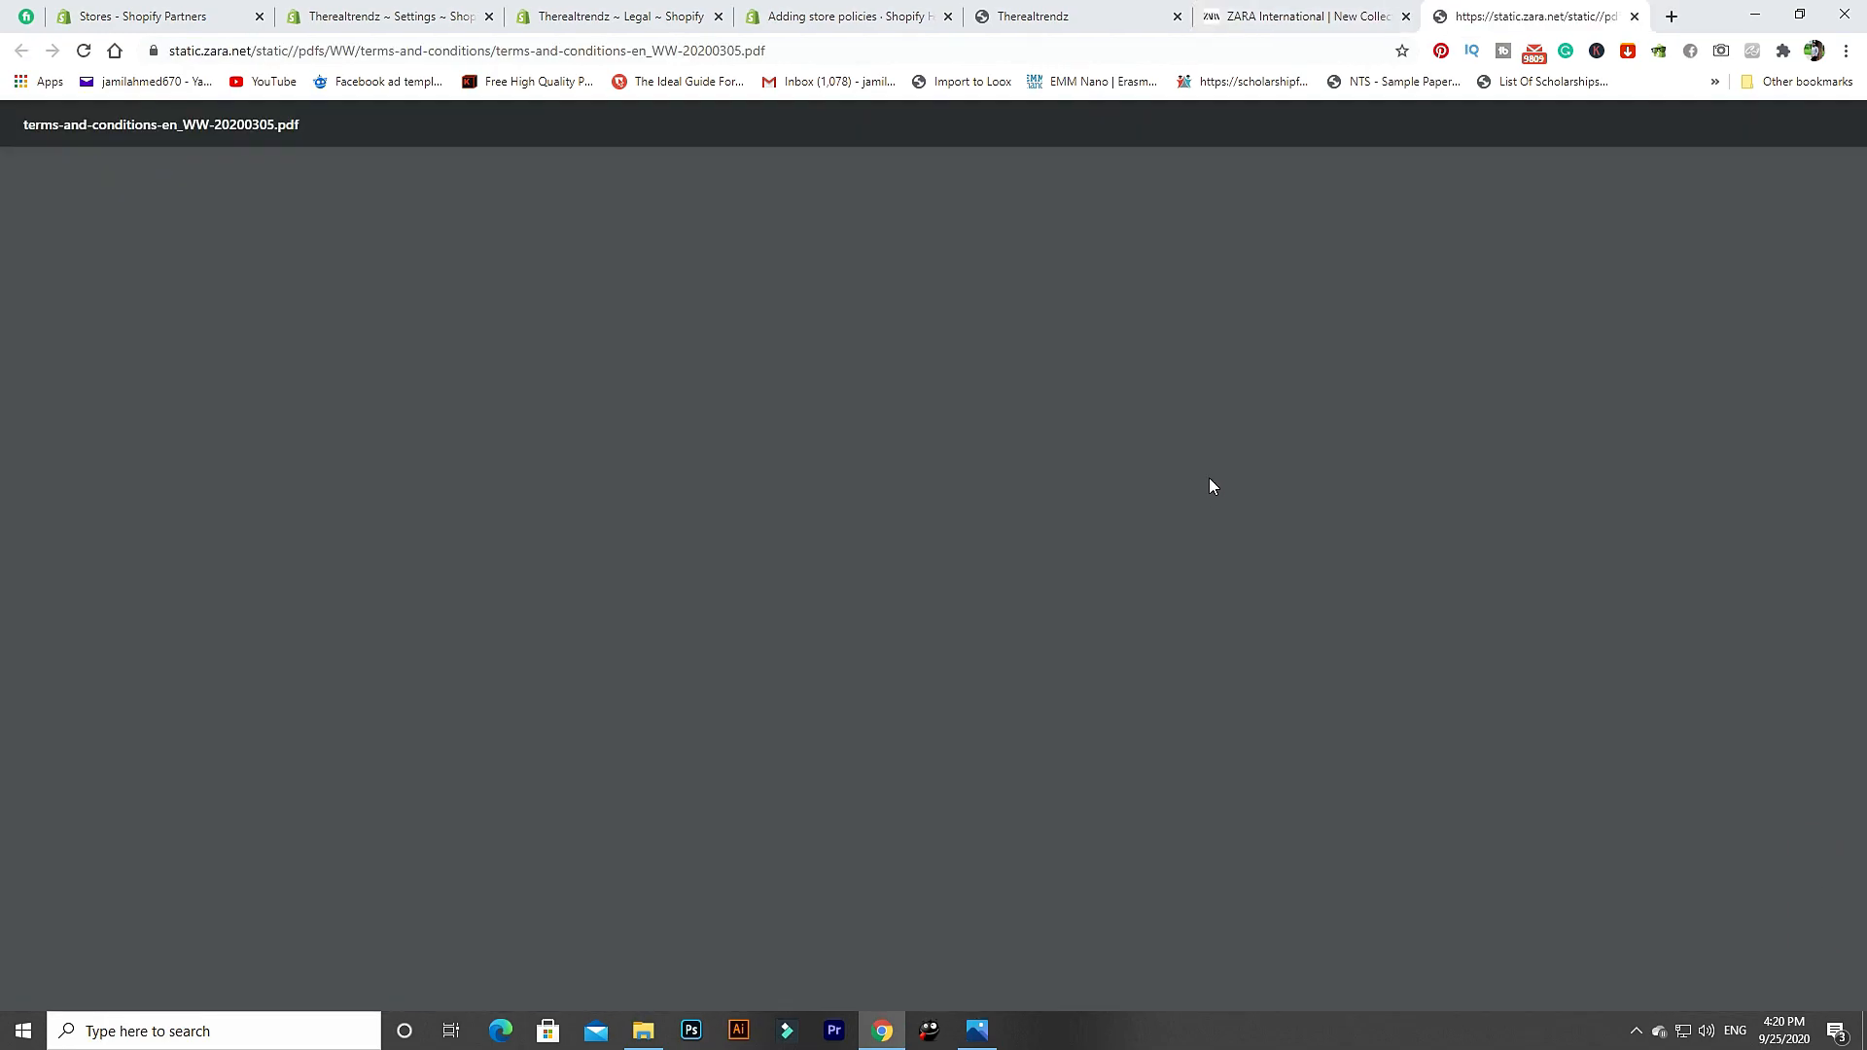
Look through ZARA's terms and conditions document as a policy example and close both ZARA tabs.
{"action": "scroll", "coordinate": [1023, 444], "scroll_direction": "down", "scroll_amount": 20}
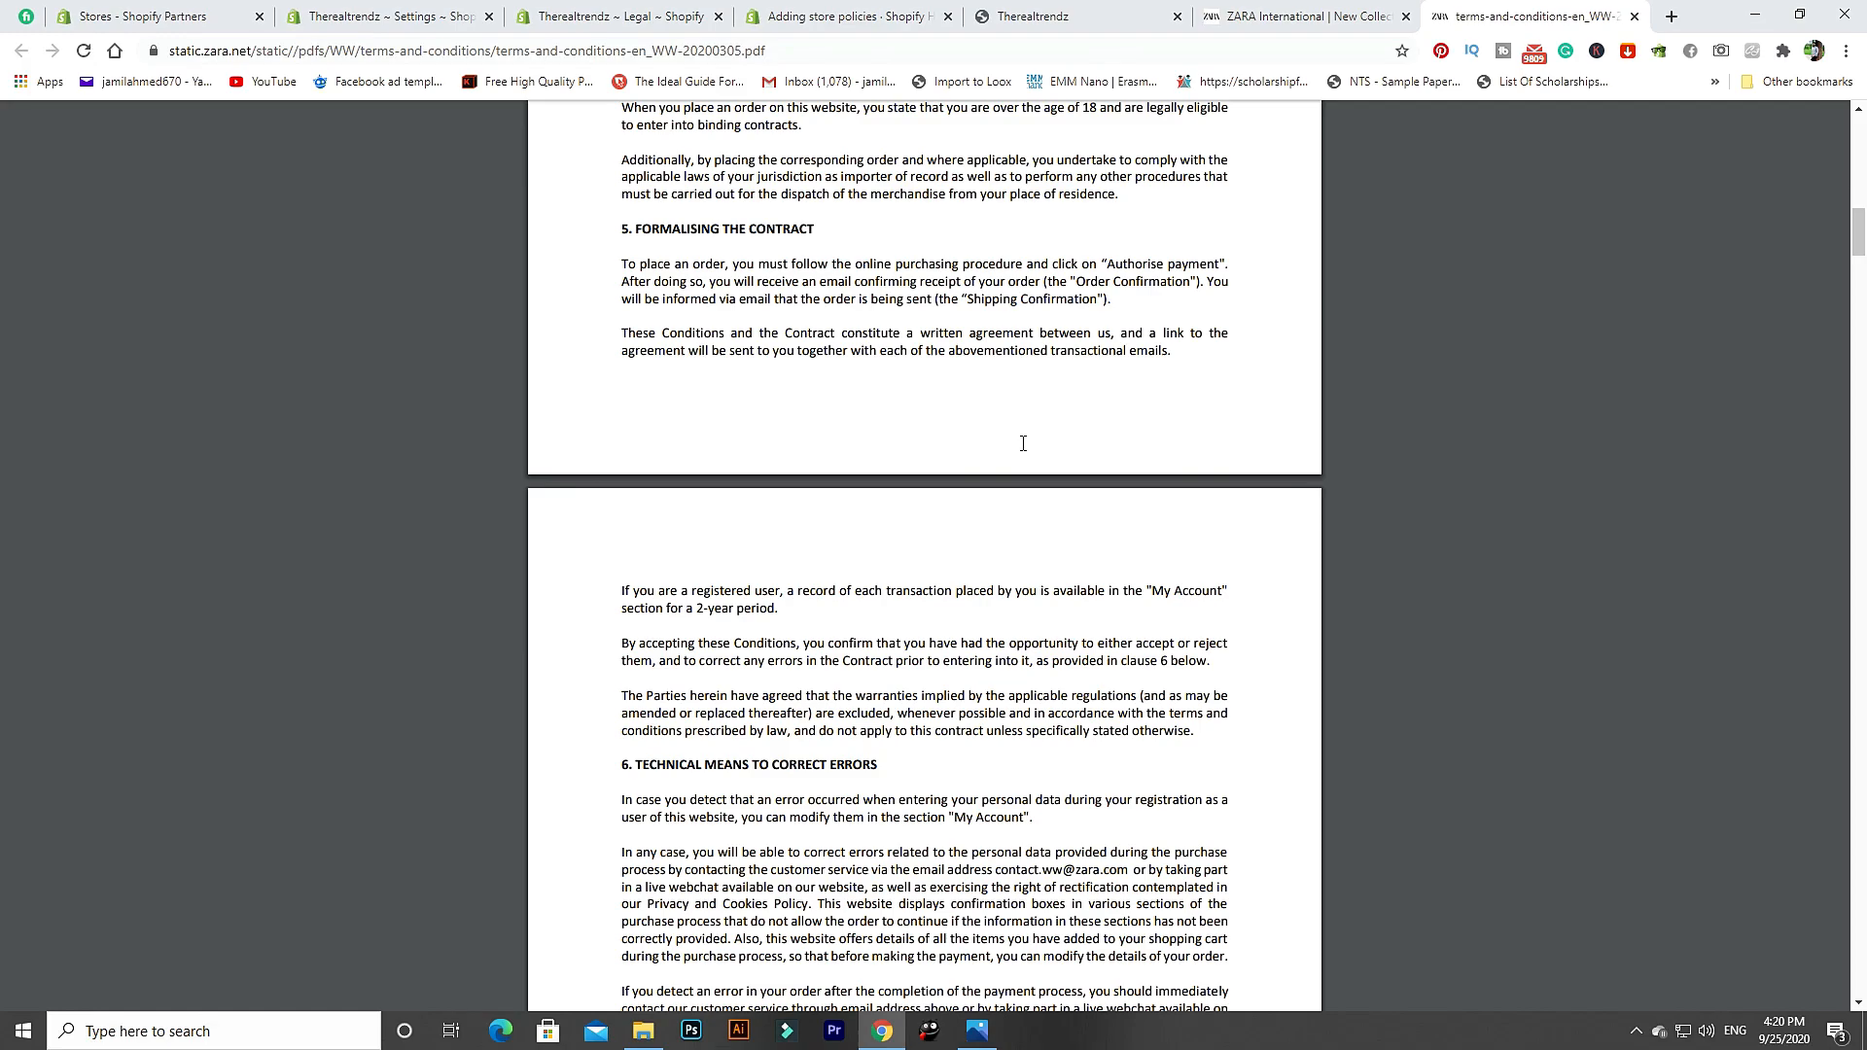
{"action": "scroll", "coordinate": [1023, 443], "scroll_direction": "up", "scroll_amount": 6}
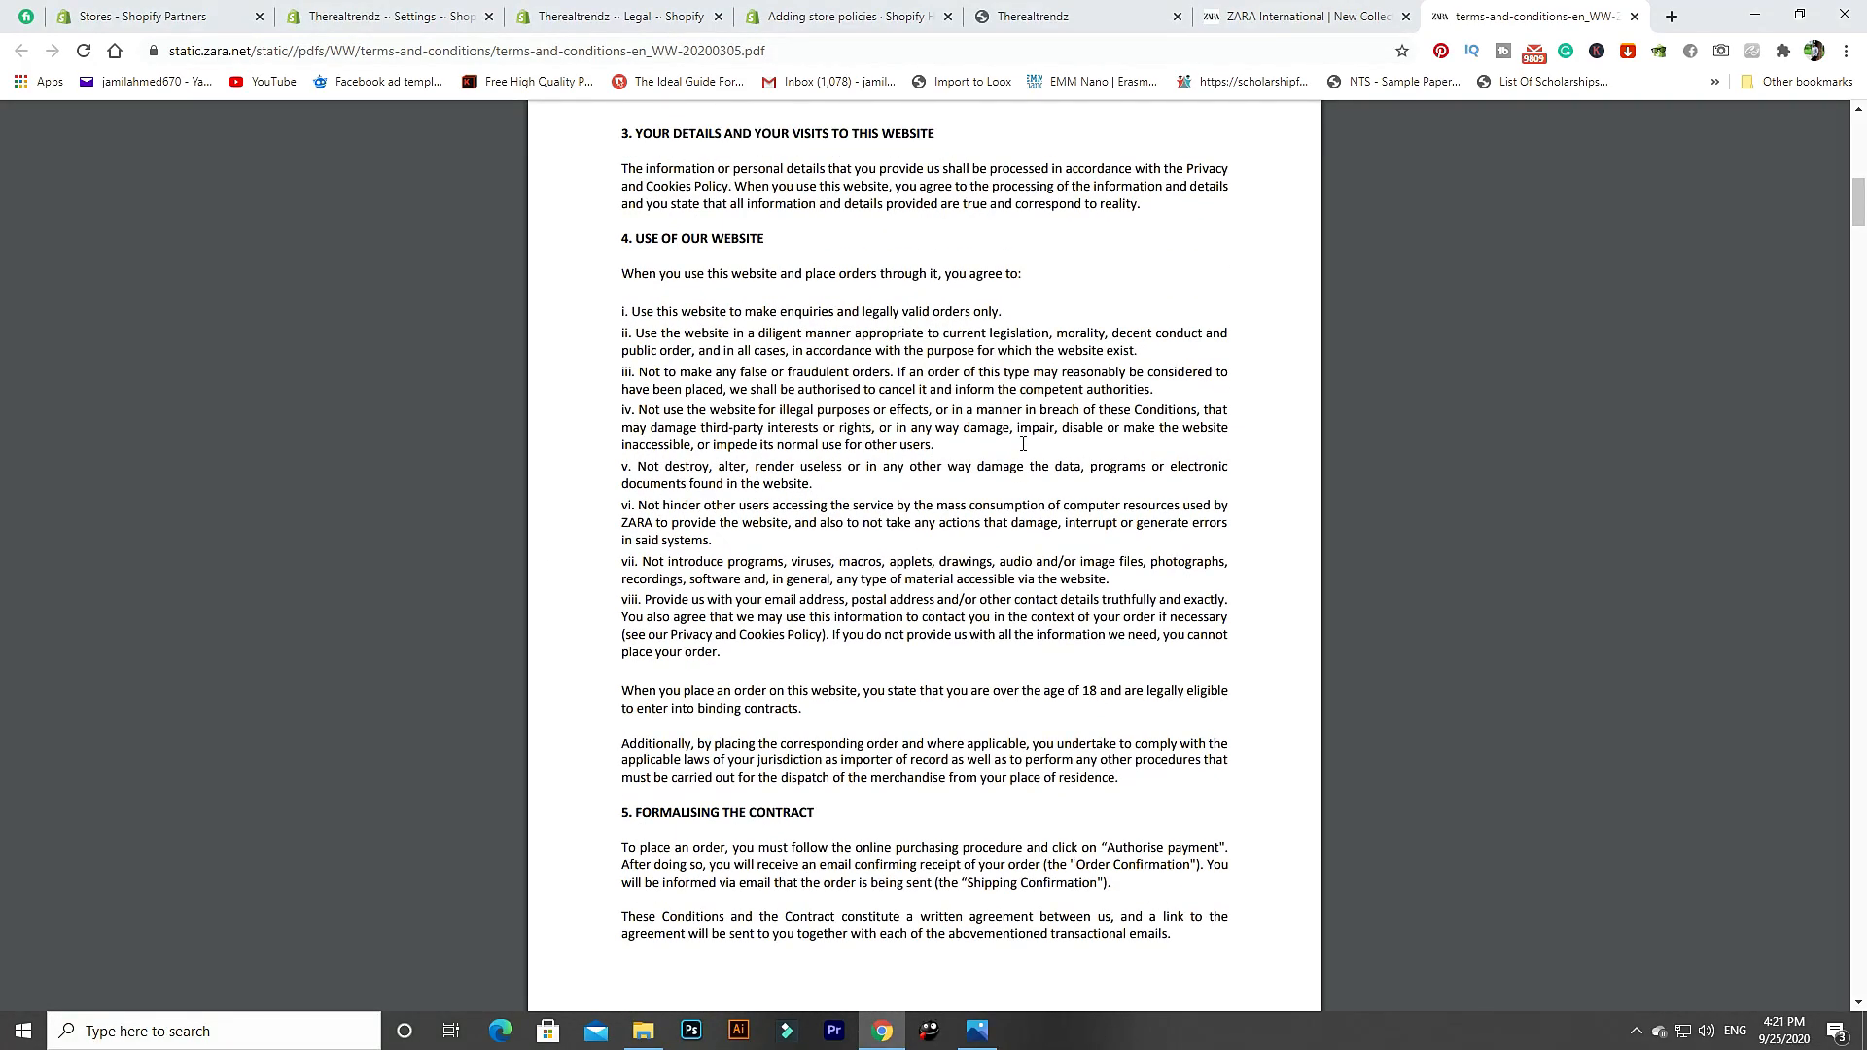
{"action": "scroll", "coordinate": [1023, 444], "scroll_direction": "up", "scroll_amount": 15}
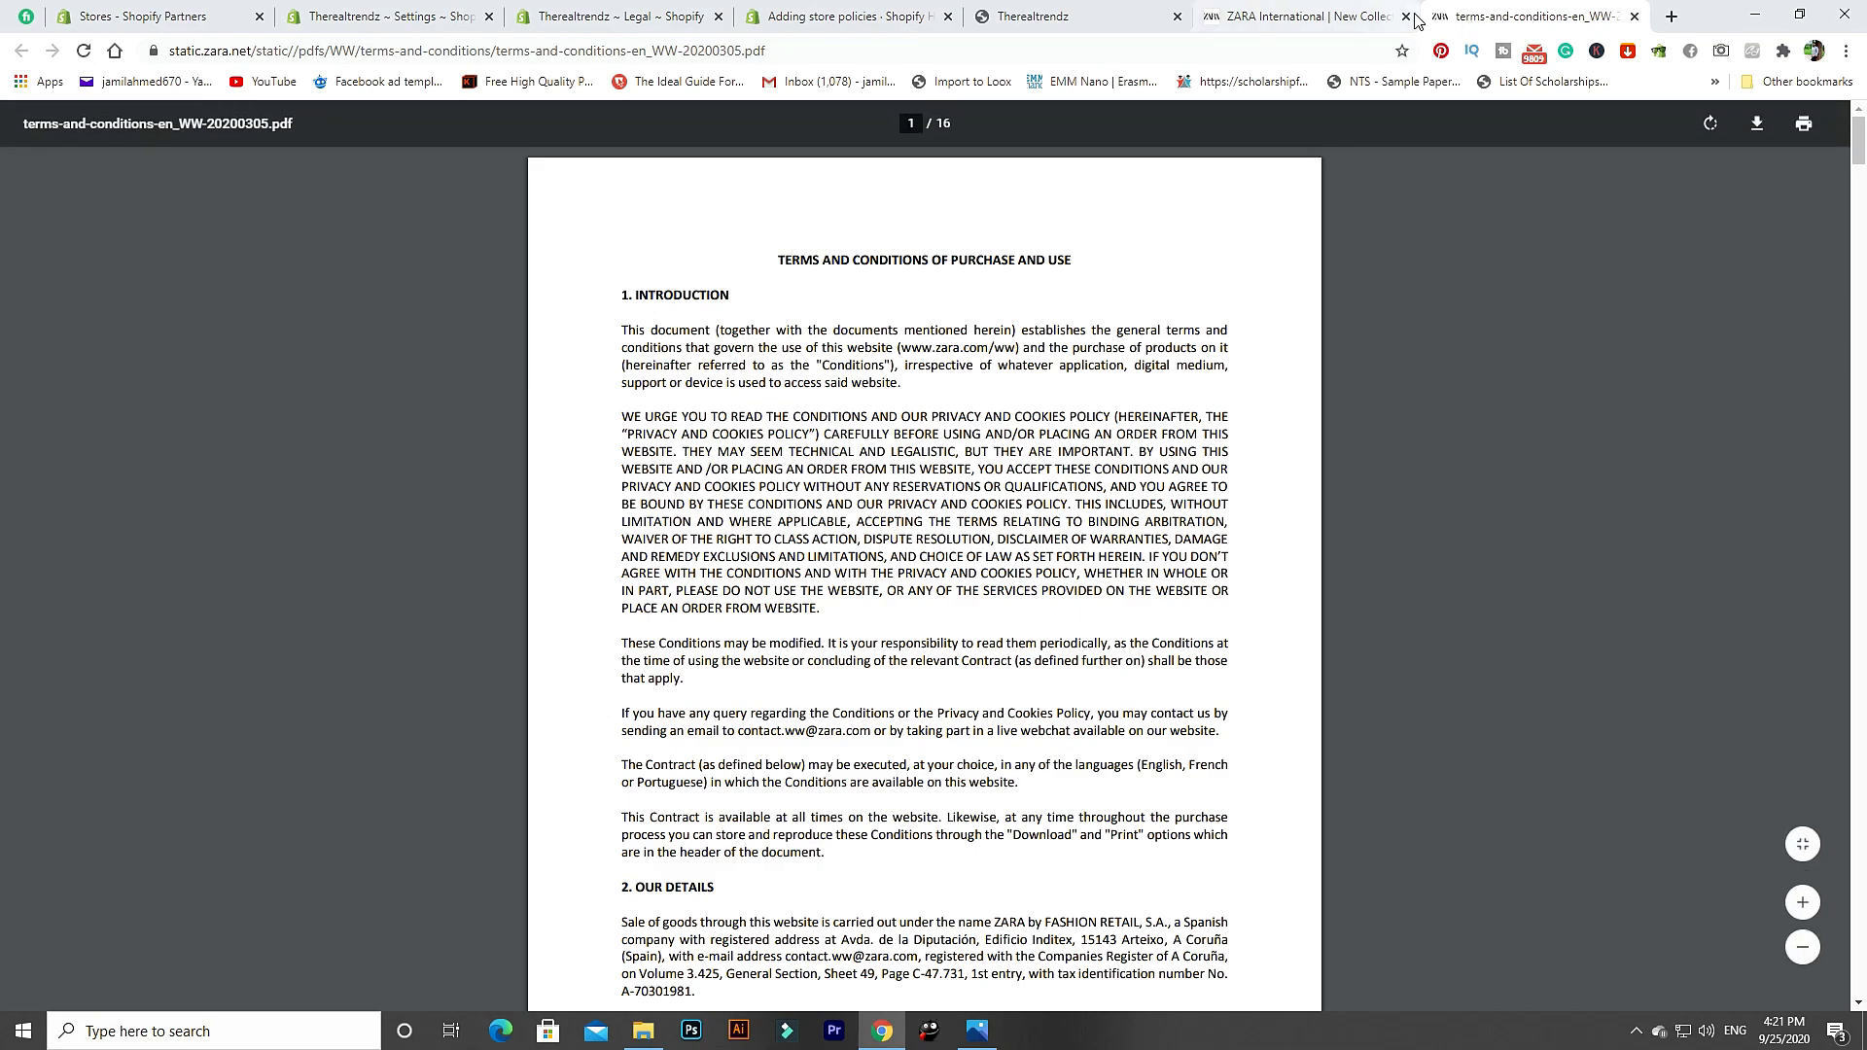
{"action": "key", "text": "ctrl+w"}
{"action": "key", "text": "ctrl+w"}
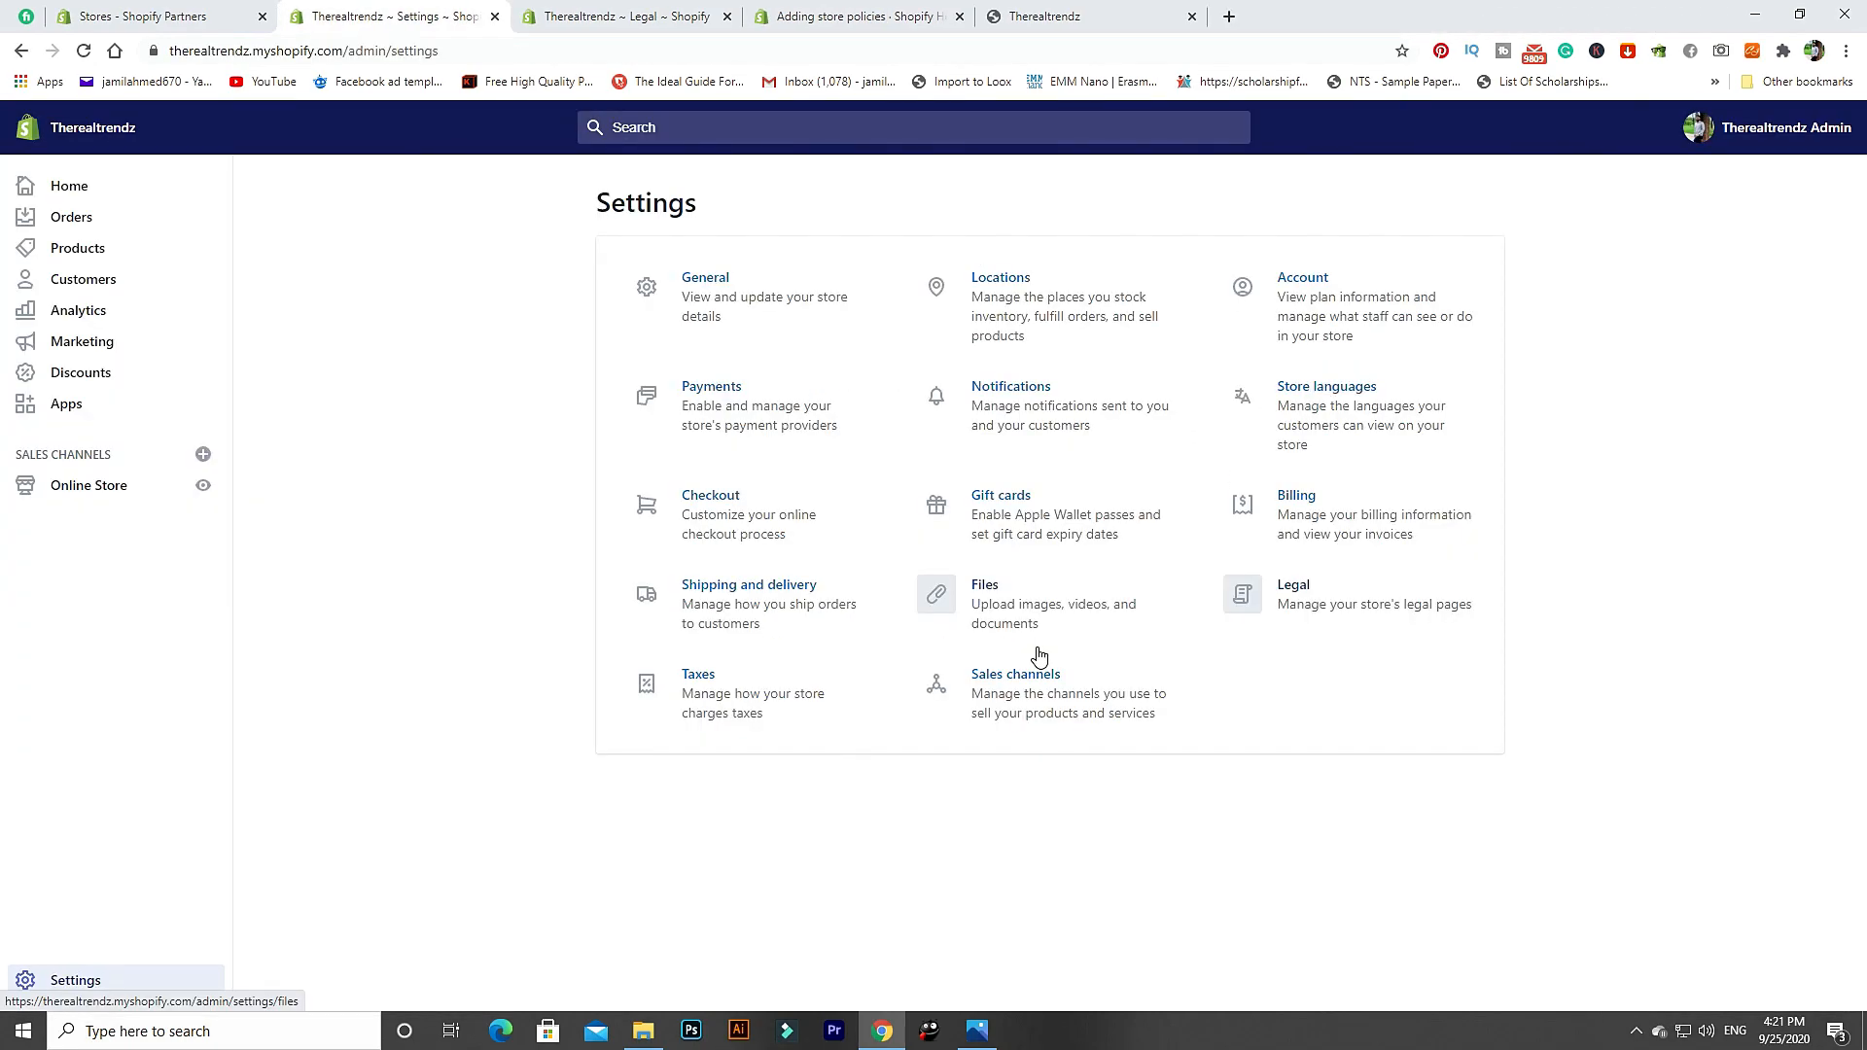